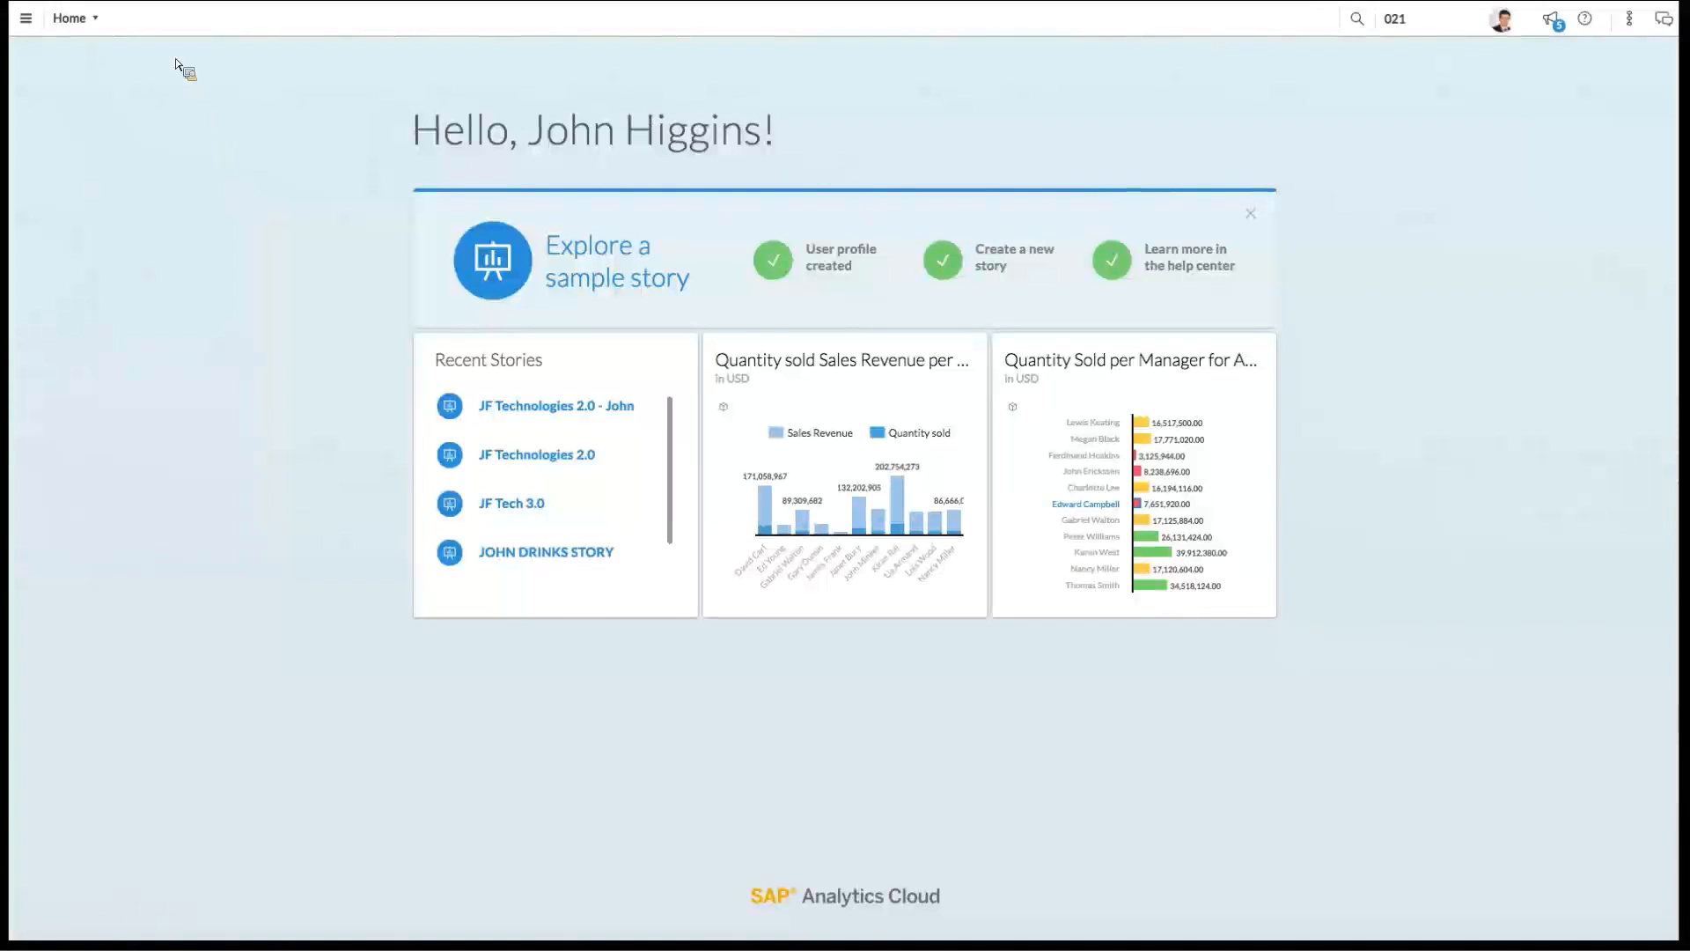
Step: Hide the Get Started and Recent Stories sections from the home screen
left_click(220, 215)
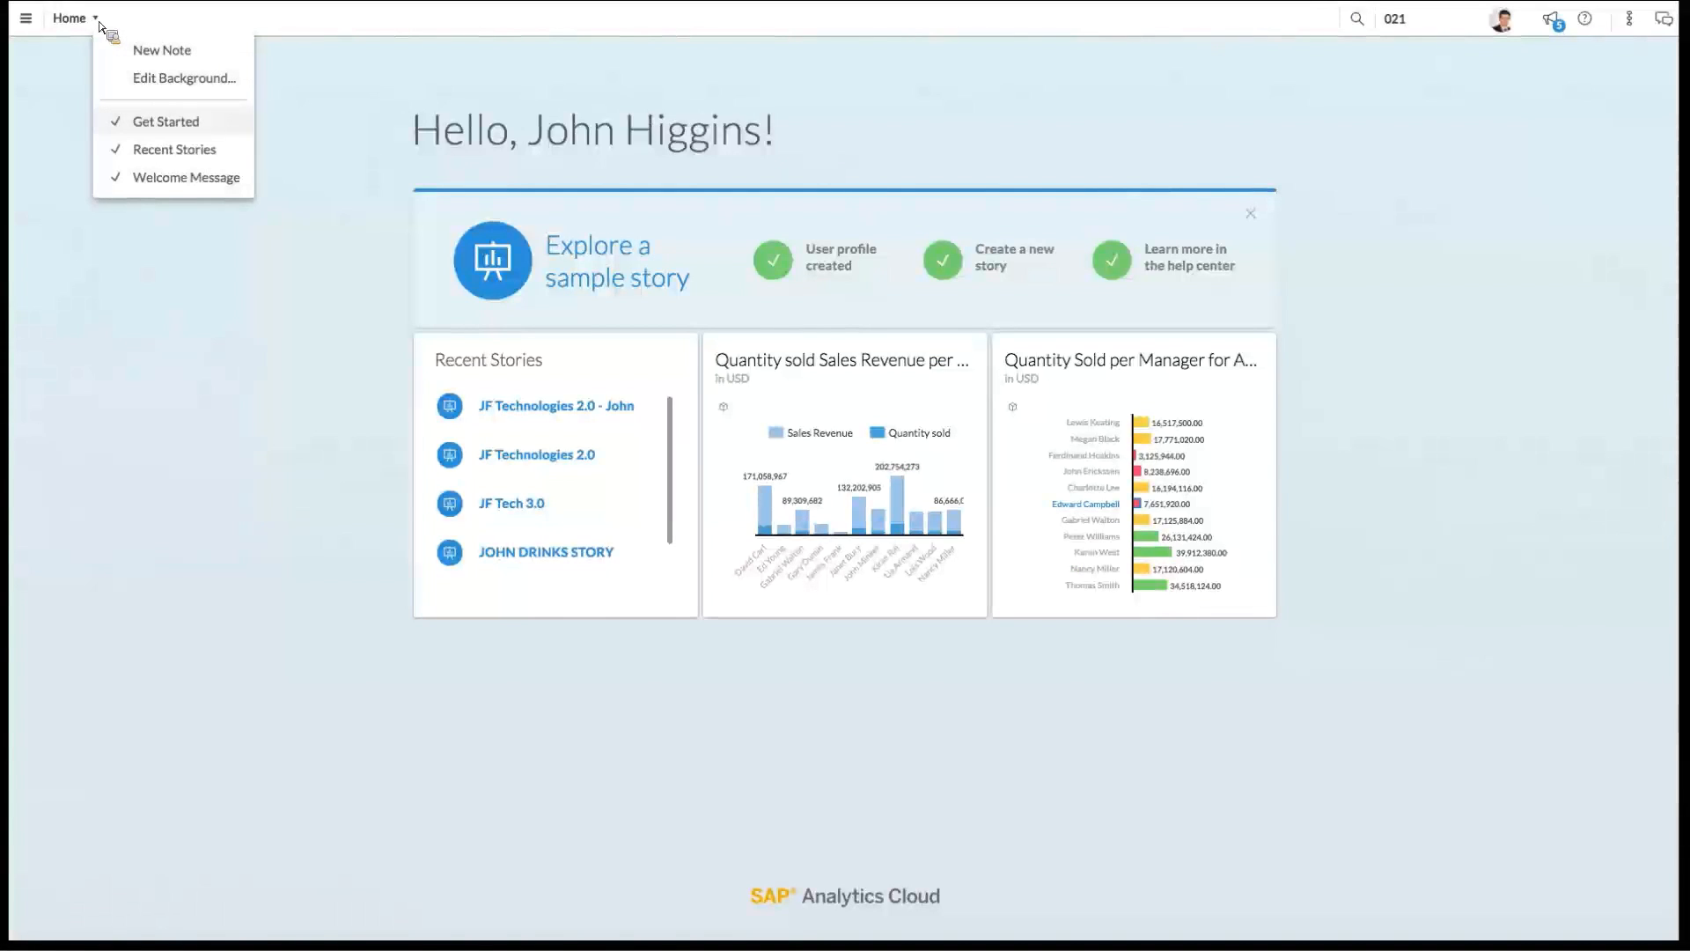
left_click(166, 121)
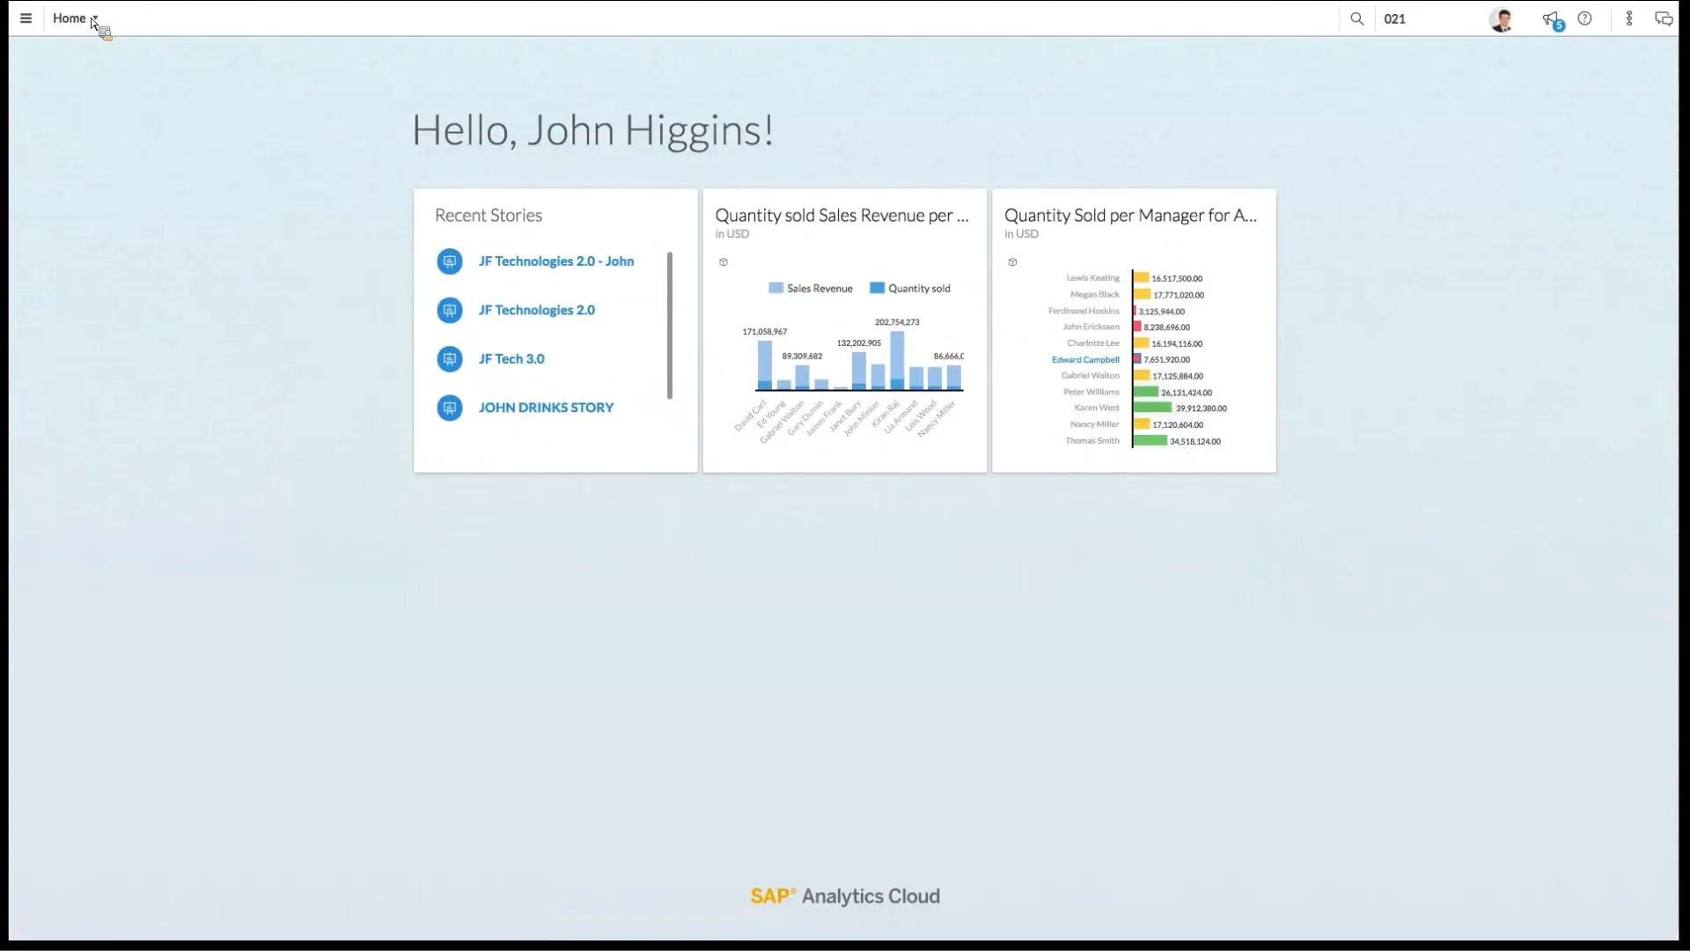
left_click(98, 19)
left_click(175, 150)
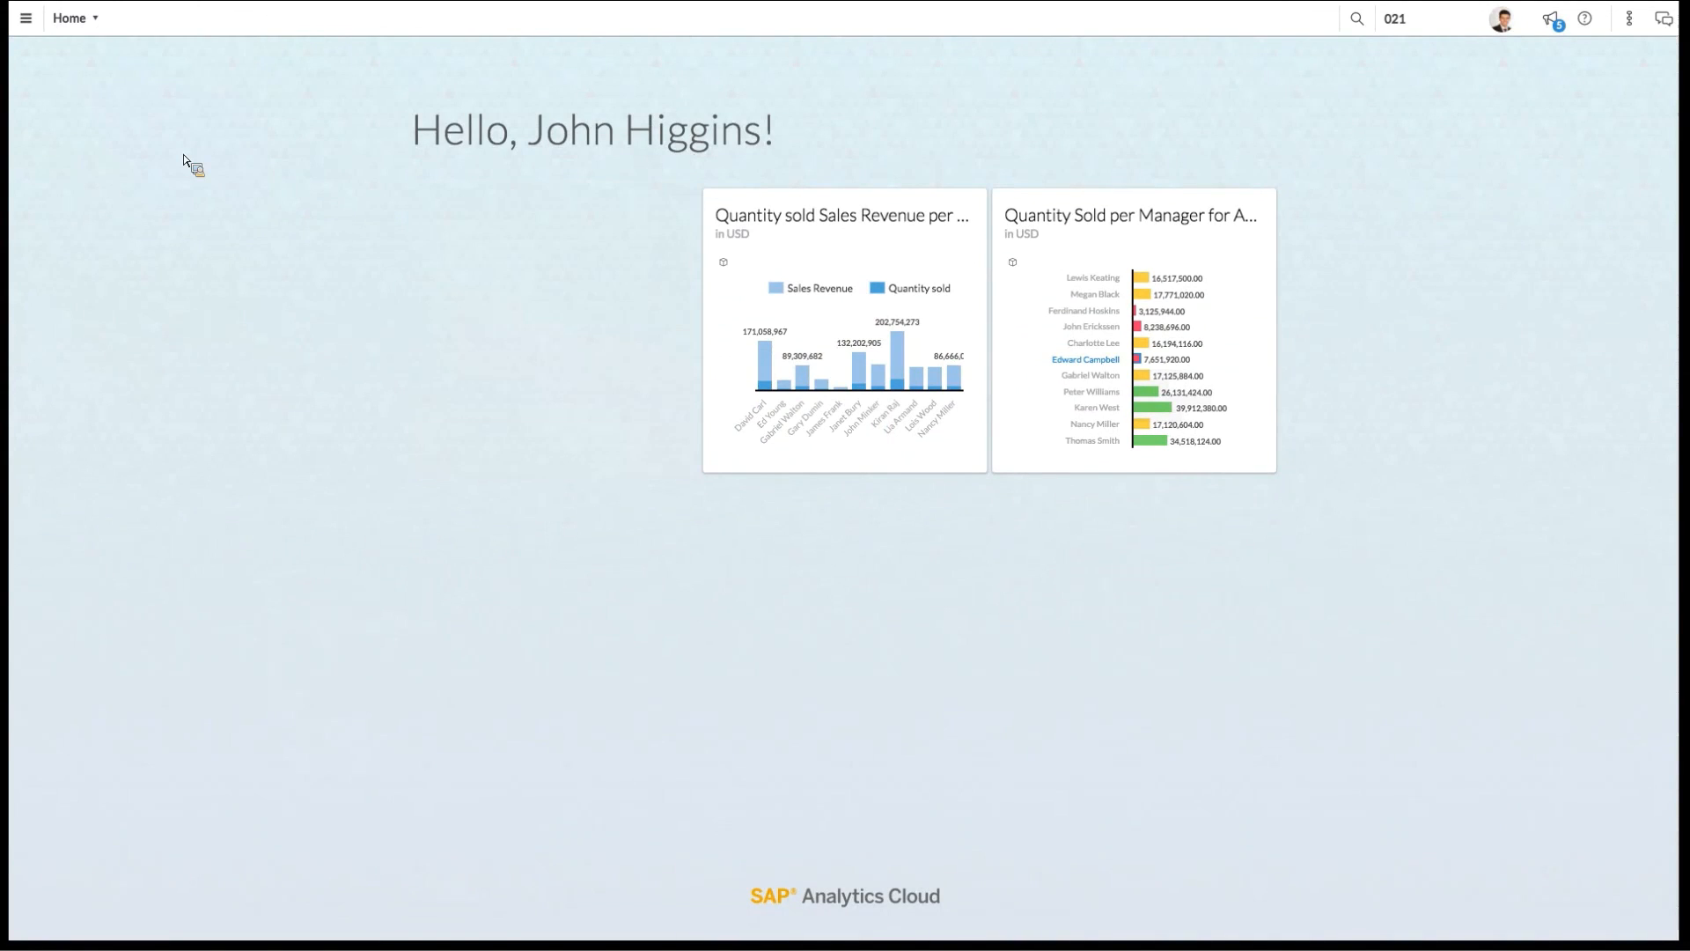
Step: Show the Recent Stories and Get Started sections on the home screen again
left_click(101, 22)
left_click(172, 149)
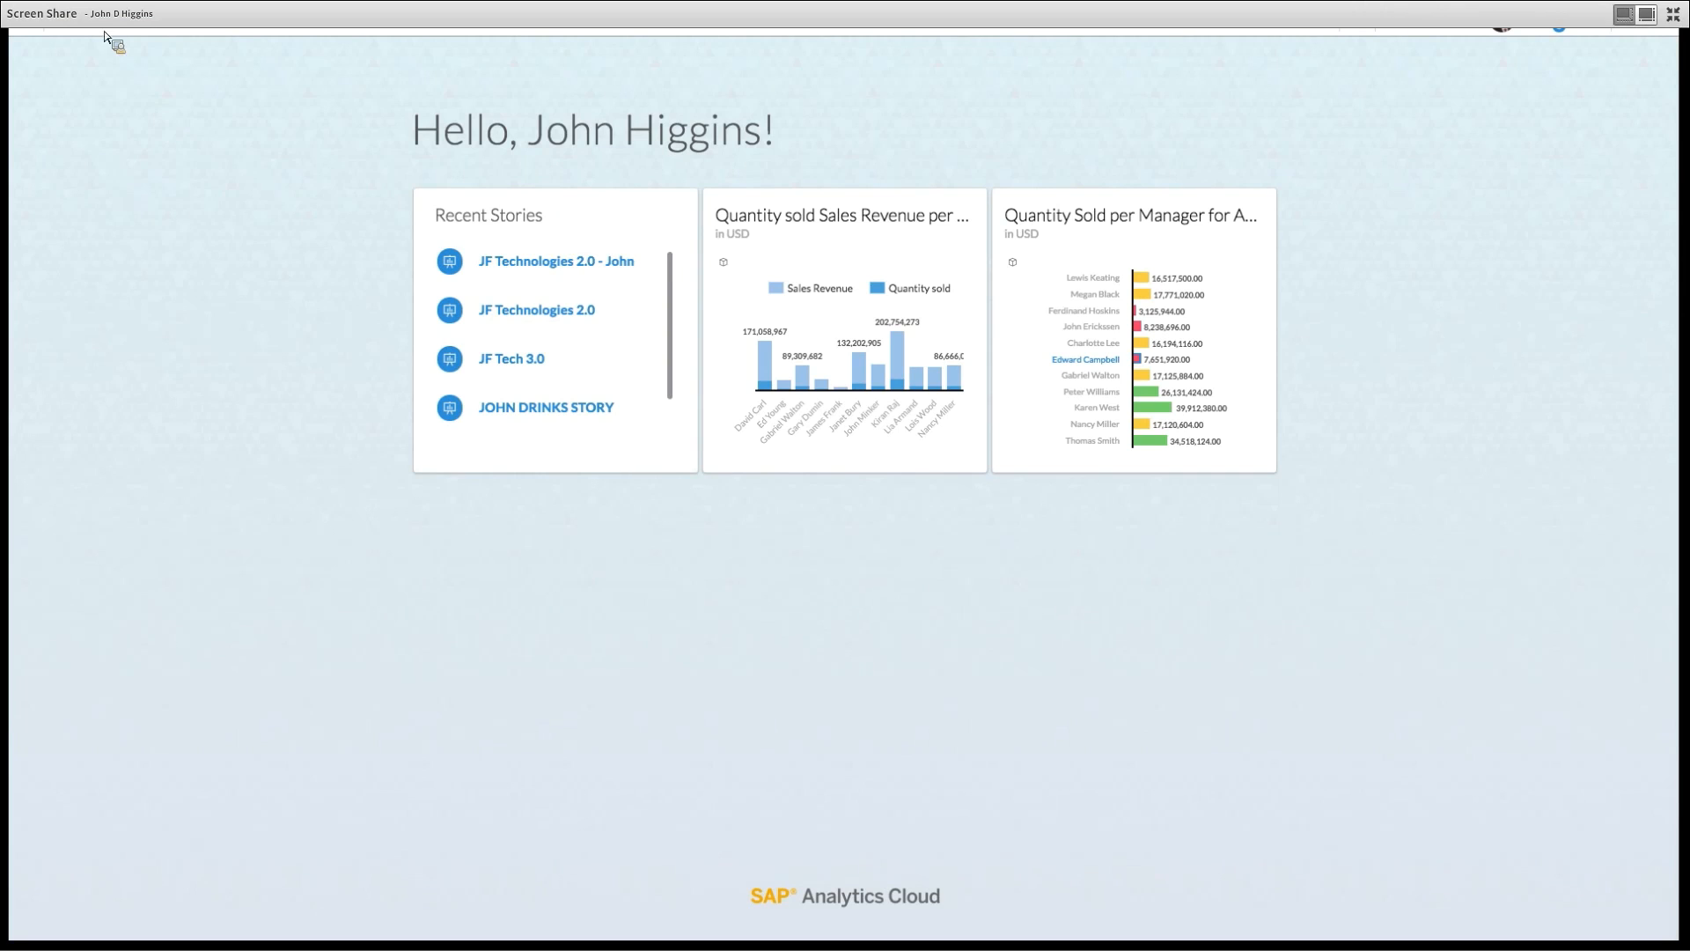
left_click(100, 22)
left_click(158, 124)
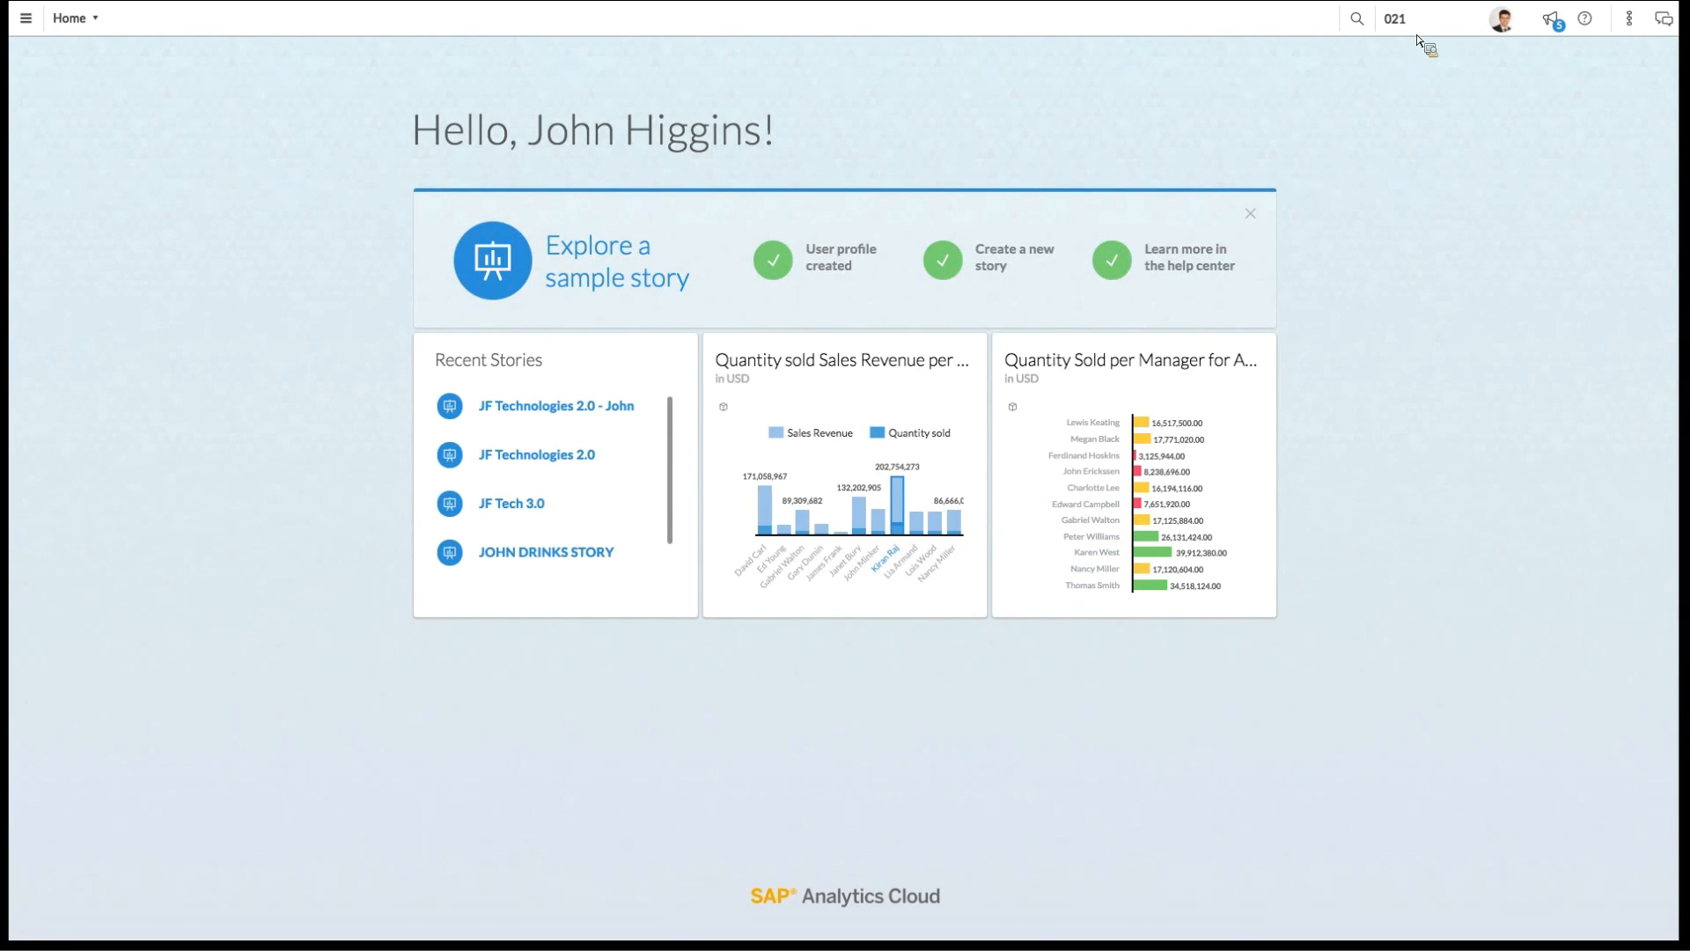
Step: View the profile options, the discussions list and today's notes pane, closing each one
left_click(1501, 22)
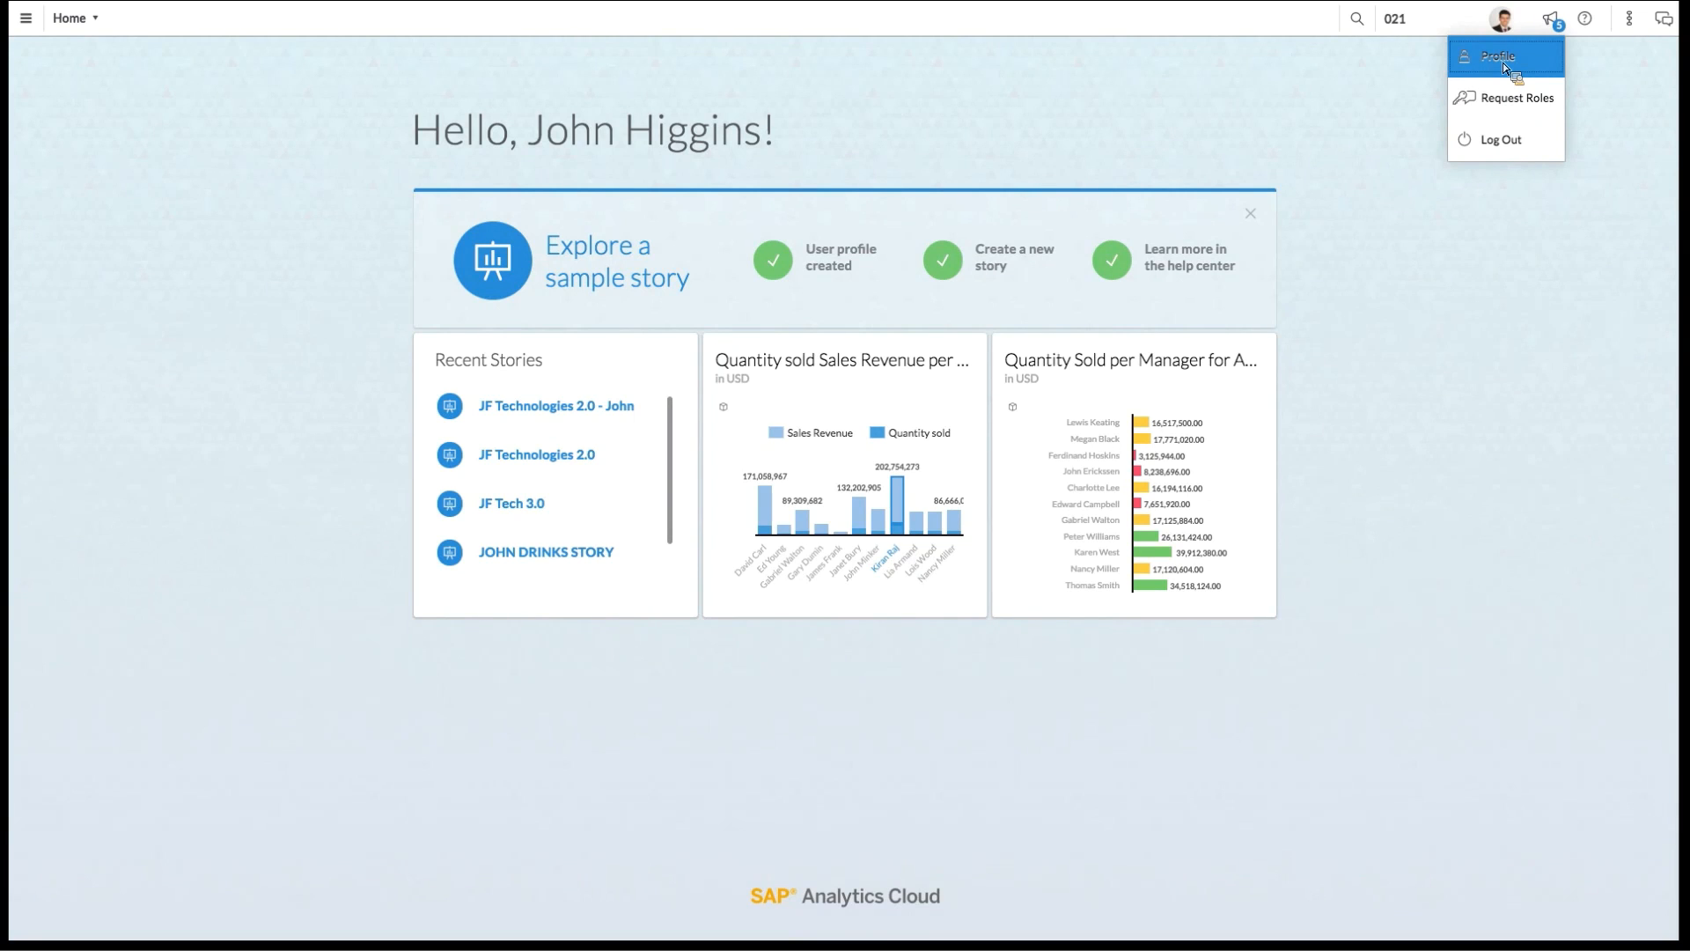
left_click(1577, 266)
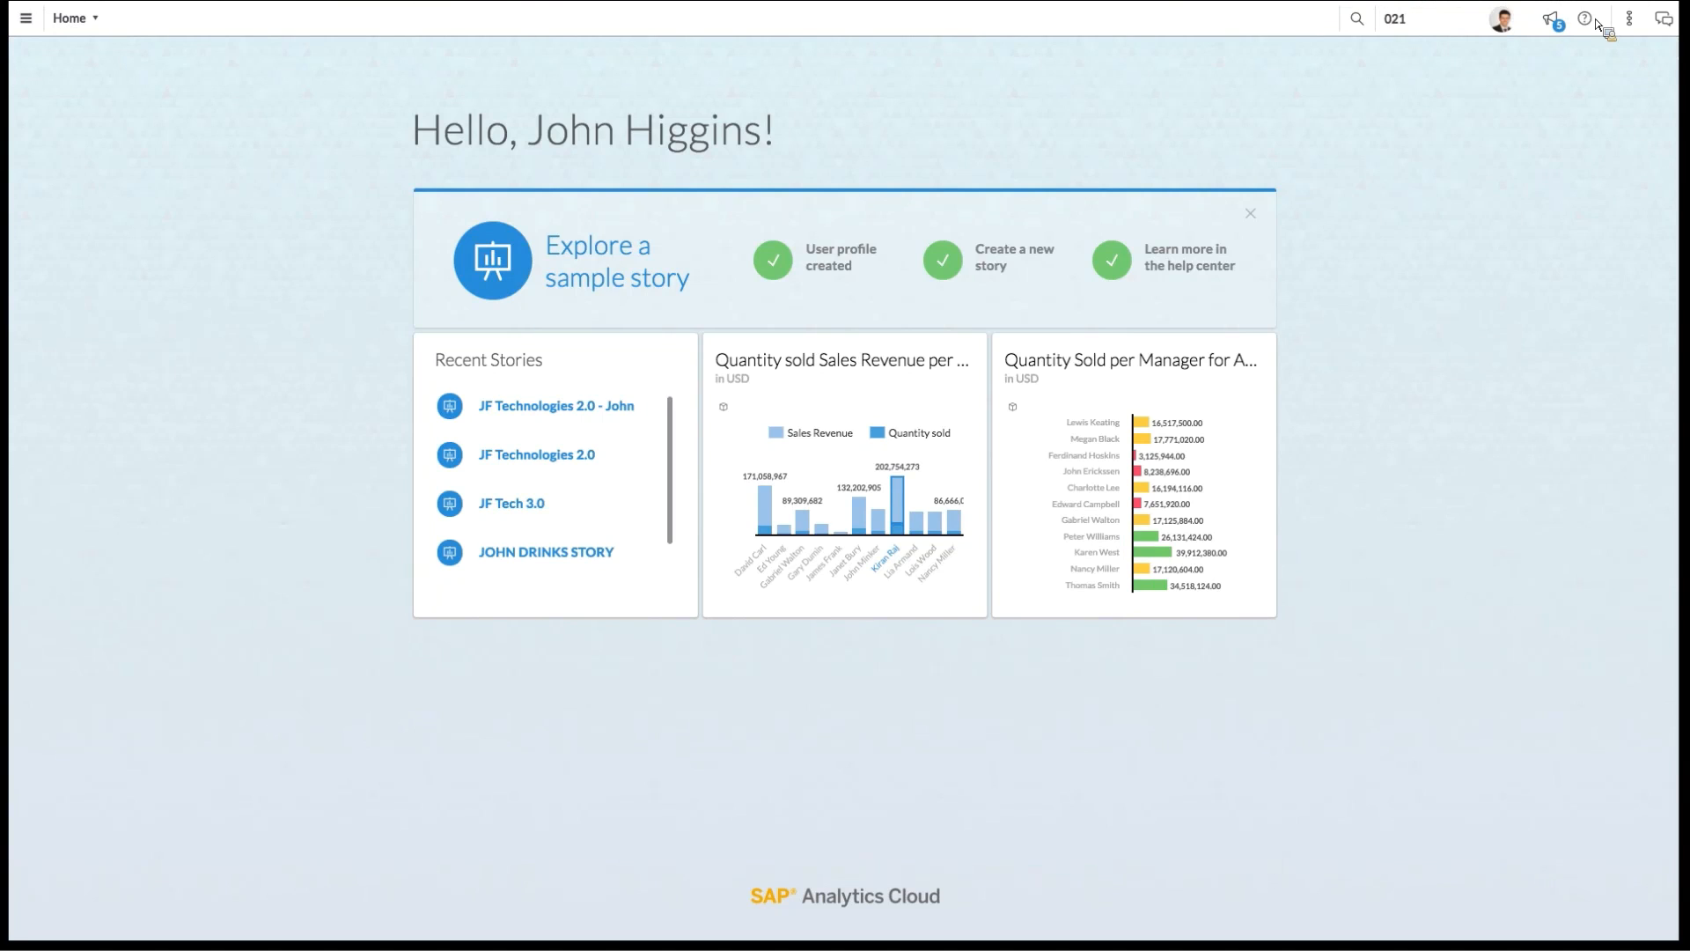
left_click(1667, 21)
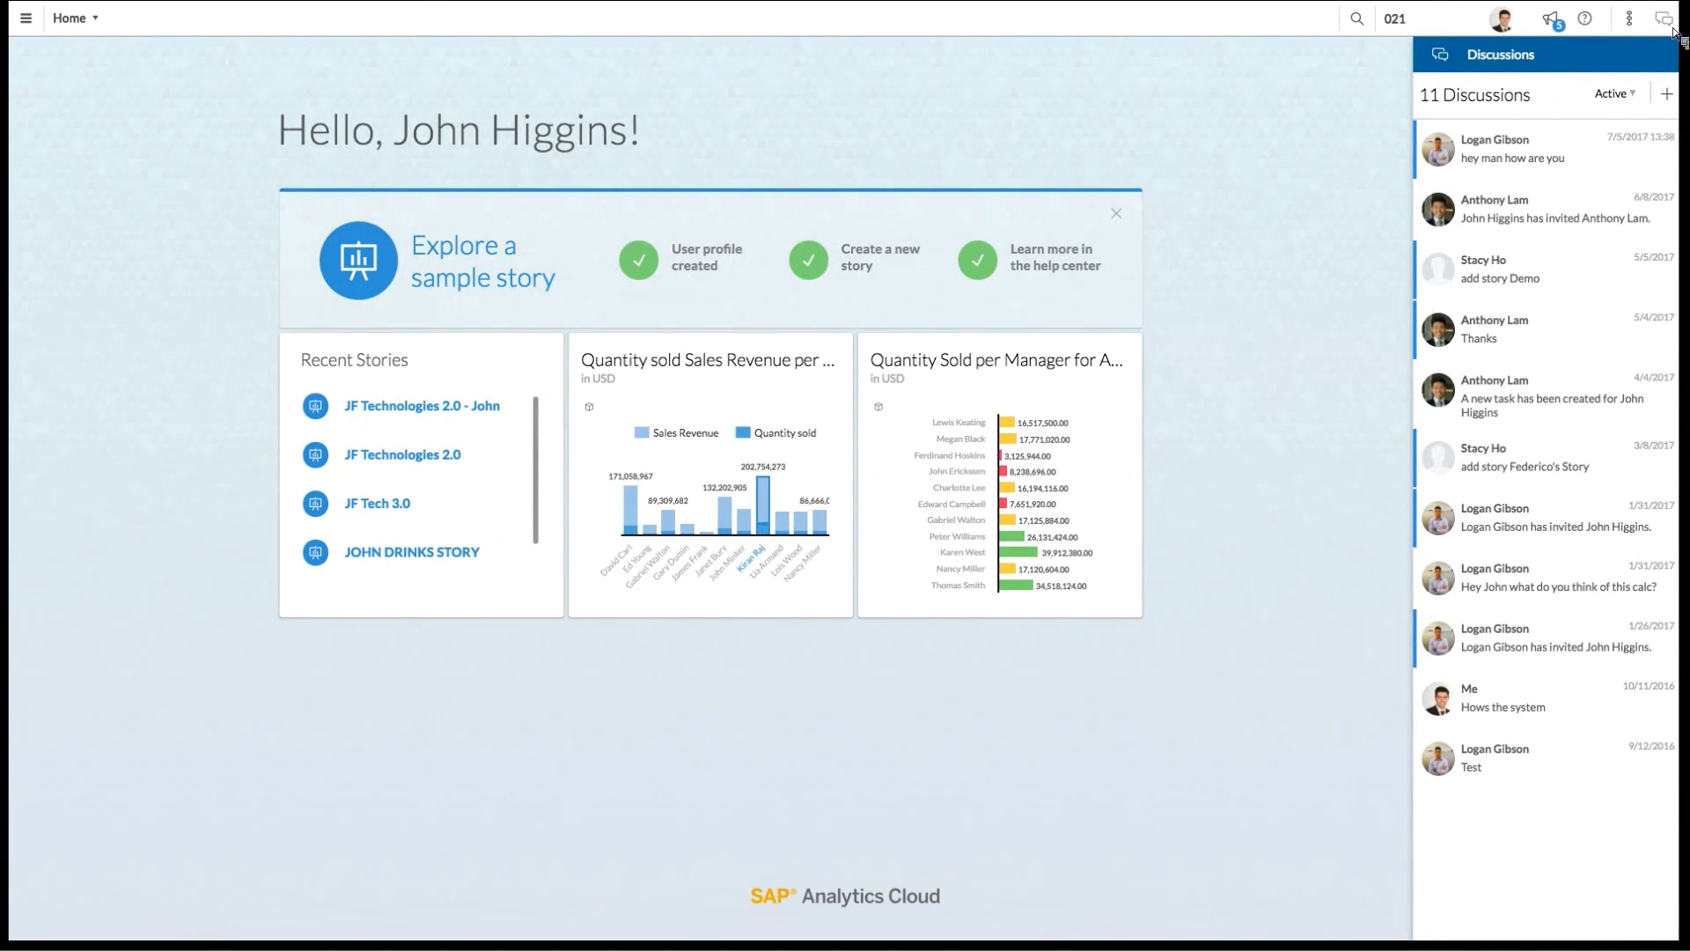
left_click(1671, 26)
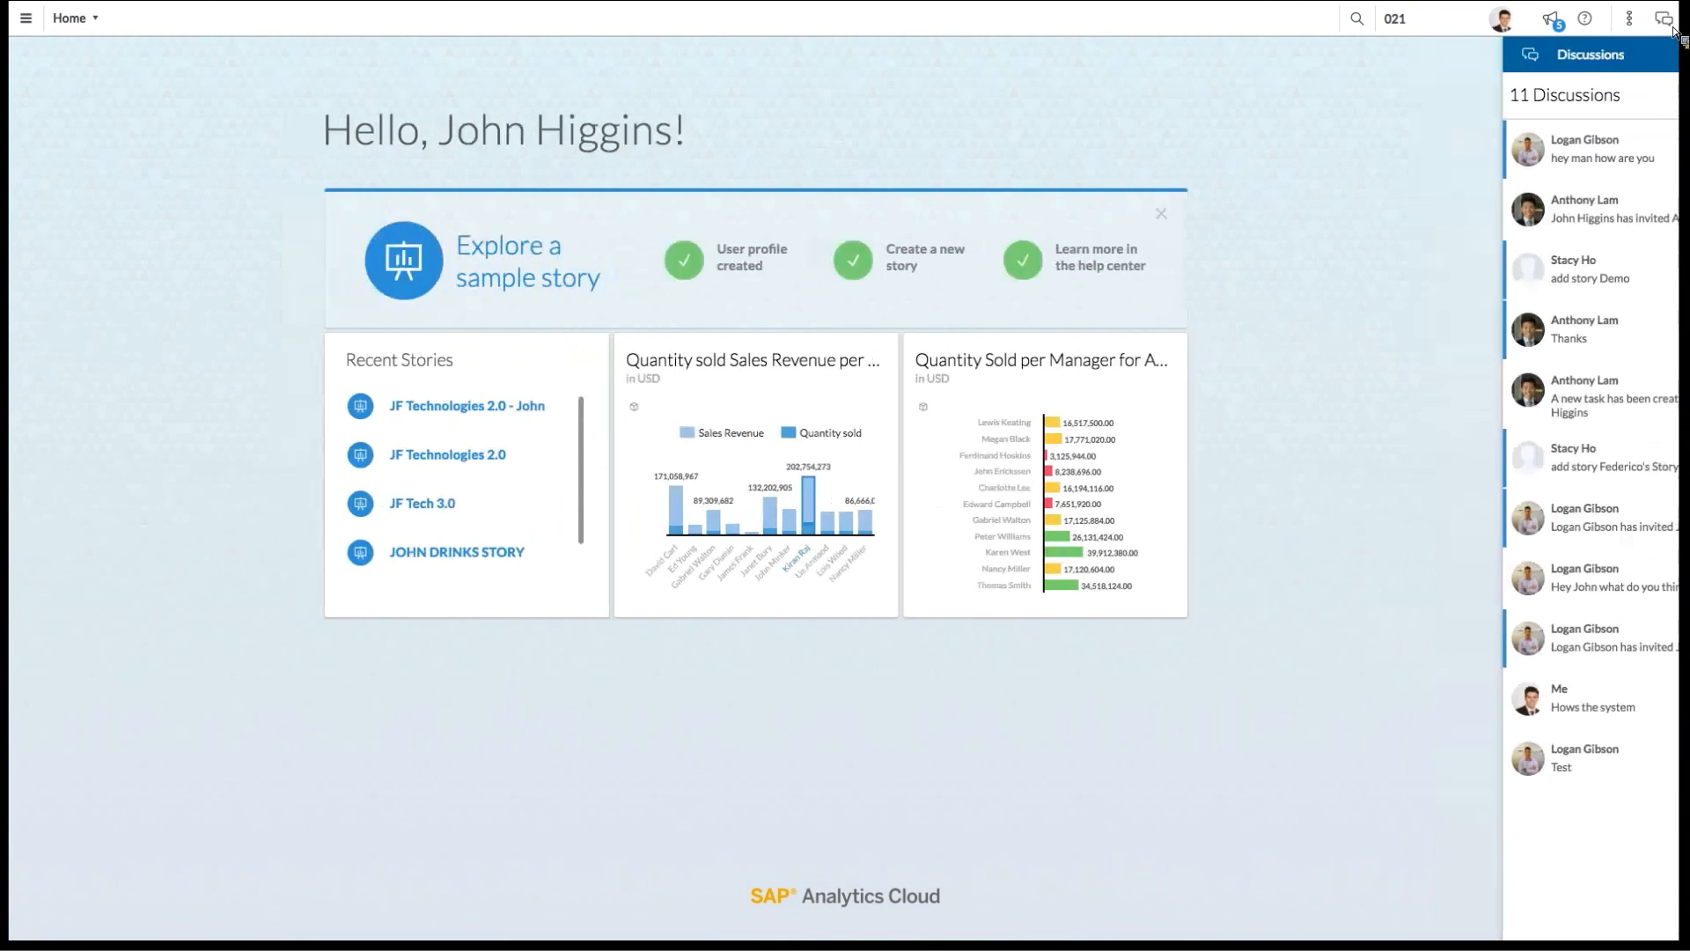
left_click(1630, 28)
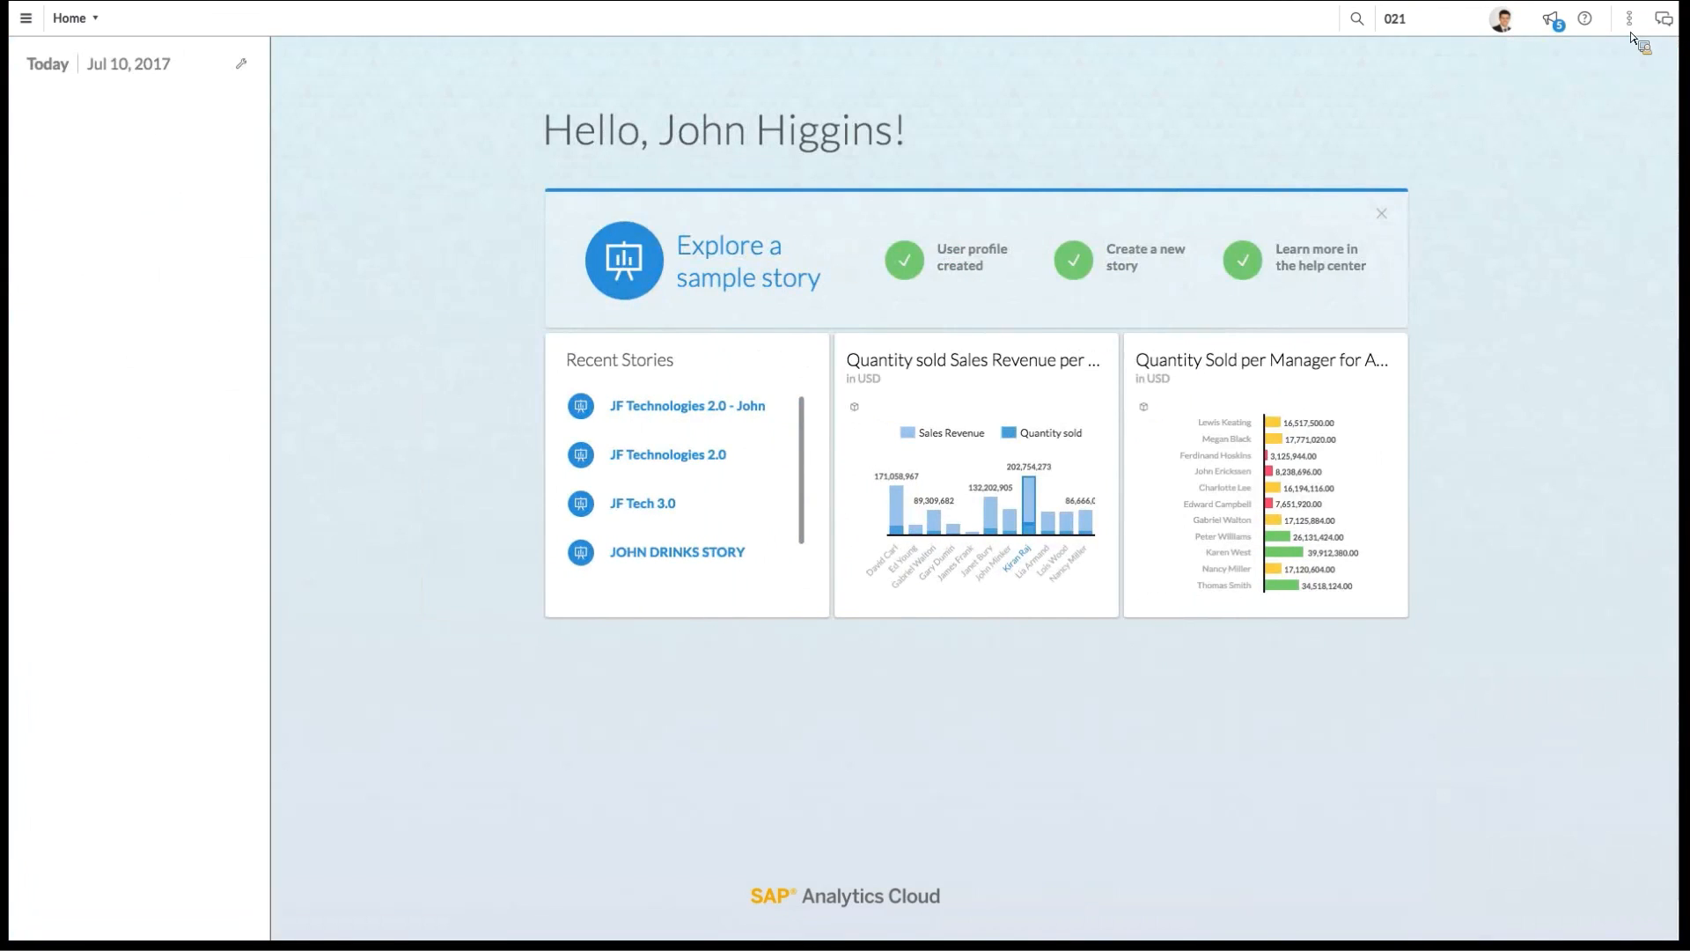
left_click(1629, 35)
Step: Open the Help Center, look through the Help Library topics, close it and return to the help options
left_click(1588, 26)
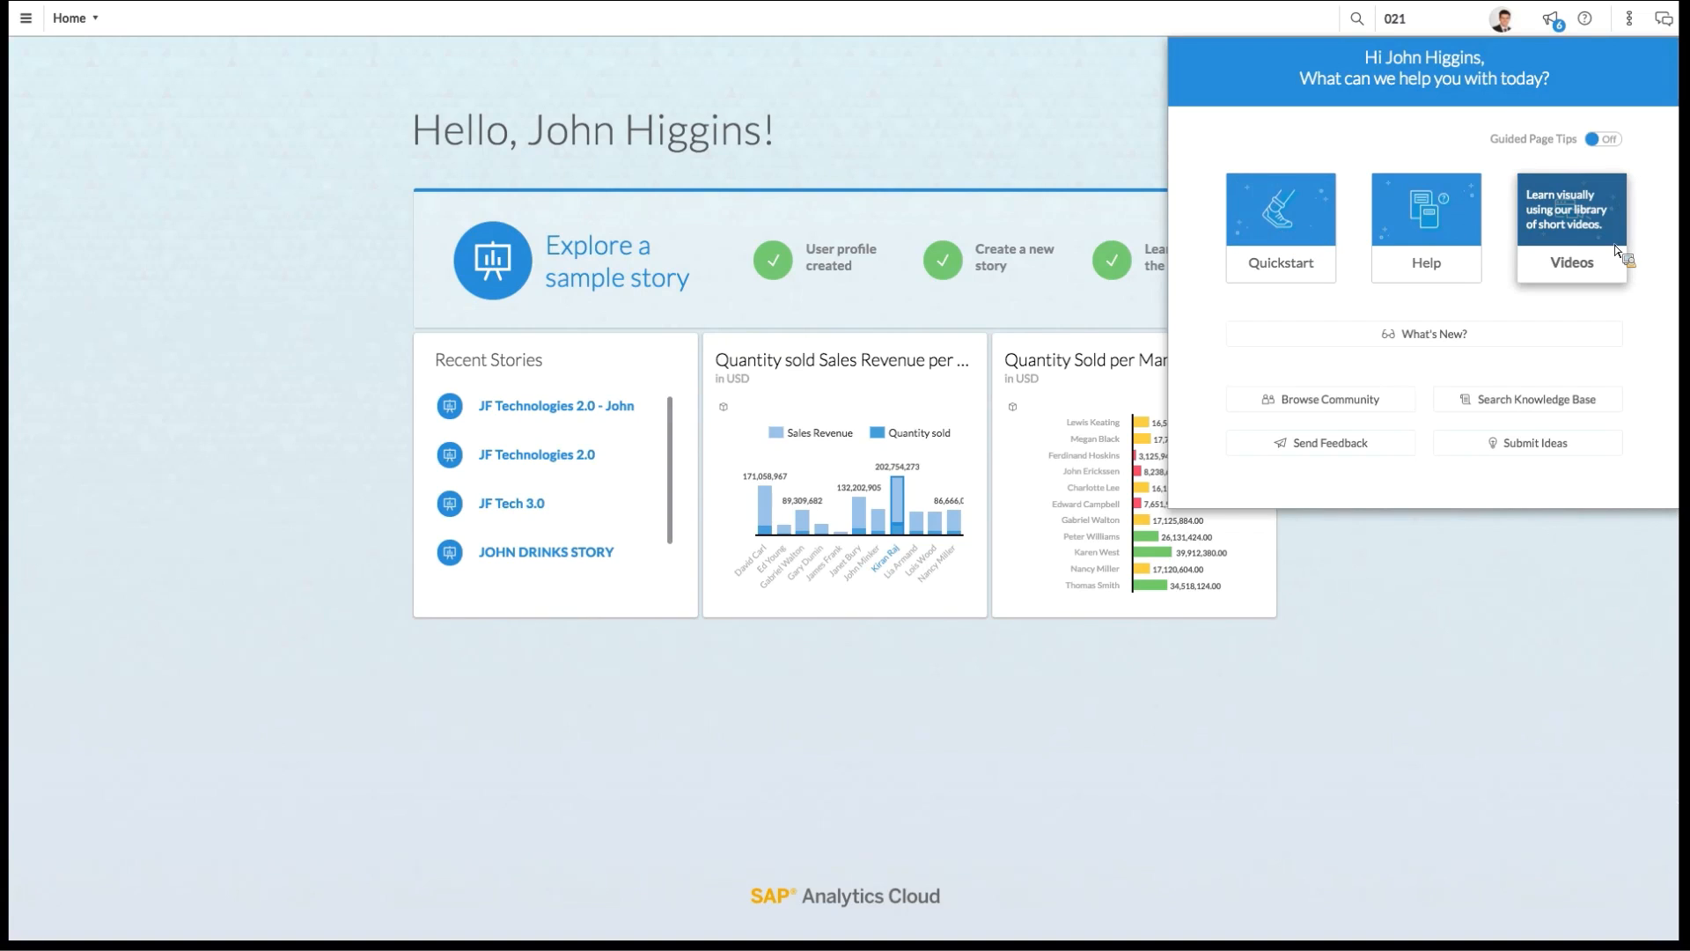
left_click(1406, 244)
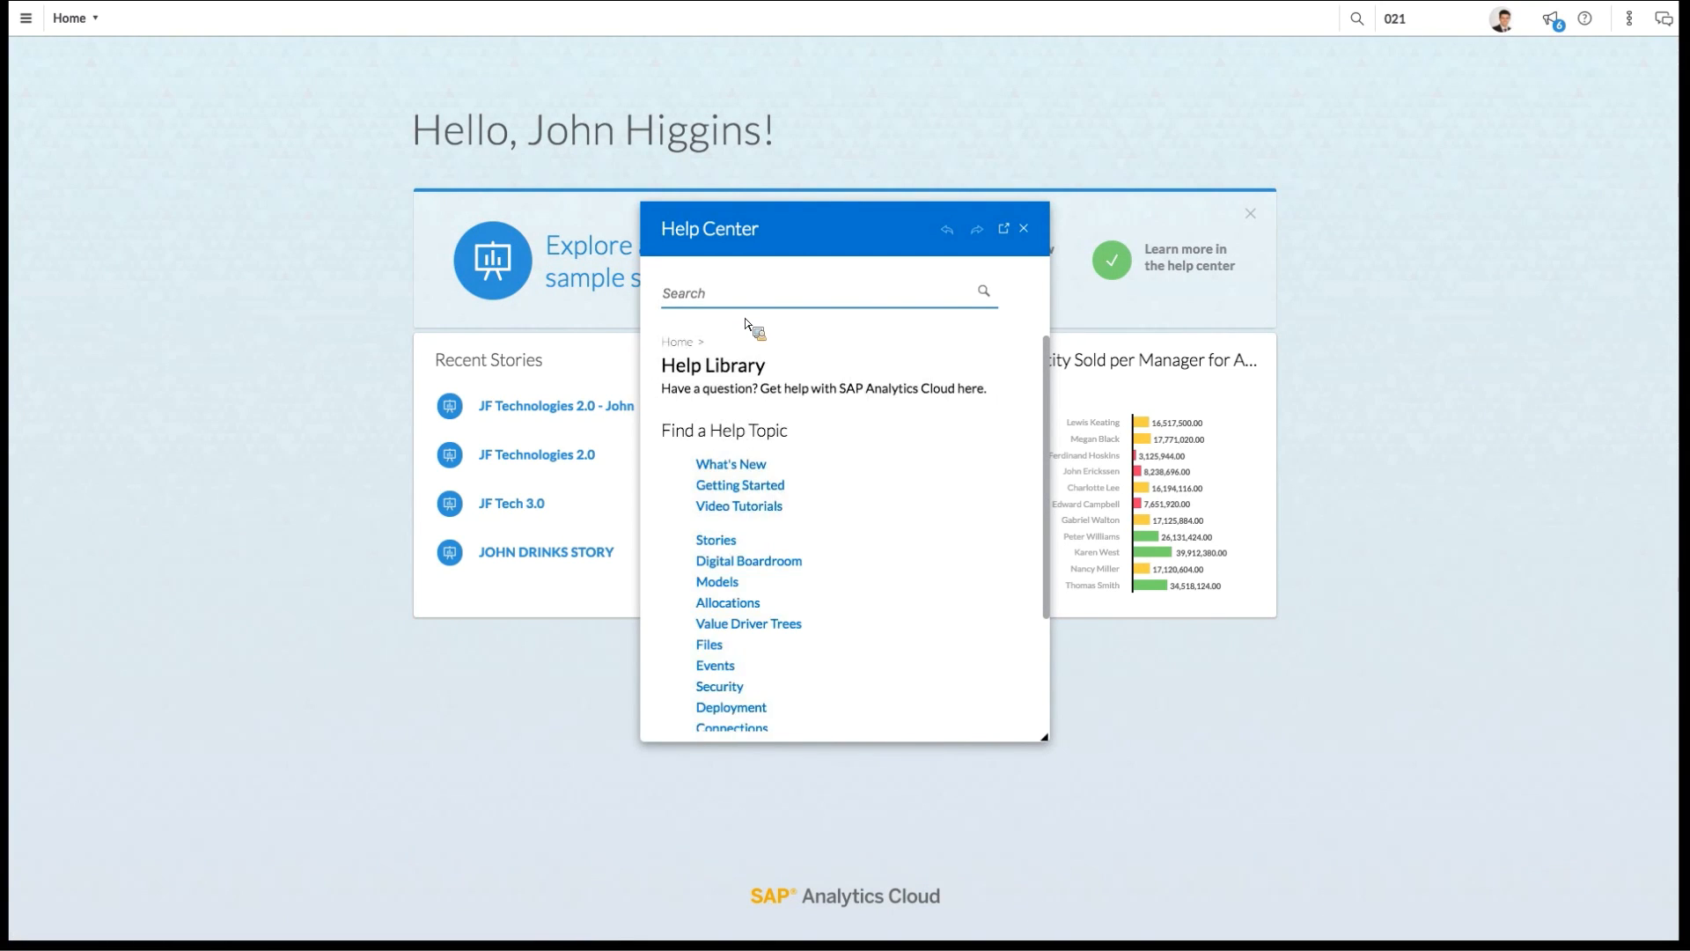
left_click(712, 296)
scroll(862, 609, "down", 3)
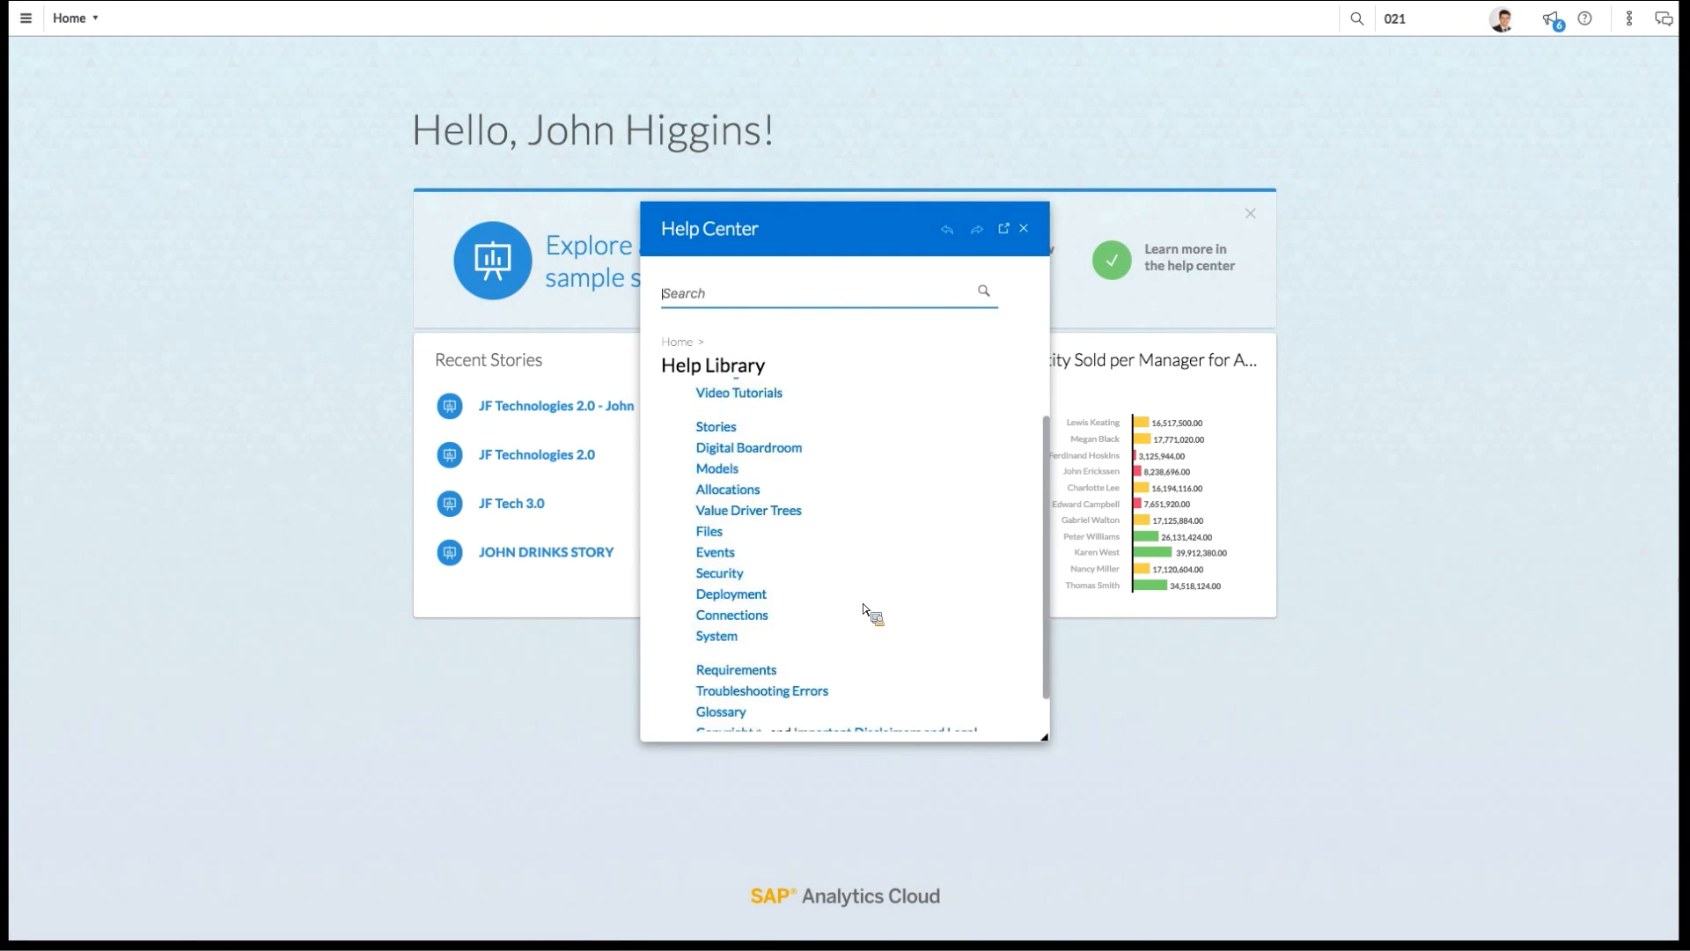
scroll(863, 609, "up", 3)
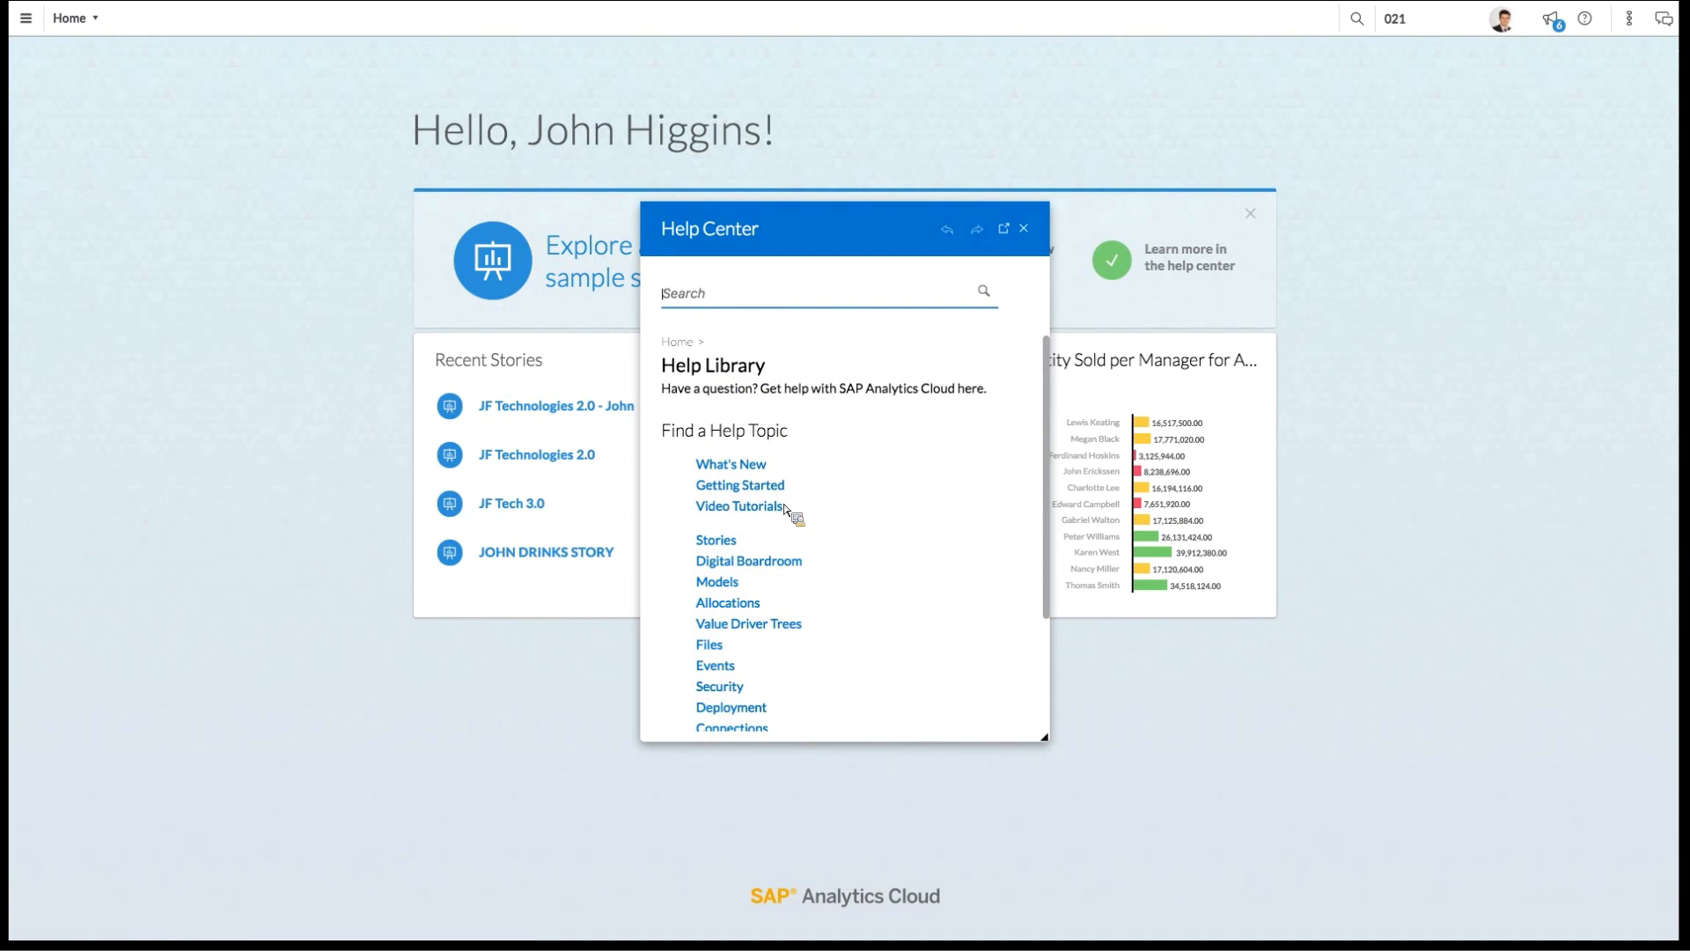
scroll(804, 616, "down", 3)
scroll(807, 634, "up", 3)
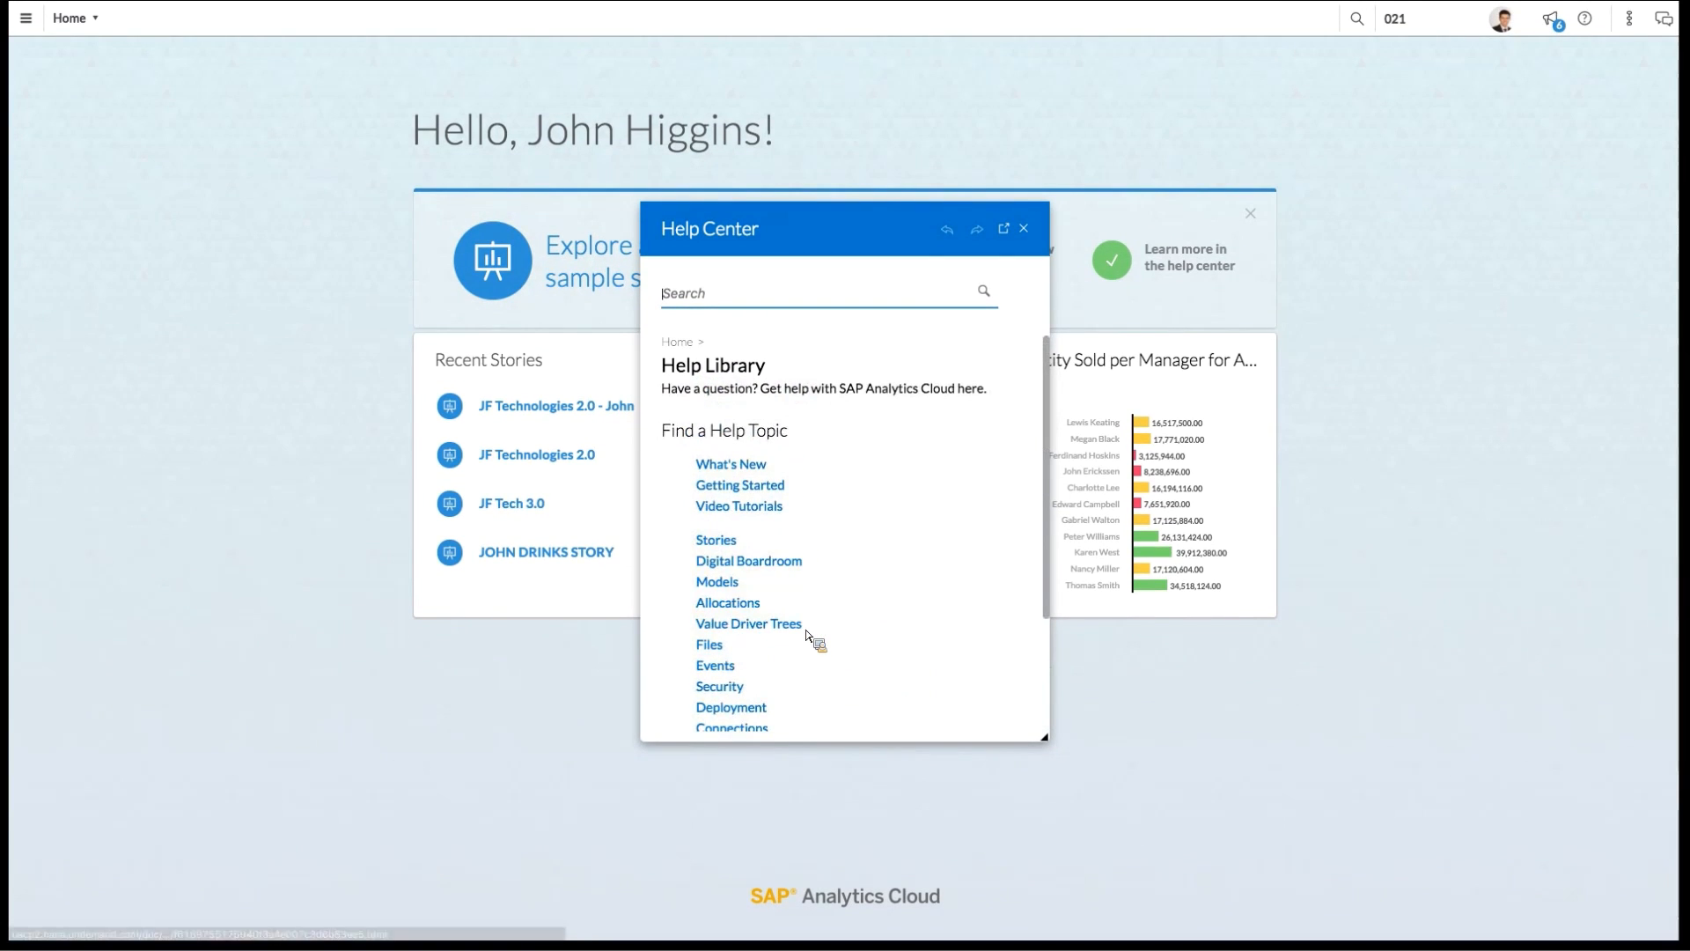
left_click(1027, 227)
left_click(1592, 27)
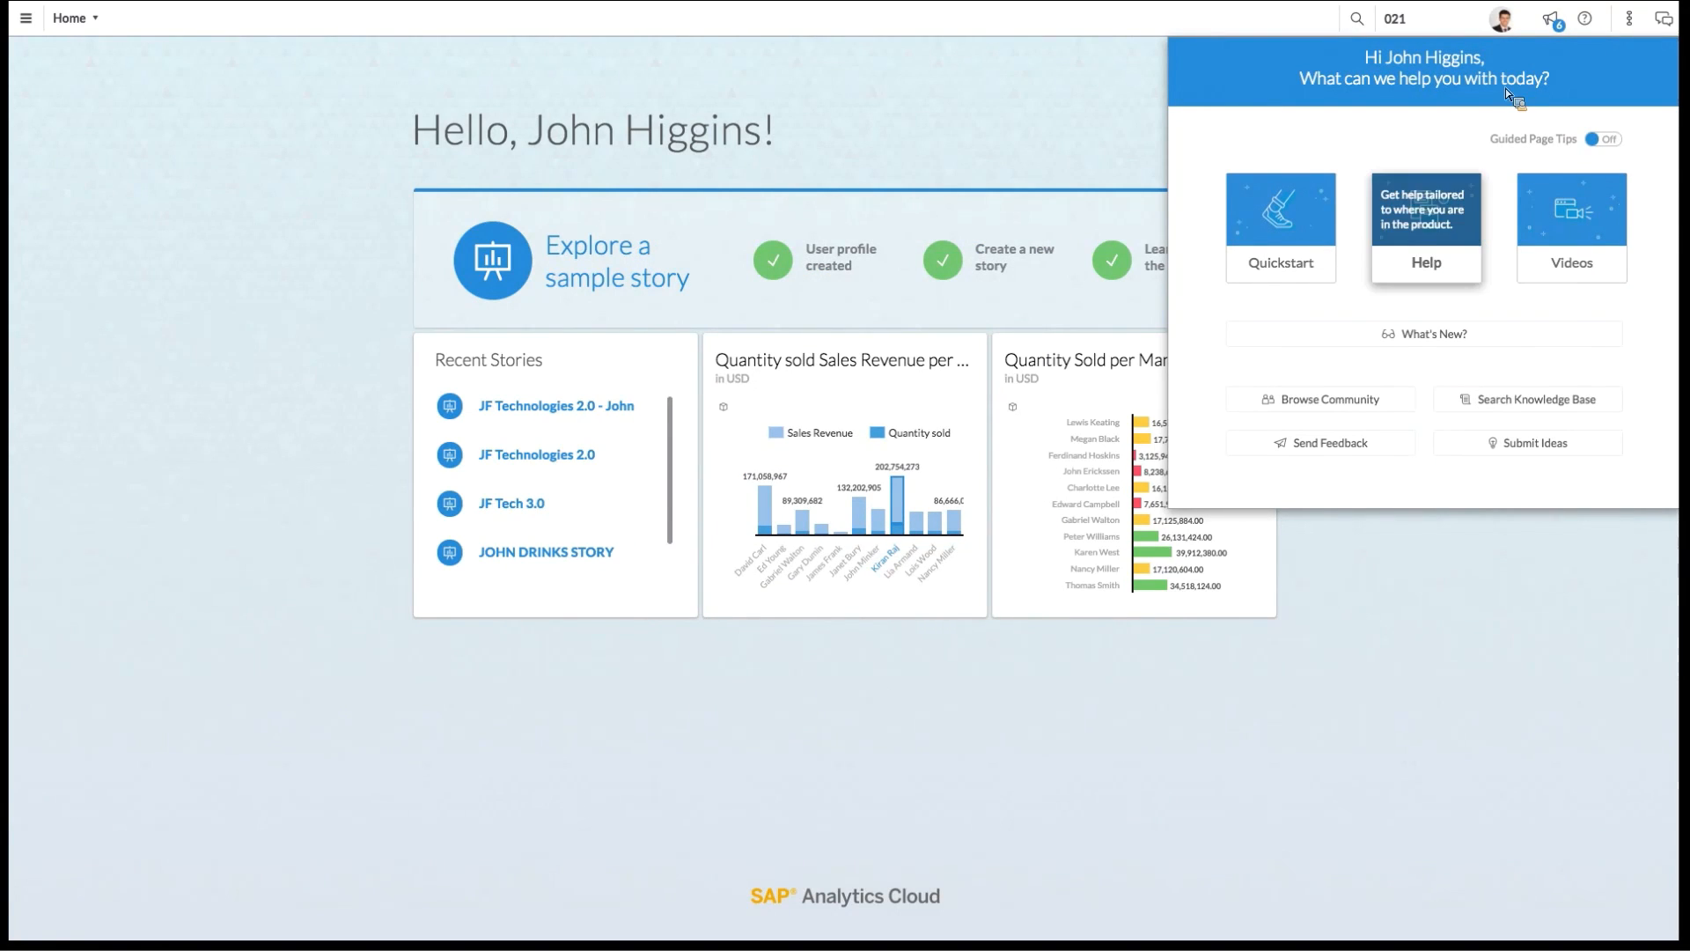
Step: Filter the notifications to the Collaboration type and read the mention about the JF Technologies 2.0 story
left_click(1549, 19)
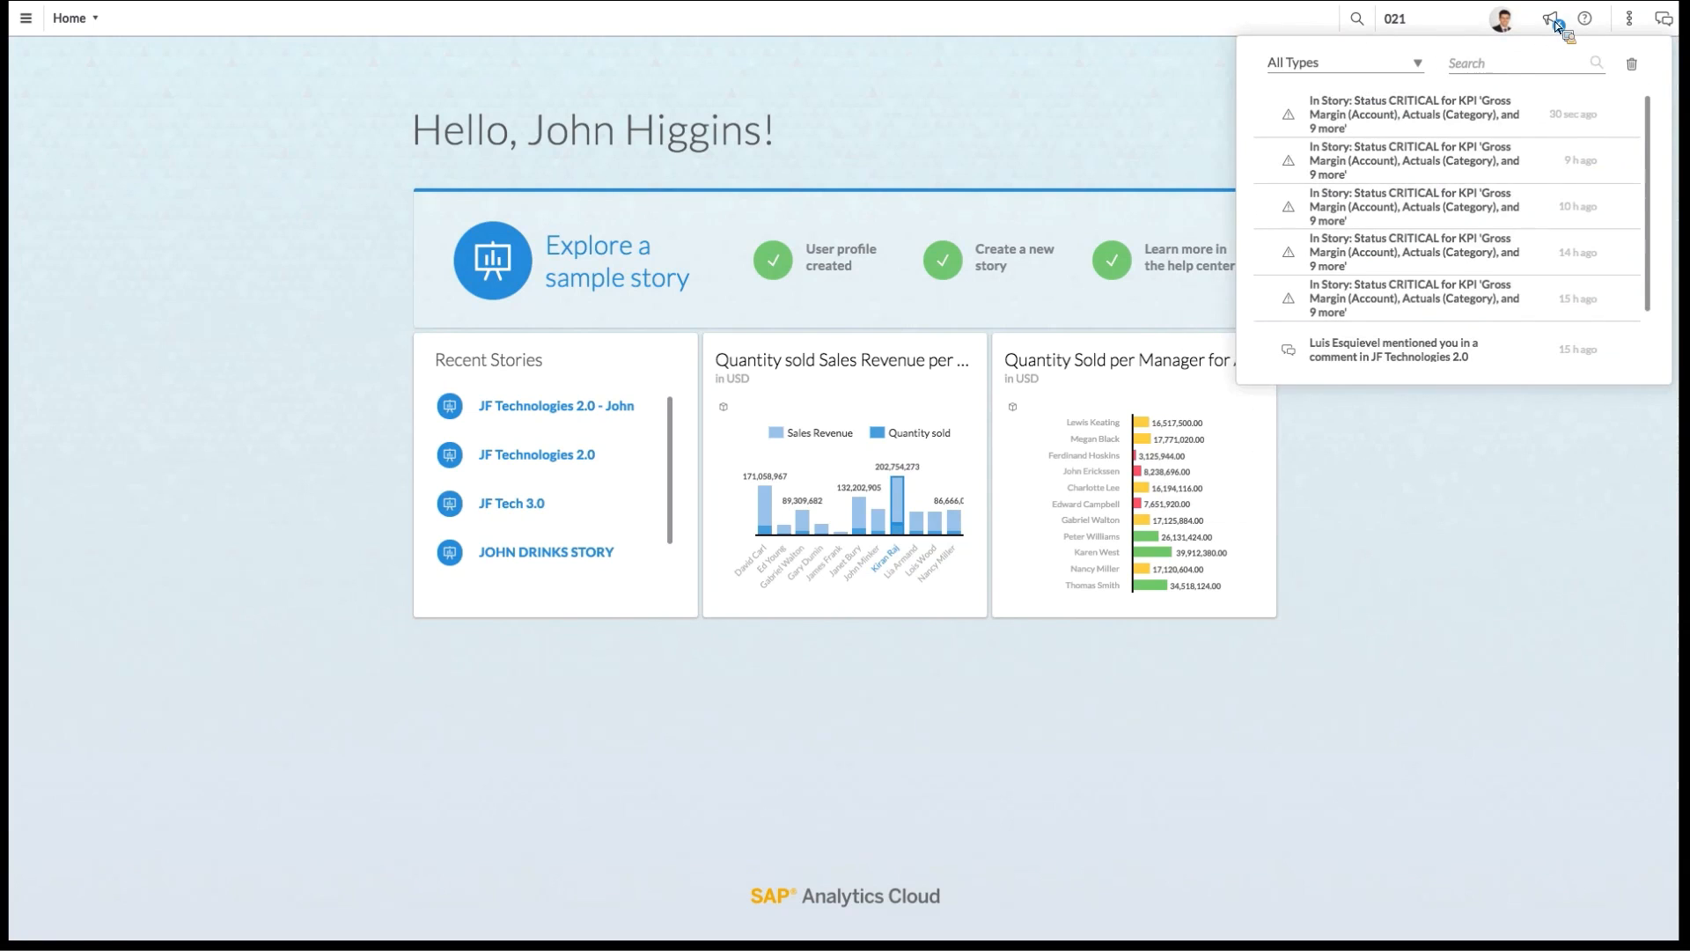
left_click(1426, 65)
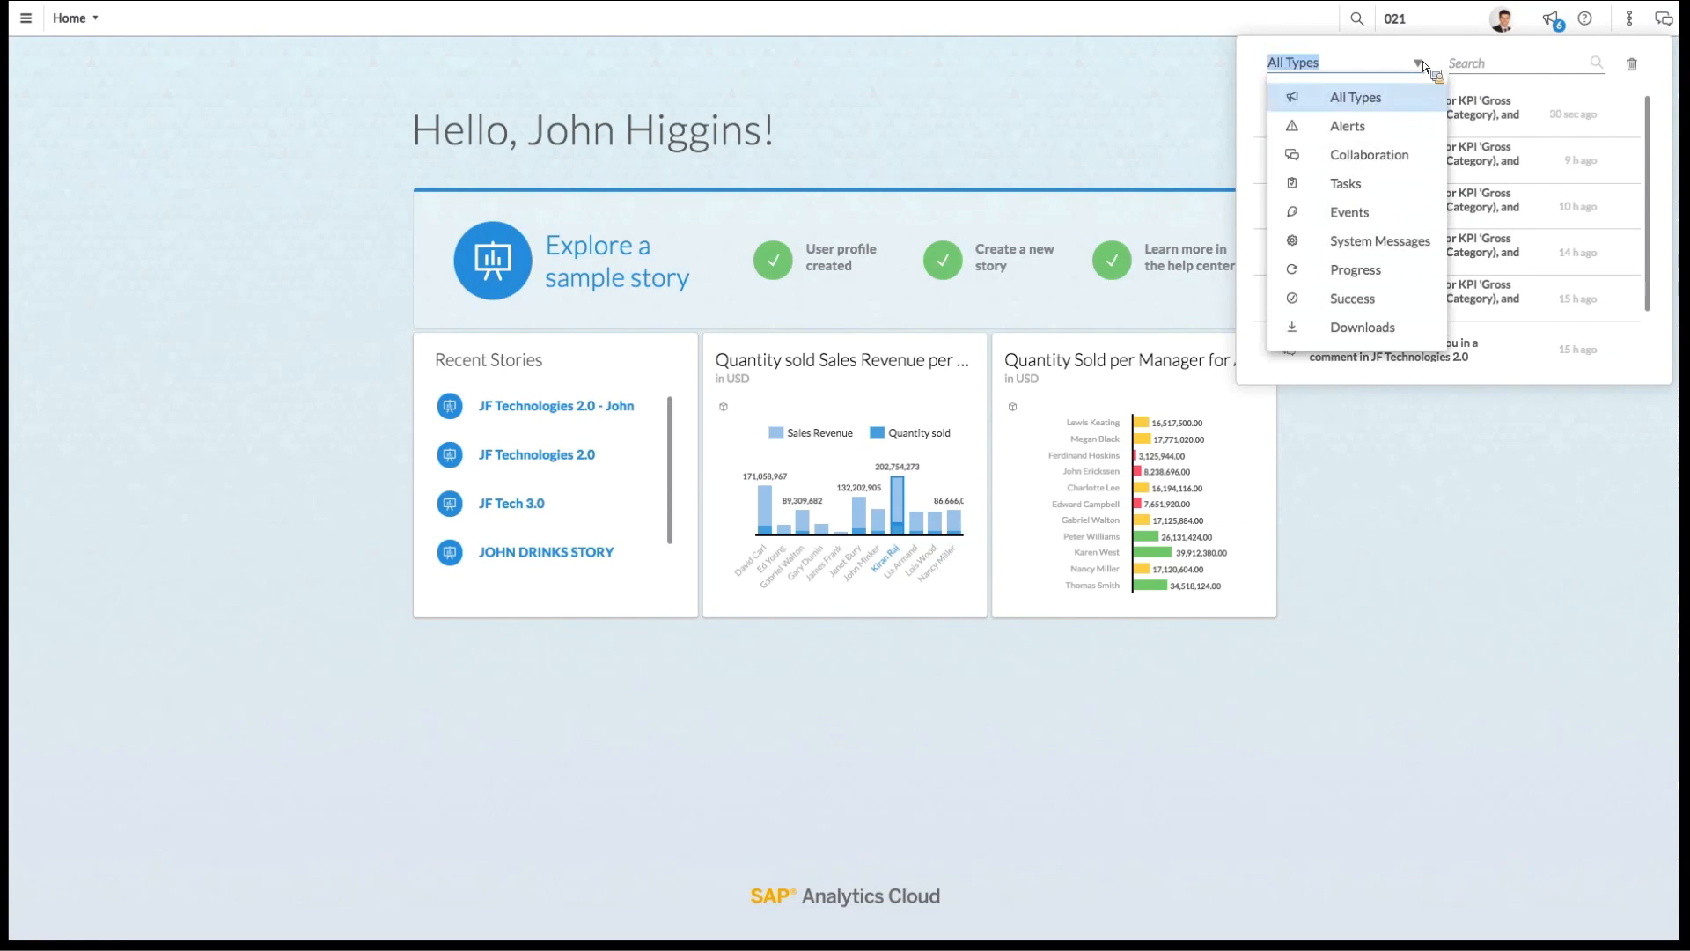
left_click(1372, 154)
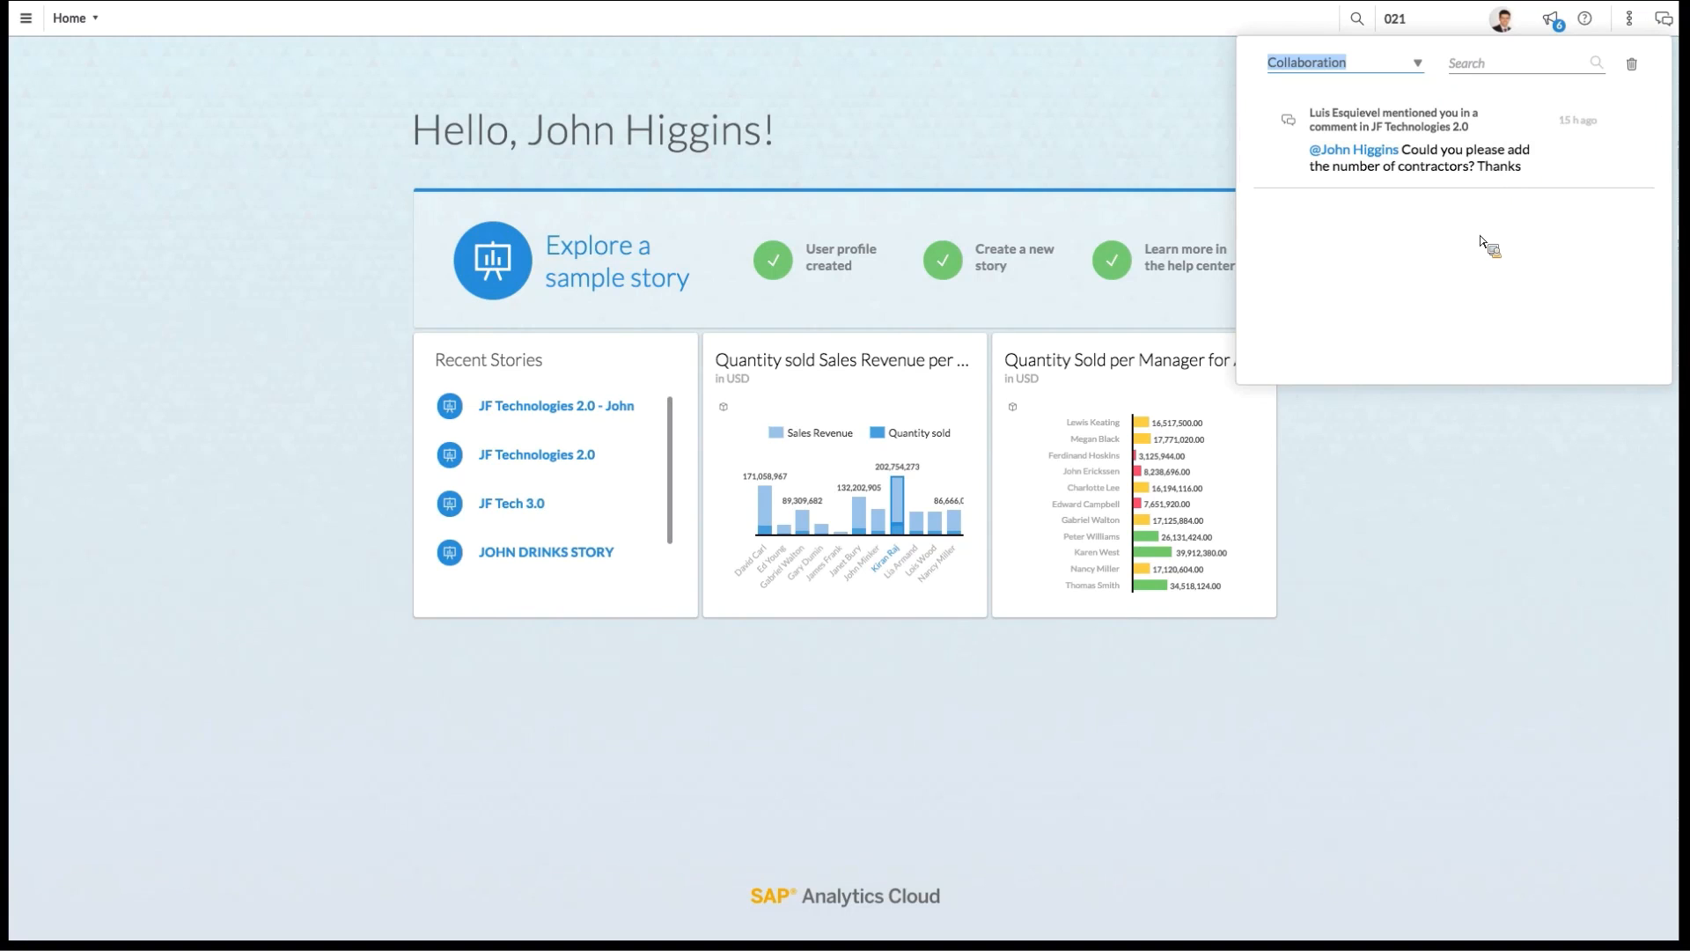
left_click(1431, 625)
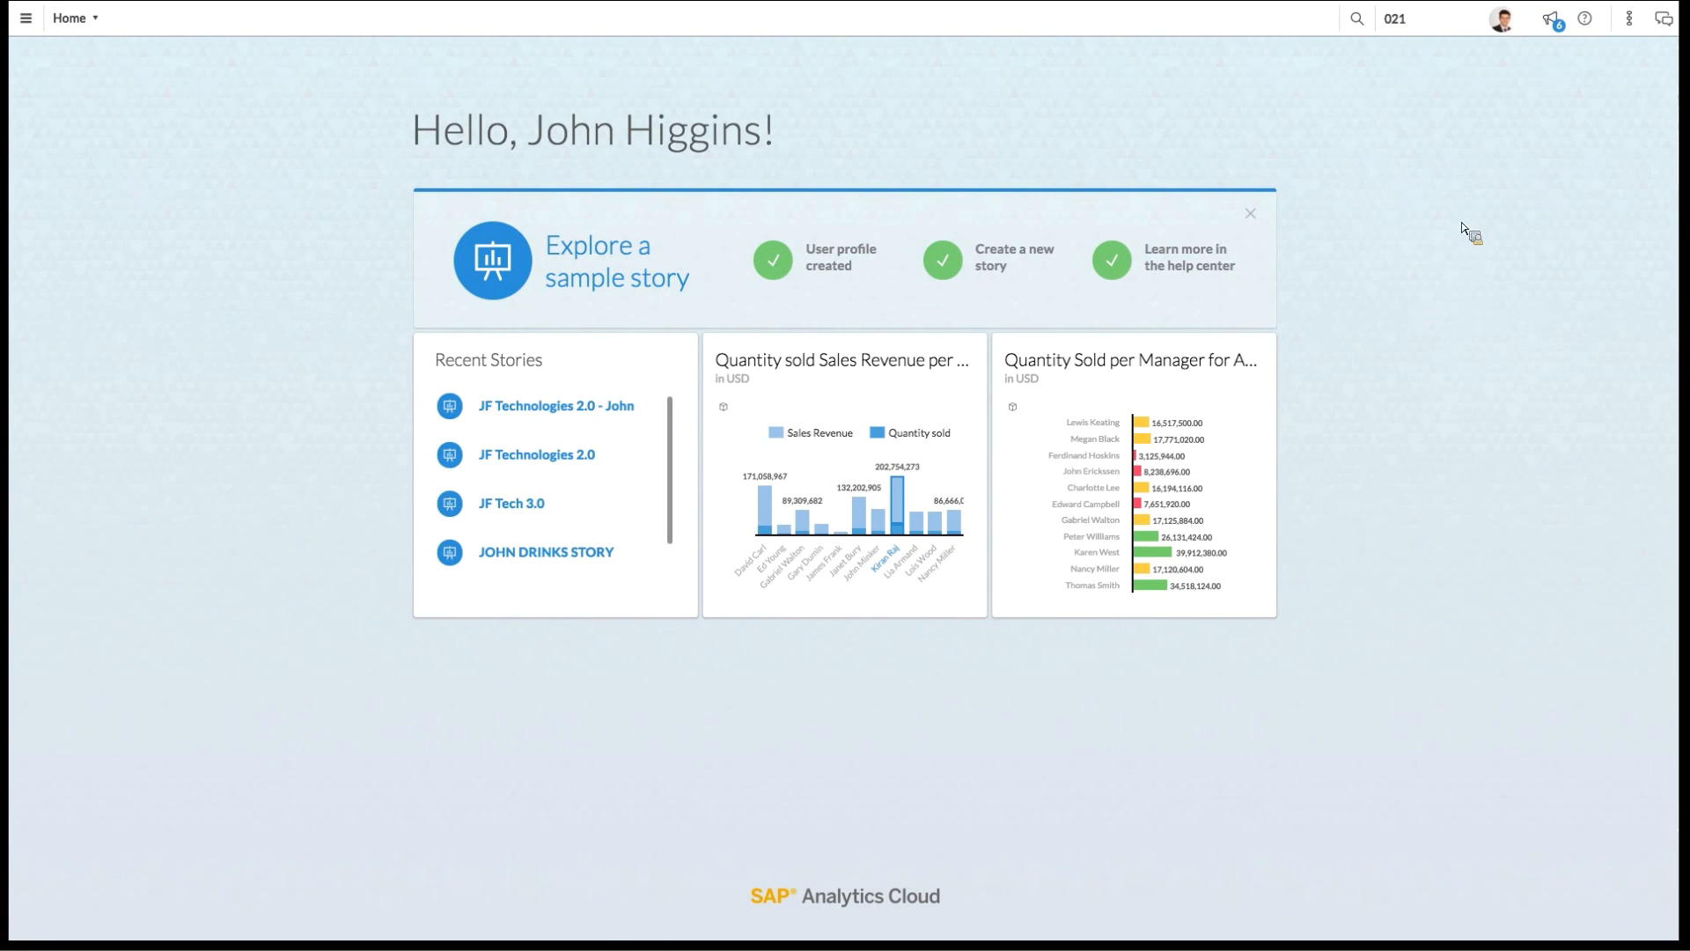
left_click(1560, 20)
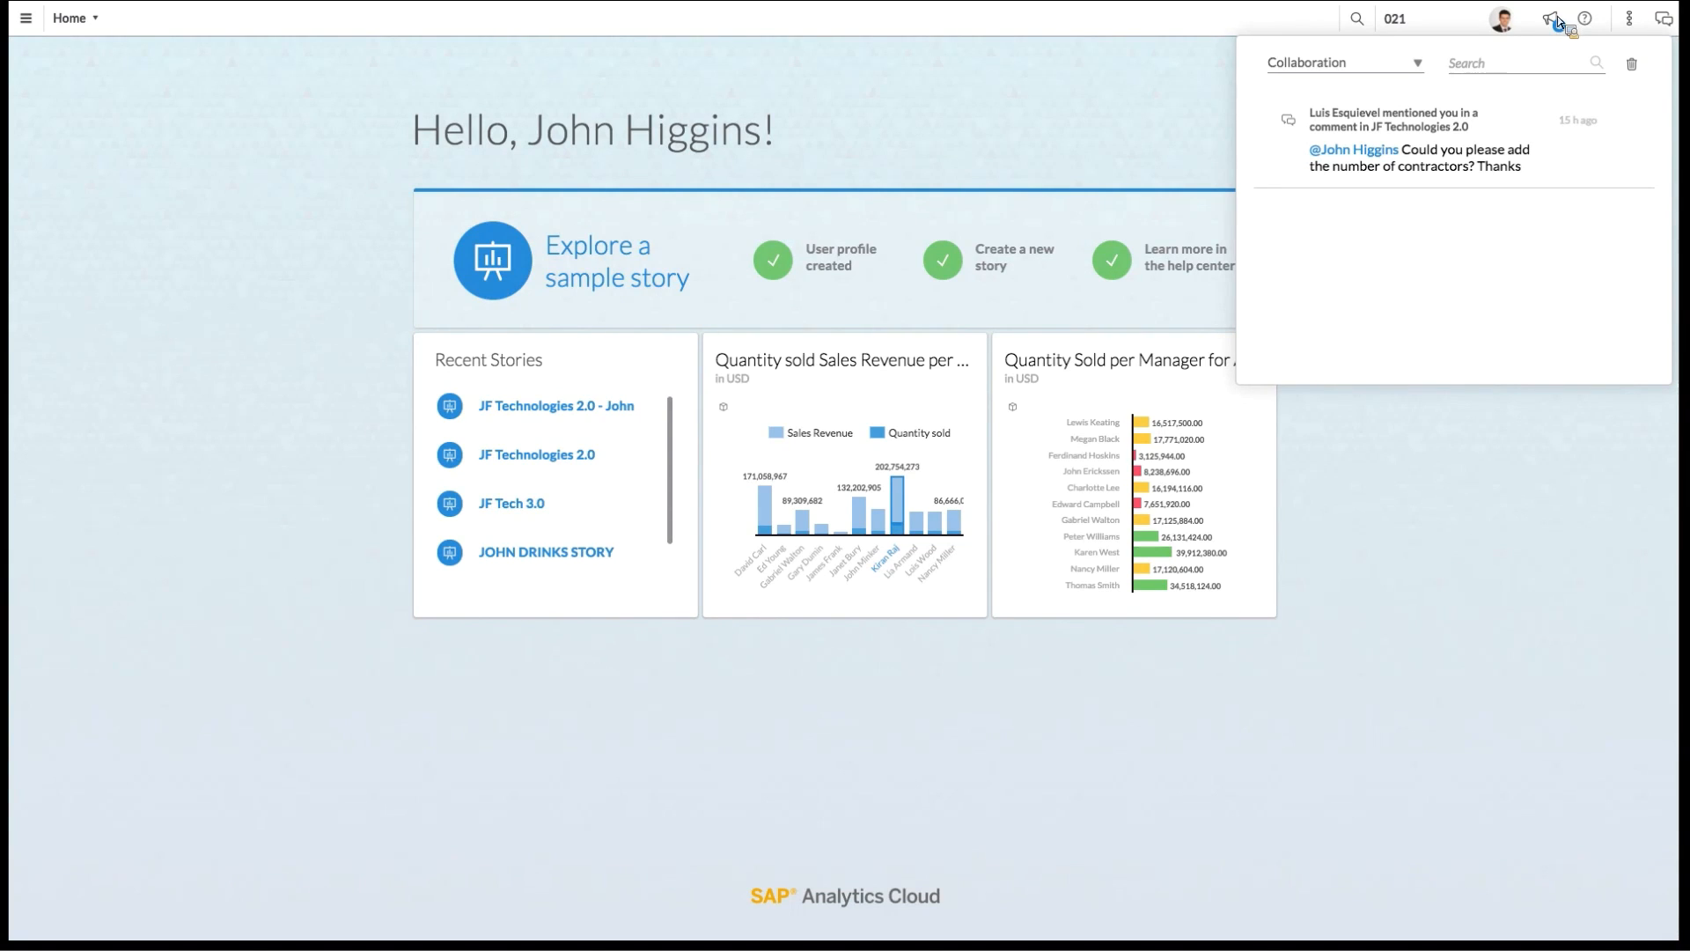
left_click(1602, 693)
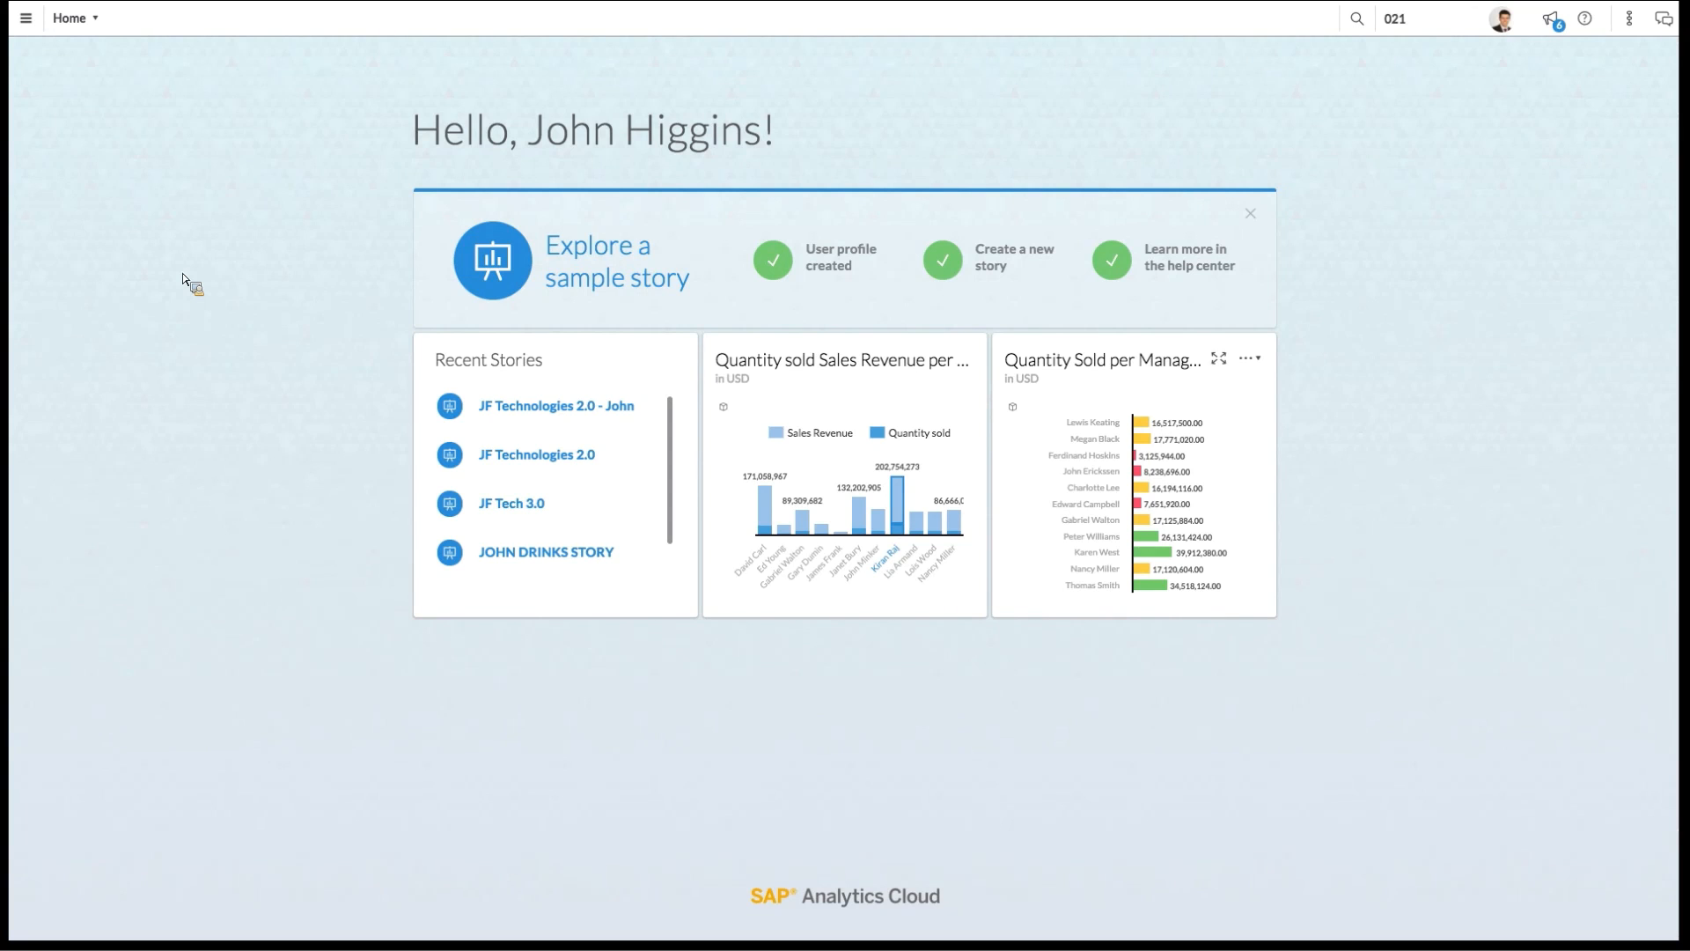
Step: Start creating a new model and review the sources offered for getting data from an app and using a datasource
left_click(31, 26)
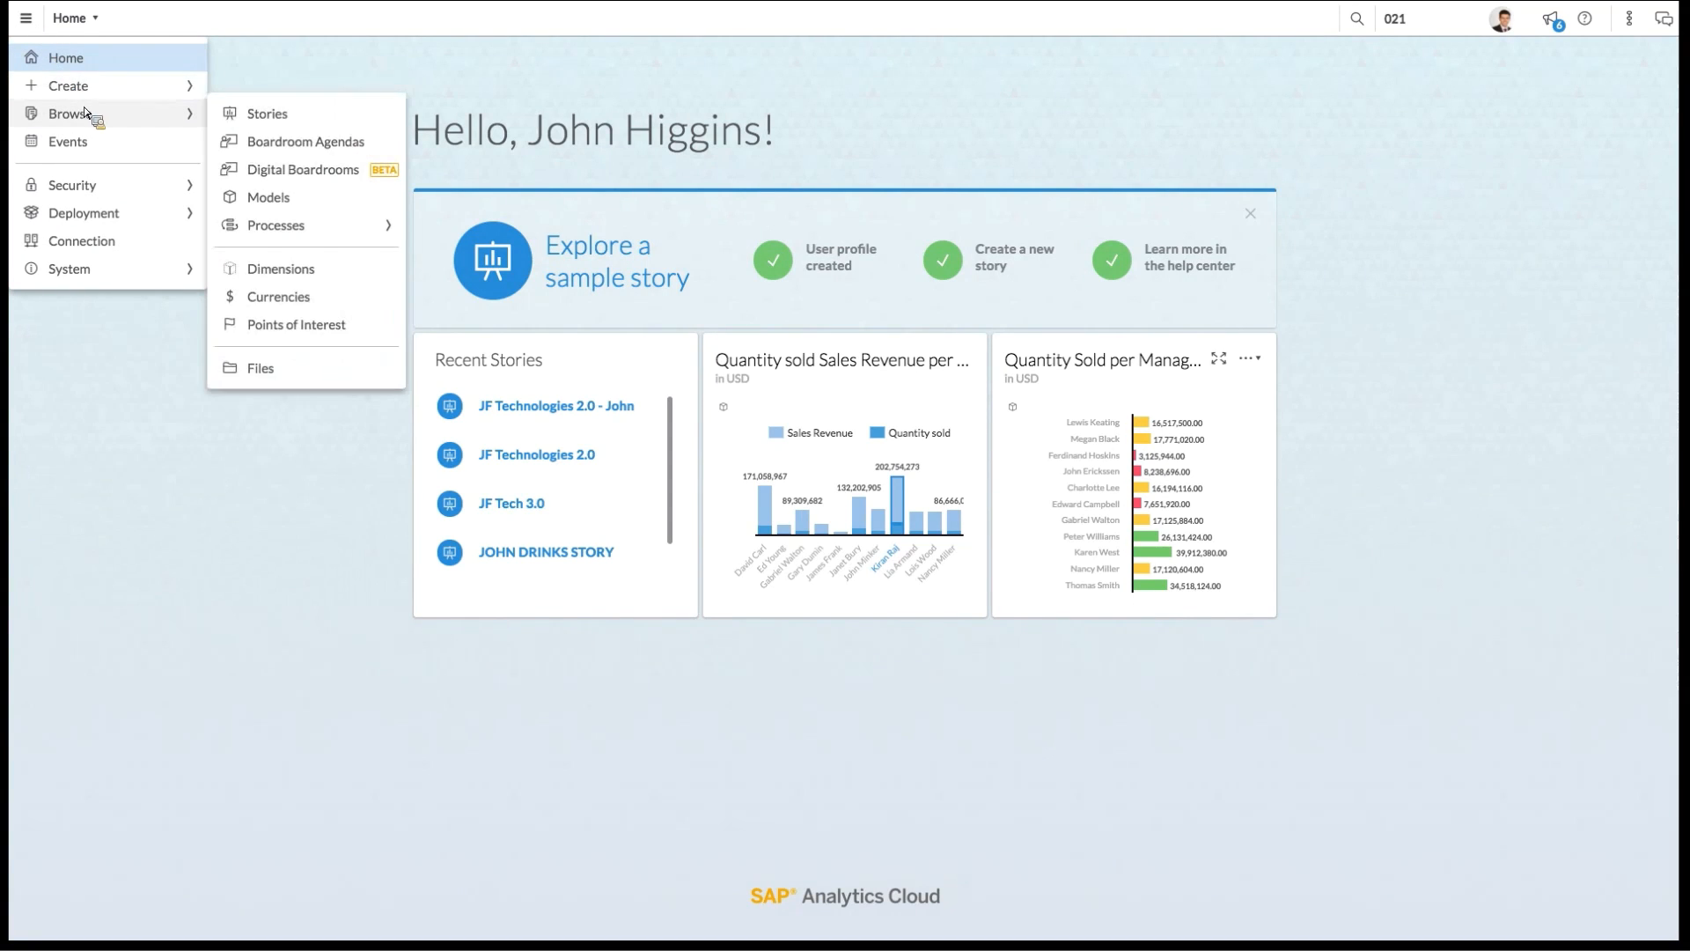
mouse_move(89, 92)
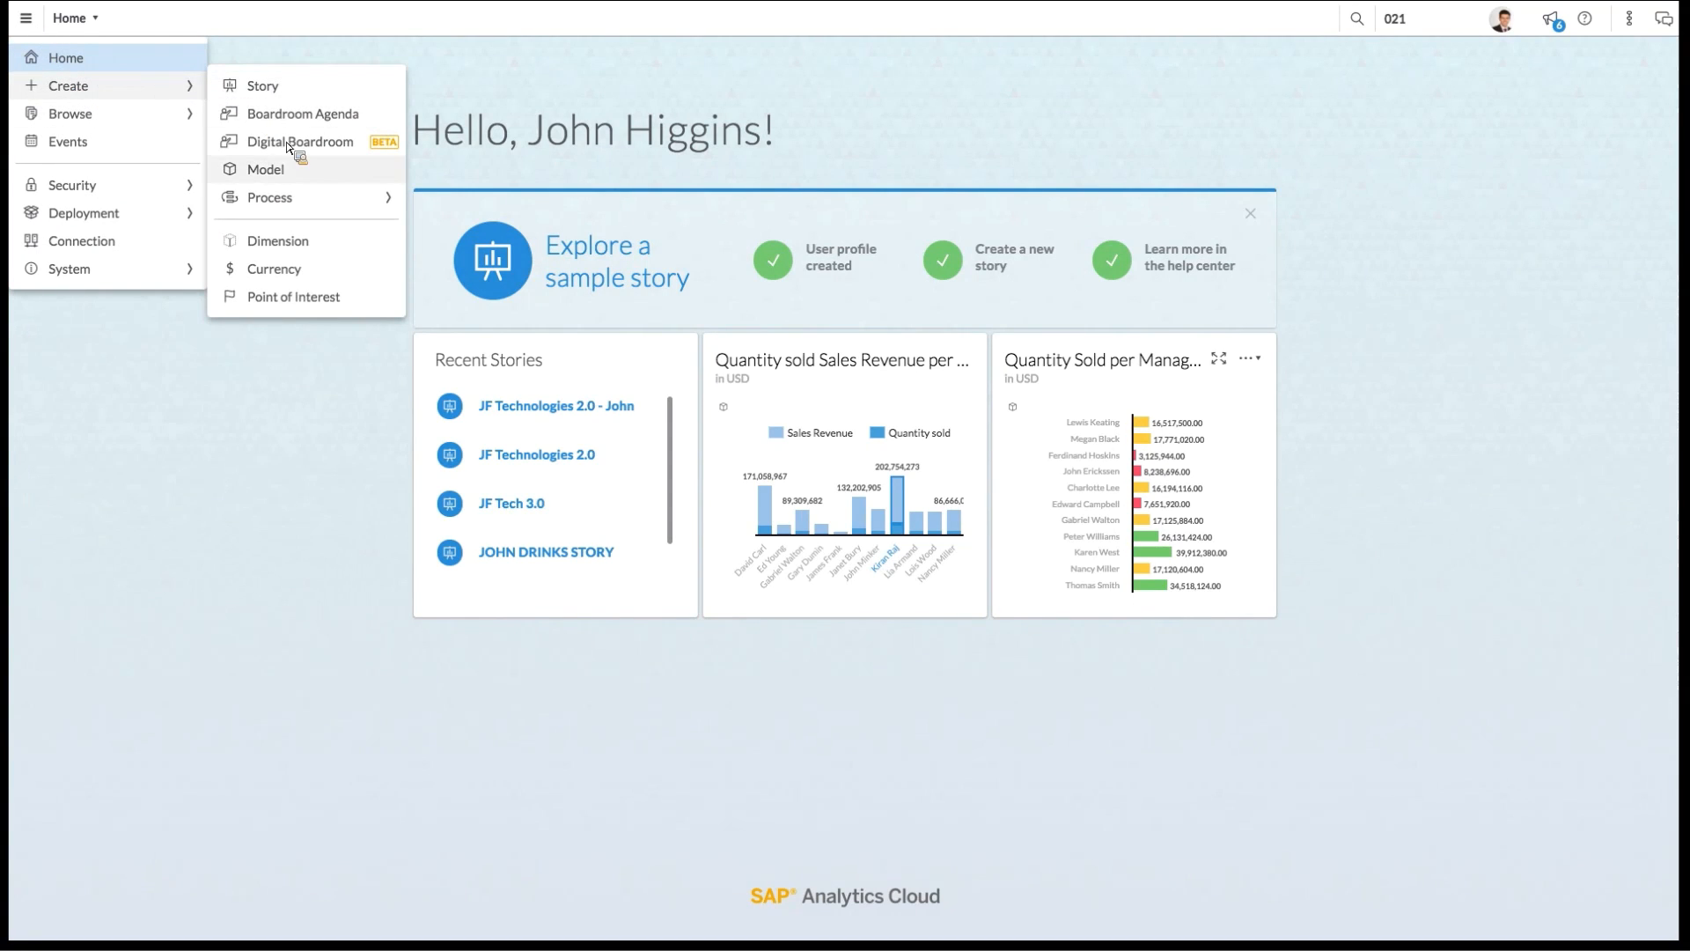
left_click(286, 180)
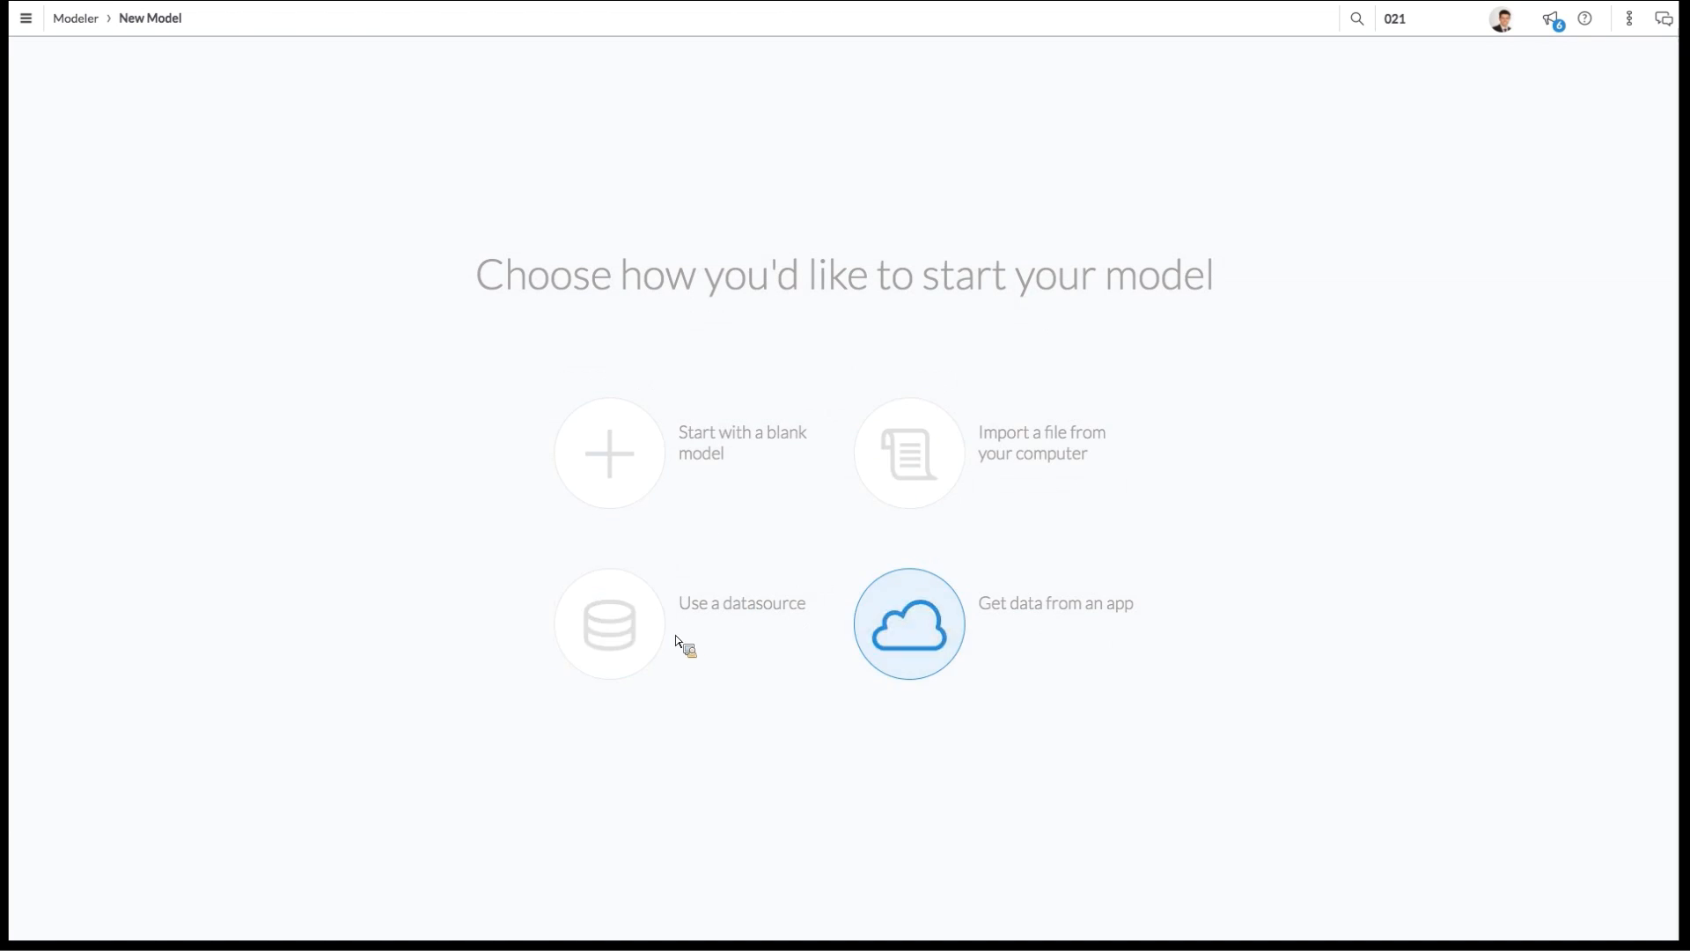
left_click(910, 614)
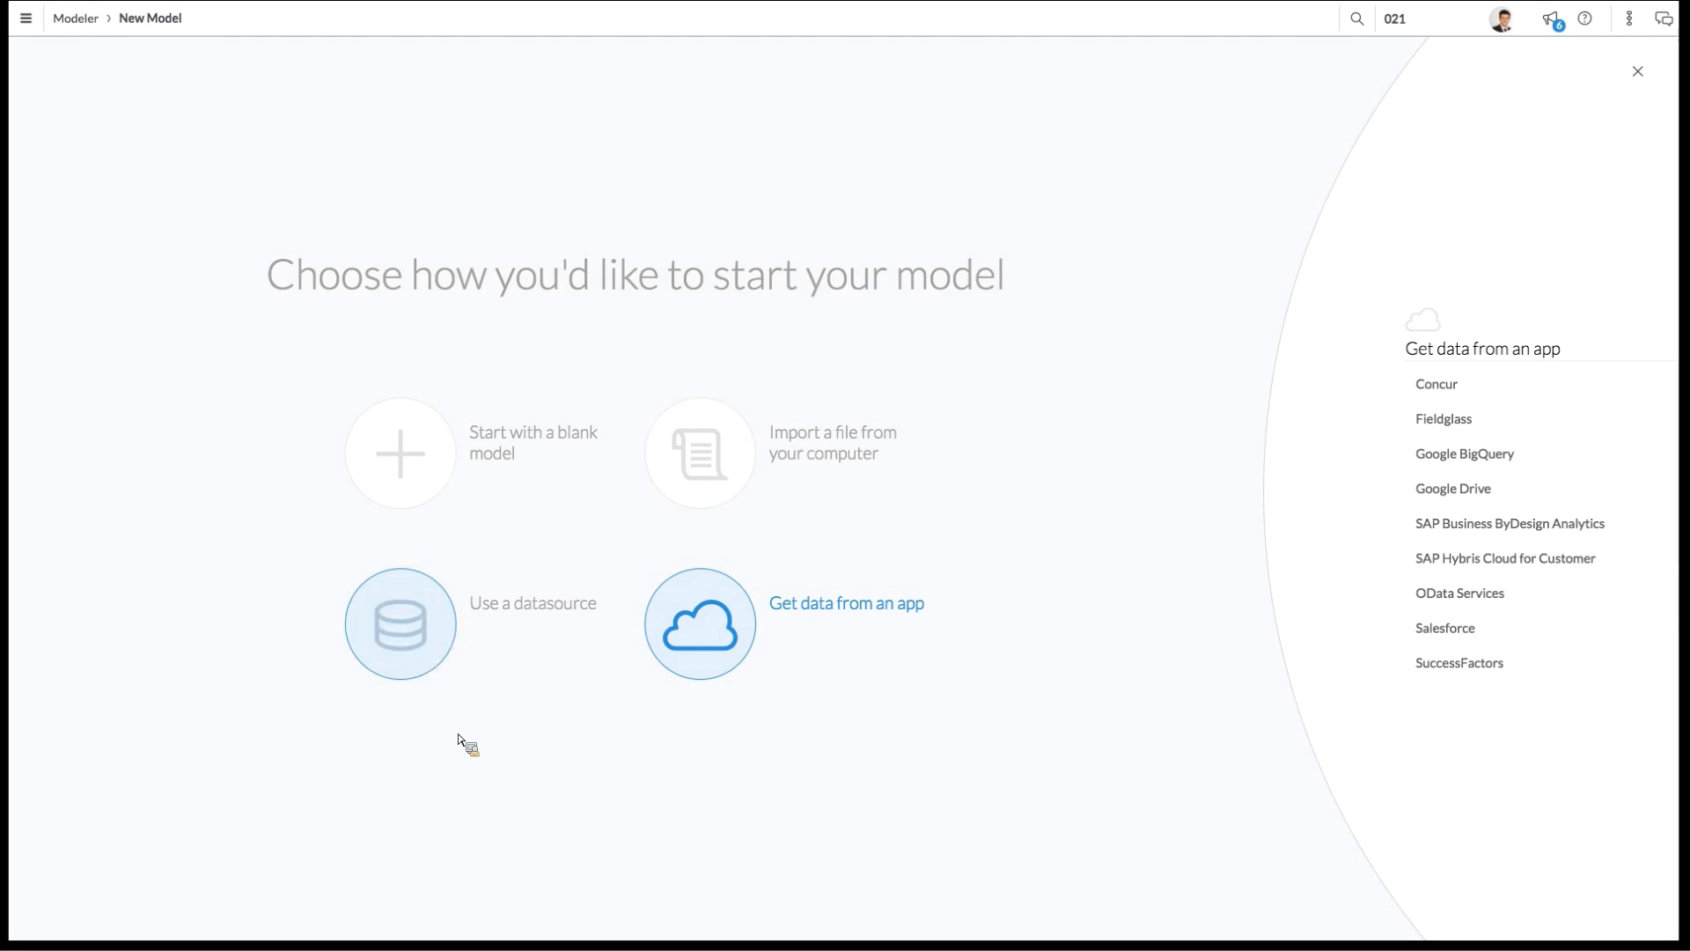
left_click(423, 653)
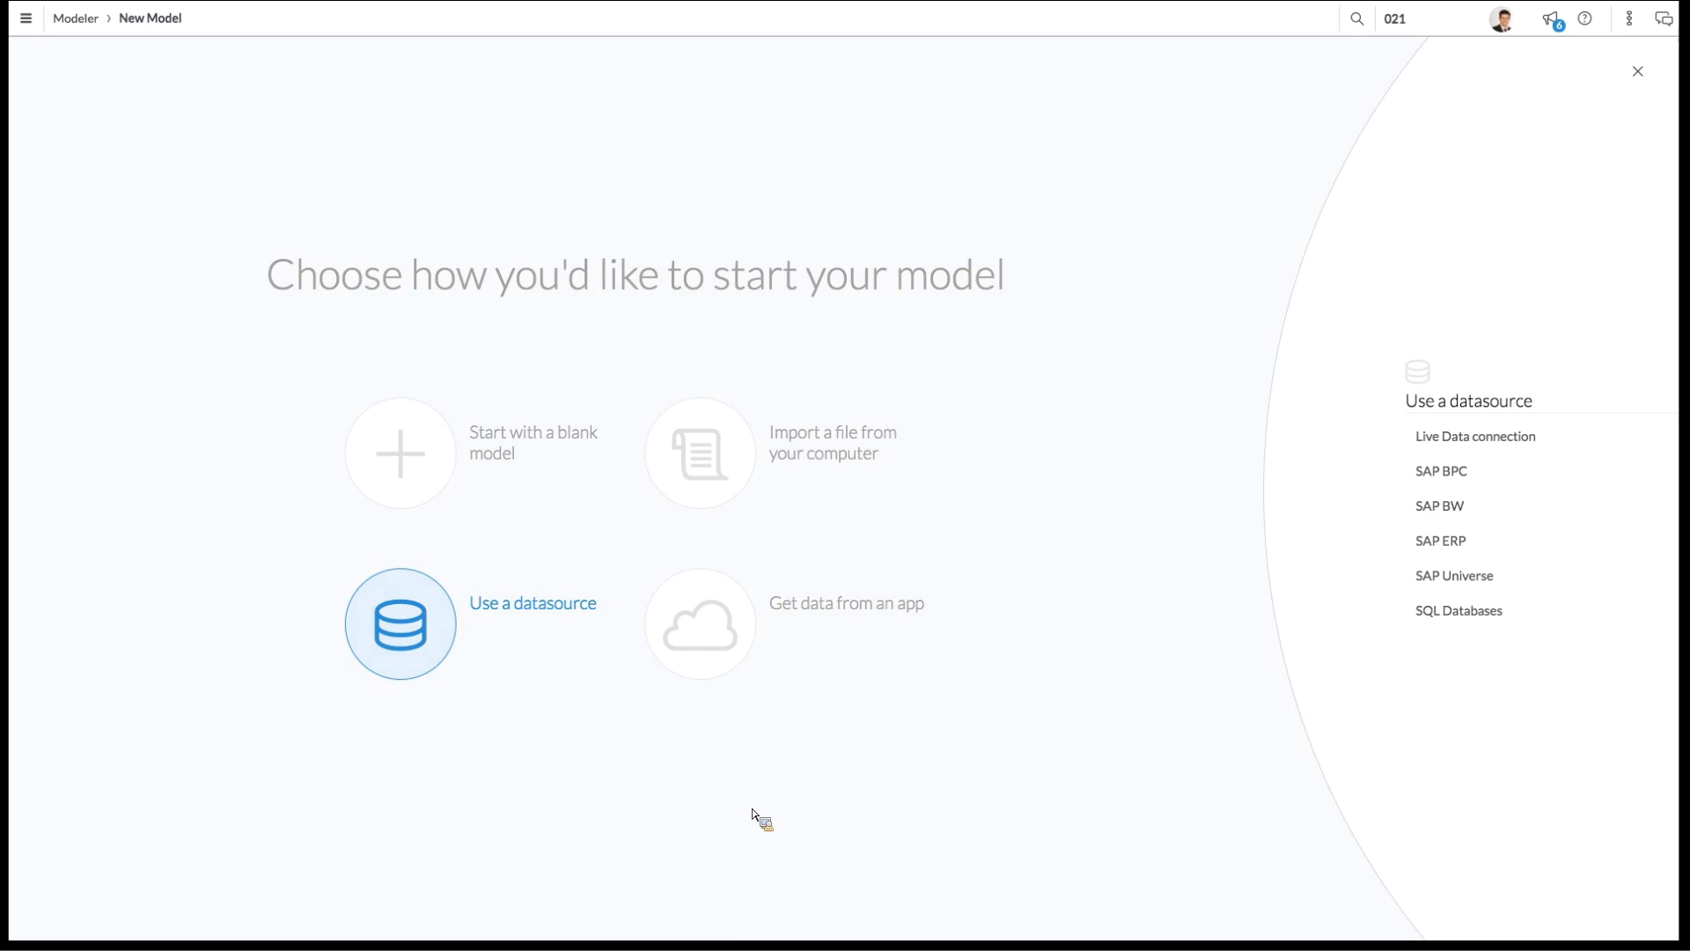
Step: Import Sheet1 of Full Drinks Data Set.xlsx from the local system into the new model and acknowledge the data sample notice
left_click(716, 467)
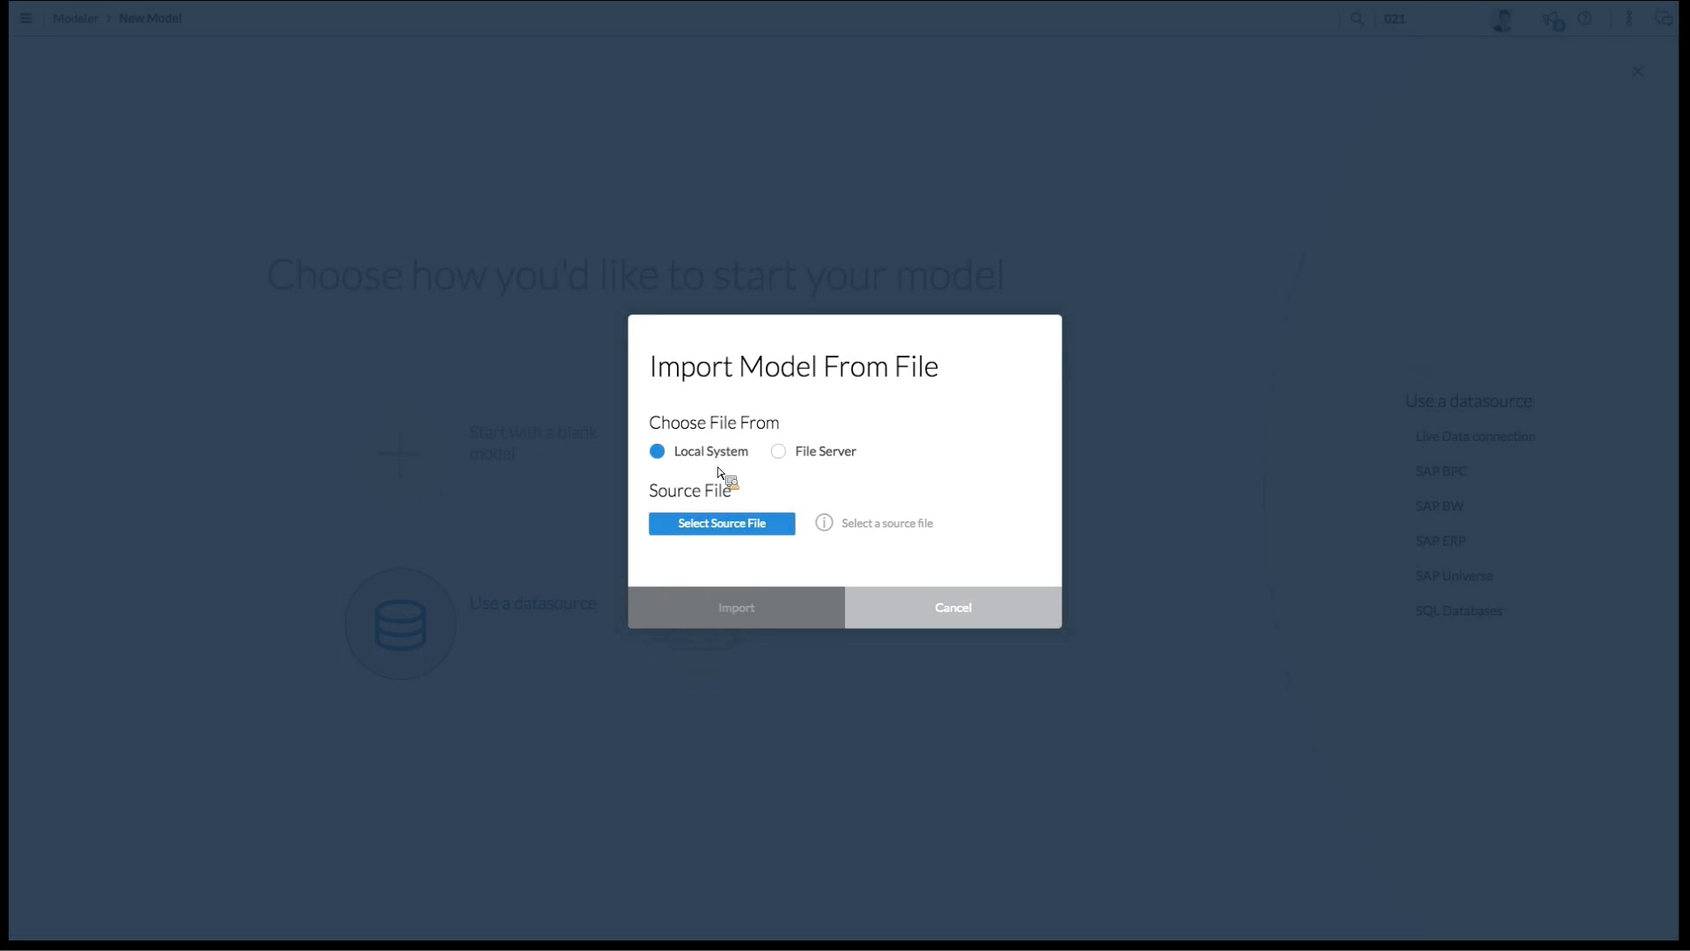
left_click(745, 532)
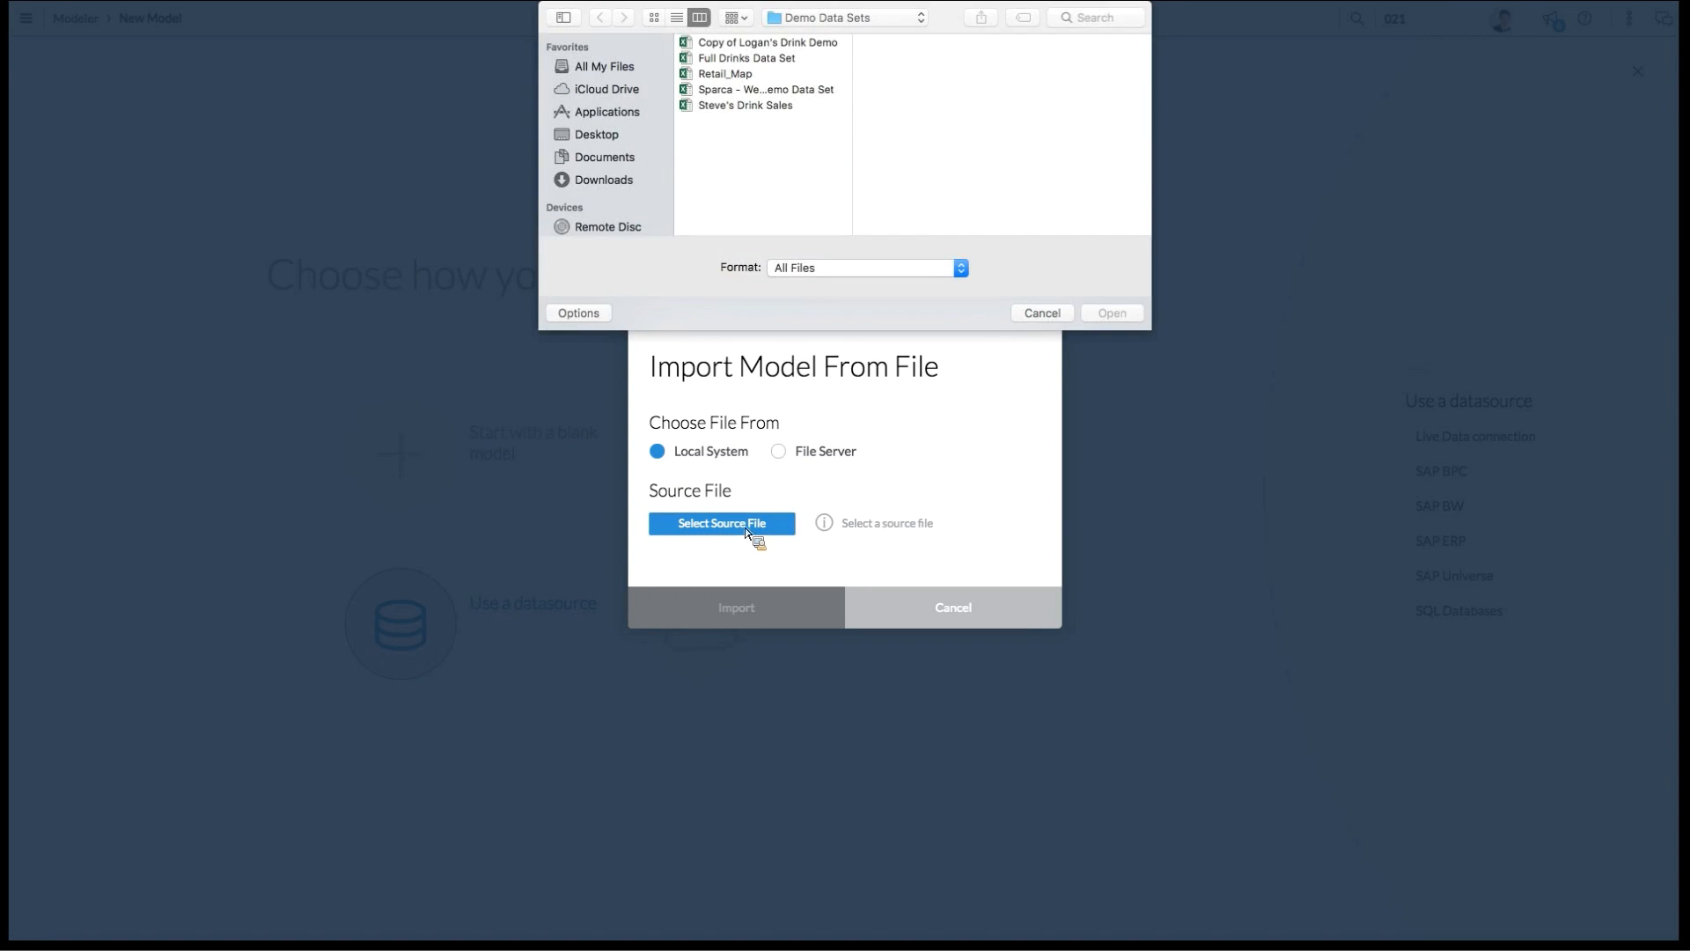
left_click(776, 59)
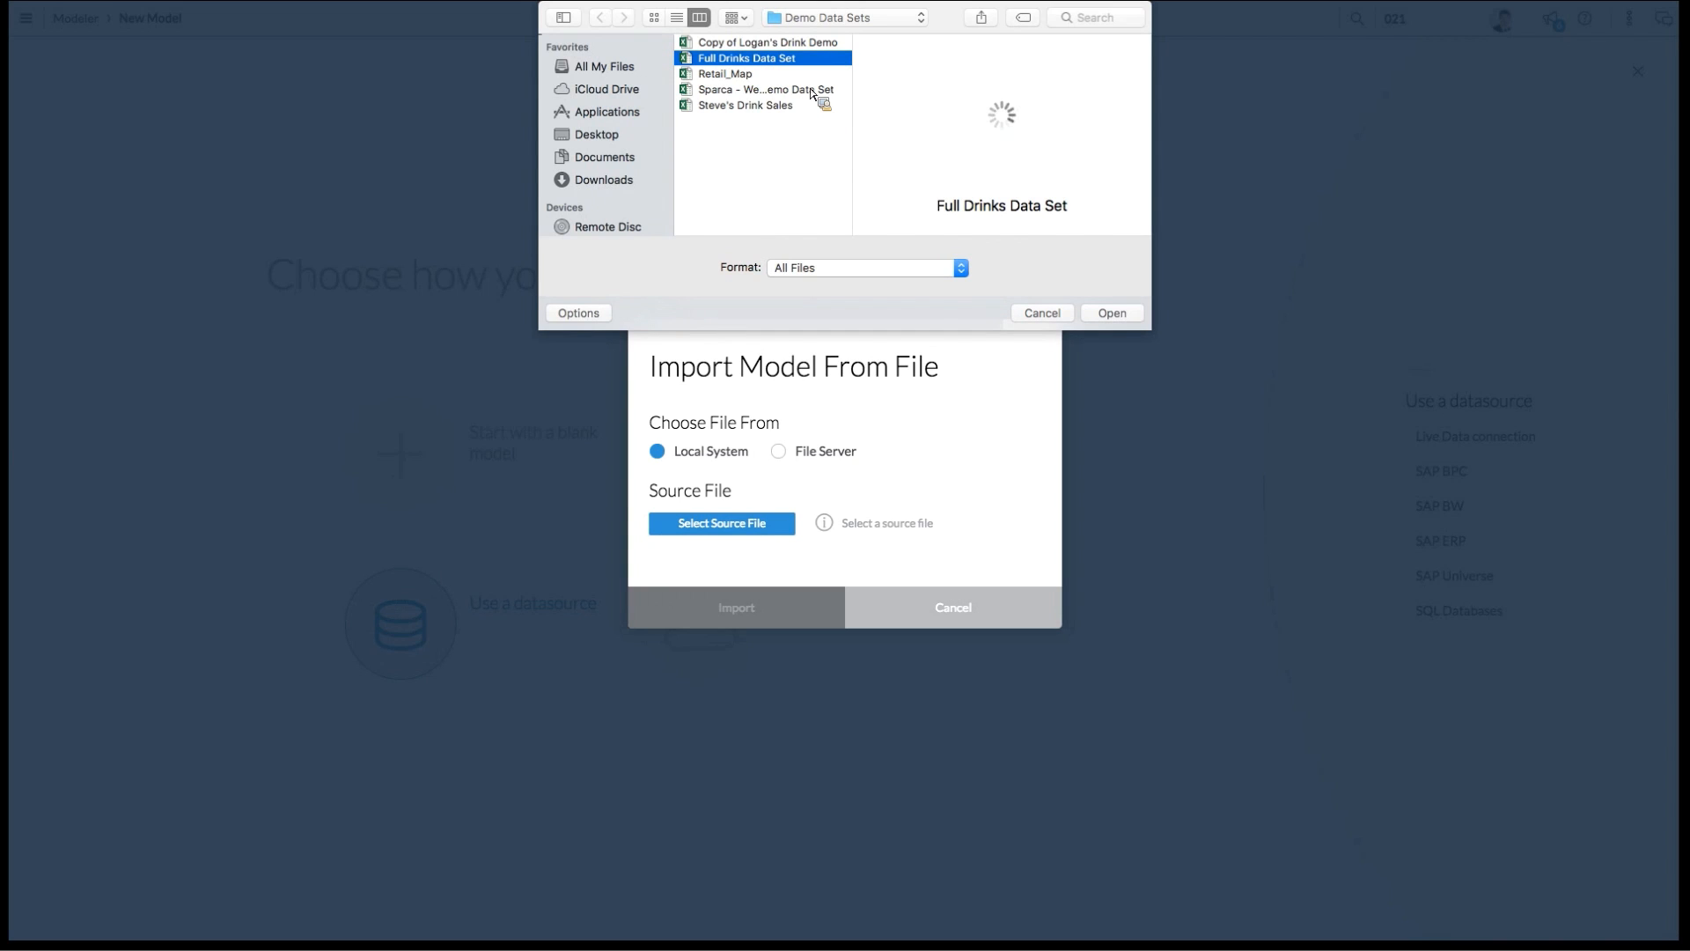
left_click(1128, 315)
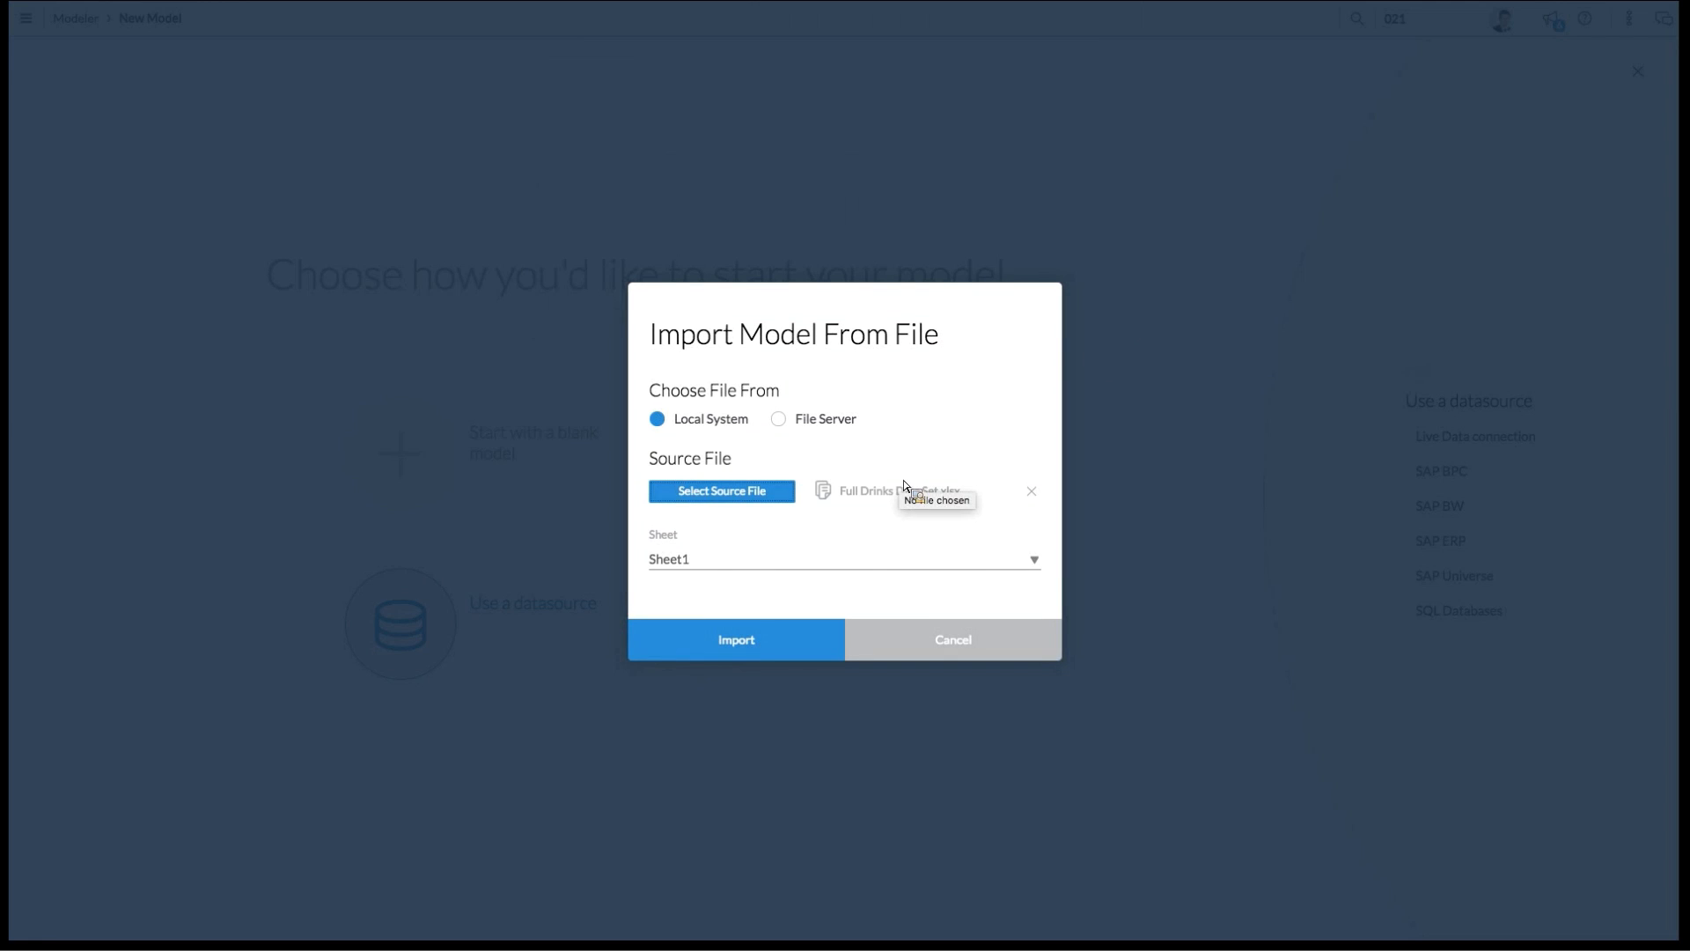
left_click(754, 649)
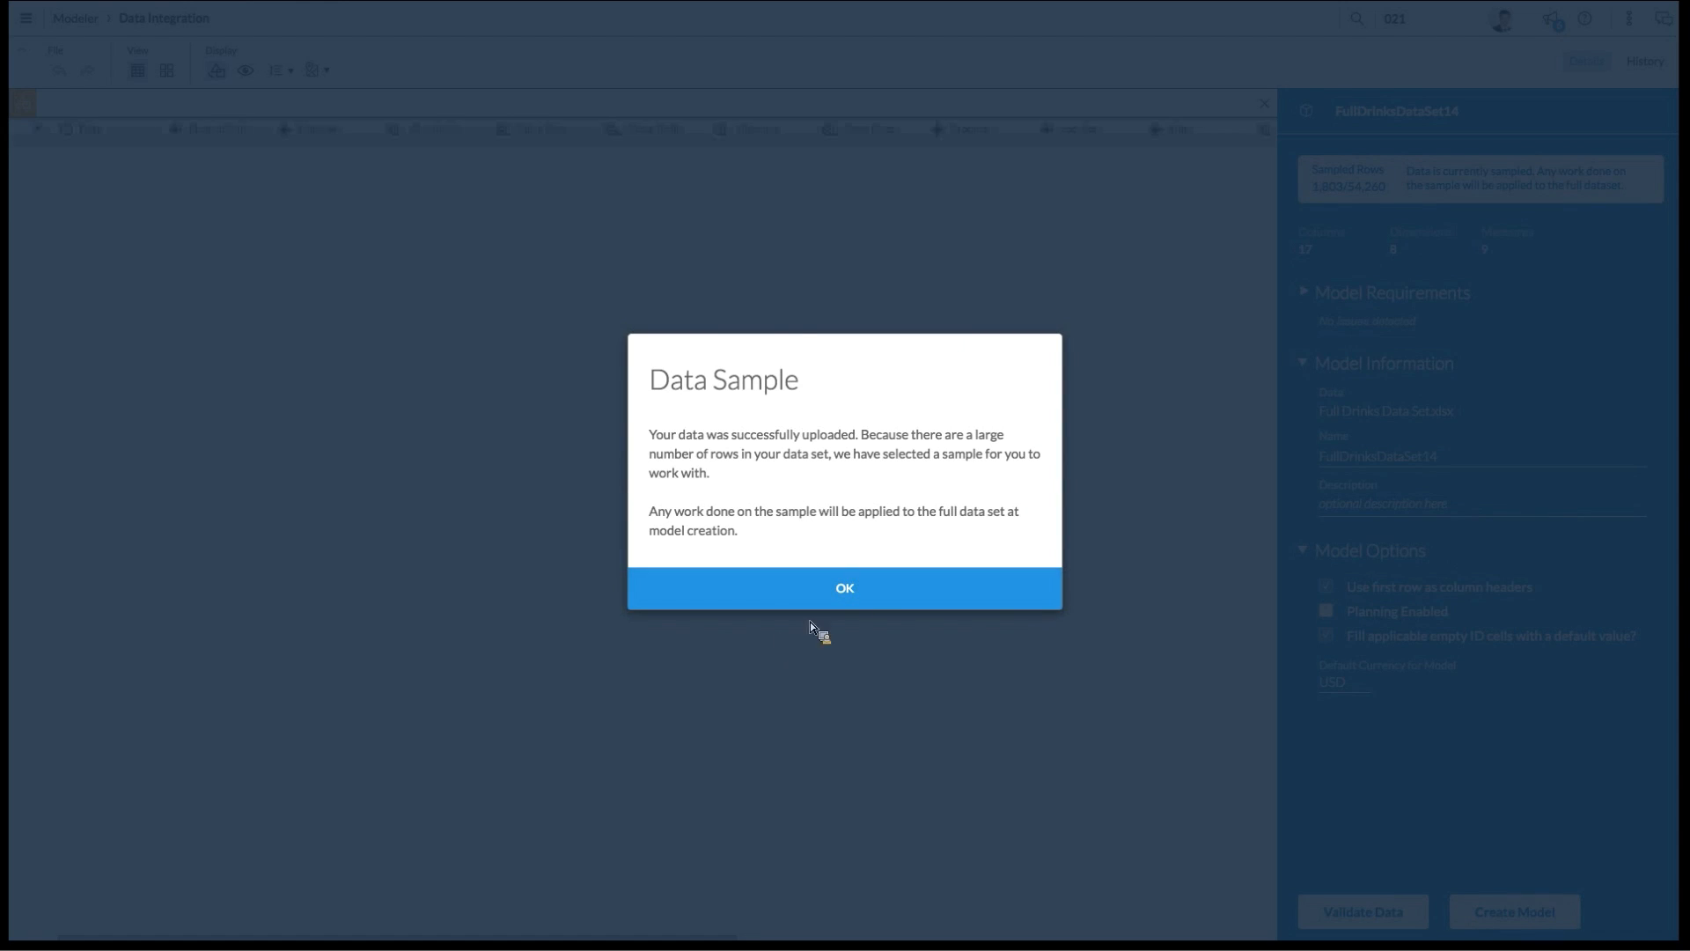
left_click(840, 604)
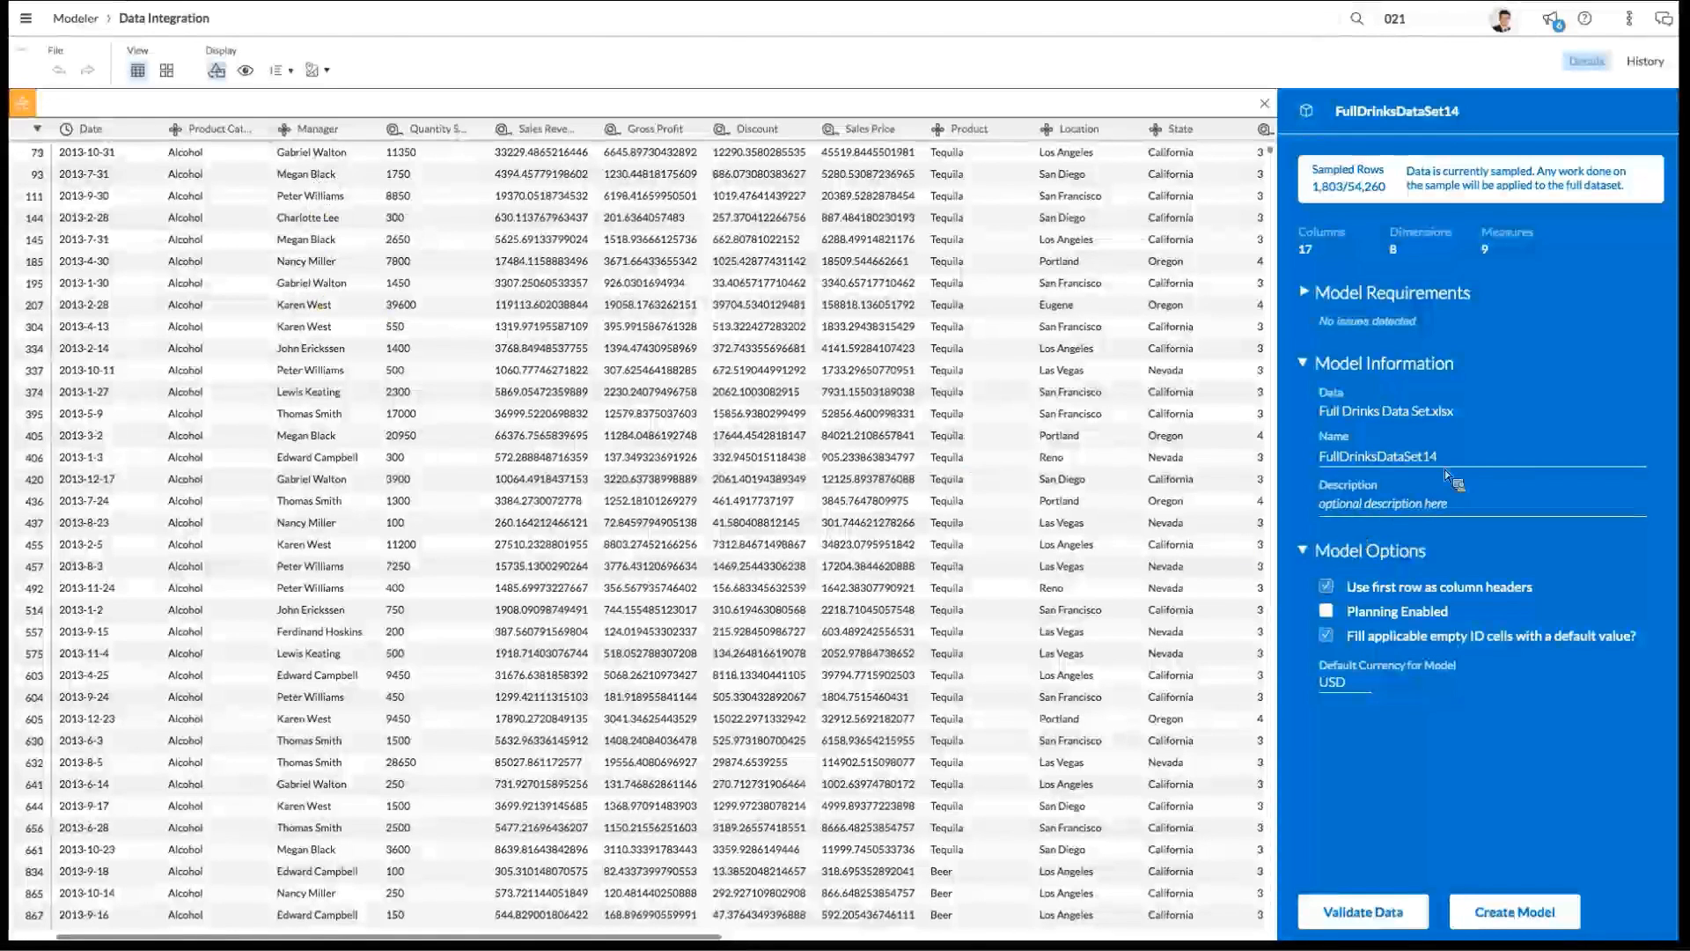
Step: Rename the model as Drinks_Sales_Data in the model information
double_click(1422, 460)
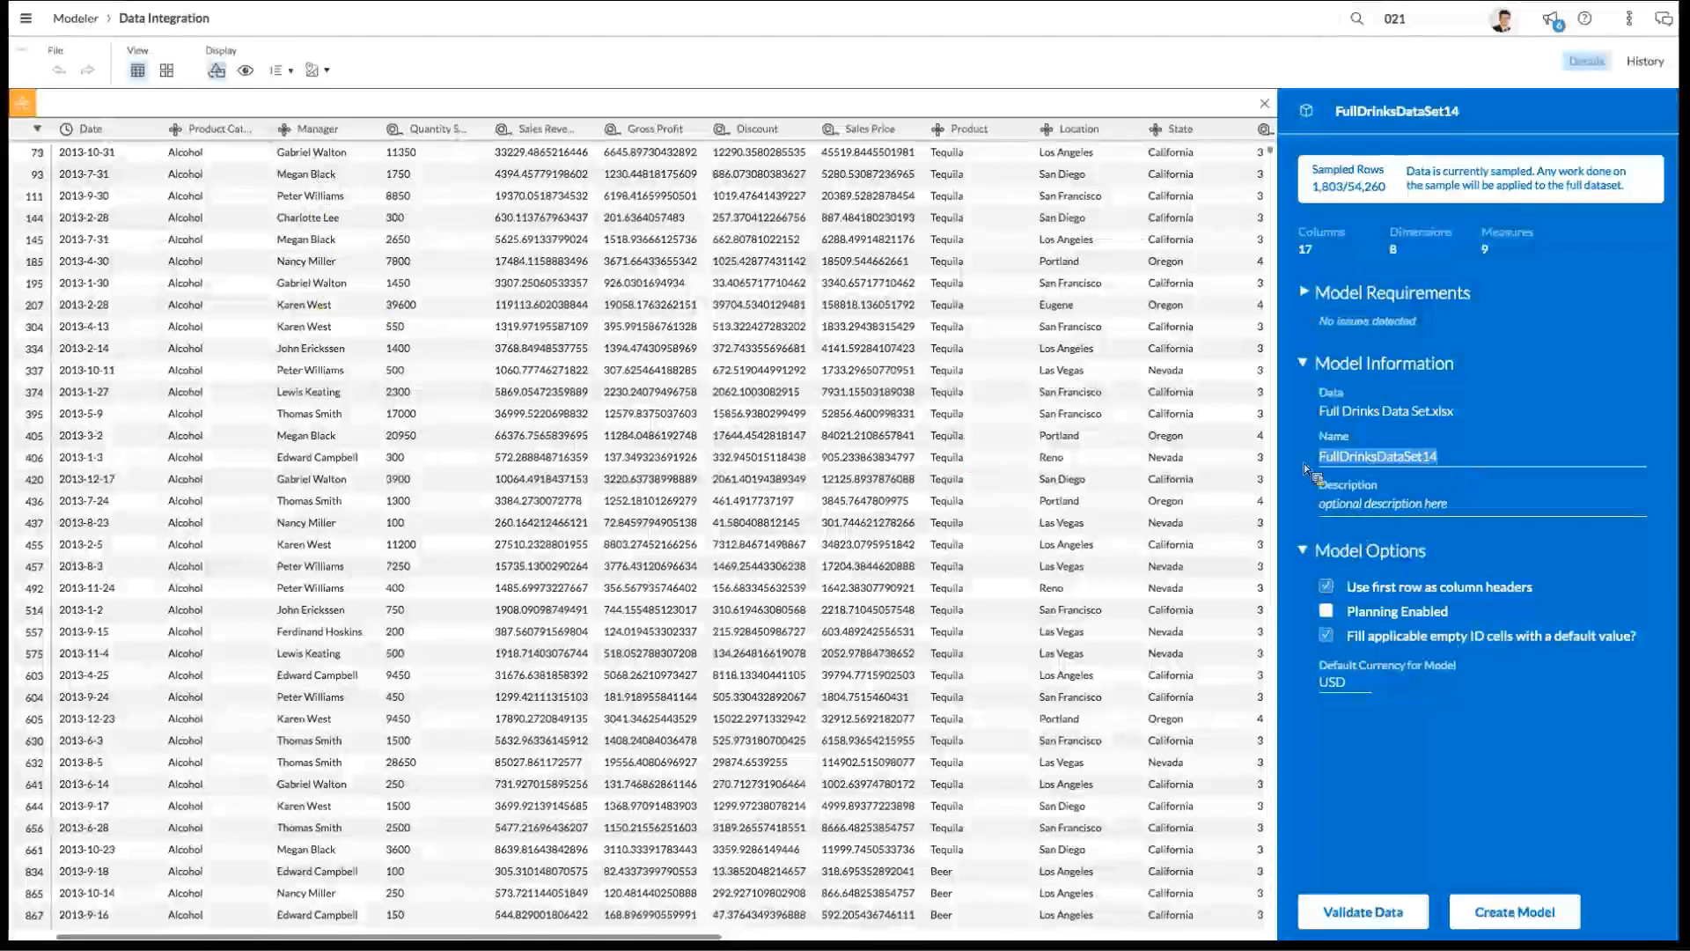
key("BackSpace")
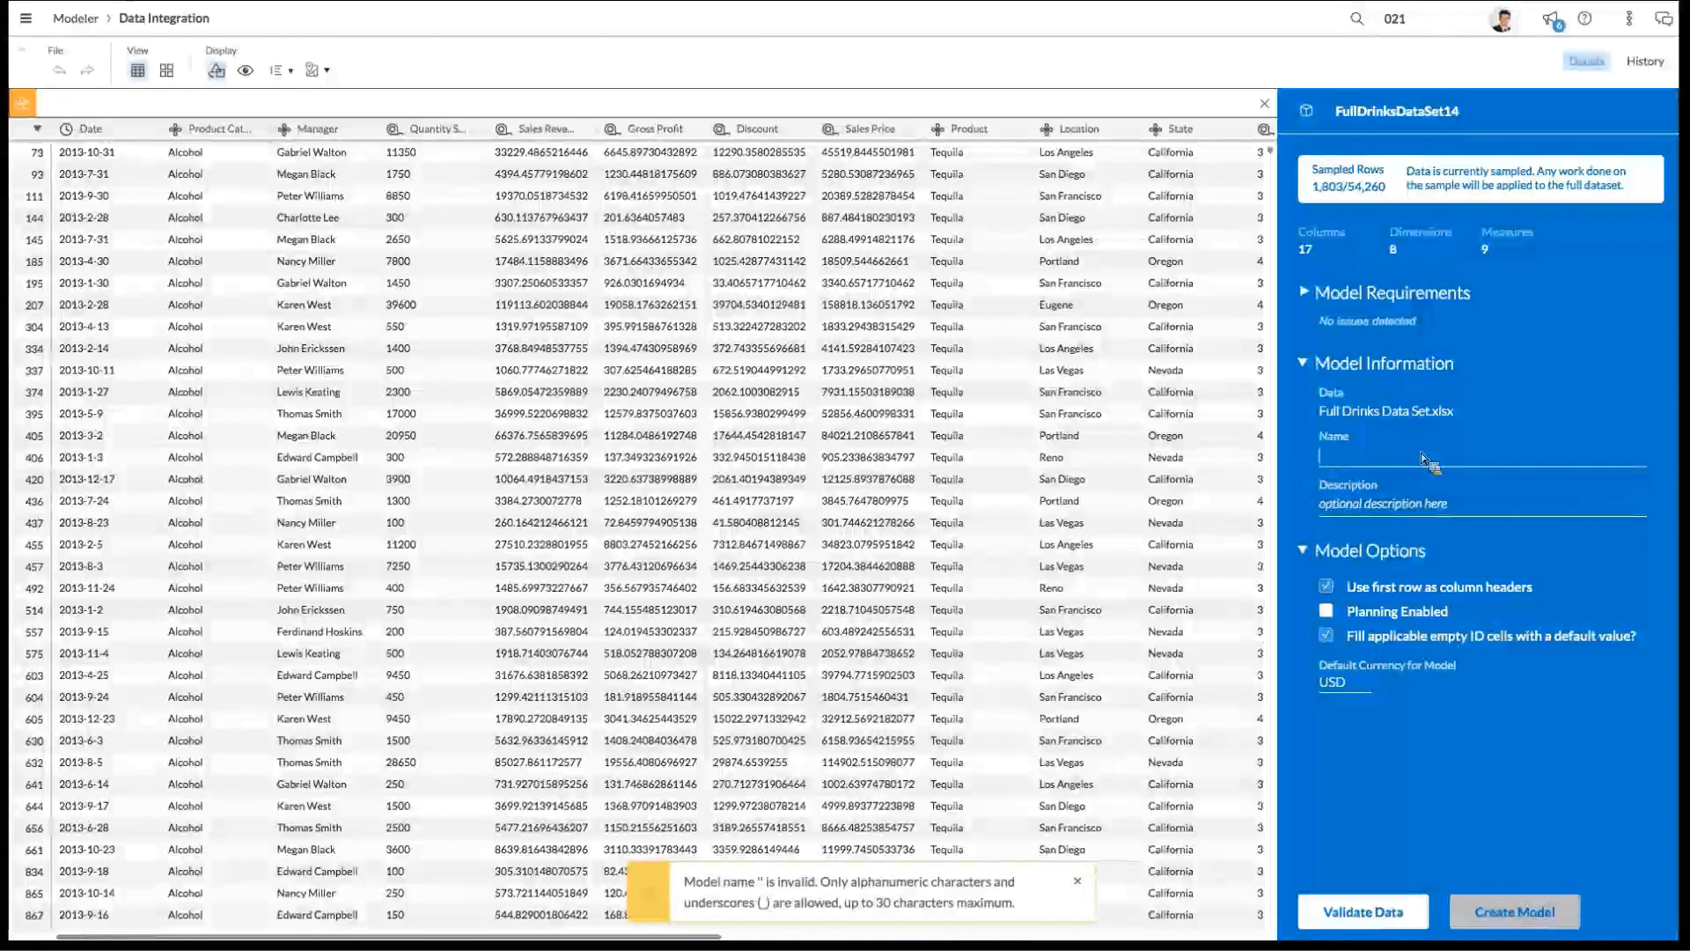
type("Dr")
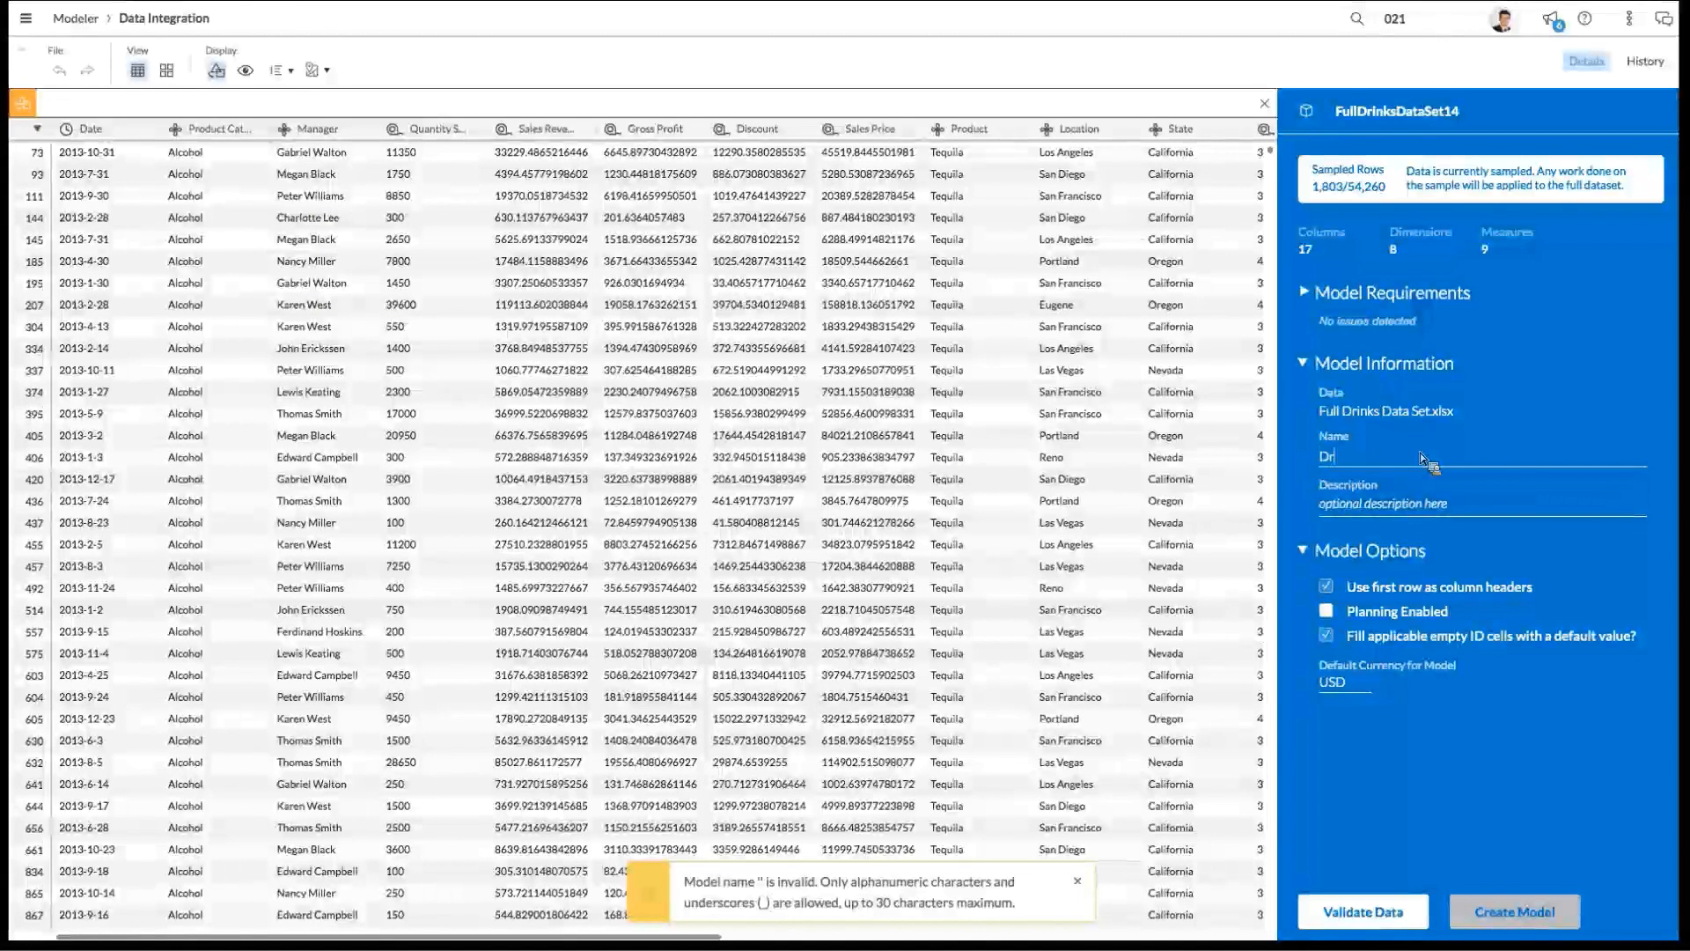
type("inks")
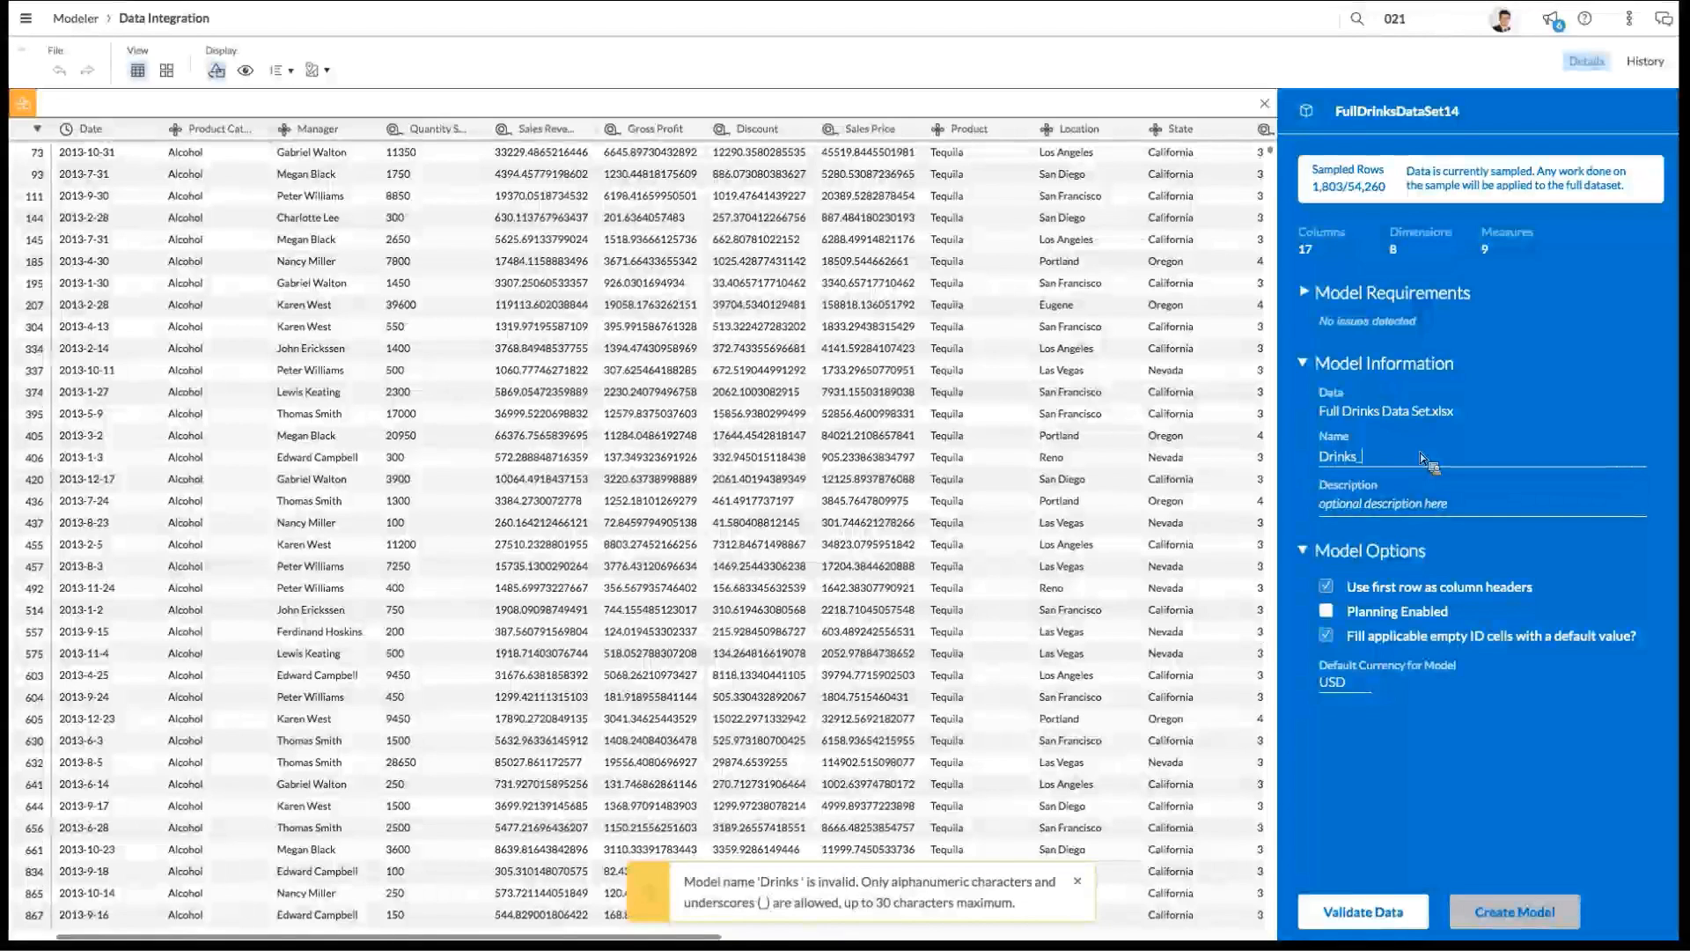
type("_Sales")
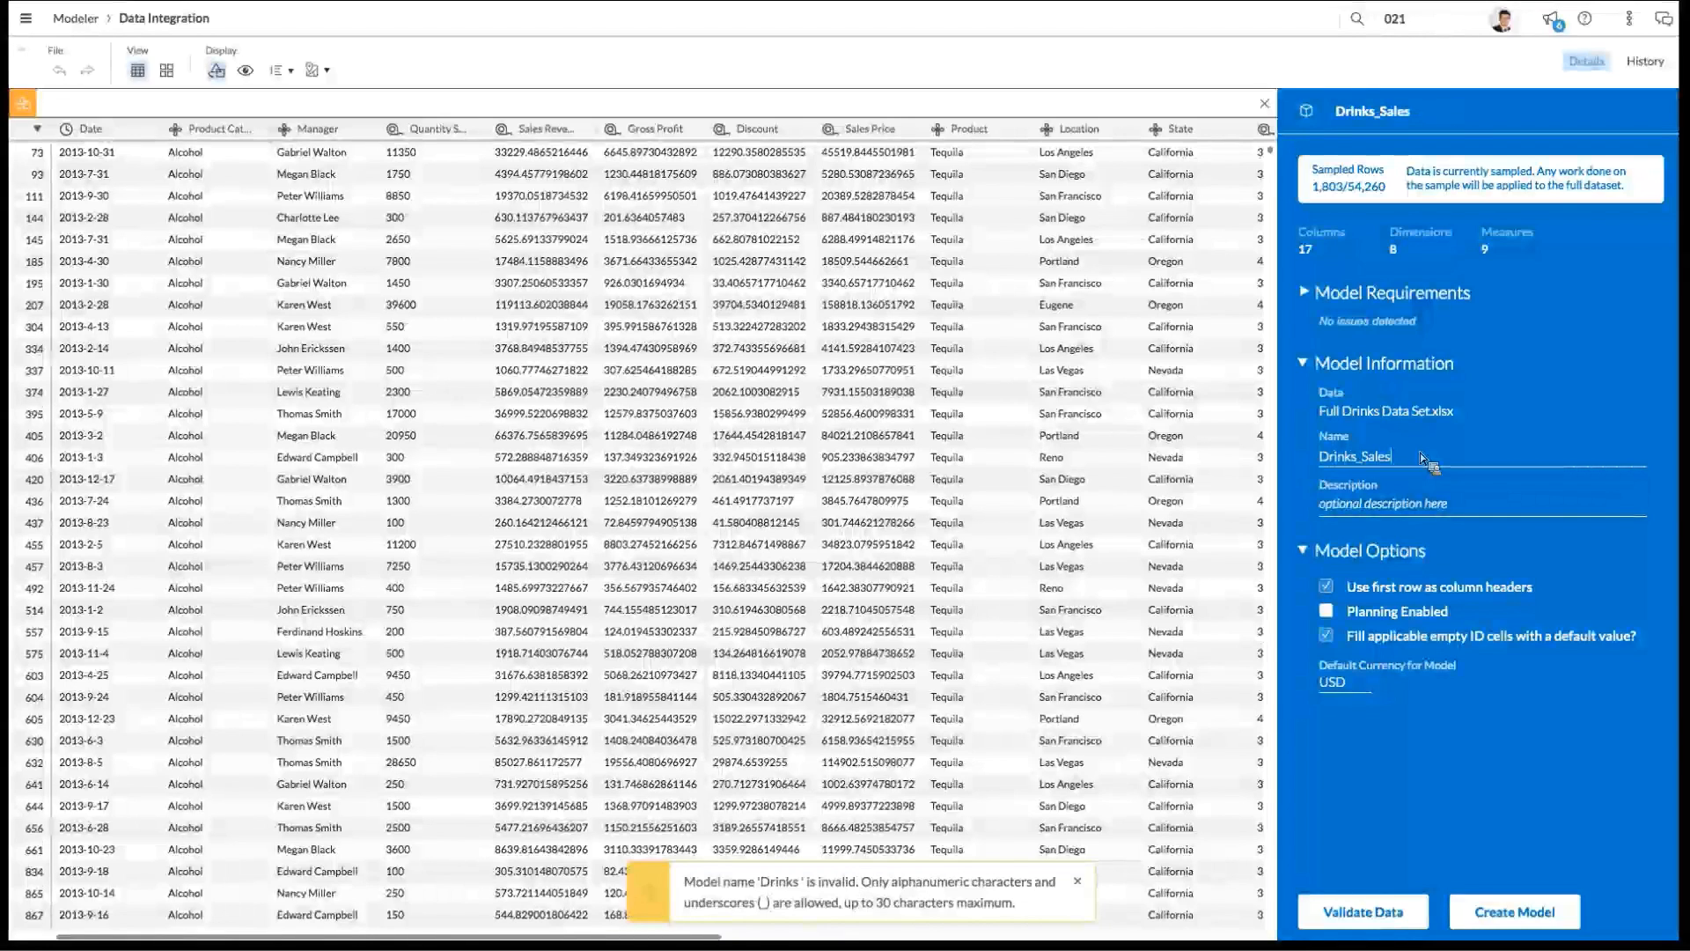
type("_Data")
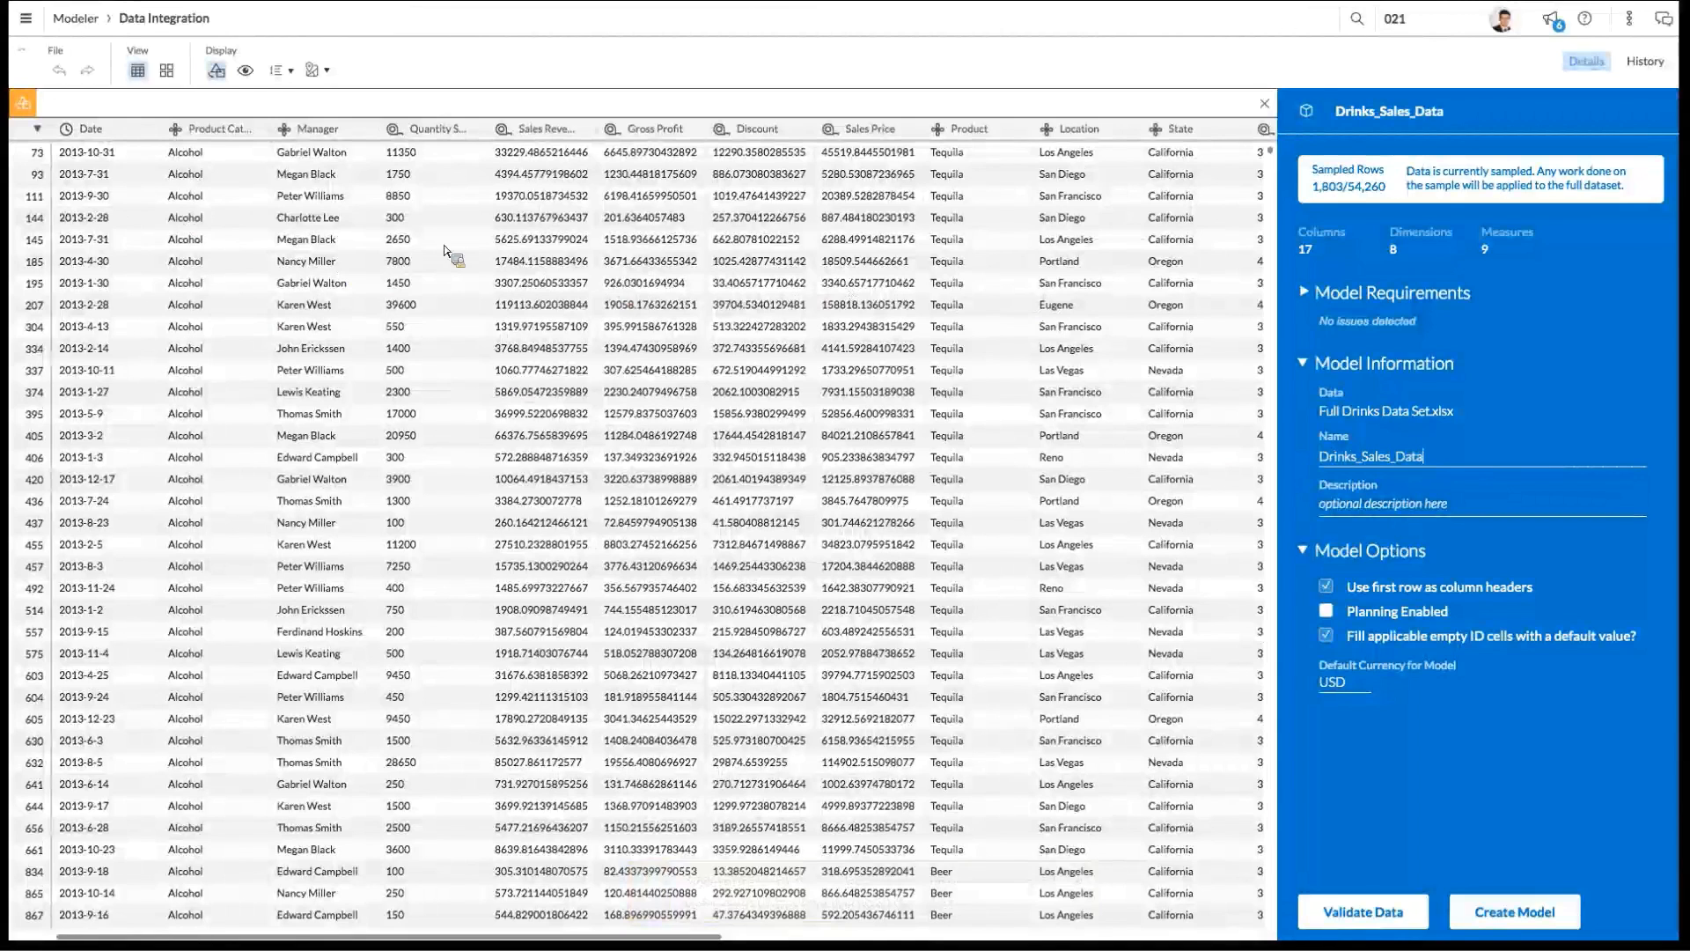
Step: Review the modeling type, data quality and data distribution of the Quantity Sold, Manager and Sales Revenue columns
left_click(424, 132)
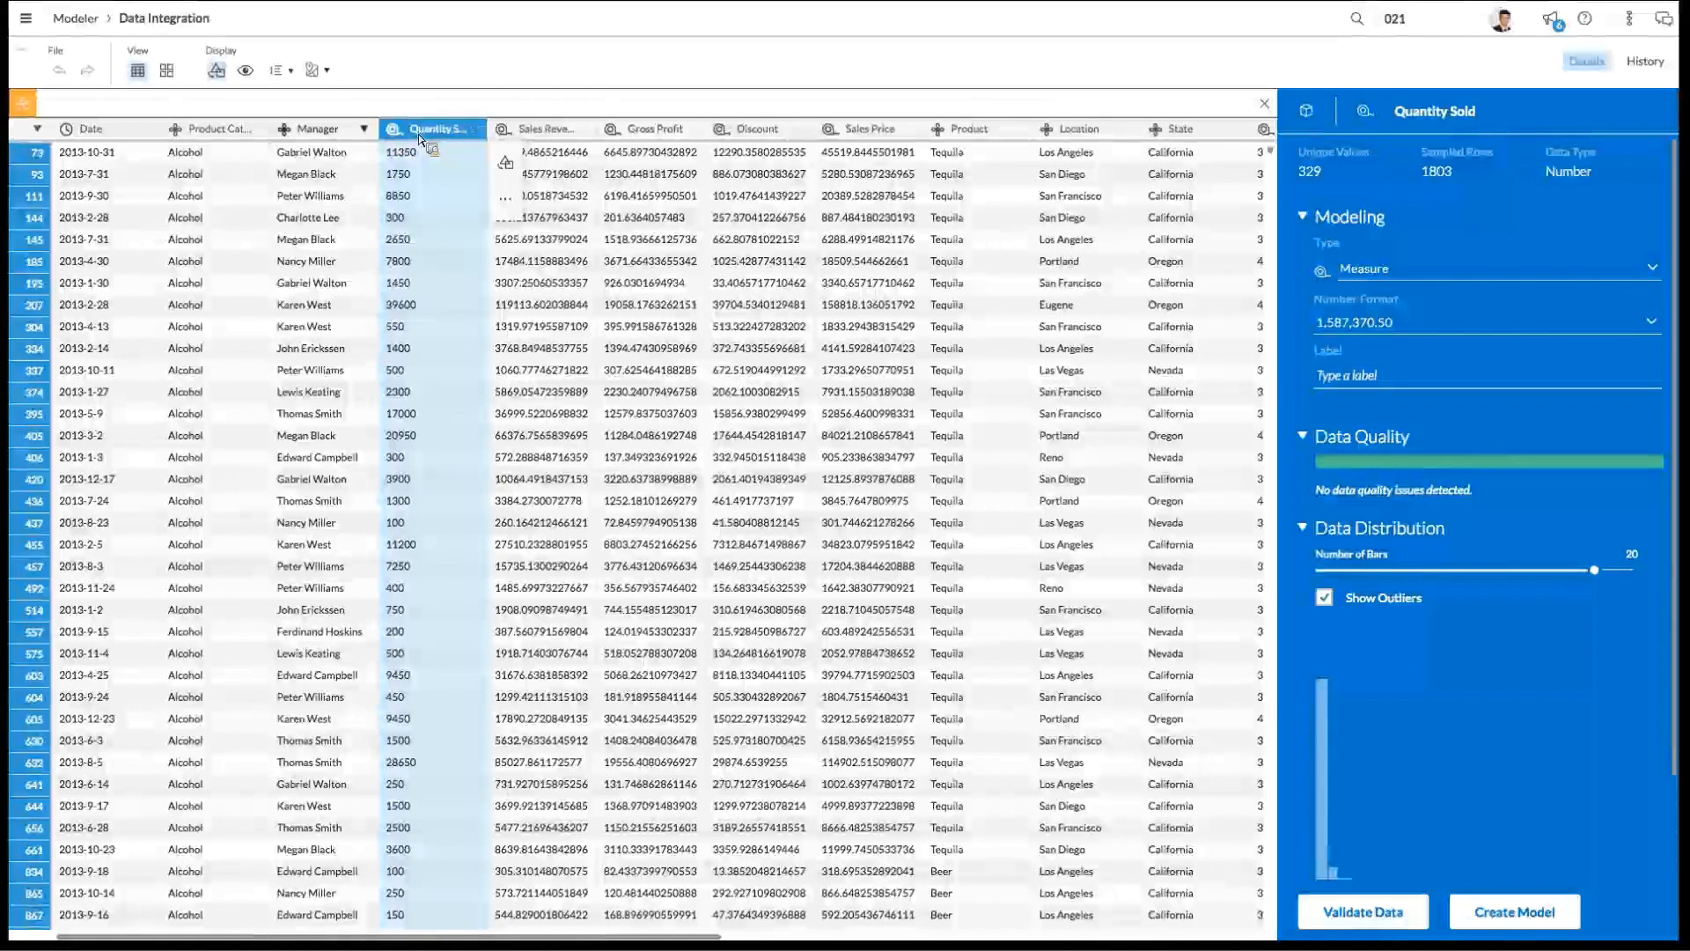
left_click(315, 132)
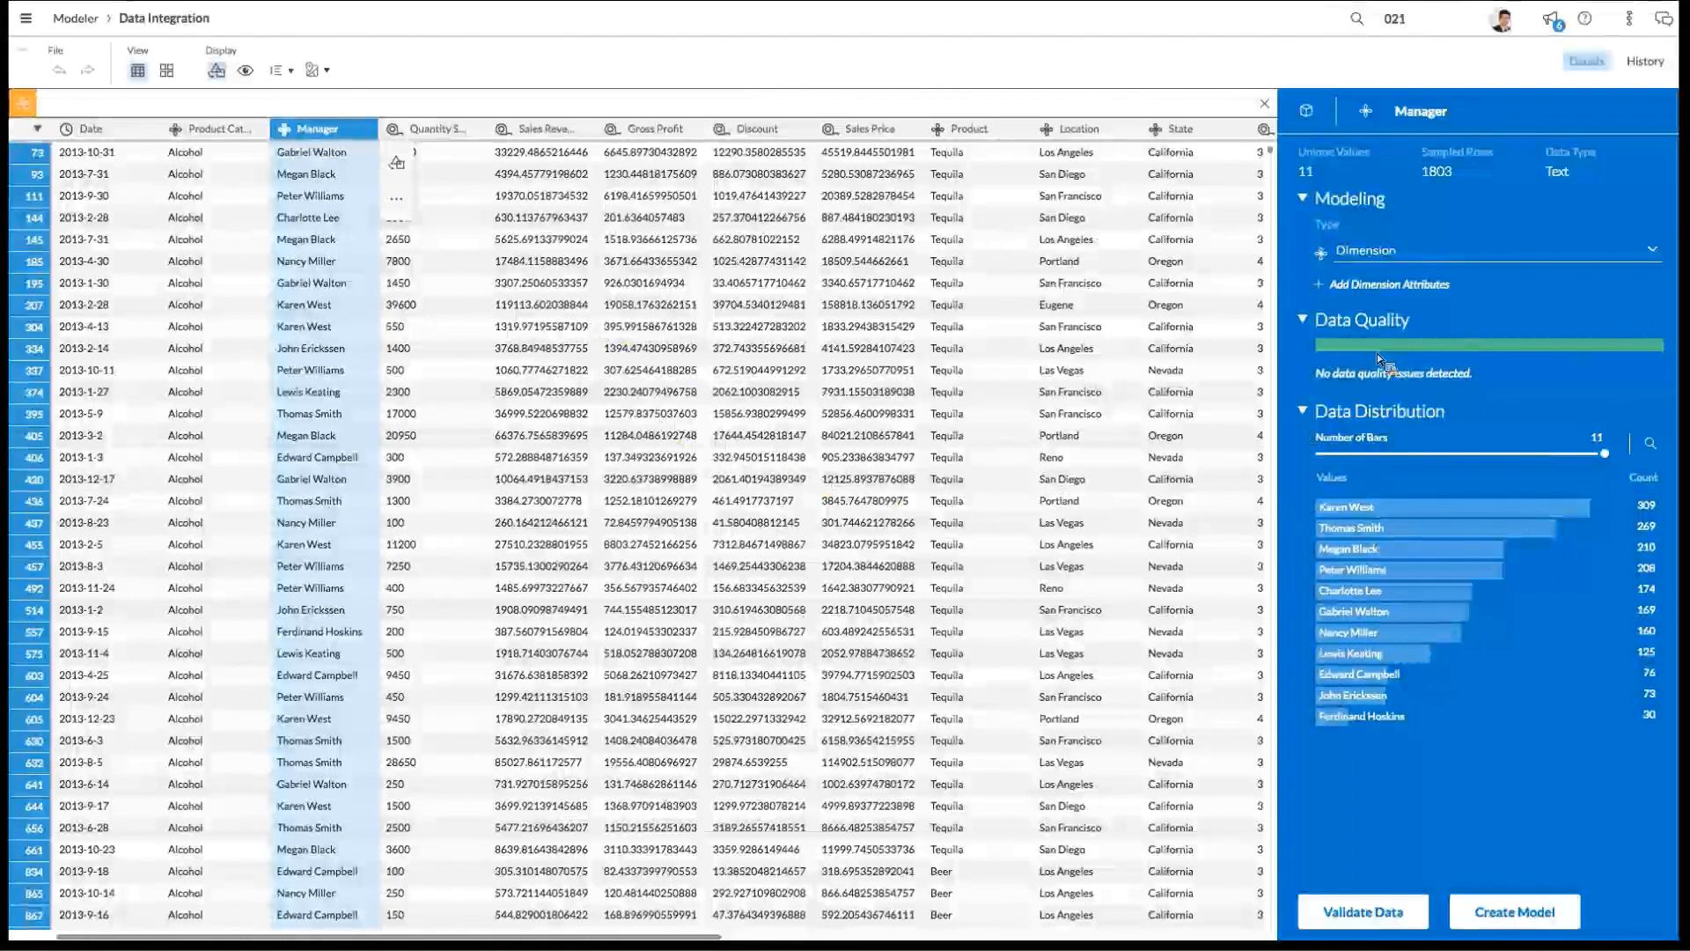
left_click(542, 212)
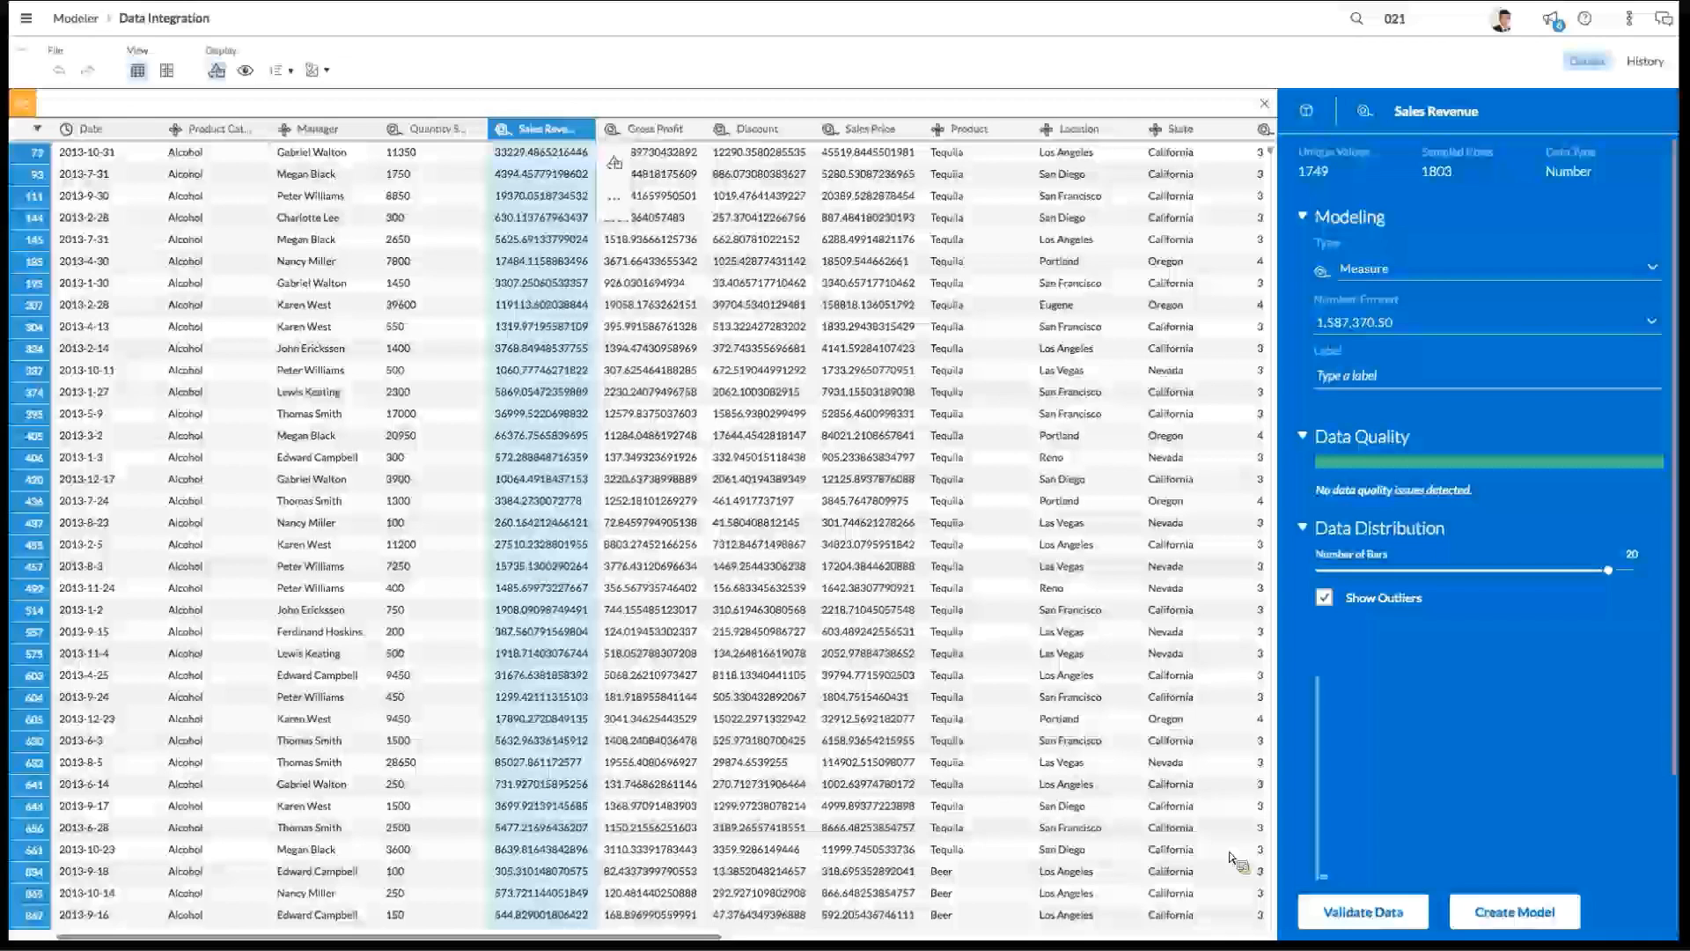
Step: Switch the data to the card view and review the modeling types offered for Quantity Sold without changing its type
left_click(167, 72)
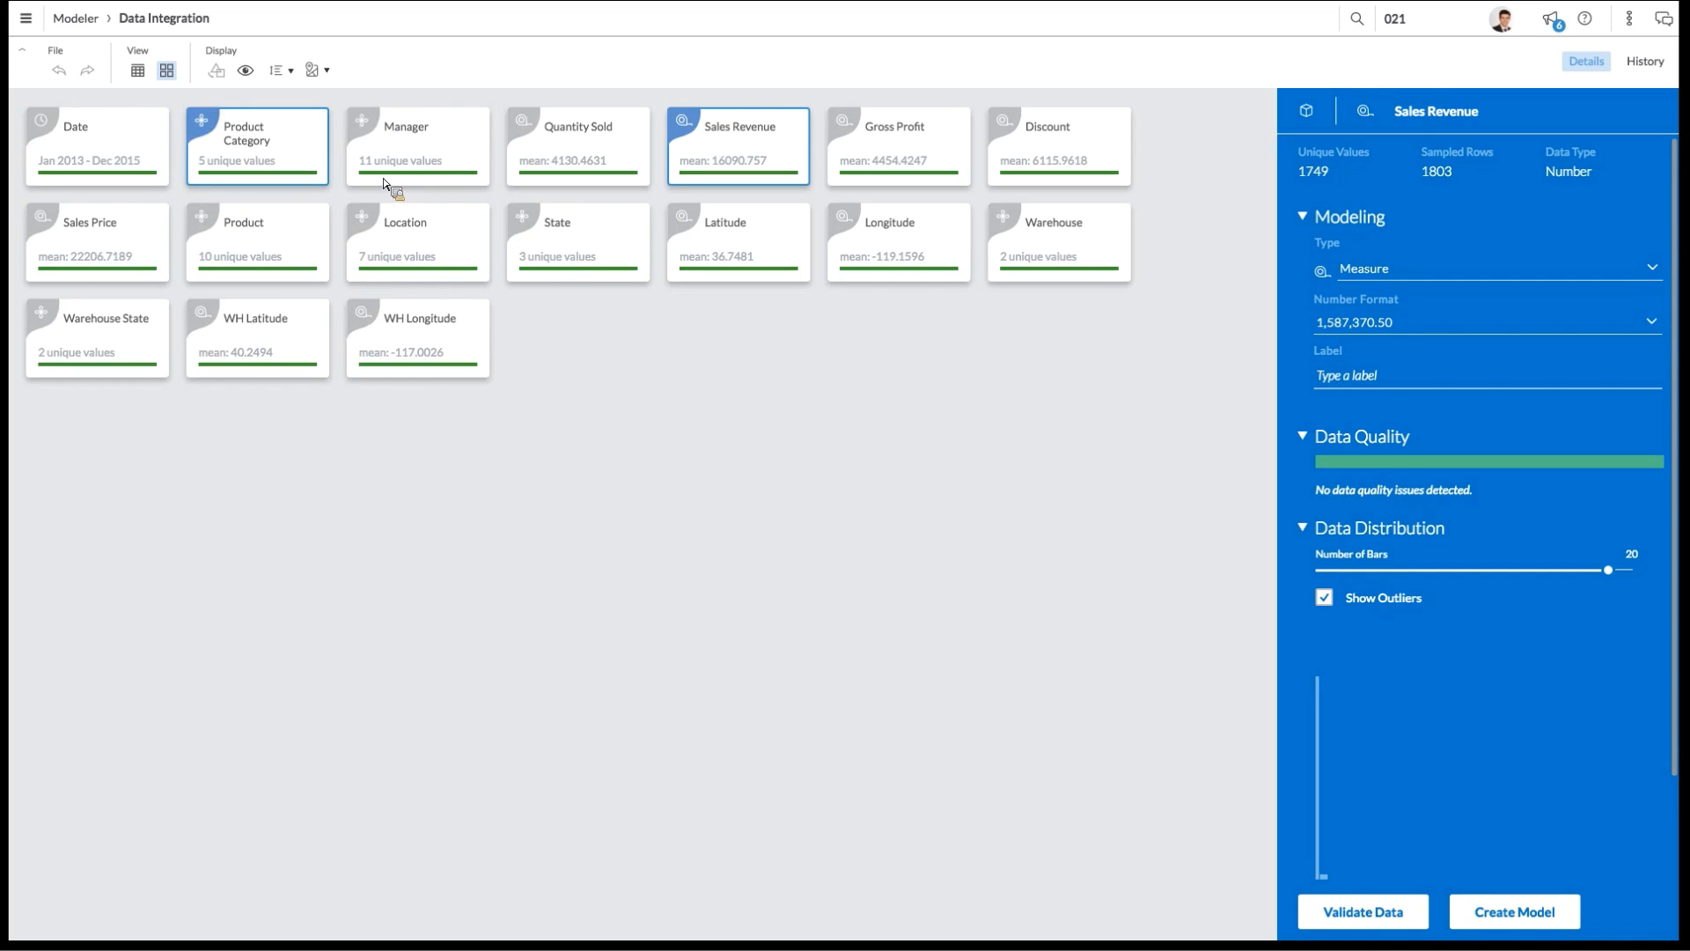
left_click(627, 156)
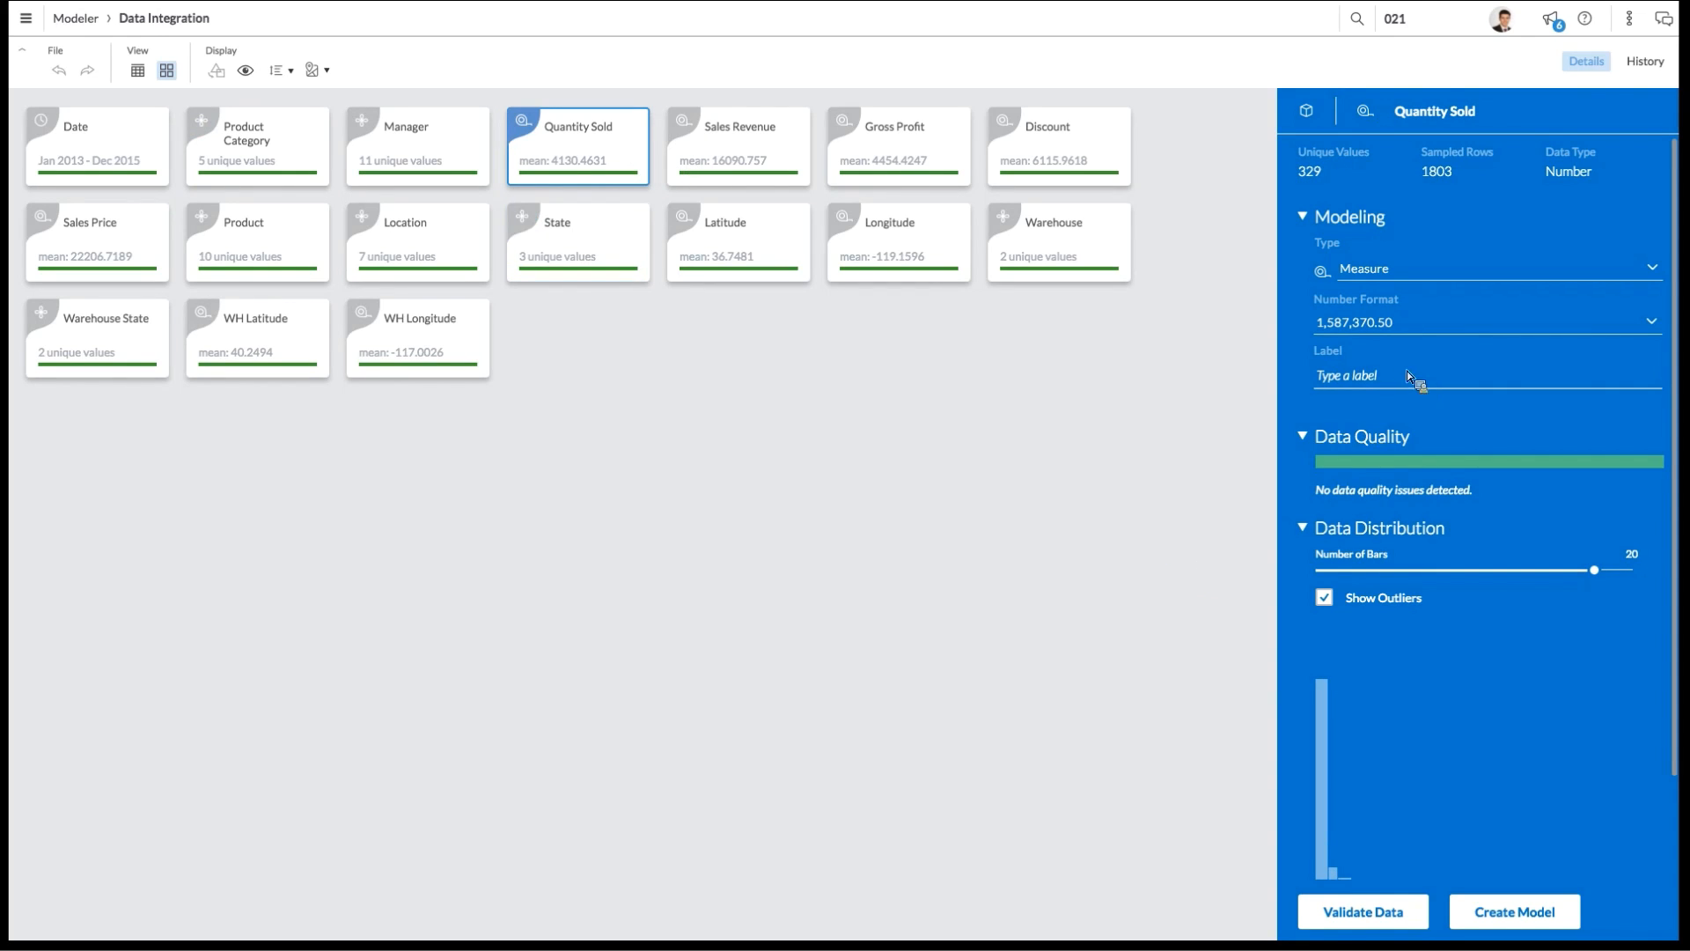
left_click(1414, 269)
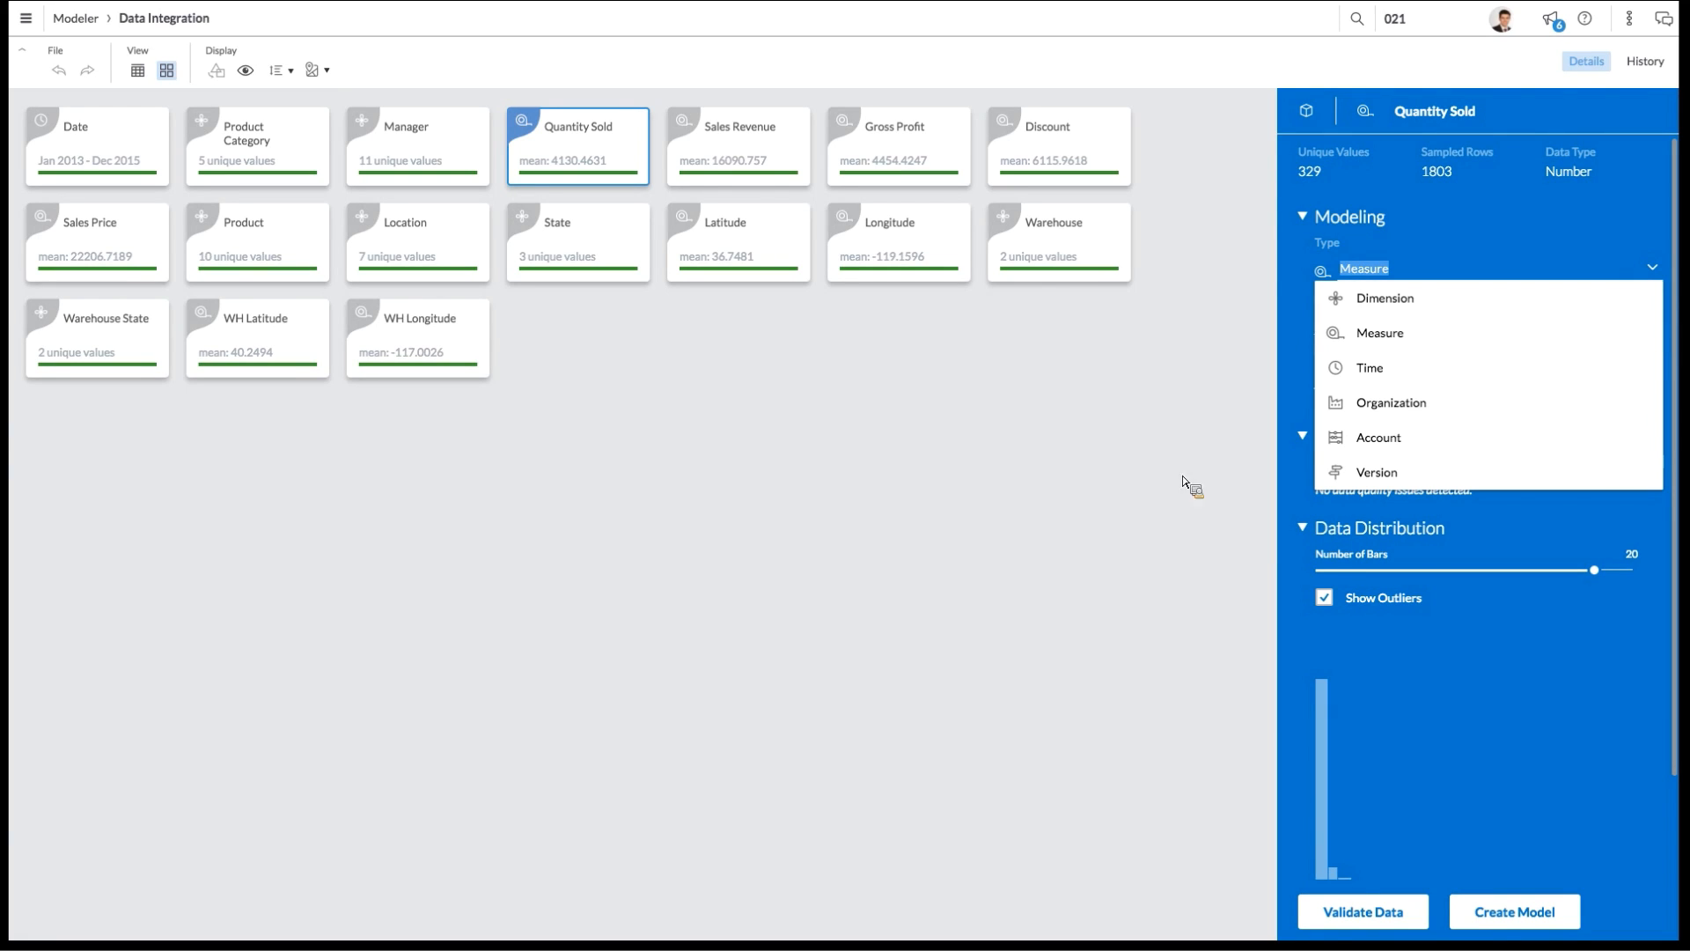
left_click(1021, 580)
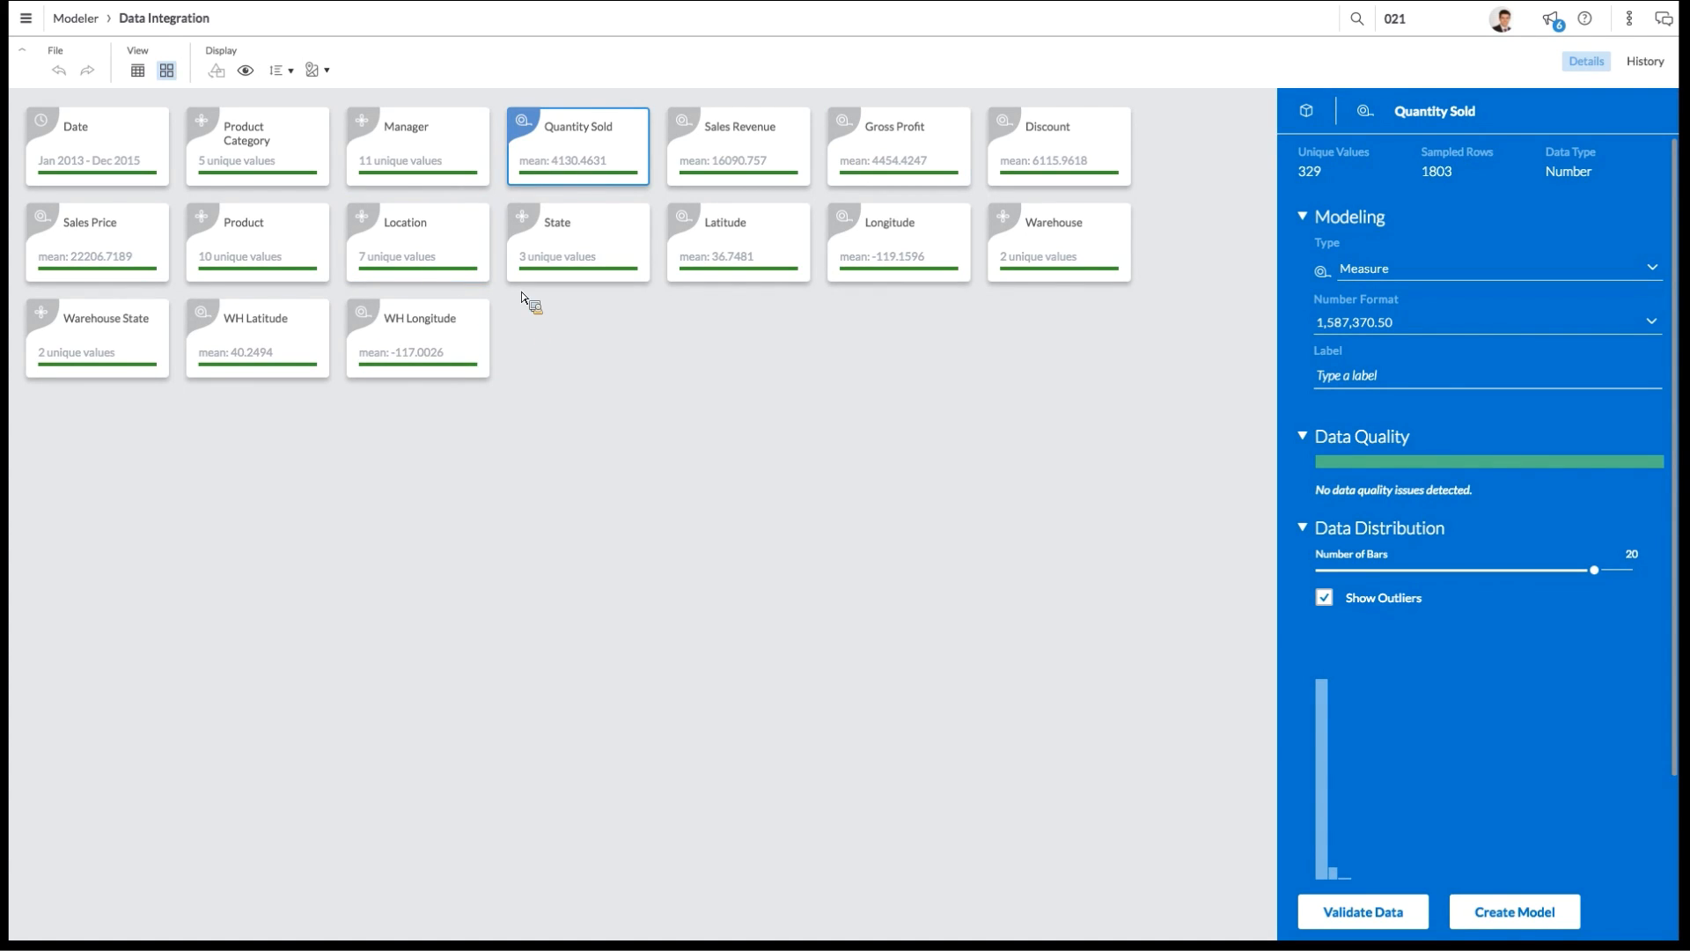
Step: Try the Measure type on the Manager column, check its data quality, and return the column to Dimension
left_click(397, 150)
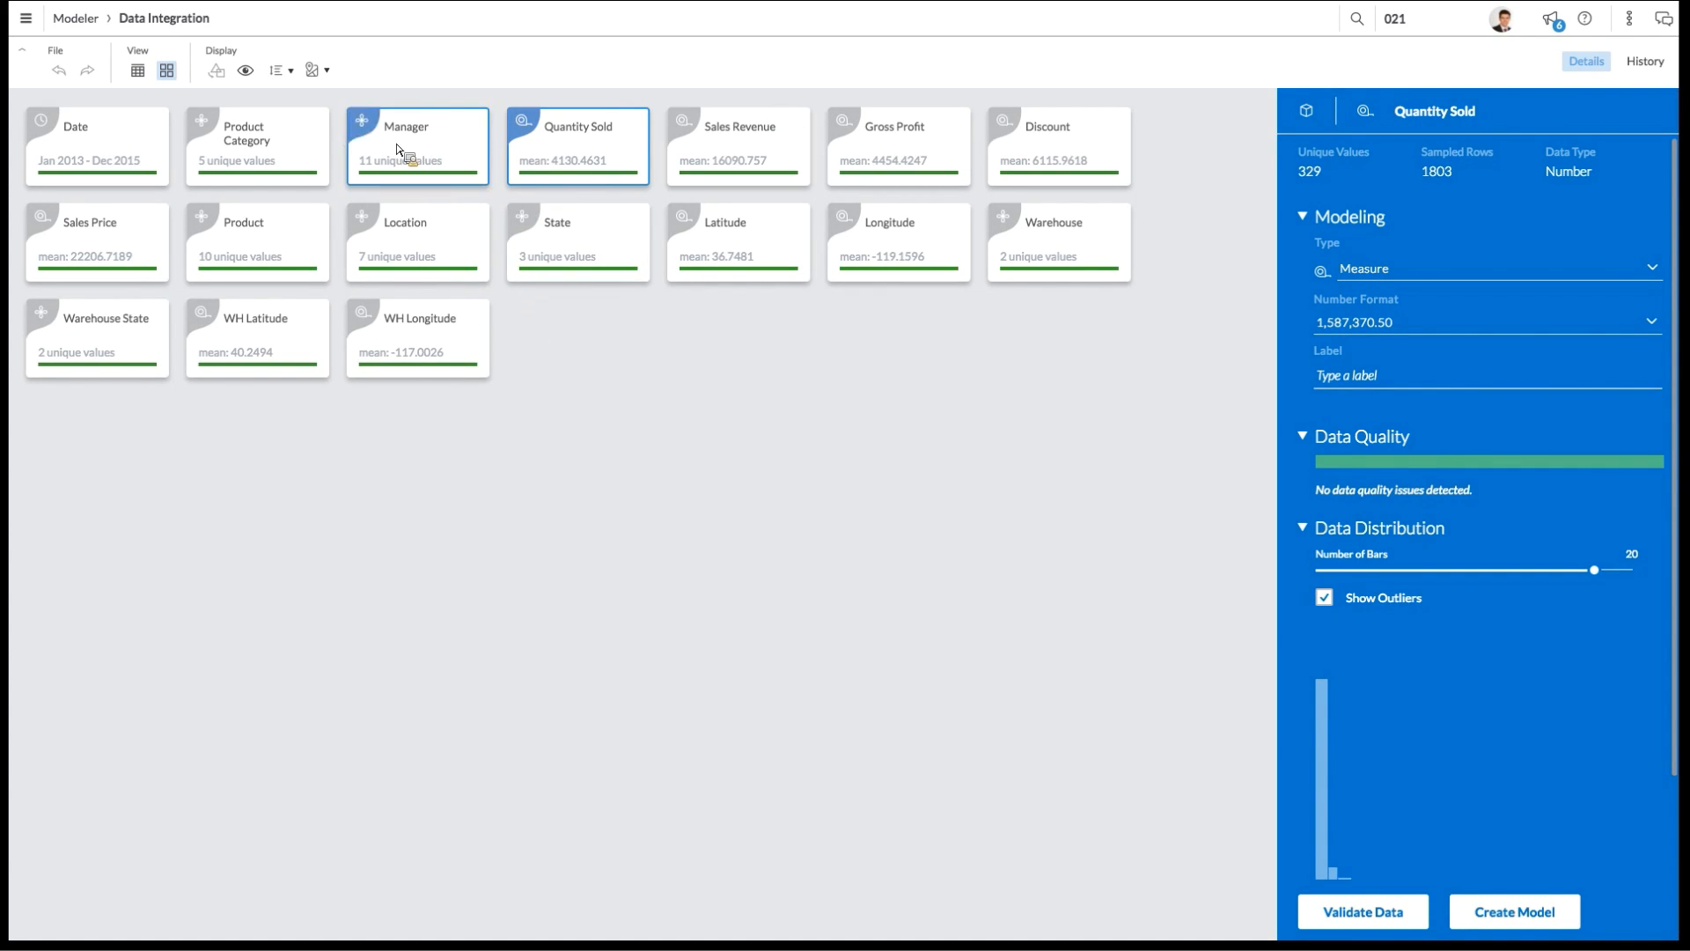
left_click(1389, 242)
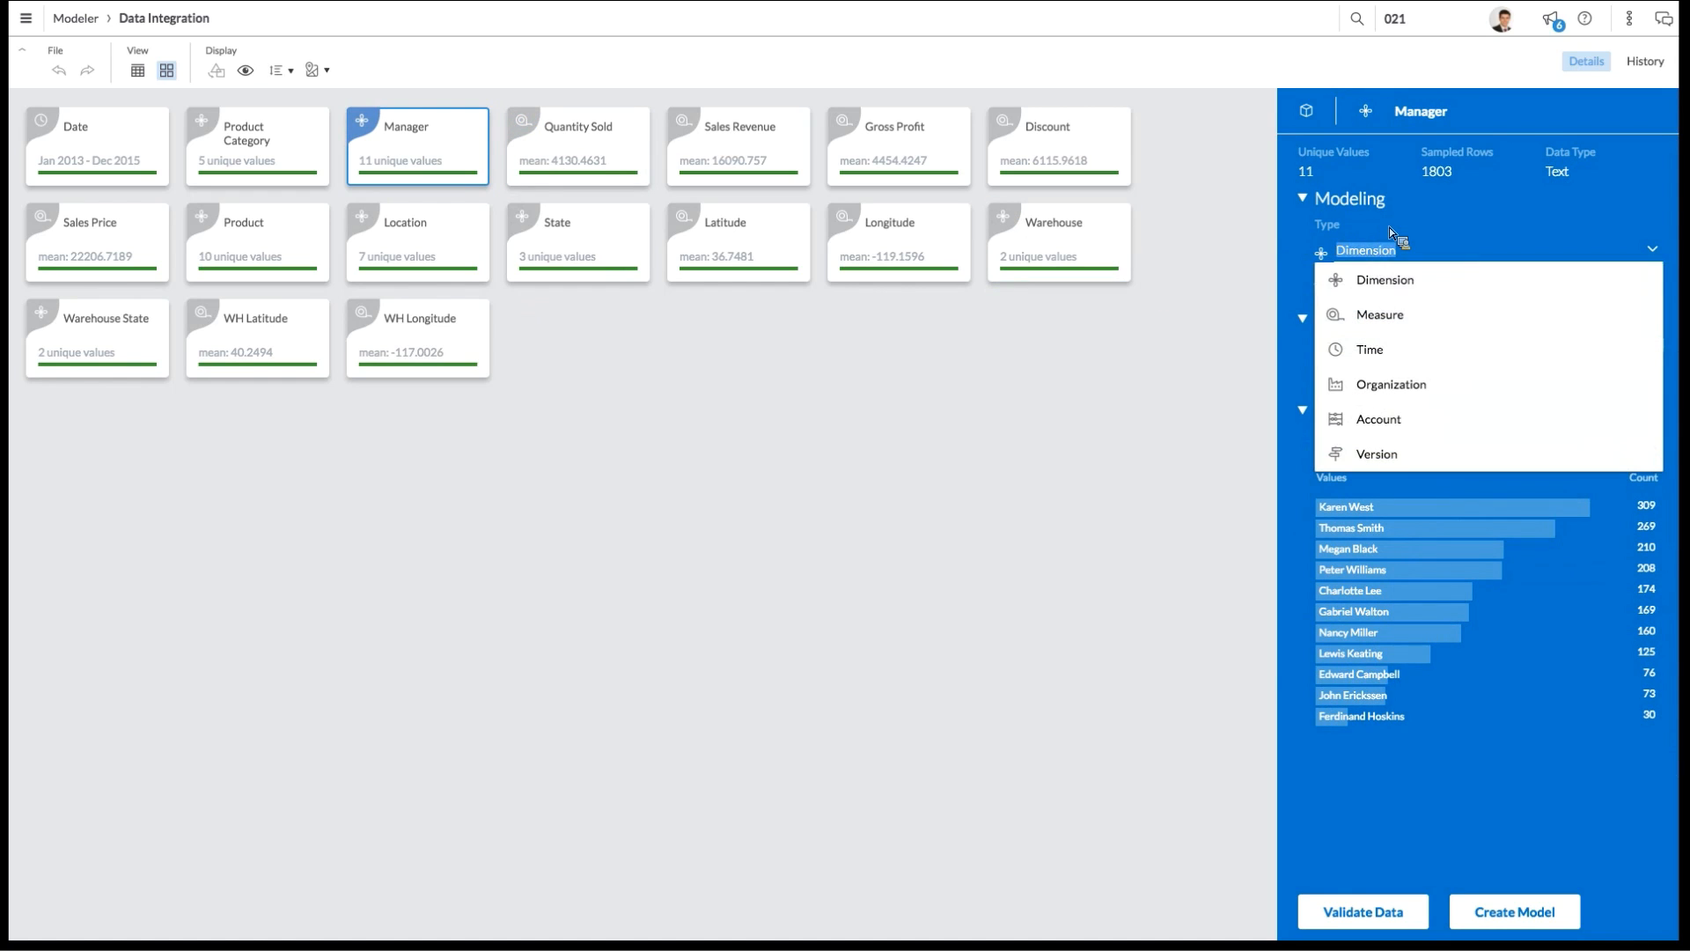
left_click(1388, 283)
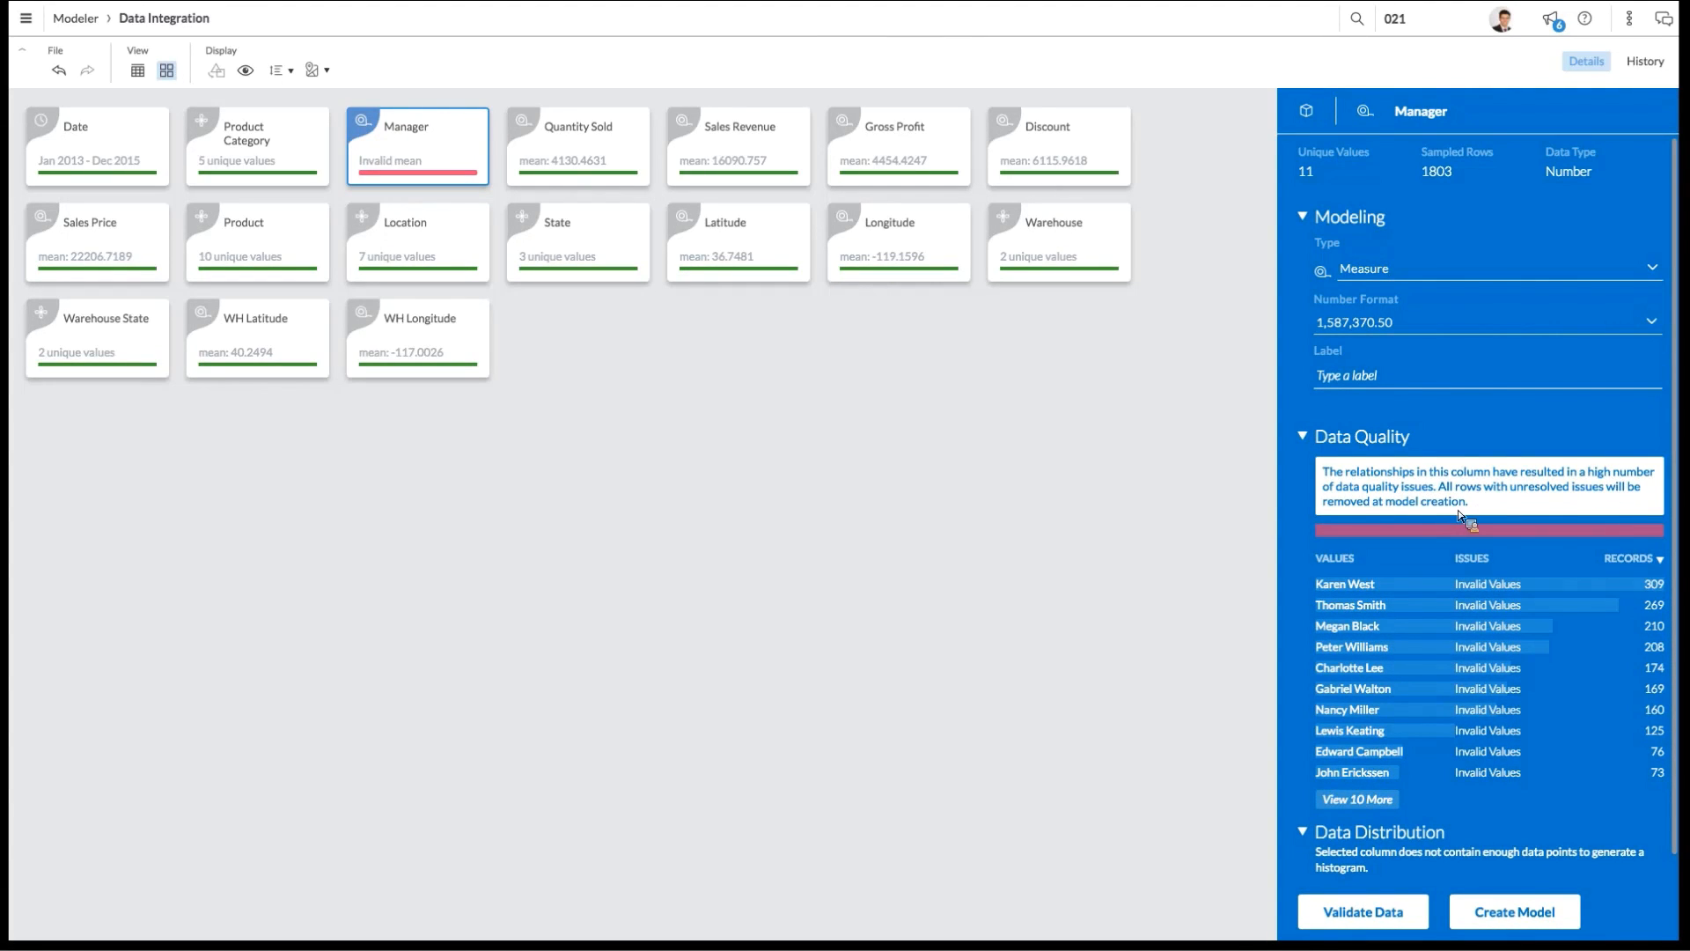
left_click(1412, 272)
left_click(1395, 289)
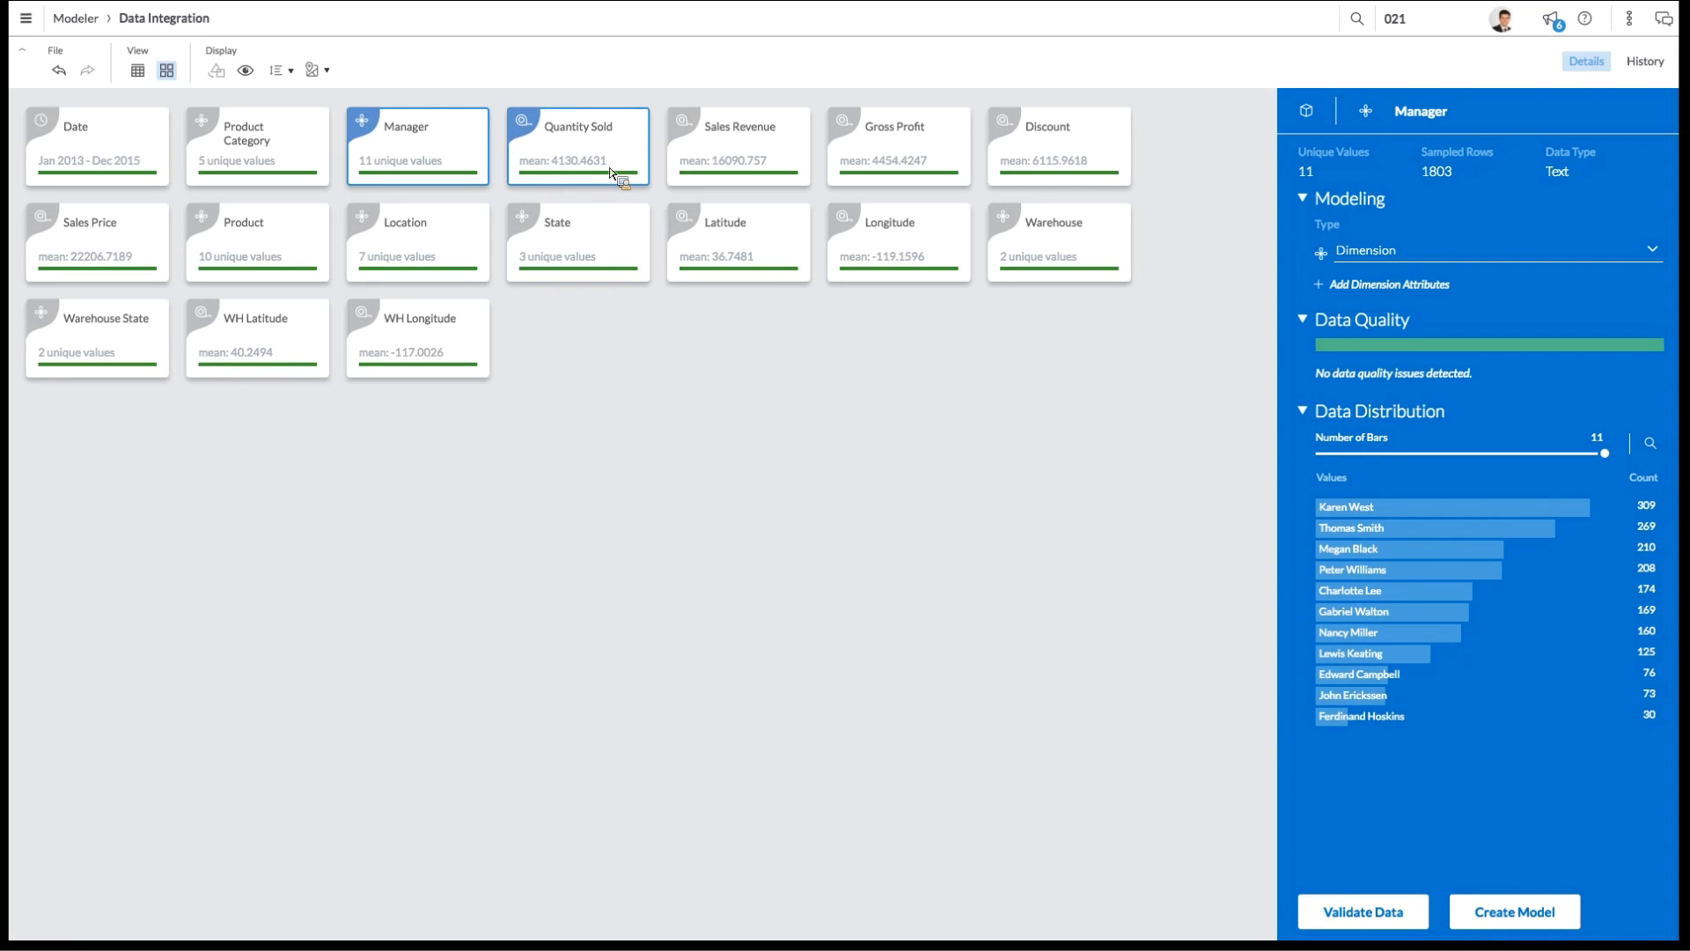
Step: Compare the values of Product and Product Category, and give Product a parent-child hierarchy with Product Category as the parent
left_click(272, 257)
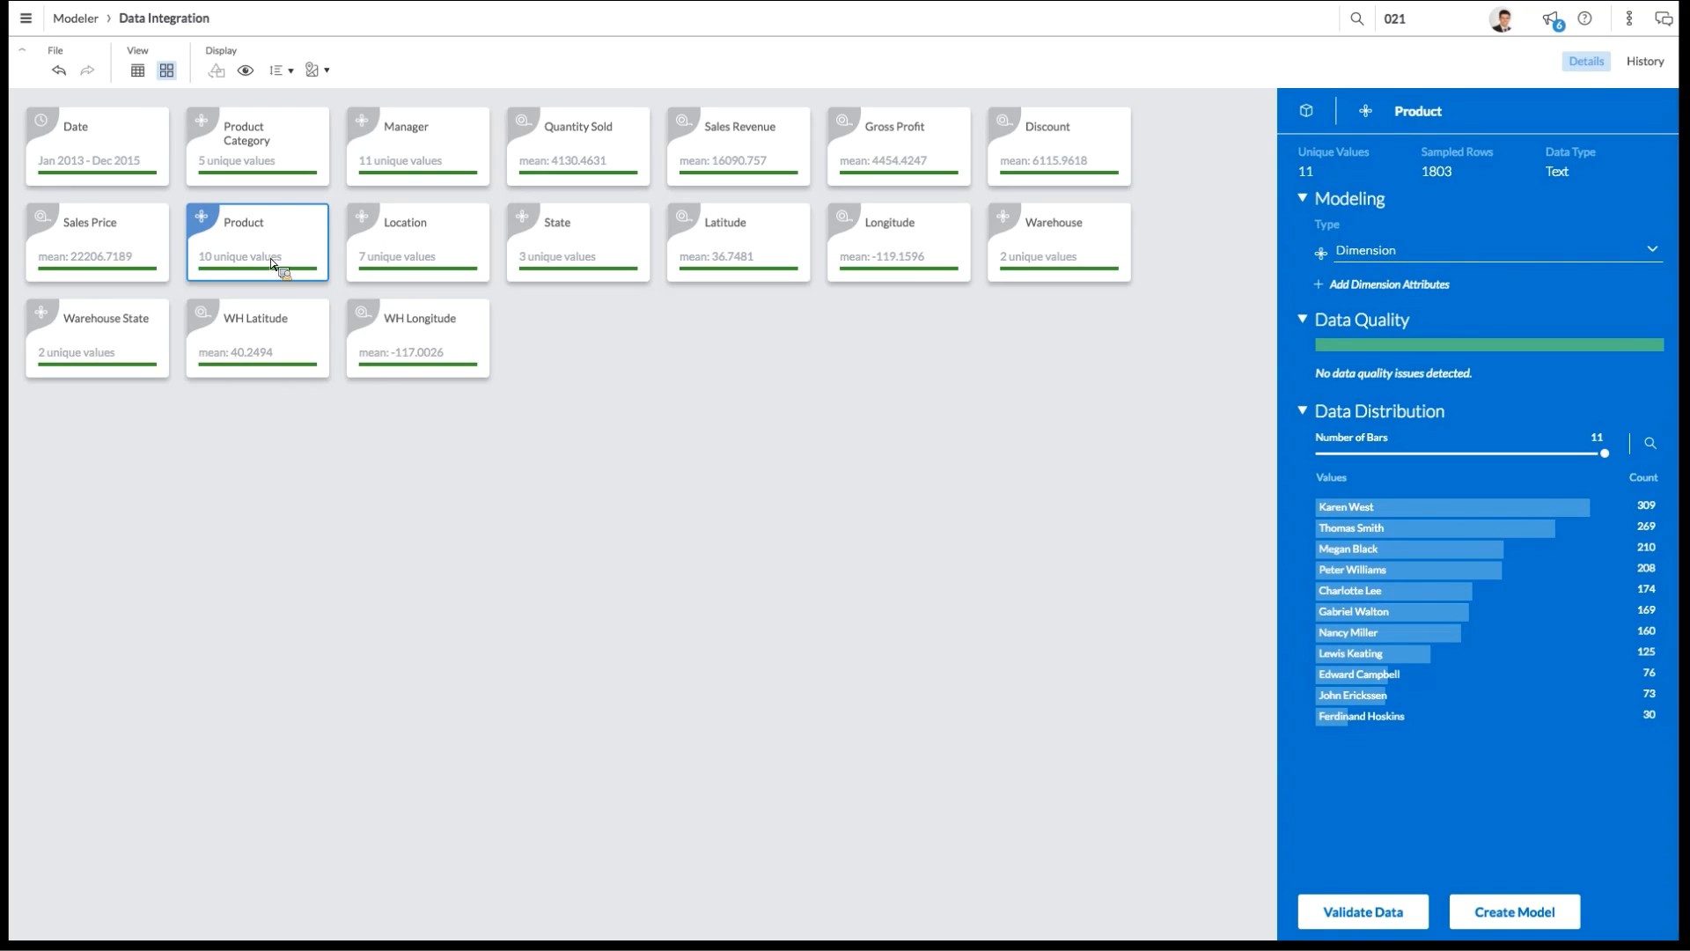
left_click(279, 148)
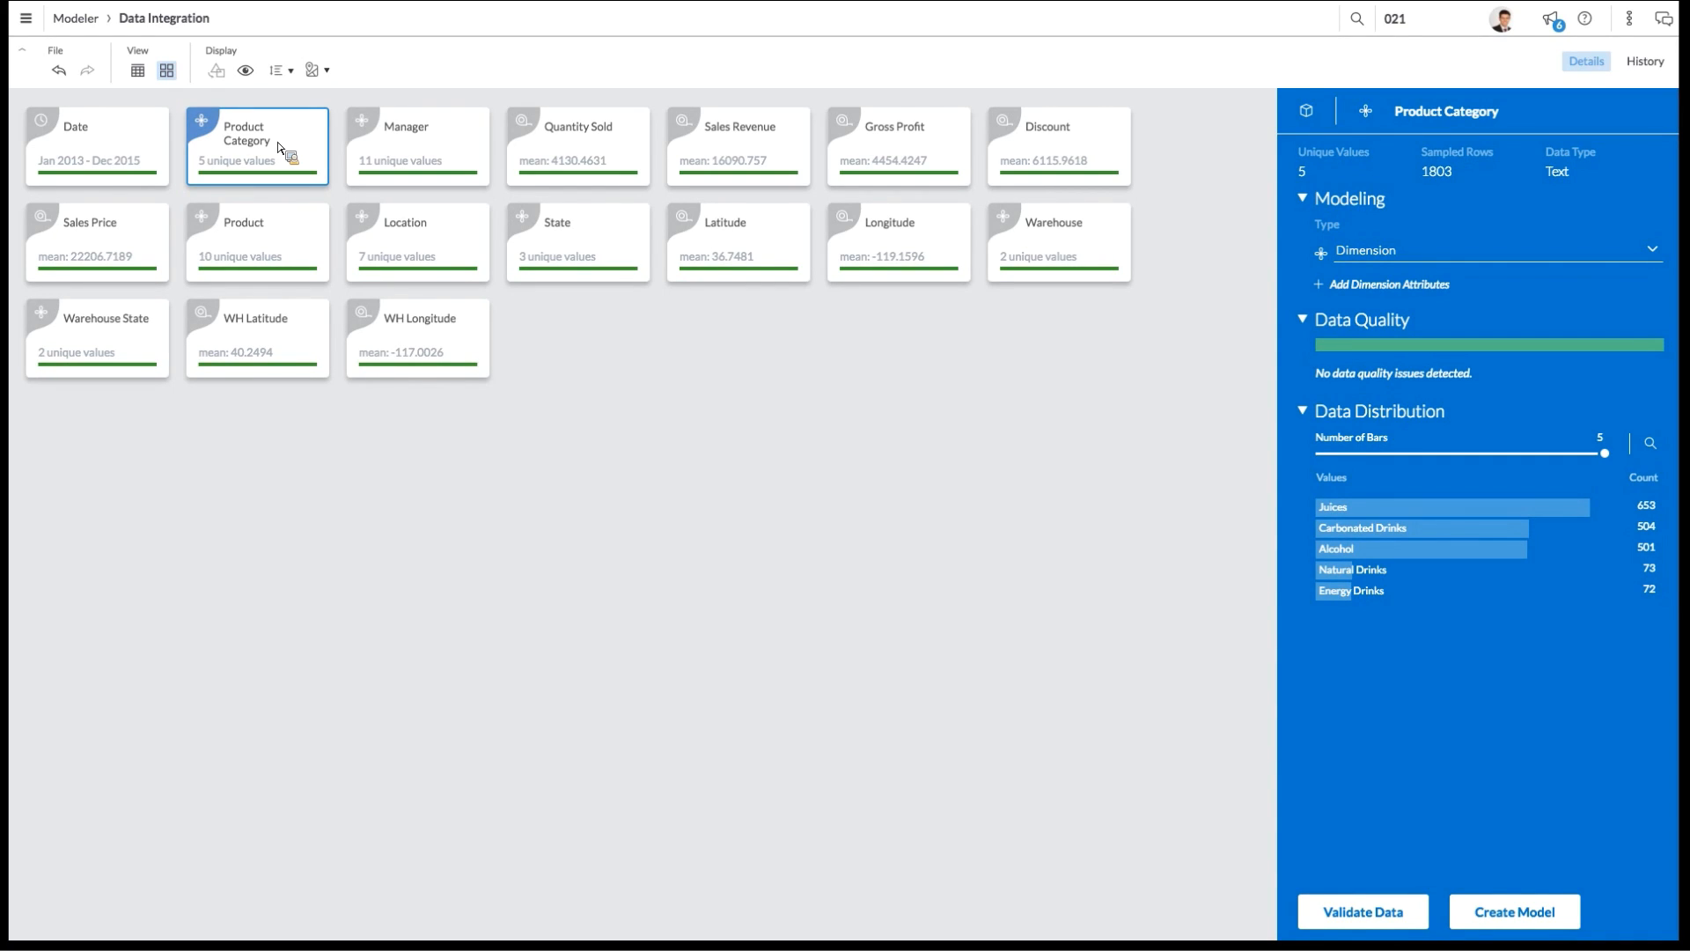
left_click(268, 231)
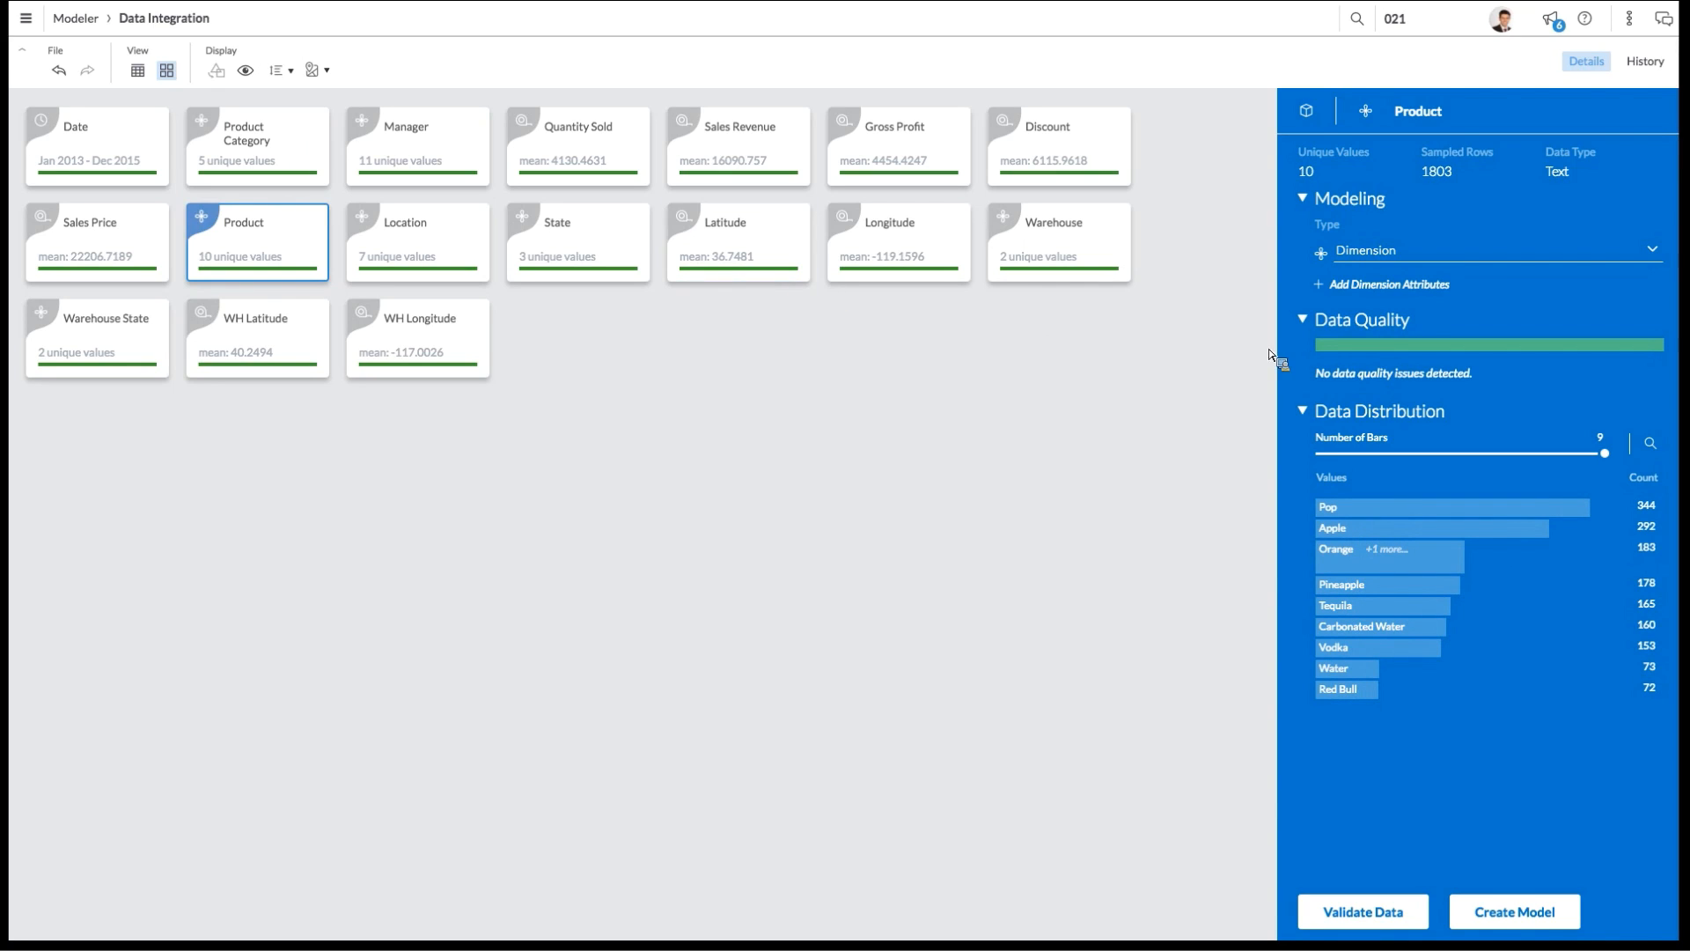
left_click(1362, 278)
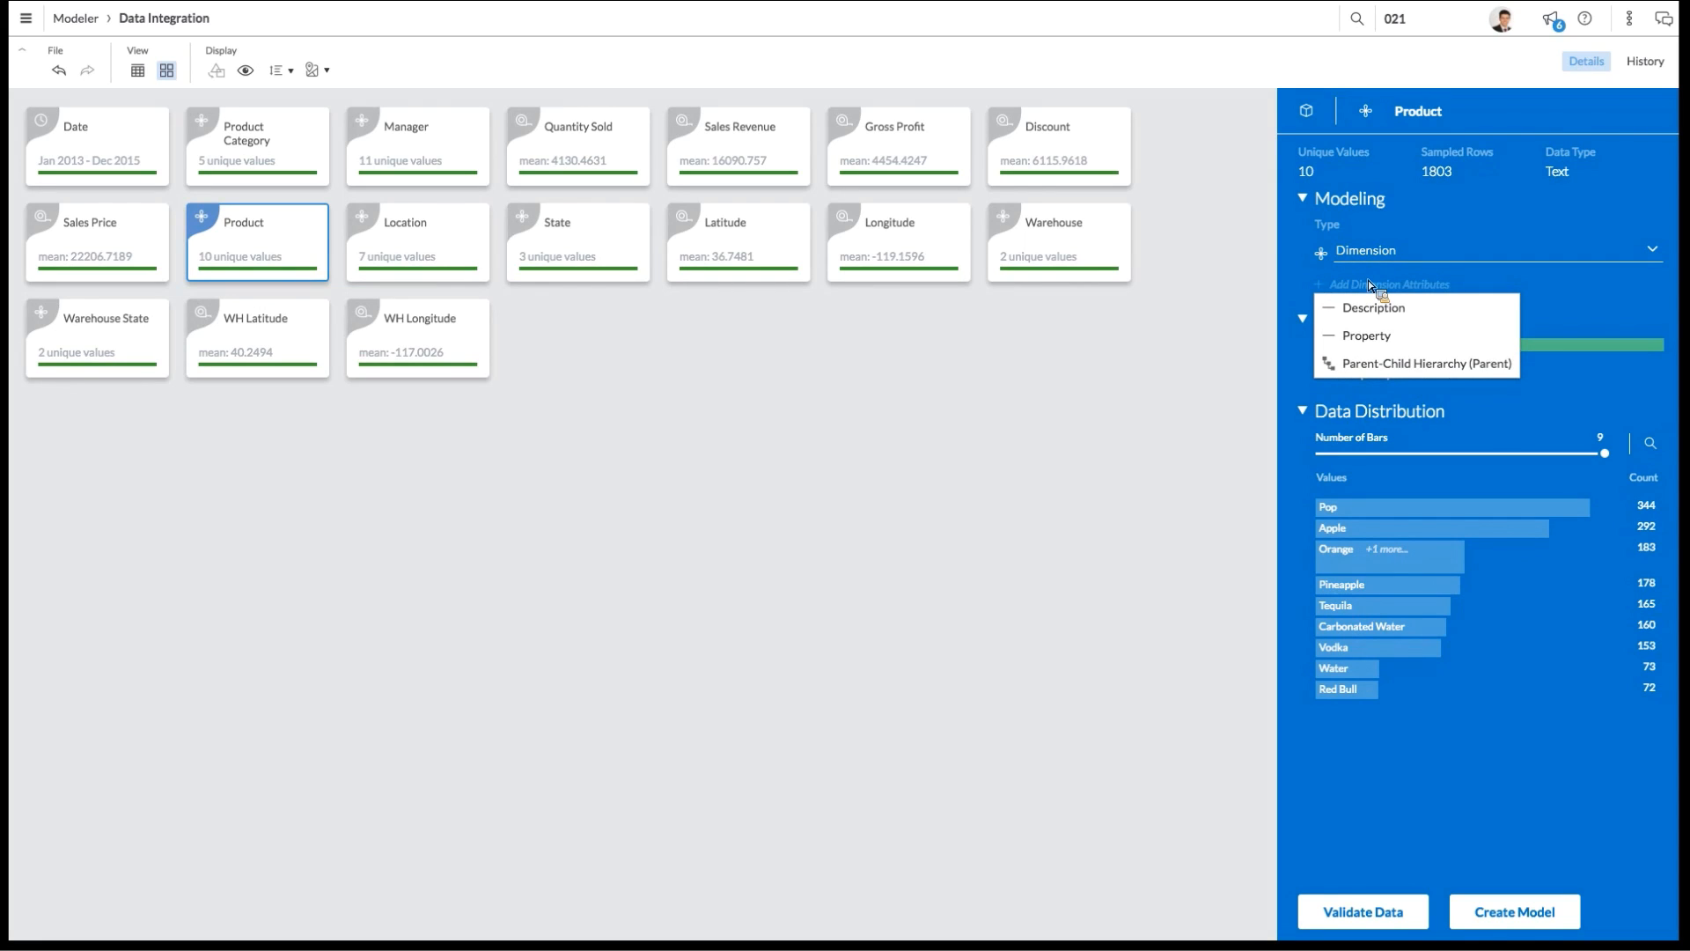
left_click(1406, 366)
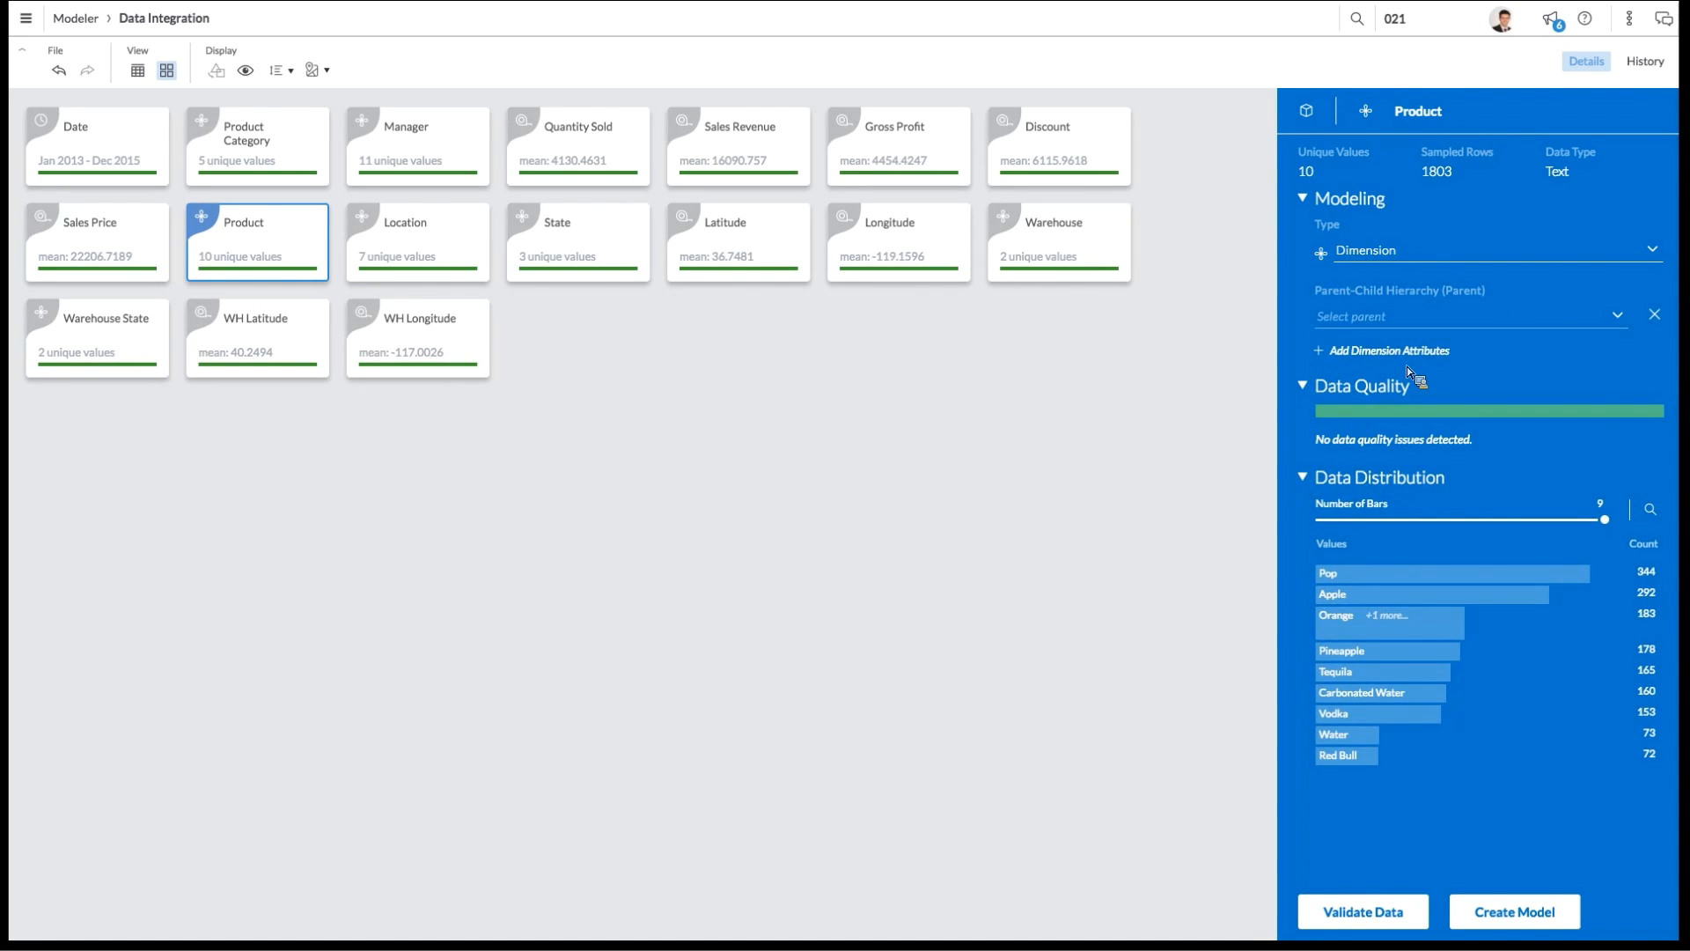
left_click(1396, 319)
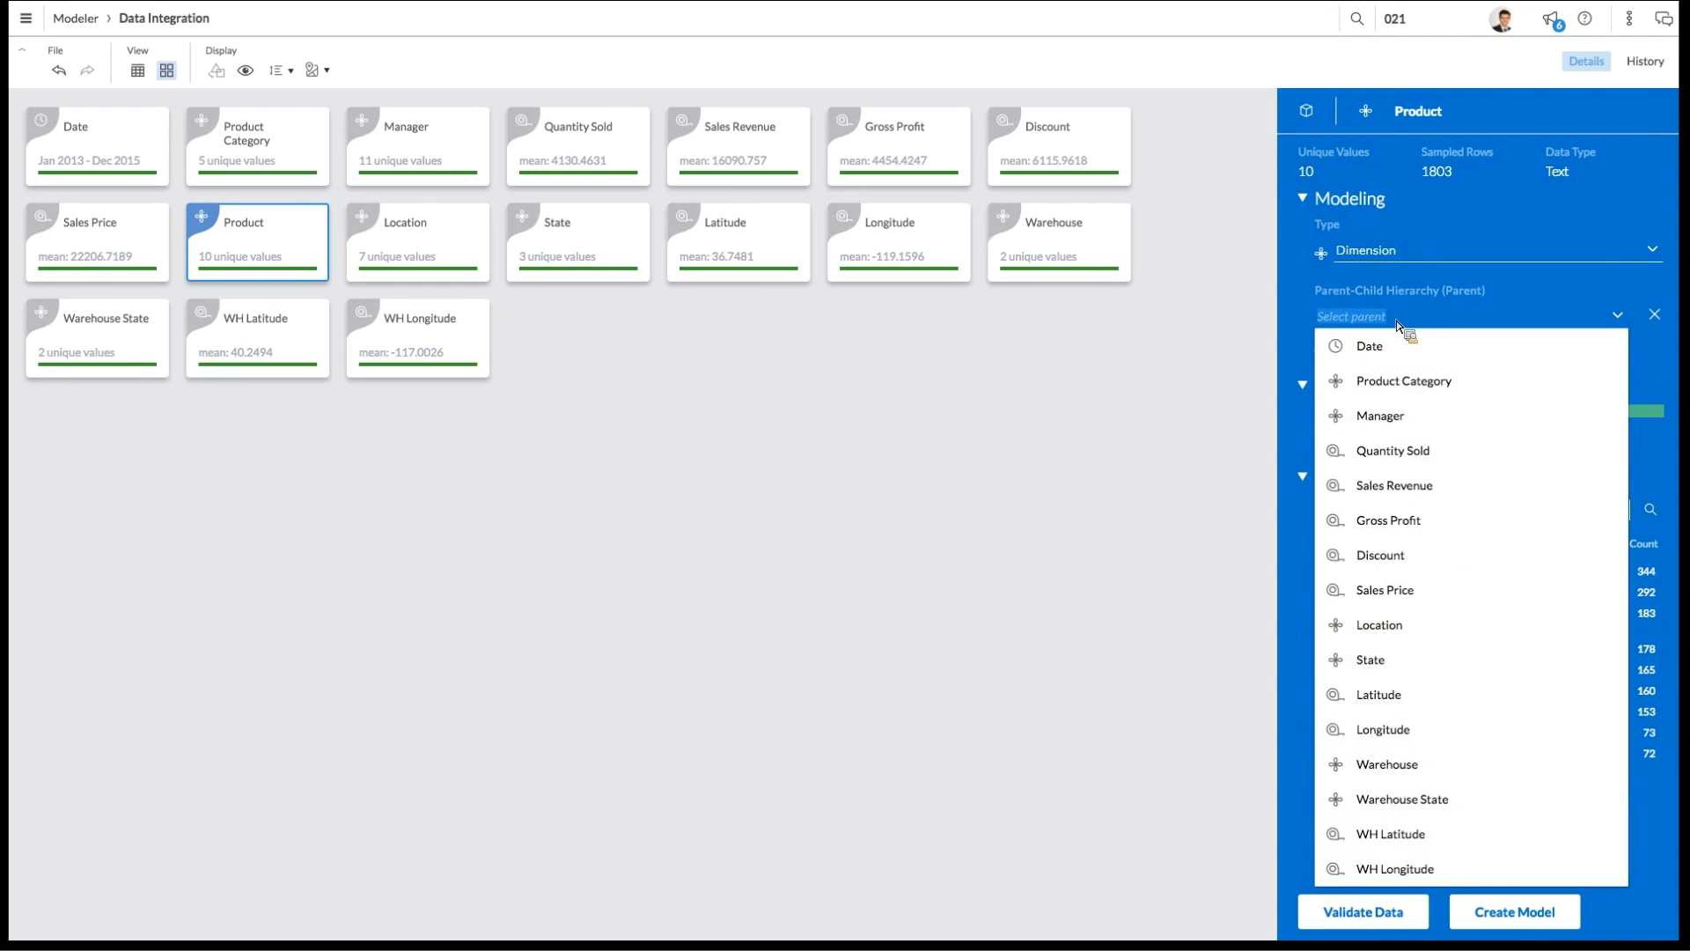
left_click(1426, 396)
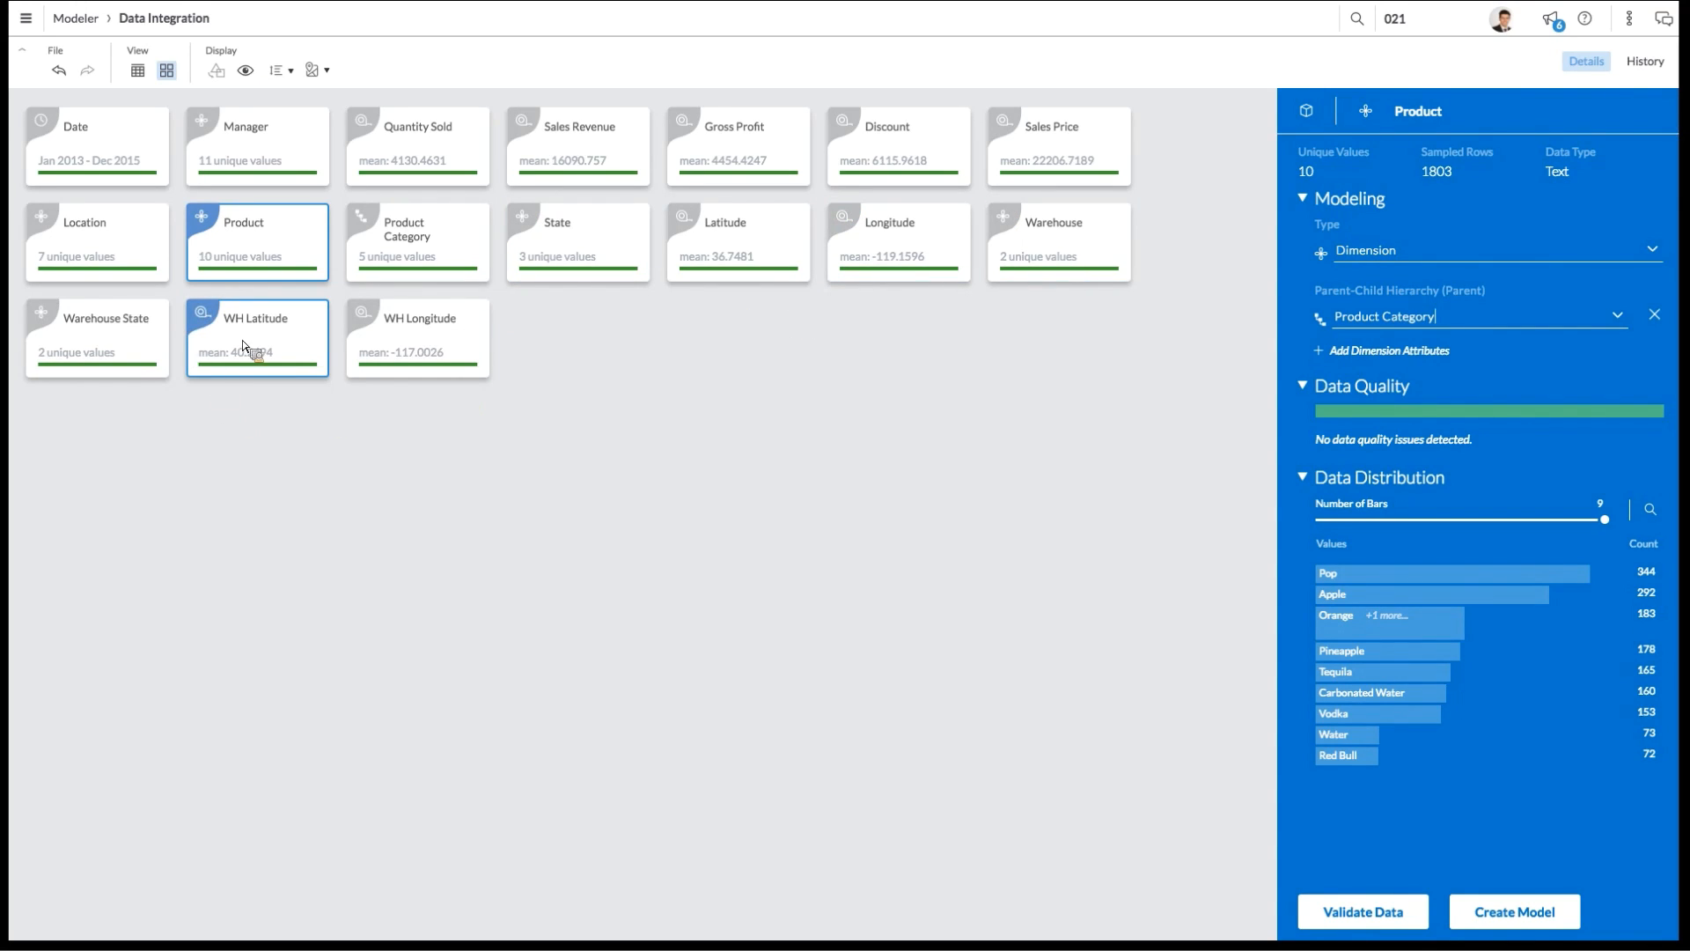
Step: Start a location dimension based on the Warehouse column and name it Warehouse_Loc
left_click(1101, 244)
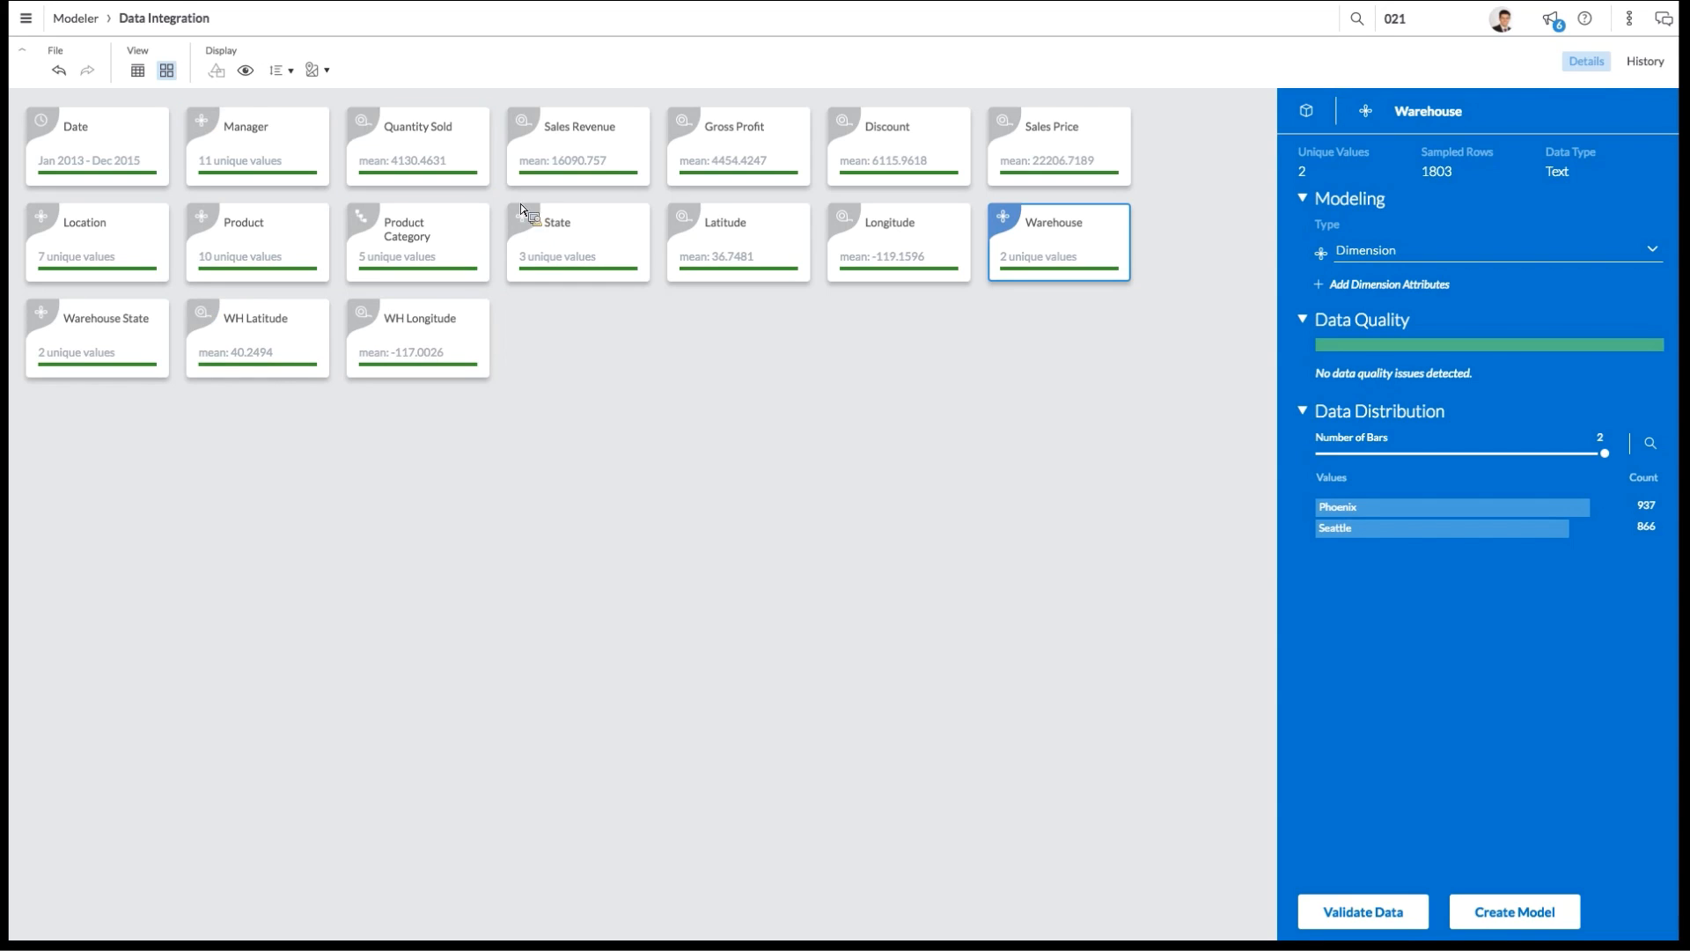
left_click(328, 73)
left_click(366, 124)
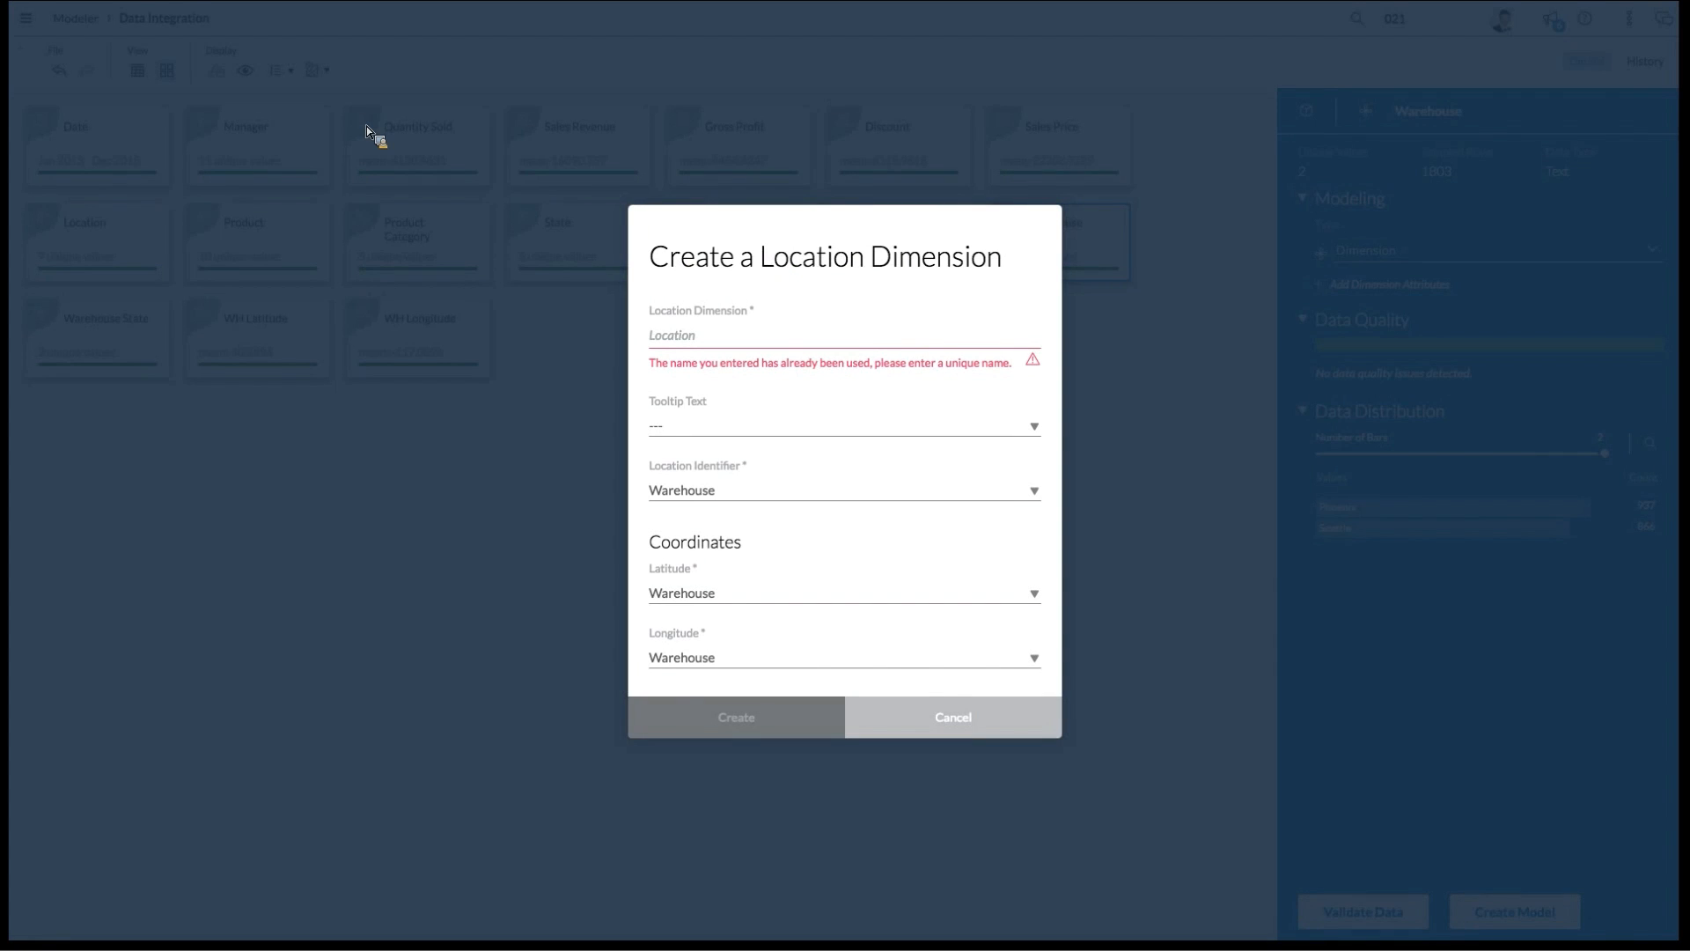
left_click(711, 341)
type("Wa")
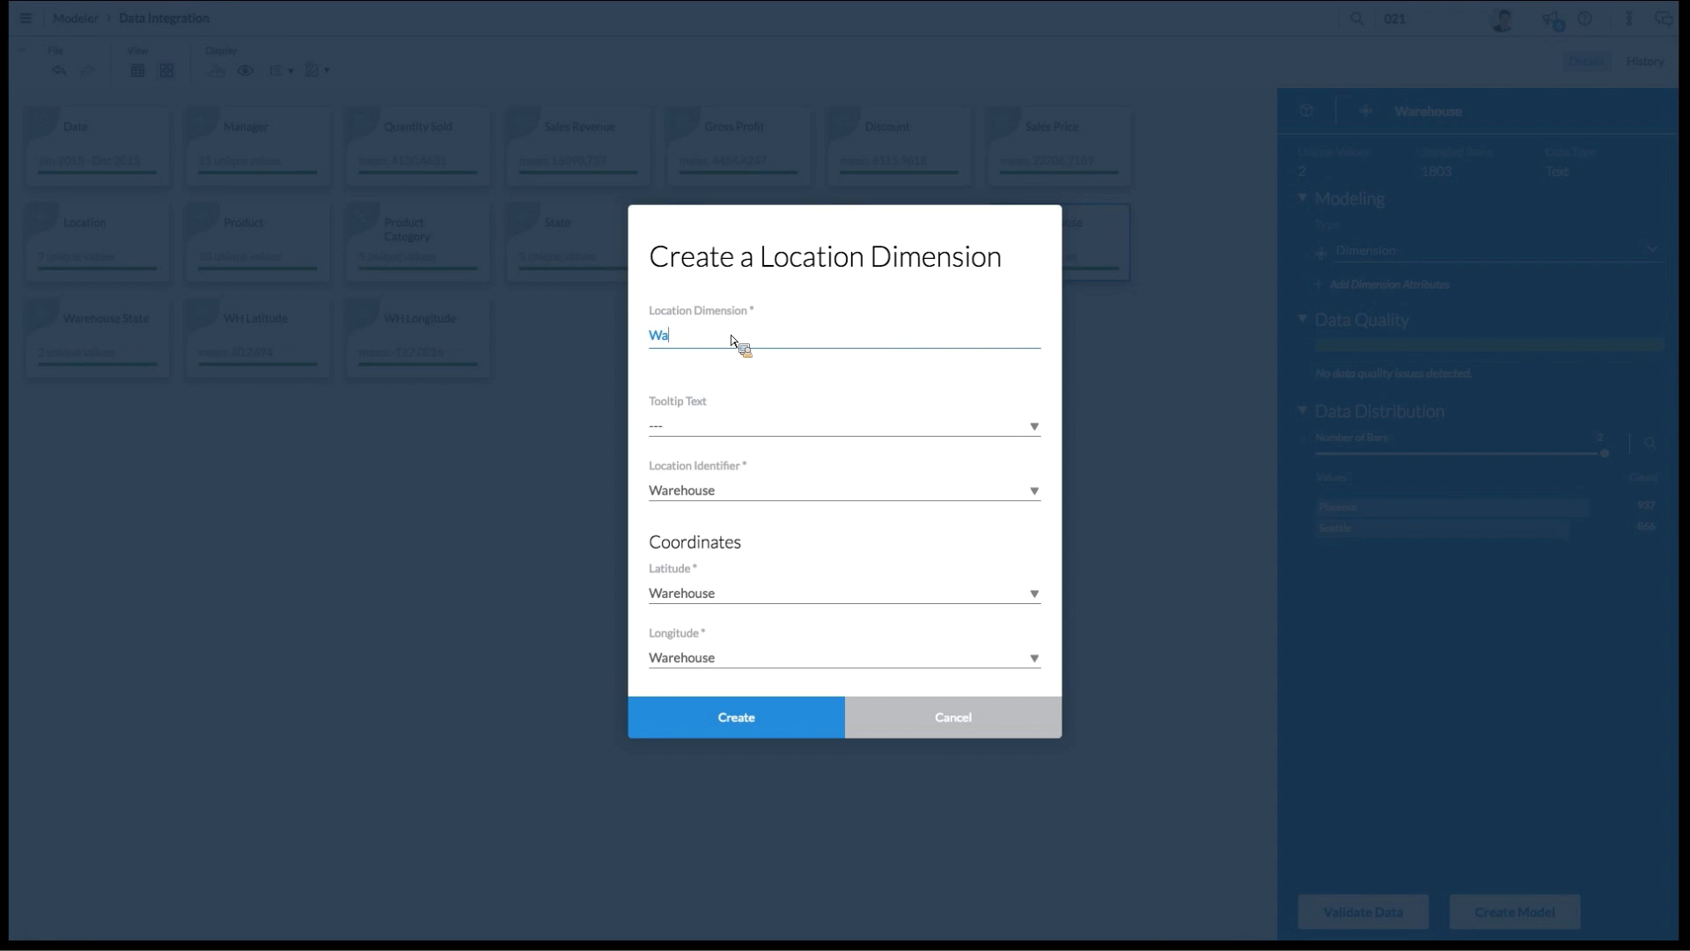
key("BackSpace")
type("arehouse")
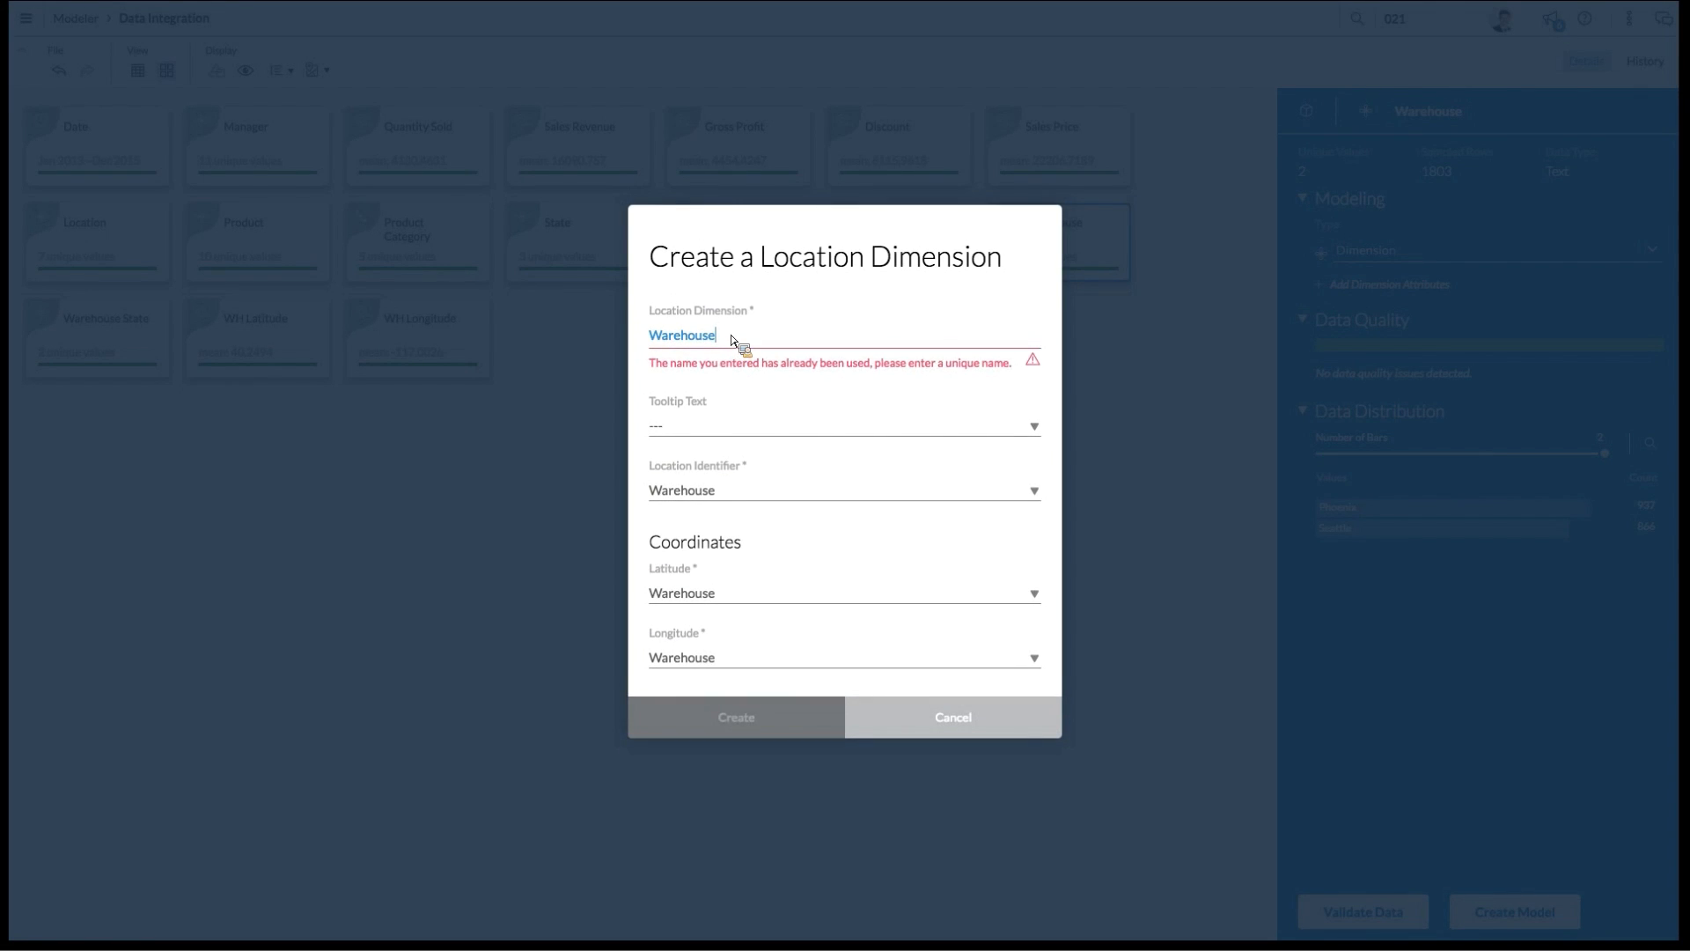
type("_Loc")
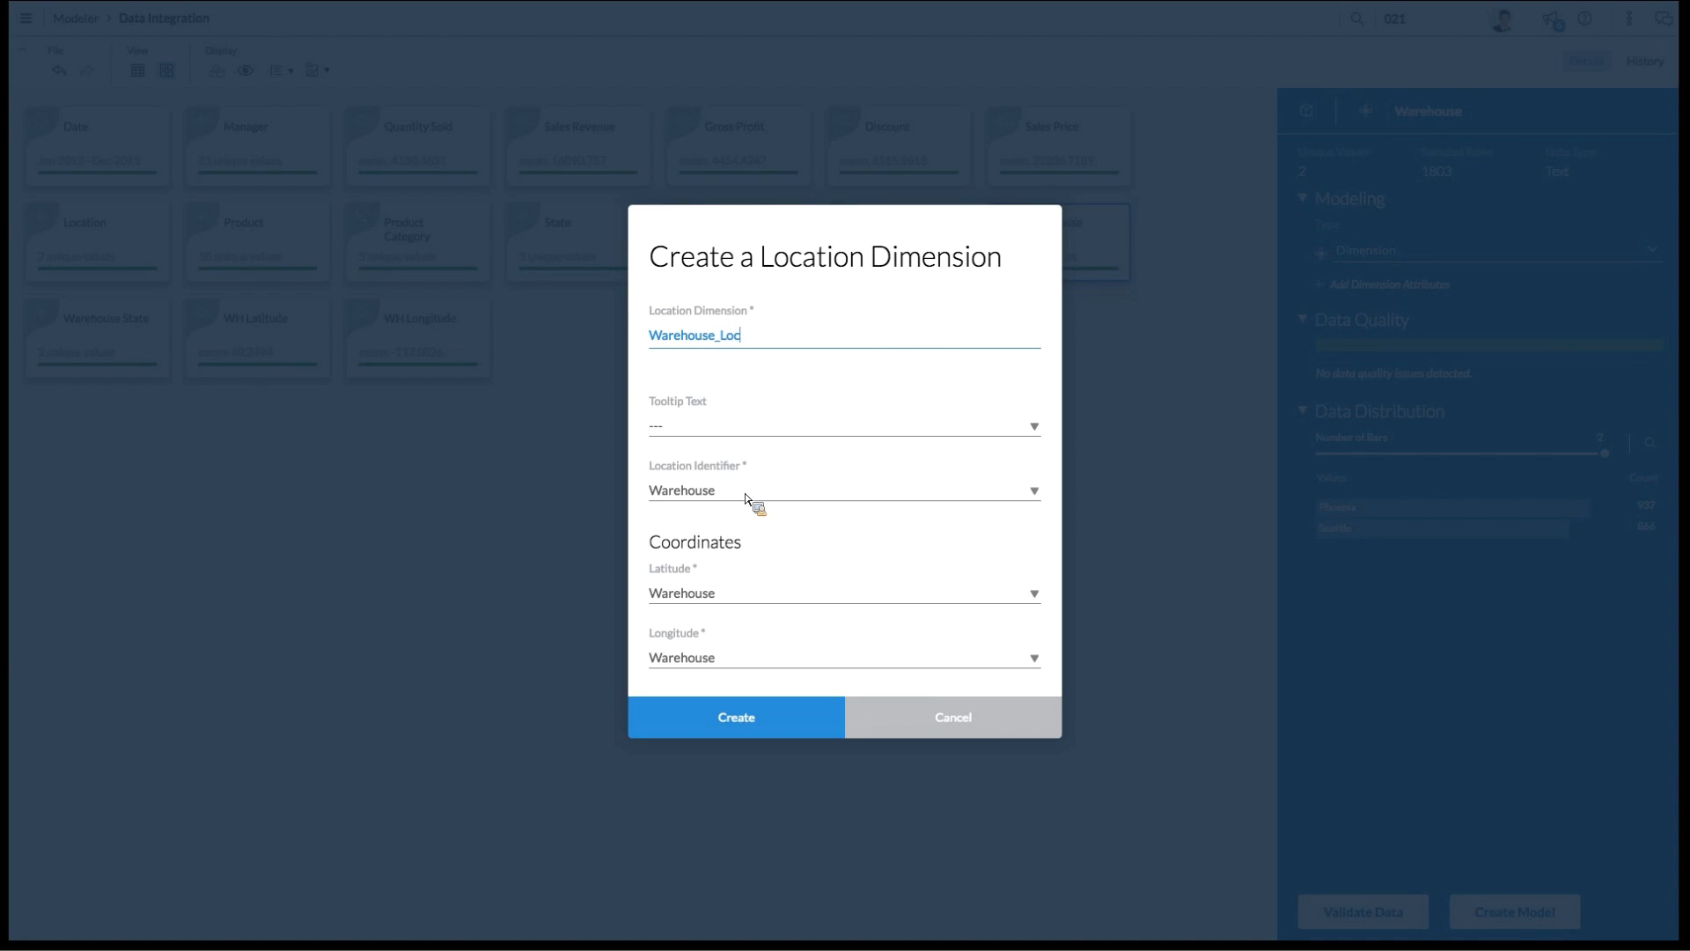
Step: Set the location coordinates to WH Latitude and WH Longitude, create the dimension, and review the details of Warehouse_Loc
left_click(729, 606)
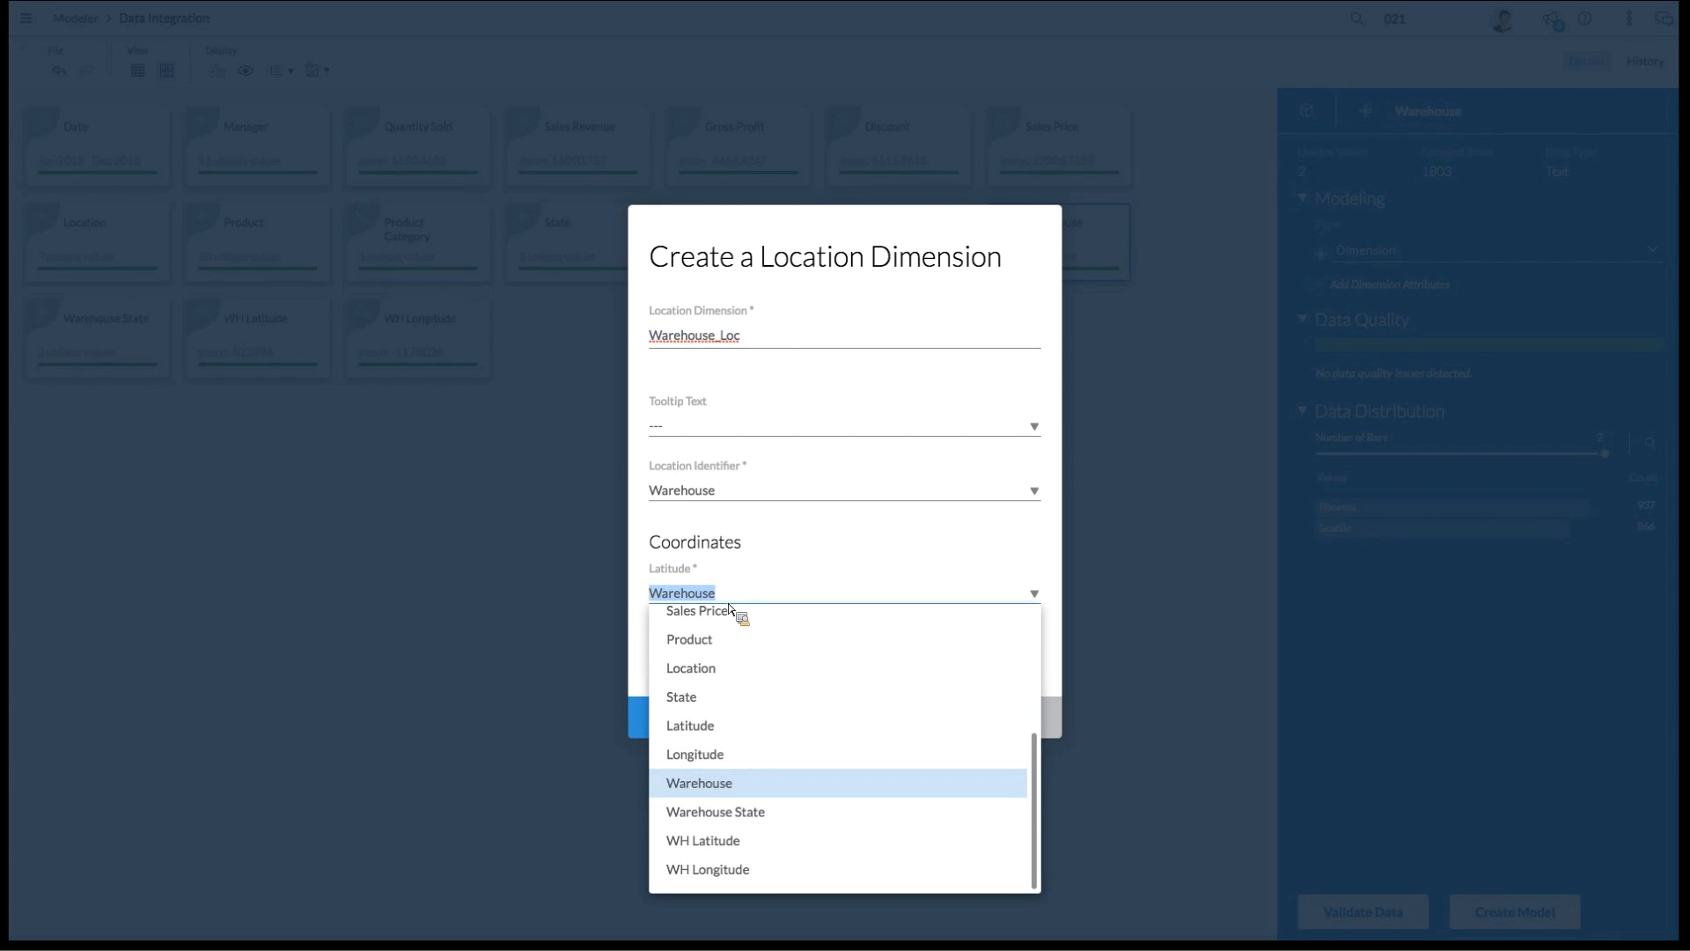
left_click(749, 845)
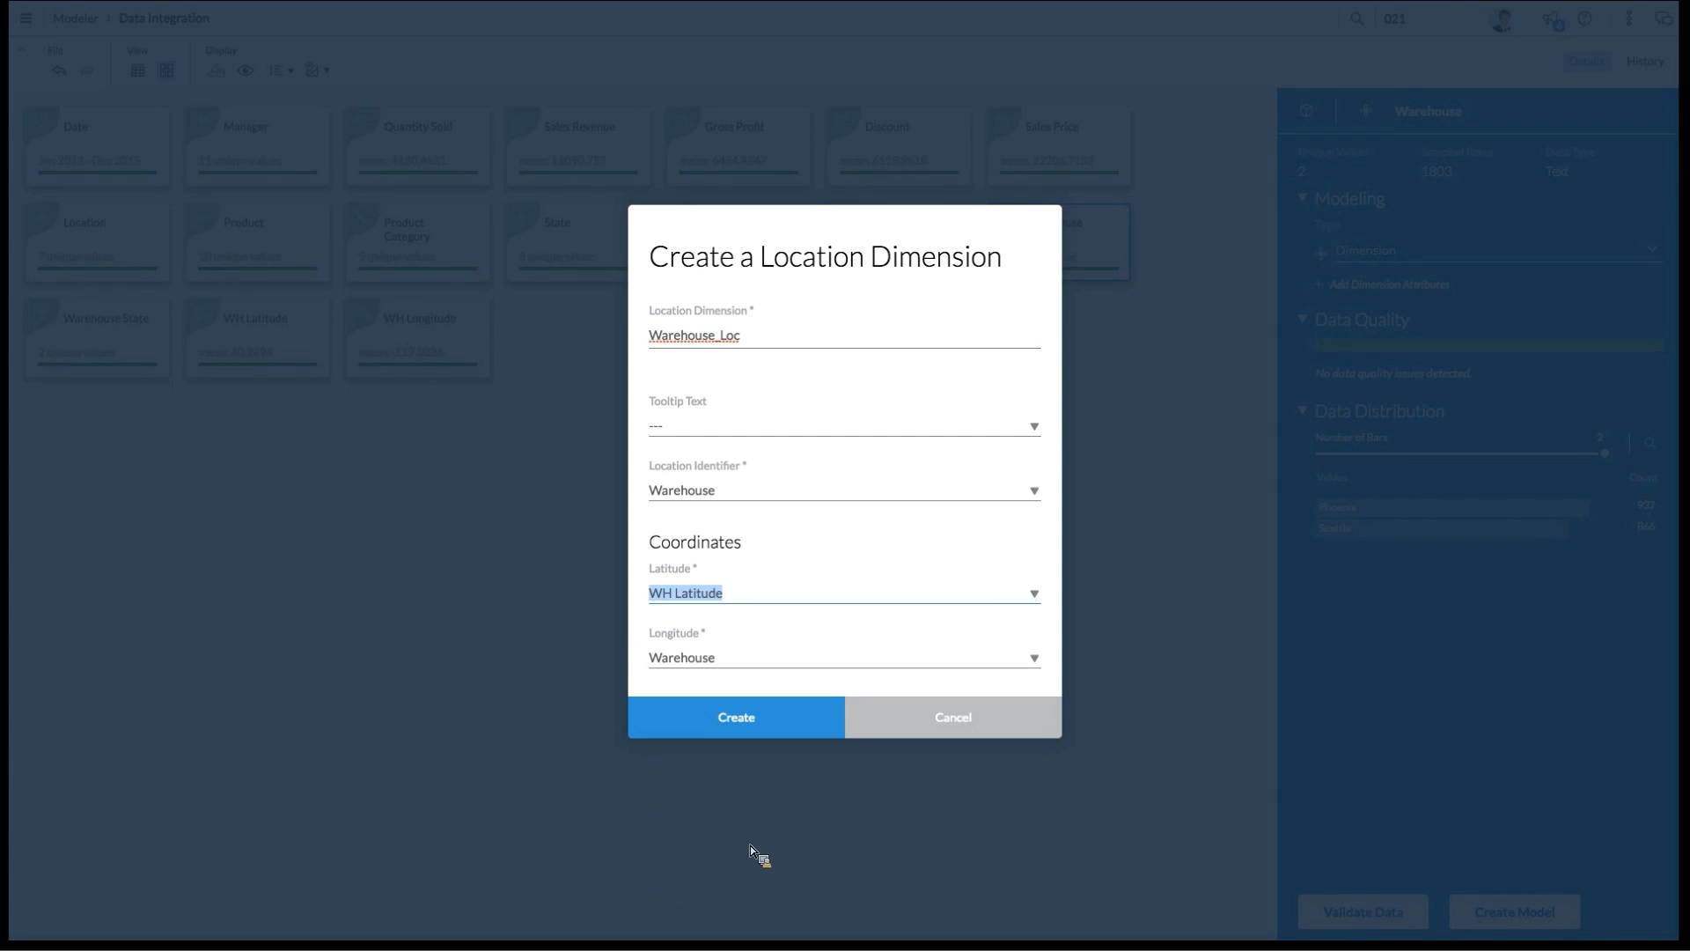
left_click(729, 669)
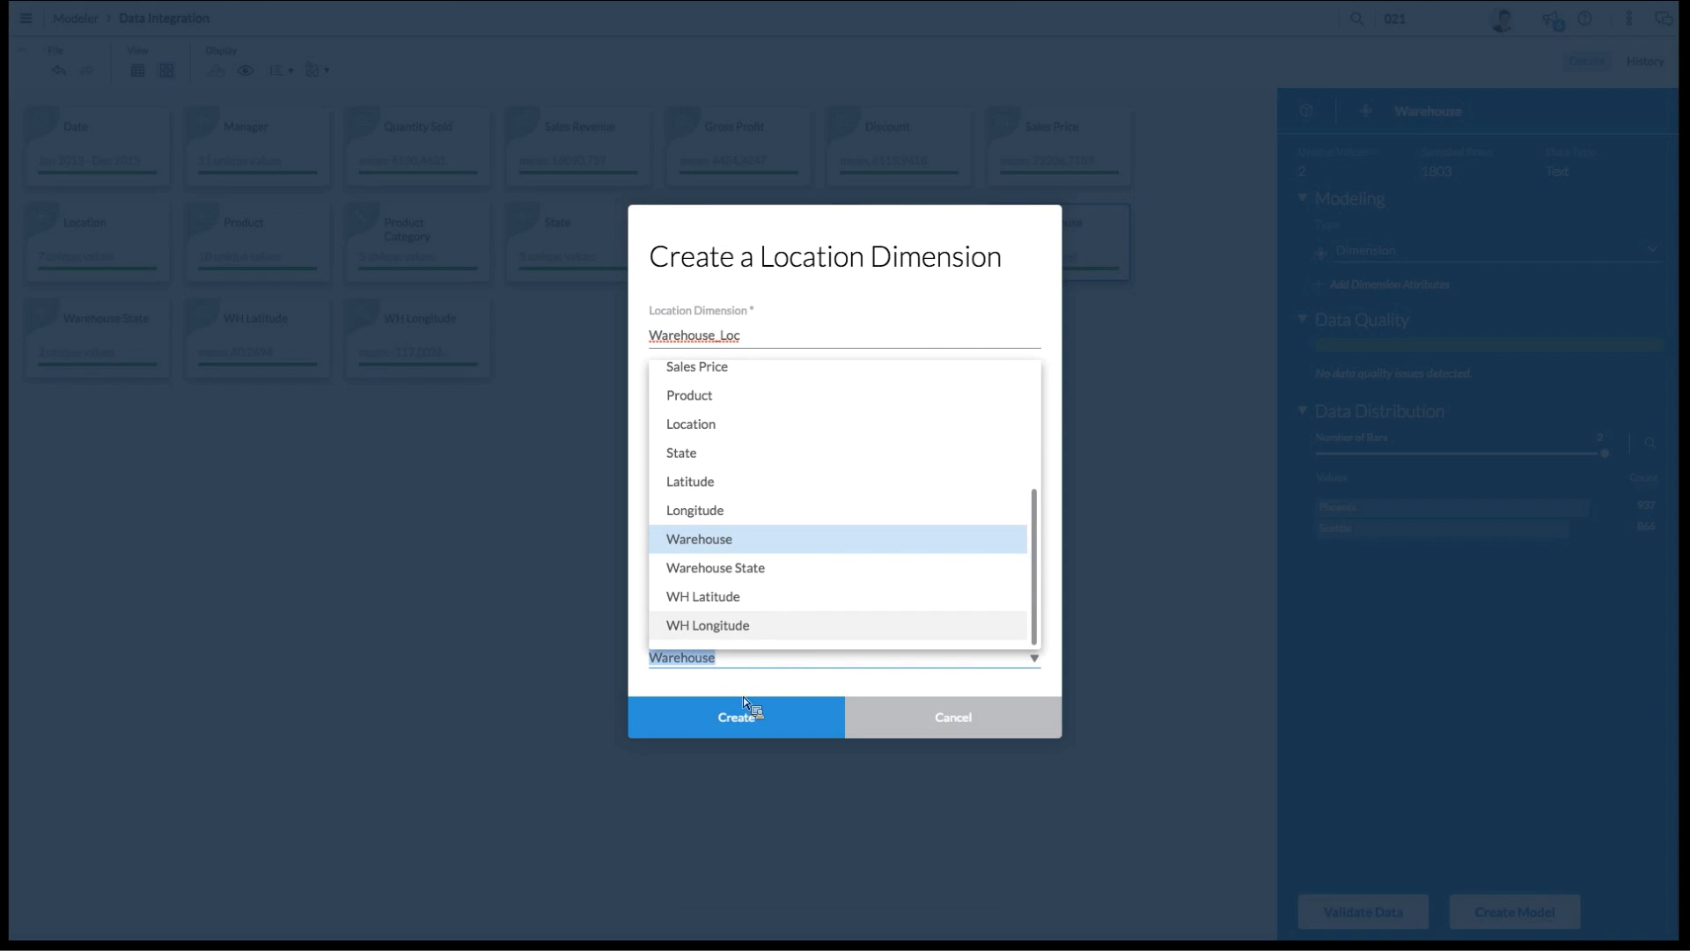
left_click(746, 632)
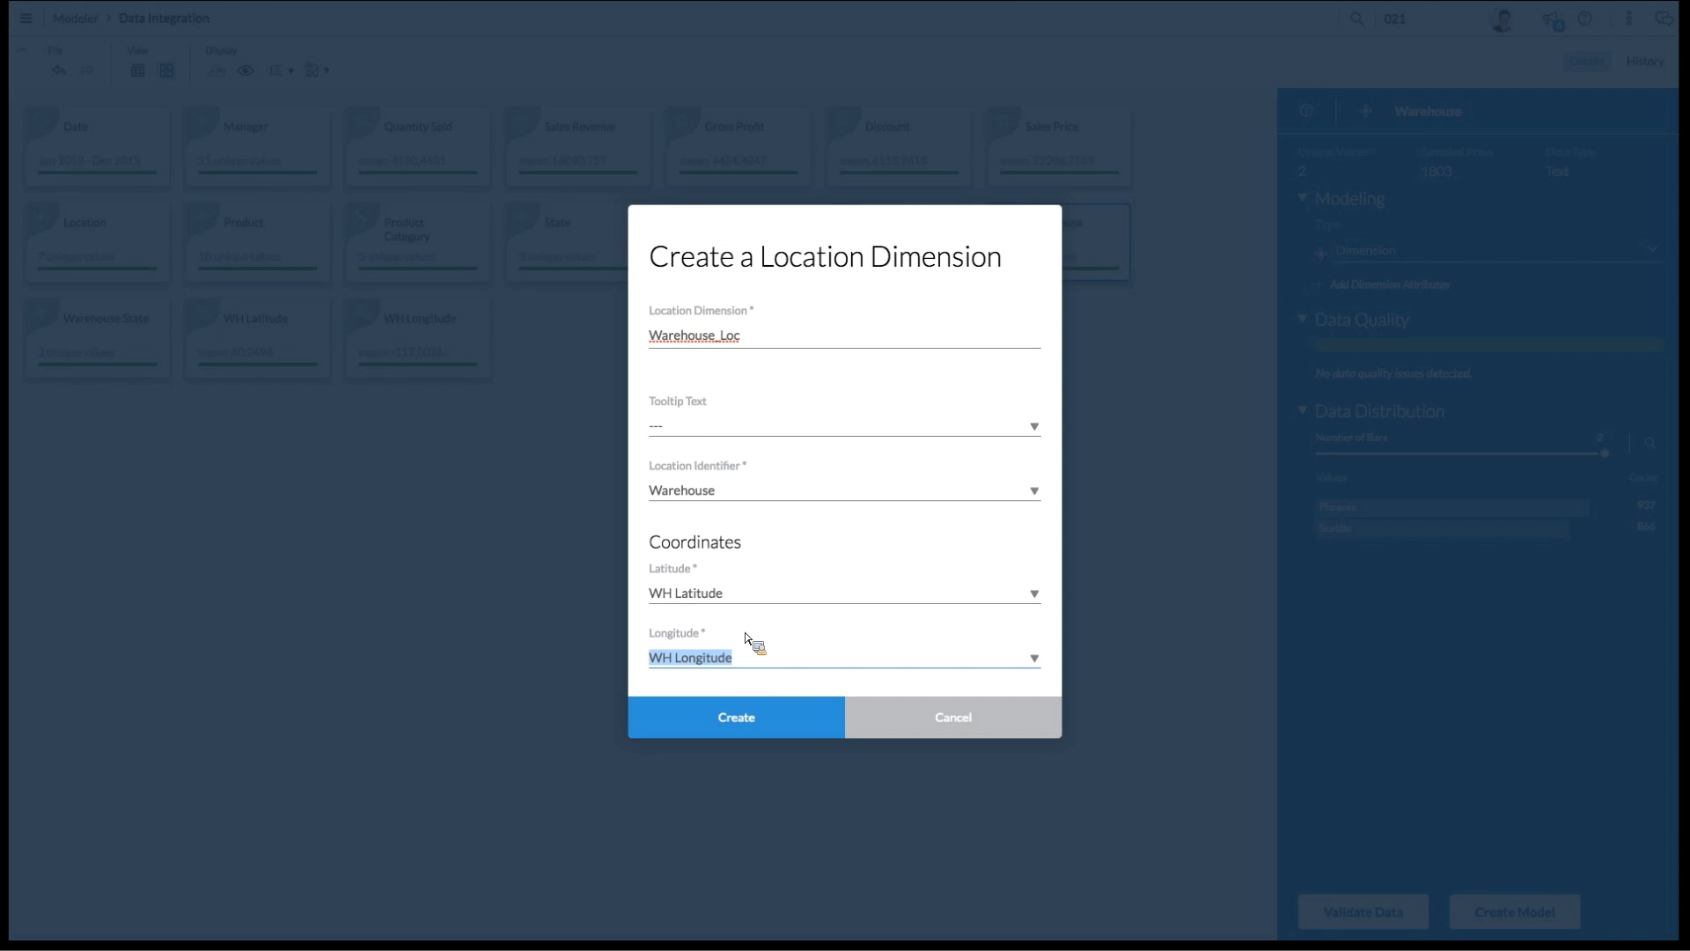
left_click(752, 723)
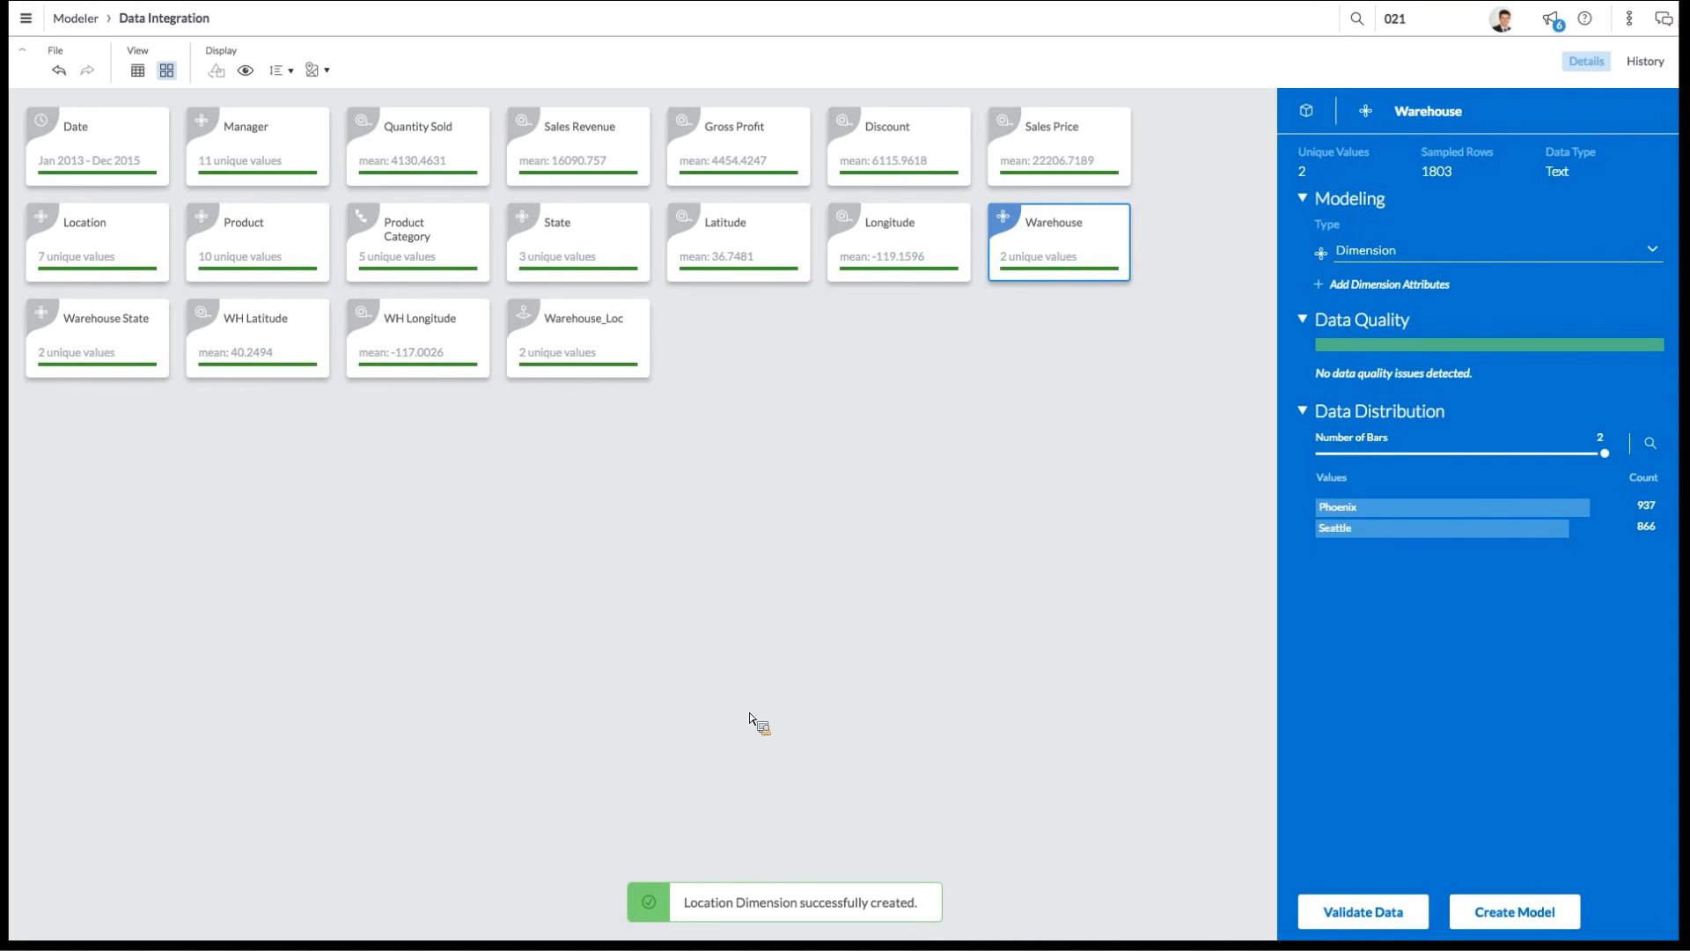
left_click(557, 333)
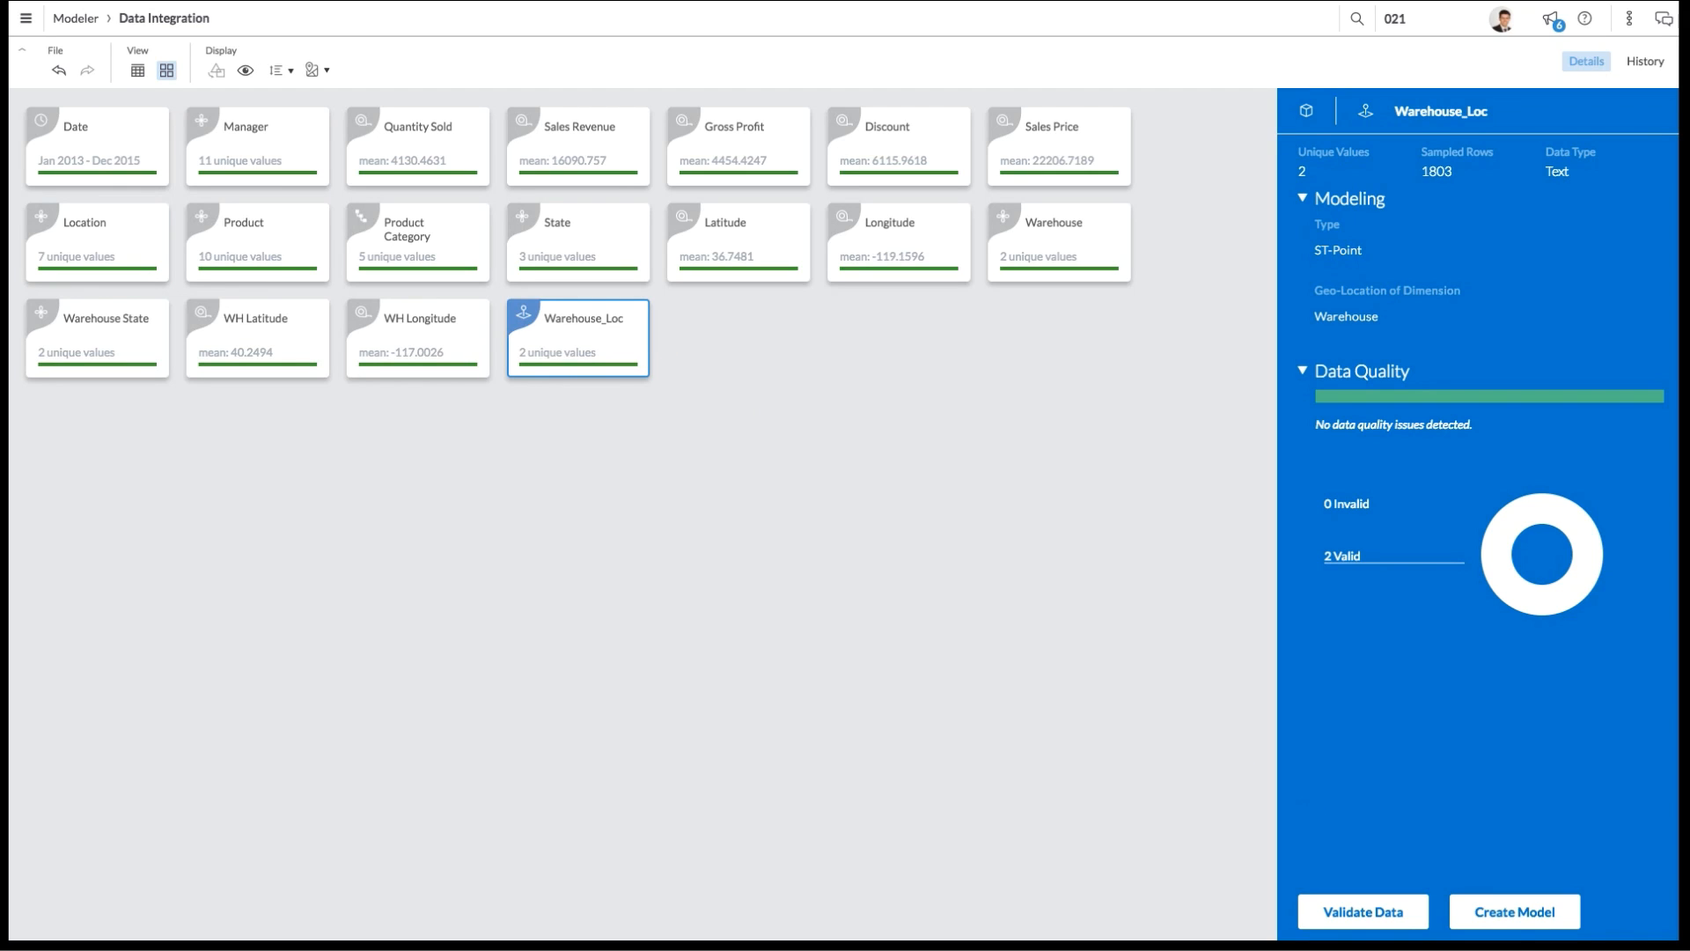
Step: Create the Drinks_Sales_Data model from the prepared data and open its Product dimension
left_click(1528, 917)
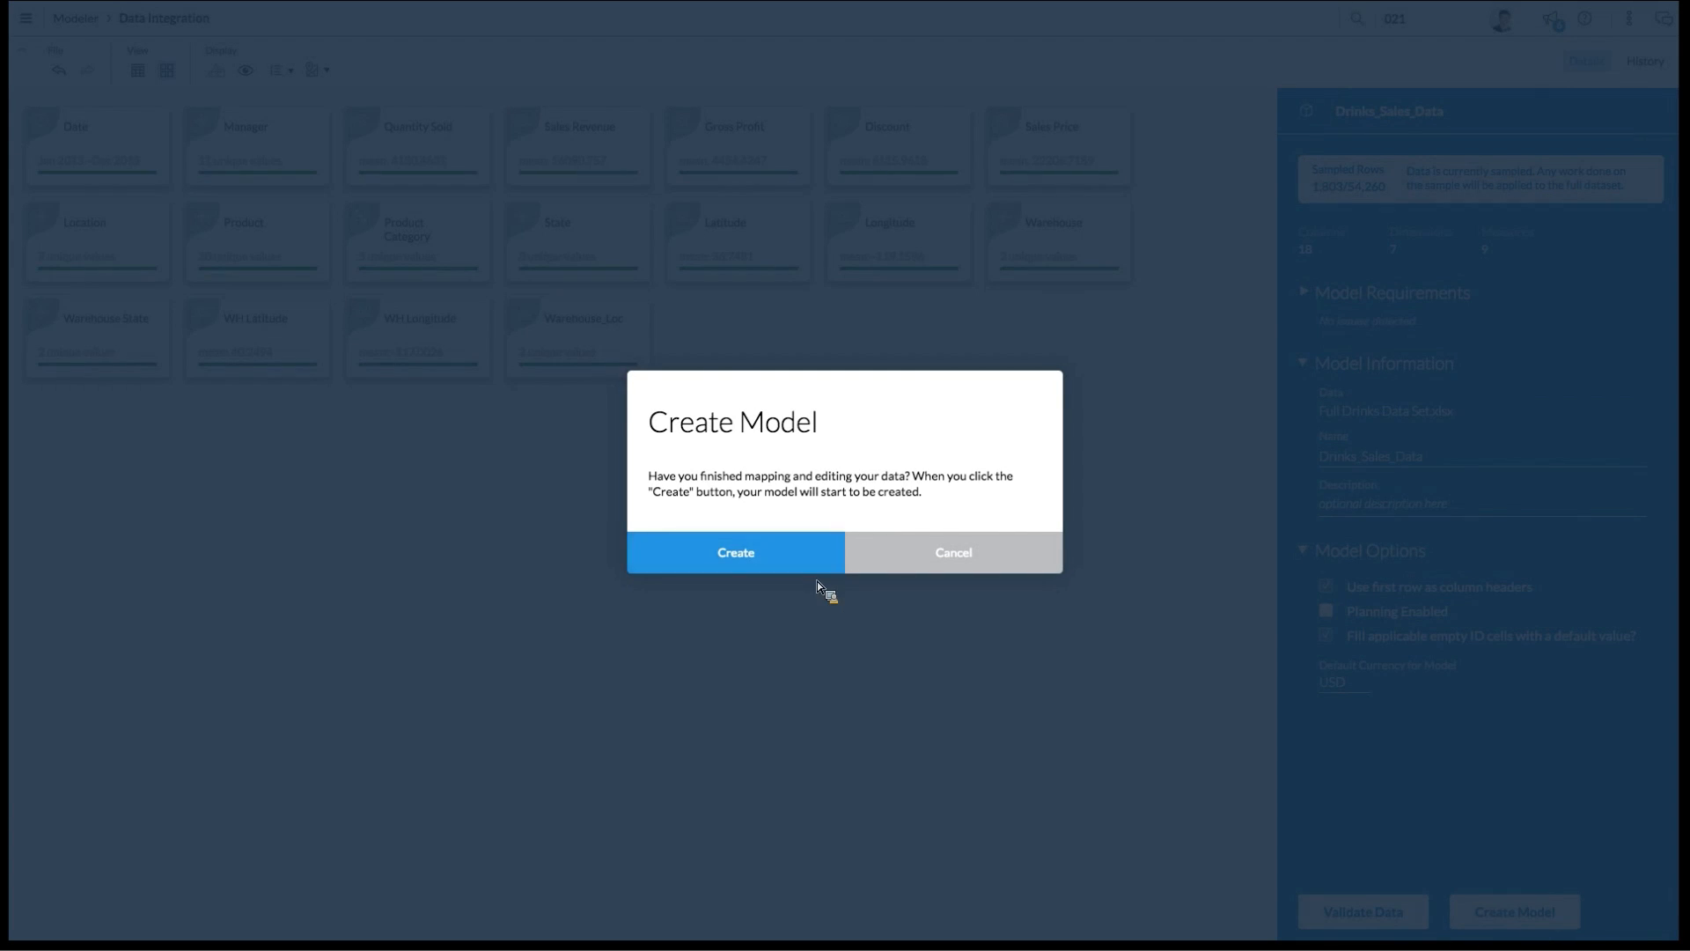
left_click(770, 557)
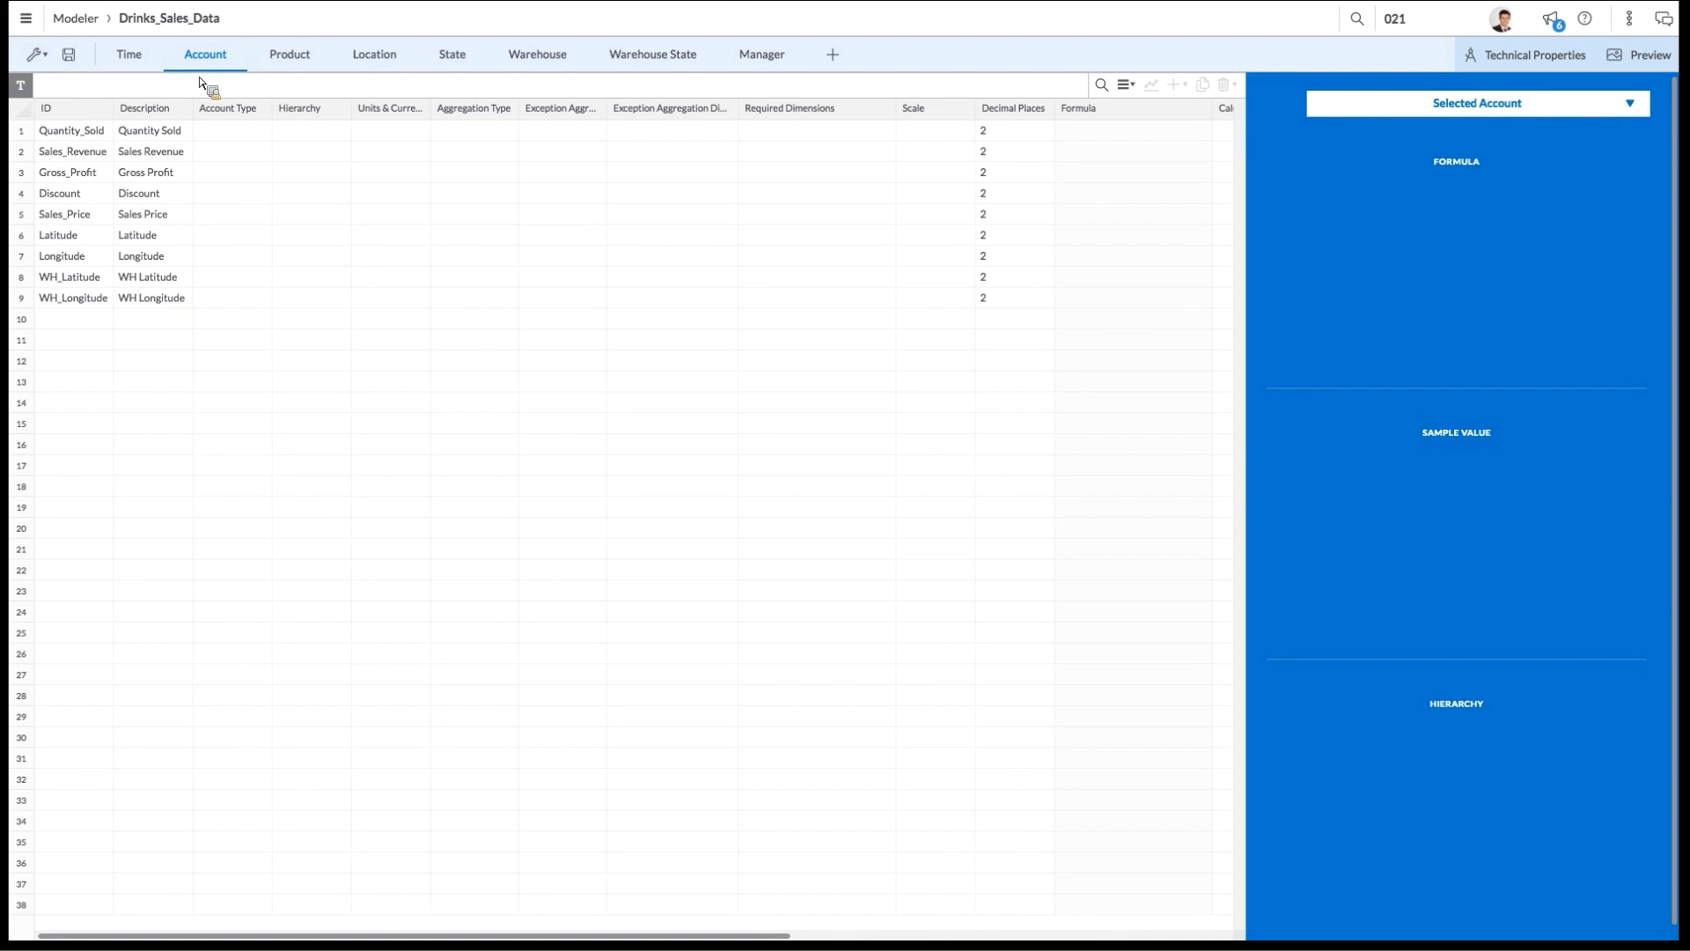
left_click(294, 60)
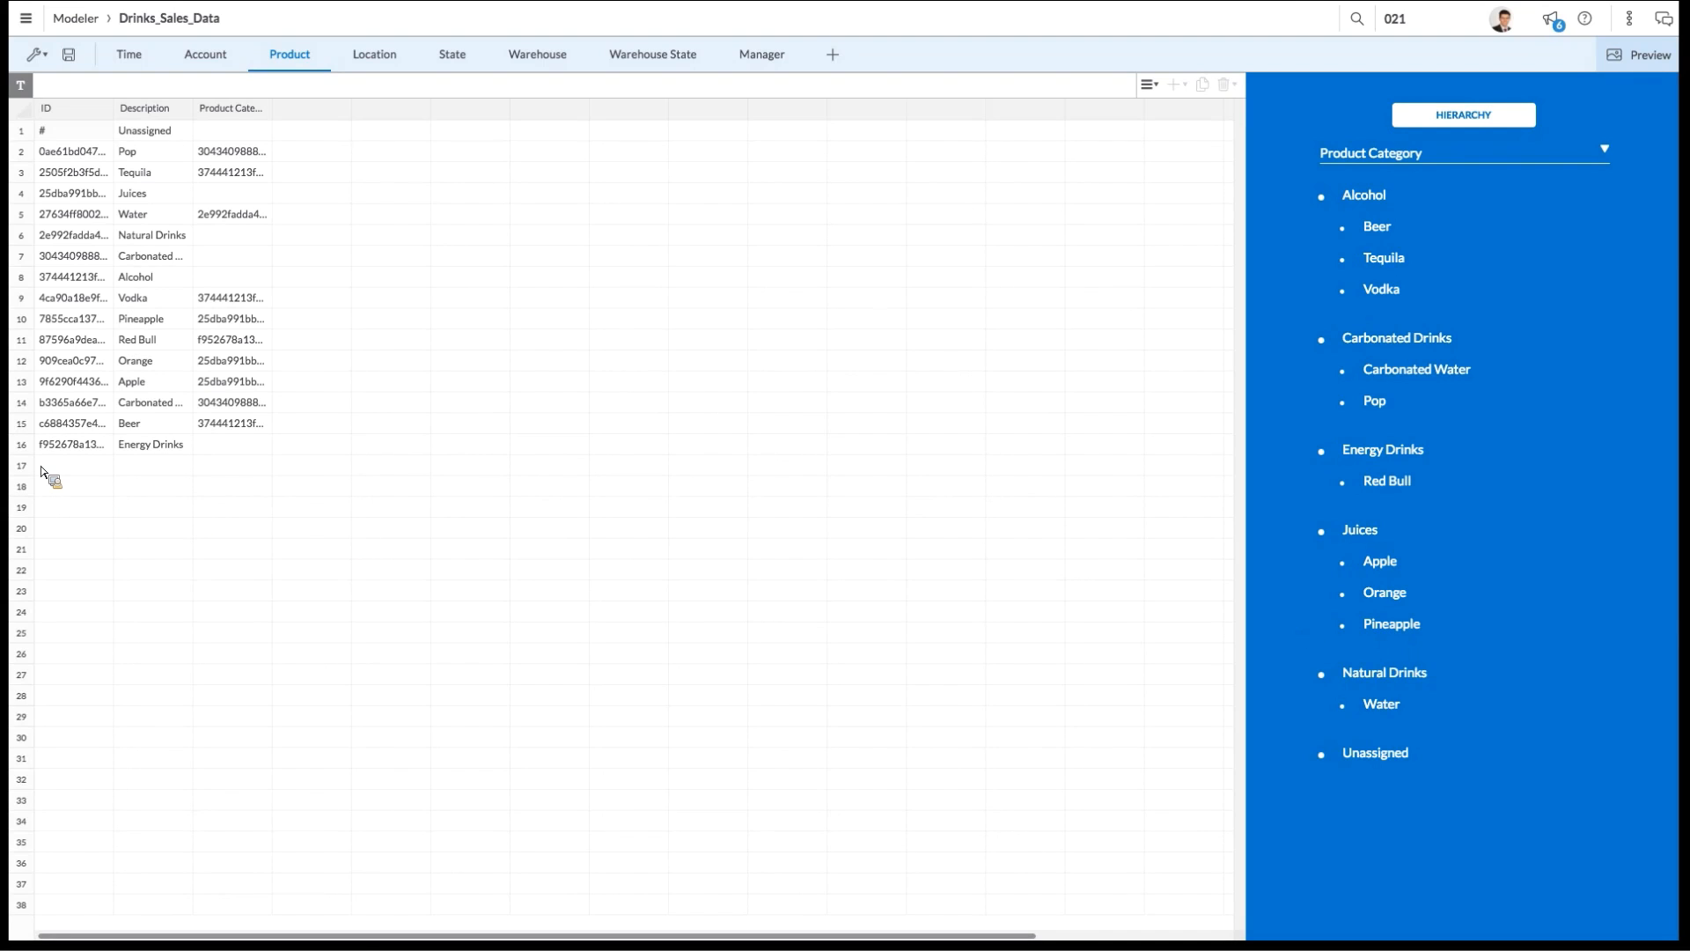
Step: Add a product member with ID na and description Wine, and place it under Alcohol in the Product Category hierarchy
left_click(68, 474)
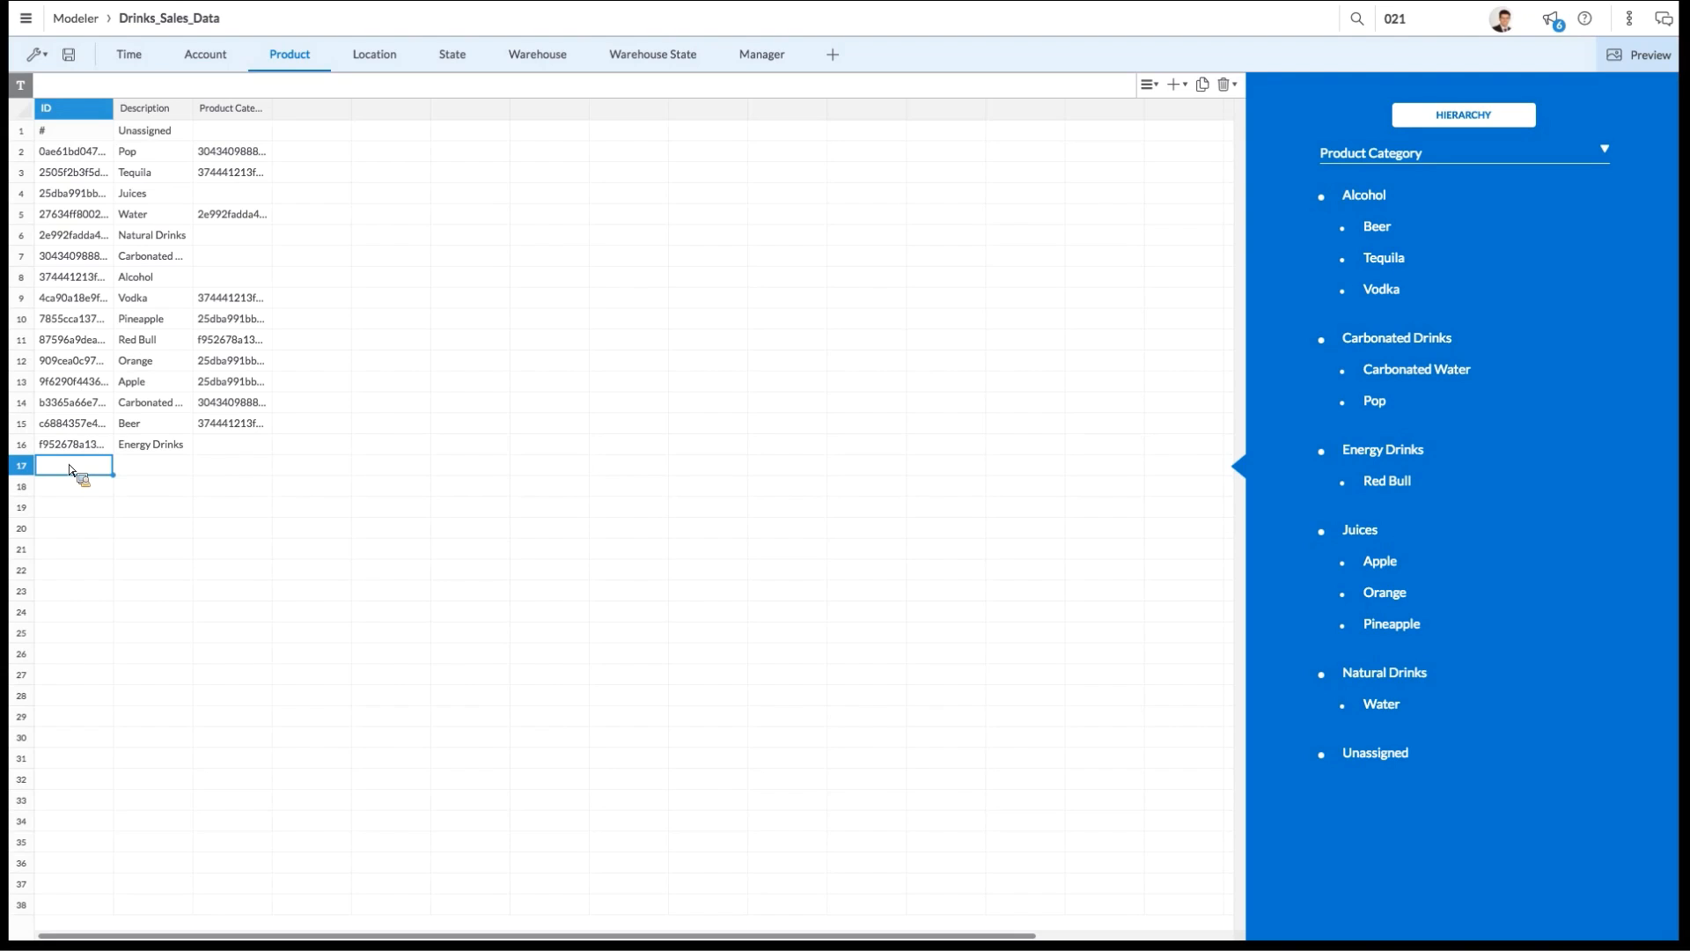
type("na")
key("Tab")
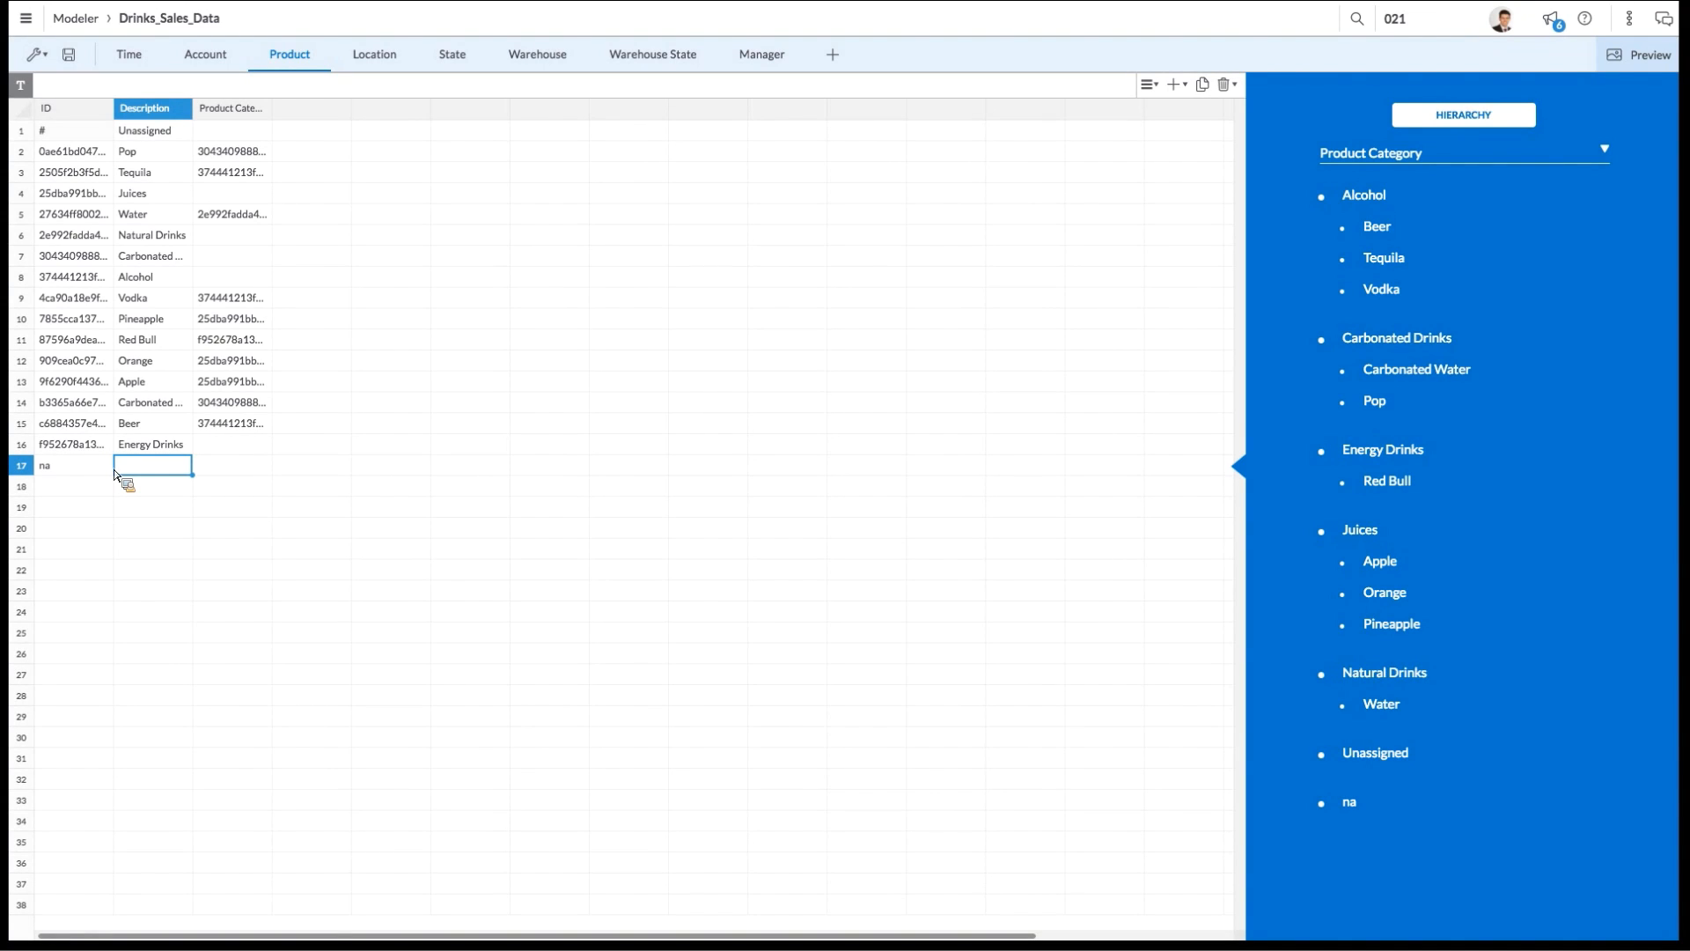
type("Wine")
left_click(173, 503)
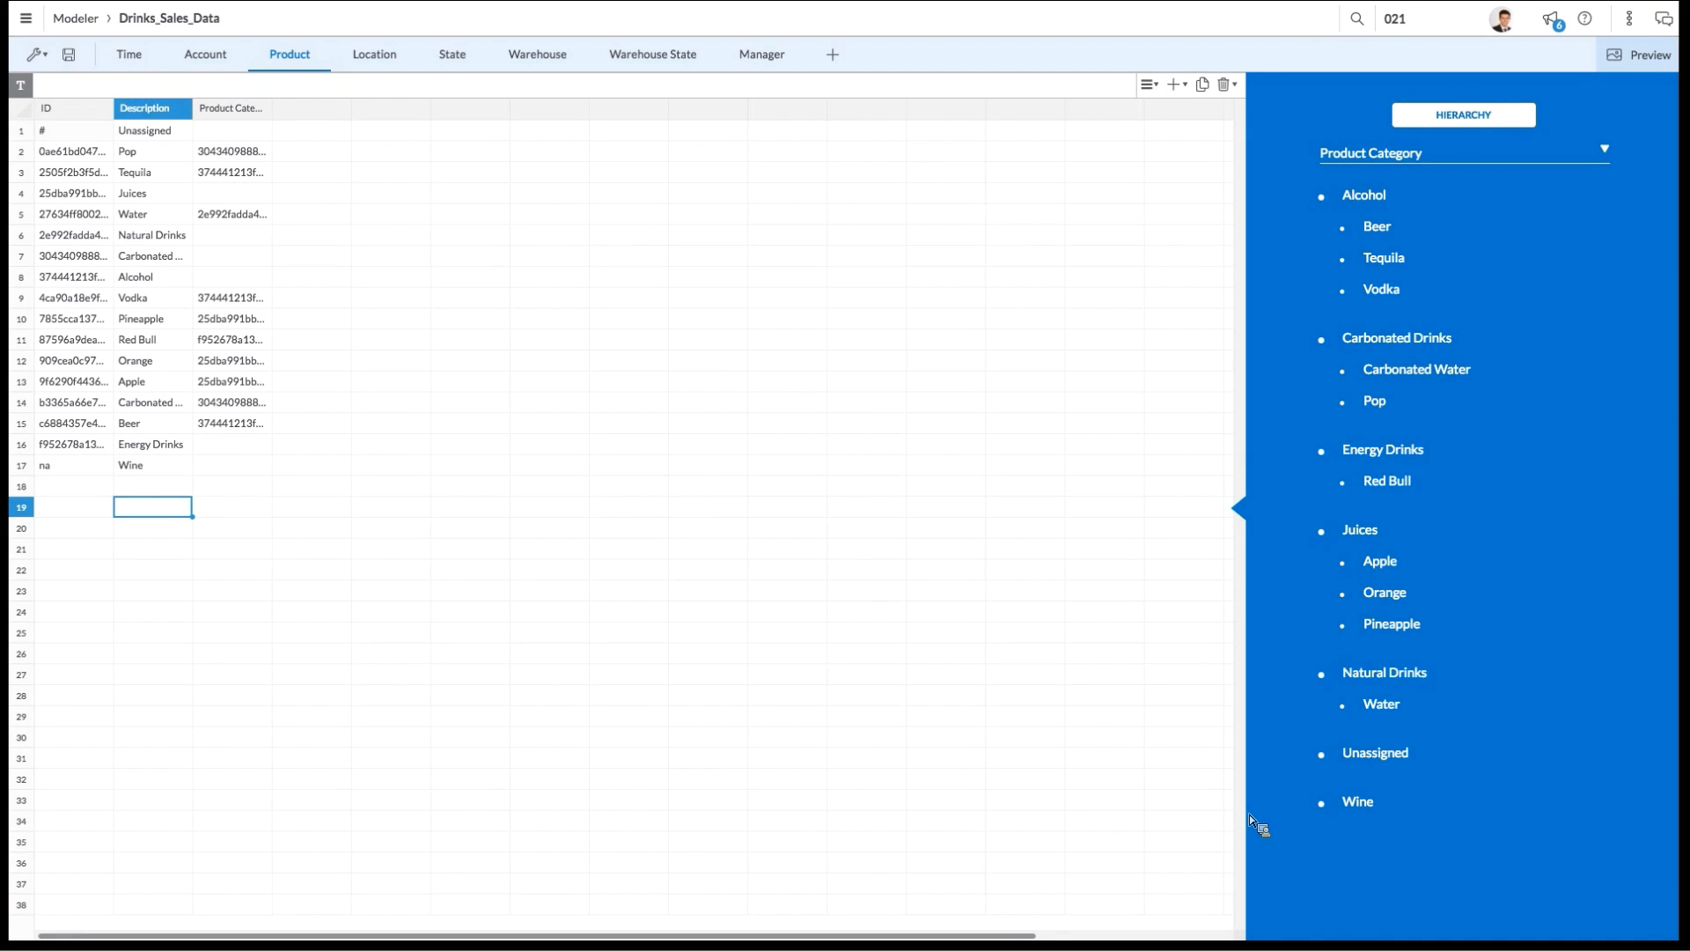
left_click_drag(1365, 806, 1392, 201)
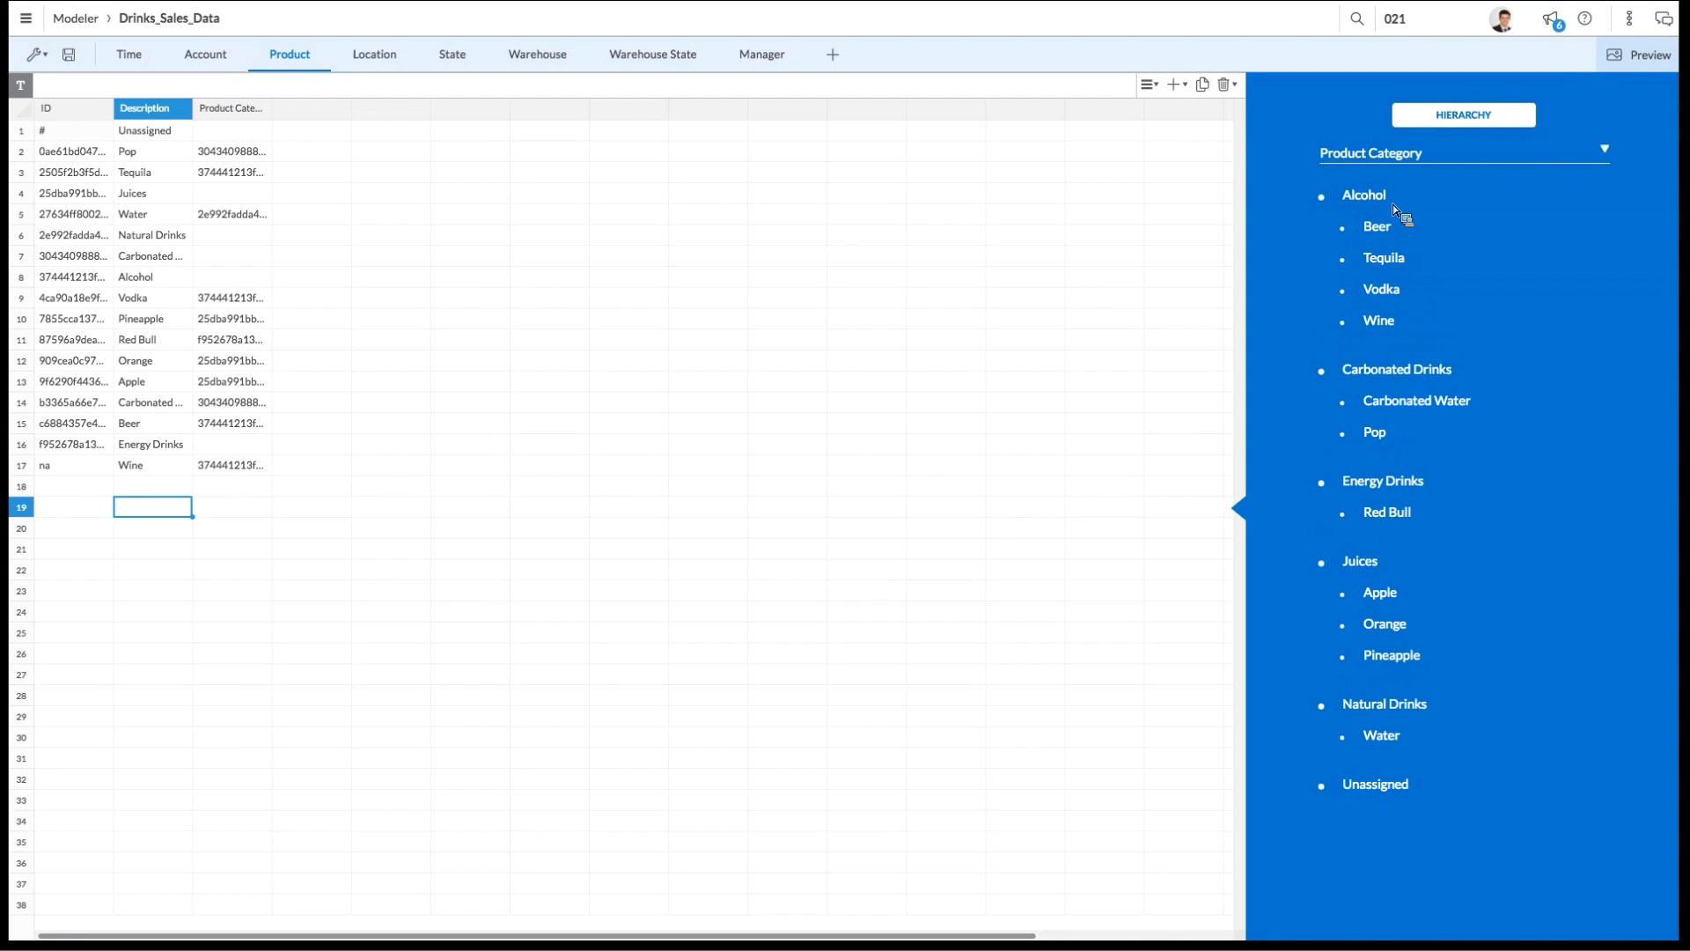
Step: Try nesting Vodka under Tequila in the Product Category hierarchy, and move it back directly under Alcohol
left_click_drag(1375, 434, 1412, 283)
left_click_drag(1403, 435, 1394, 375)
left_click_drag(1386, 287, 1412, 253)
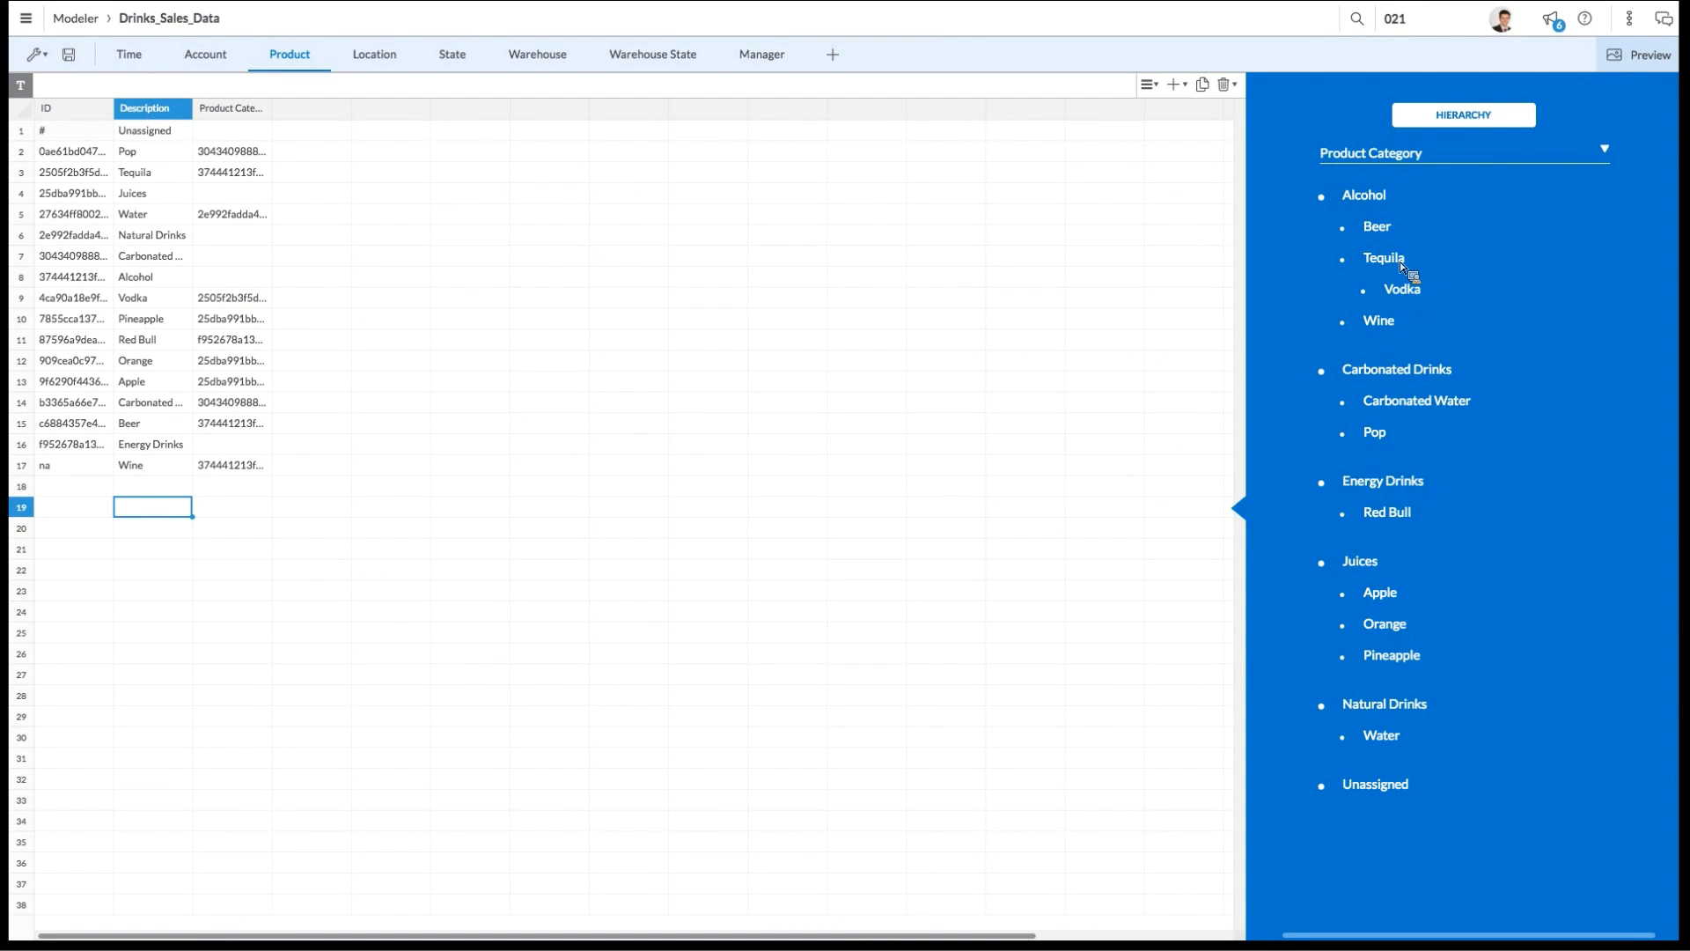
left_click_drag(1404, 288, 1380, 196)
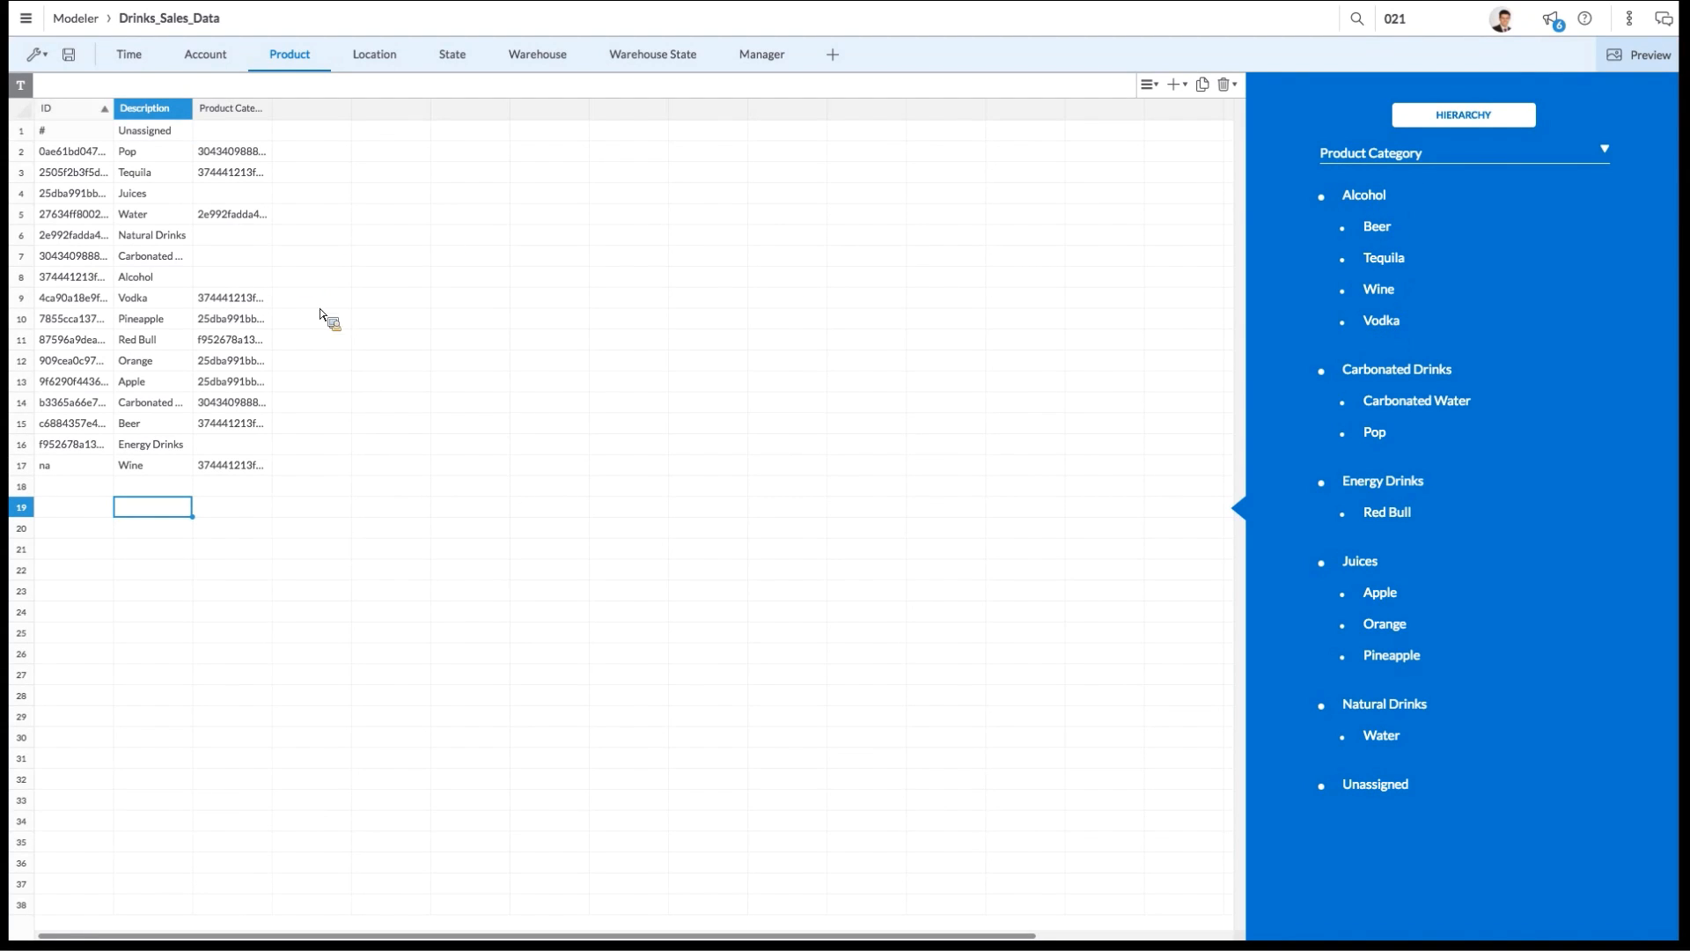
Step: Save the Drinks_Sales_Data model and create a new story
left_click(69, 56)
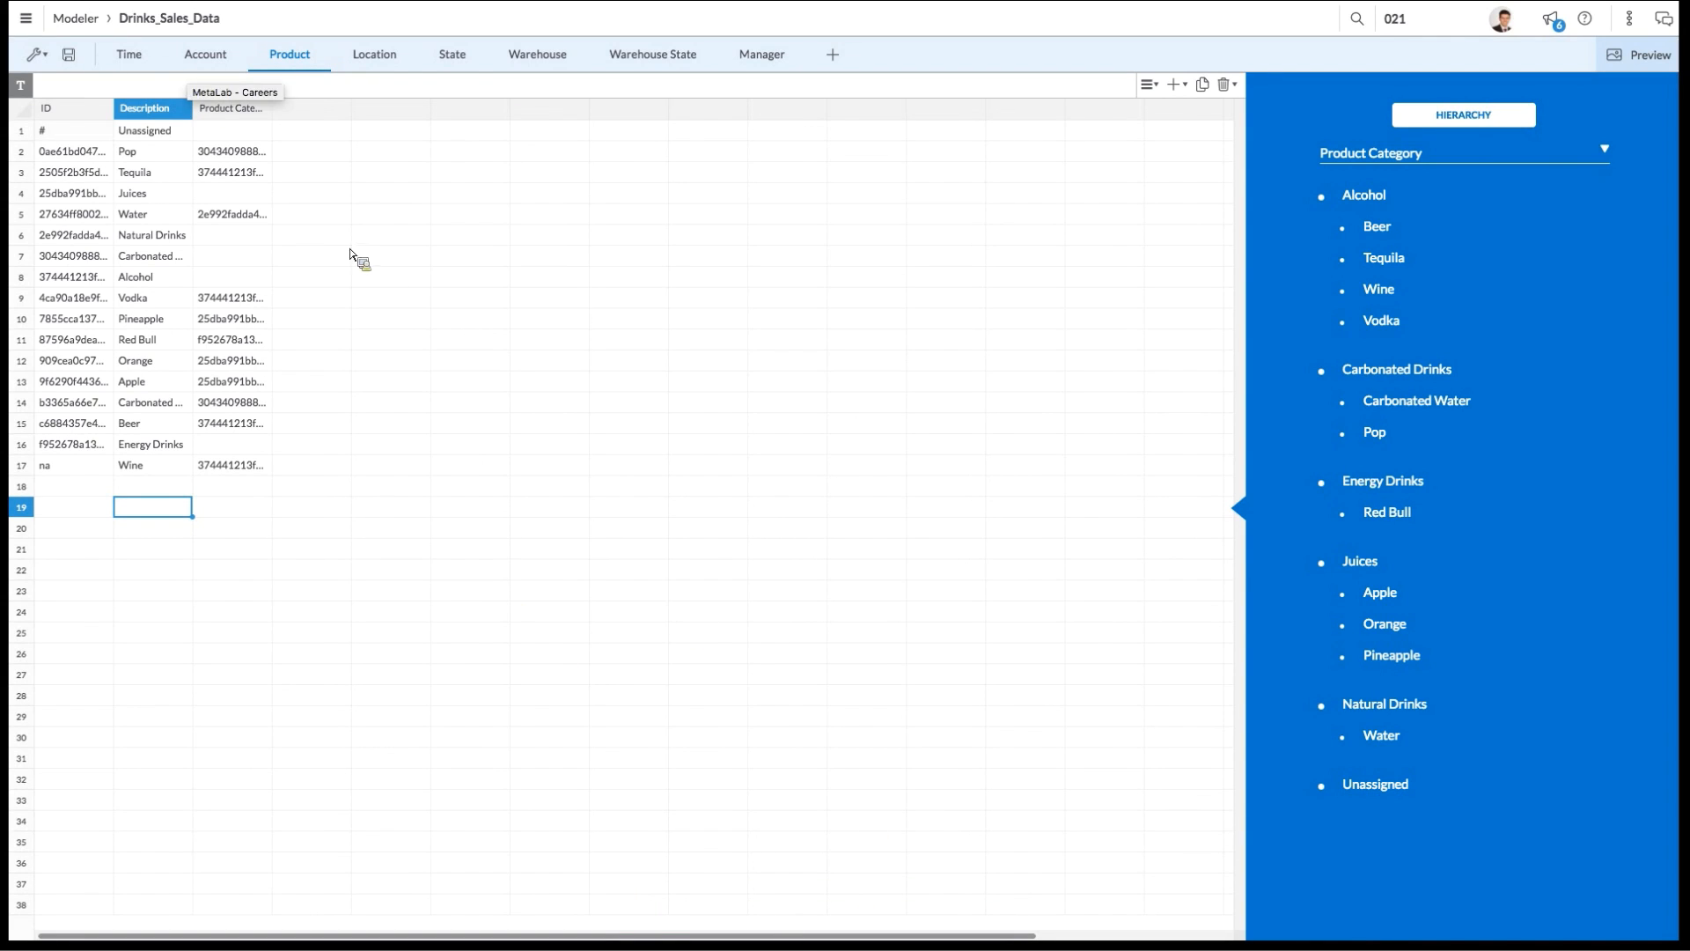
left_click(25, 18)
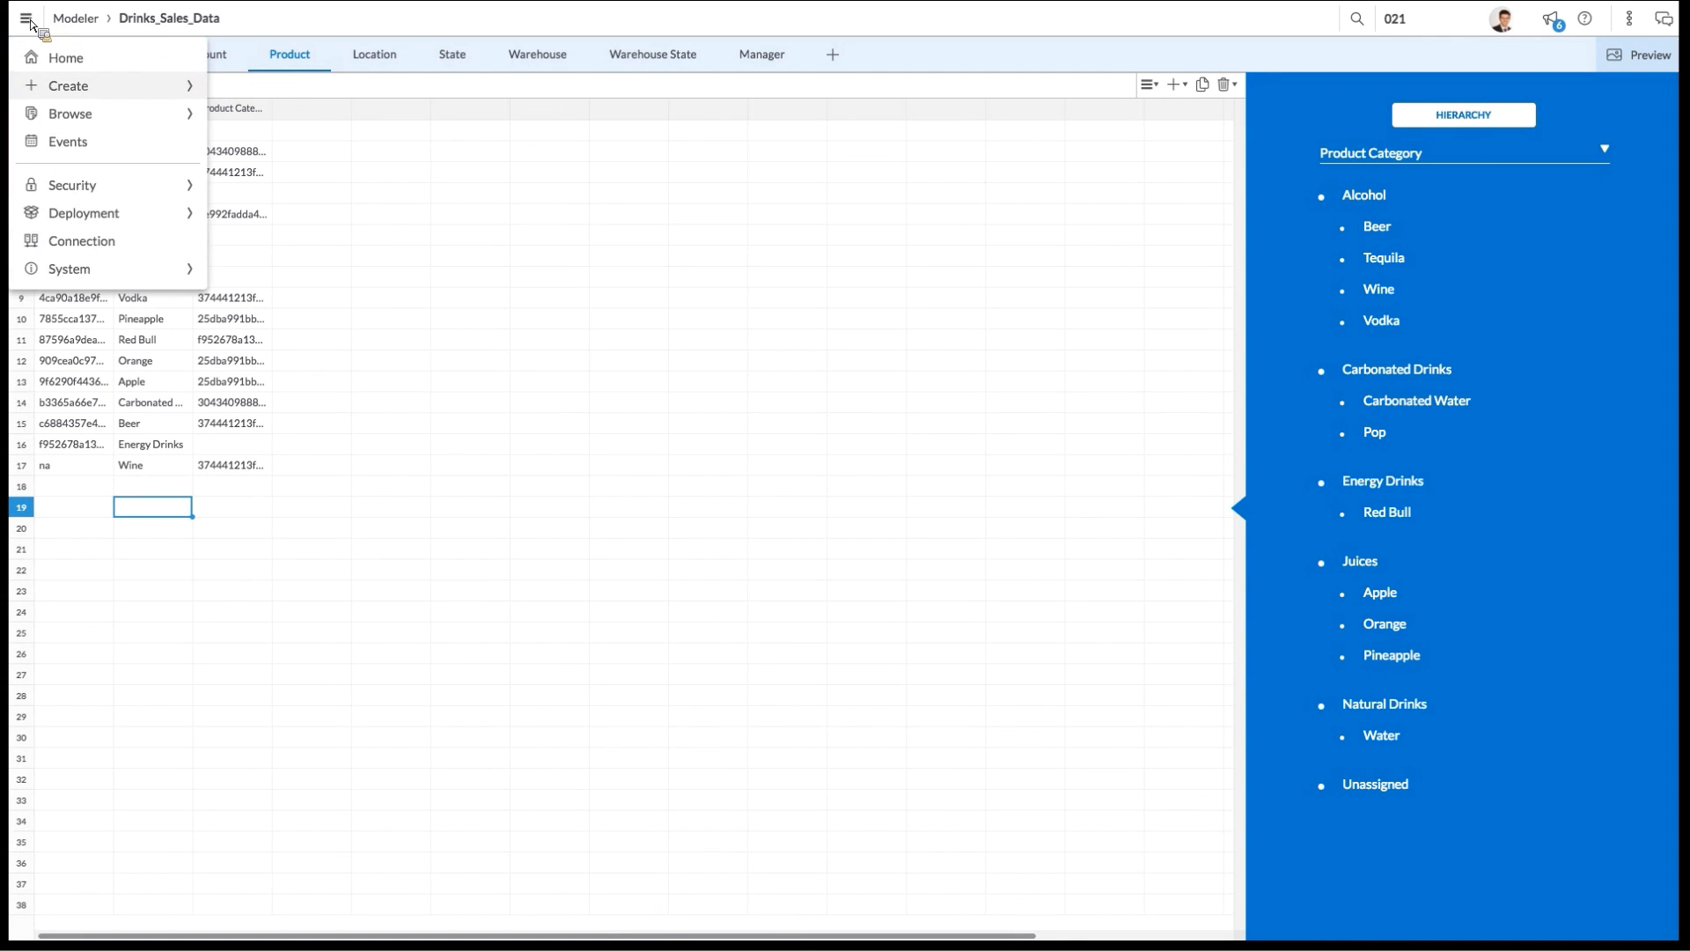
mouse_move(92, 86)
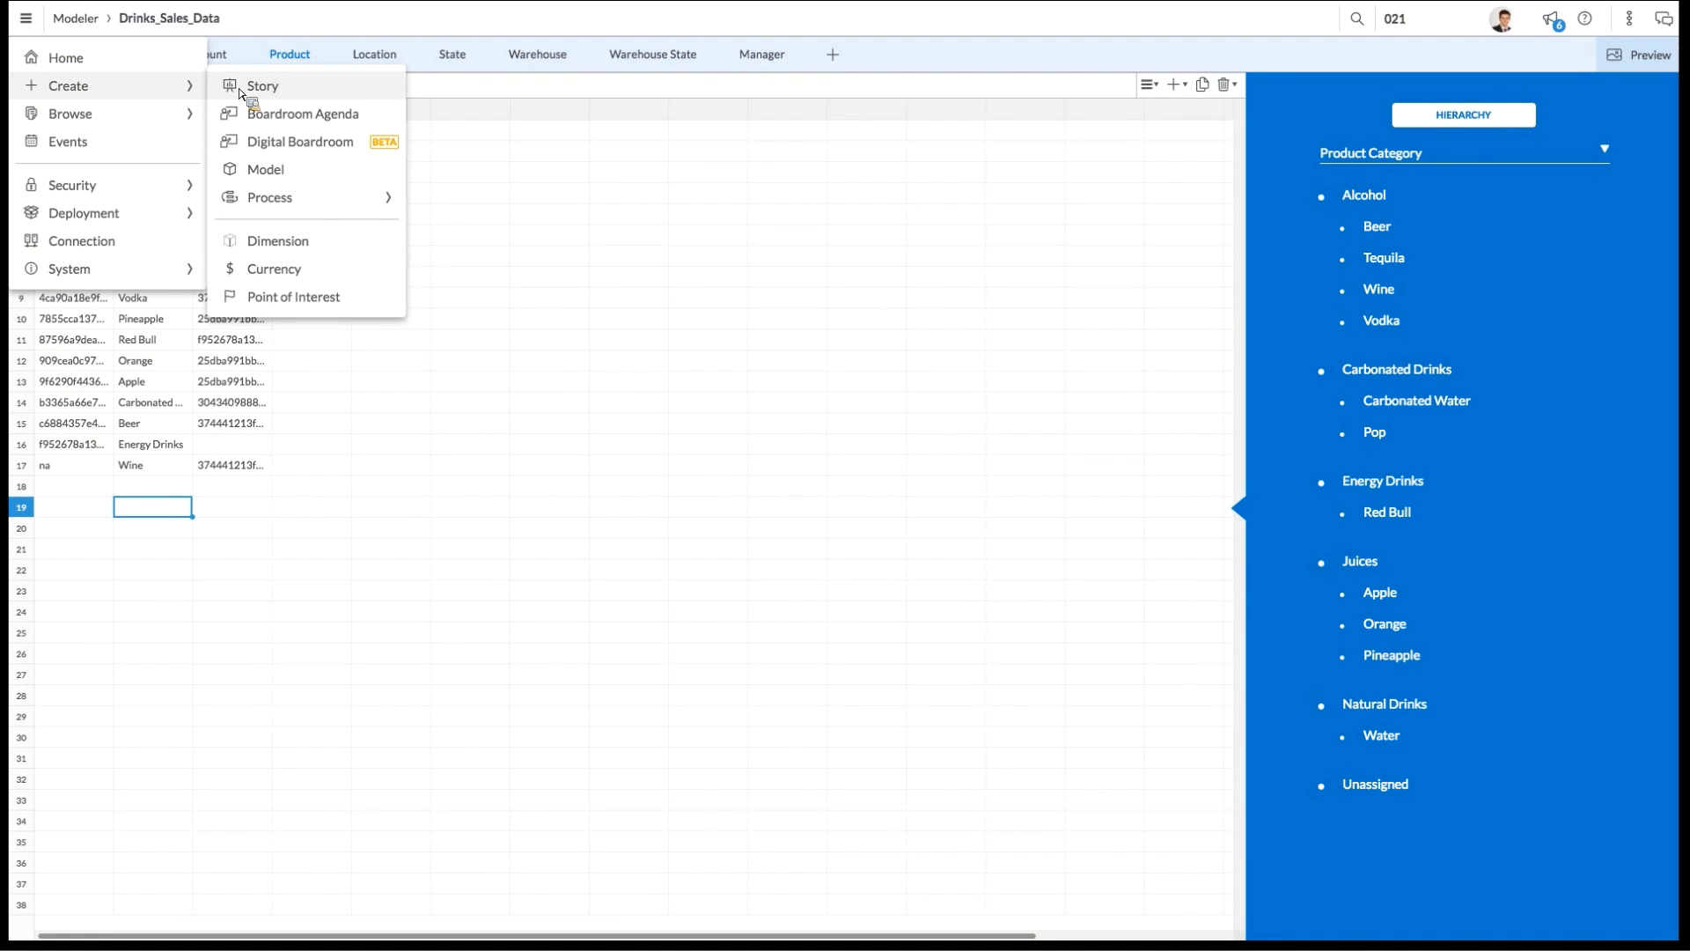
left_click(29, 21)
left_click(33, 26)
left_click(54, 51)
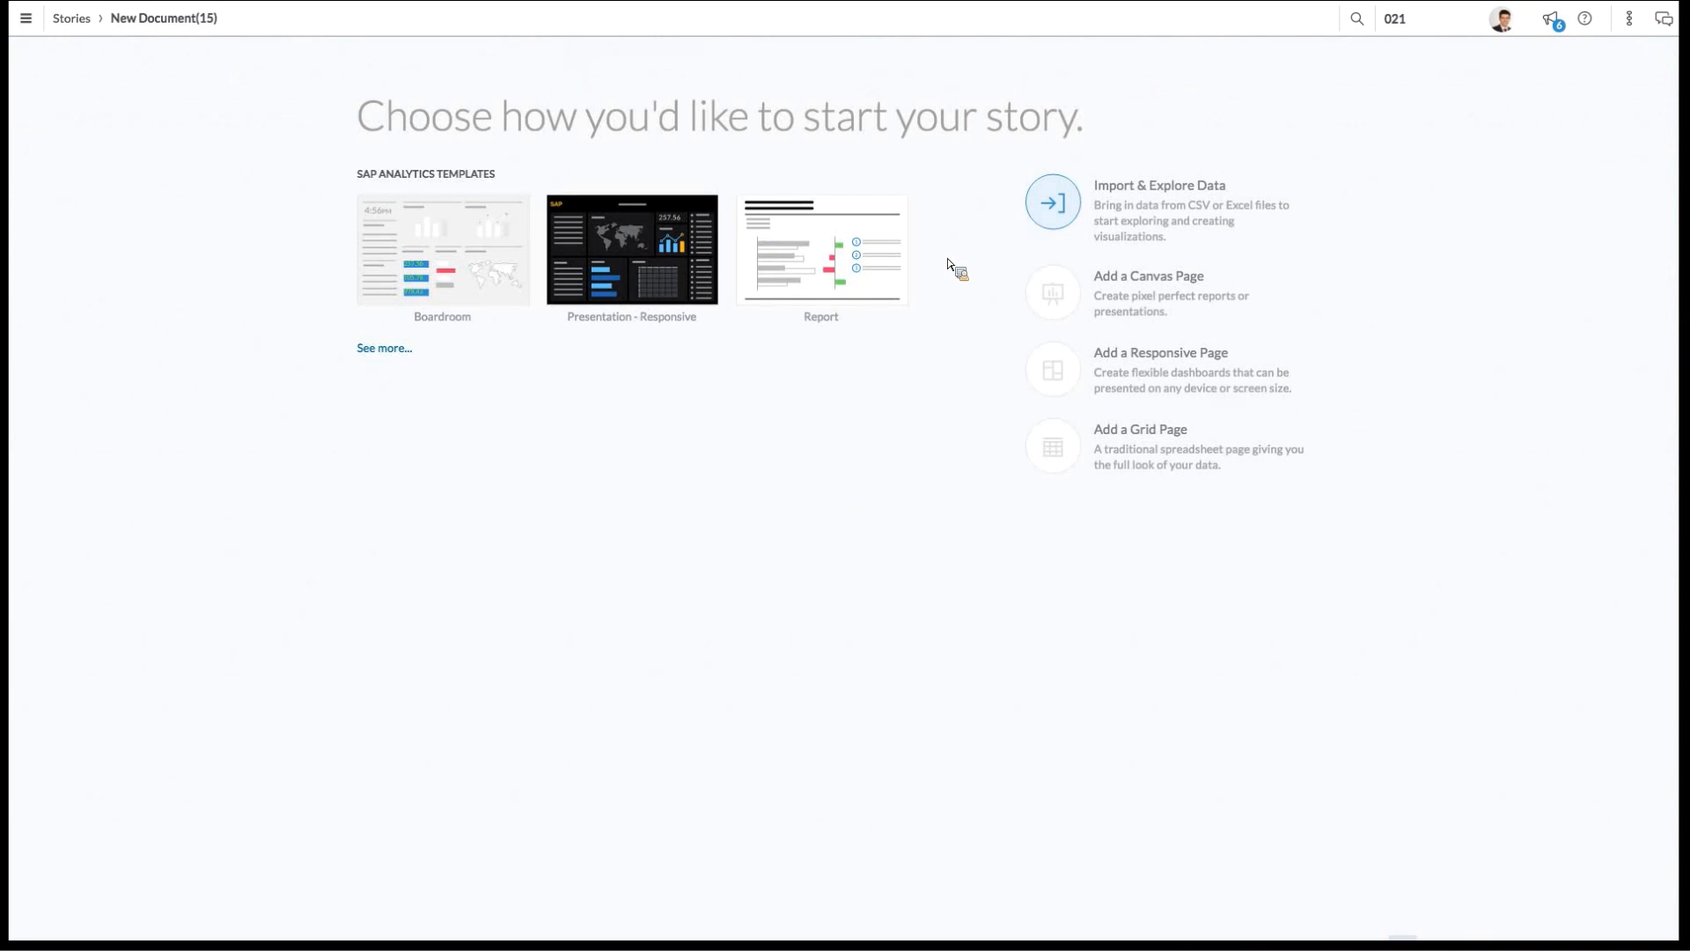
Step: Start the story by exploring existing data, using the Drinks_Sales_Data model as the source
left_click(1051, 202)
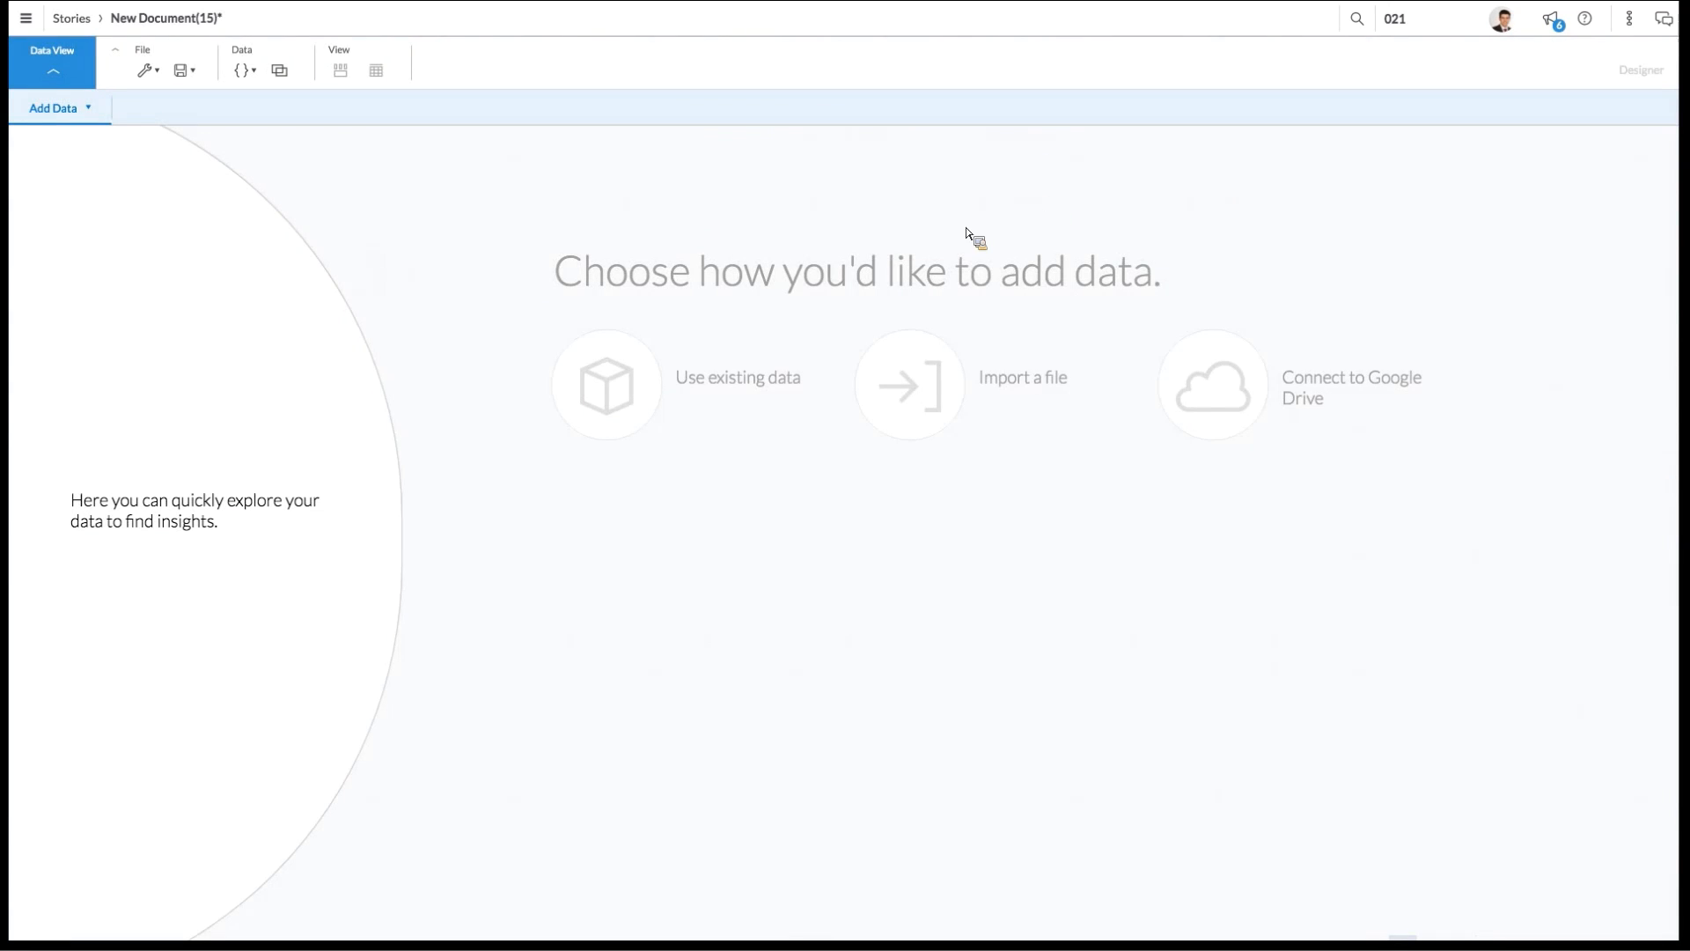
left_click(614, 367)
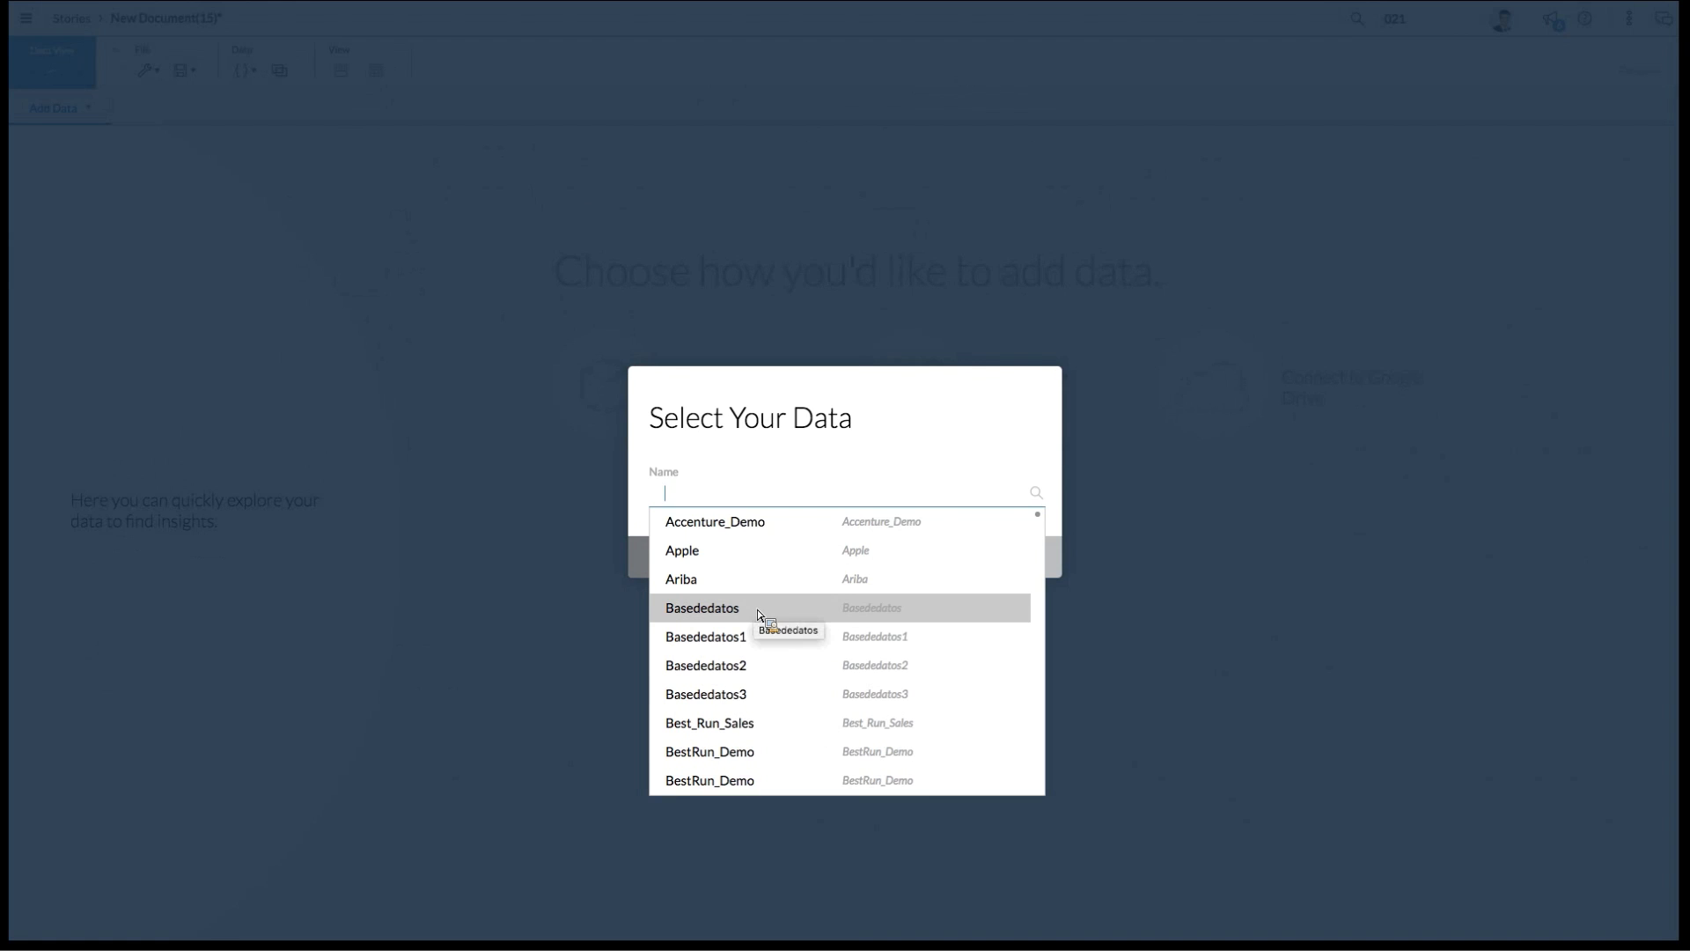
type("drink")
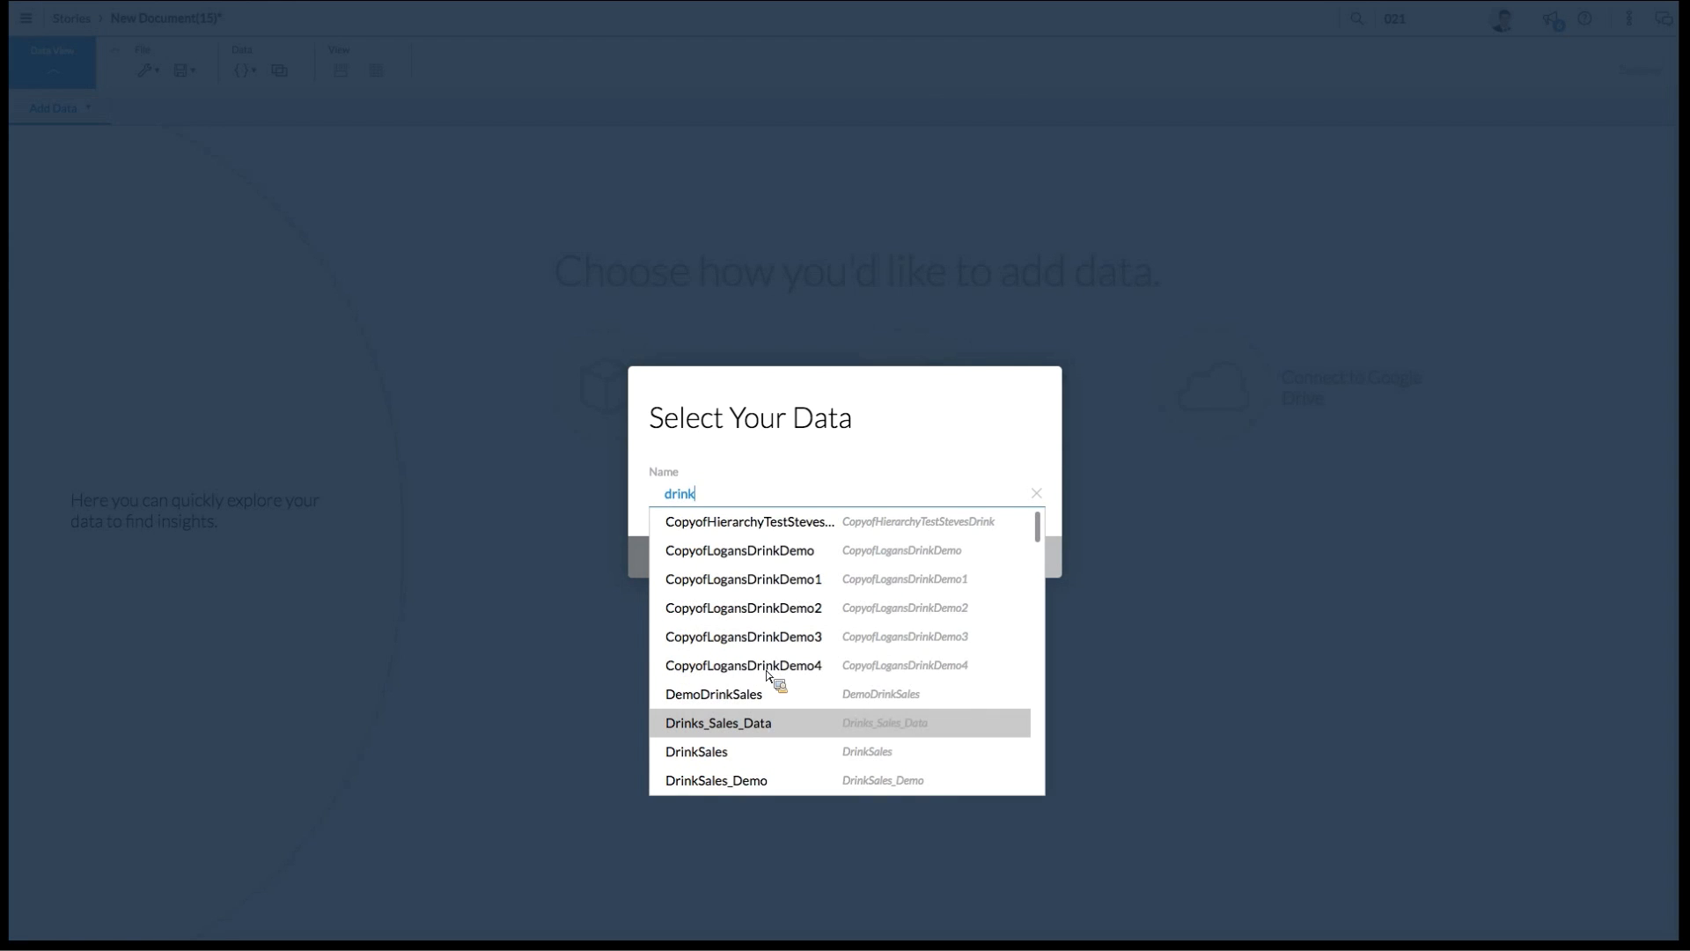
left_click(795, 725)
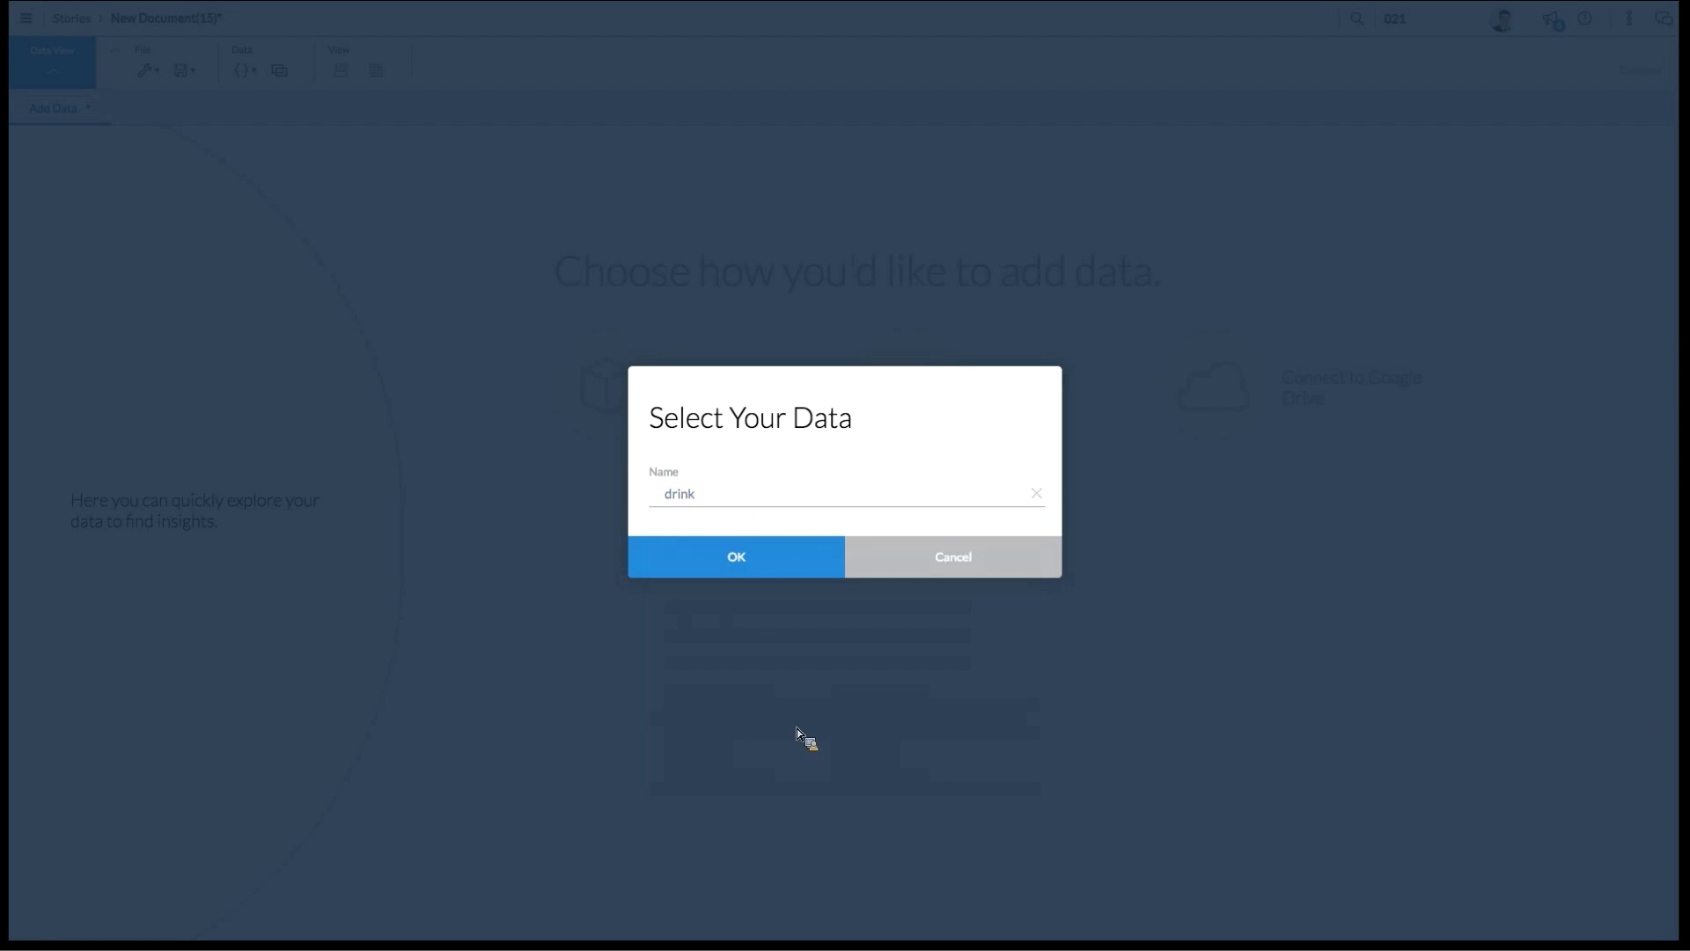
left_click(753, 562)
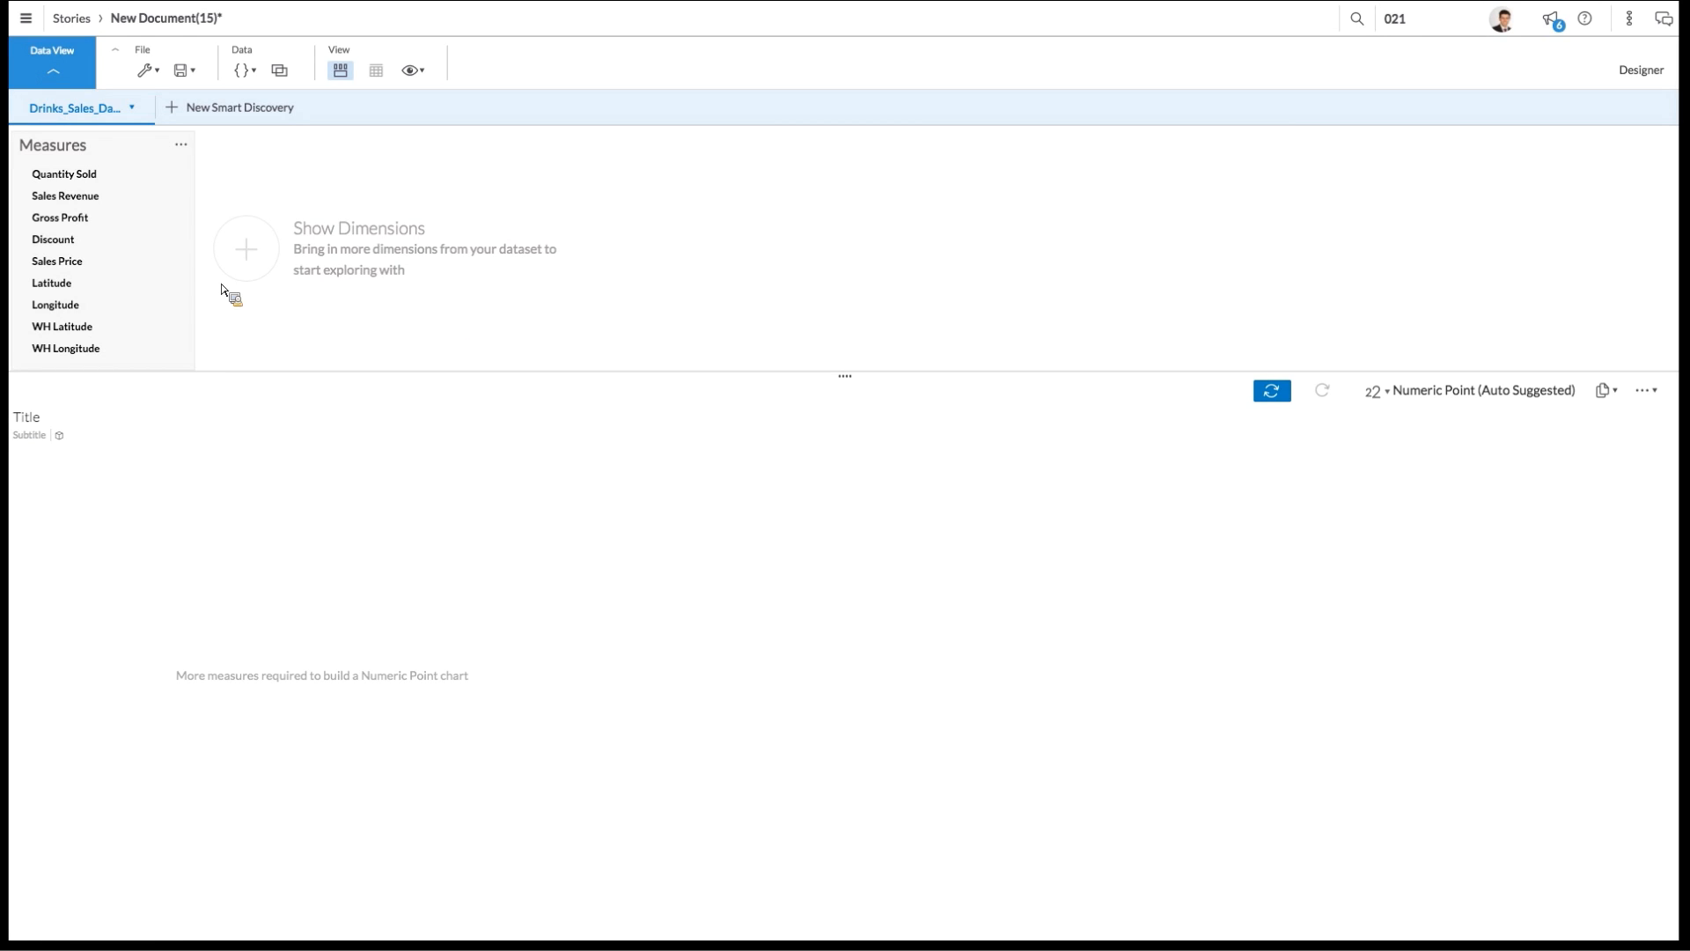
Step: Select the Sales Revenue measure and show all dimensions of the dataset for exploration
left_click(113, 202)
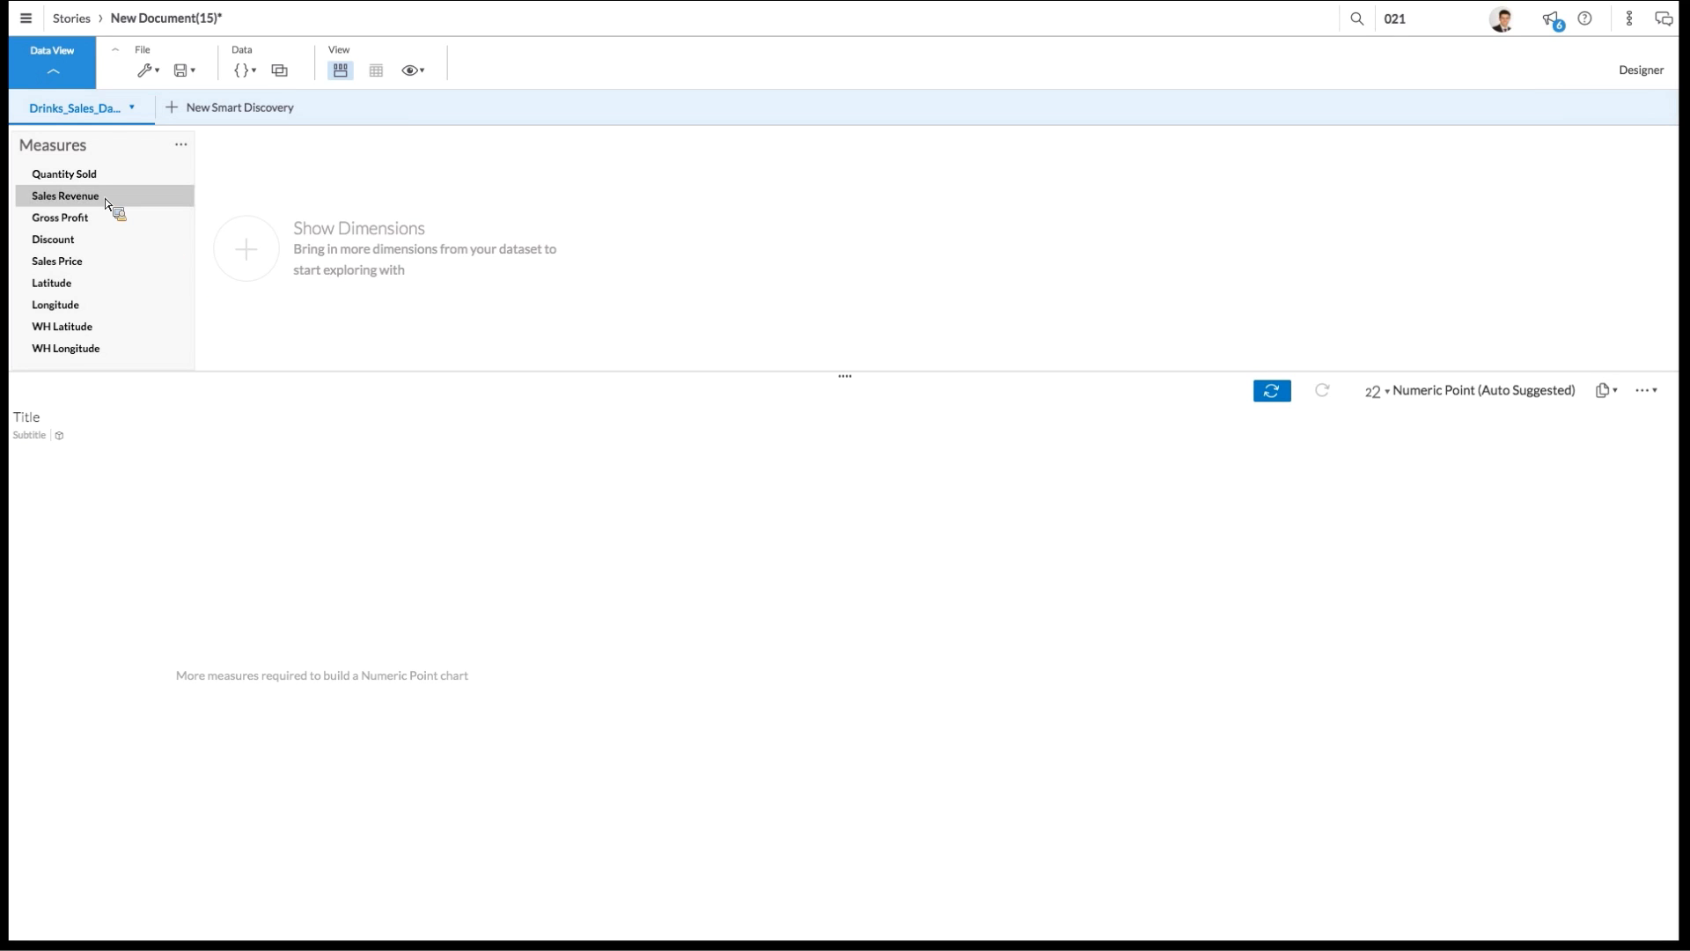
left_click(238, 256)
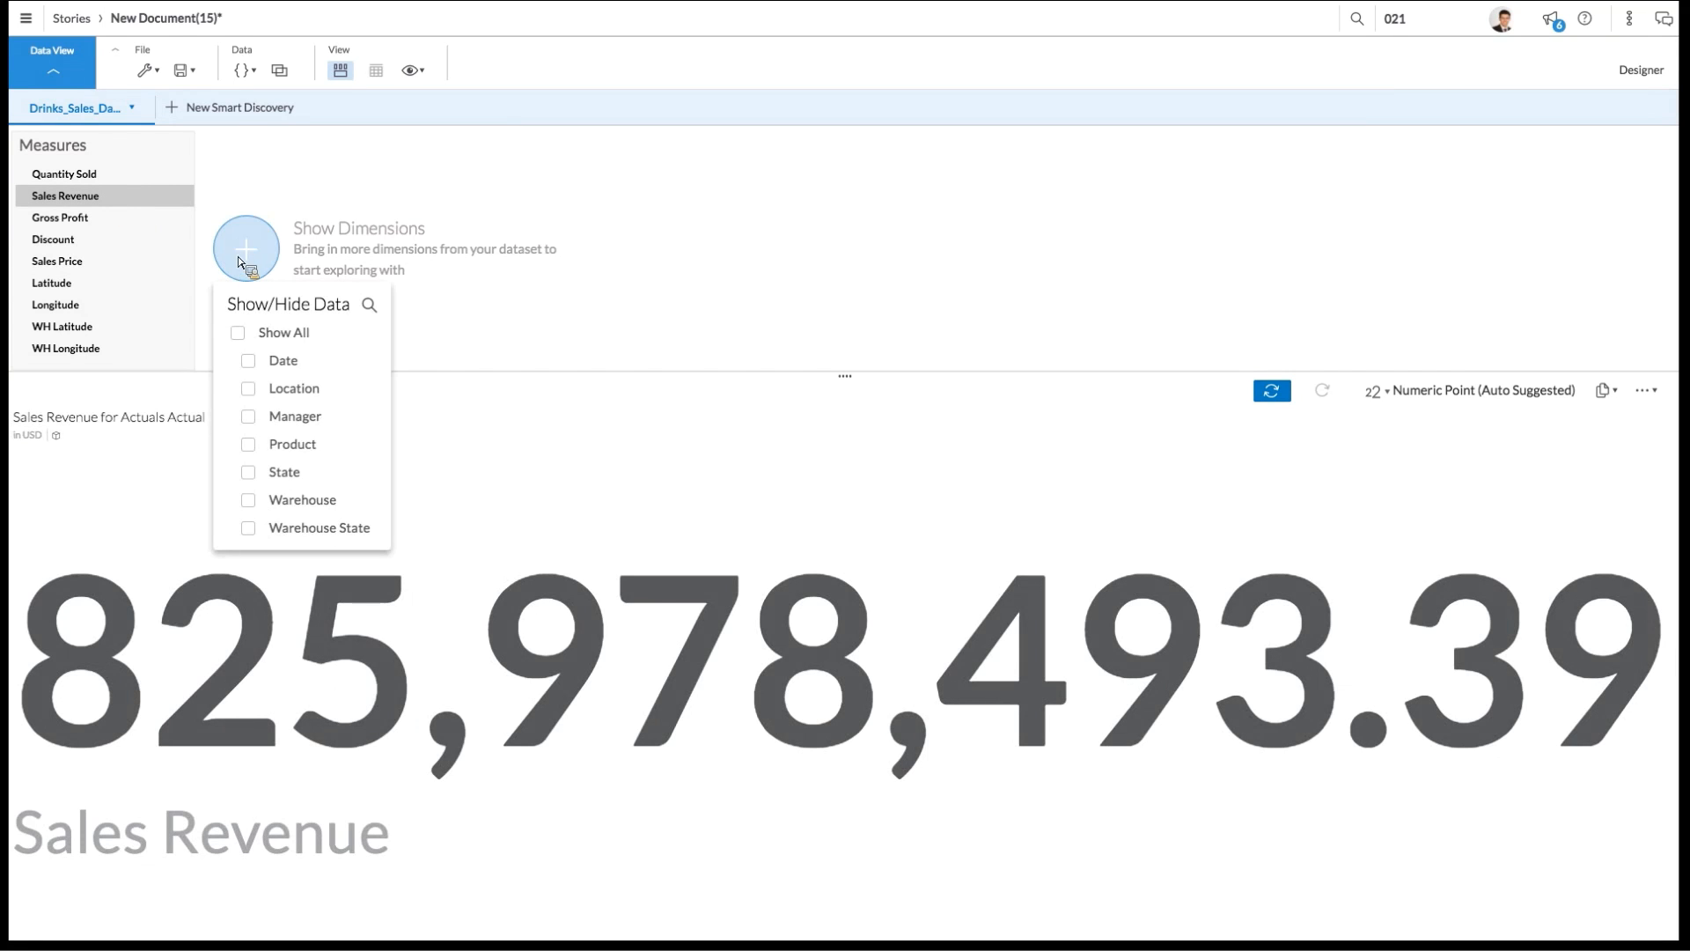
left_click(238, 333)
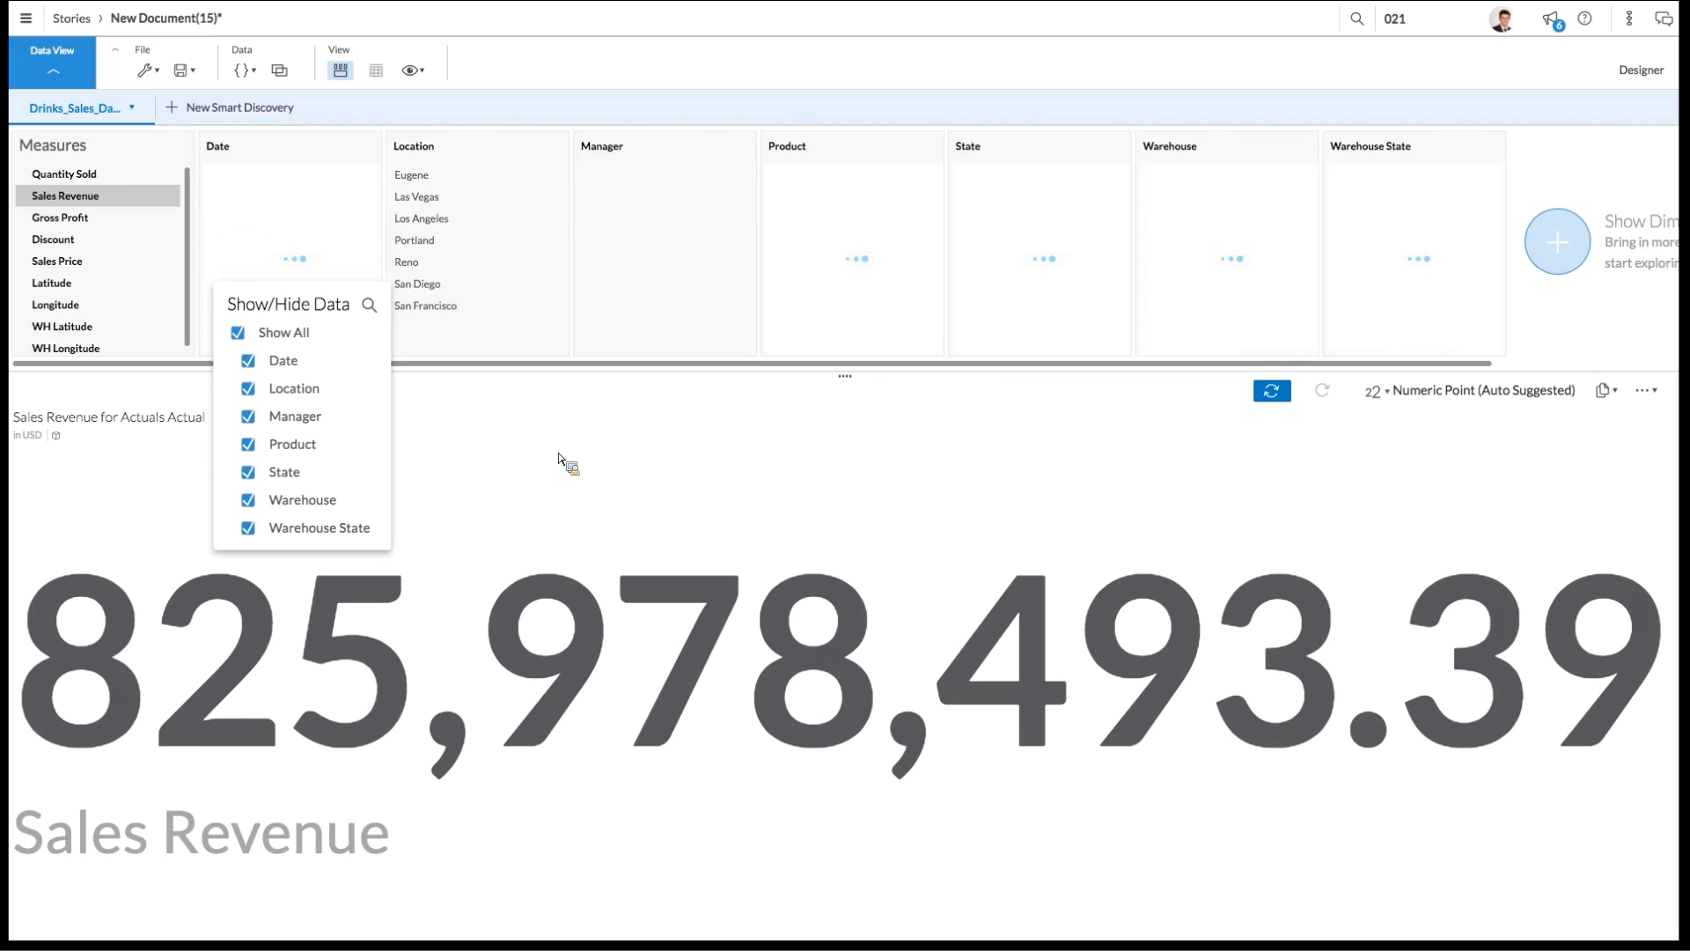
left_click(615, 471)
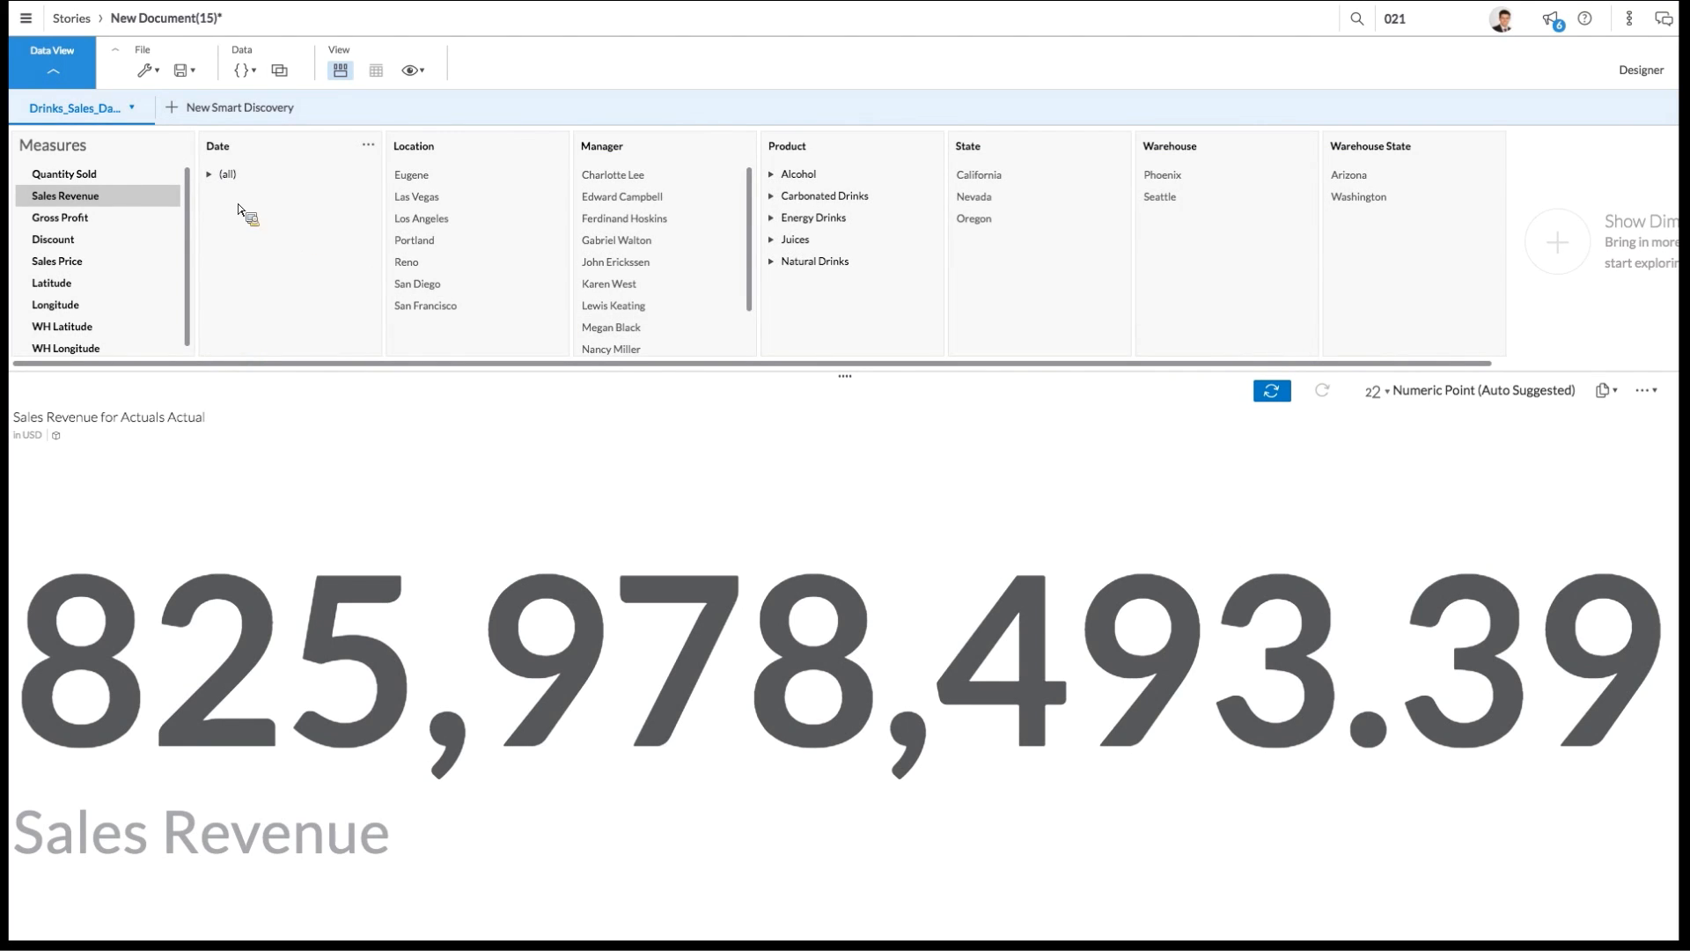
Step: Chart Sales Revenue by Date for 2013, 2014 and 2015, and inspect the calendar weeks within 2013
left_click(219, 176)
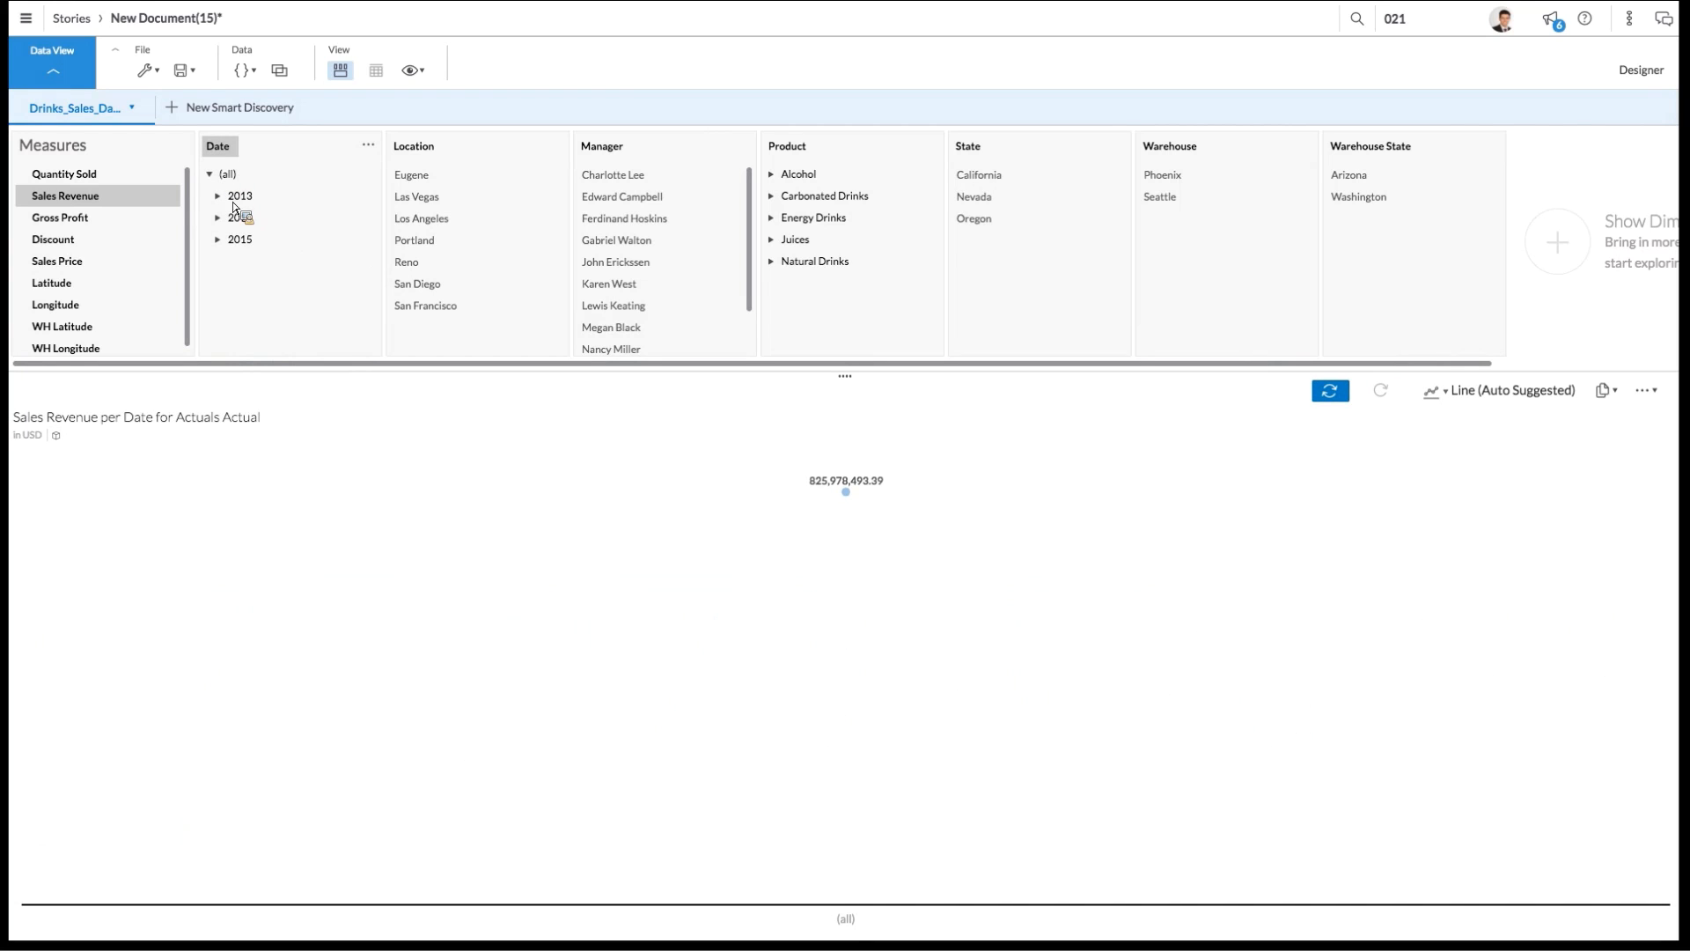
left_click_drag(238, 199, 260, 250)
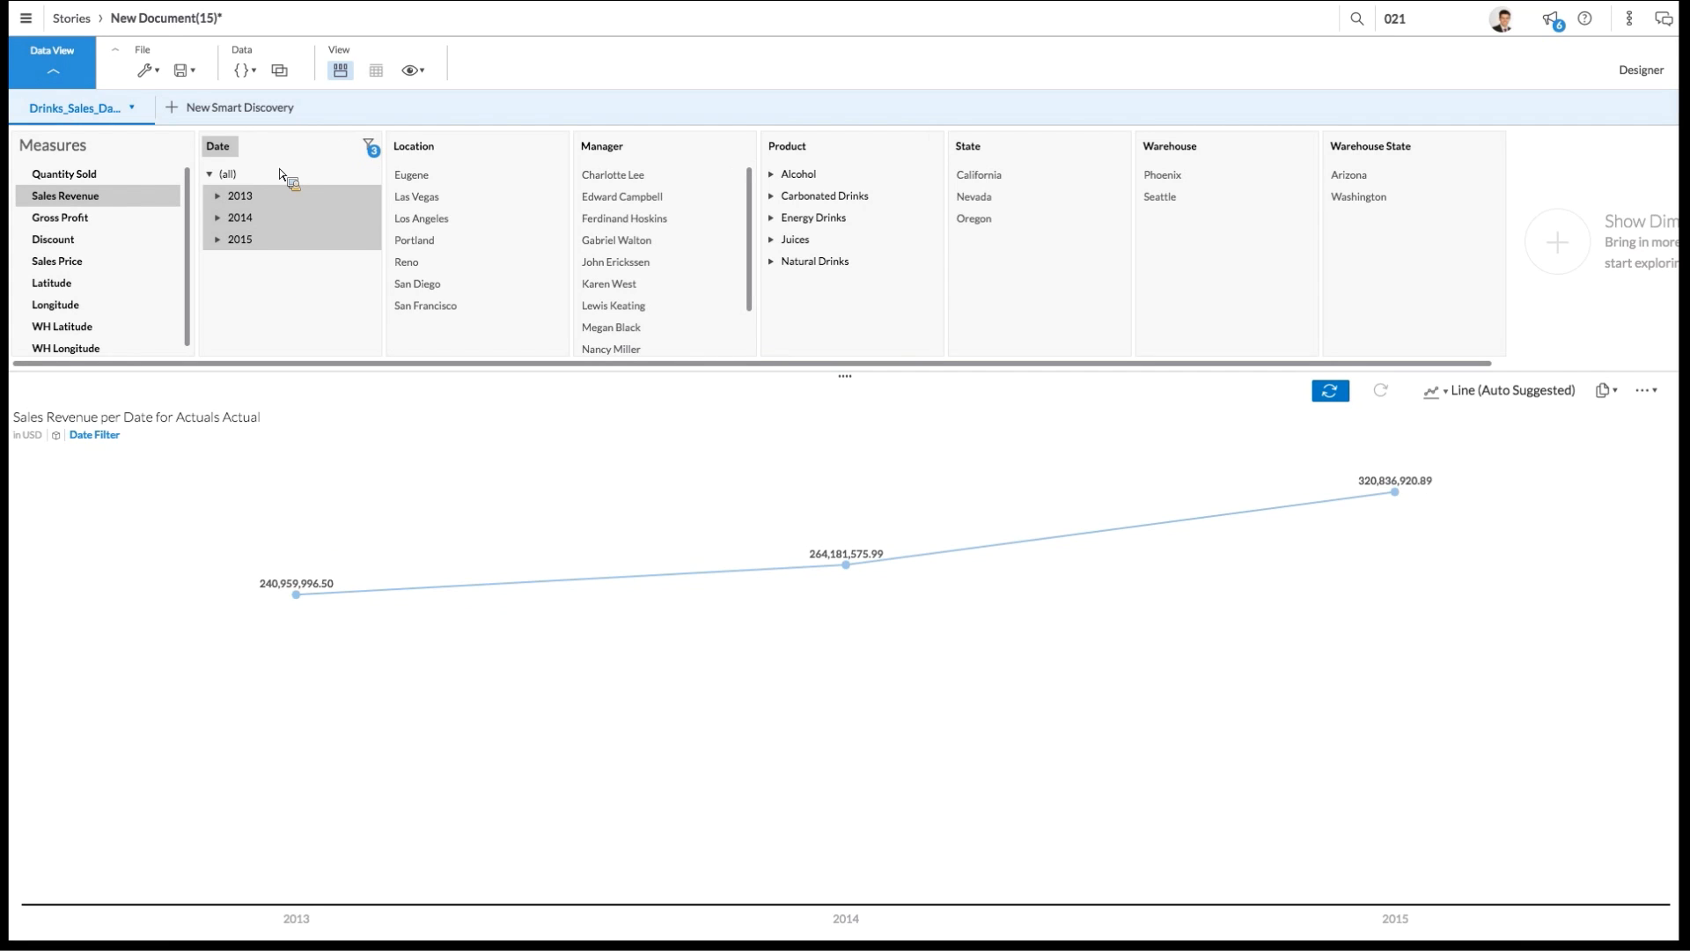
left_click(237, 196)
scroll(297, 300, "down", 1)
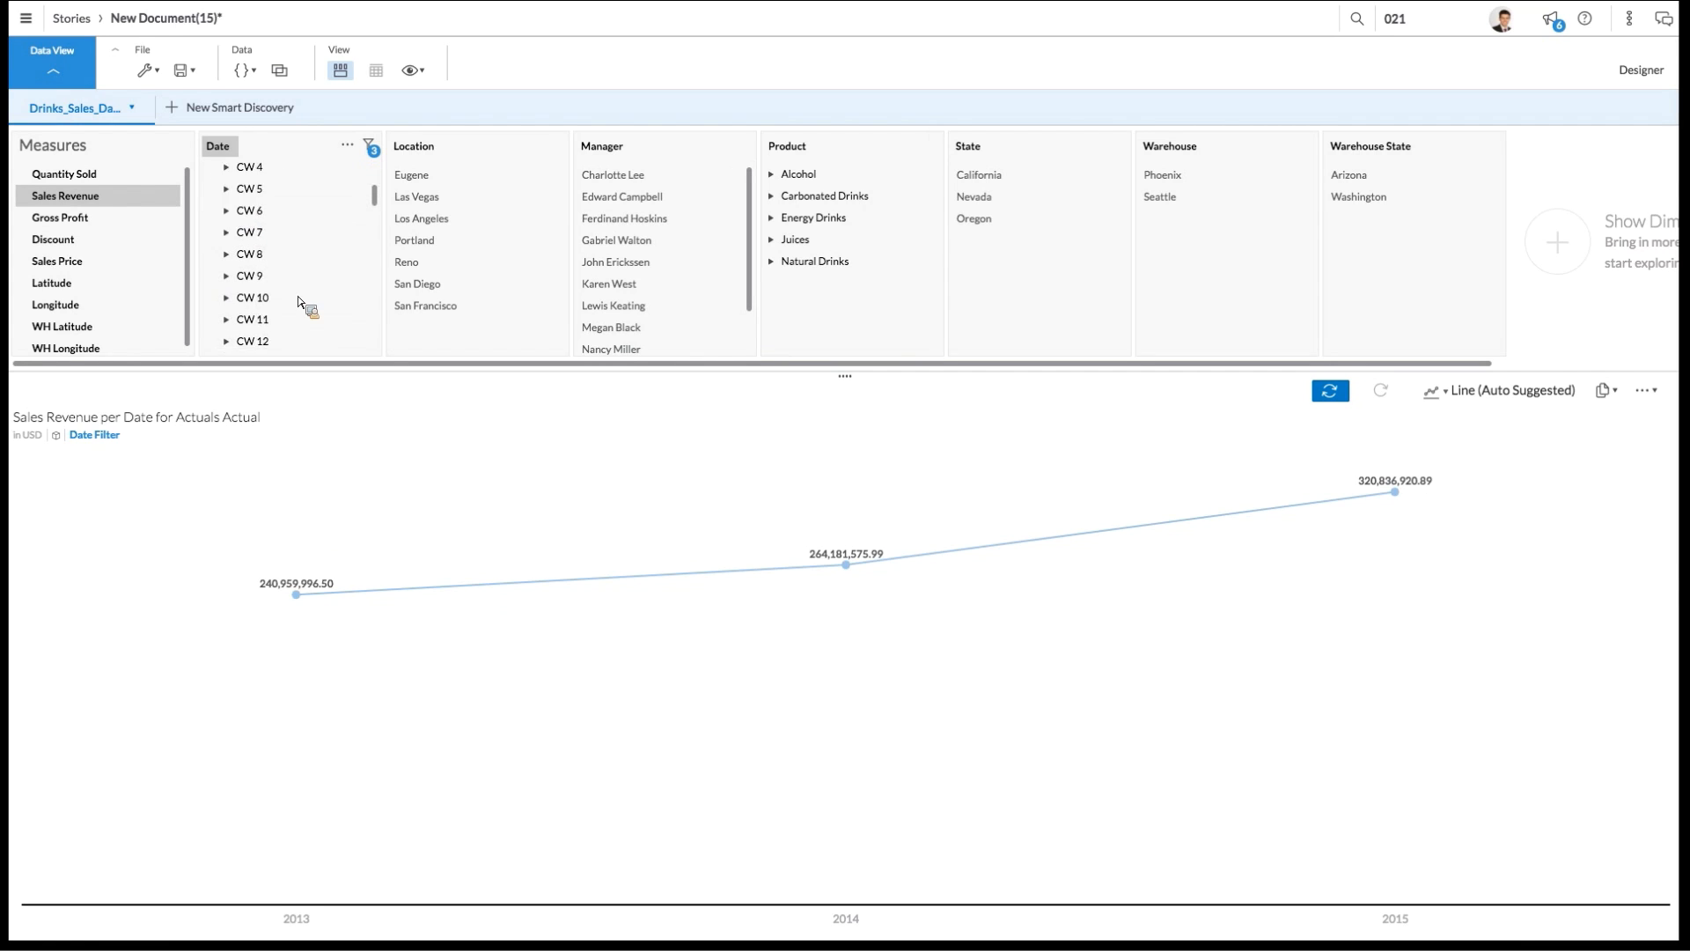
scroll(299, 304, "up", 5)
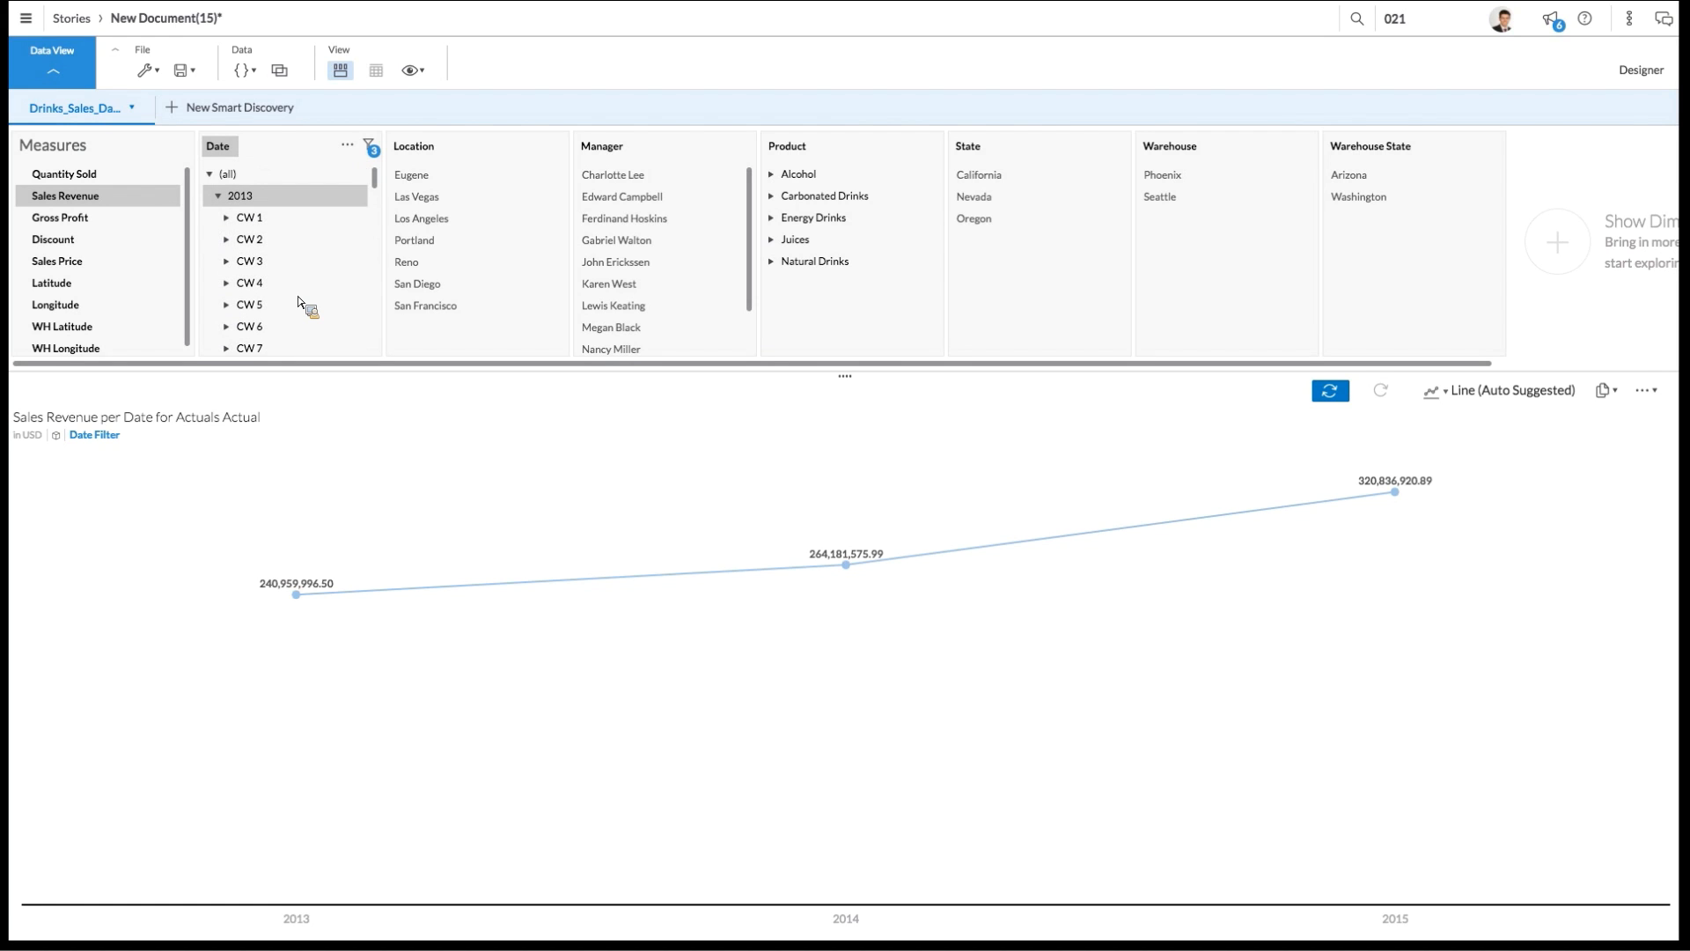
left_click(251, 175)
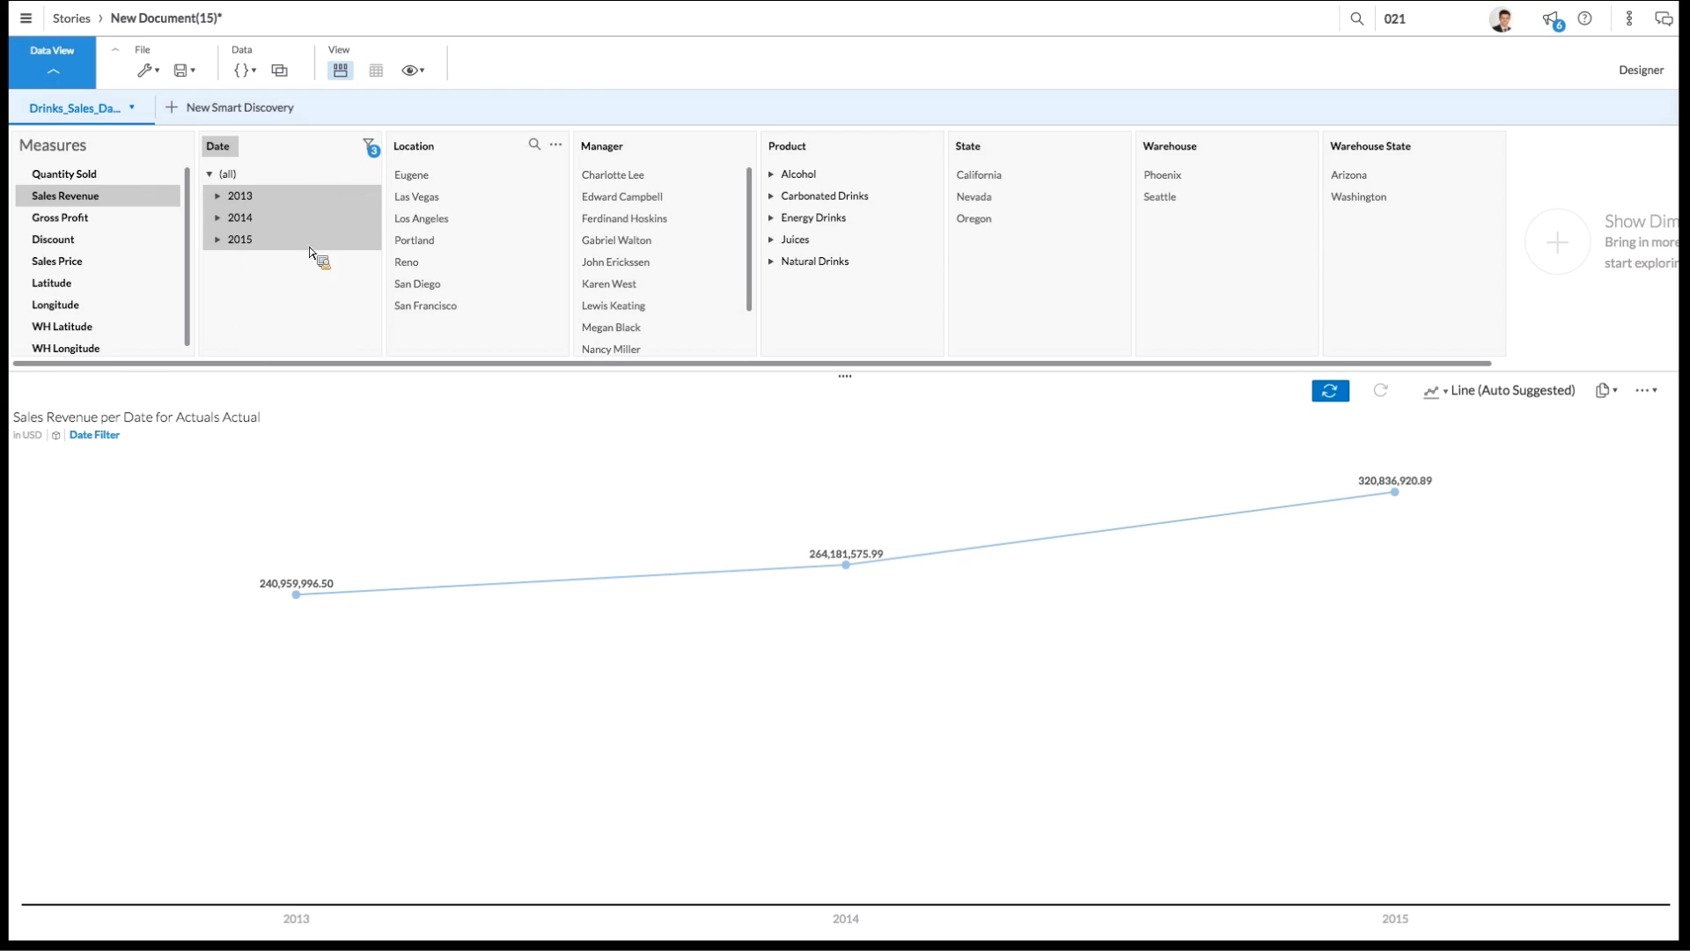
Step: Add Product to the chart filtered to Alcohol, and change the chart type to Bar/Column
left_click(802, 147)
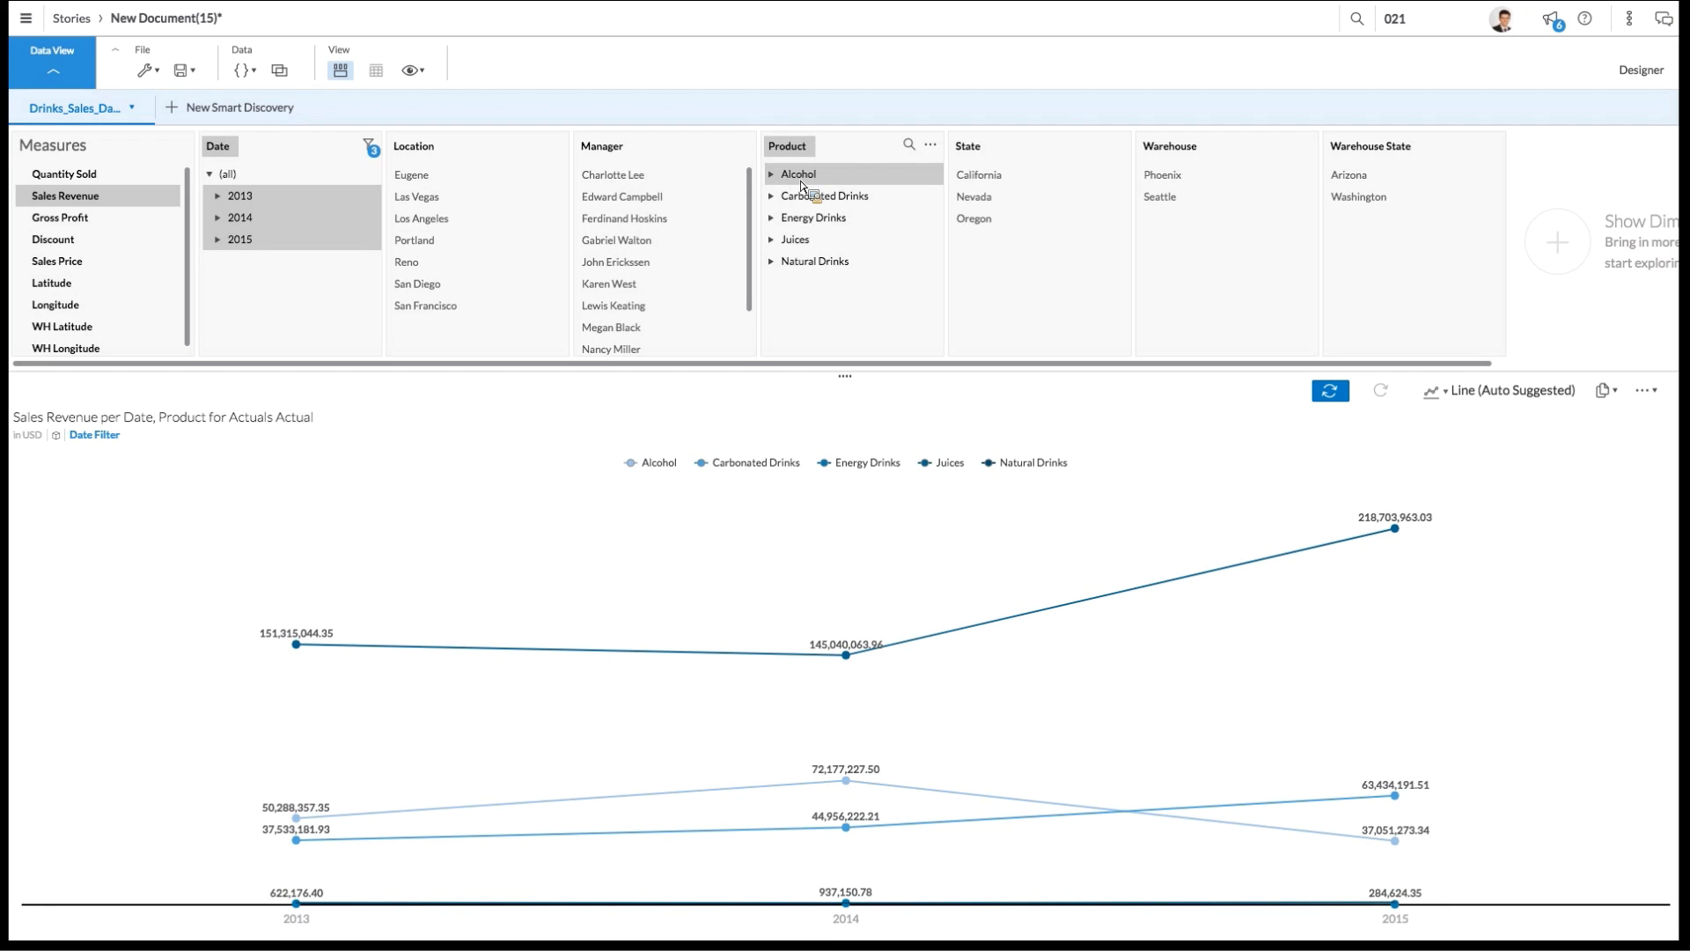
left_click(801, 179)
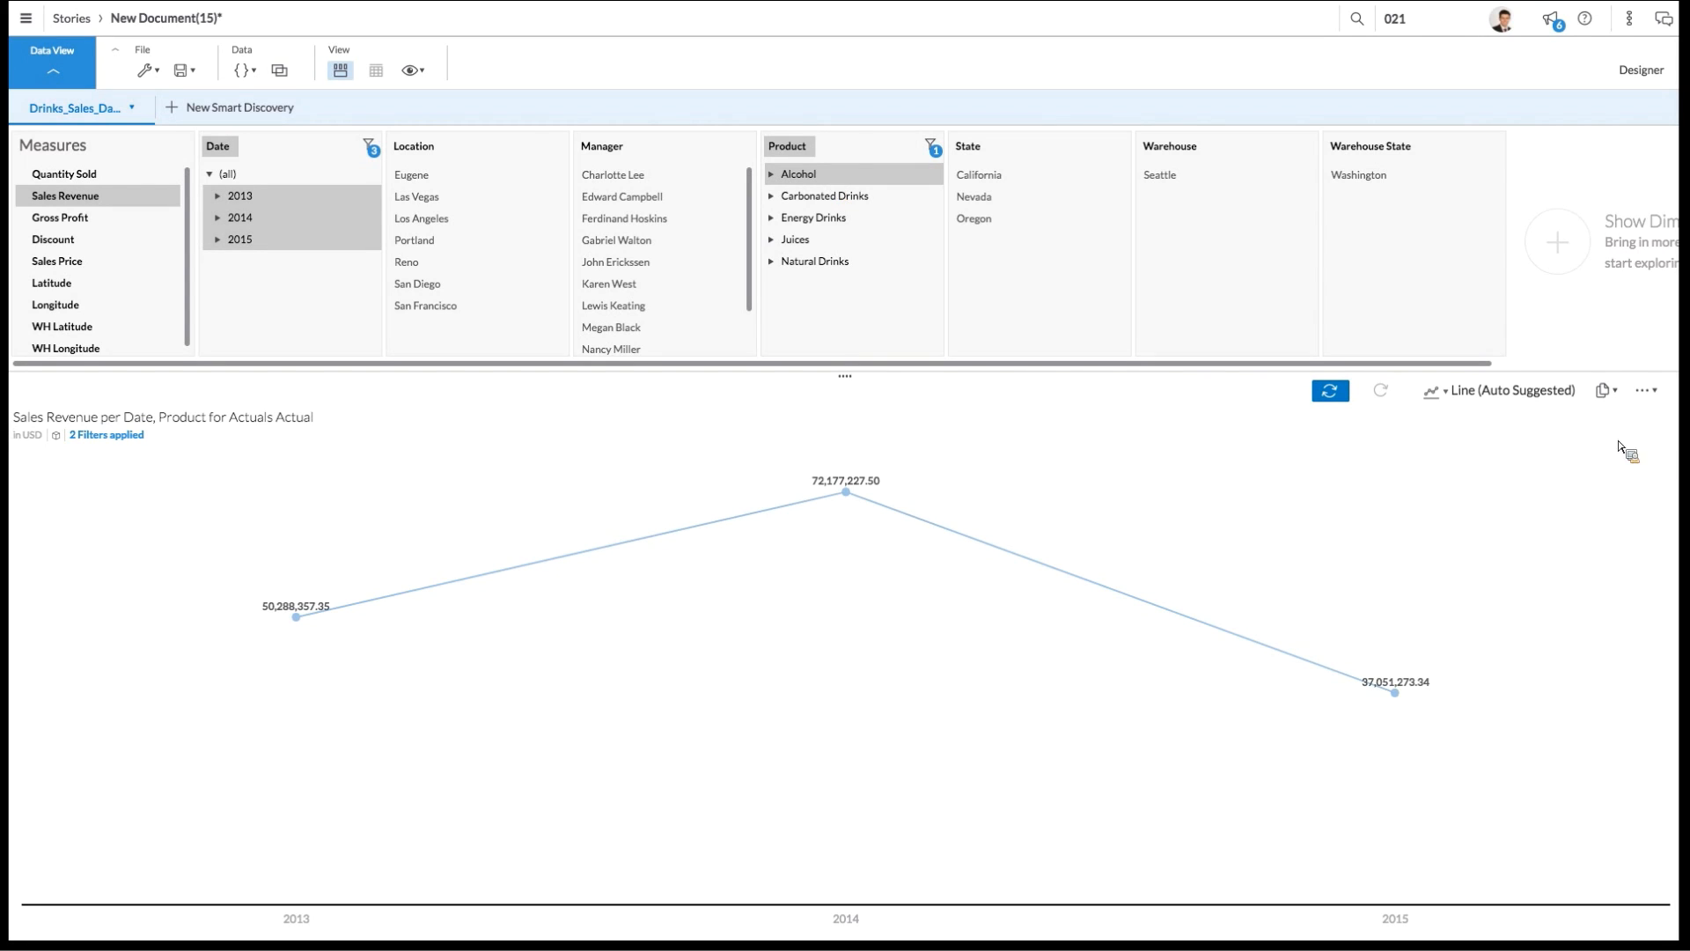
left_click(1490, 397)
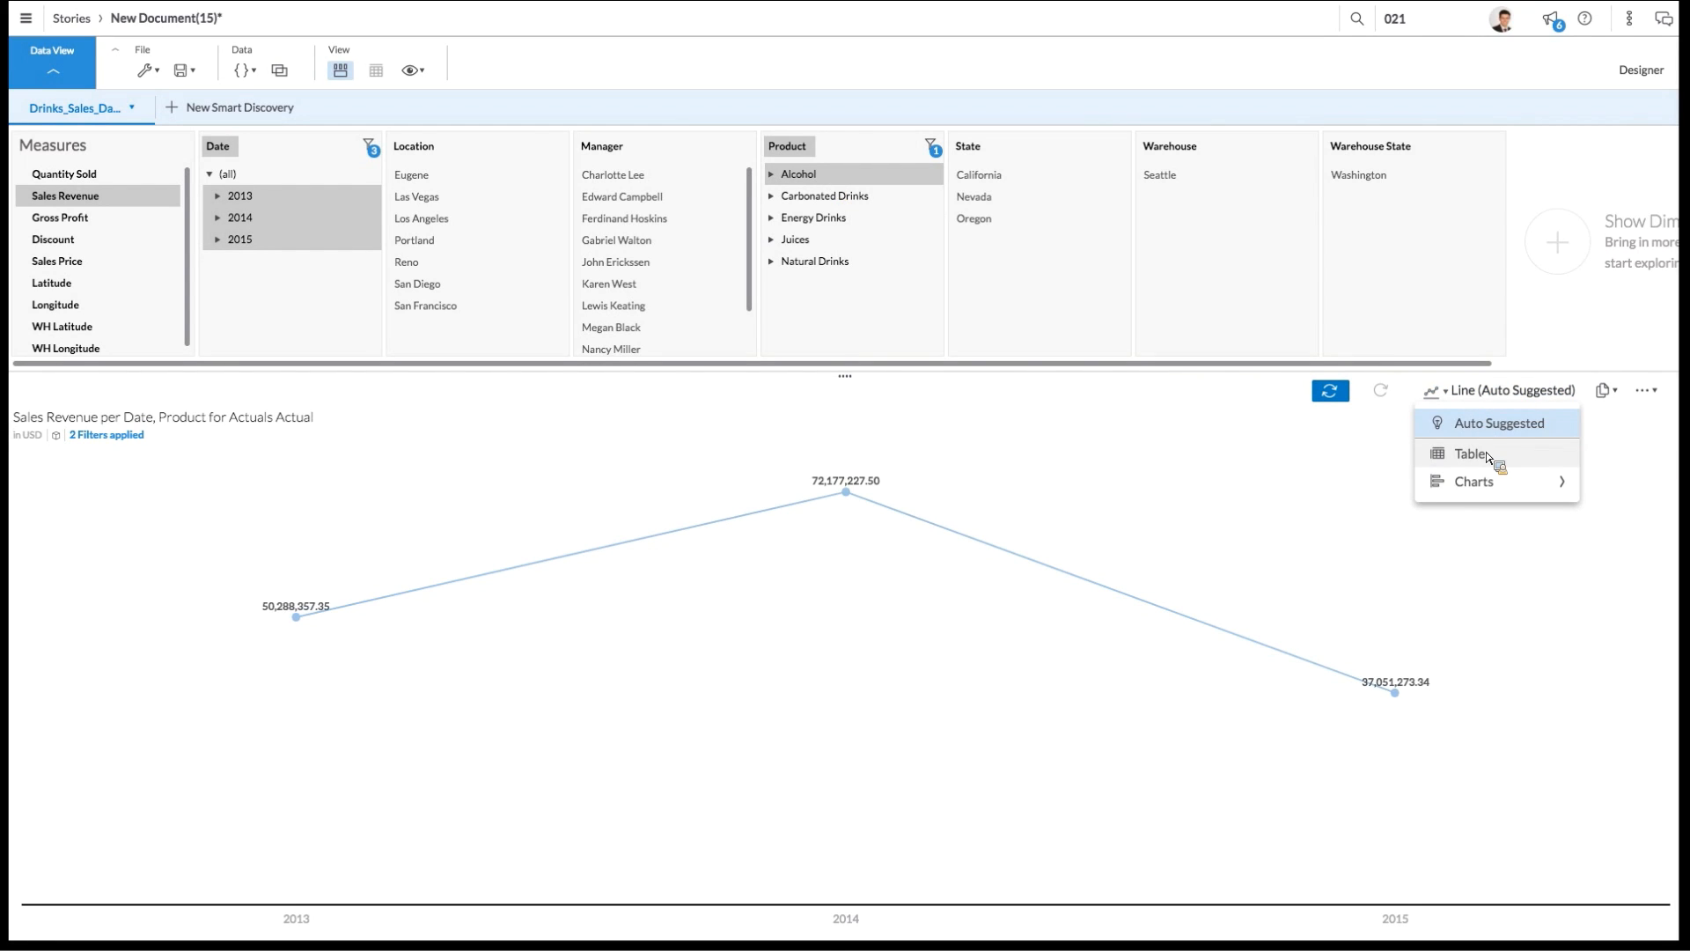
mouse_move(1496, 482)
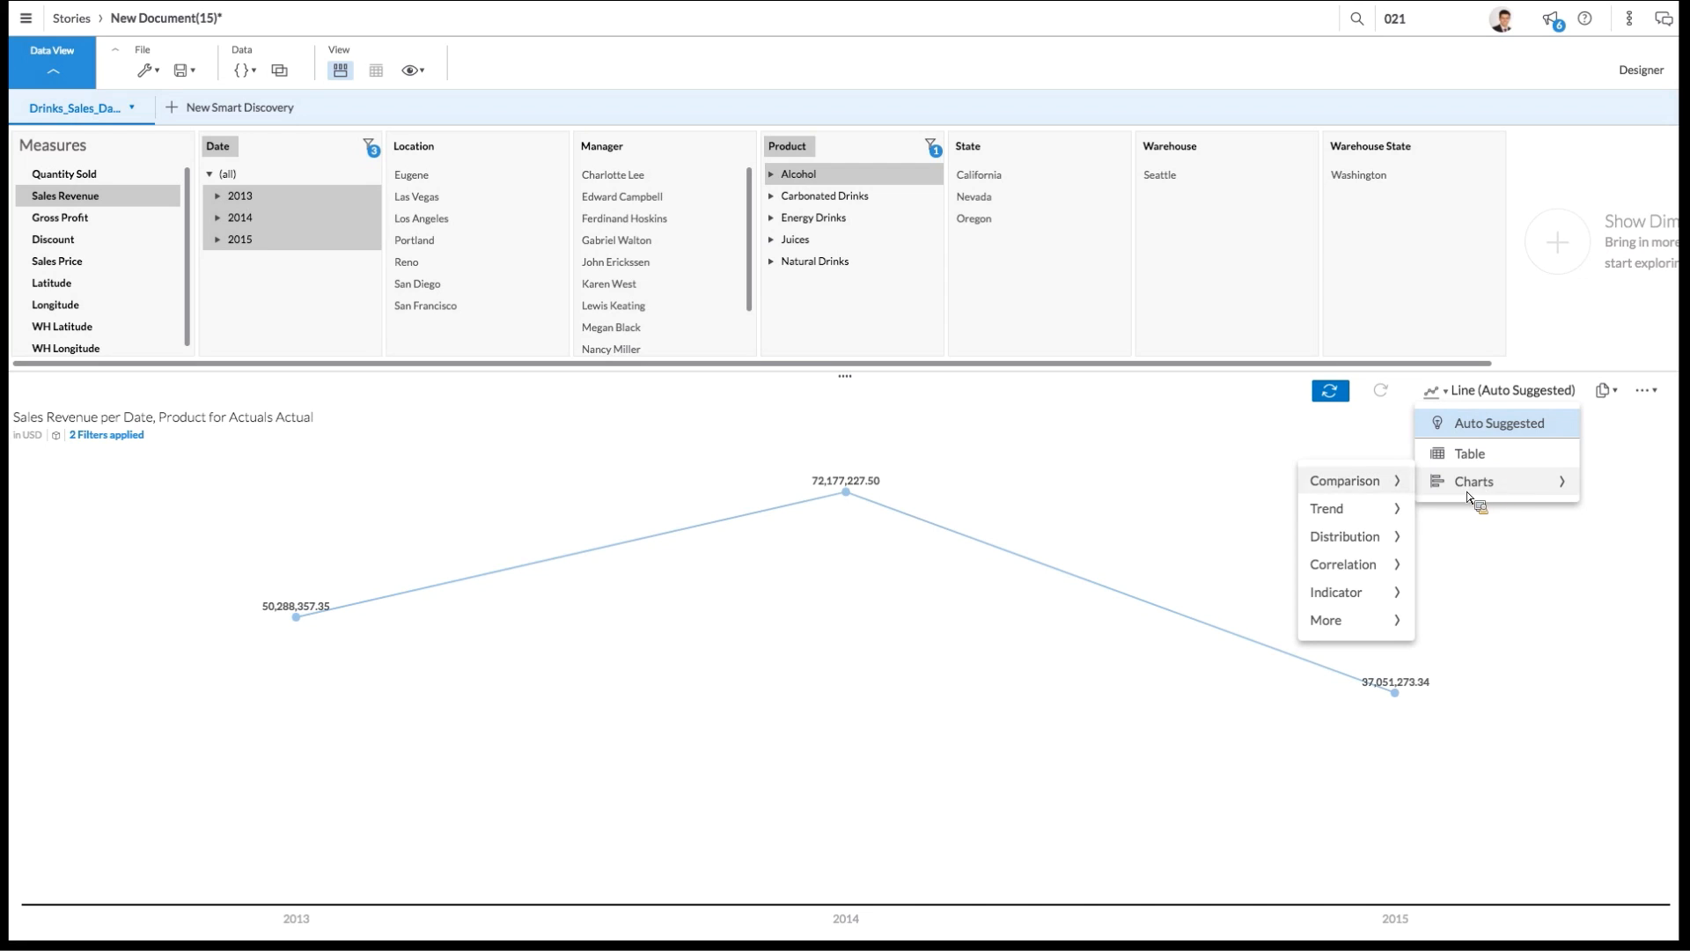
mouse_move(1412, 486)
left_click(1514, 483)
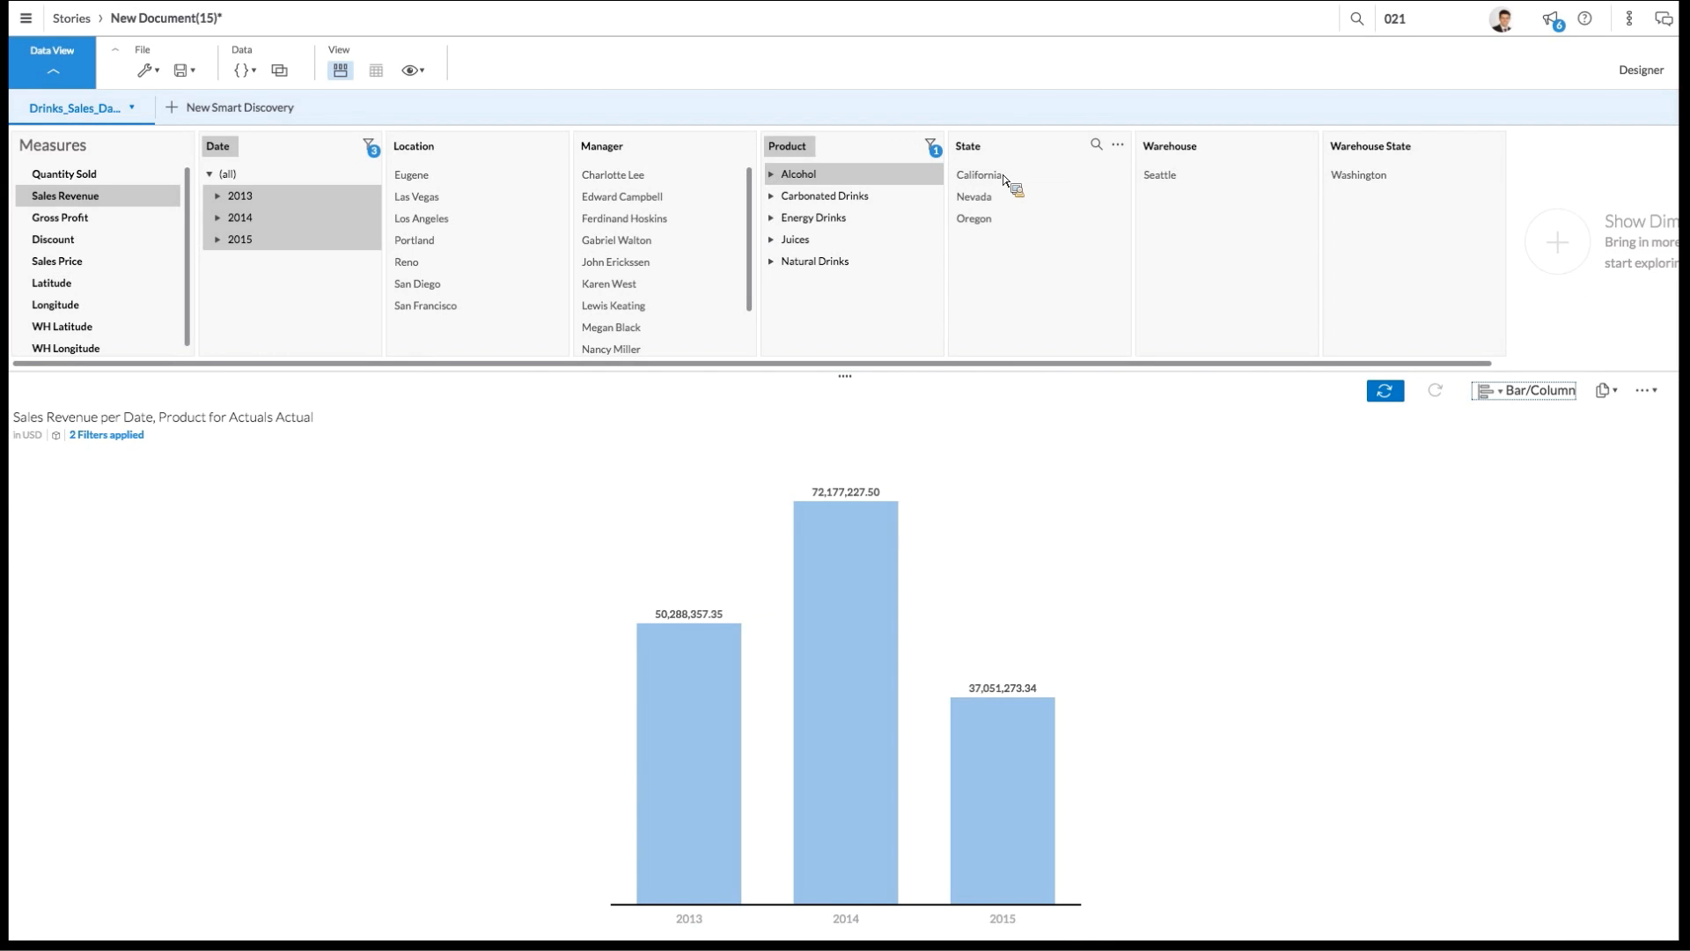
Step: Compare Alcohol revenue across states, and limit the chart to California without the state breakdown
left_click(979, 145)
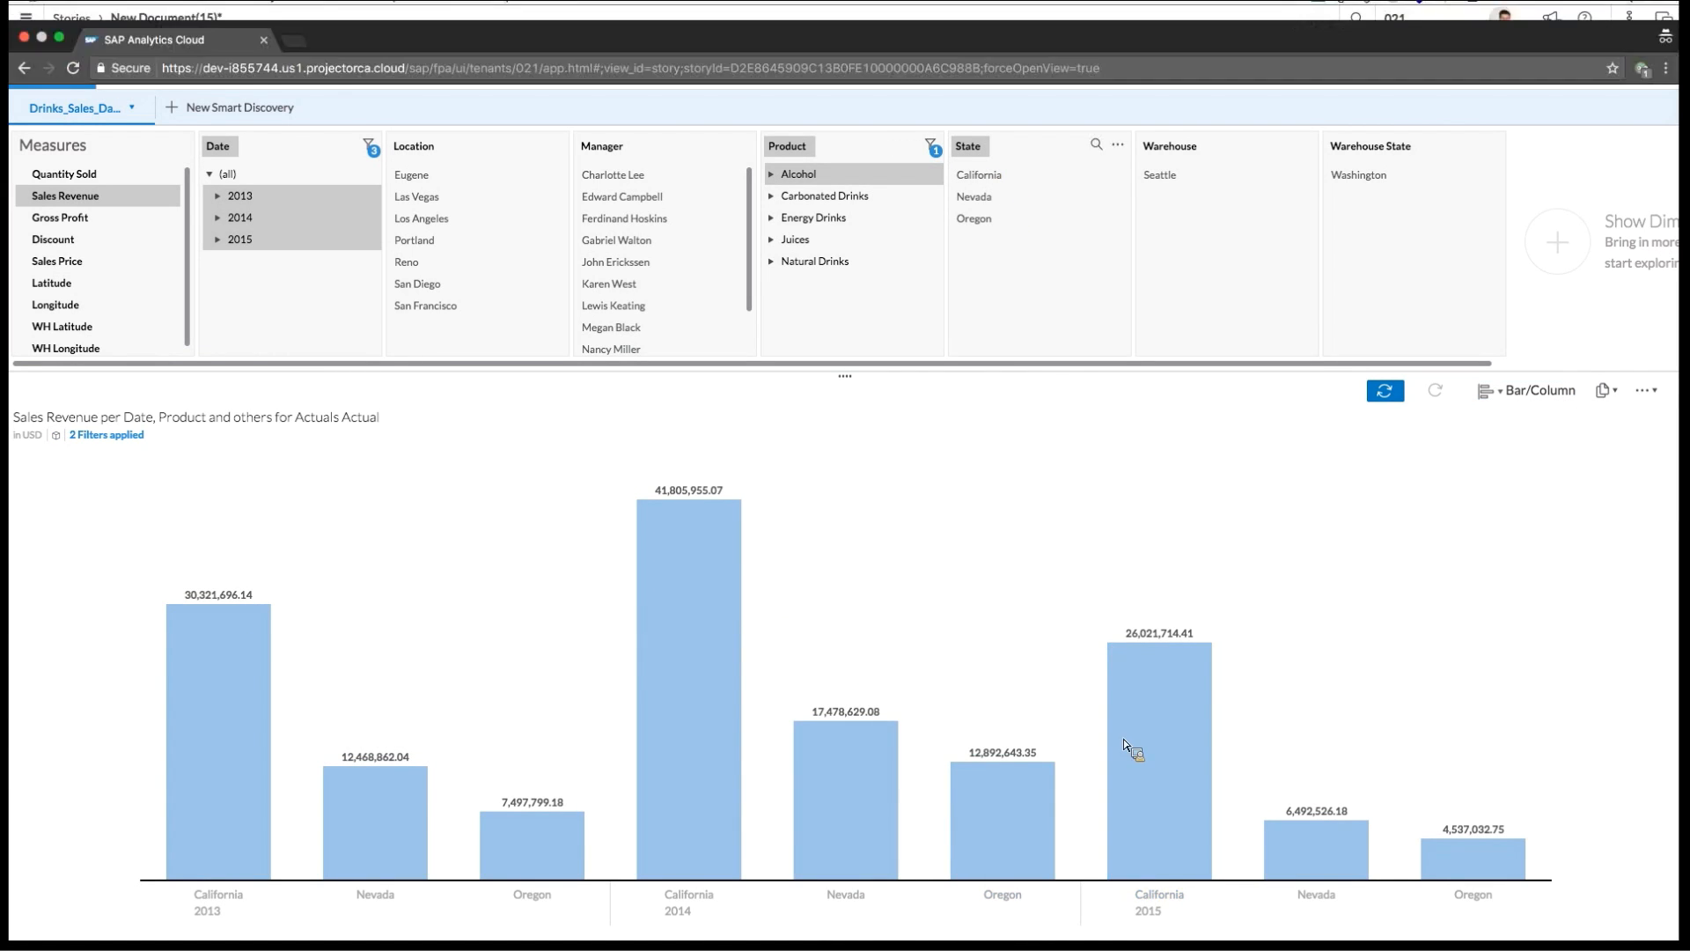
left_click(980, 147)
left_click(996, 179)
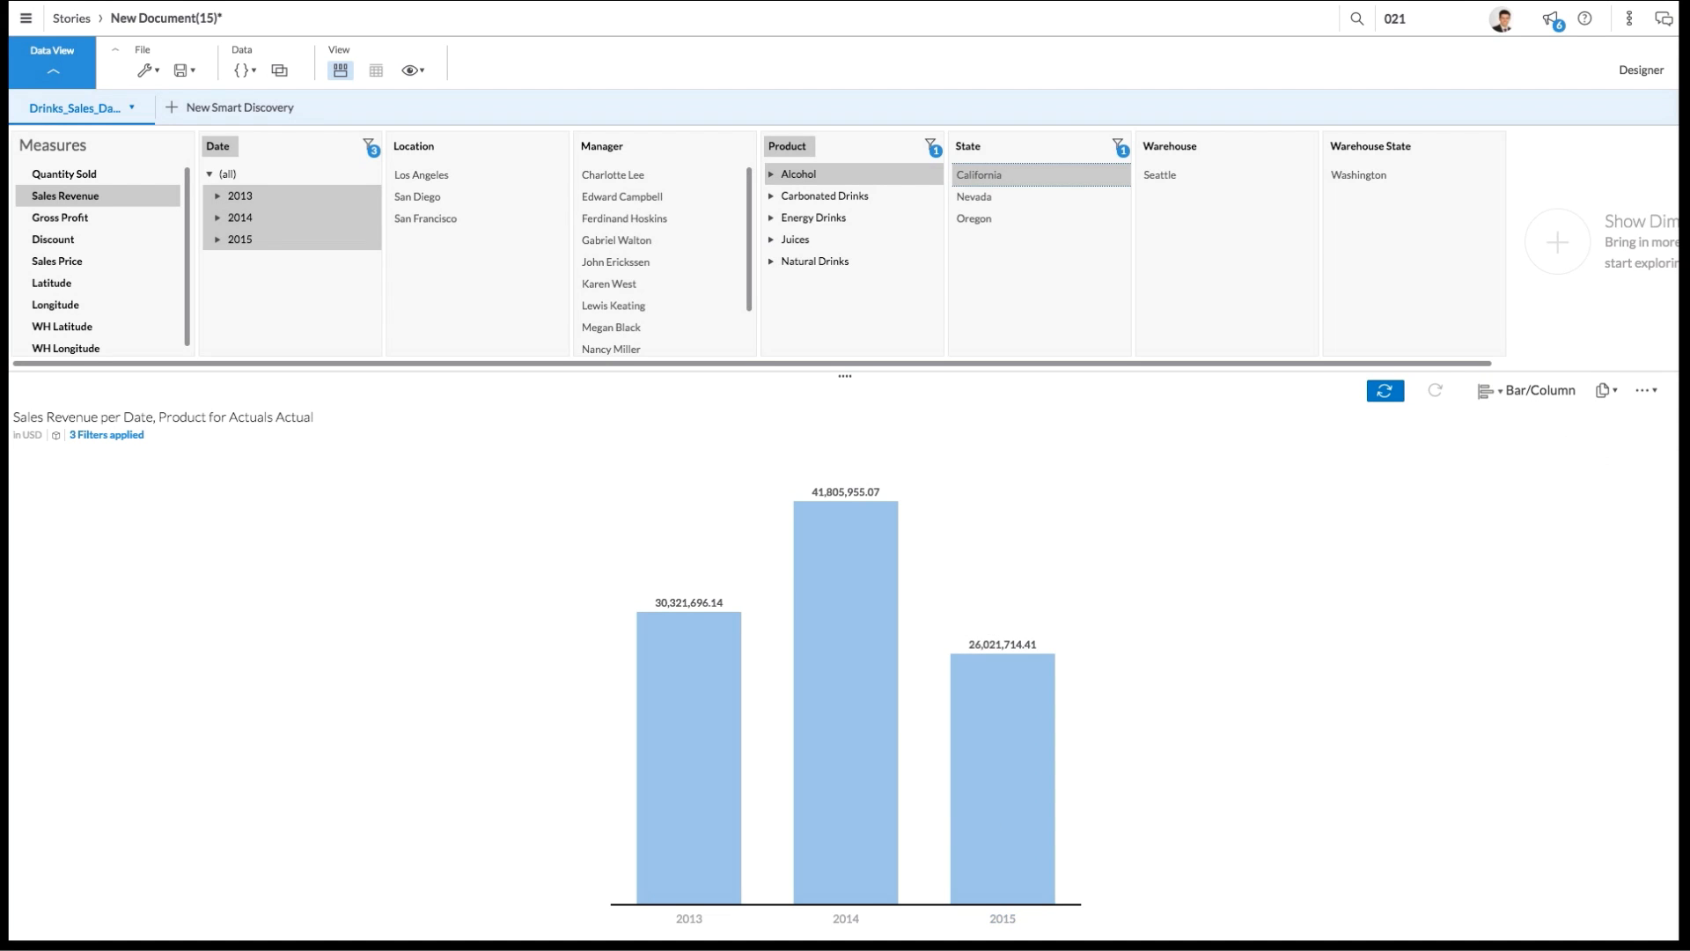
Step: Review the copy destinations and the sorting options for the Sales Revenue chart
left_click(1610, 392)
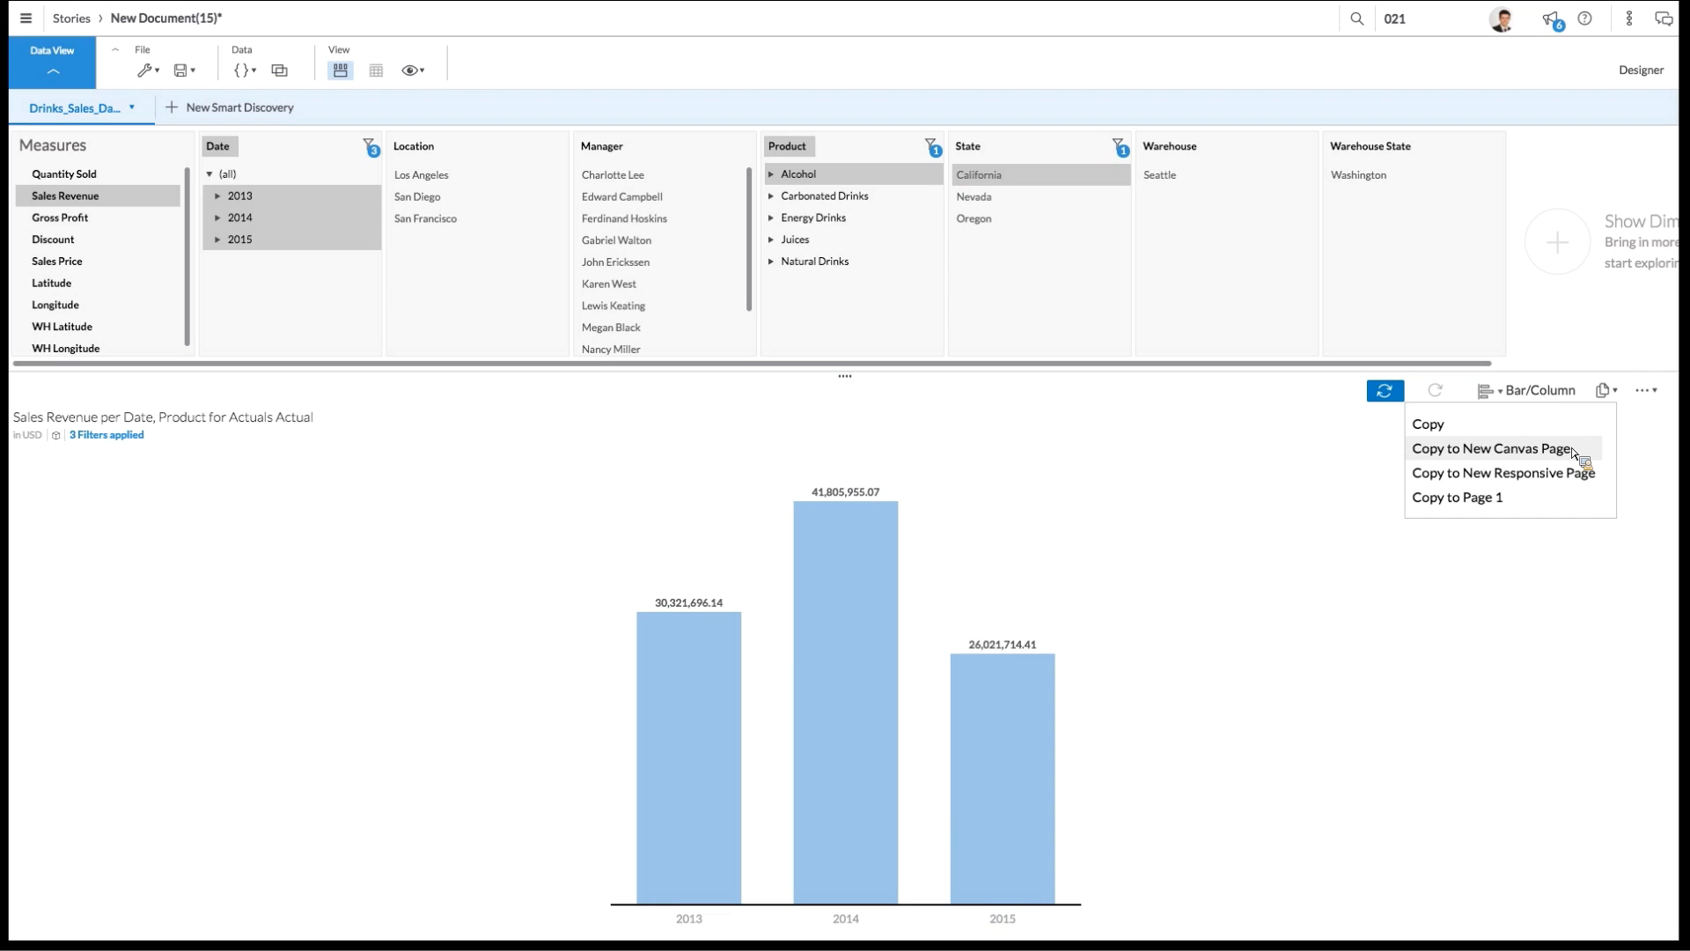
left_click(1635, 388)
mouse_move(1622, 450)
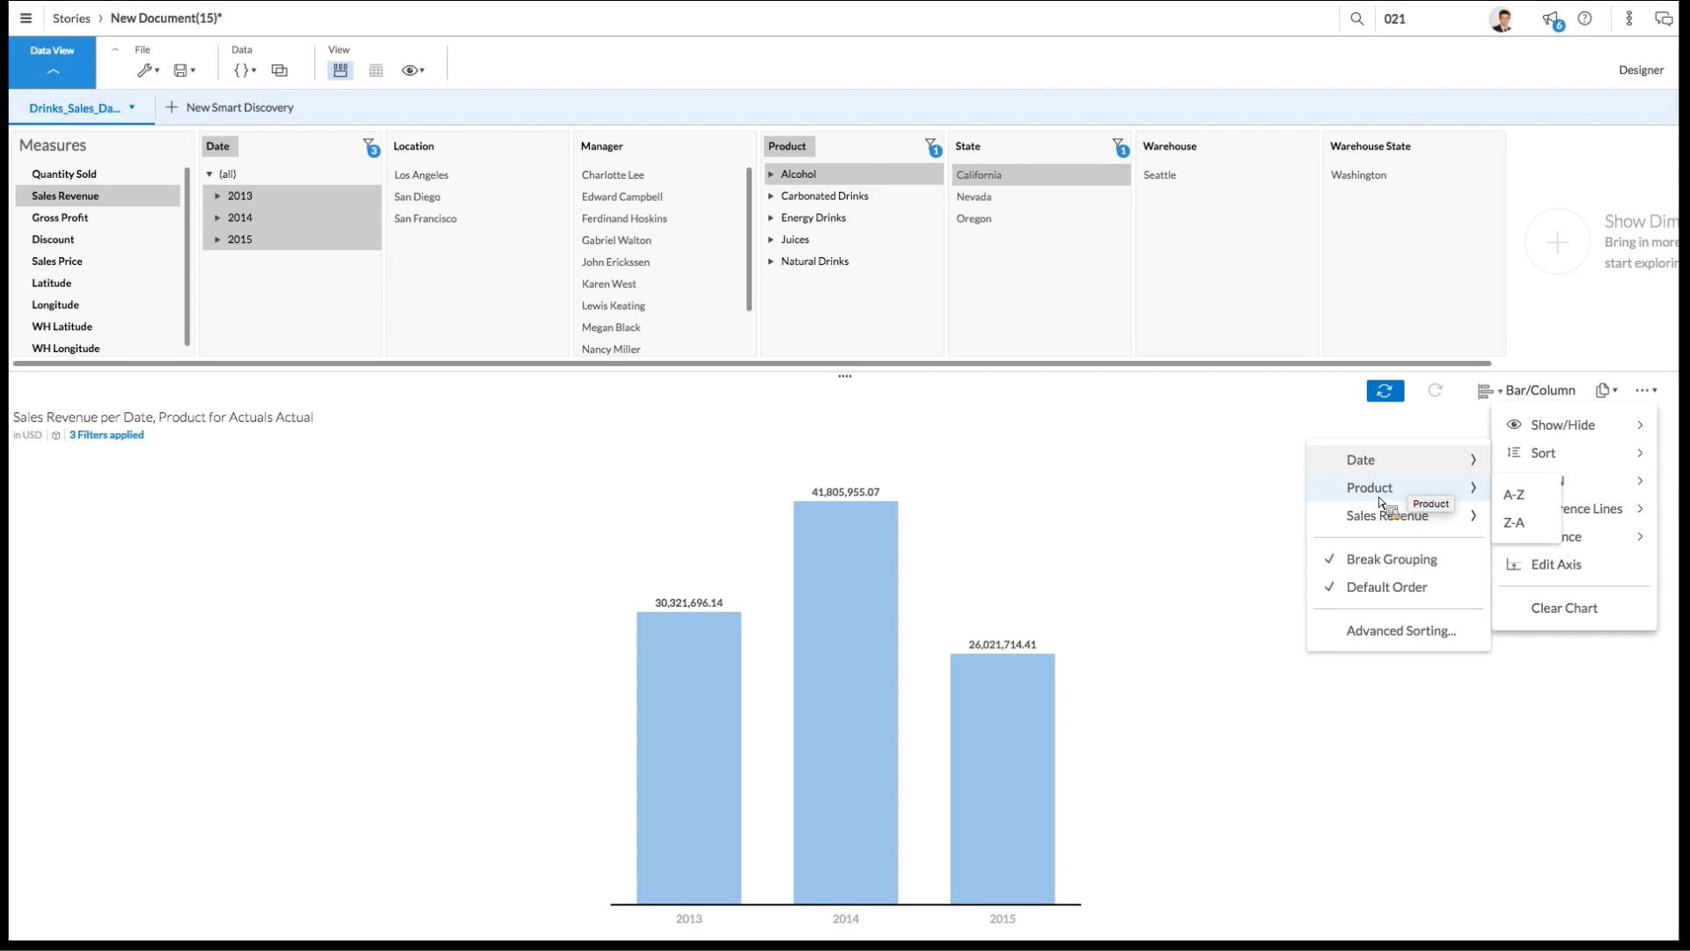
mouse_move(1443, 461)
left_click(1510, 468)
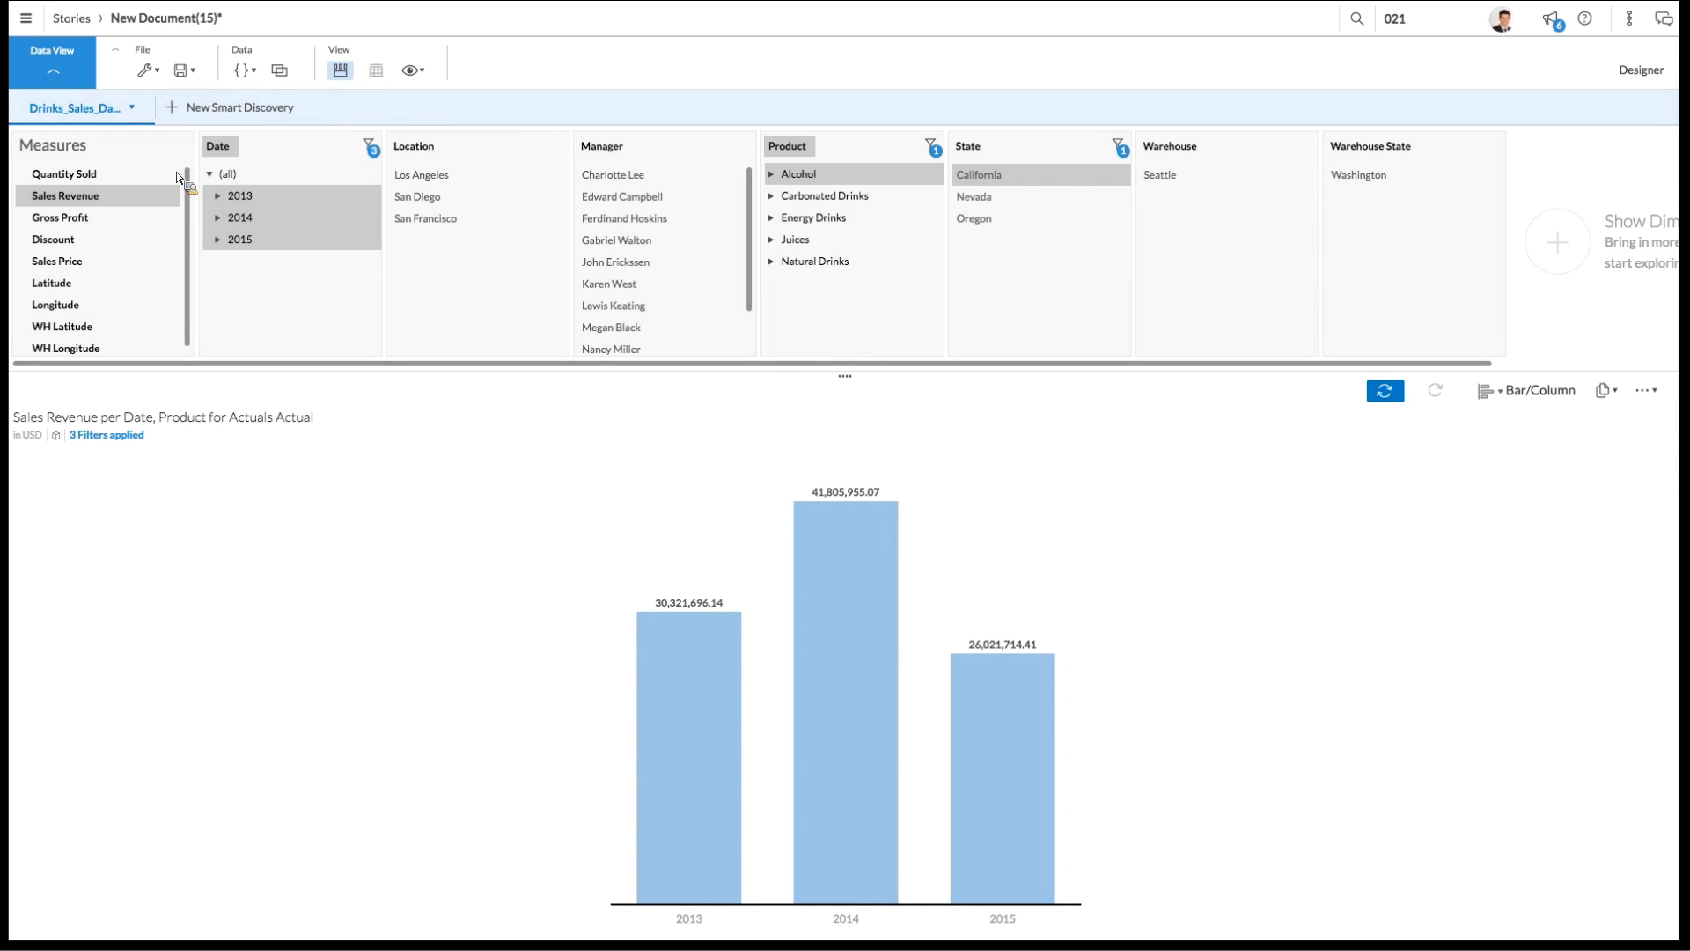
Step: Return to the story page and start the automatic story build with the measures Quantity Sold, Sales Revenue and Gross Profit
left_click(50, 70)
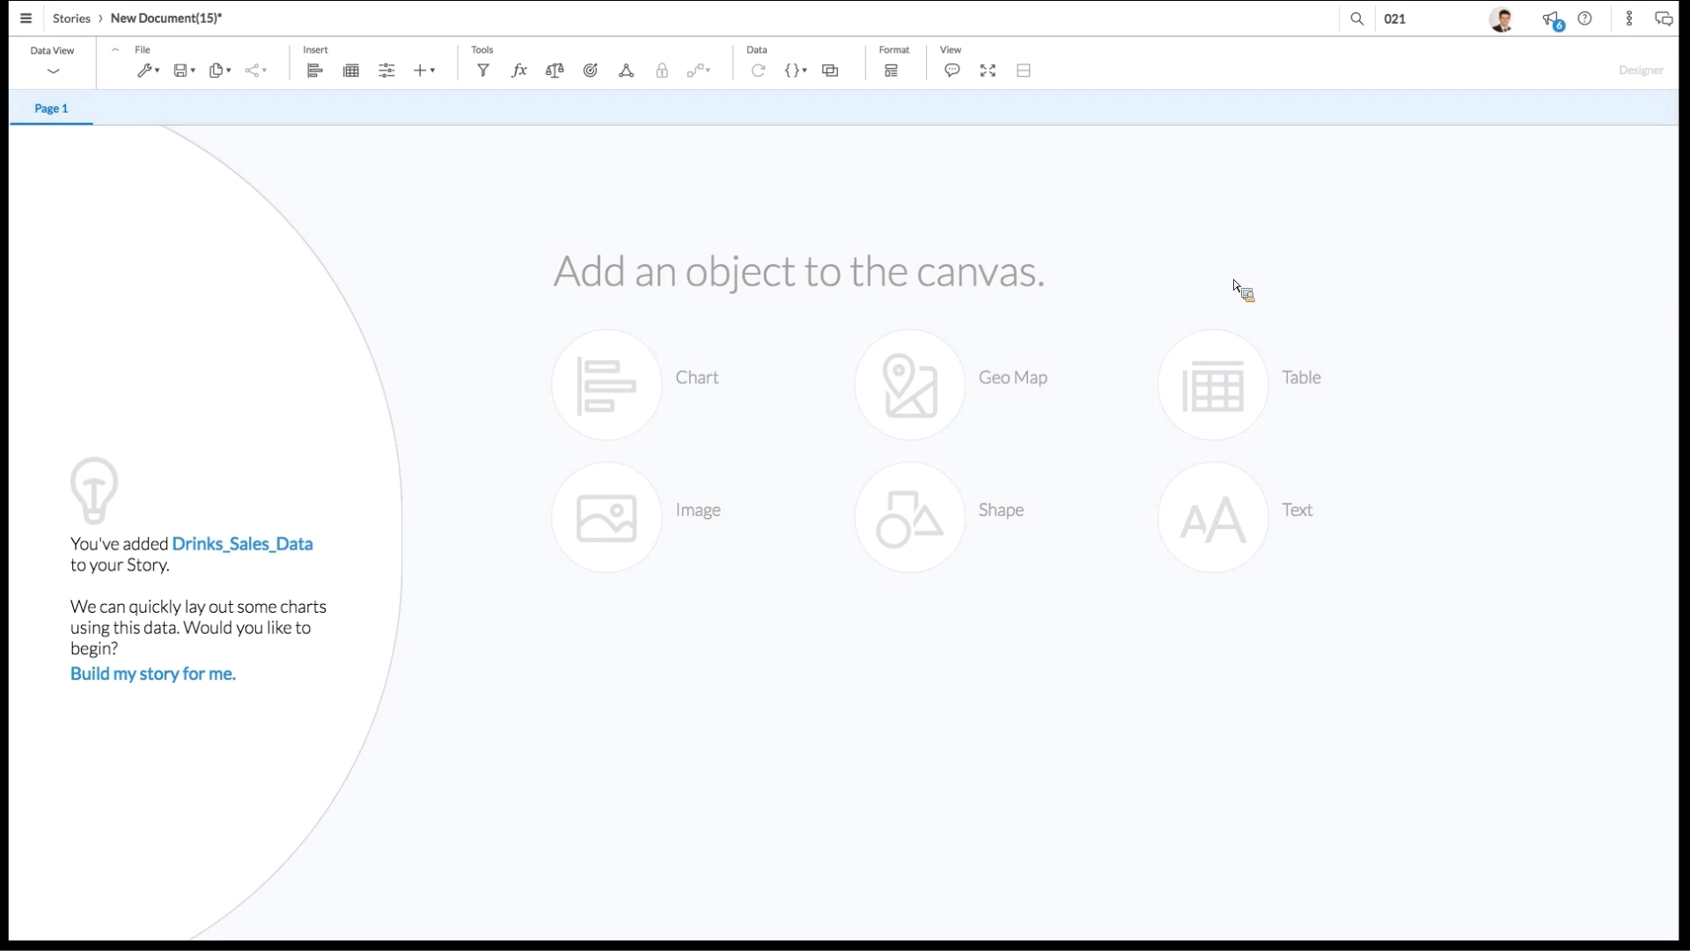
left_click(179, 674)
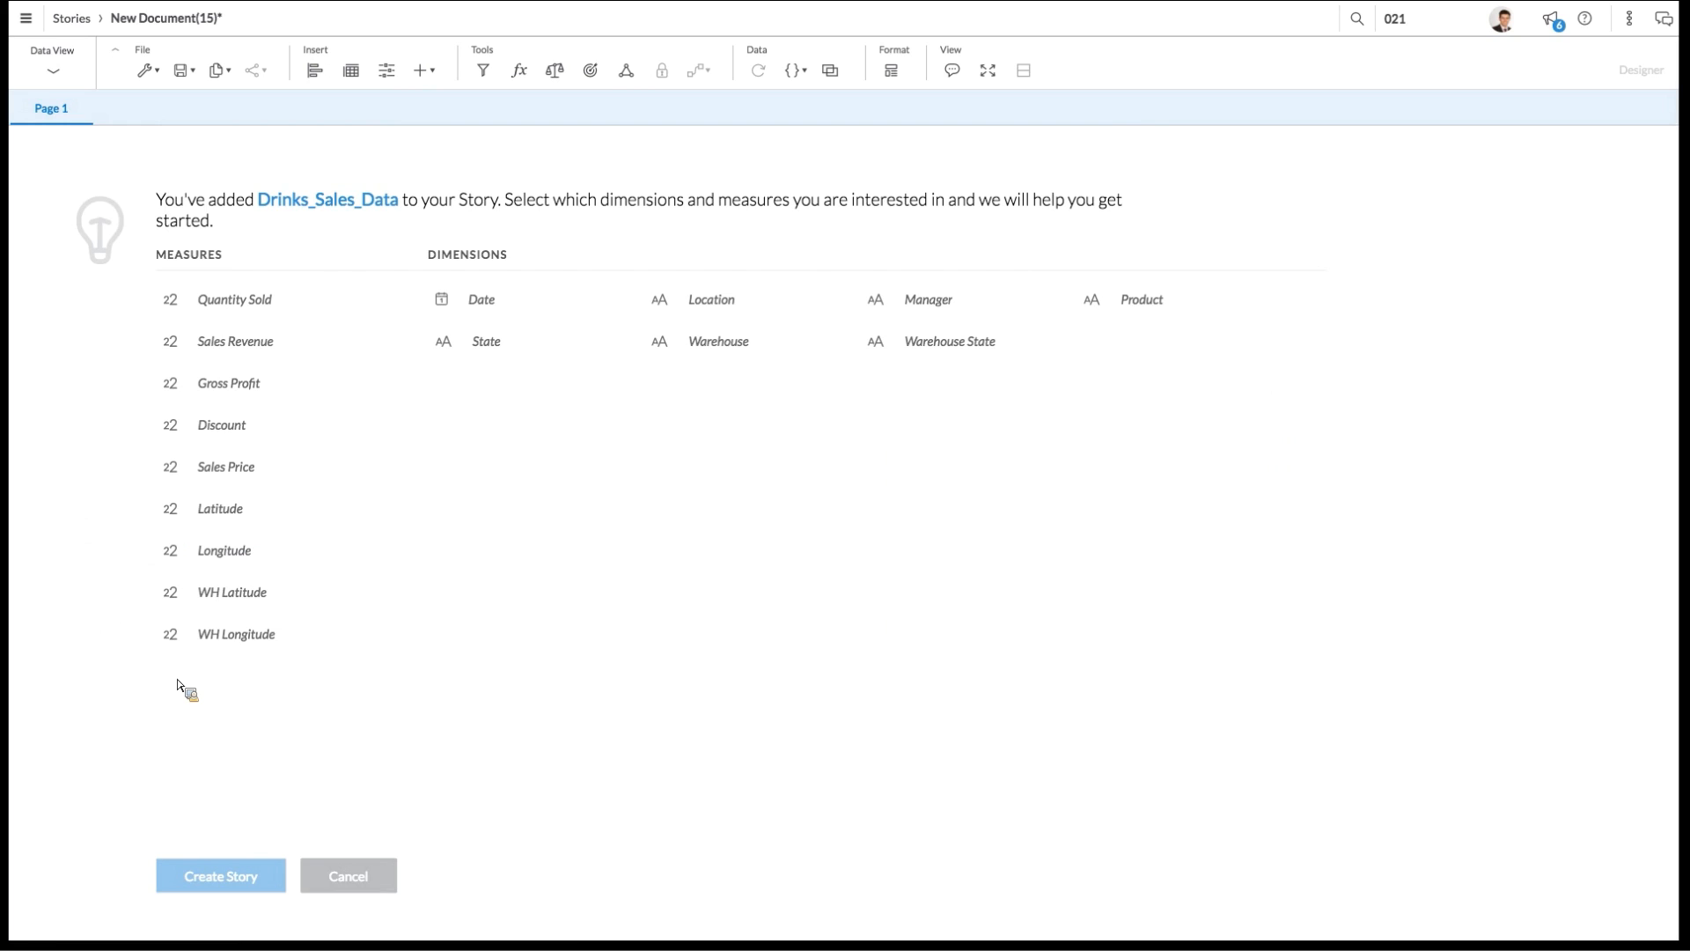
left_click(287, 317)
left_click(282, 334)
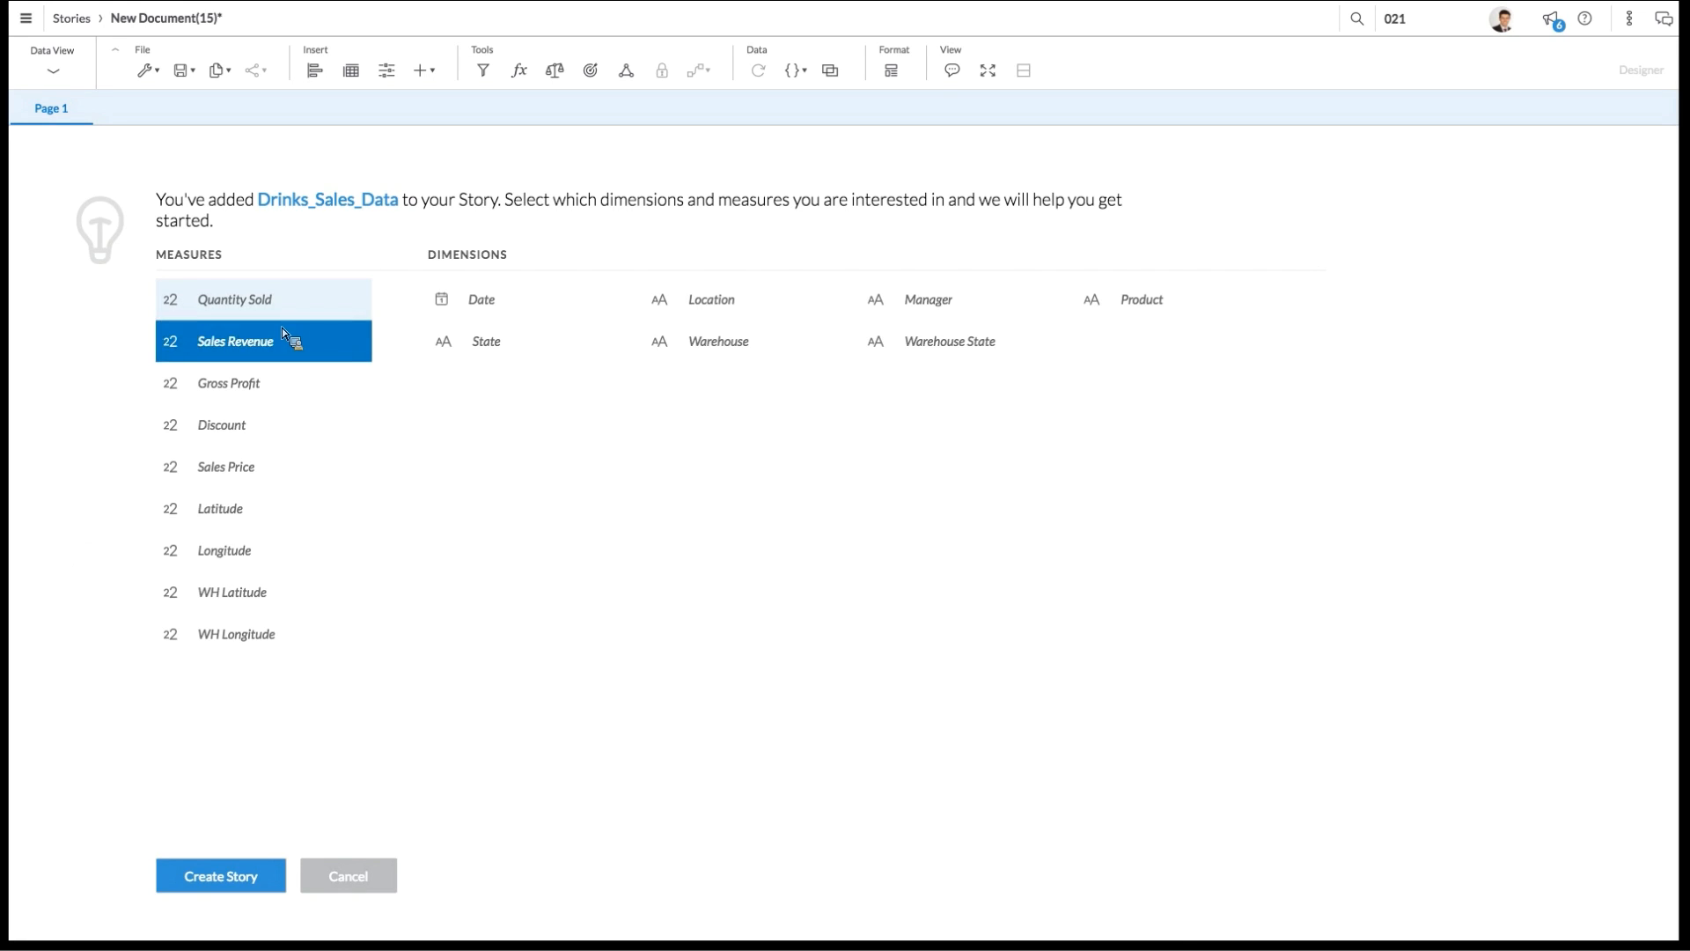
left_click(271, 379)
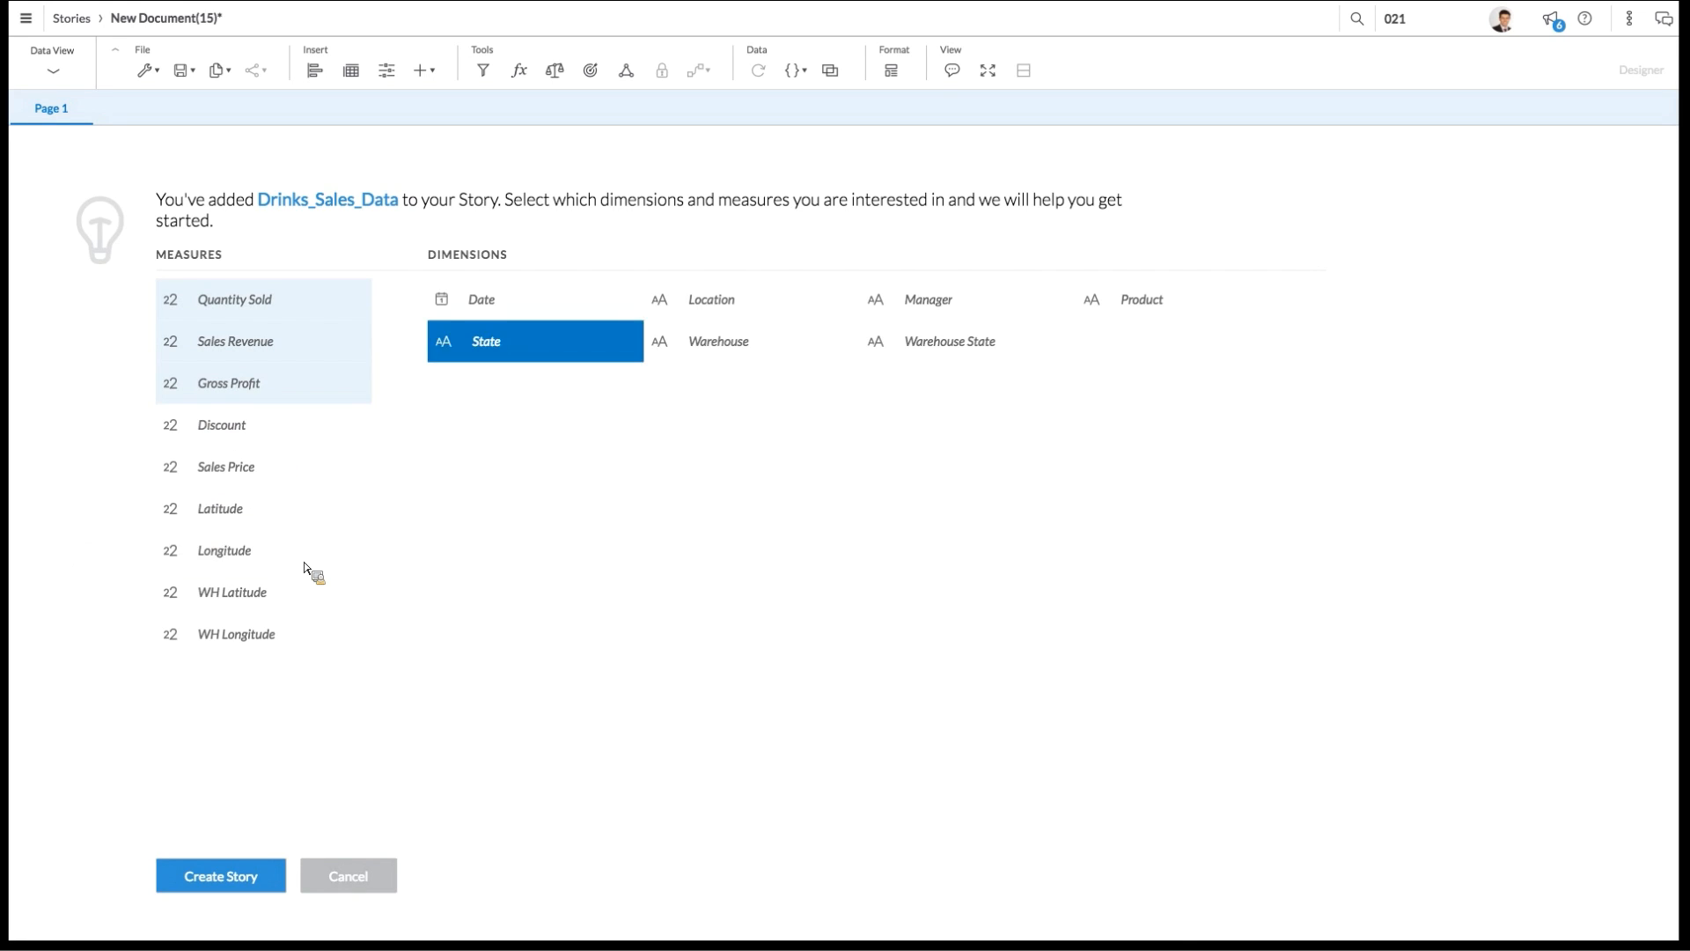
Step: Choose State, Manager, Product and Location as the dimensions, generate the story, and hide the Designer
left_click(544, 350)
left_click(752, 347)
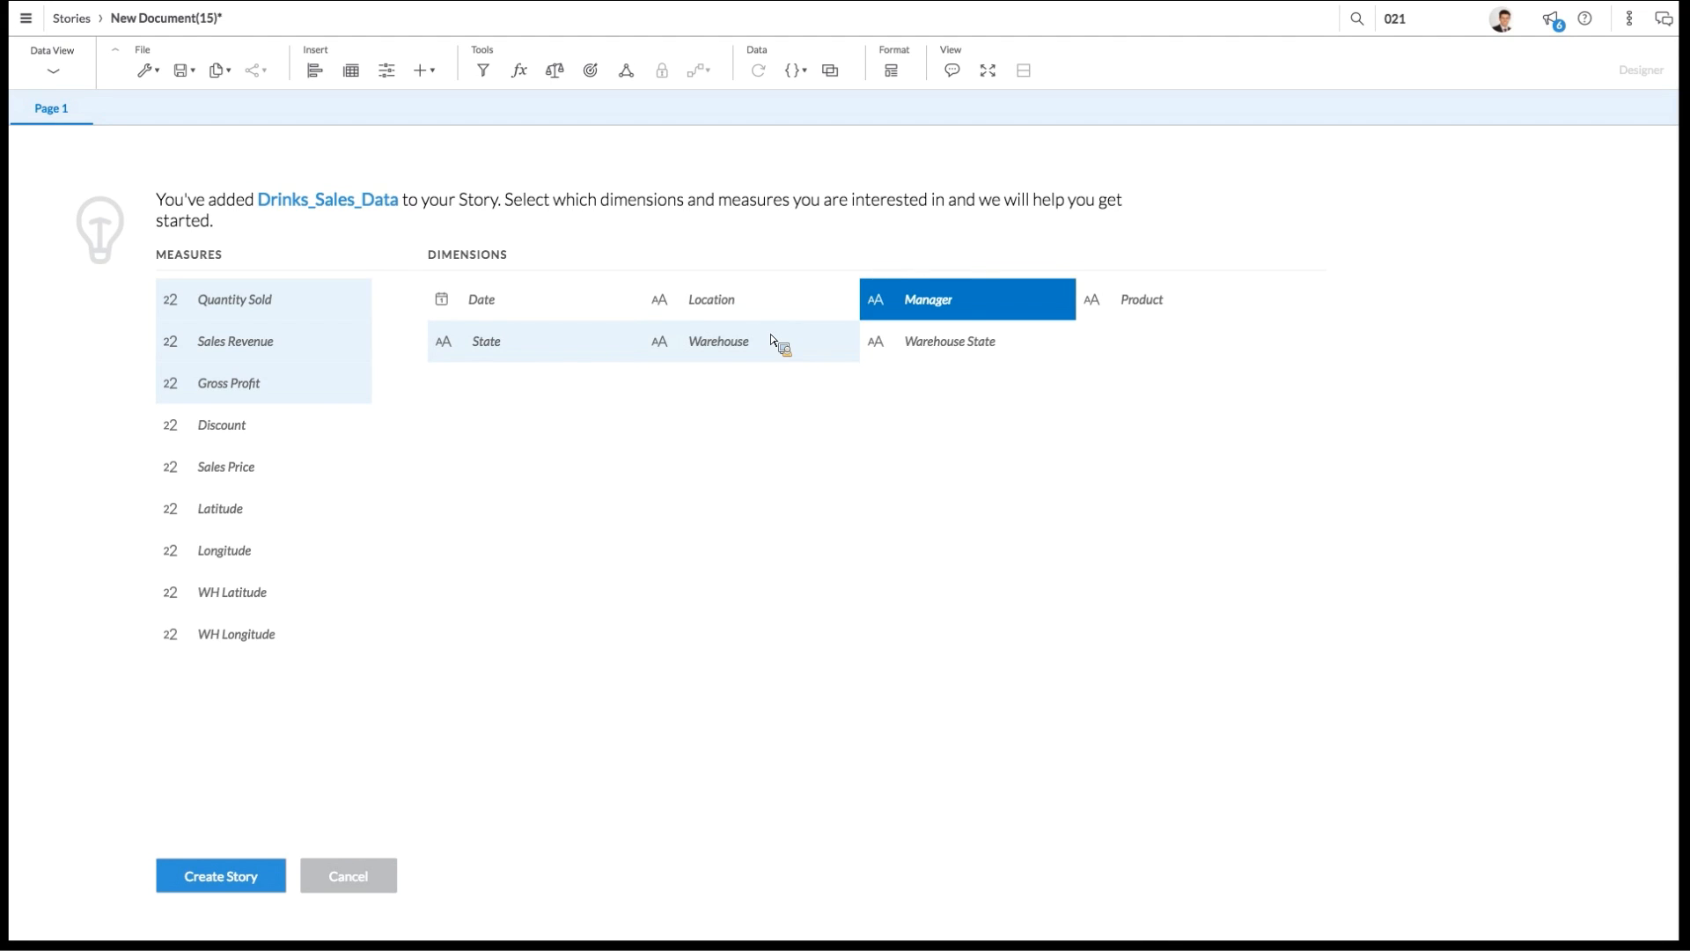
left_click(955, 313)
left_click(1149, 323)
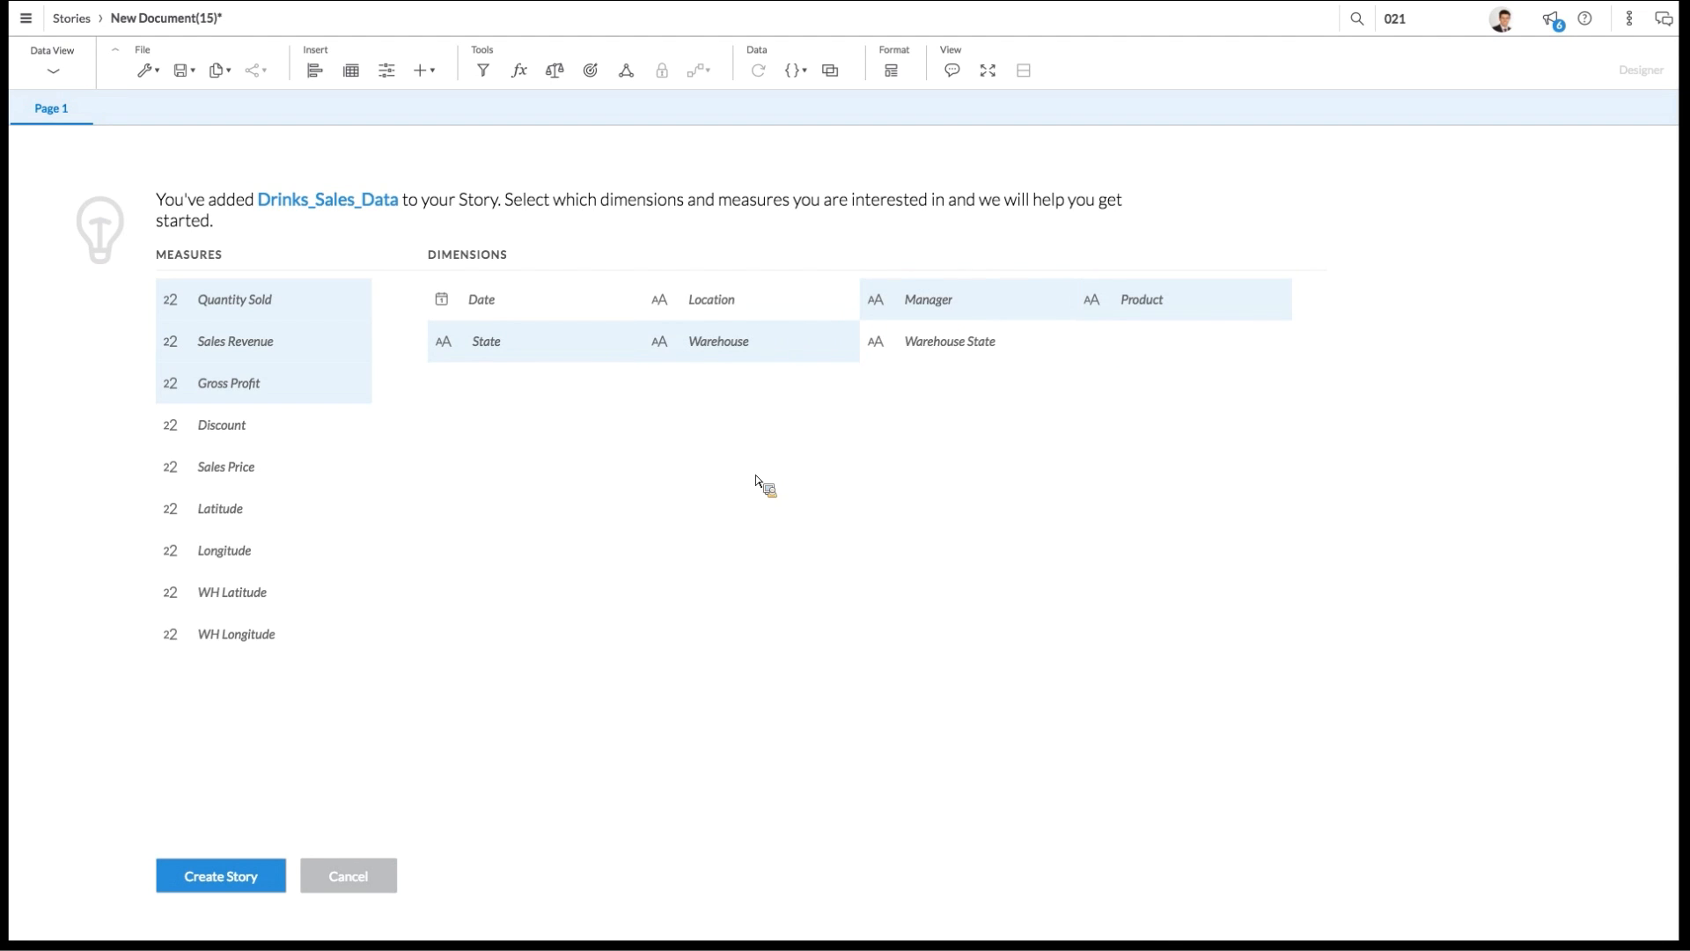
left_click(761, 306)
left_click(753, 340)
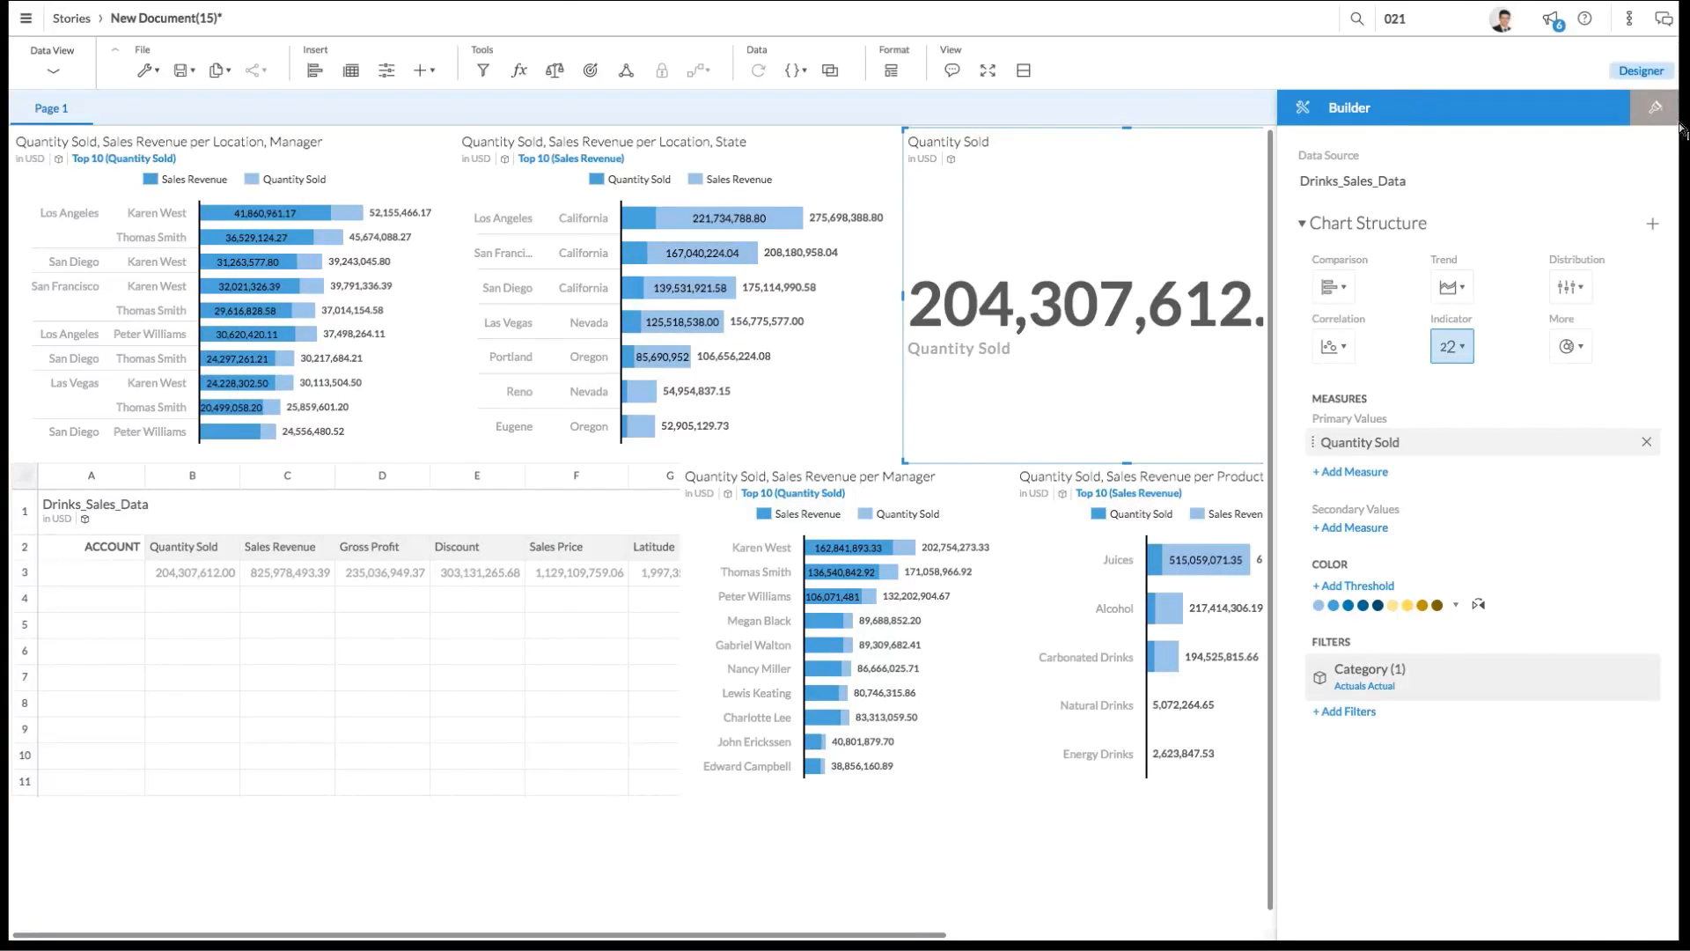
left_click(1641, 70)
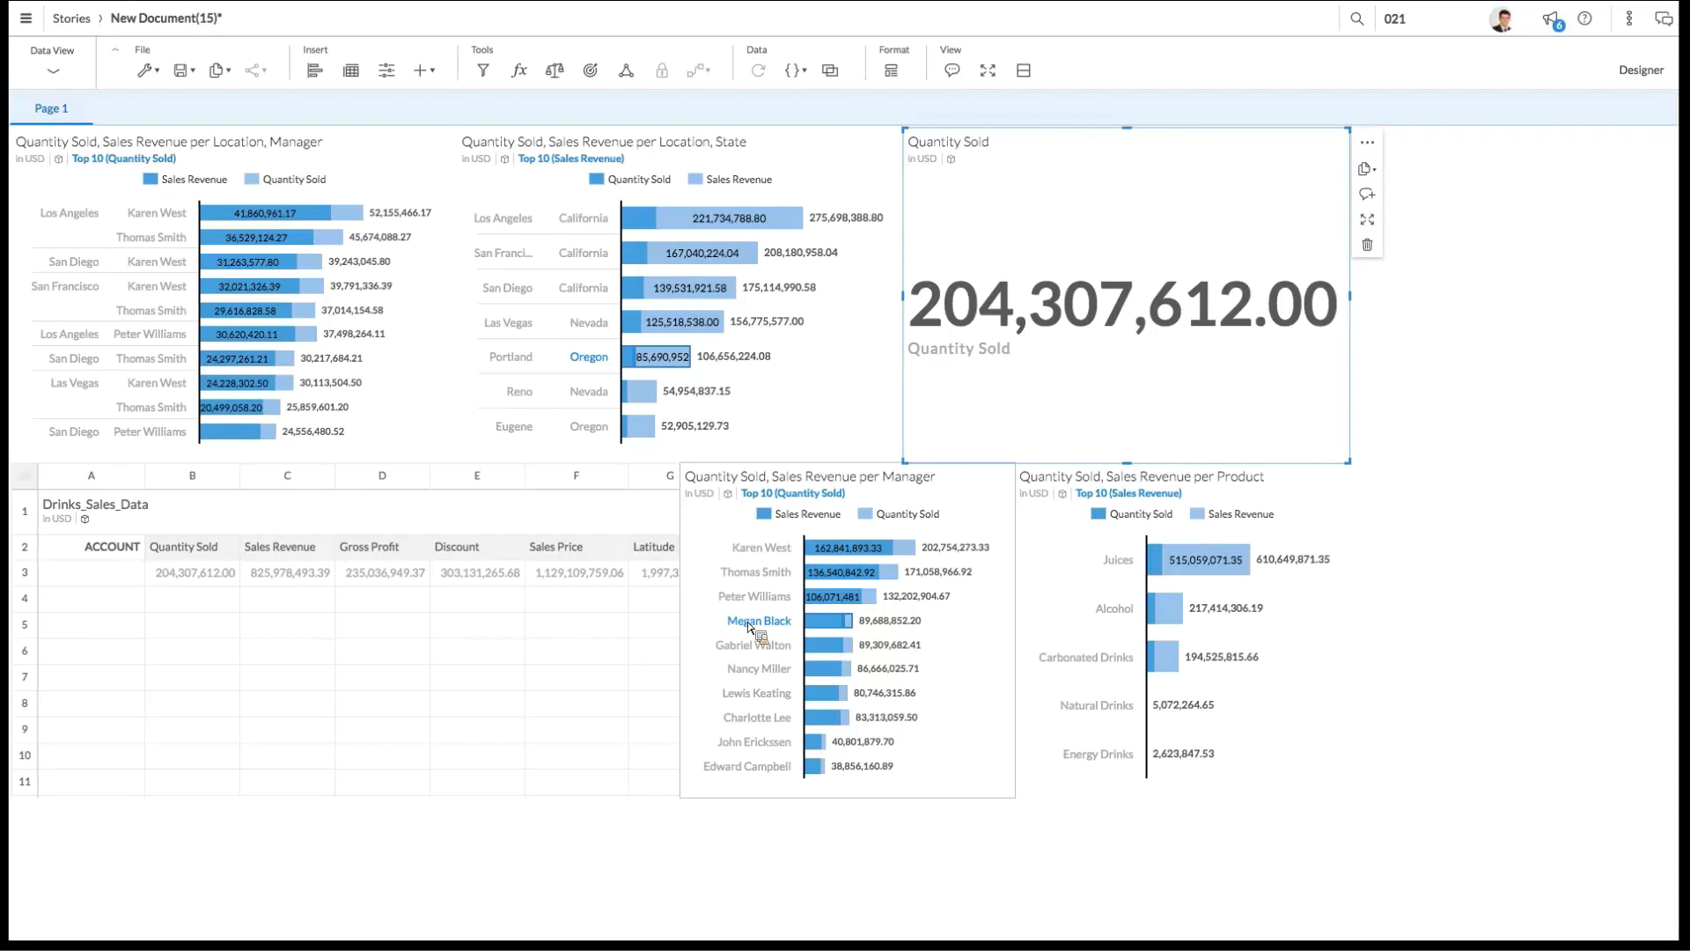
Step: Remove the Manager dimension from the Quantity Sold and Sales Revenue chart per Location and Manager
left_click(400, 385)
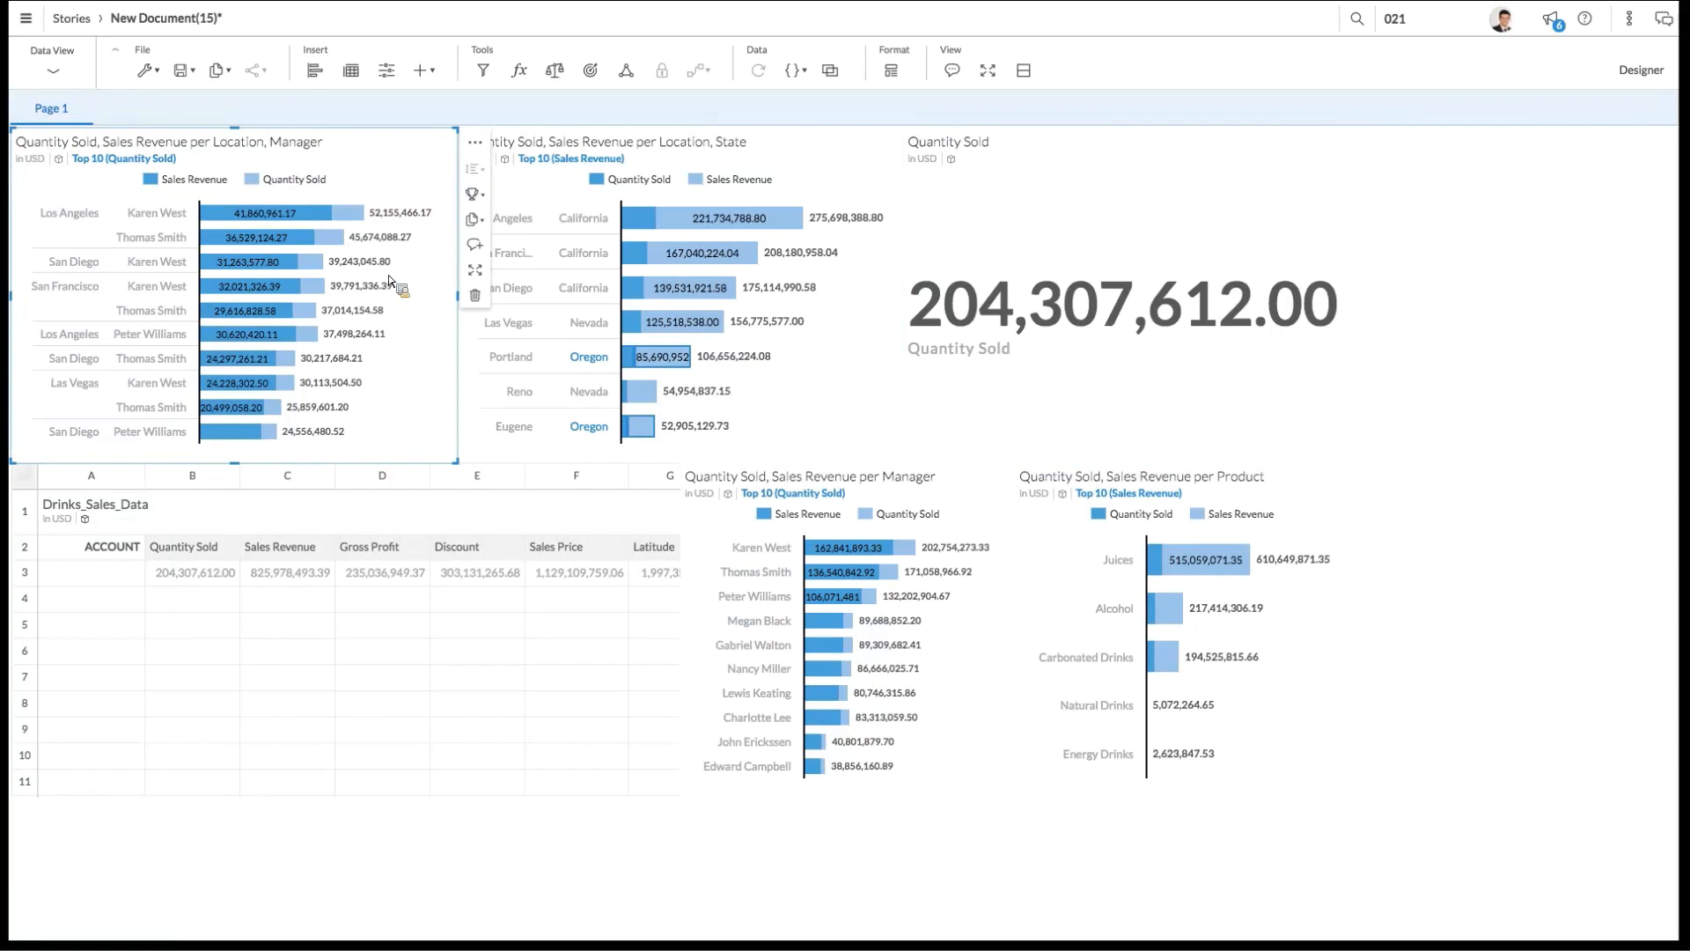
left_click(1663, 72)
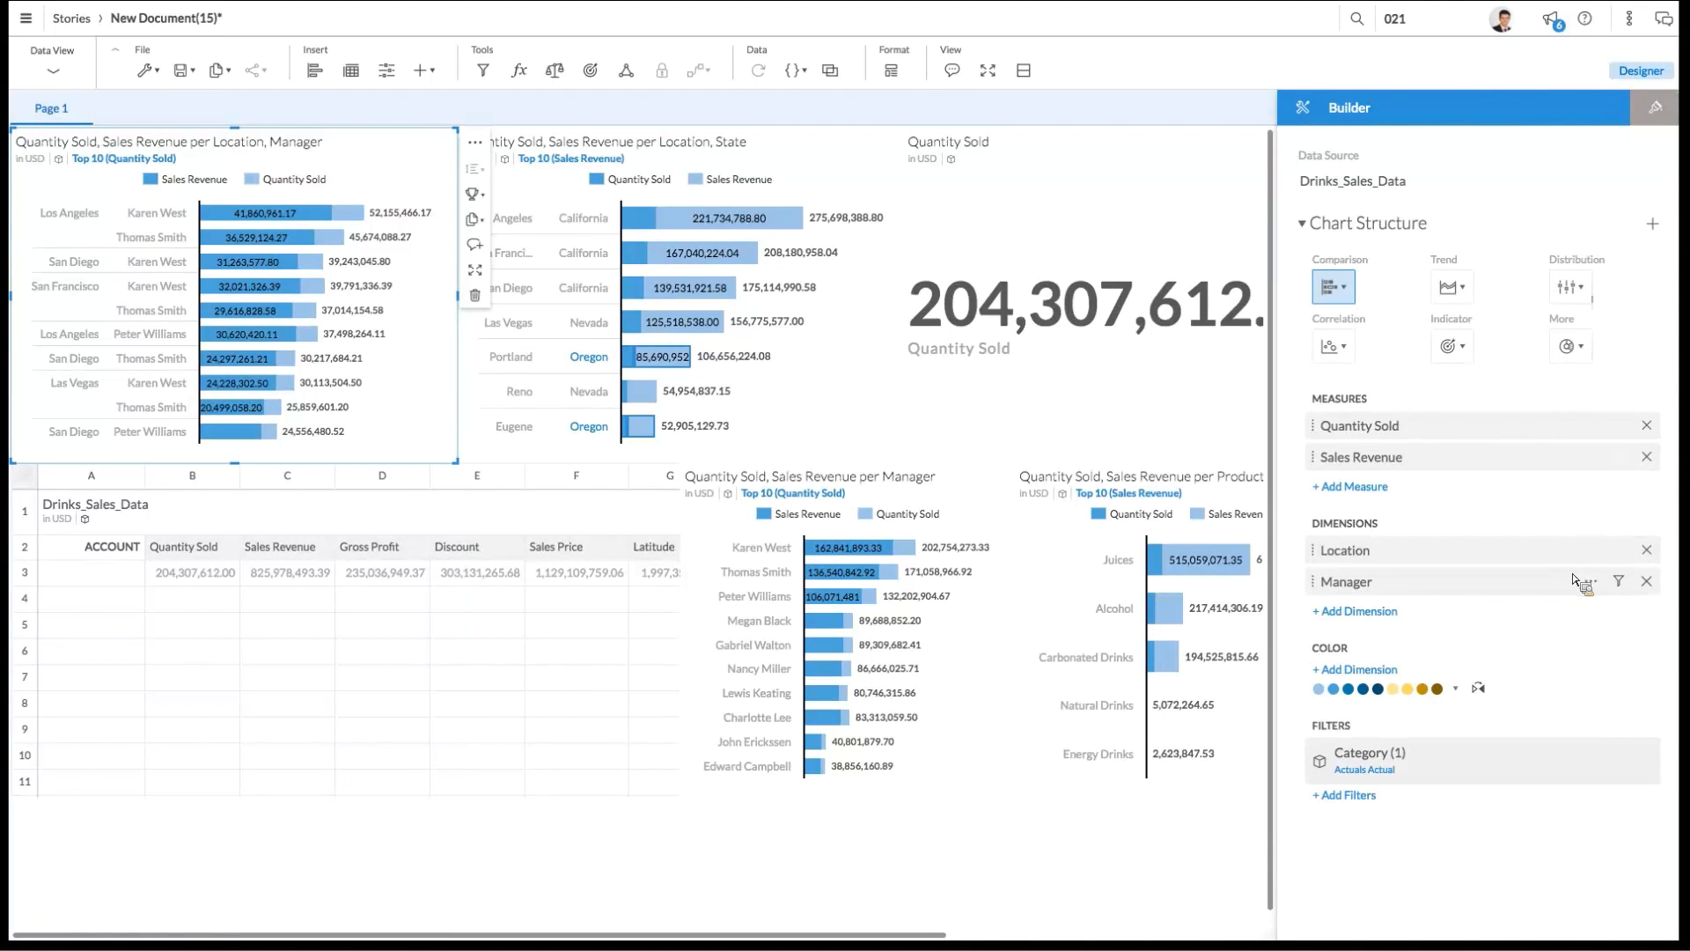
left_click(1647, 582)
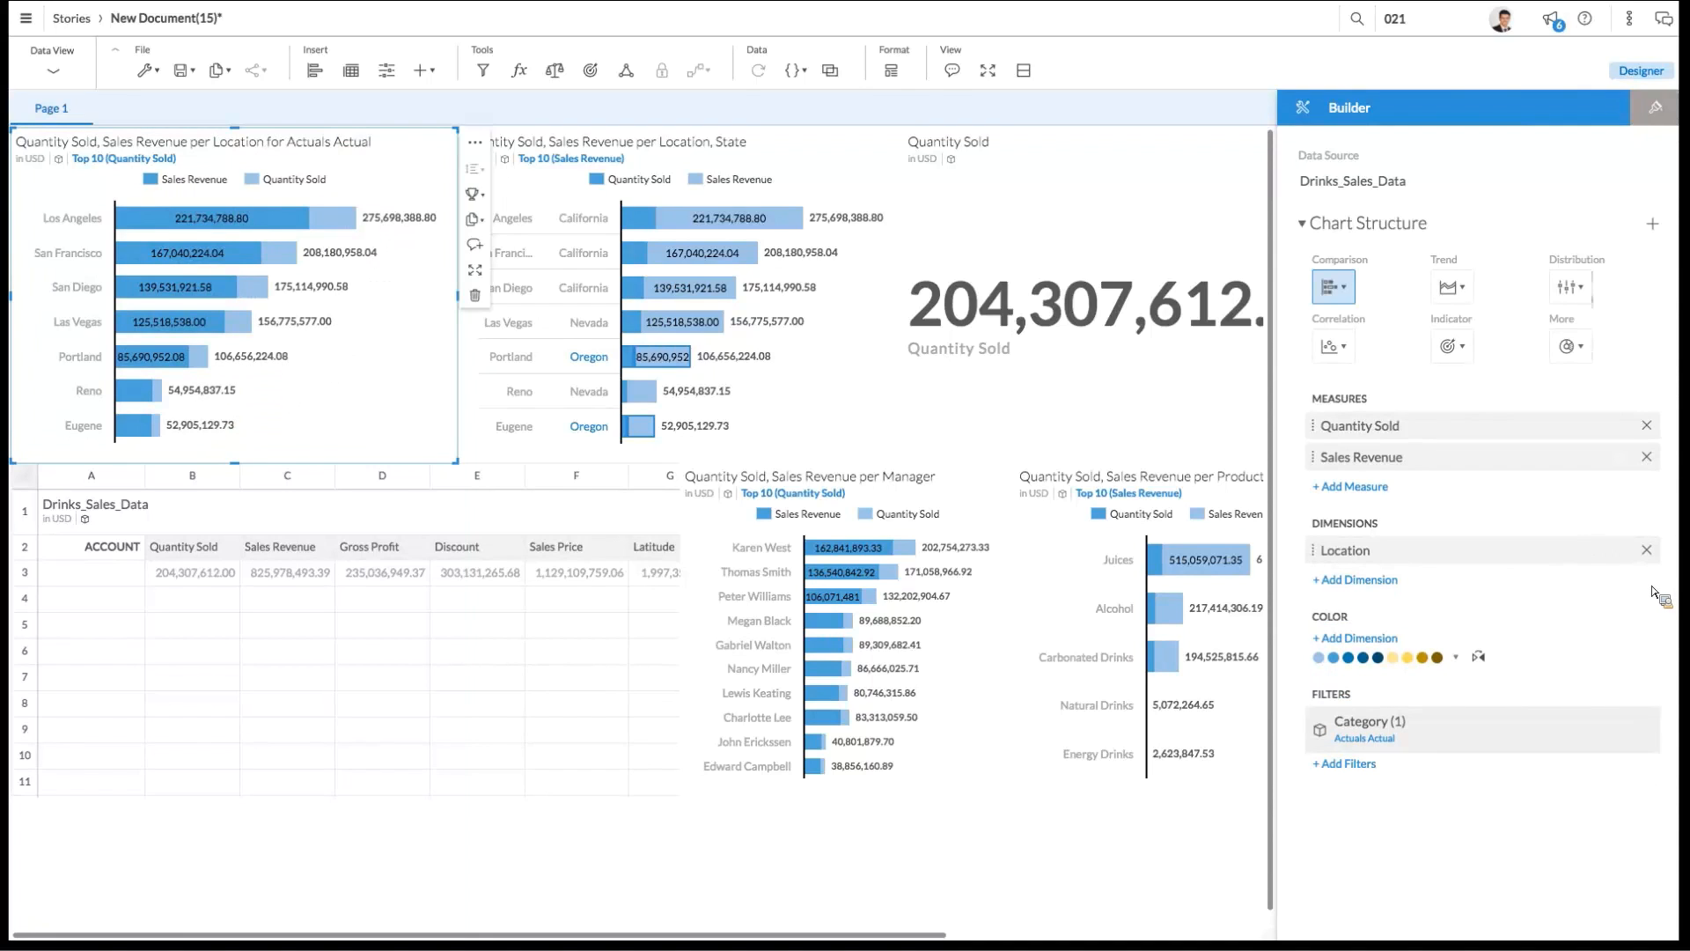
Step: Apply the standard color palette that starts with orange and pink to the Location chart
left_click(1456, 656)
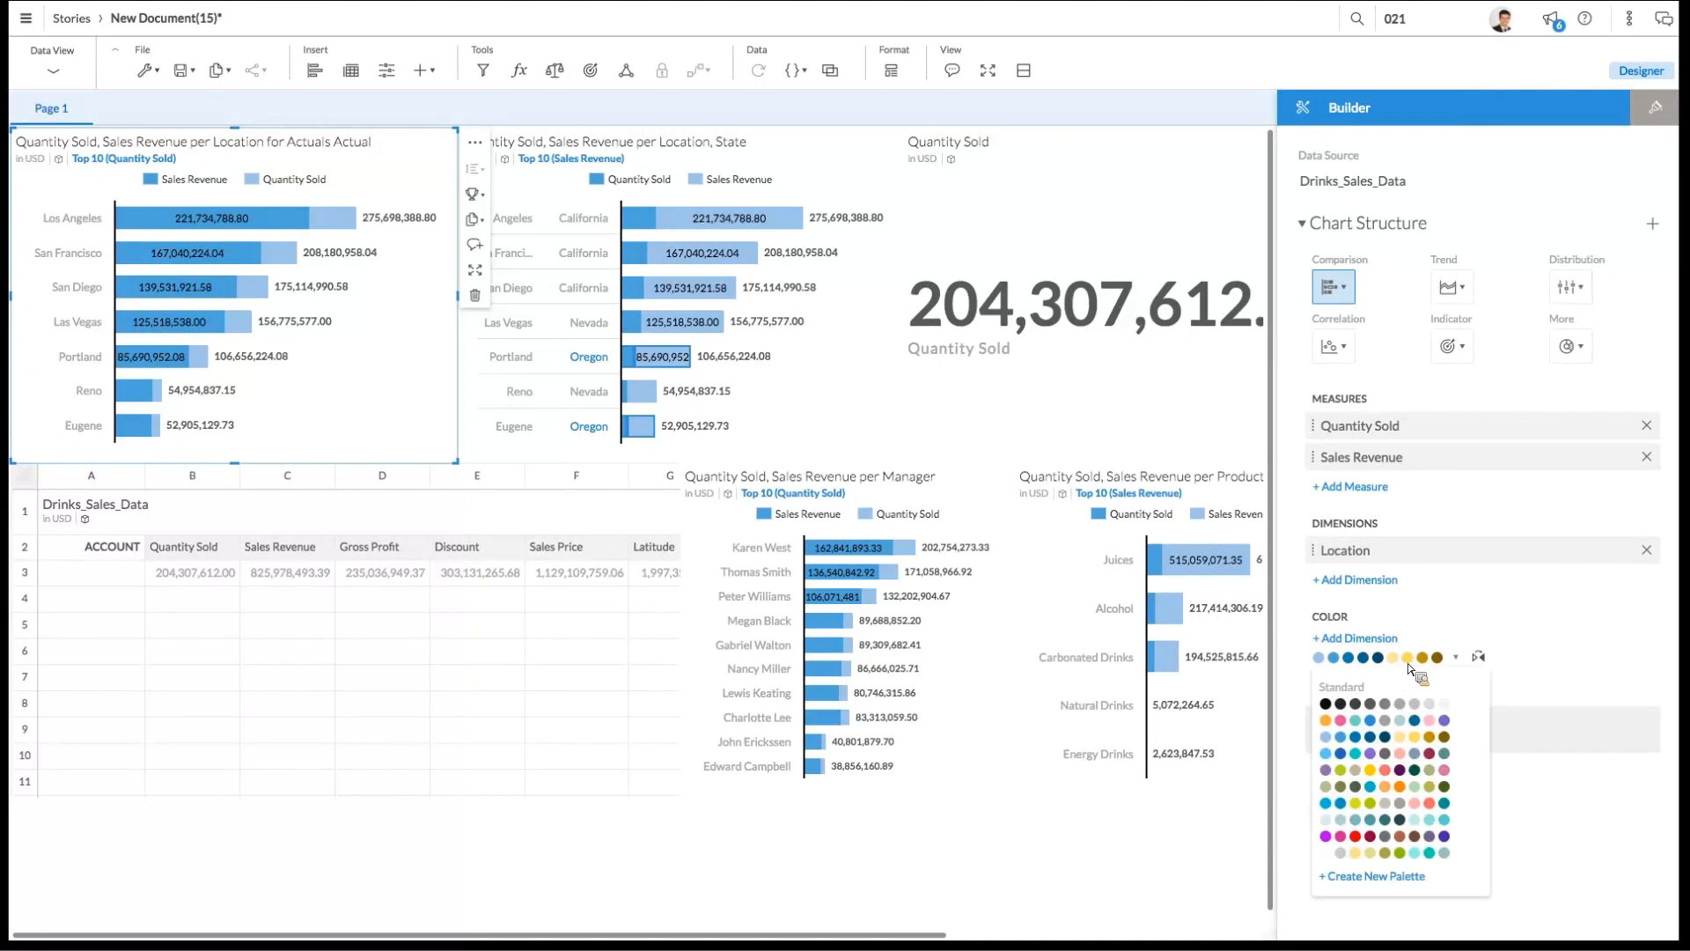
left_click(1383, 752)
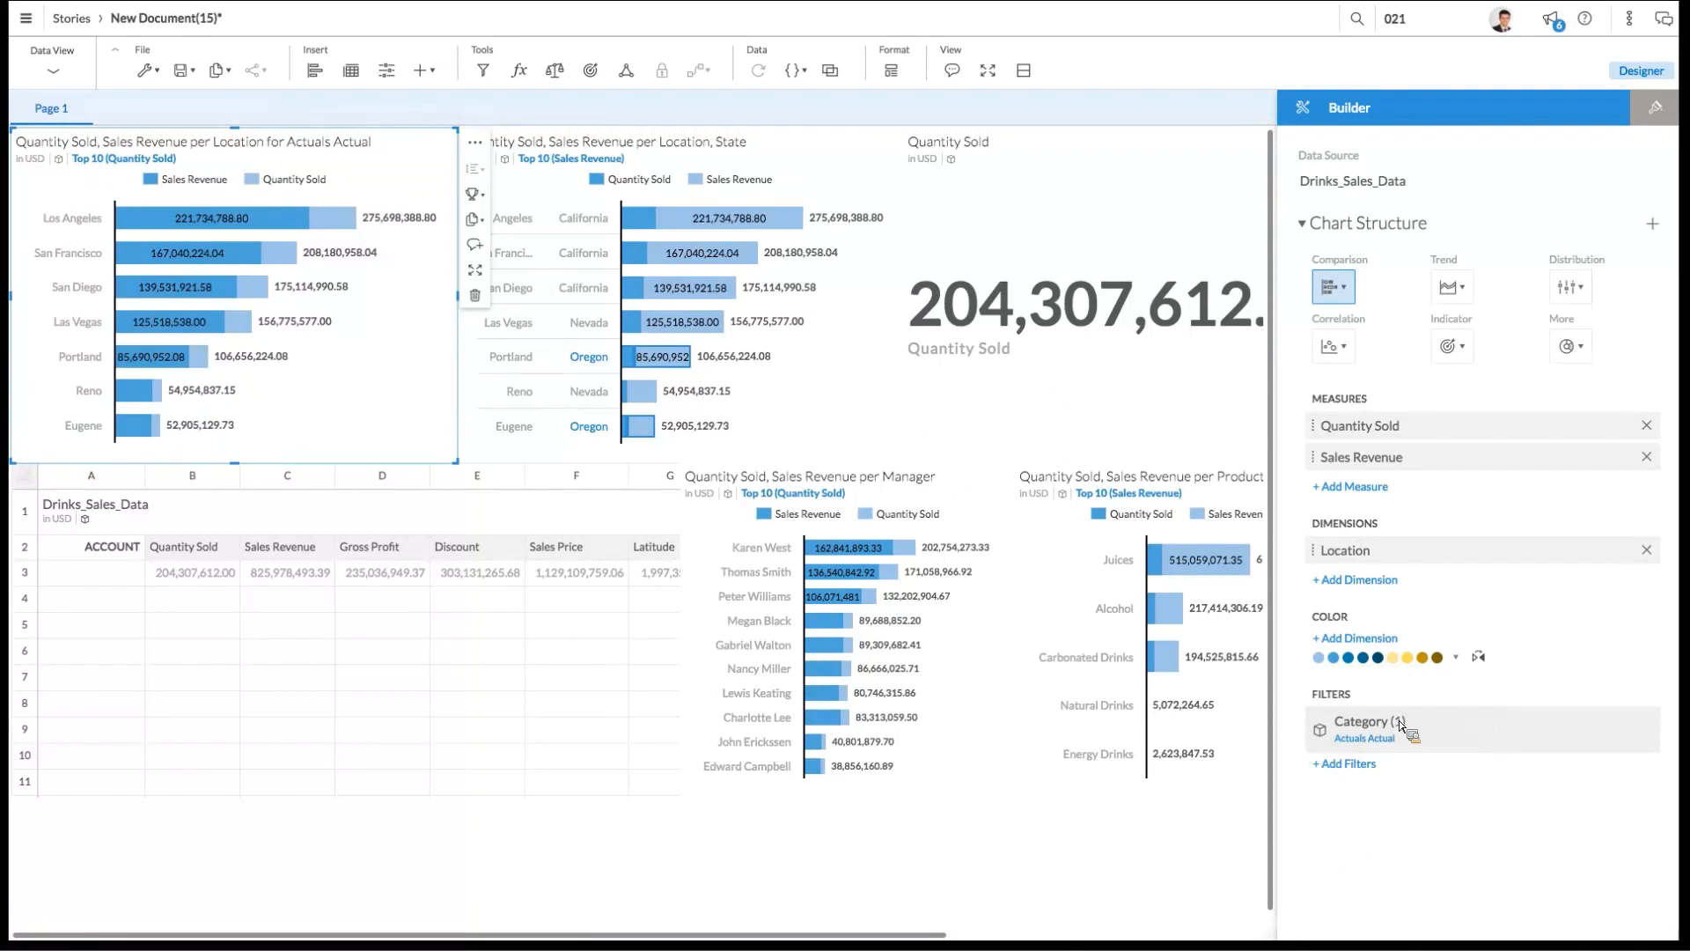
left_click(1454, 657)
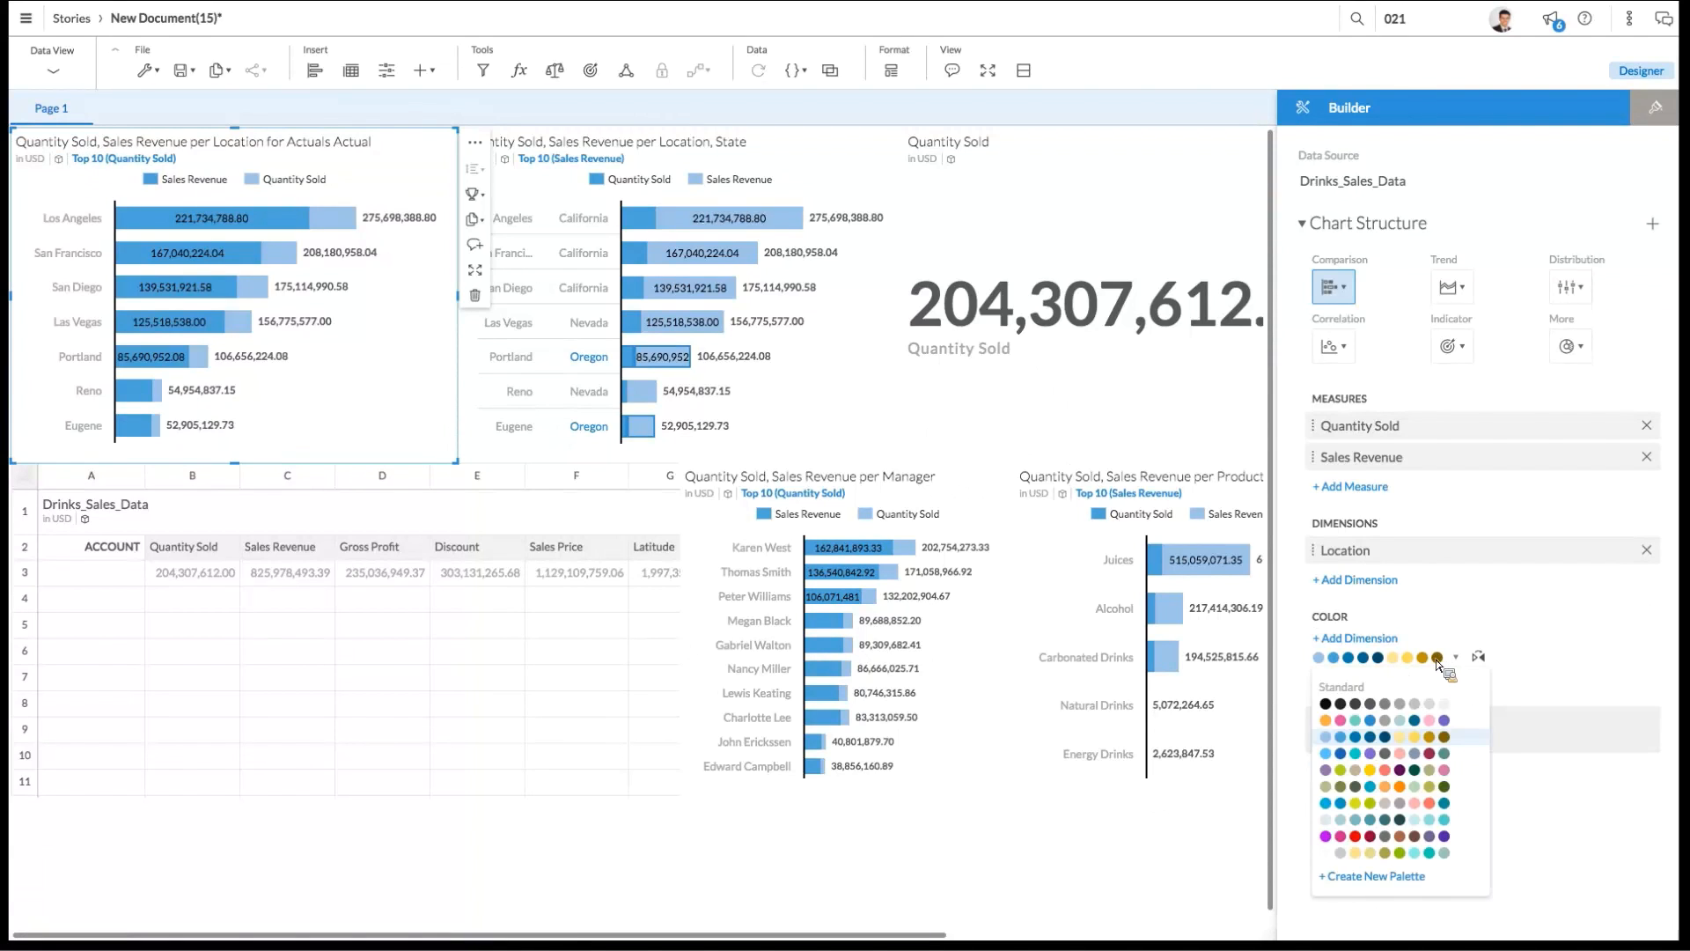
left_click(1378, 724)
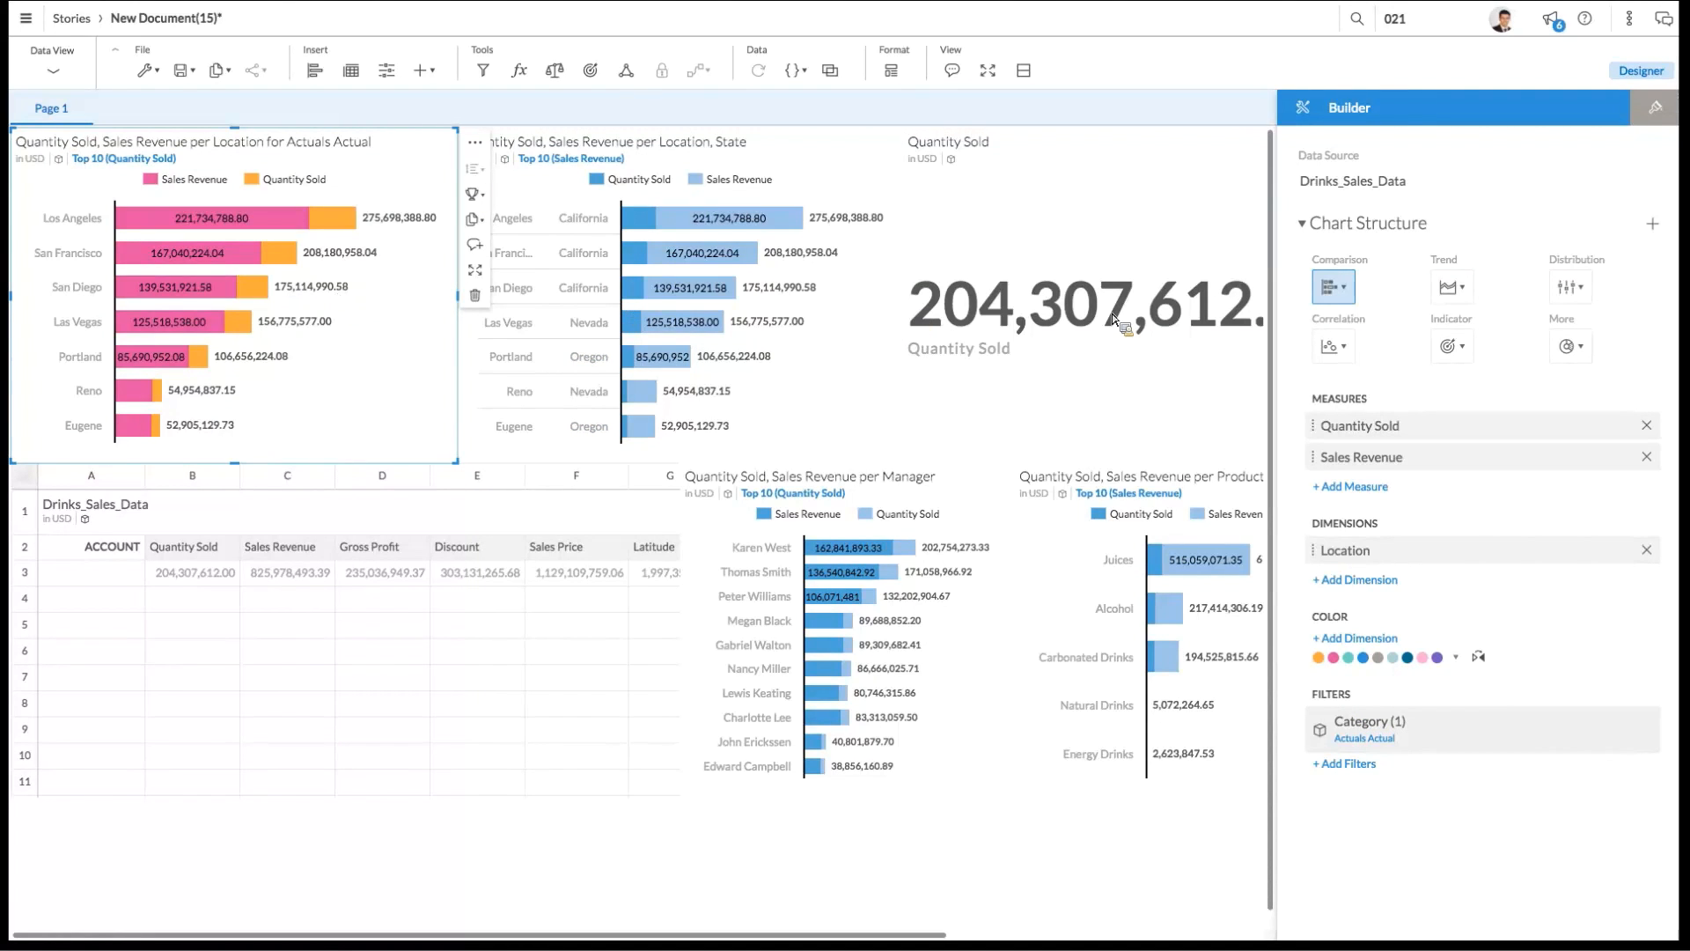
left_click(1640, 70)
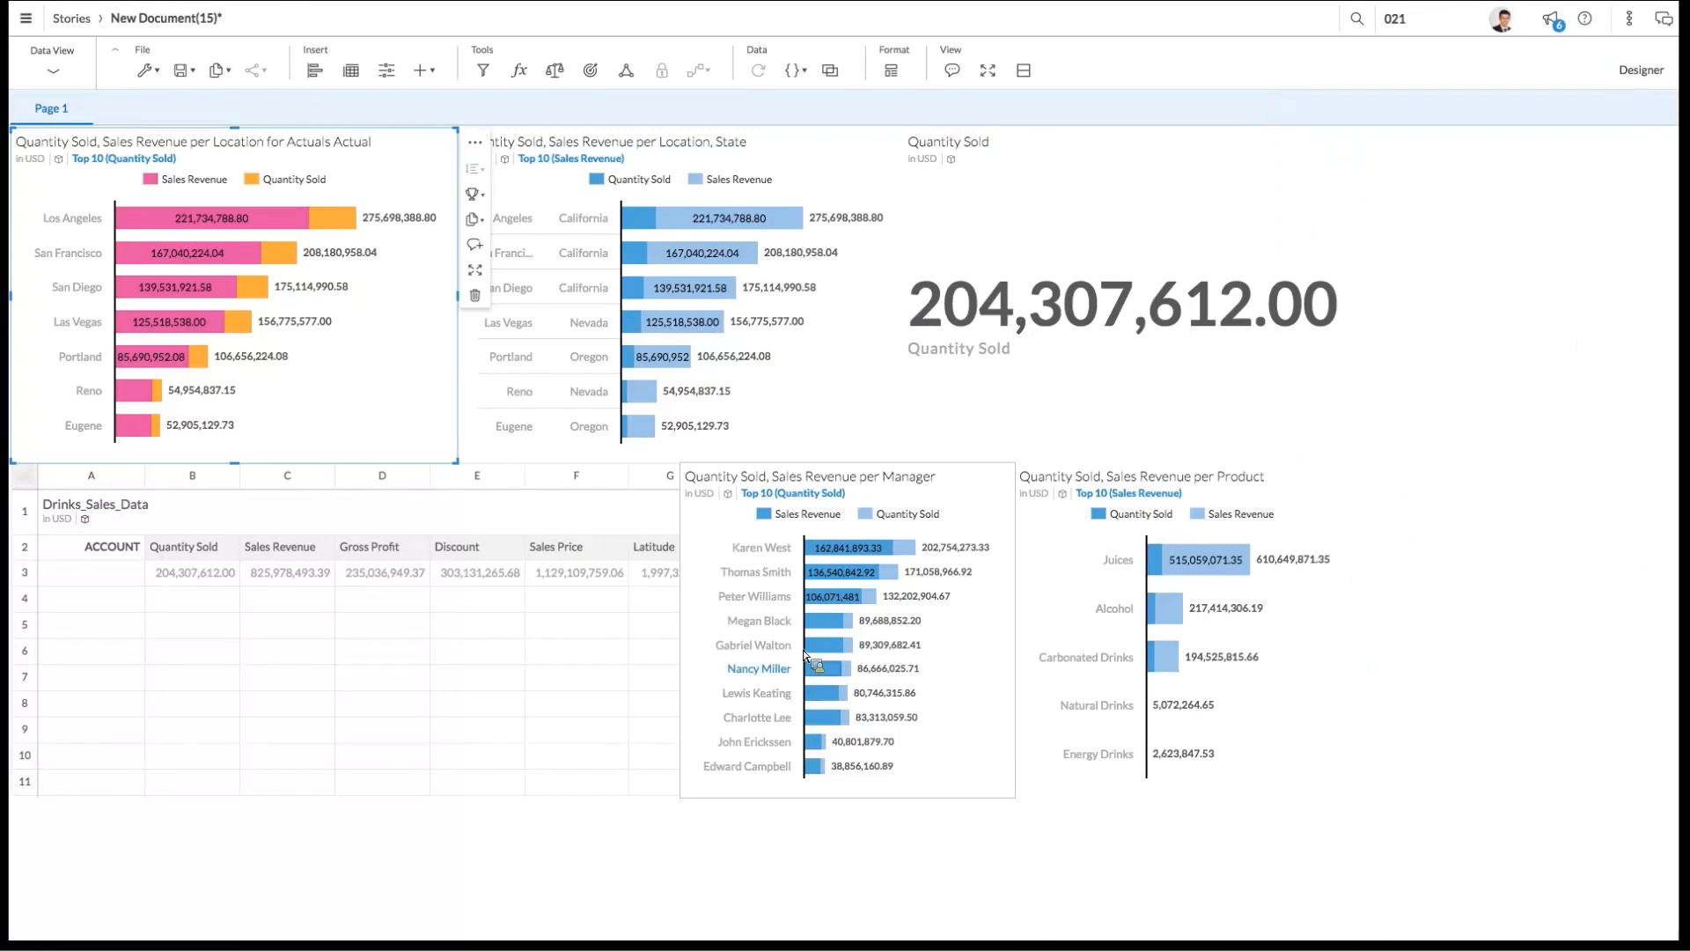
Step: Rename Page 1 of the story as Sample
left_click(92, 109)
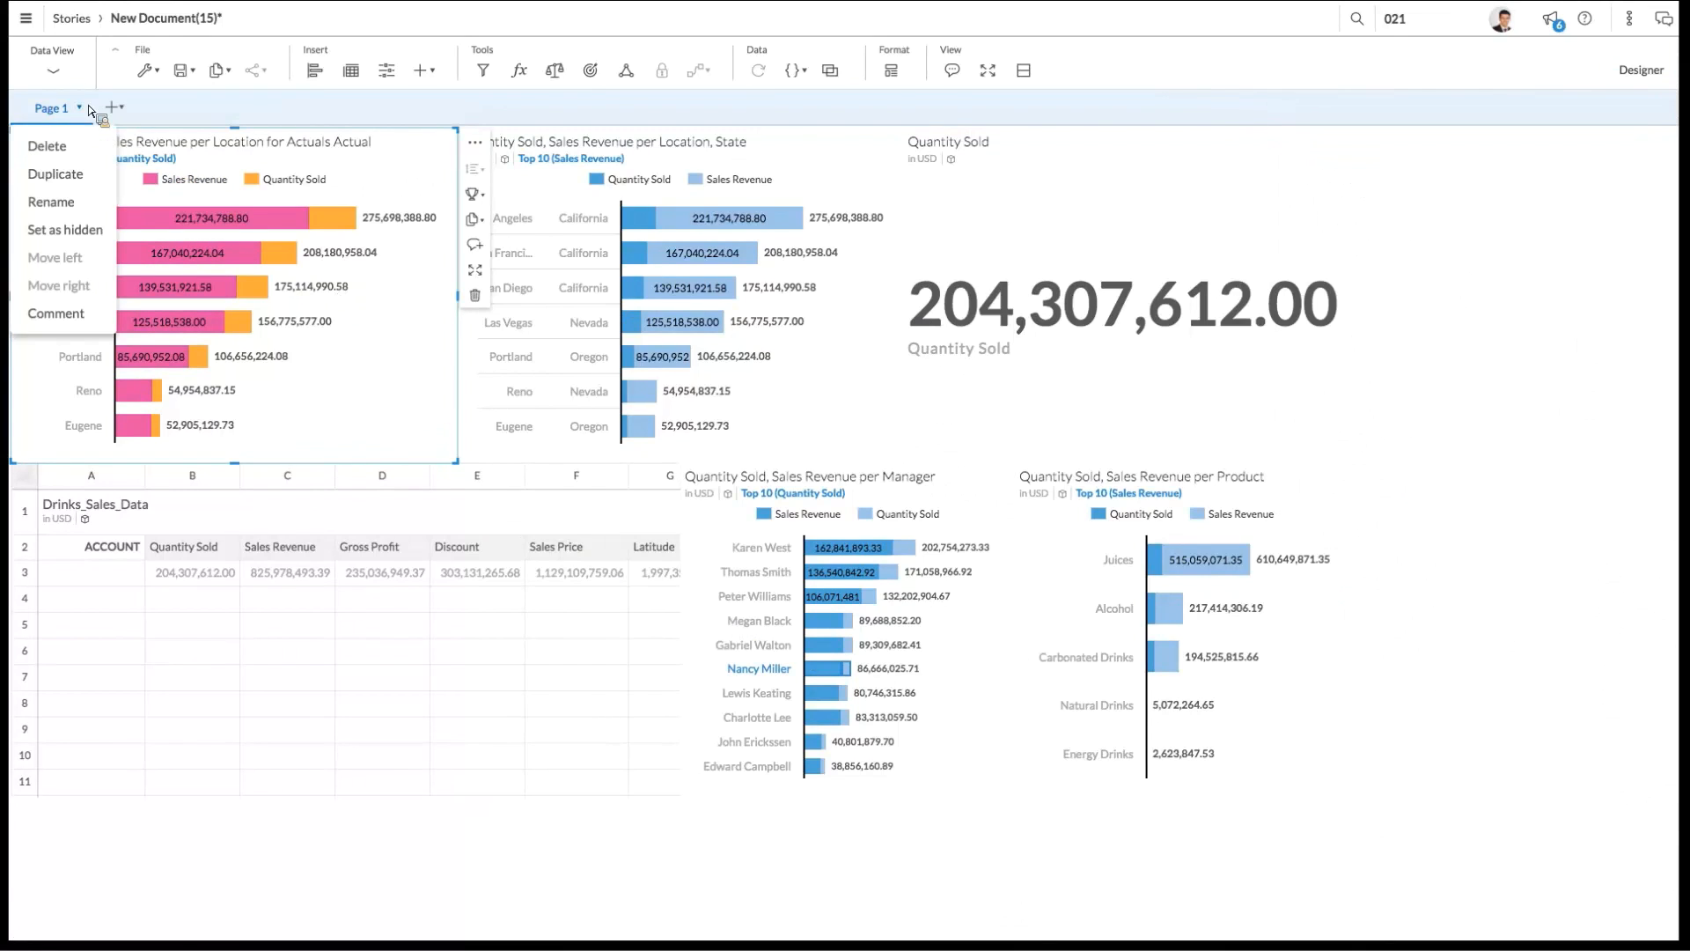
left_click(74, 199)
triple_click(652, 502)
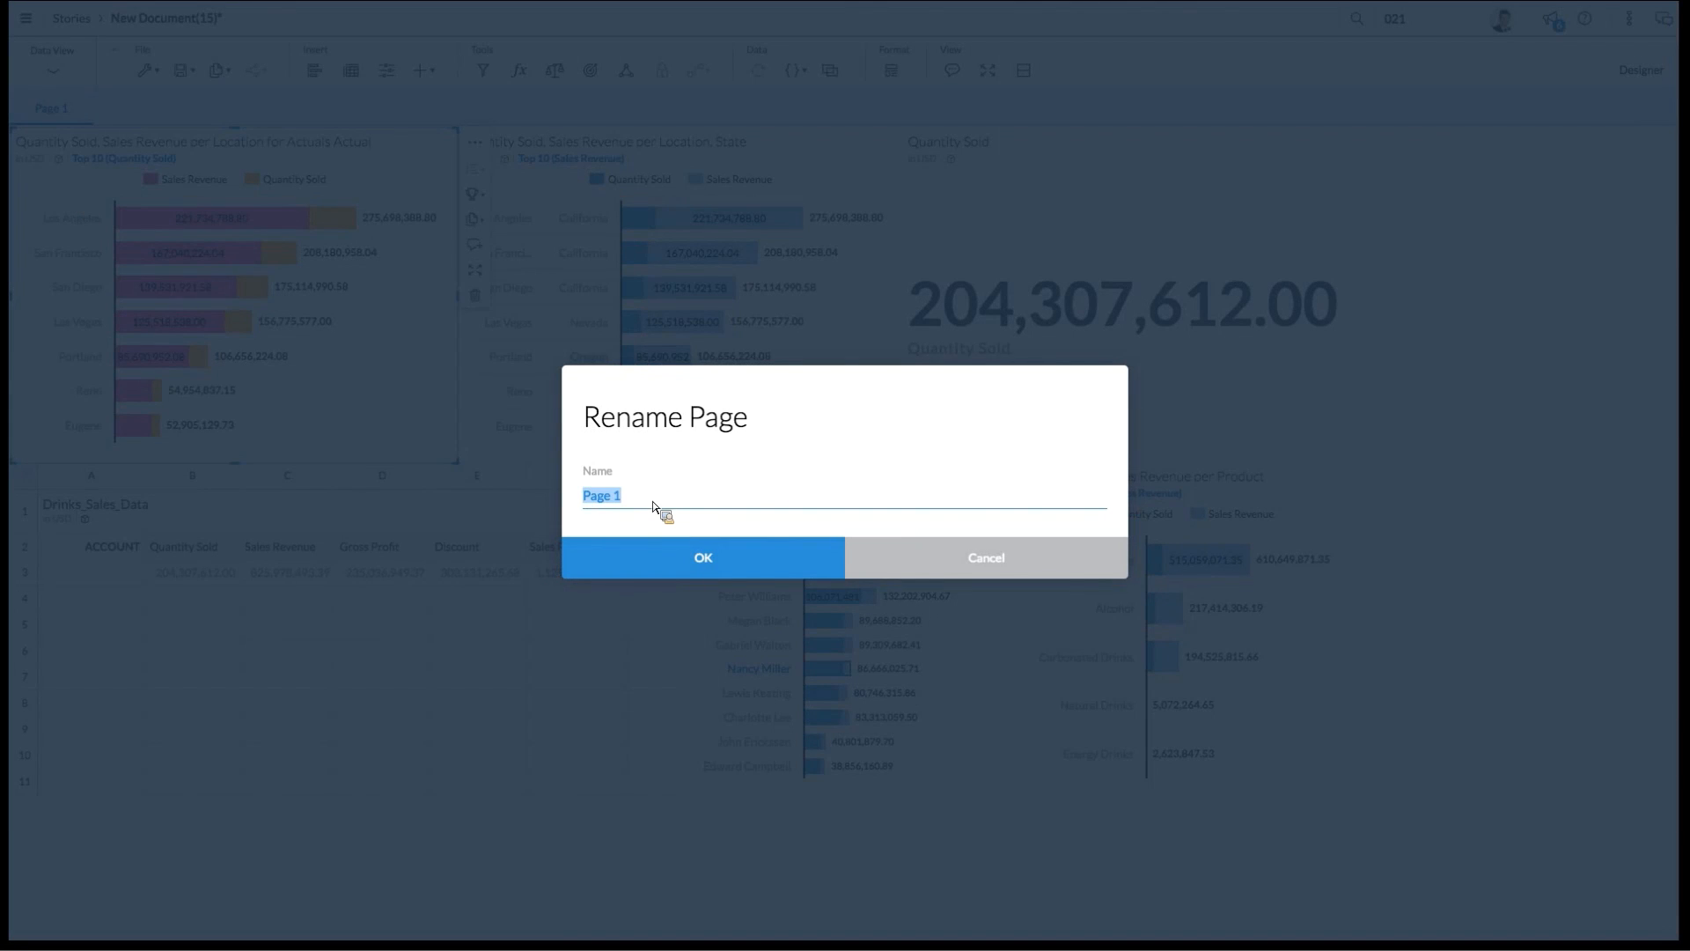
type("Sales")
left_click(699, 569)
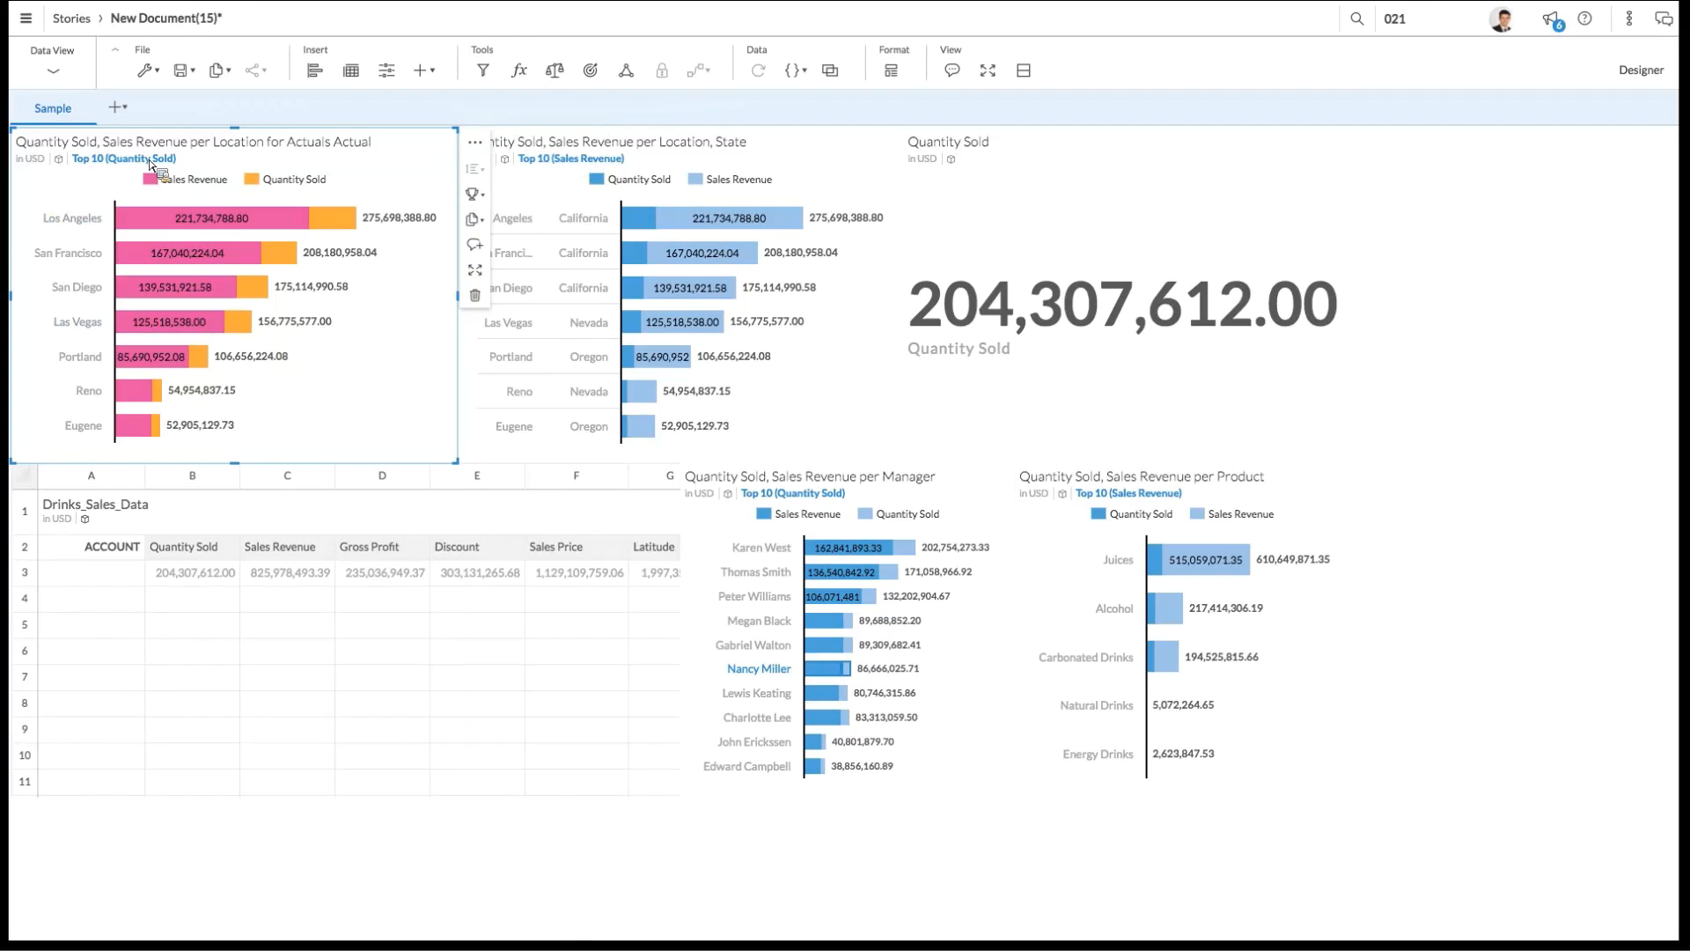
Step: Add a new canvas page to the story and rename it with a person's first name
left_click(116, 113)
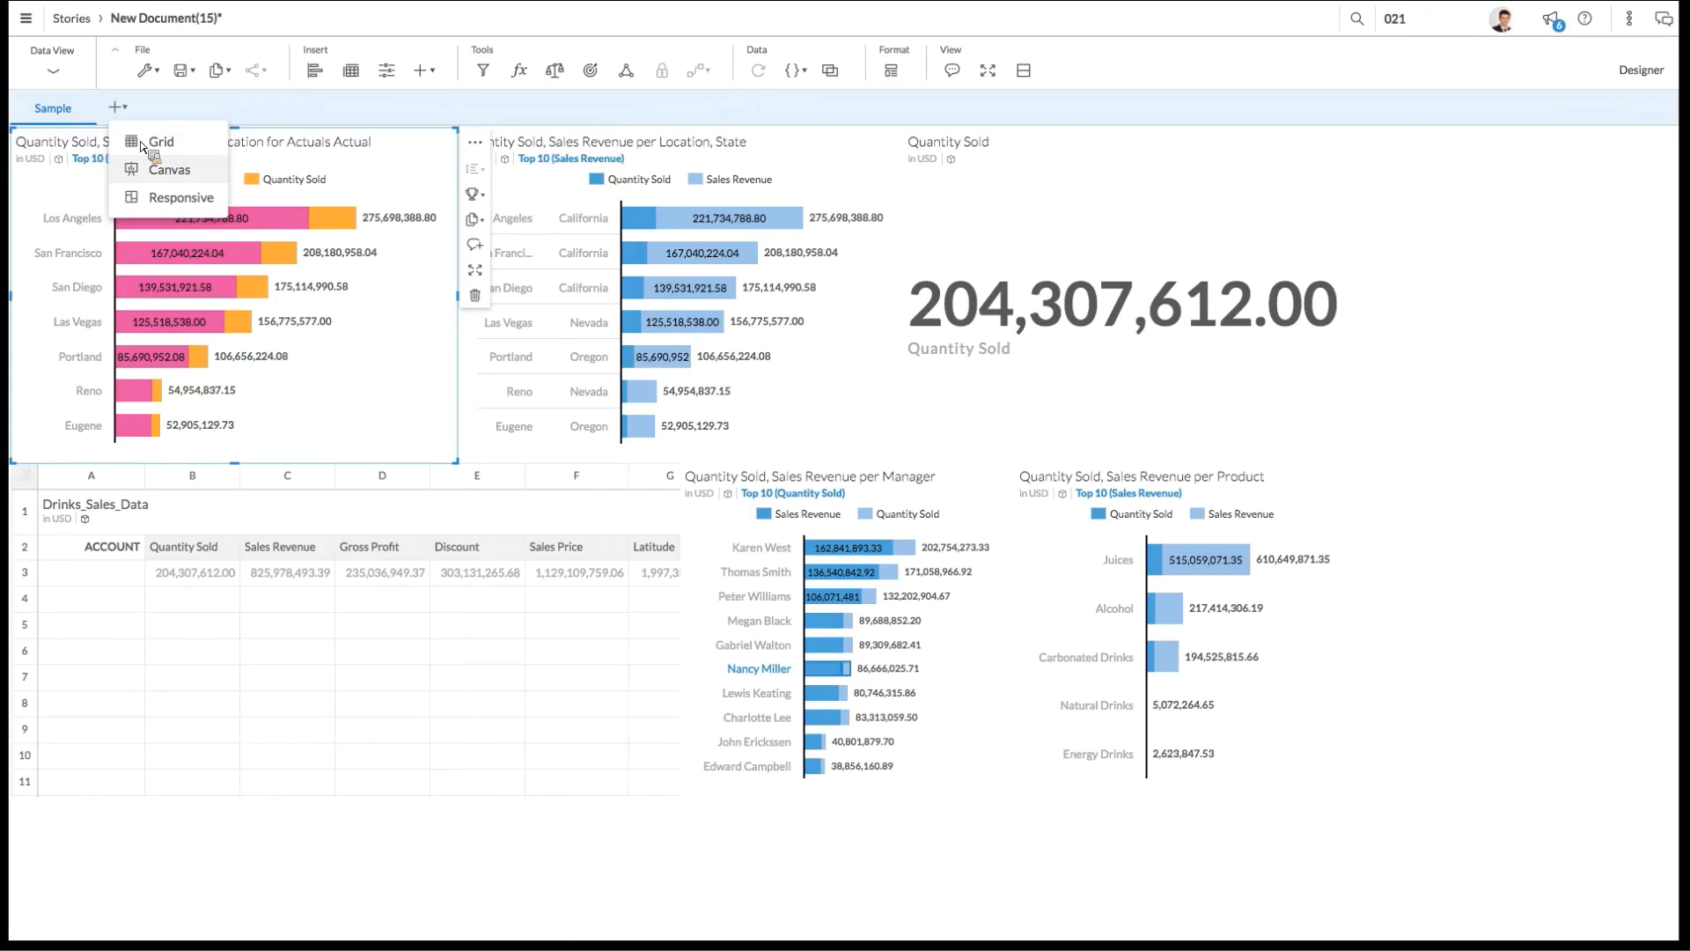
left_click(163, 174)
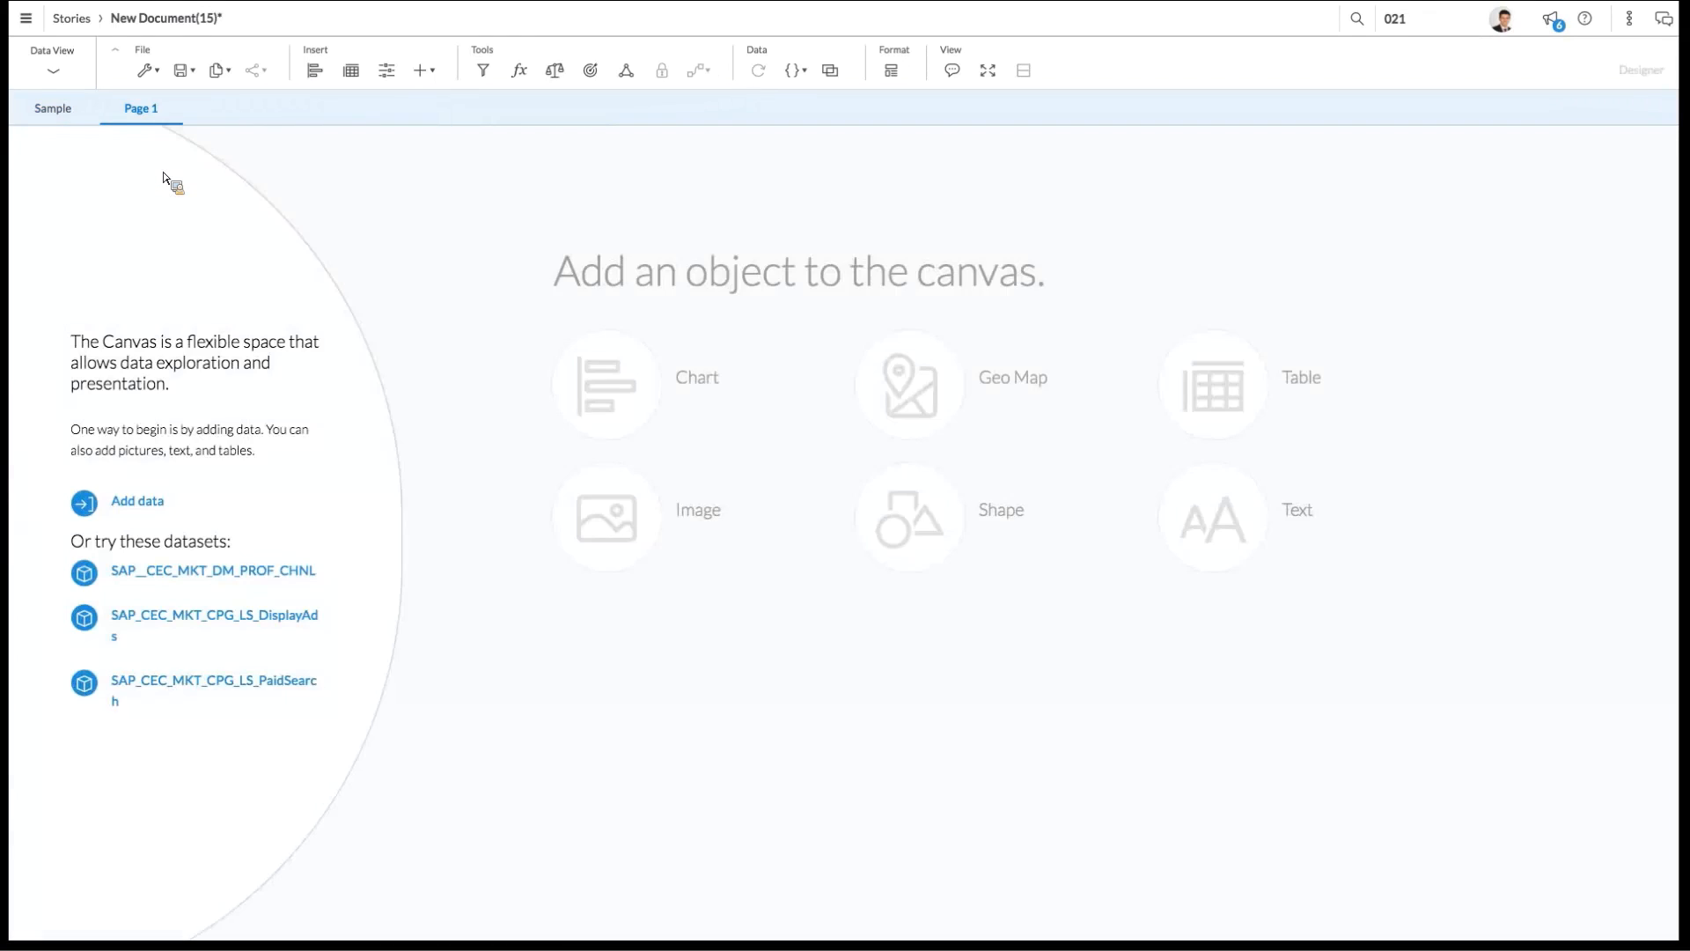
left_click(169, 106)
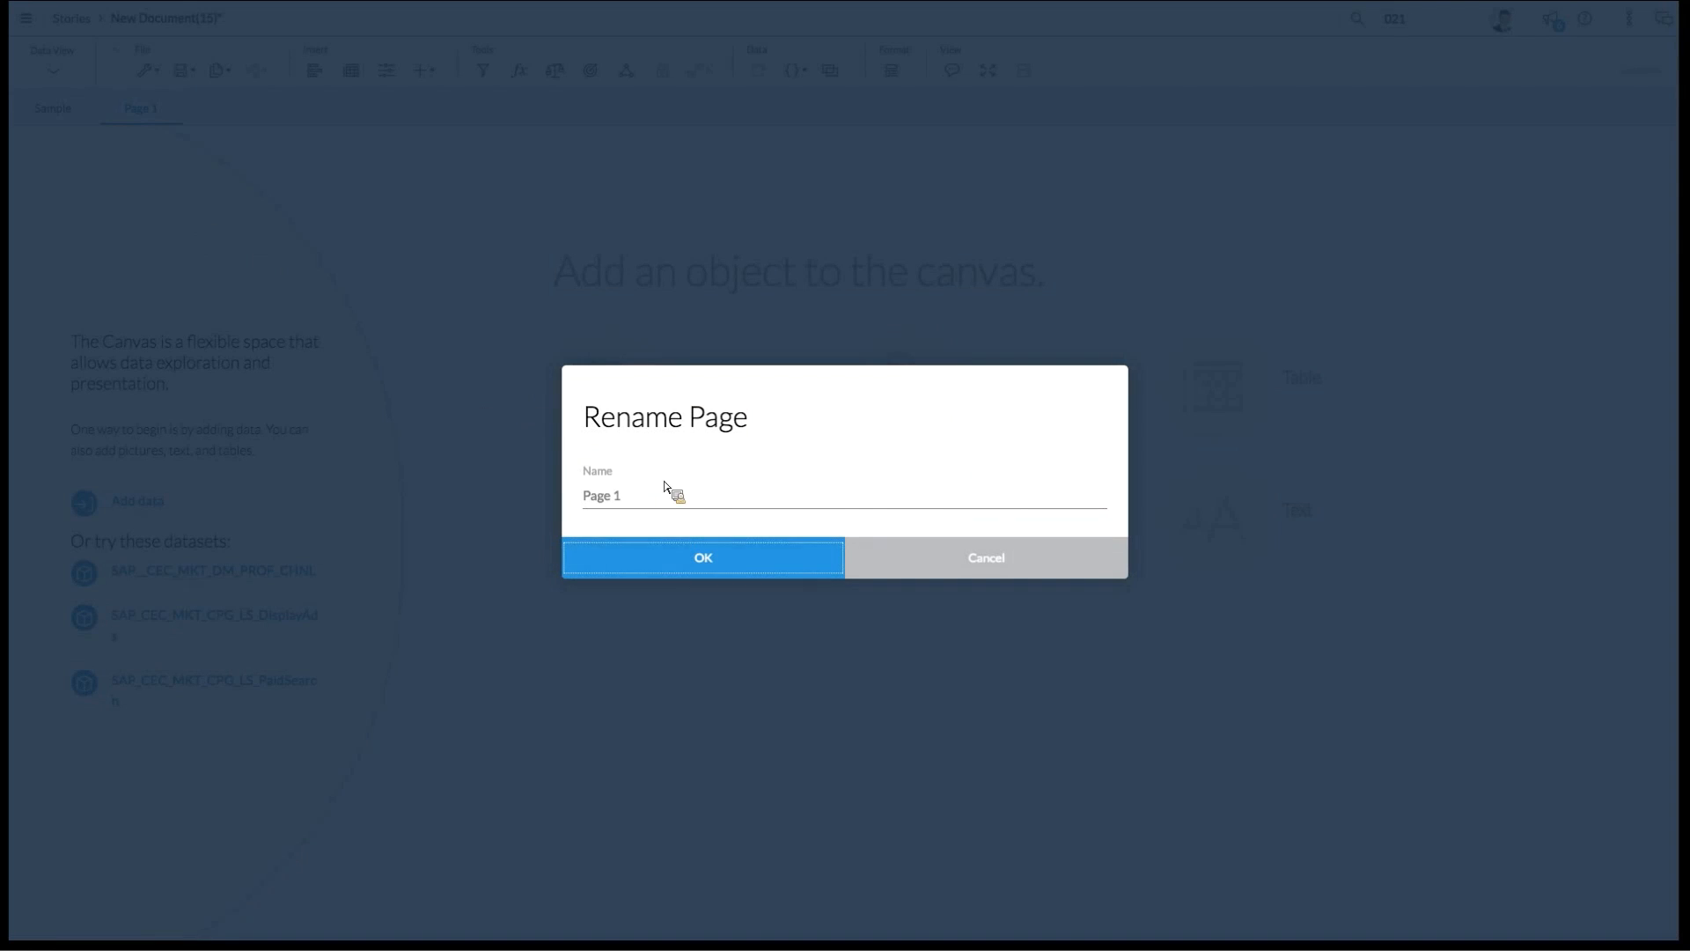
left_click(667, 489)
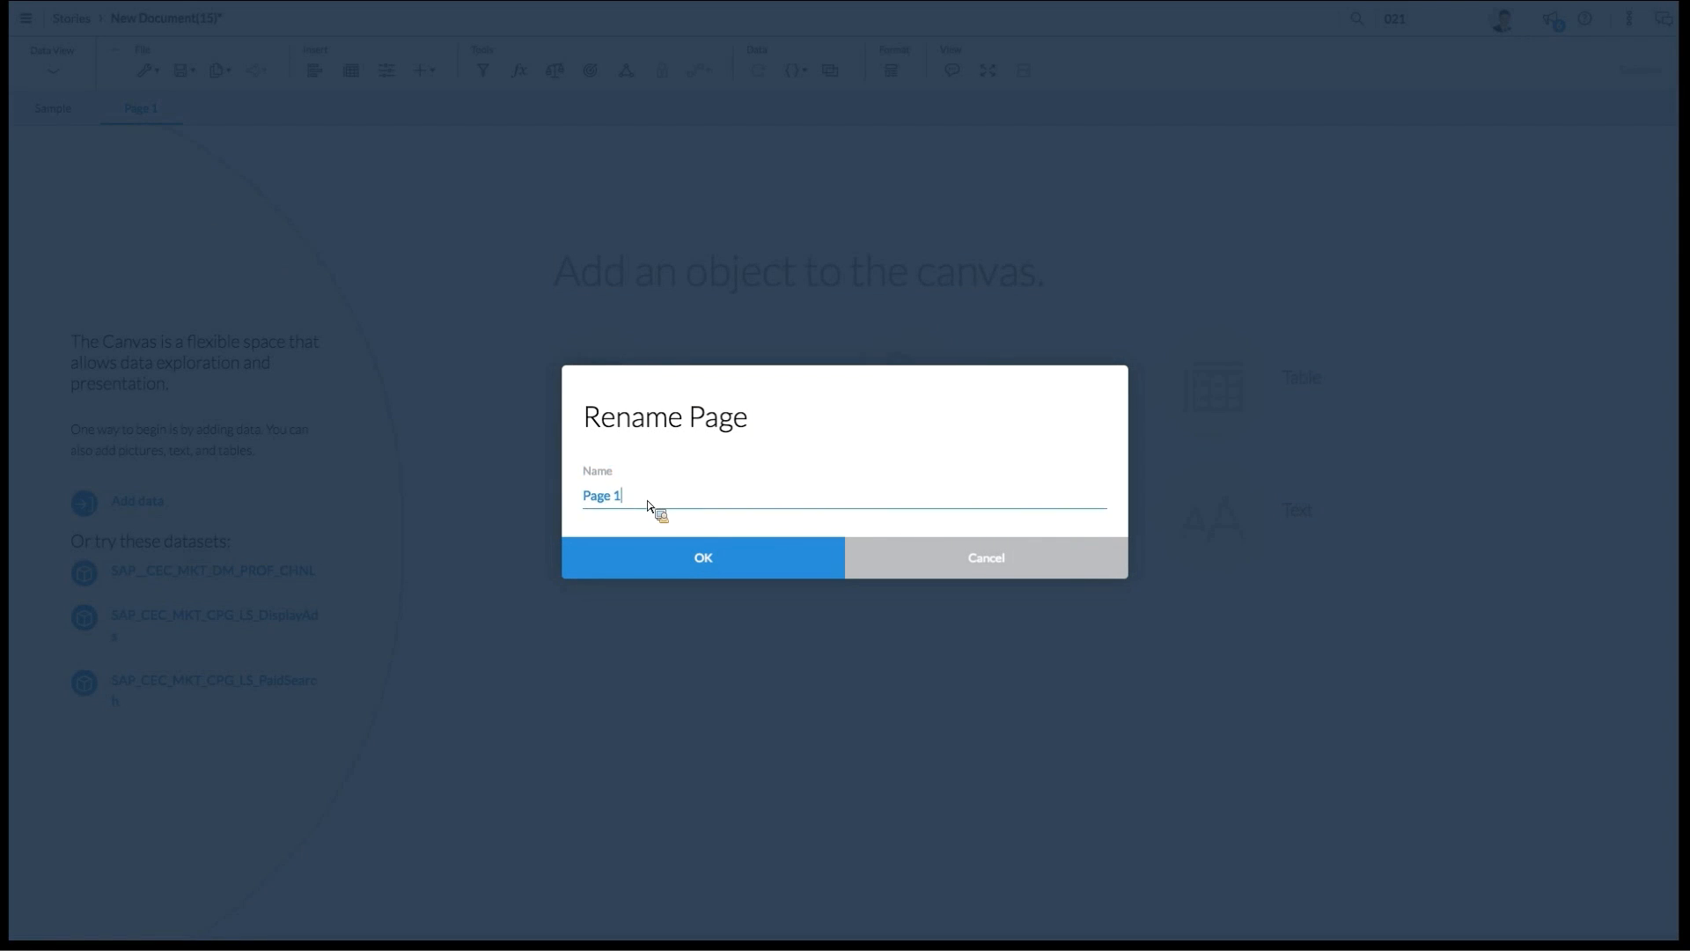
key("ctrl+a")
type("John")
left_click(665, 559)
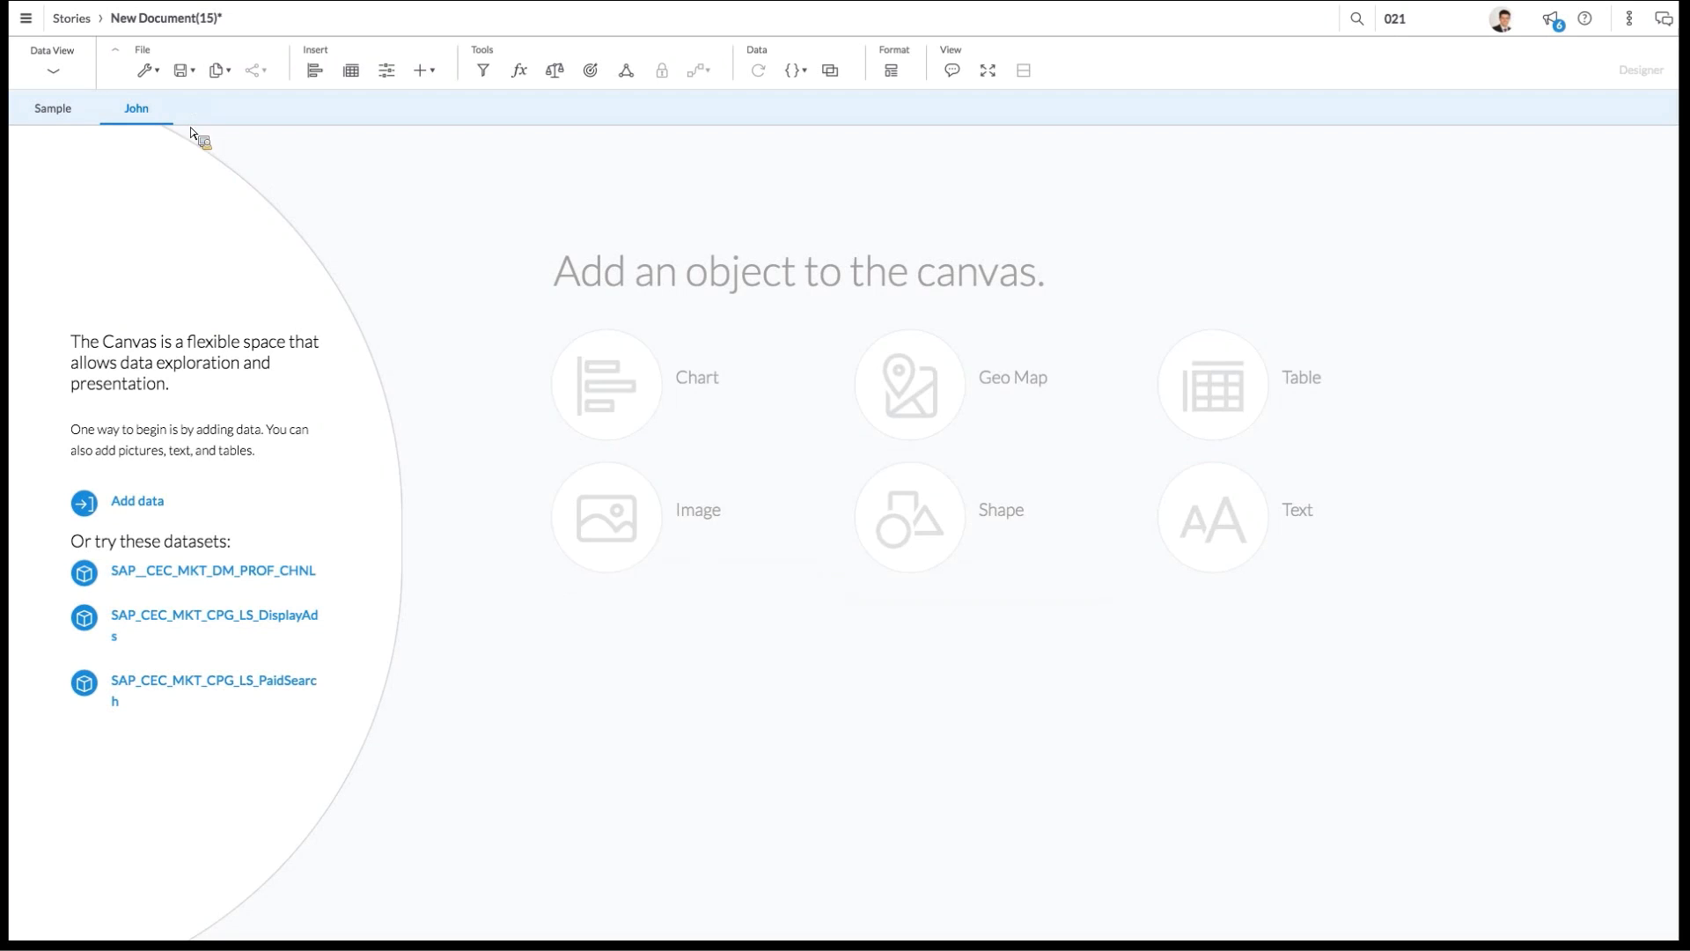
Step: Insert a chart on the new canvas page with Quantity Sold as its measure
left_click(561, 401)
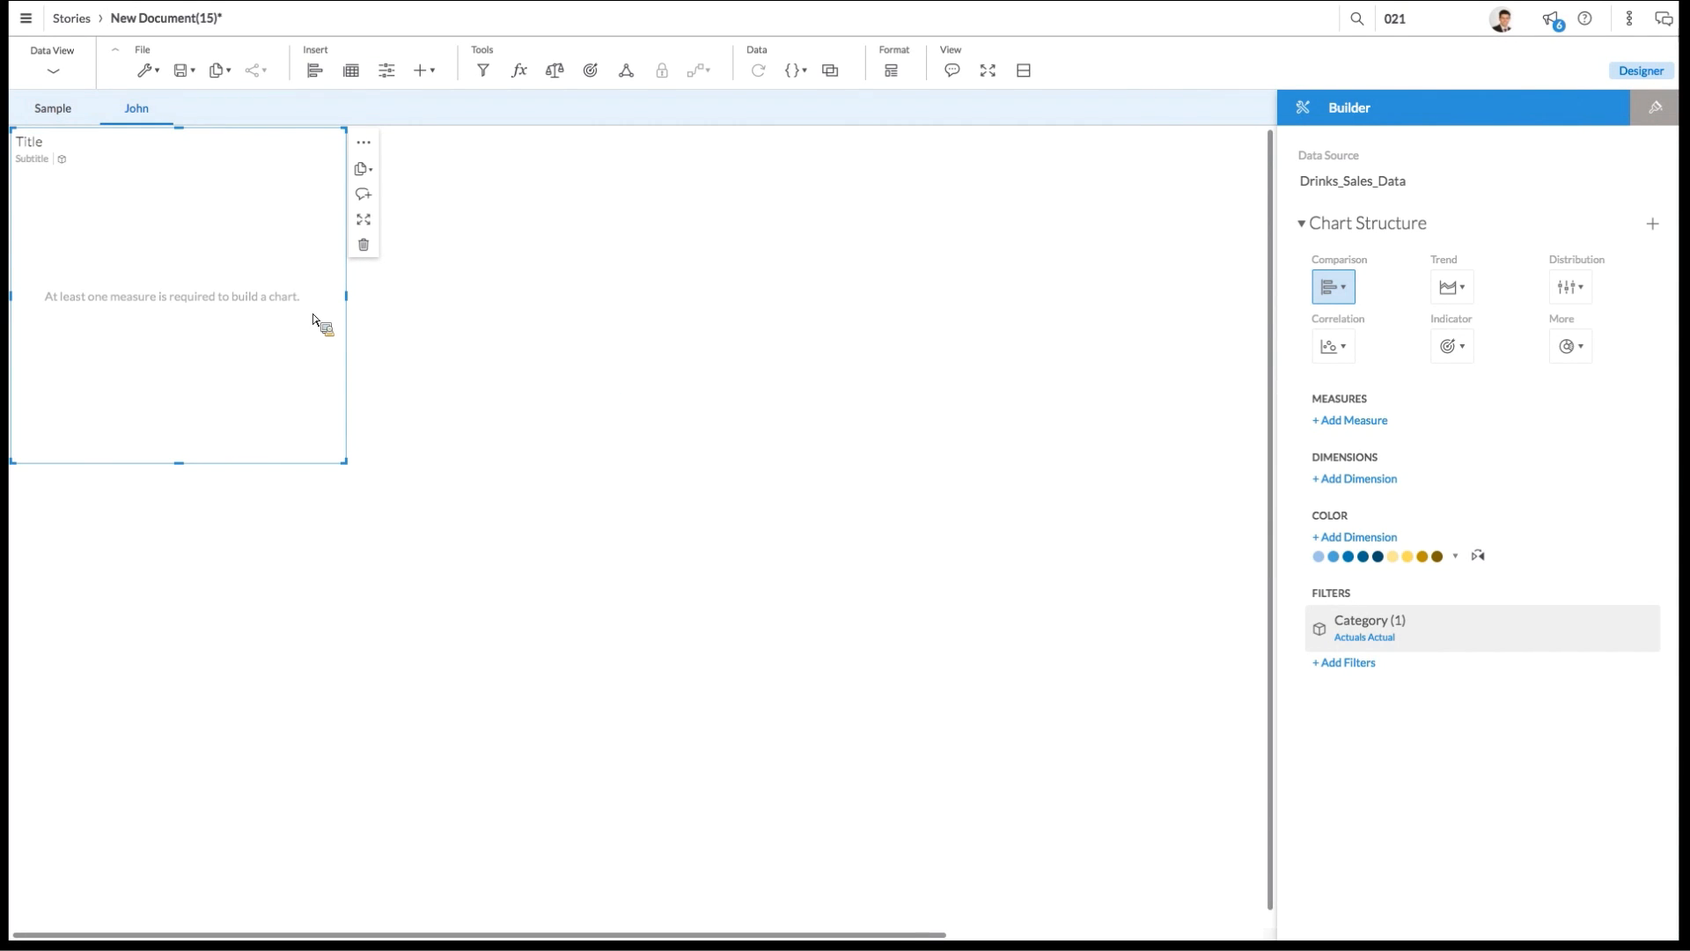
left_click(1388, 422)
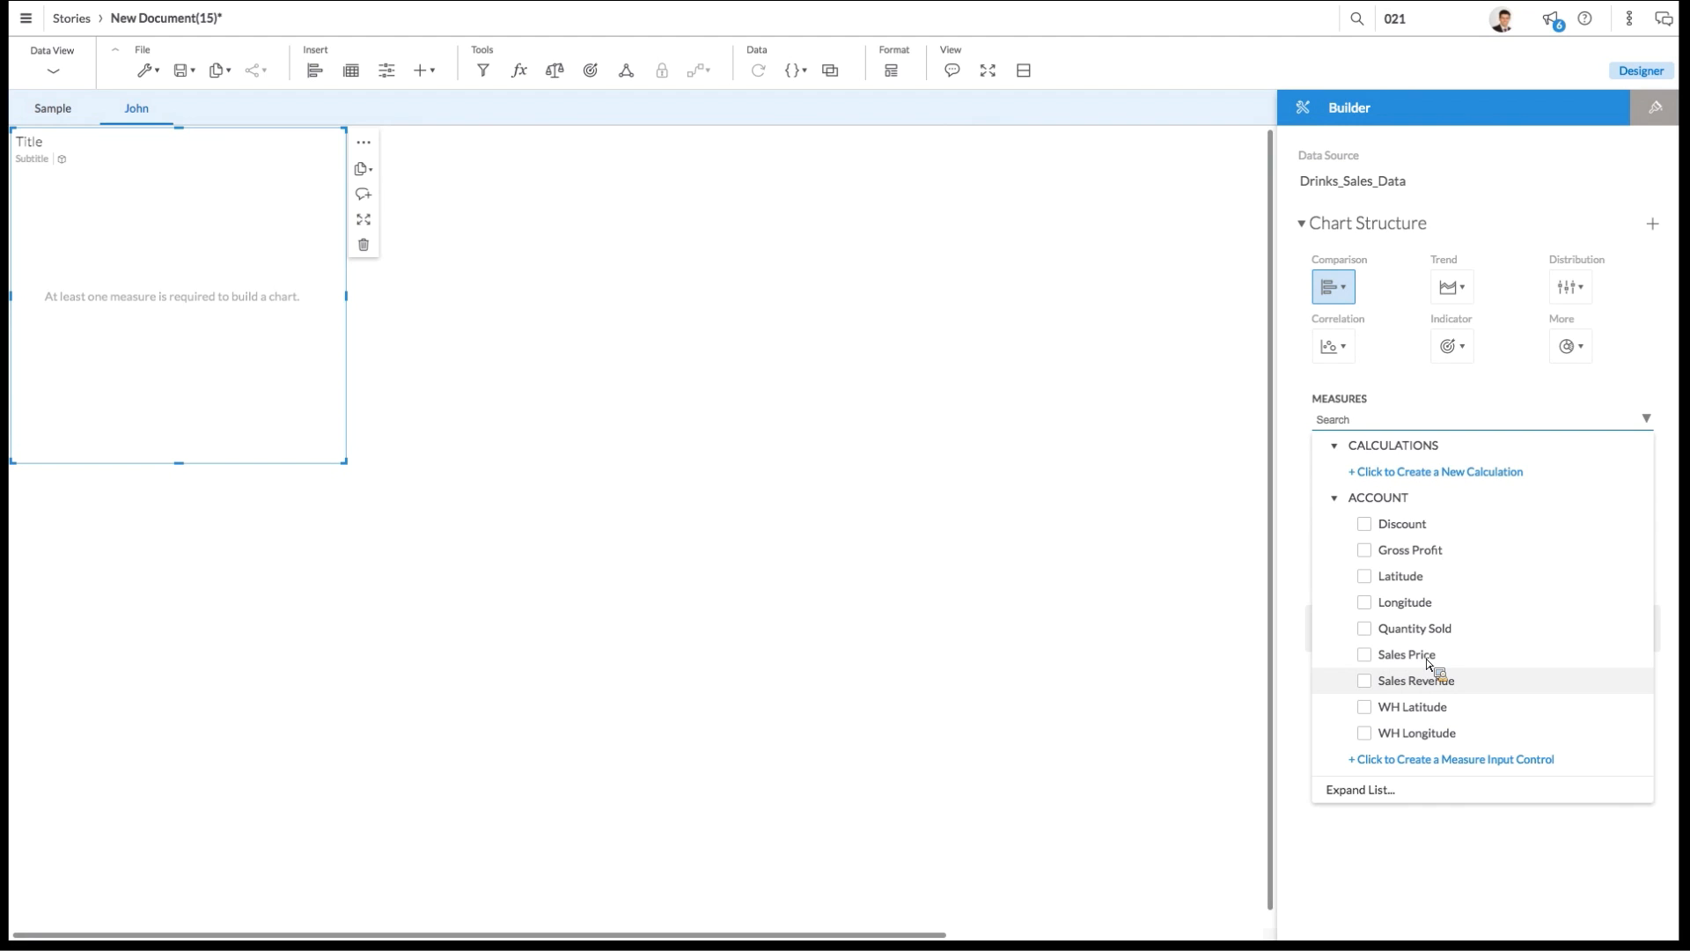
left_click(1374, 640)
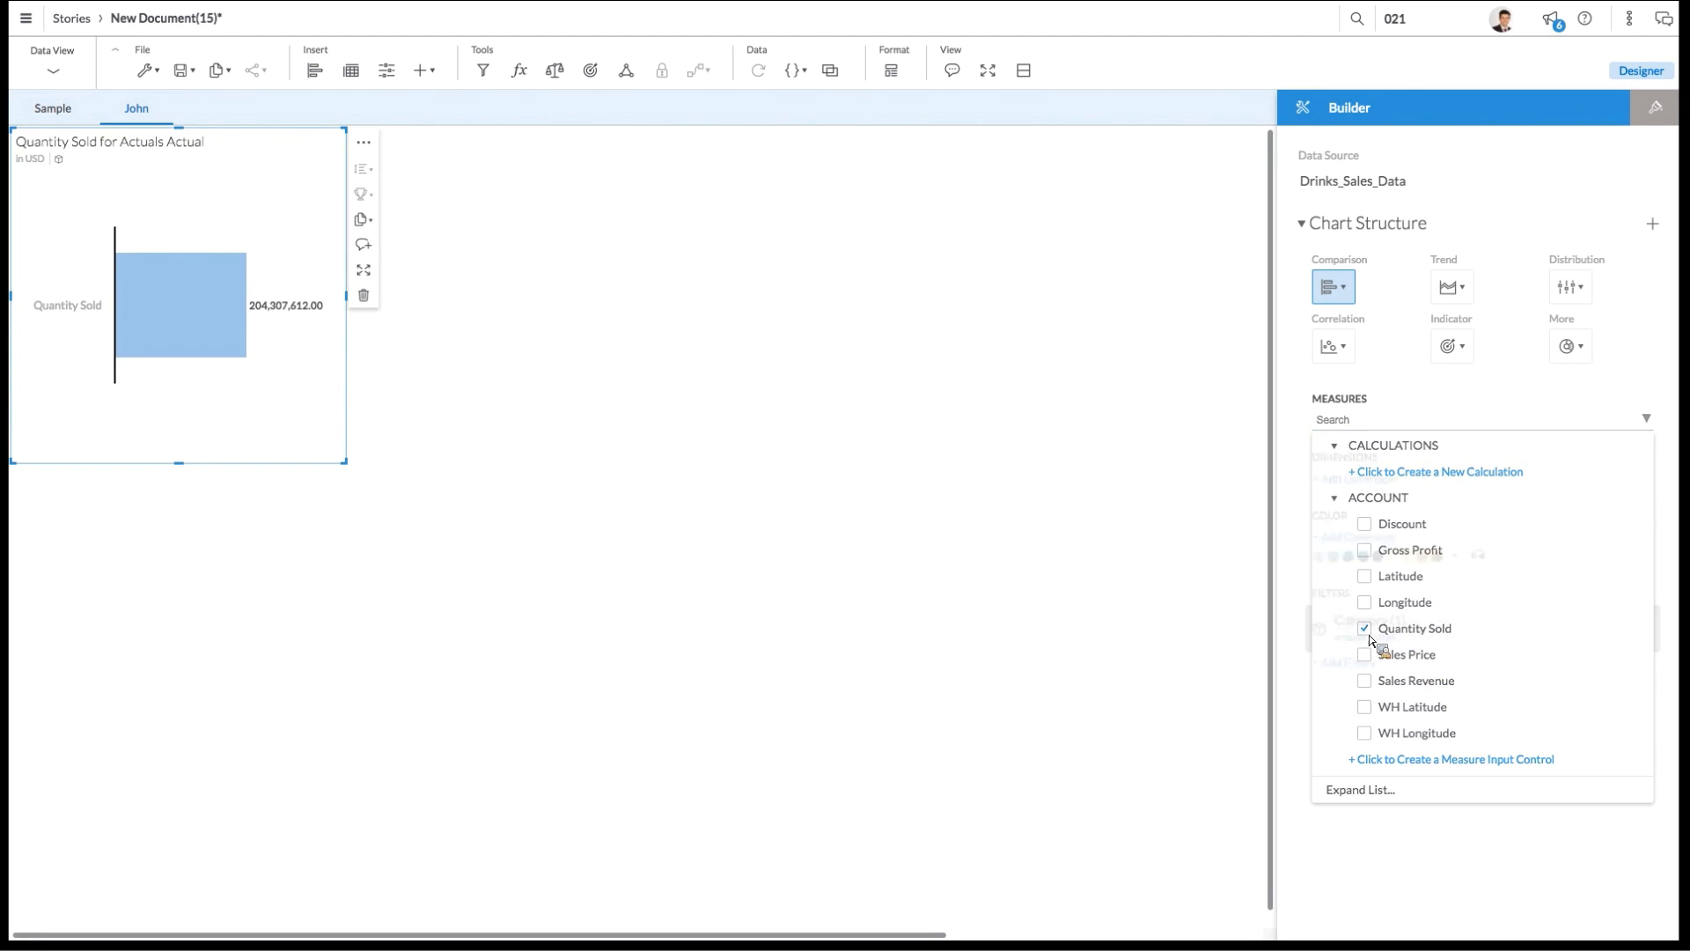
left_click(1079, 612)
Step: Break the Quantity Sold chart down by the Manager dimension and enlarge the chart on the canvas
left_click(1378, 514)
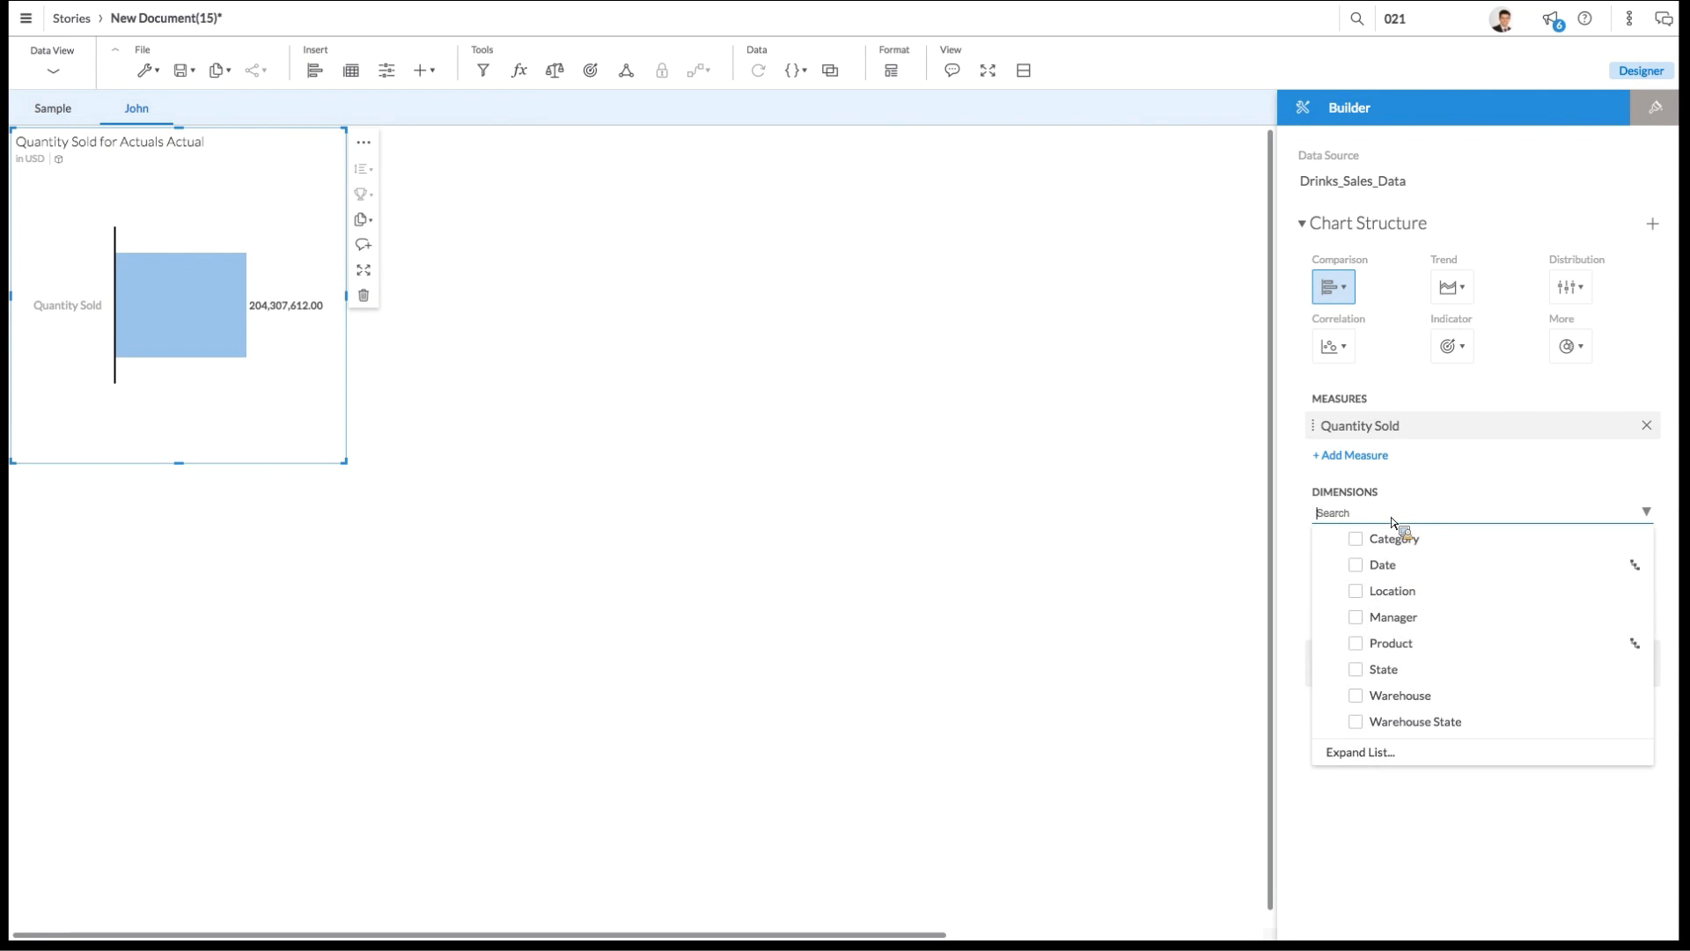
left_click(1361, 621)
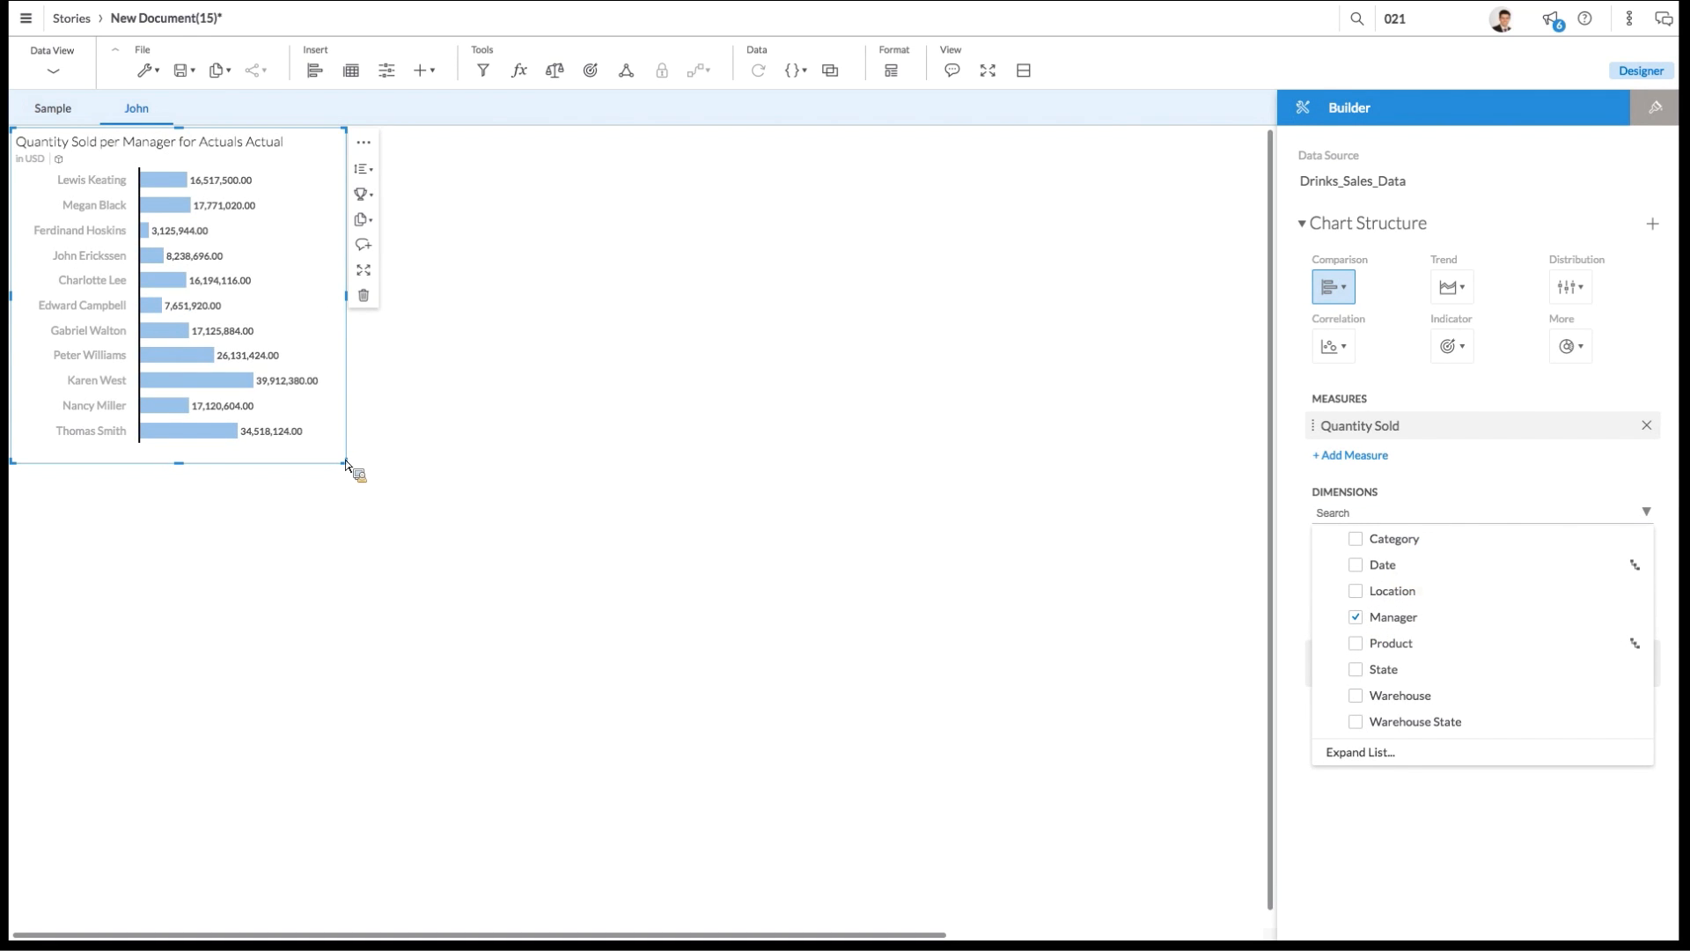
left_click_drag(346, 465, 423, 636)
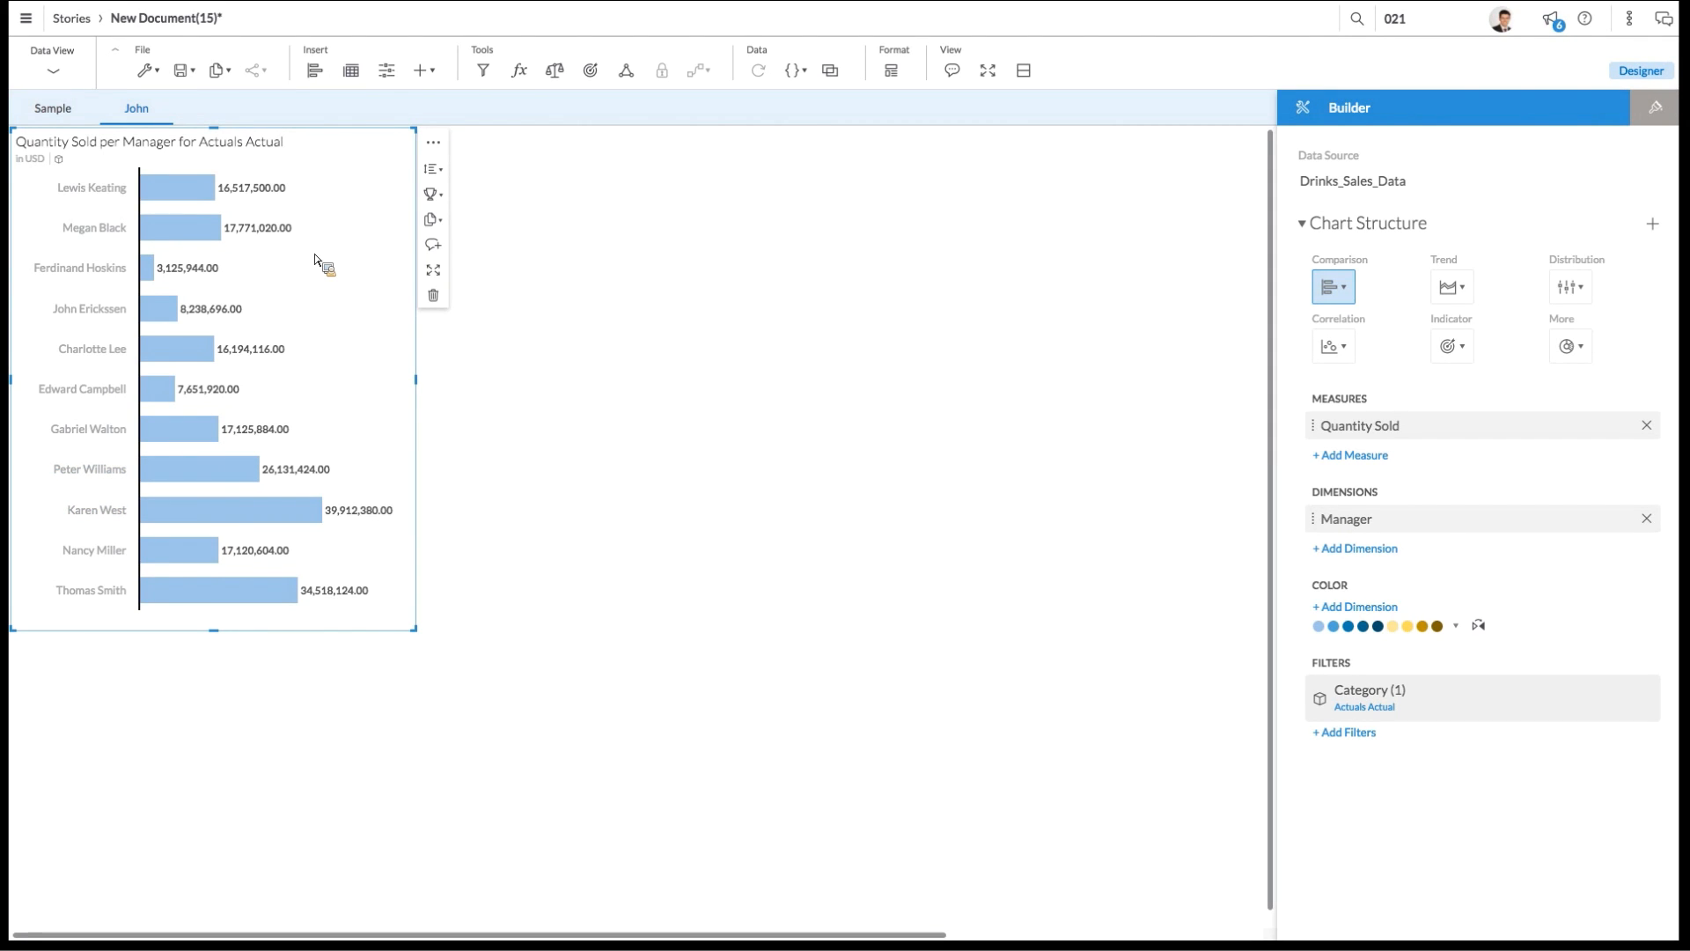
Step: Add a fixed reference line at 20000000 labelled Target to the Quantity Sold per Manager chart
left_click(1652, 223)
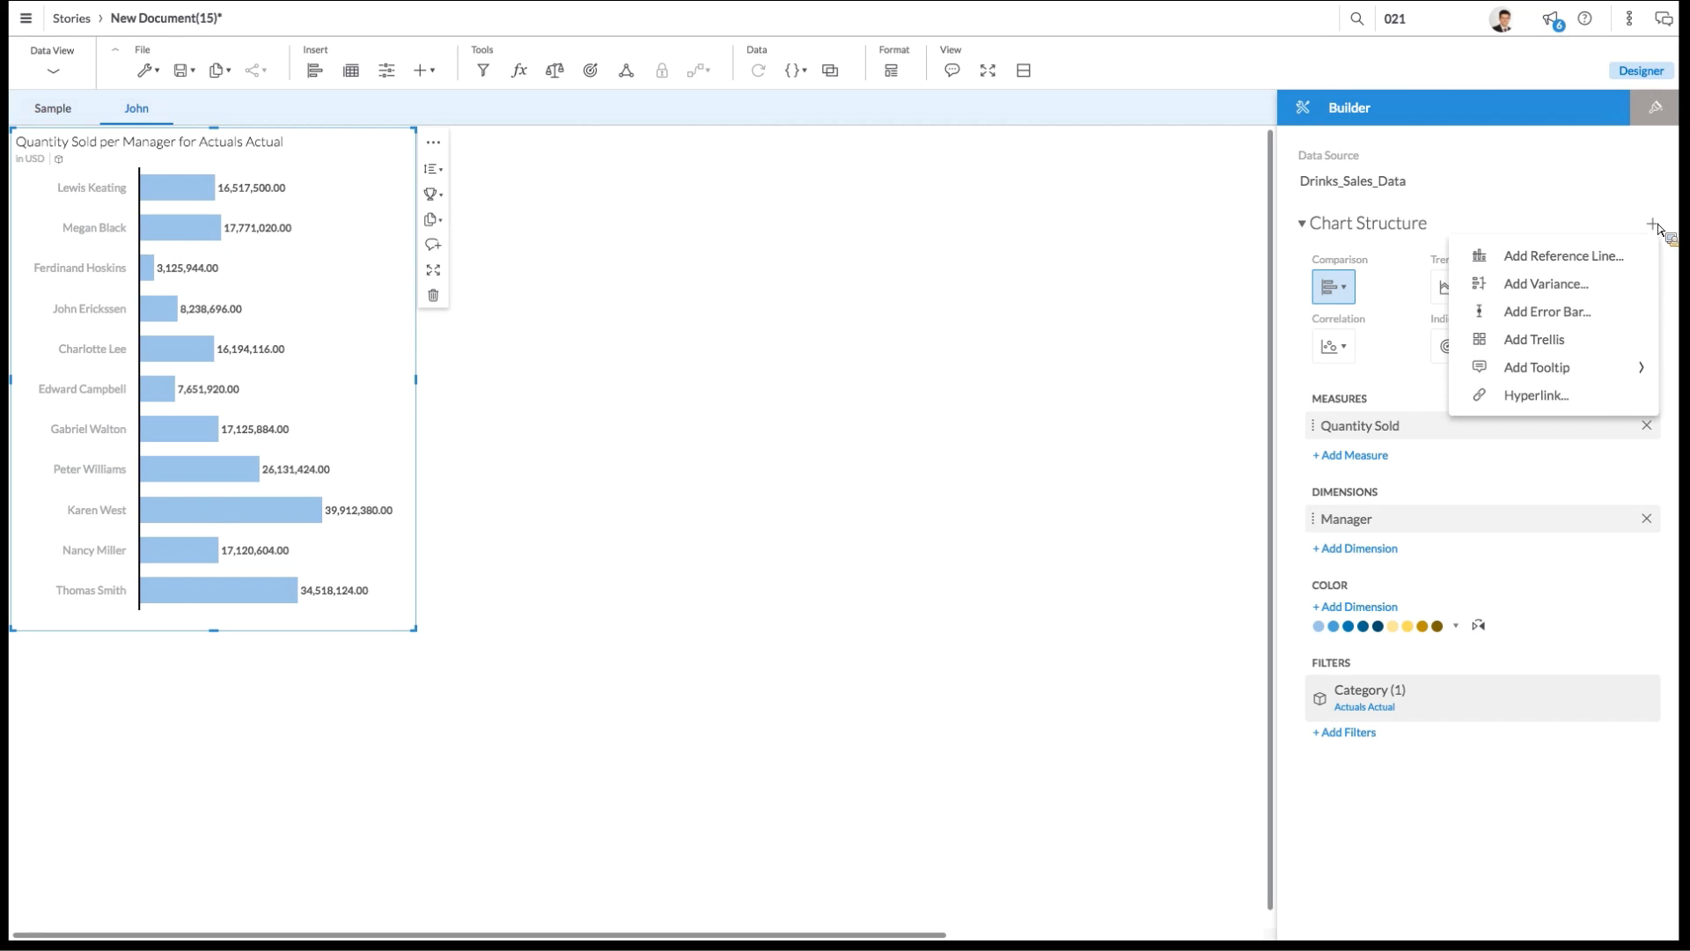
left_click(1588, 257)
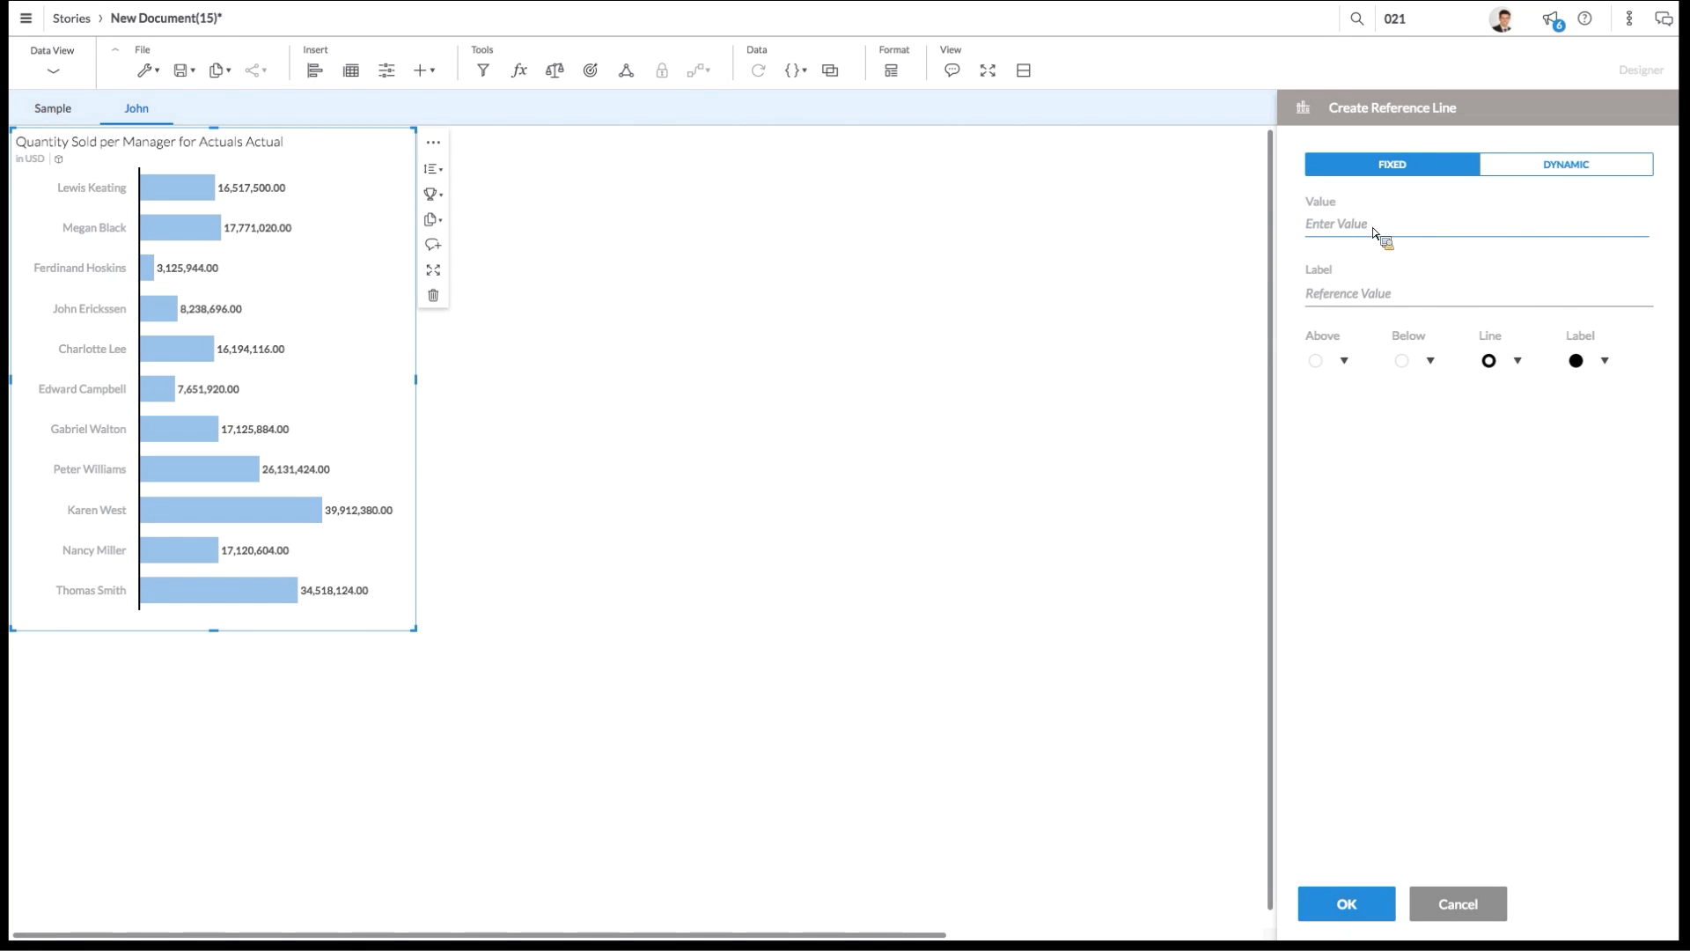
type("Target")
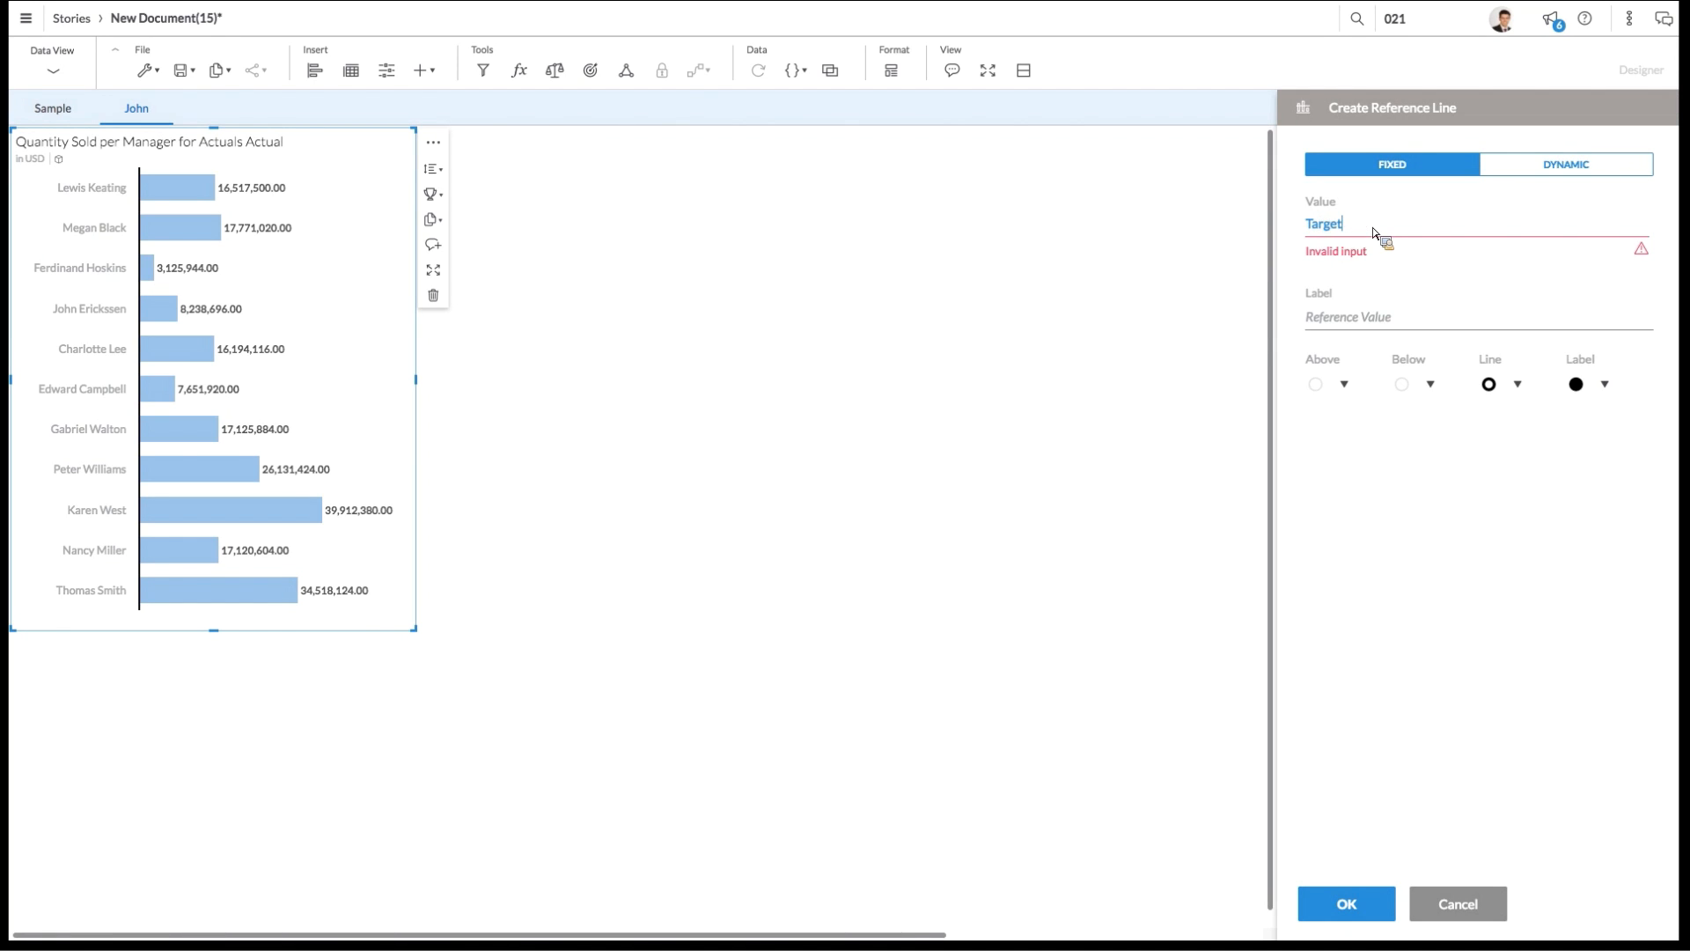
left_click(1389, 314)
double_click(1365, 230)
key("BackSpace")
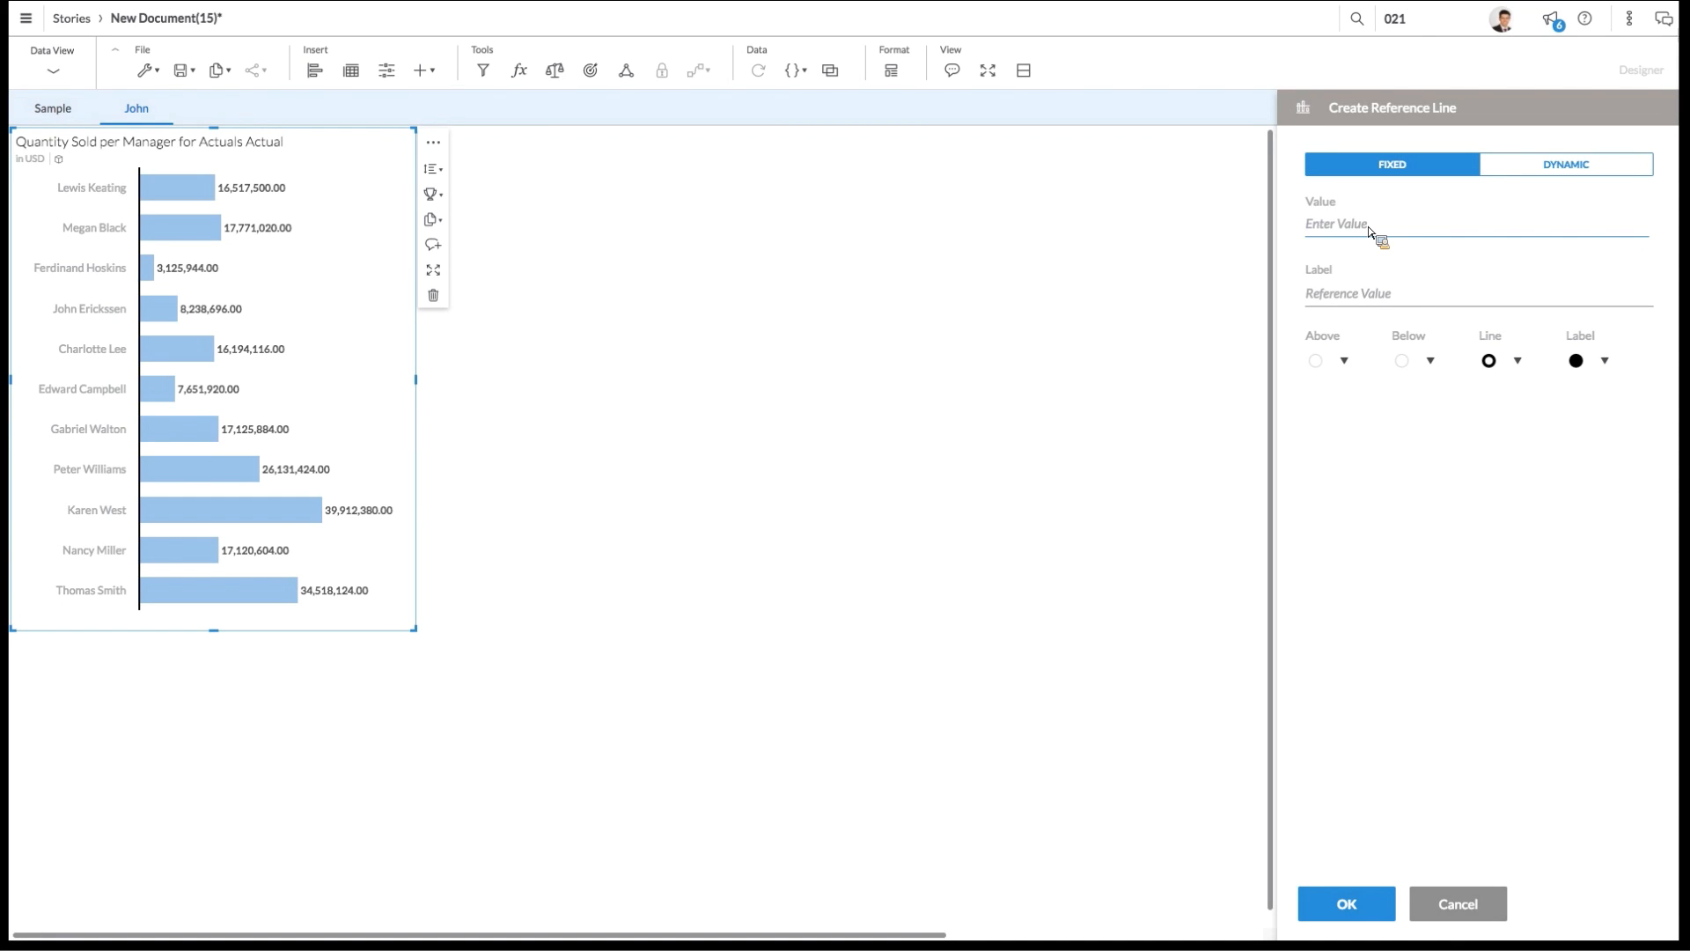
type("20000000")
left_click(1388, 303)
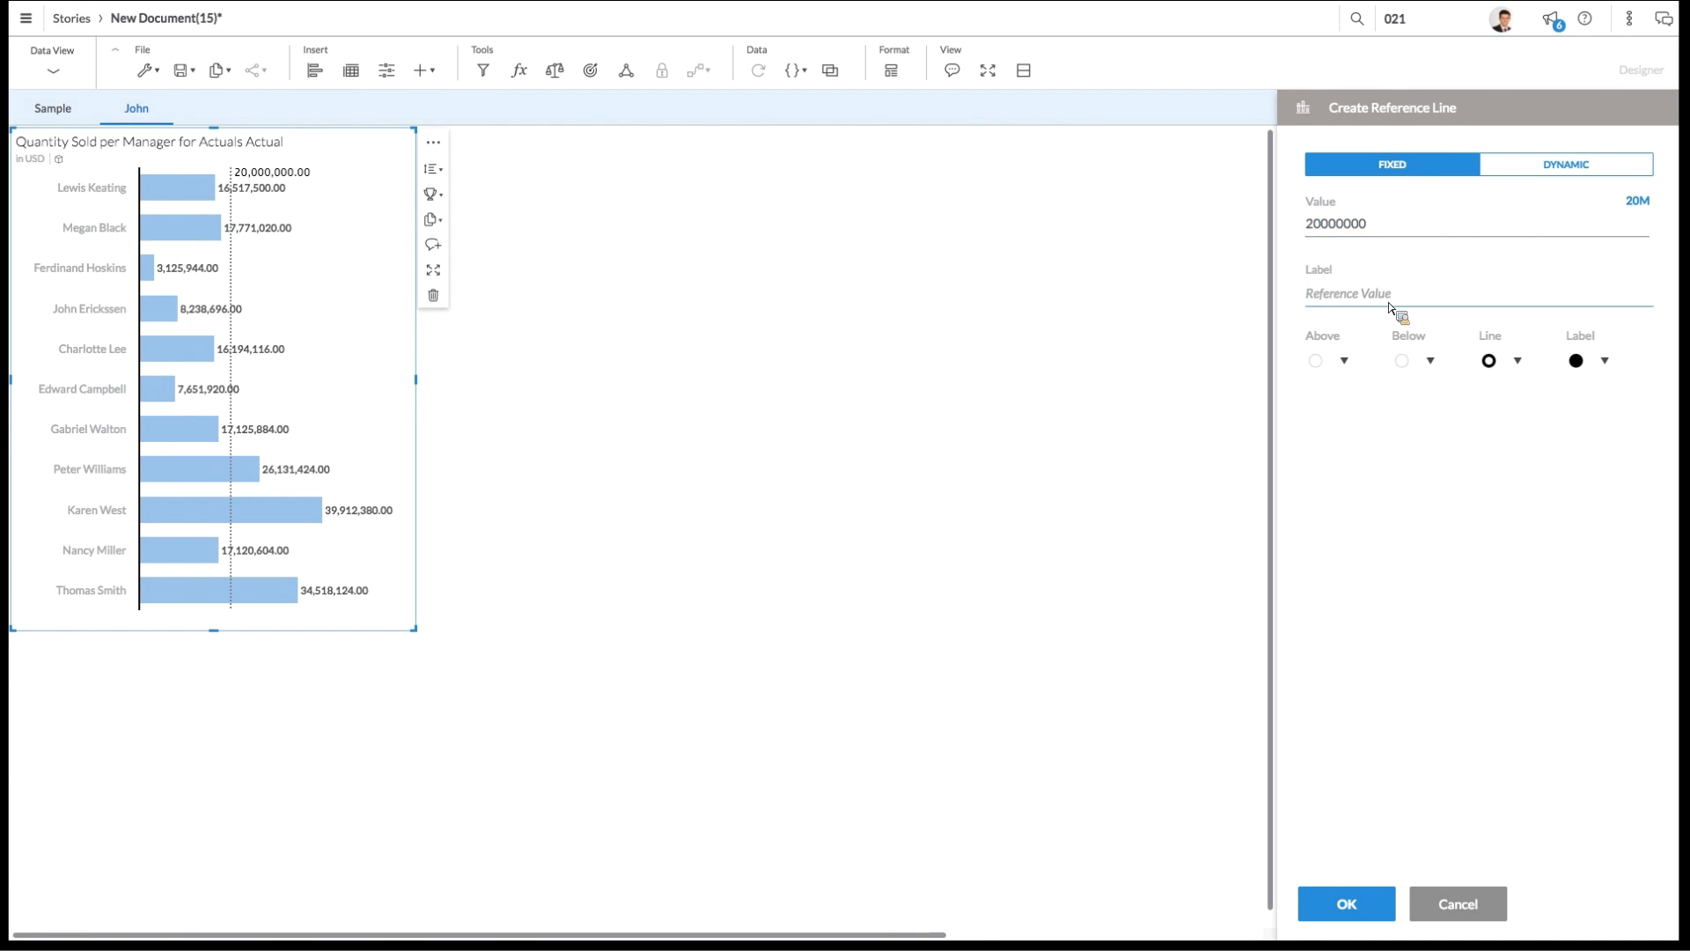
type("Target")
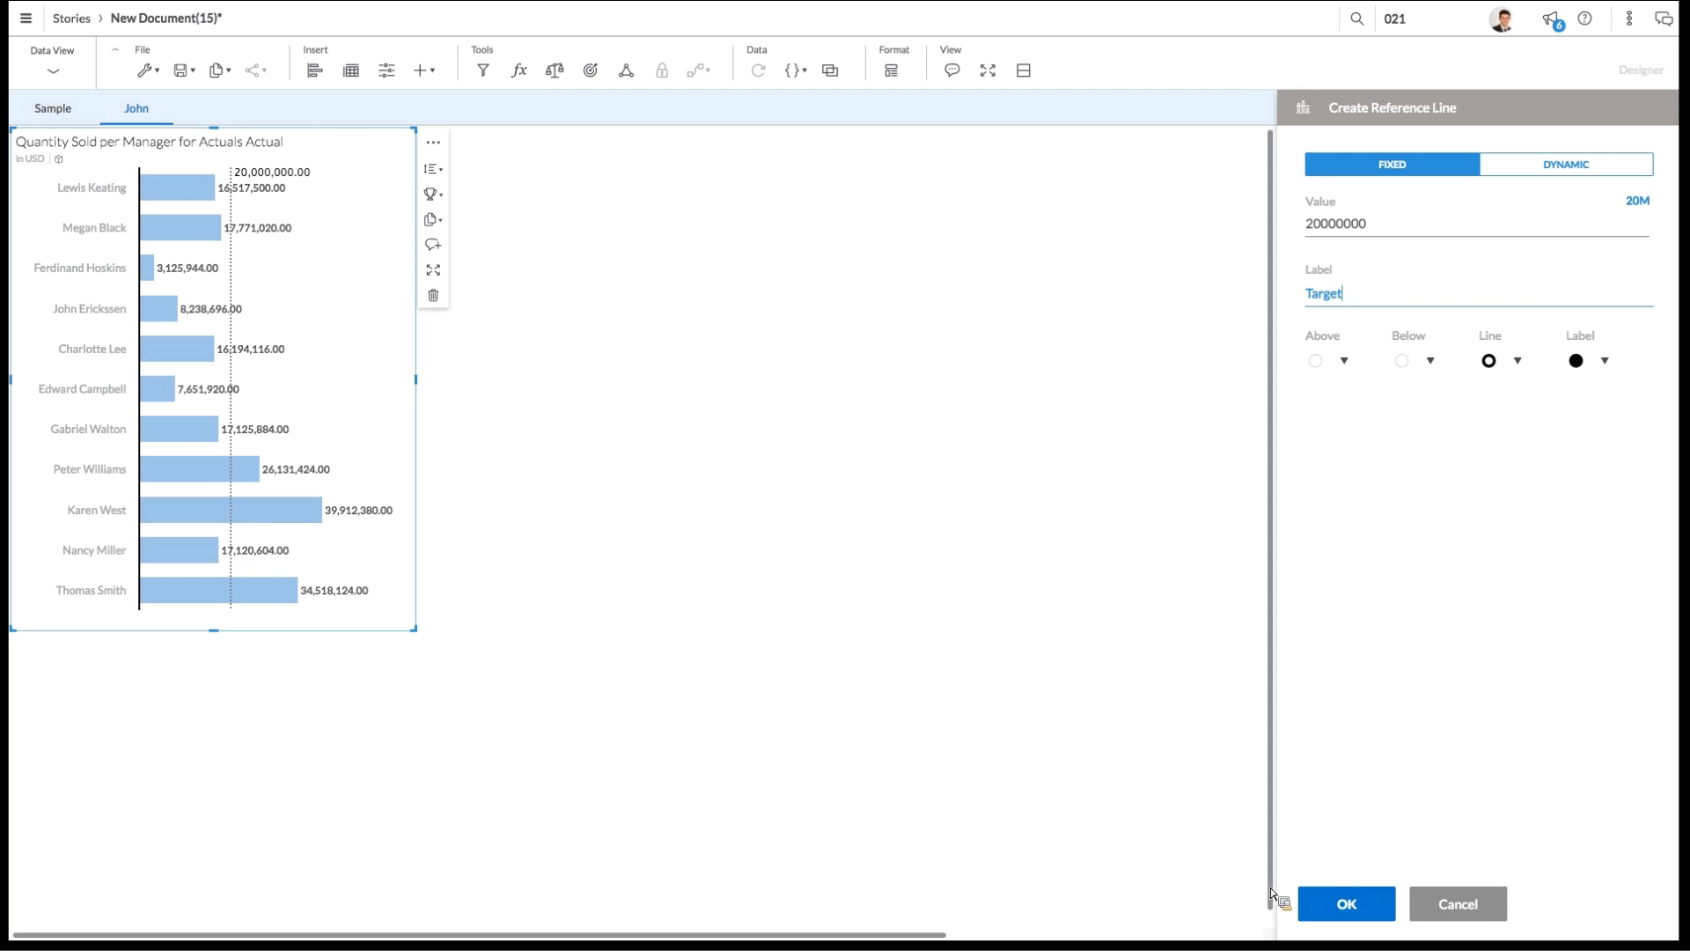
left_click(1344, 904)
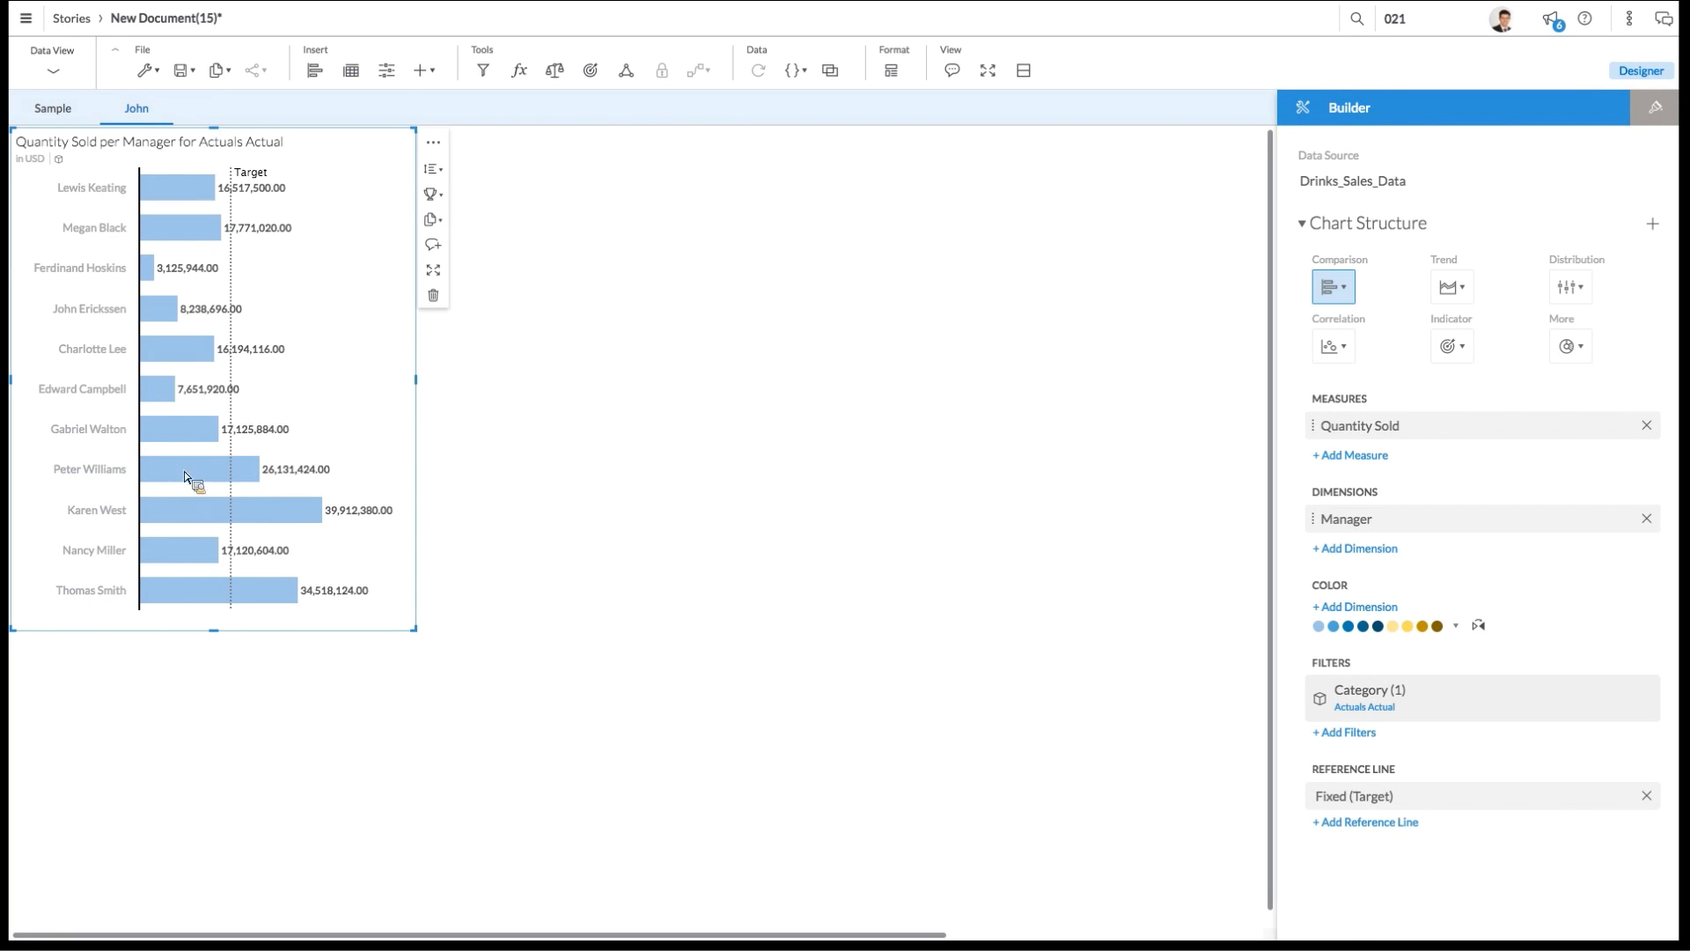
Step: Start a story-defined threshold for the Quantity Sold measure and add a second range, Warning, coloured red
left_click(592, 72)
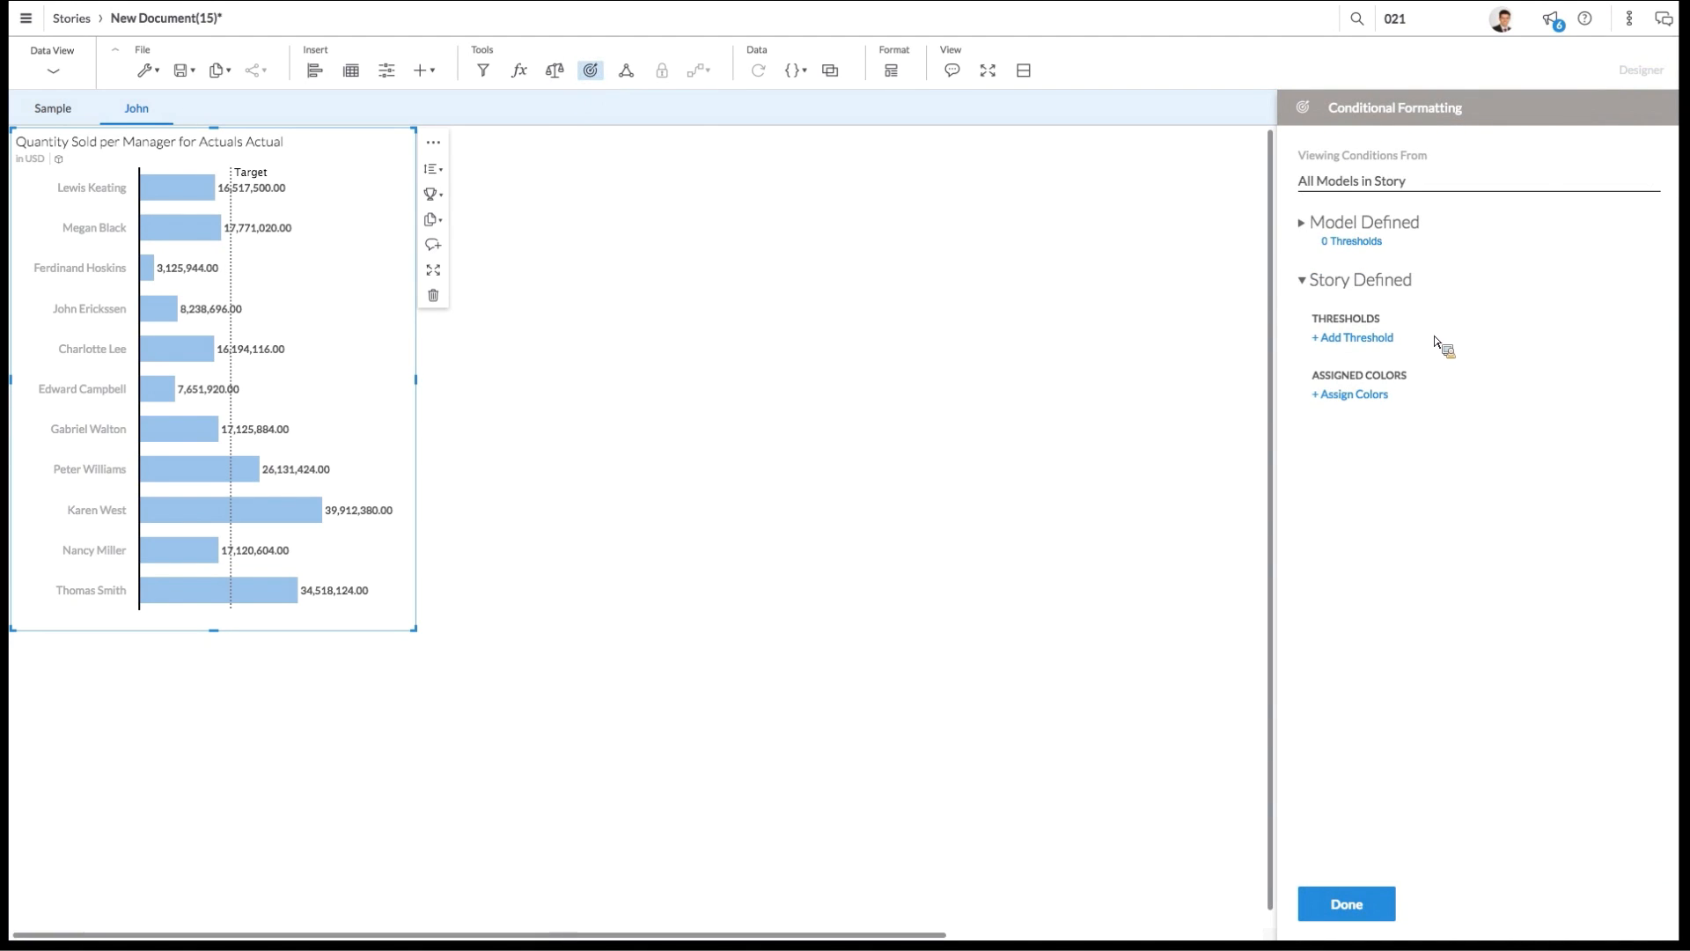
left_click(1379, 340)
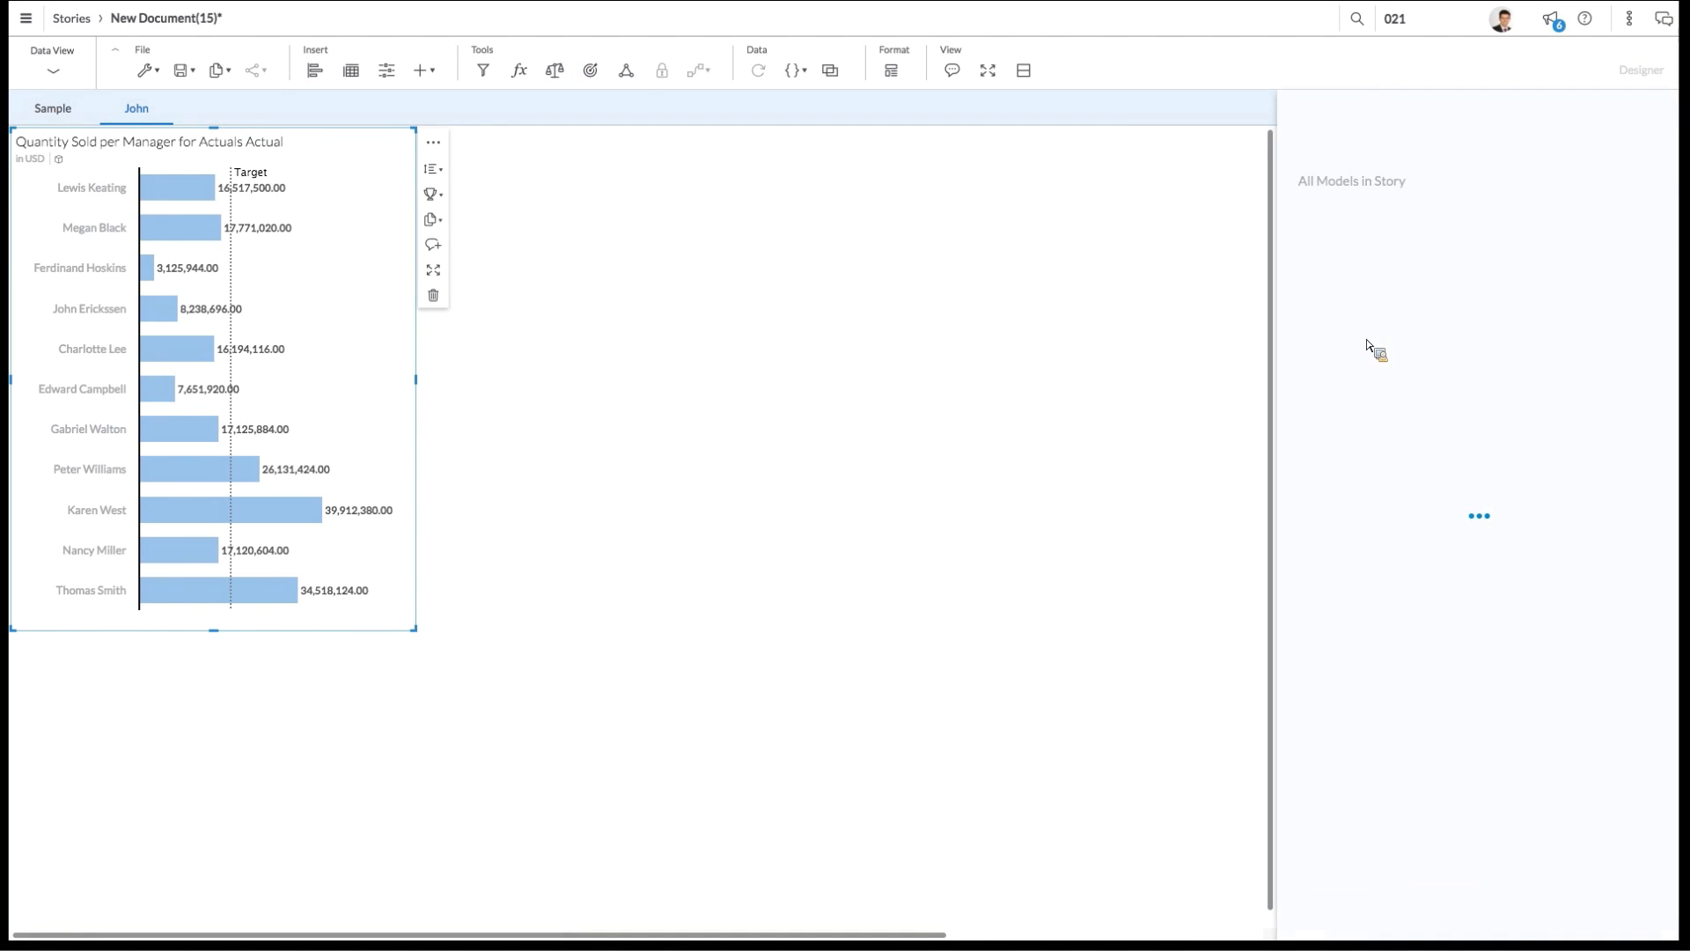
left_click(1371, 249)
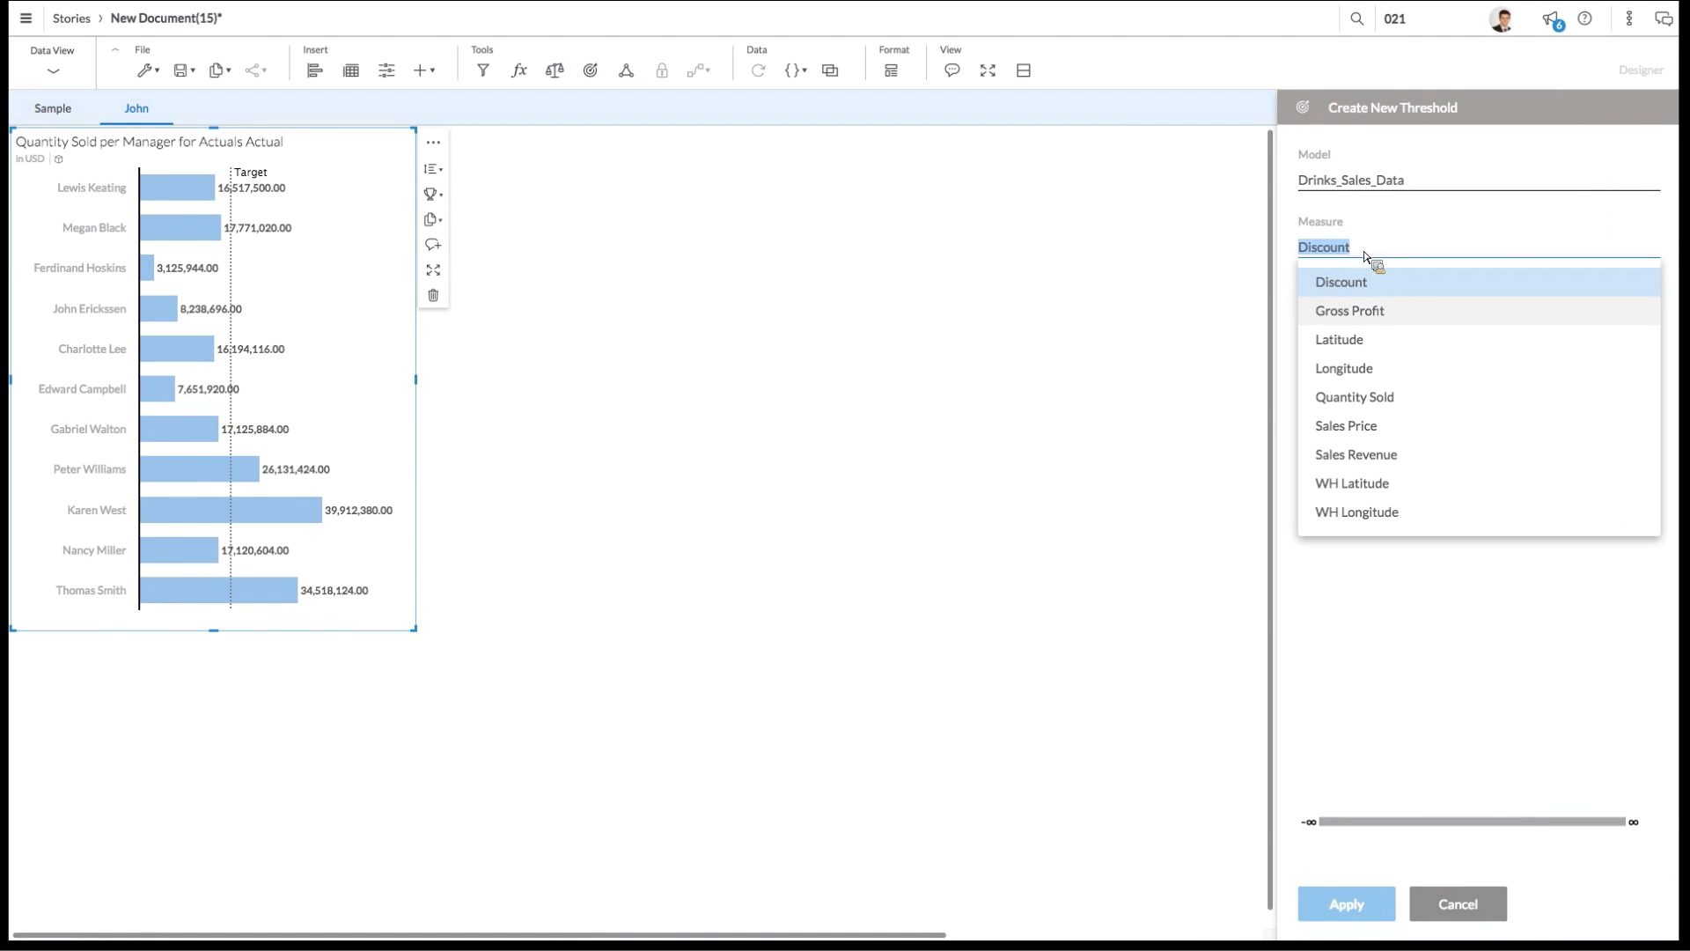
left_click(1376, 392)
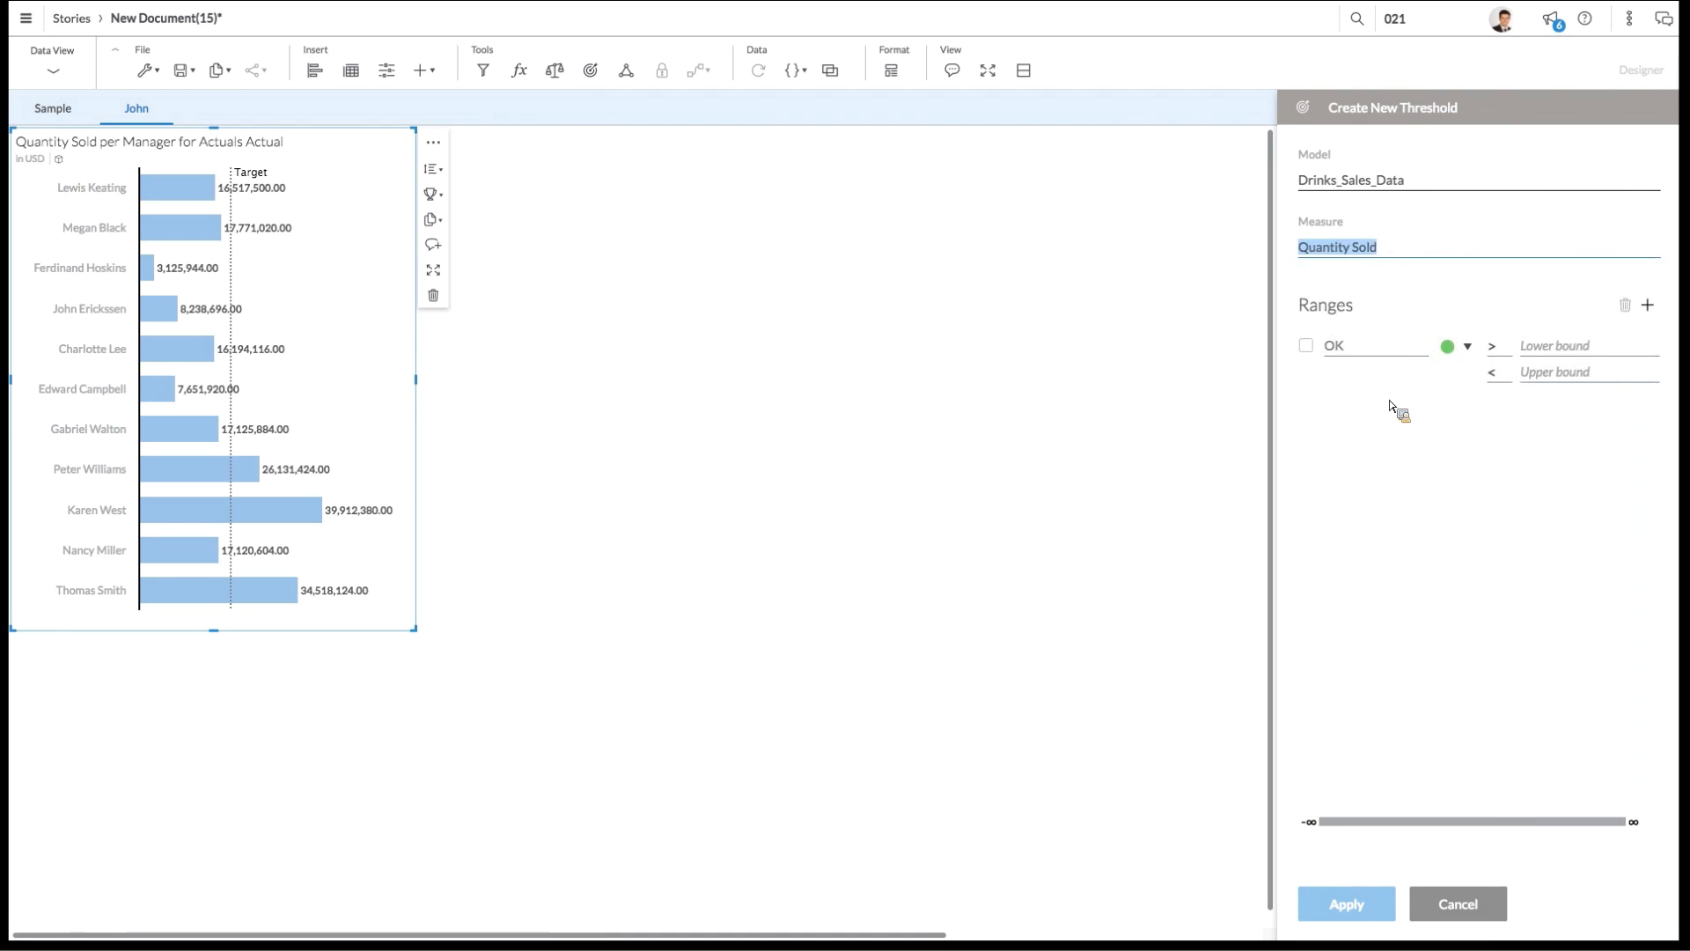
left_click(1647, 304)
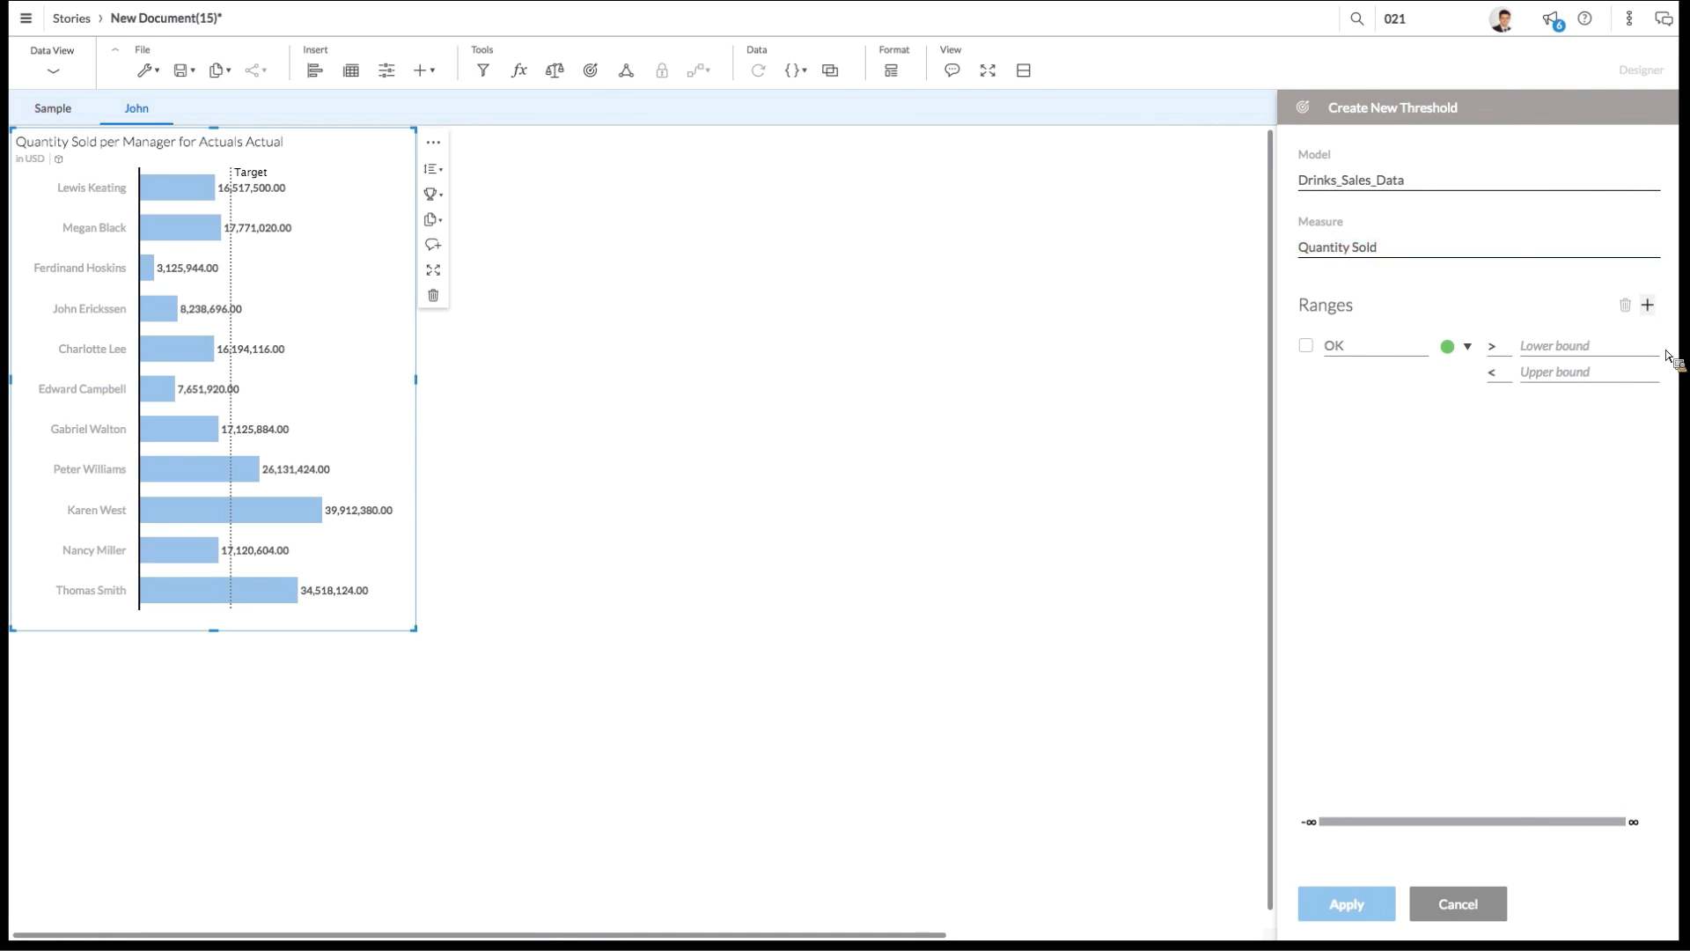
left_click(1469, 412)
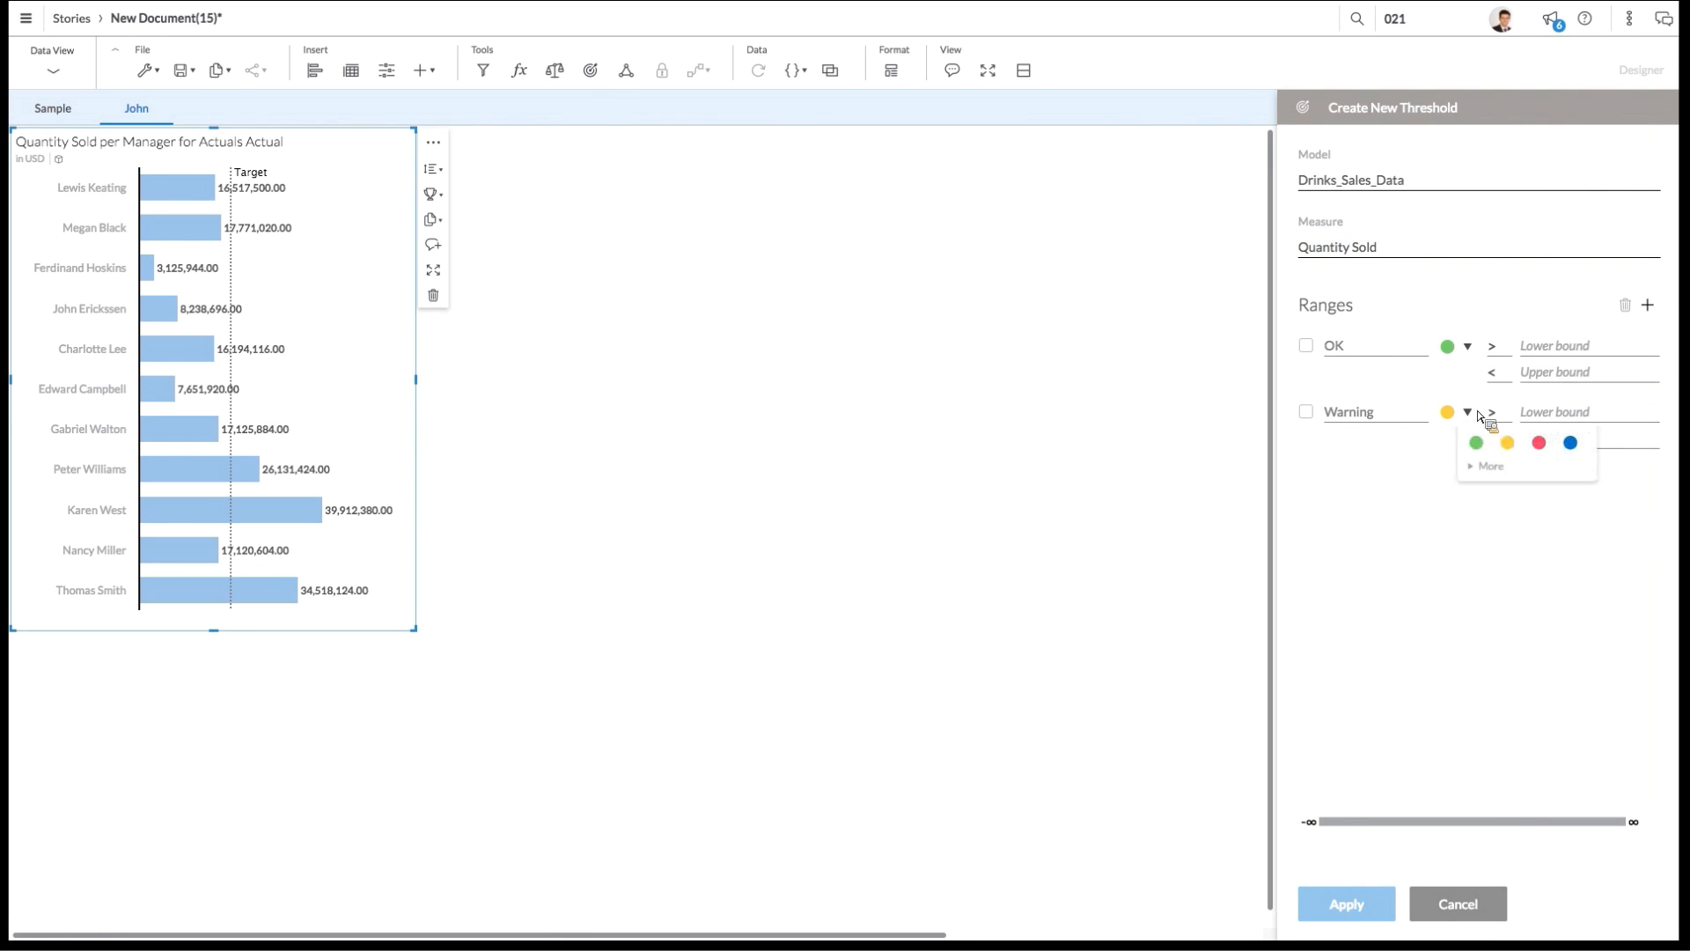
left_click(1539, 442)
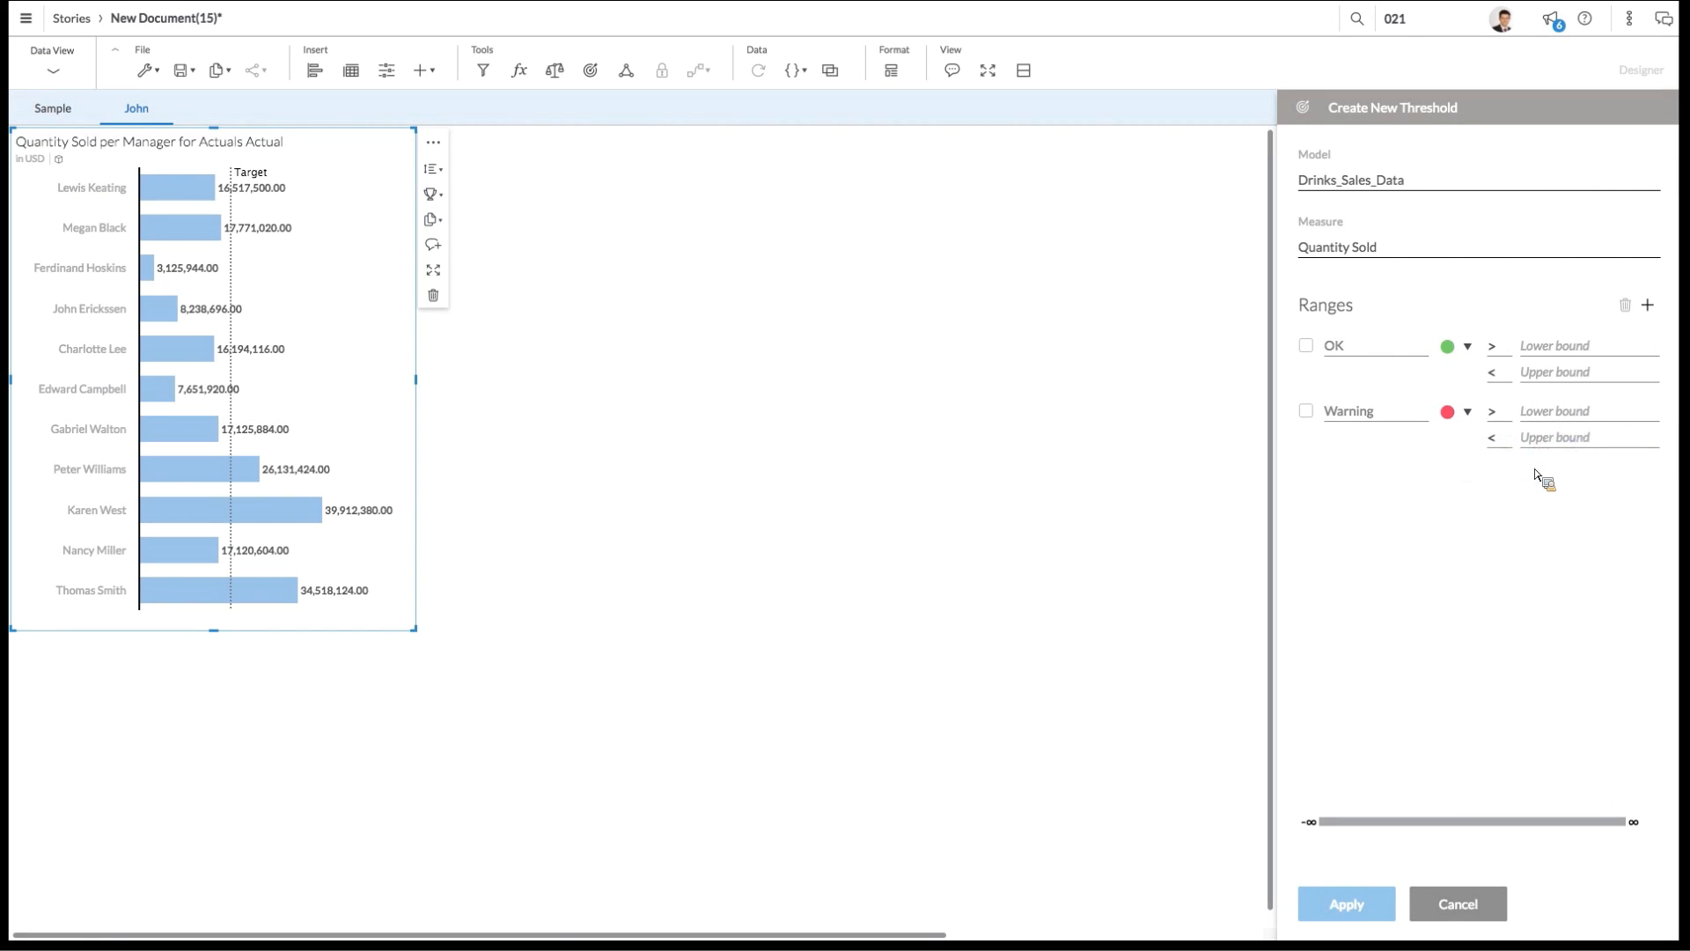
Step: Set the Warning range from 0 to 15000000 and the OK range's lower bound to 15000000, and apply the threshold
left_click(1565, 423)
type("0")
key("Tab")
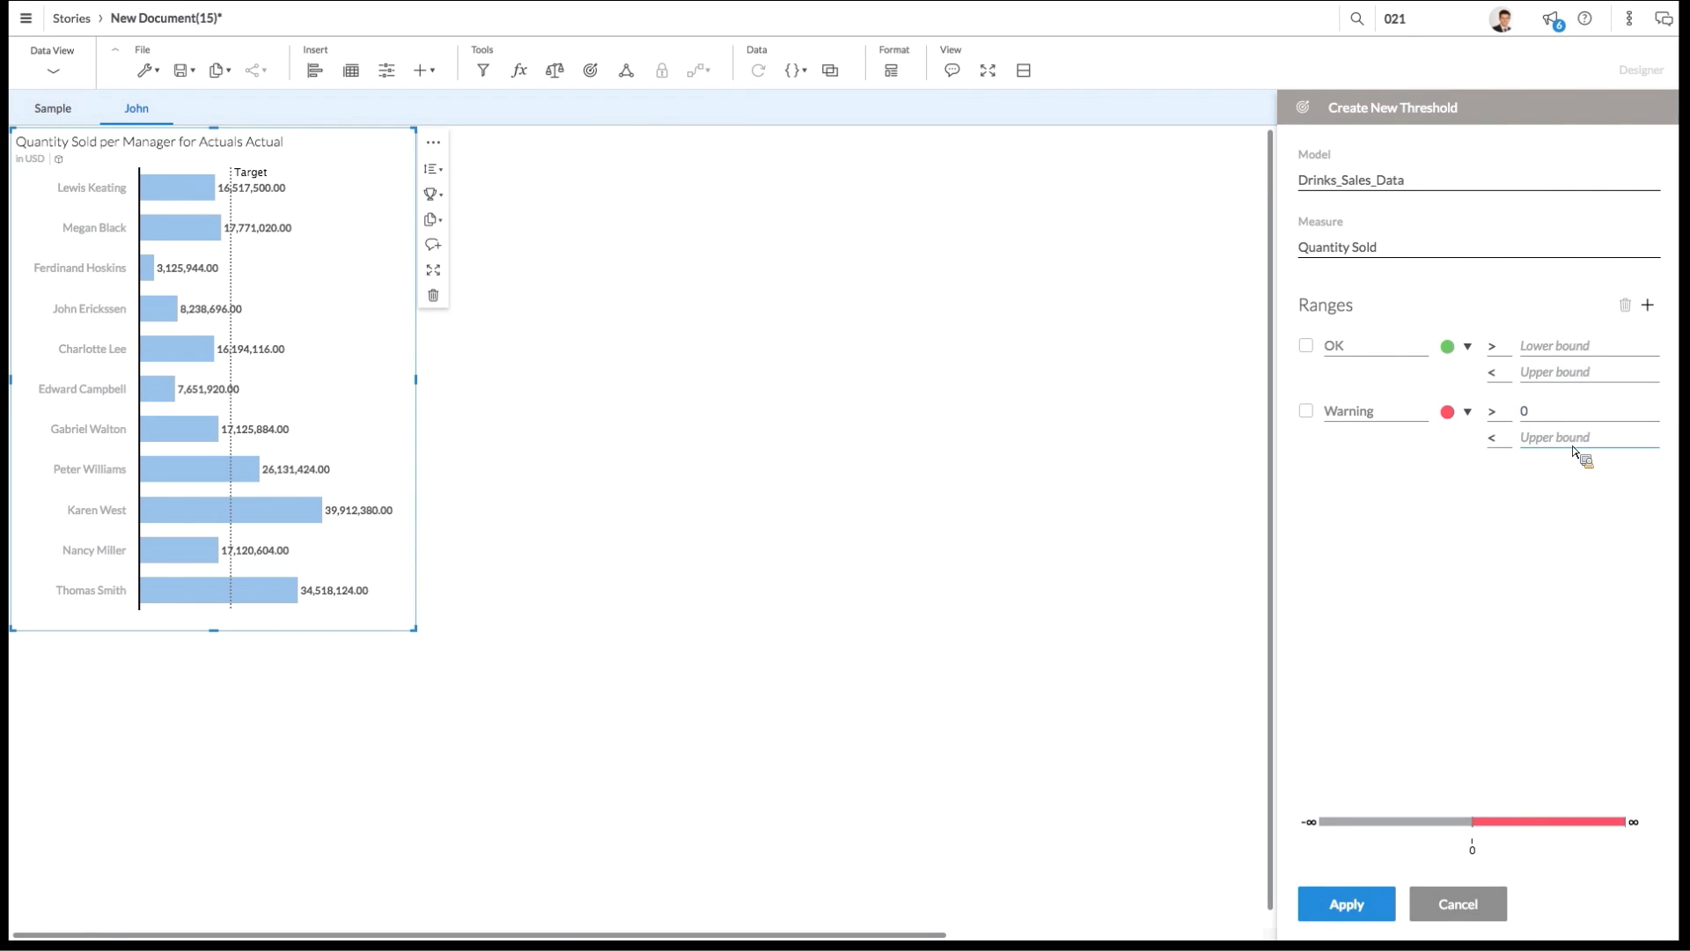
type("15")
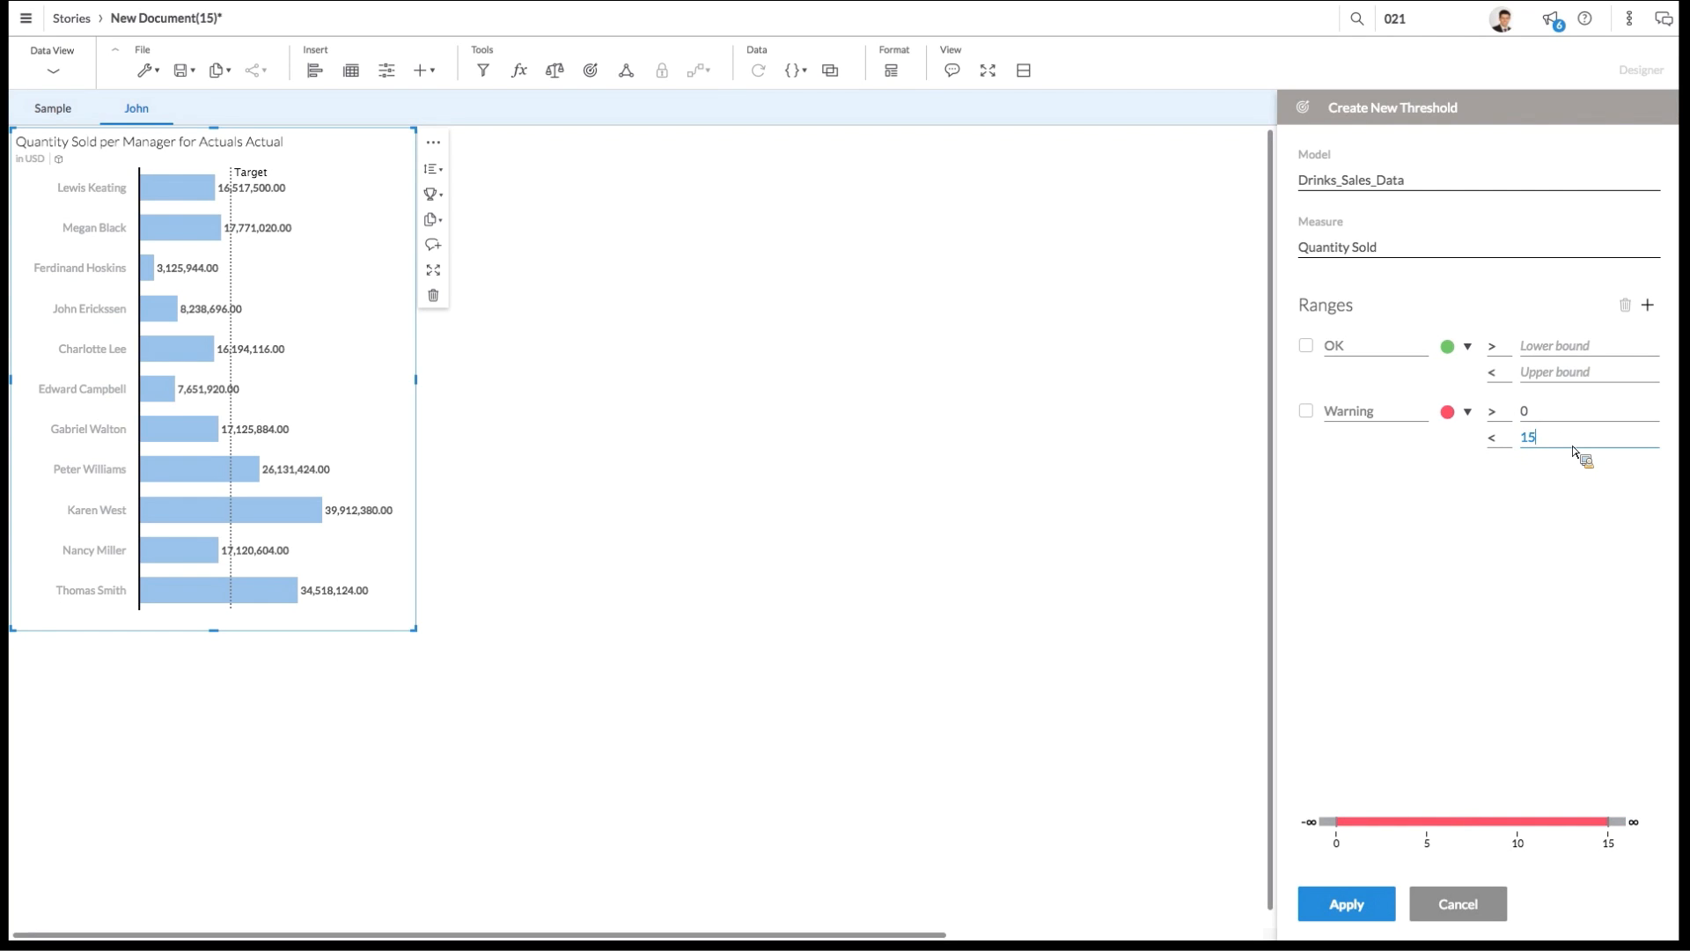
type("000000")
left_click(1579, 349)
type("1500")
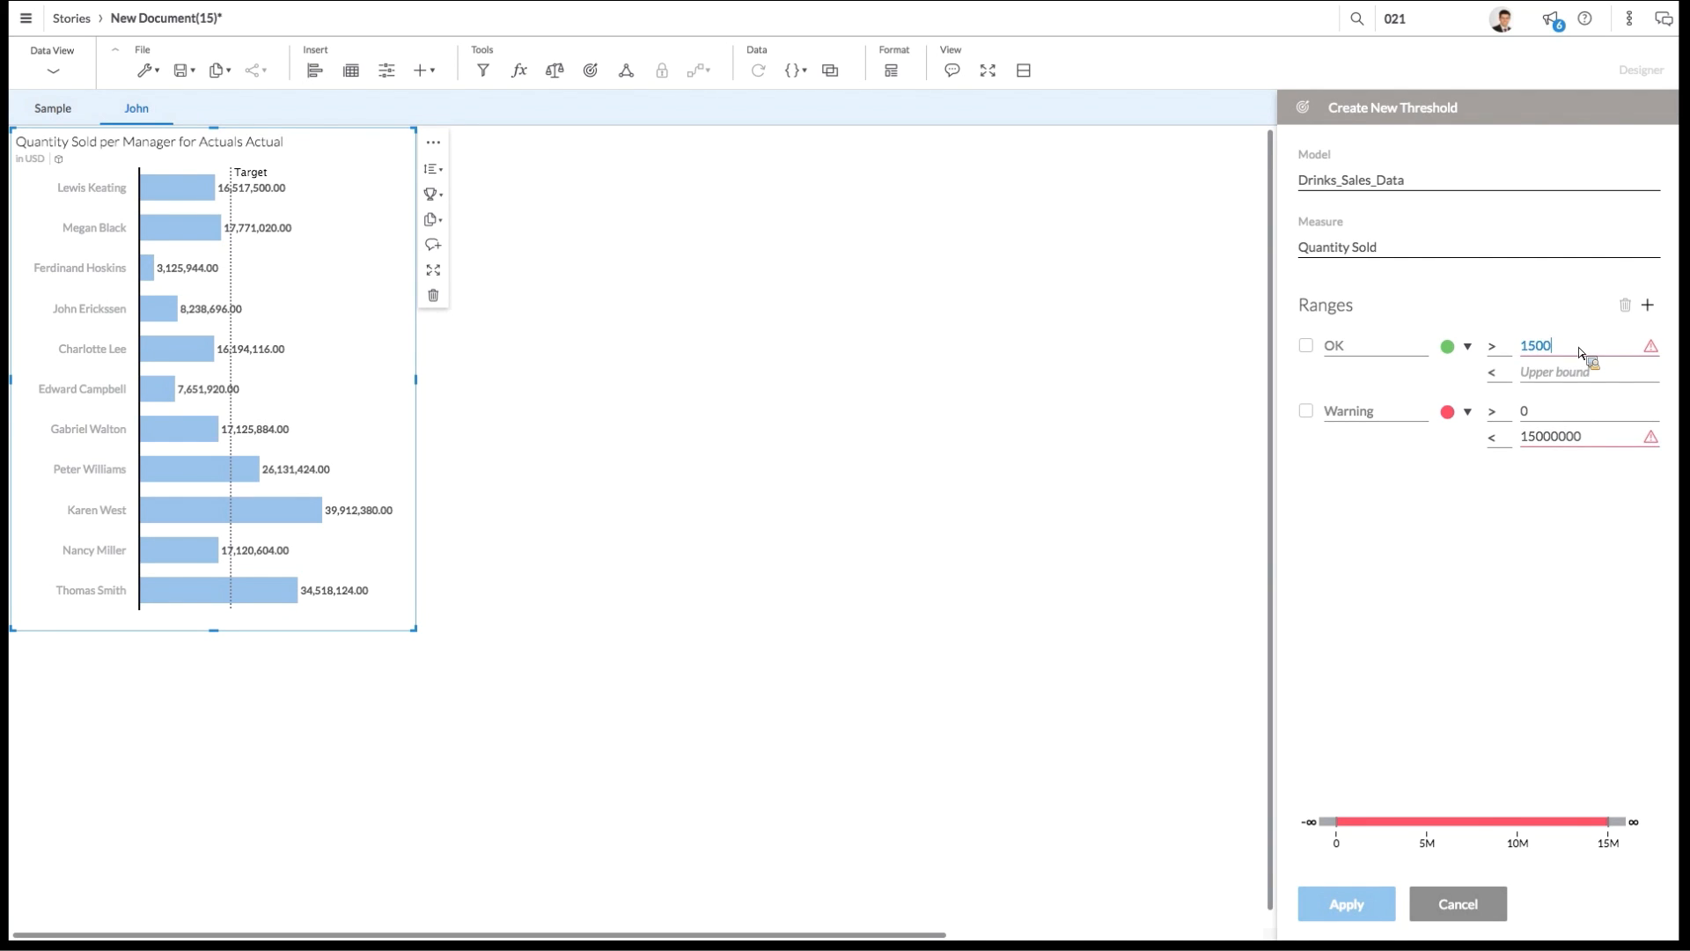
type("0000")
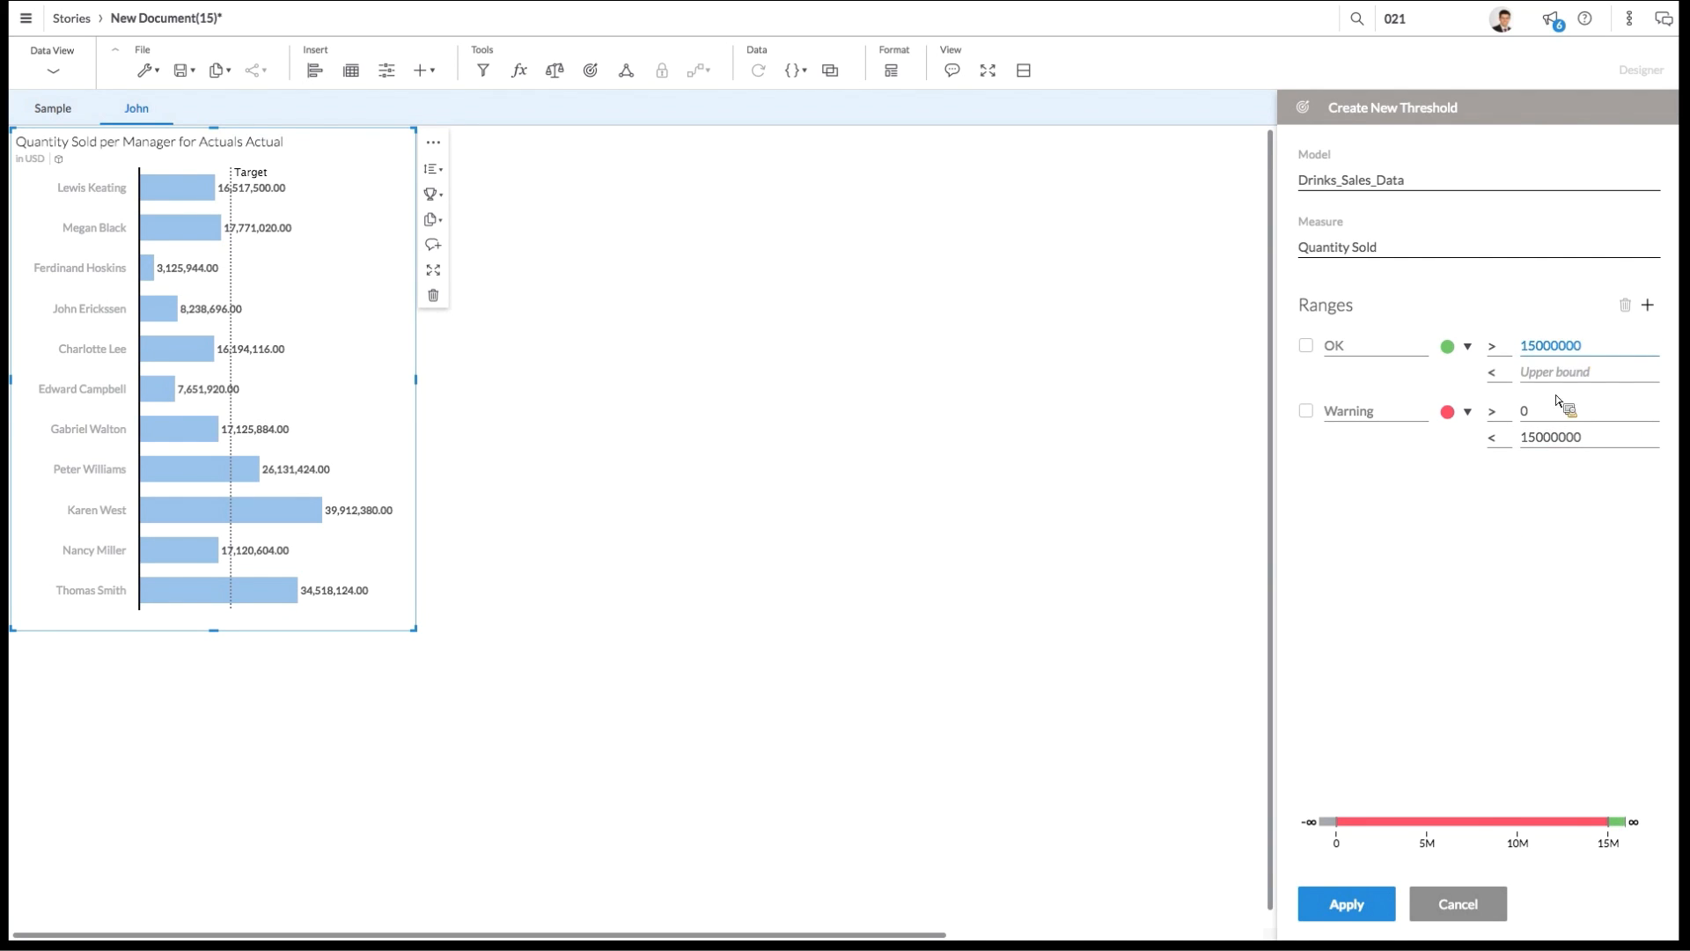
left_click(1365, 919)
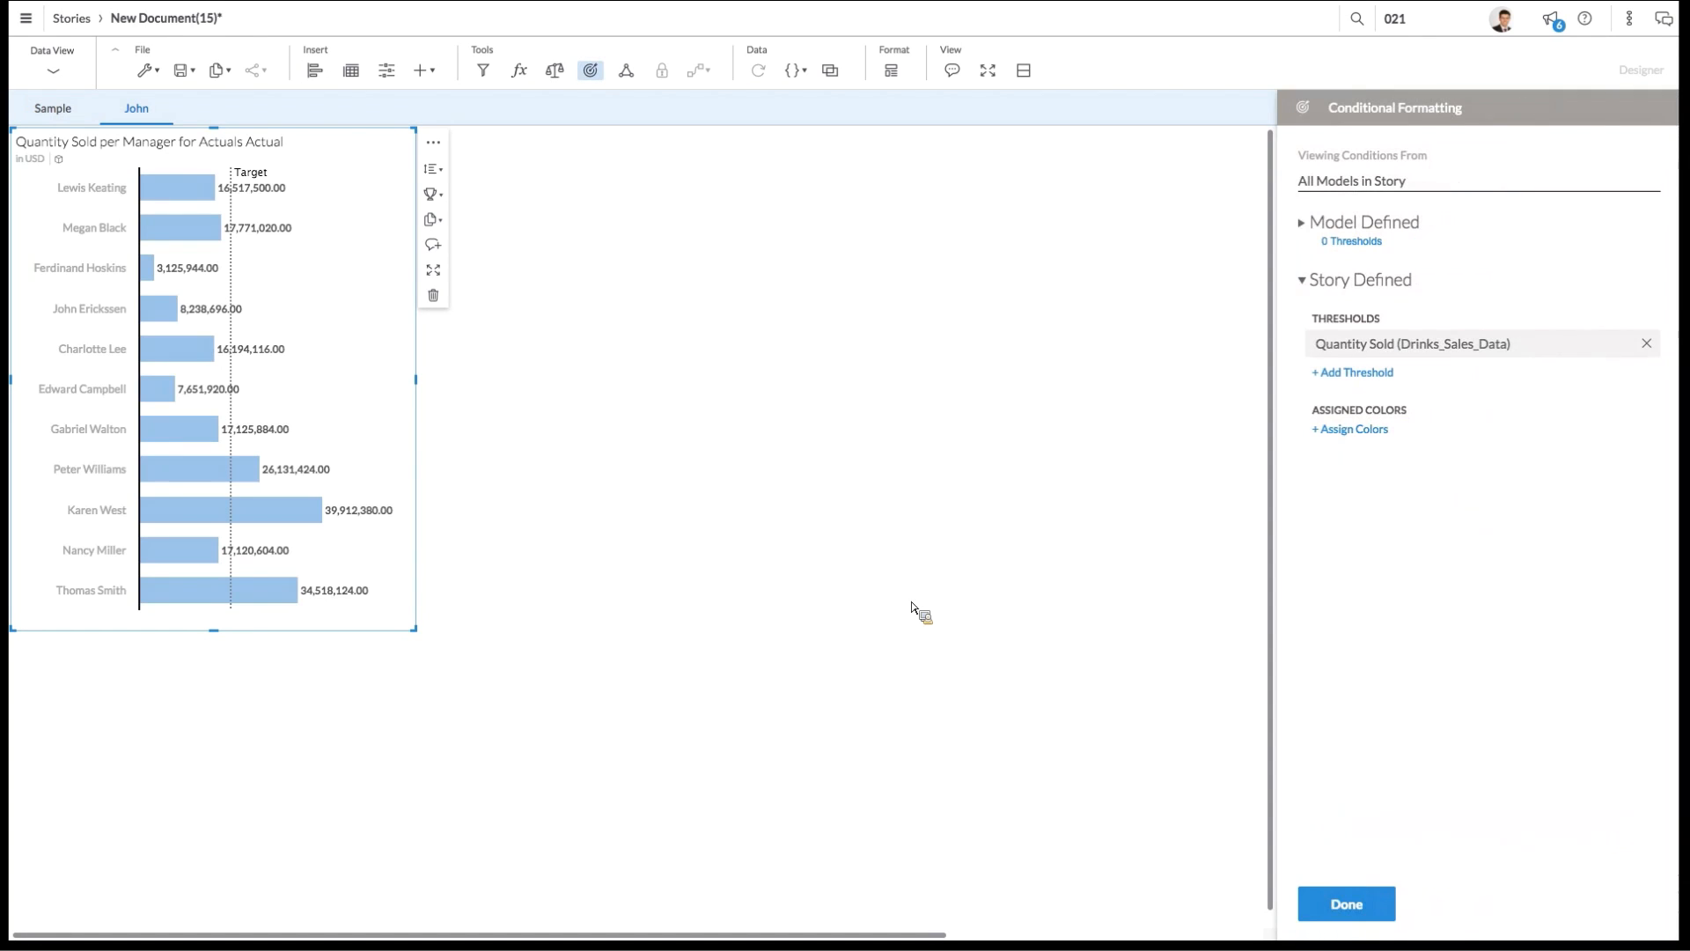
left_click(1367, 904)
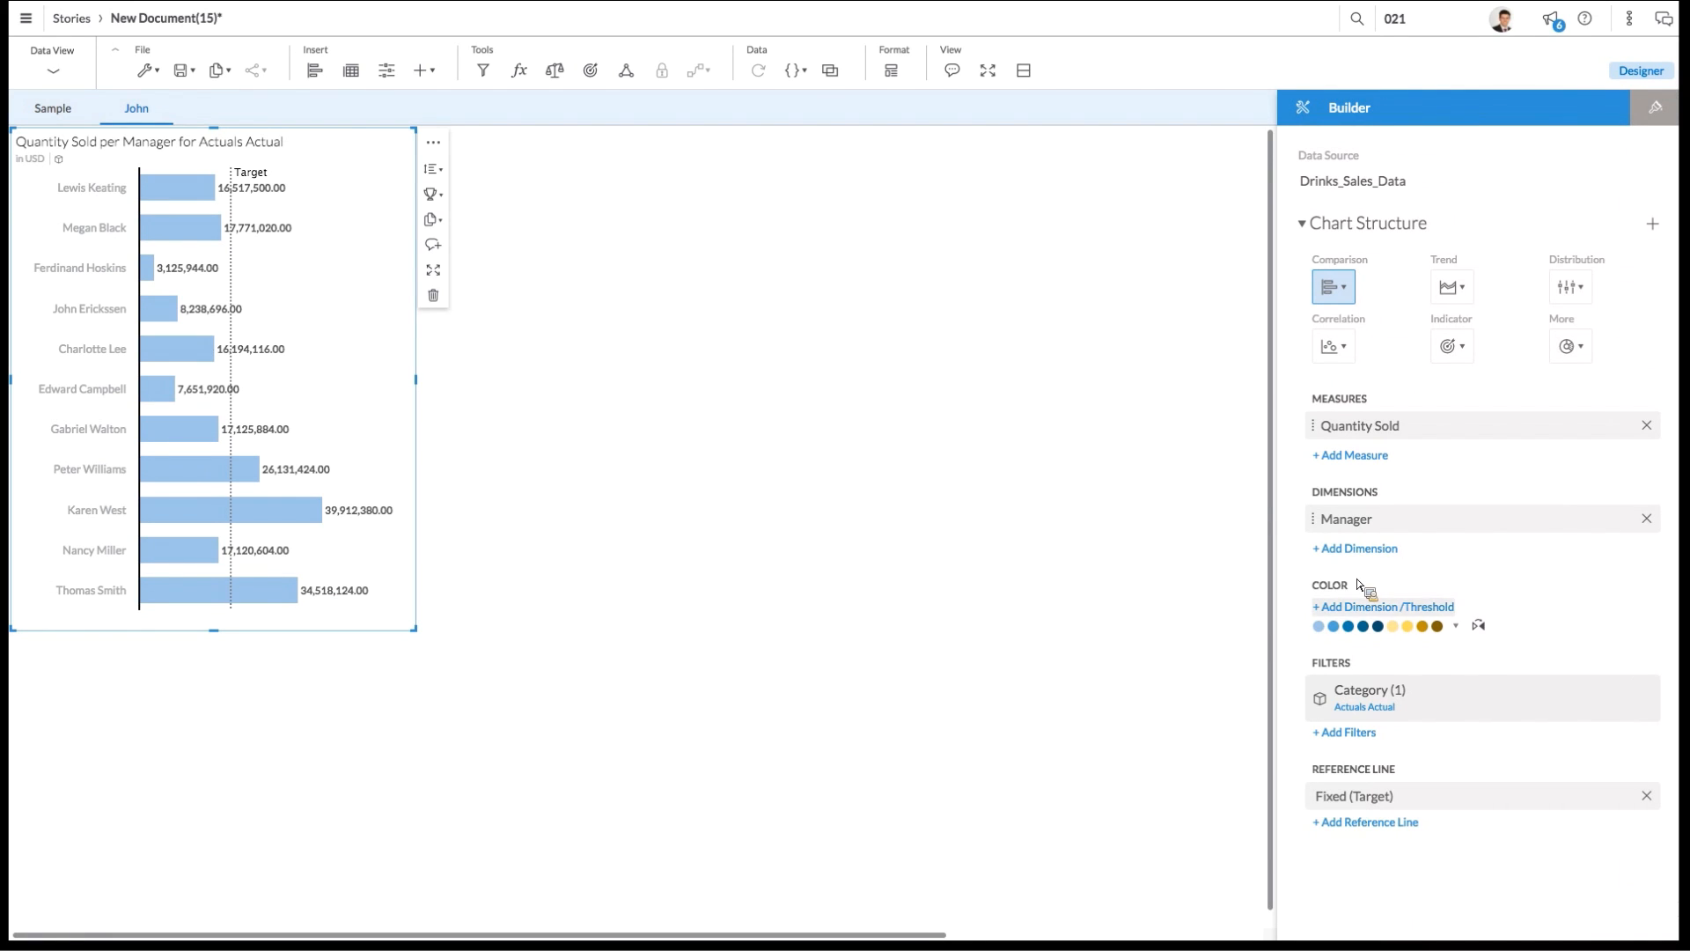
Step: Colour the chart's bars by the Quantity Sold threshold
left_click(1394, 607)
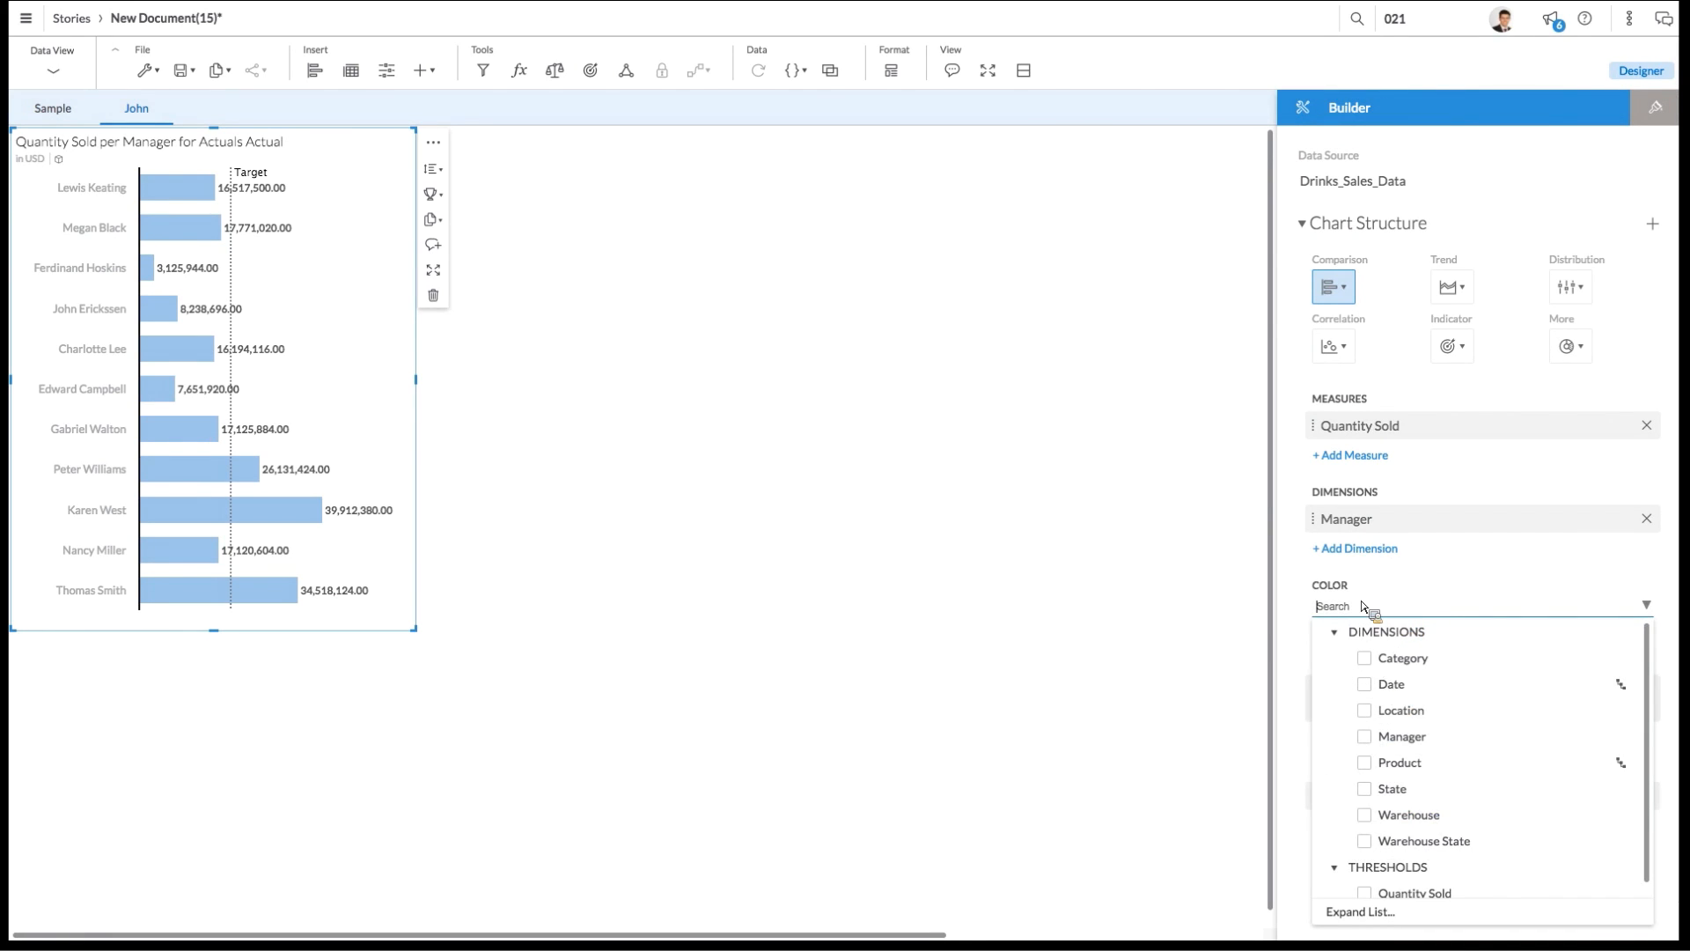
left_click(1361, 605)
left_click(1411, 613)
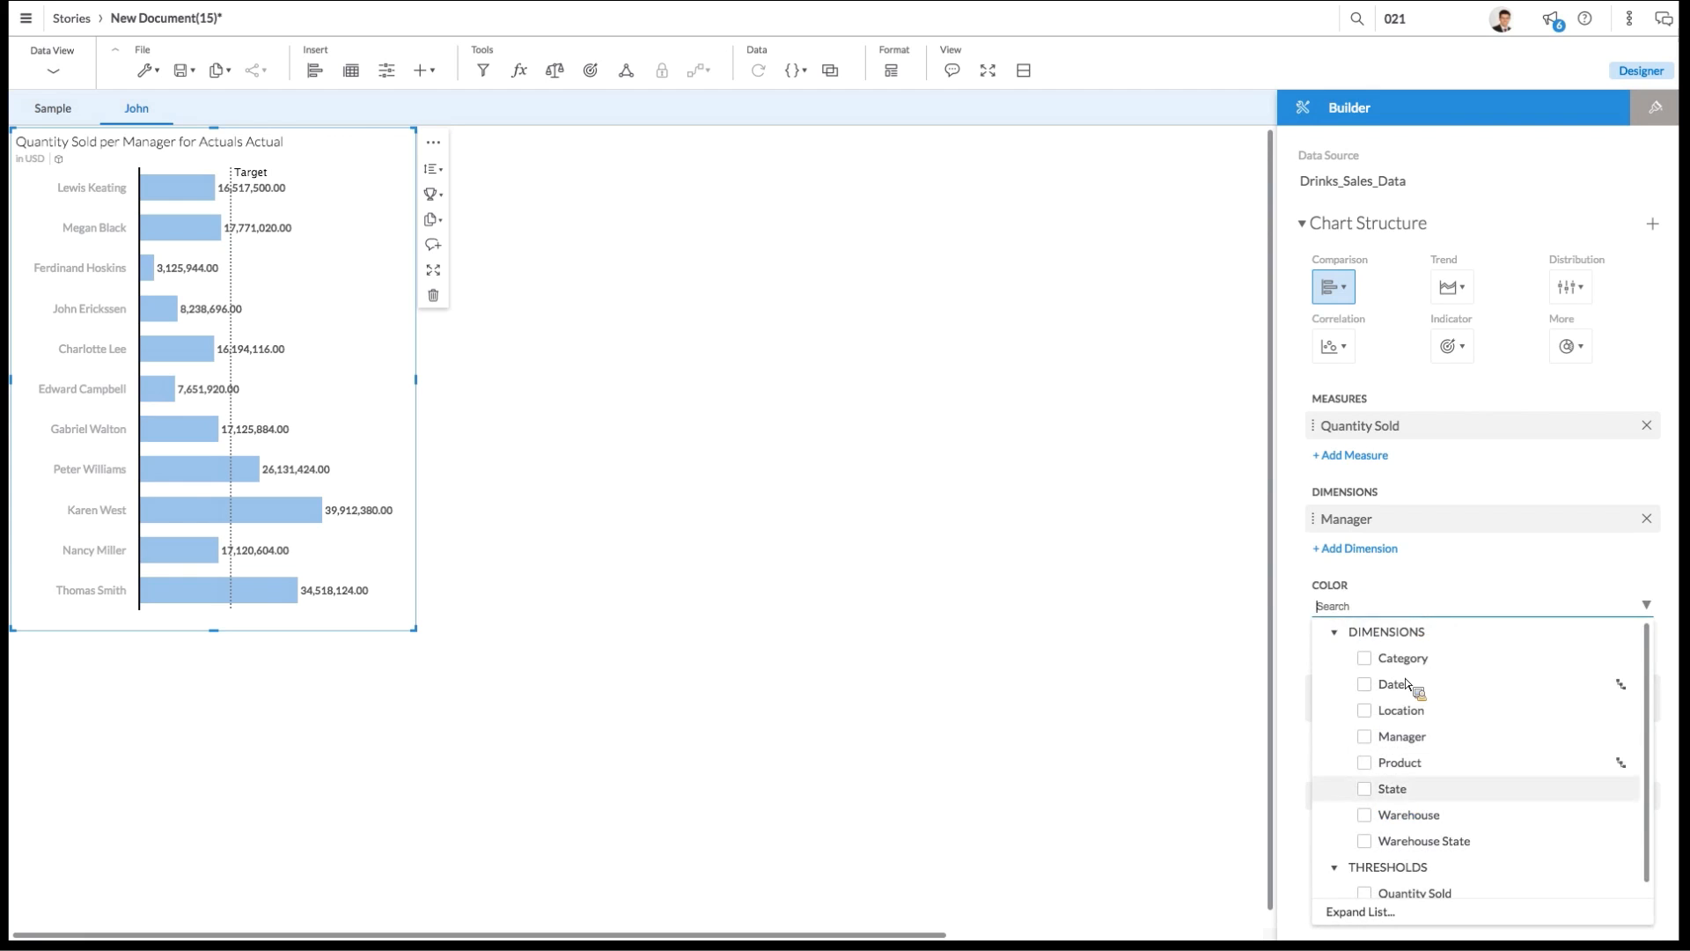
scroll(1433, 811, "down", 1)
left_click(1369, 885)
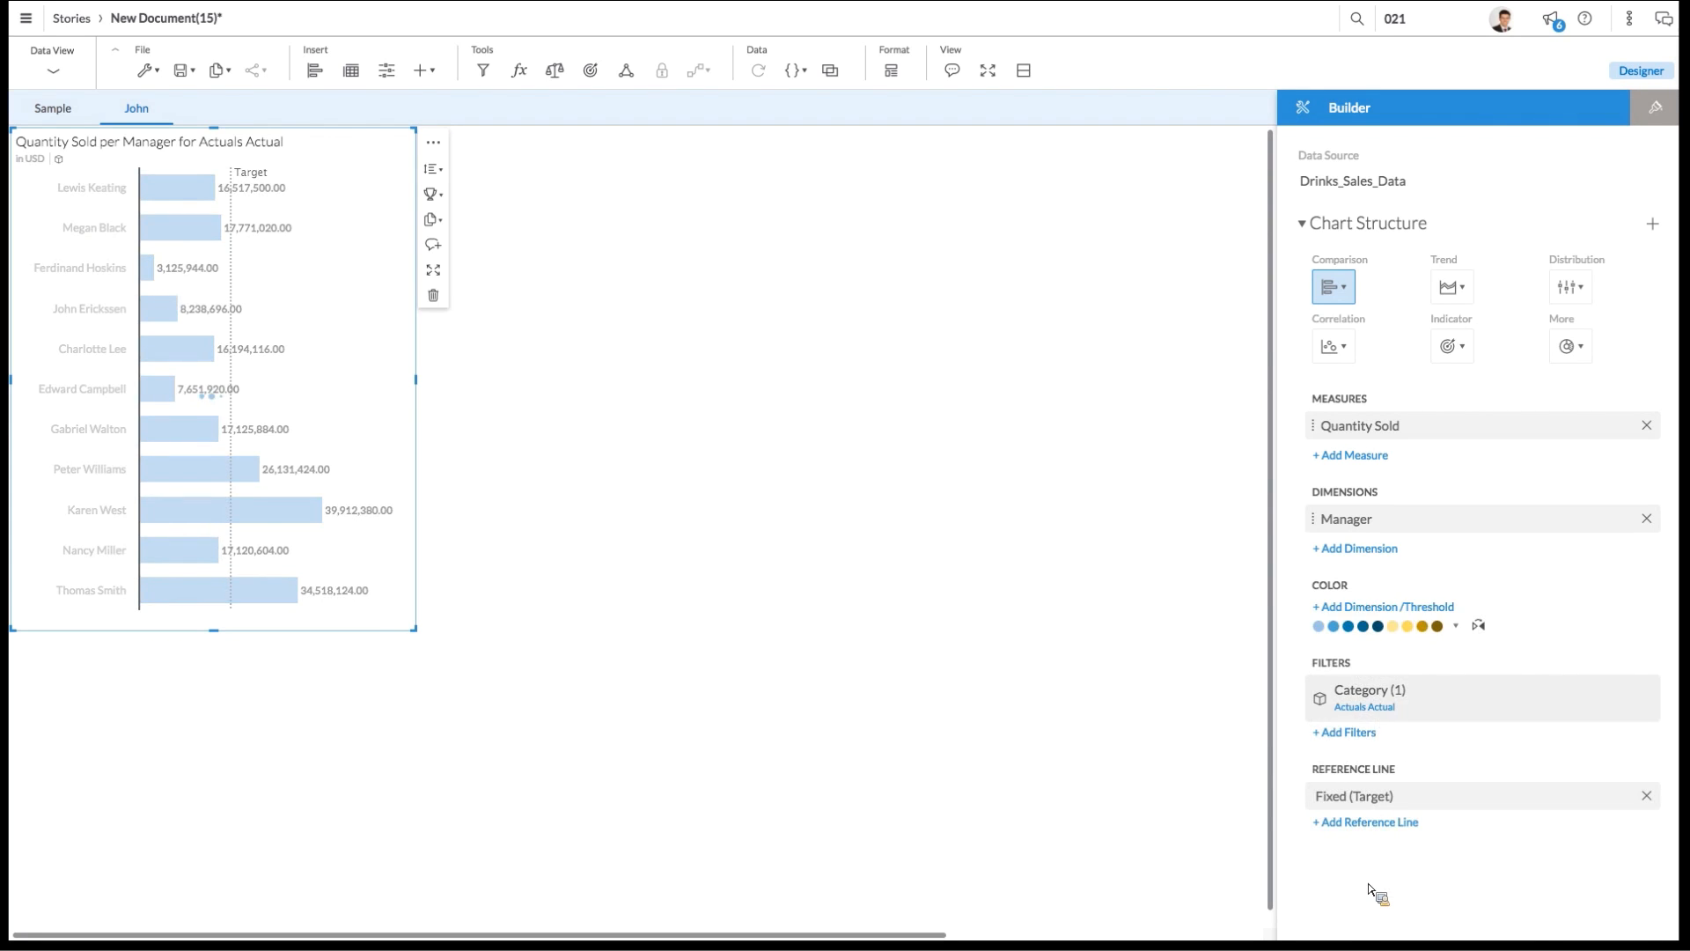
Step: Filter the chart to only the three managers whose bars fall in the red Warning range
left_click(168, 393)
left_click(167, 319, "ctrl")
left_click(148, 271, "ctrl")
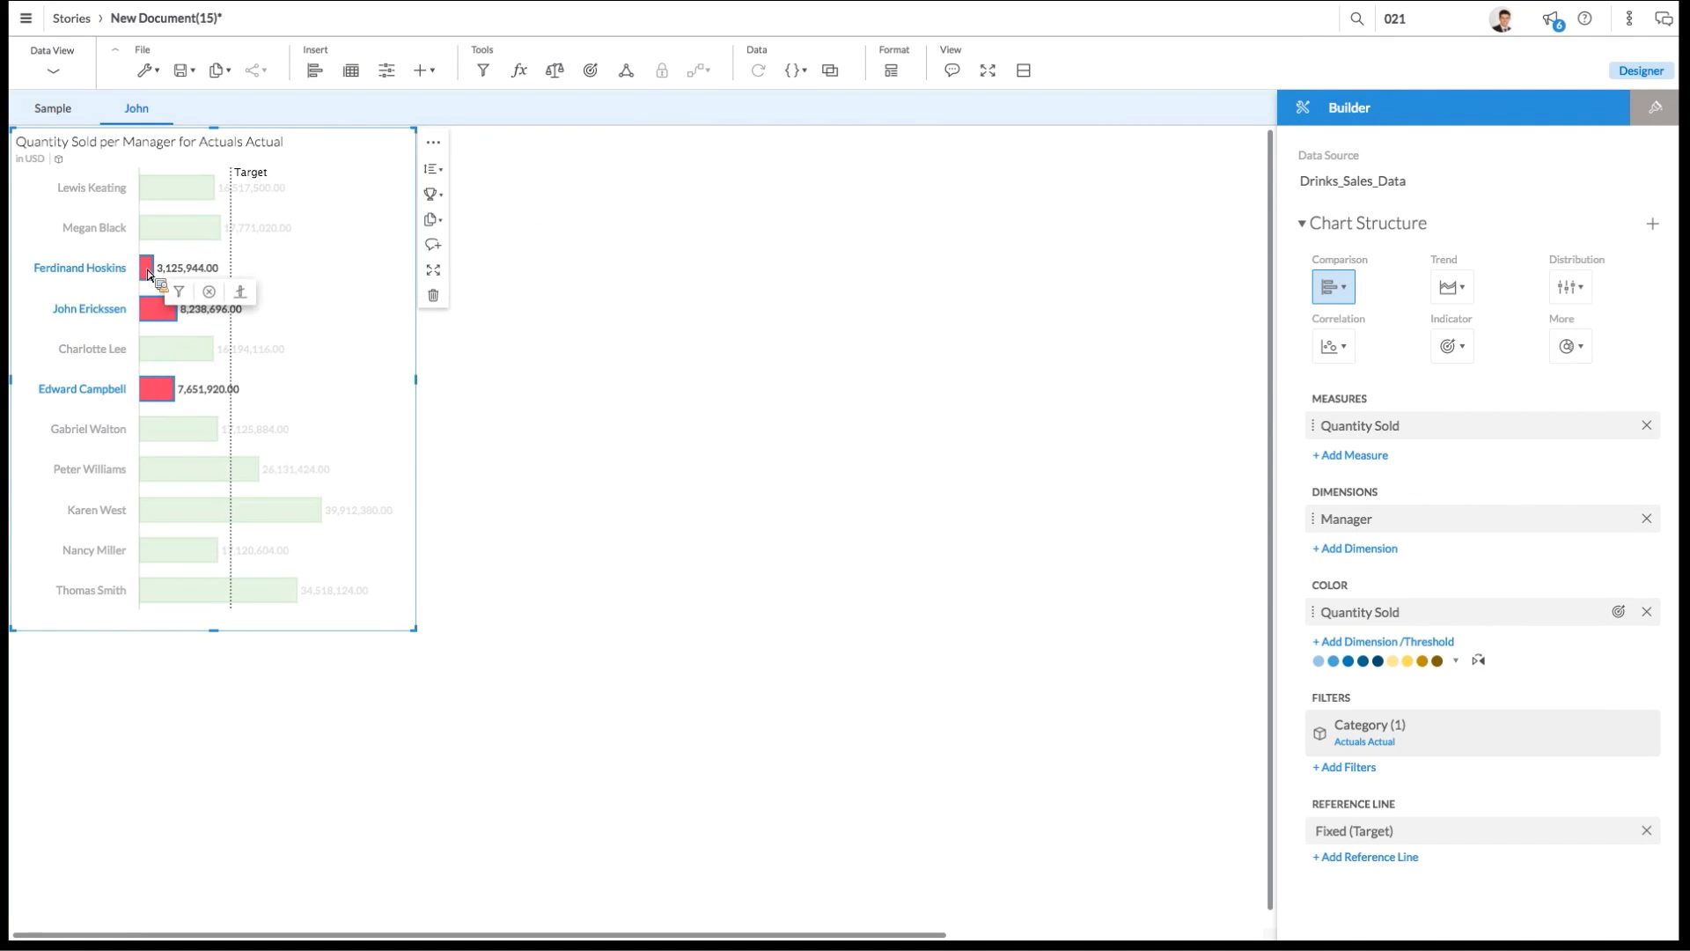
left_click(164, 247)
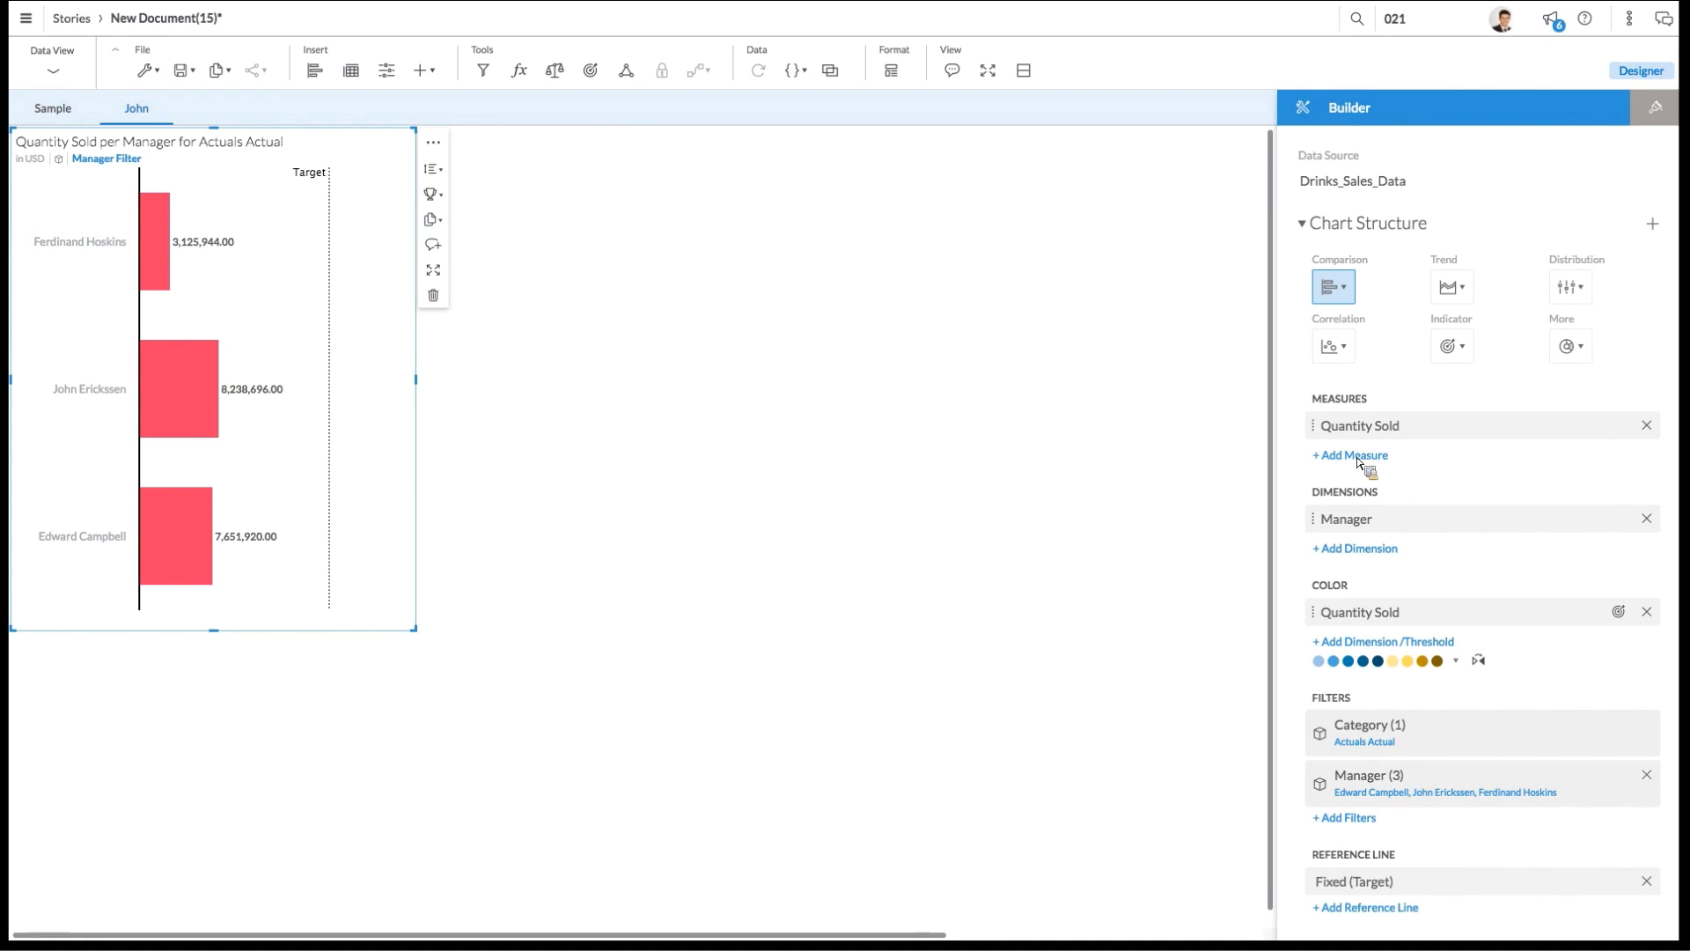
Step: Add the Location dimension alongside Manager in the filtered chart and remove it again
left_click(1376, 550)
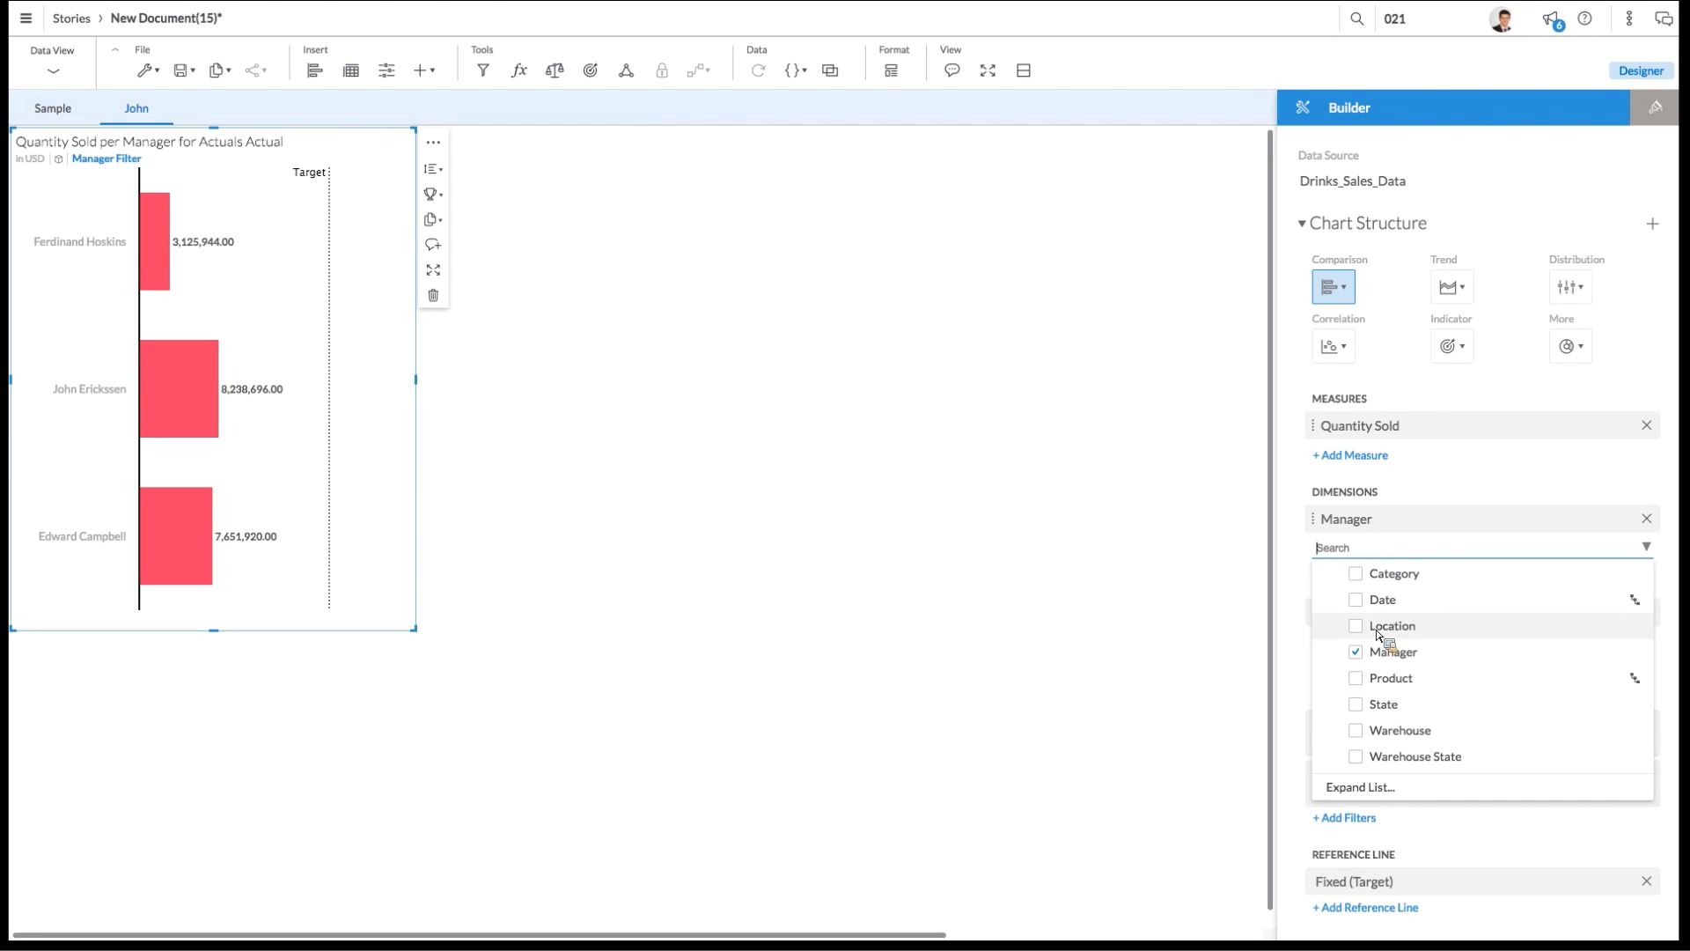
left_click(1361, 626)
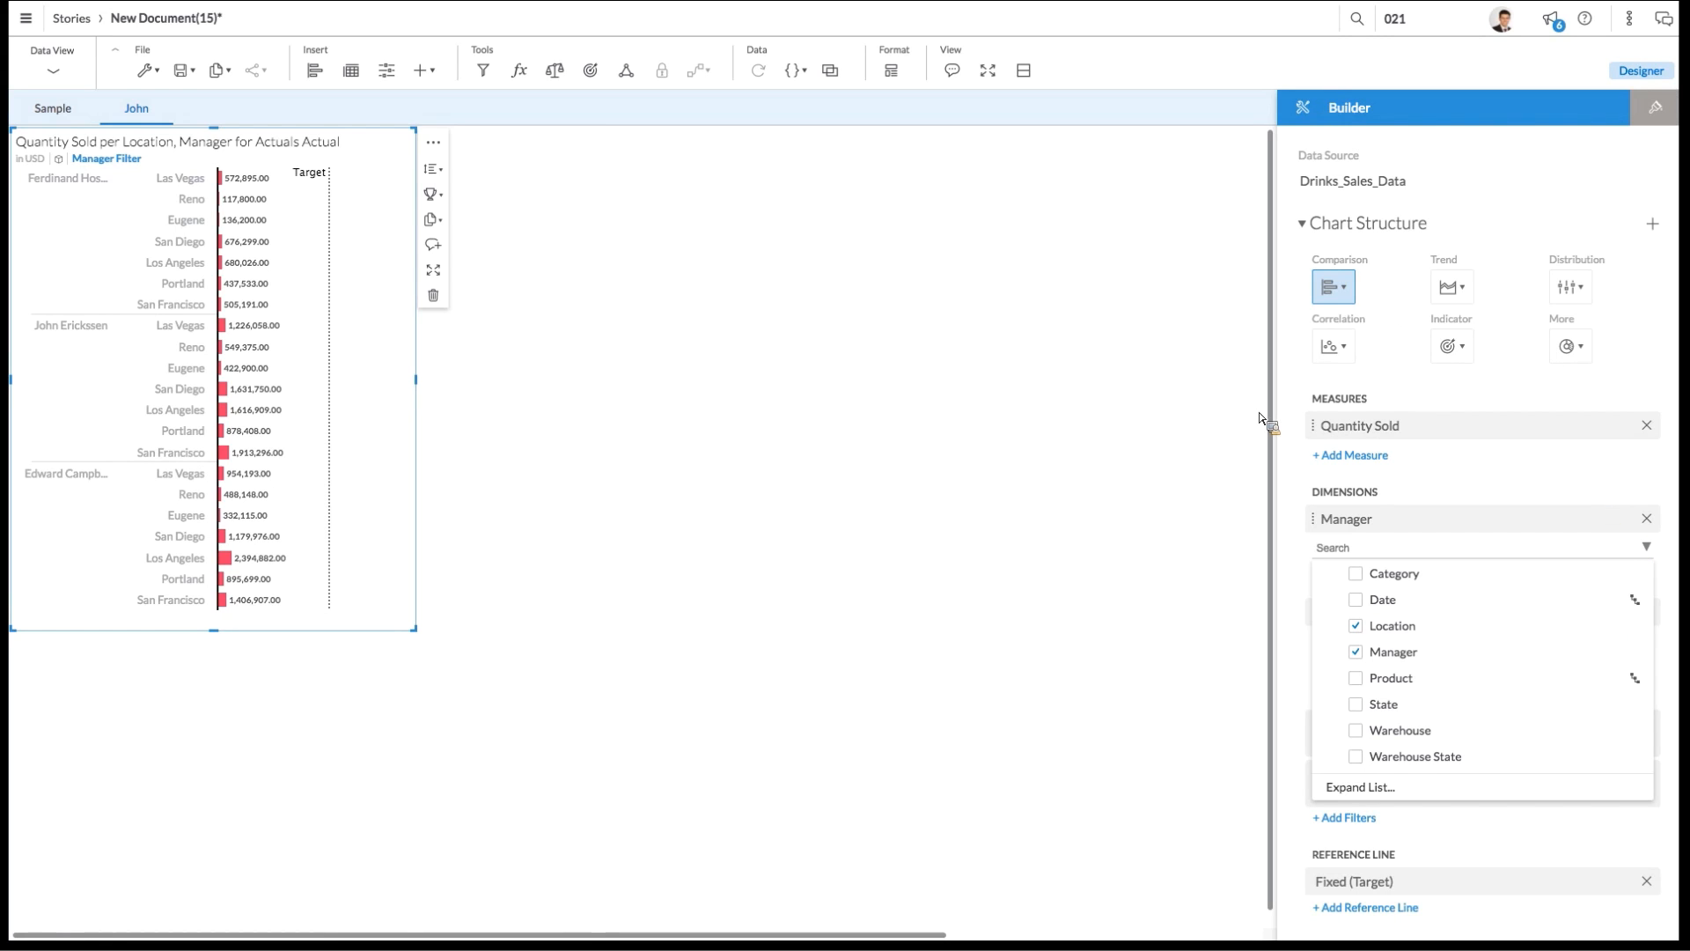
left_click(872, 282)
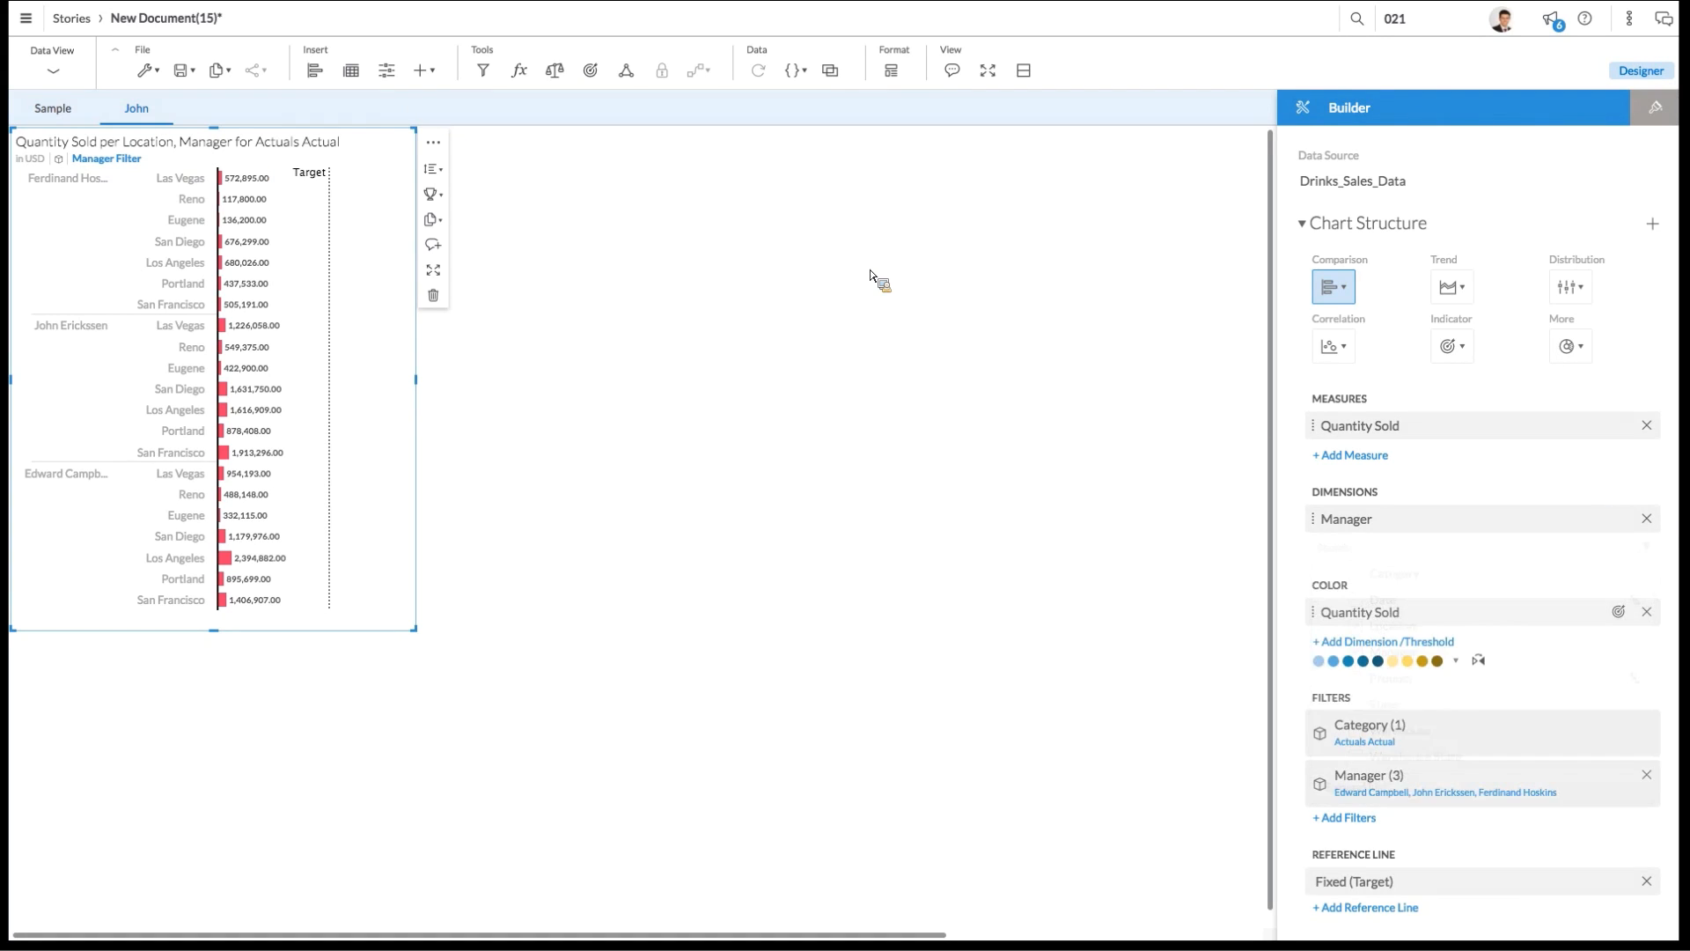
left_click(1633, 550)
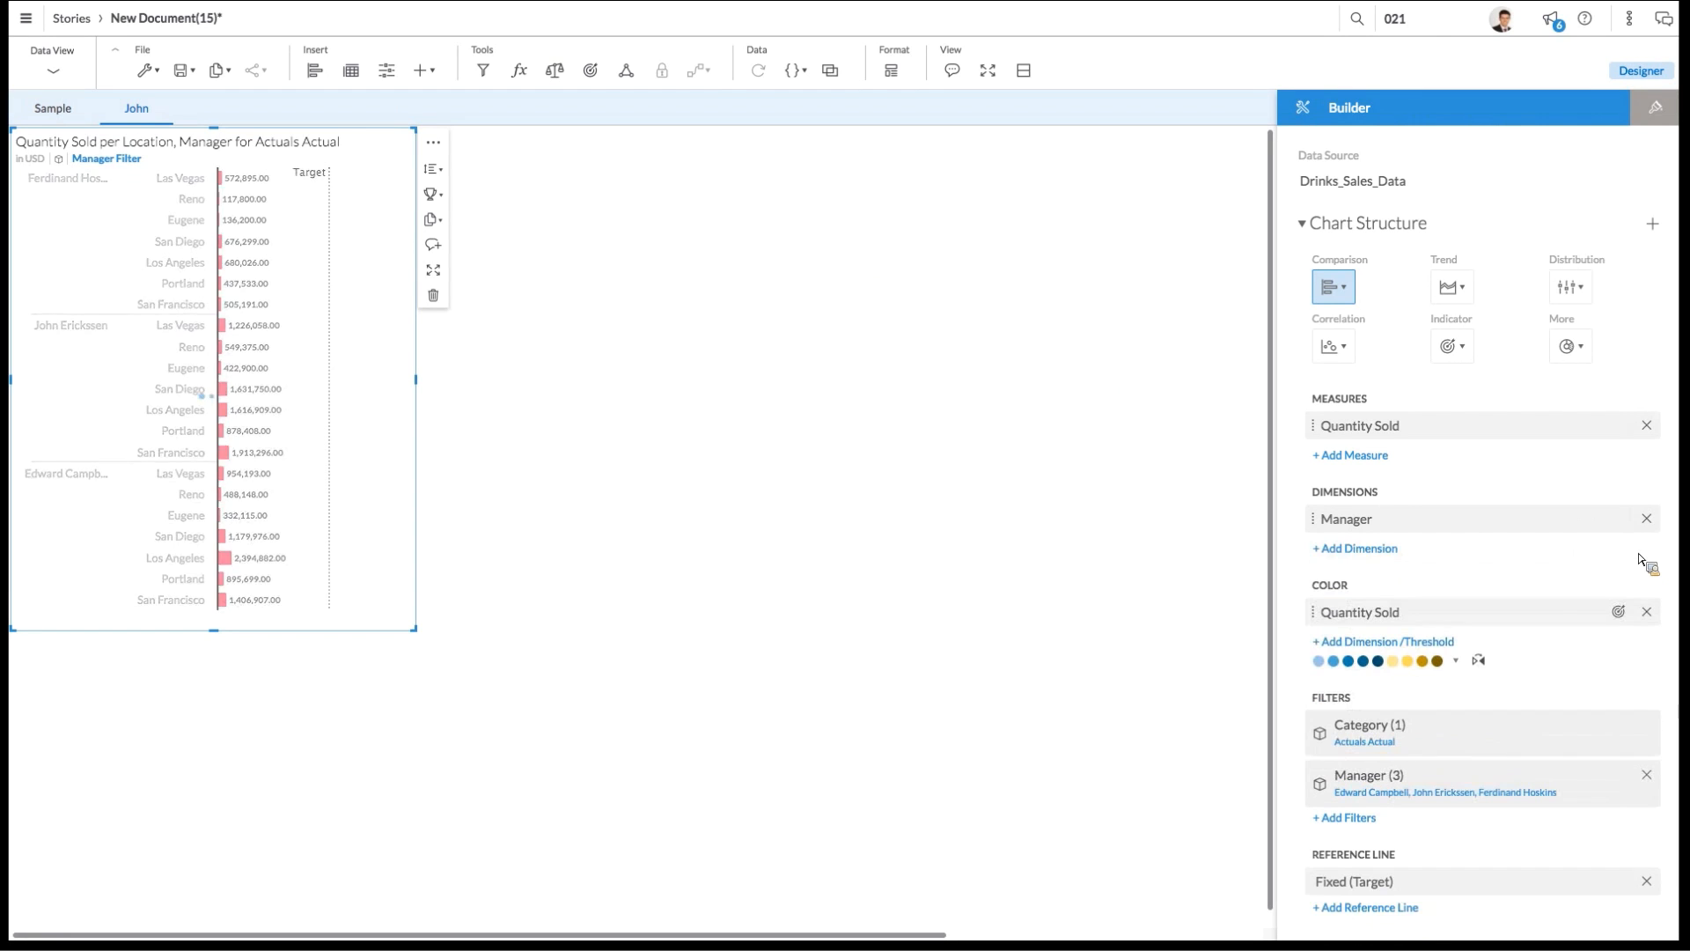
Step: Exclude the manager with the lowest quantity sold from the filtered chart
left_click(202, 424)
left_click_drag(201, 424, 211, 584)
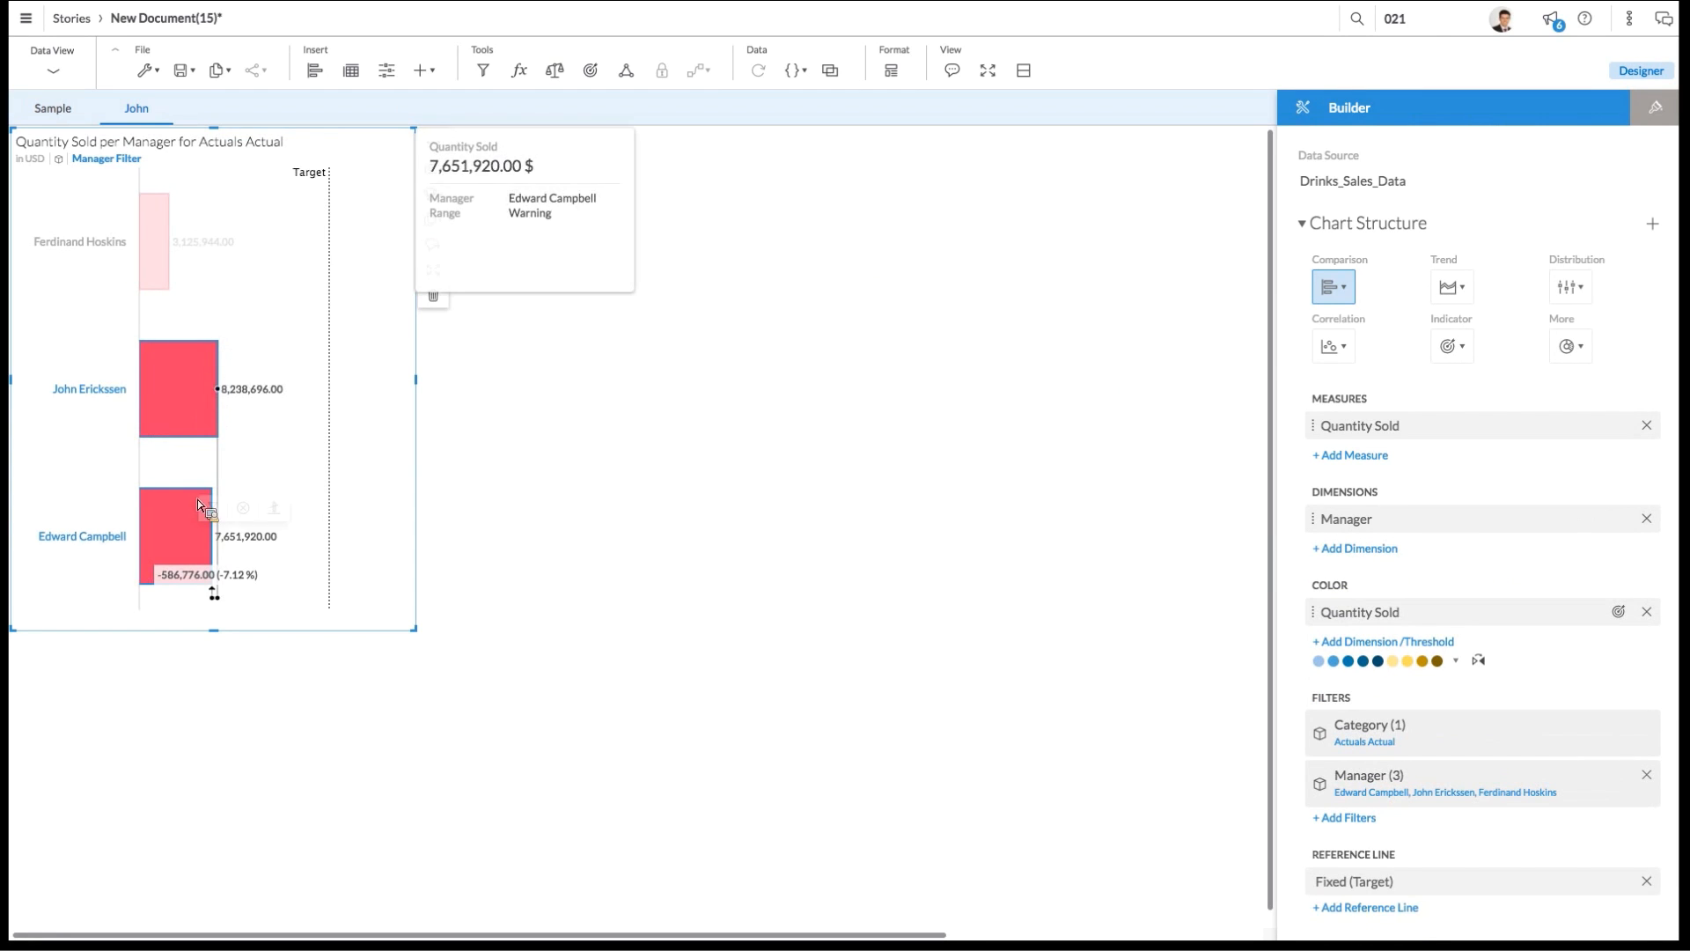
left_click(151, 226)
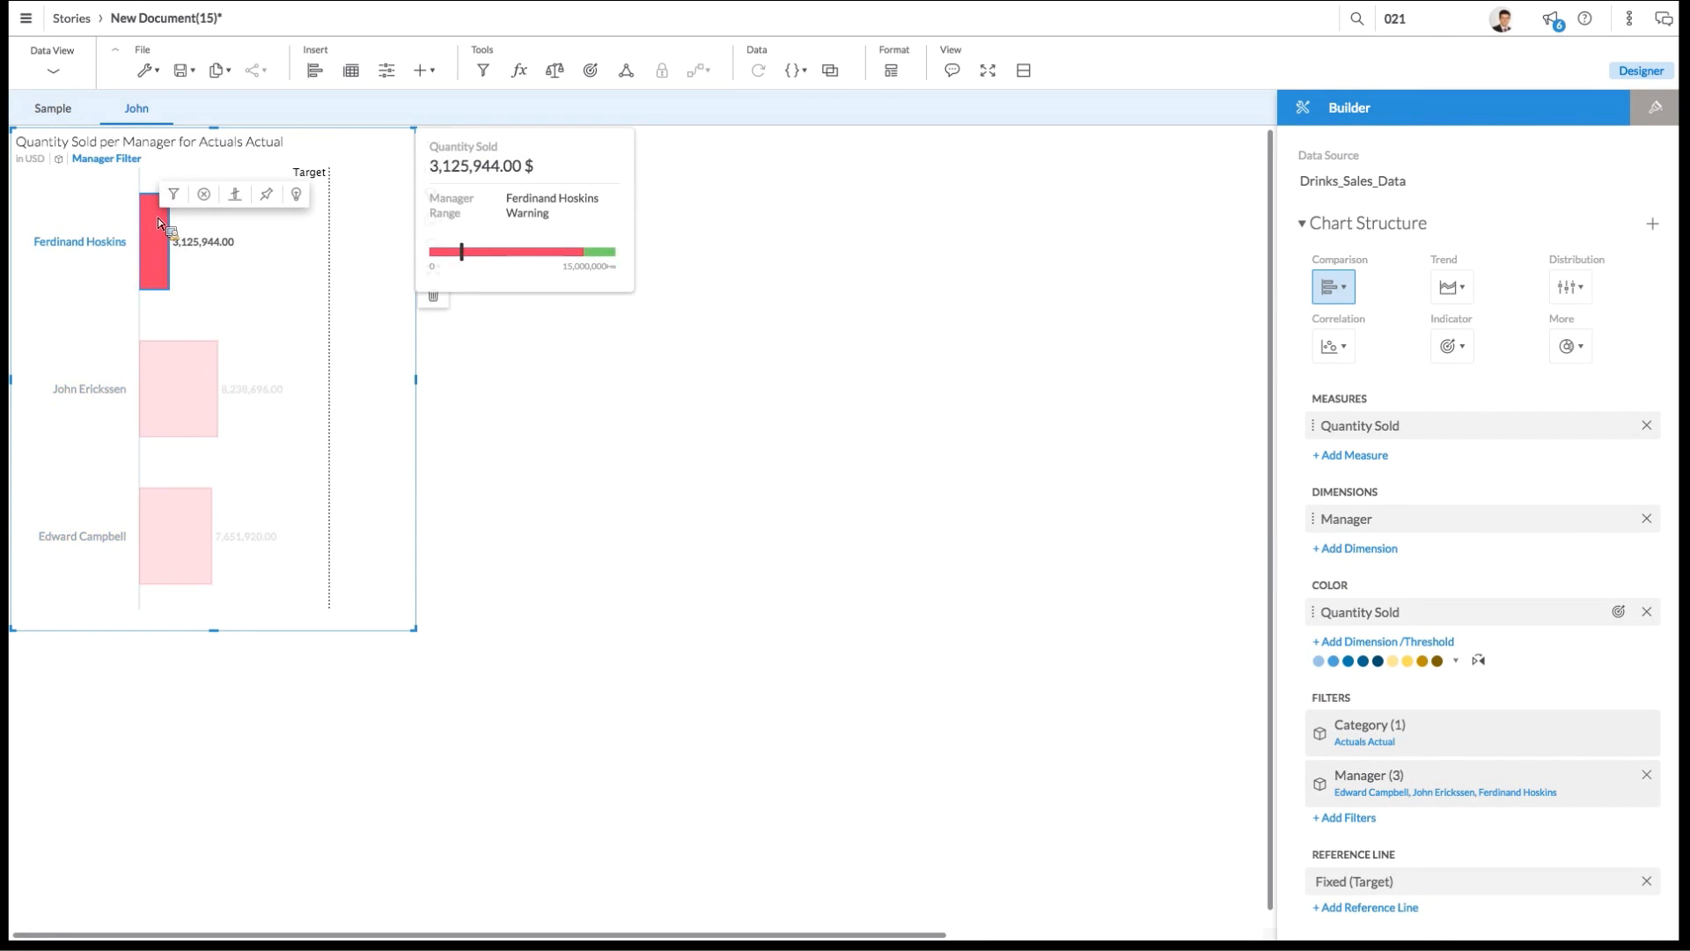
left_click(215, 199)
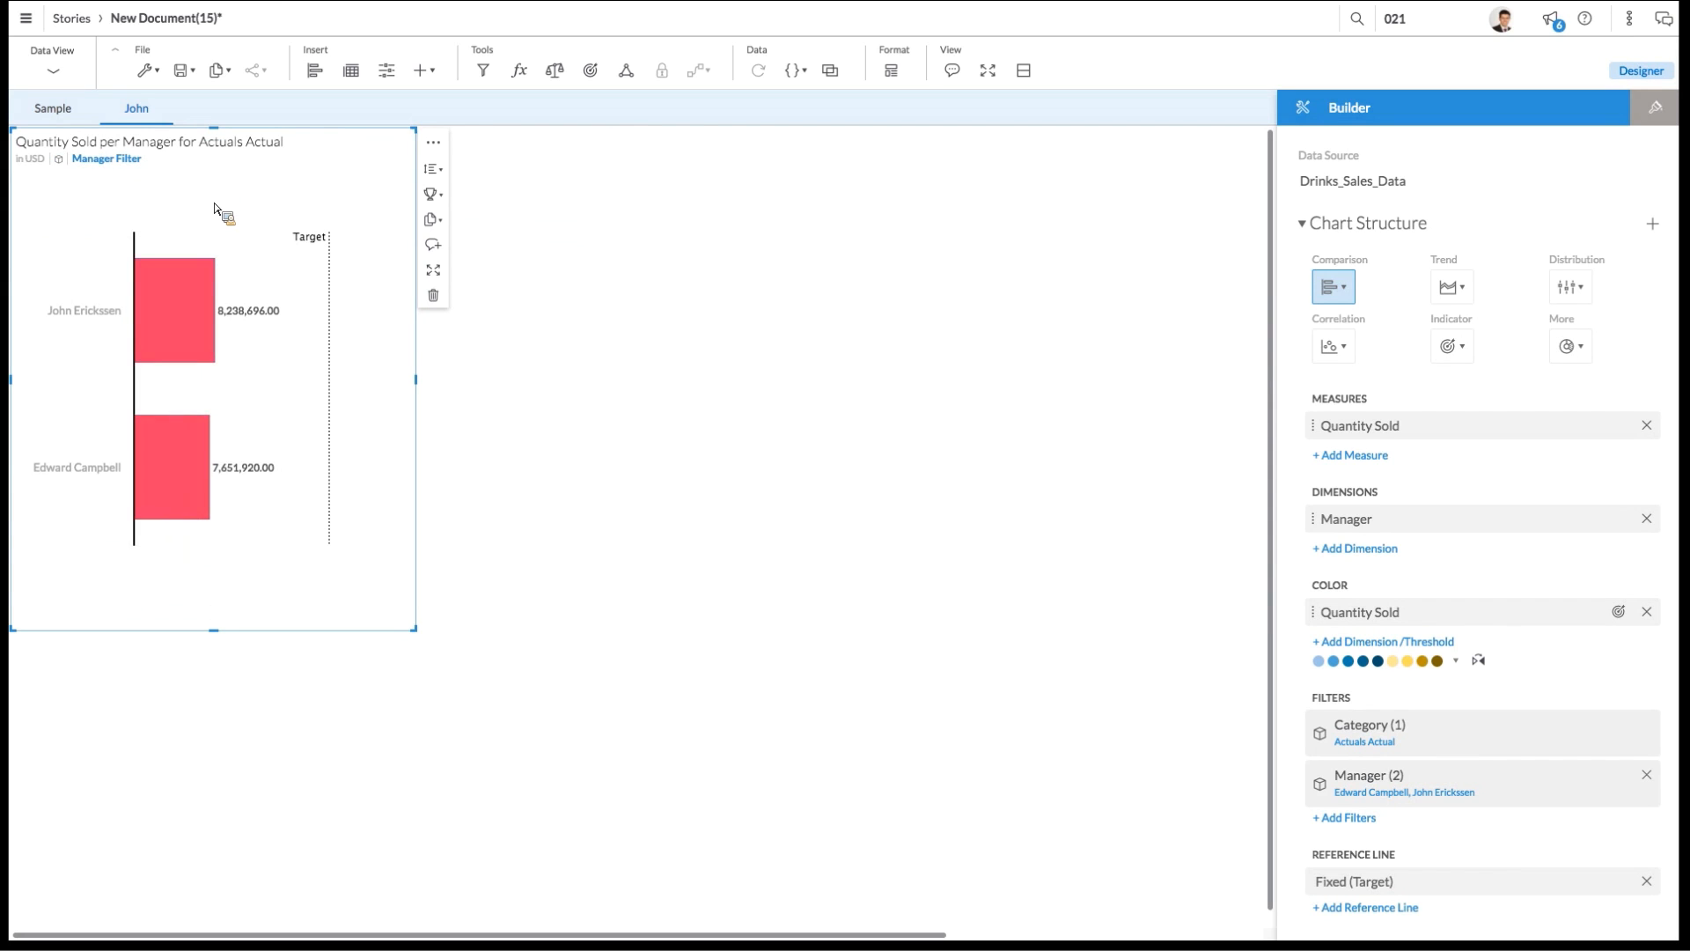
Step: Exclude the two remaining managers' bars to clear the manager filter, and reselect the chart
left_click(188, 264)
left_click_drag(188, 264, 208, 528)
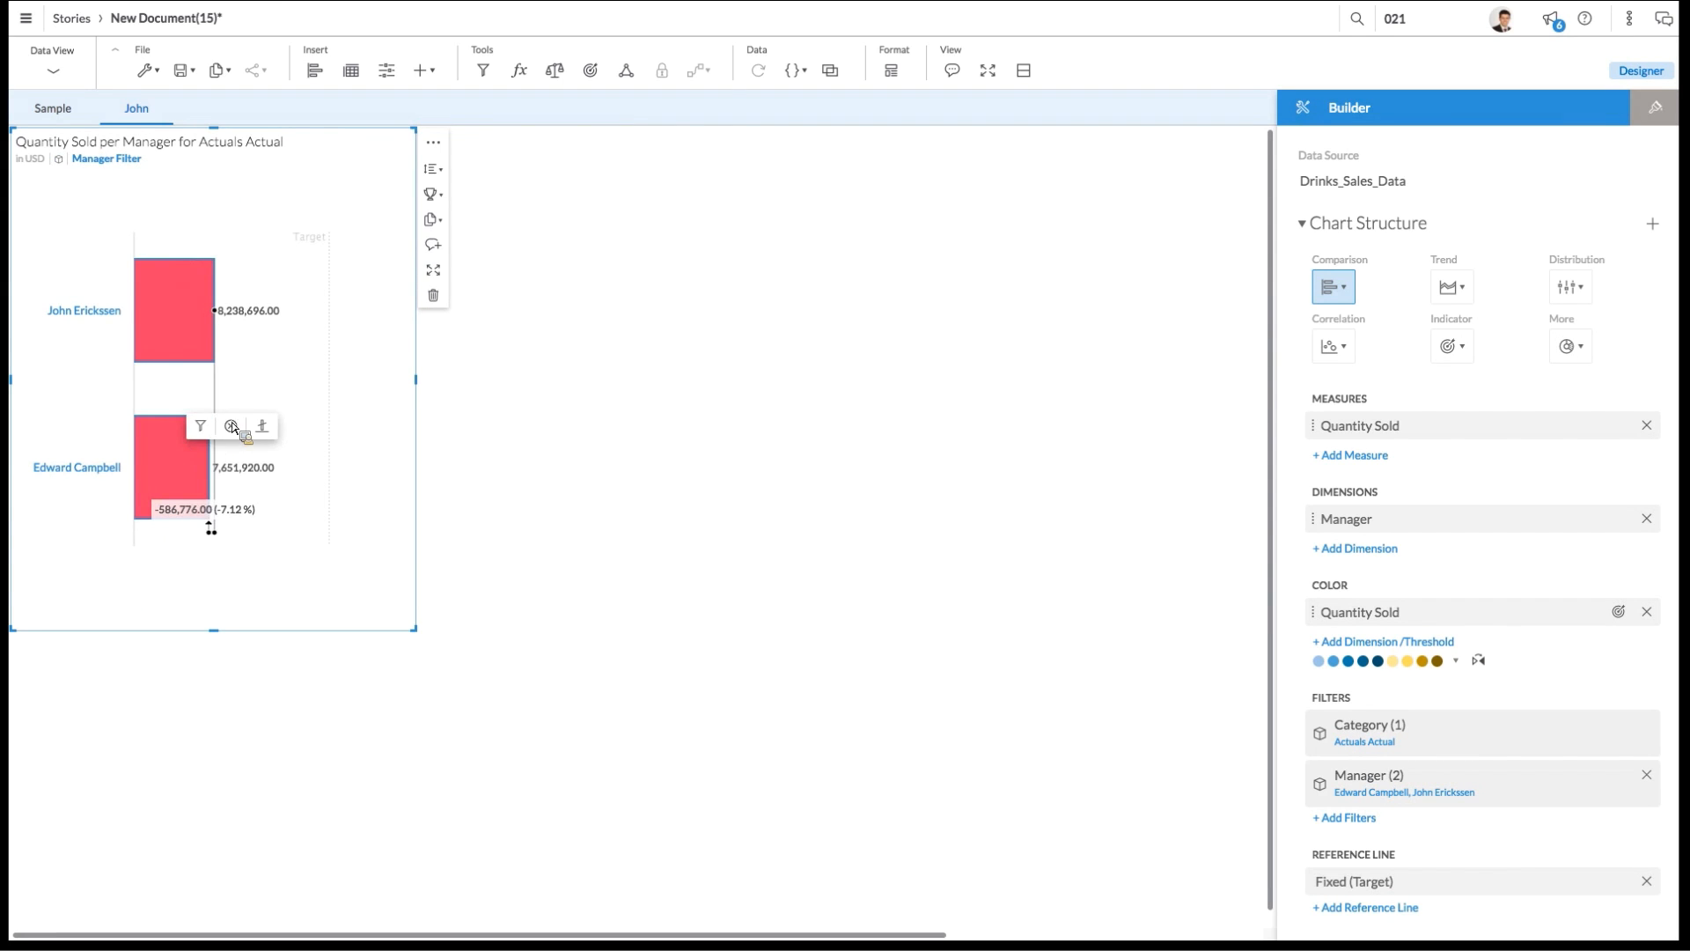
left_click(233, 426)
left_click(731, 604)
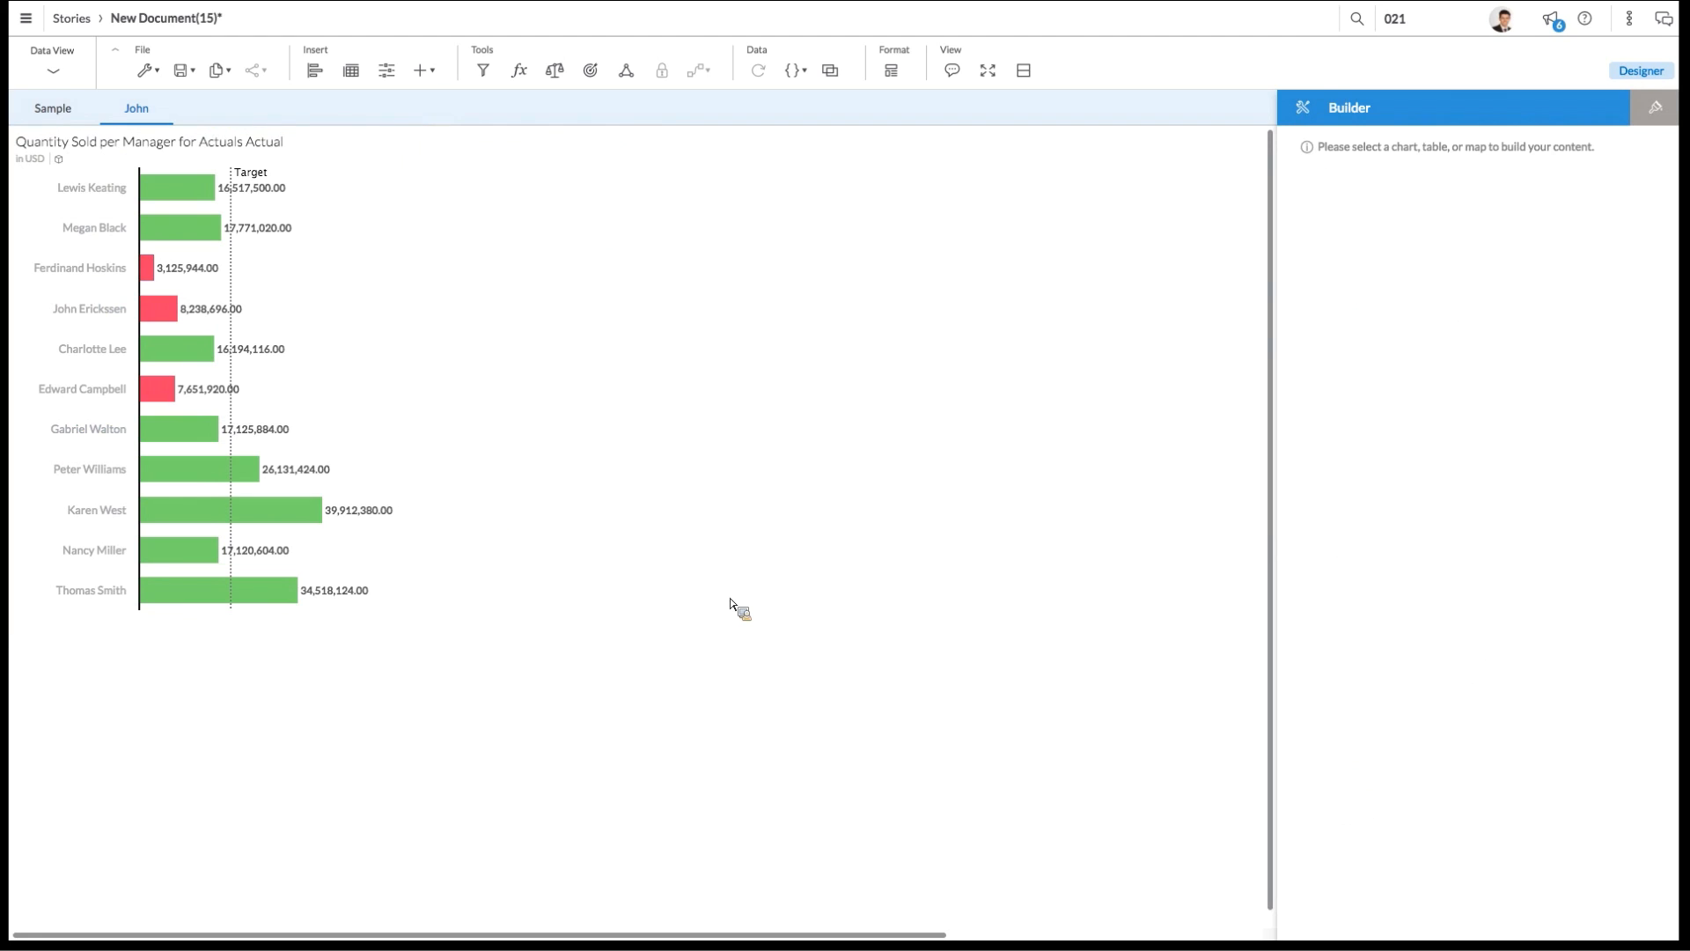
left_click(370, 230)
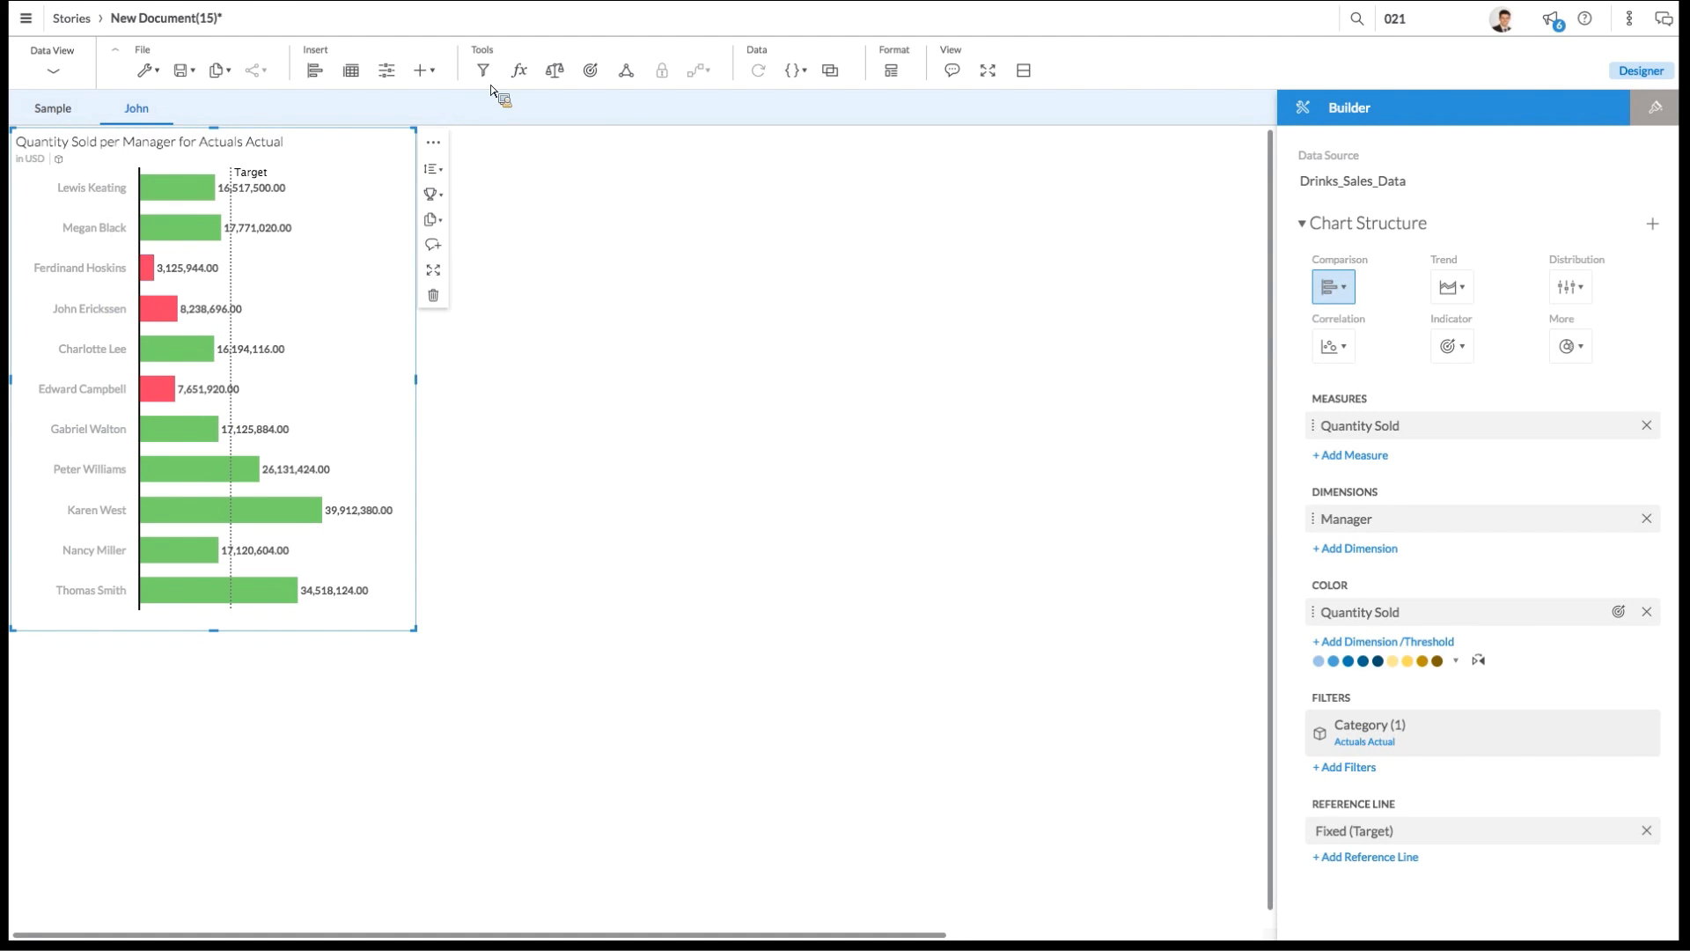
Step: Insert a new chart and give it a calculated measure with the formula Gross_Profit / Sales_Revenue * 100
left_click(317, 72)
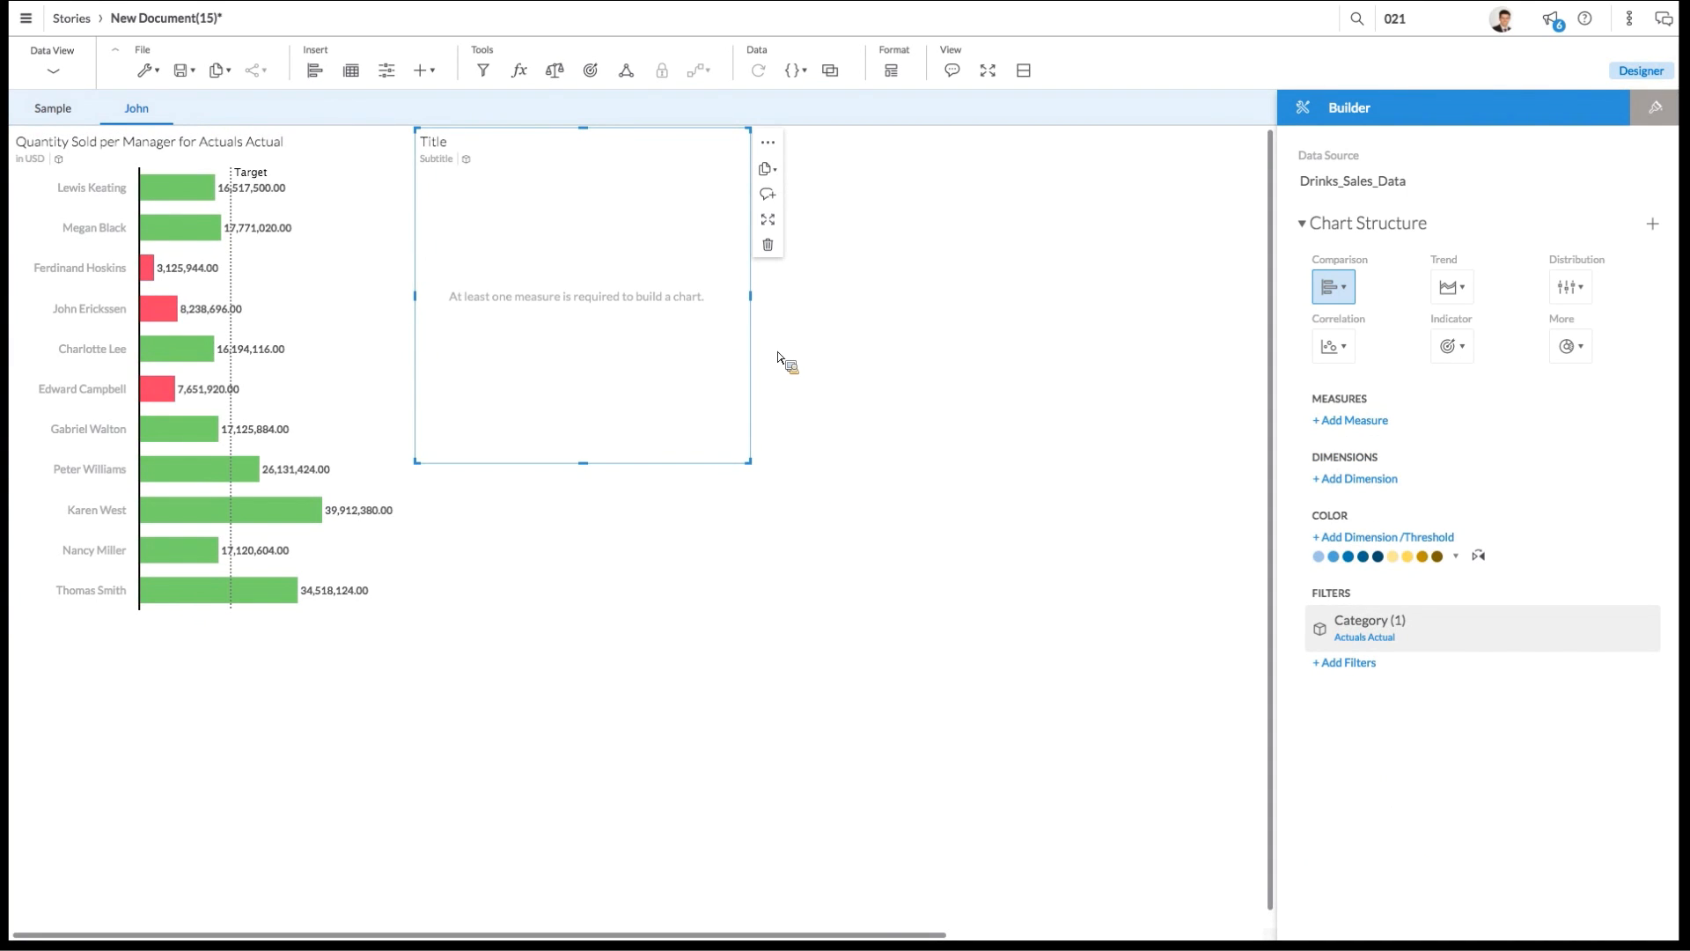
left_click(1380, 424)
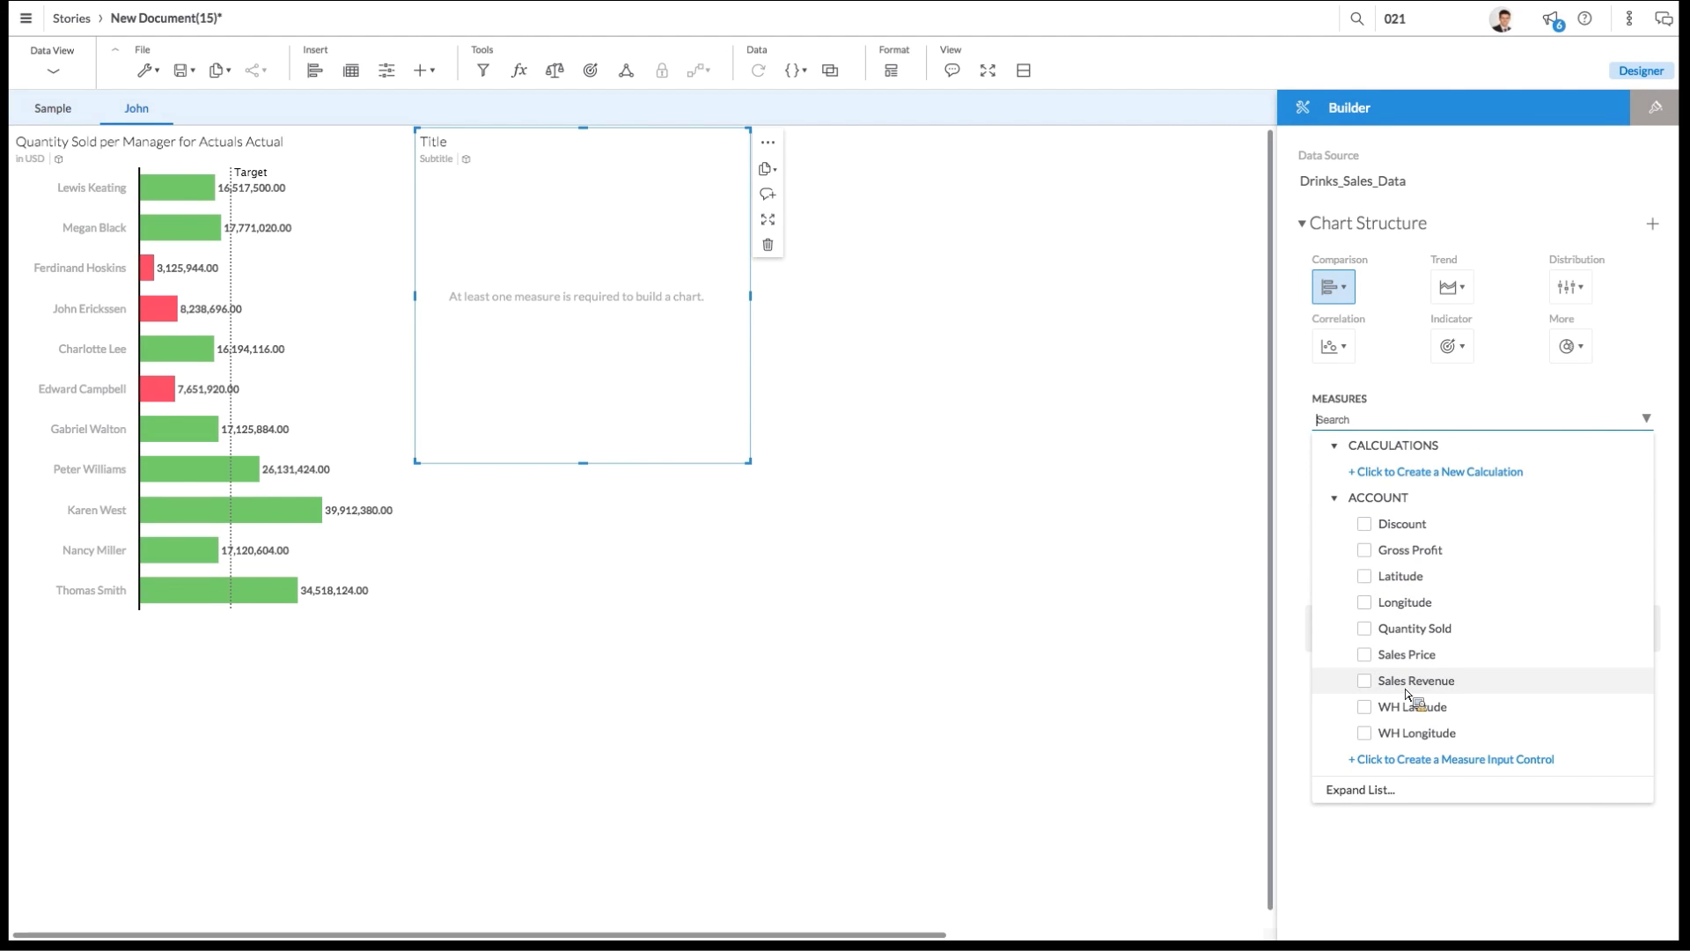
left_click(1459, 473)
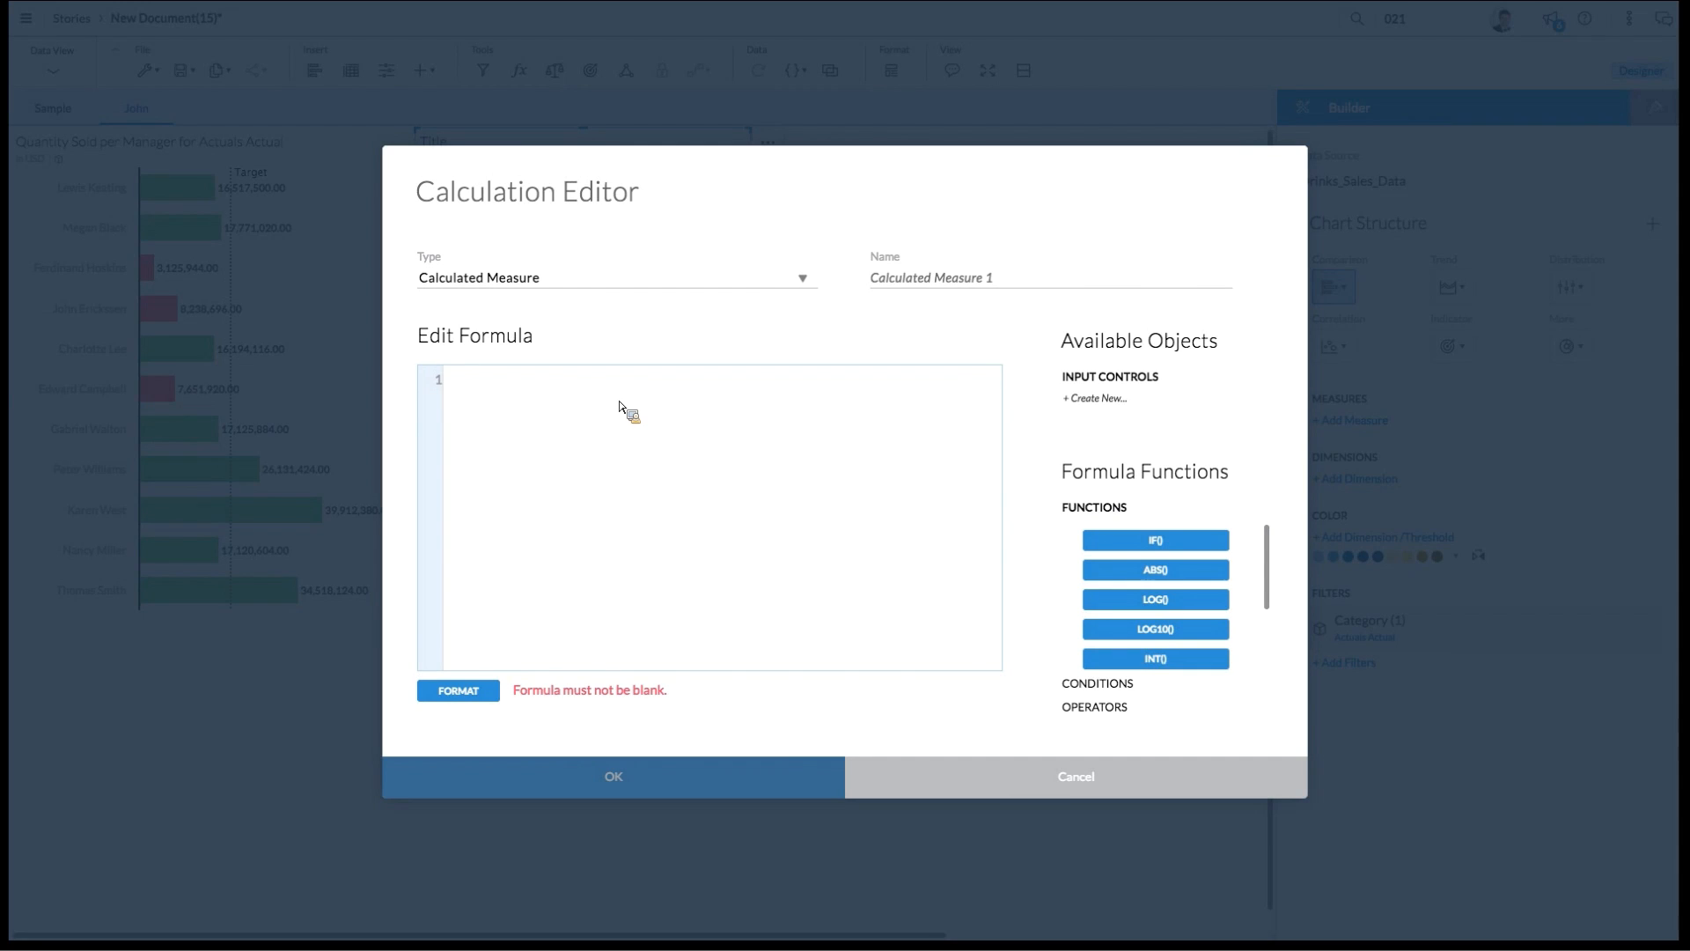
type("gross")
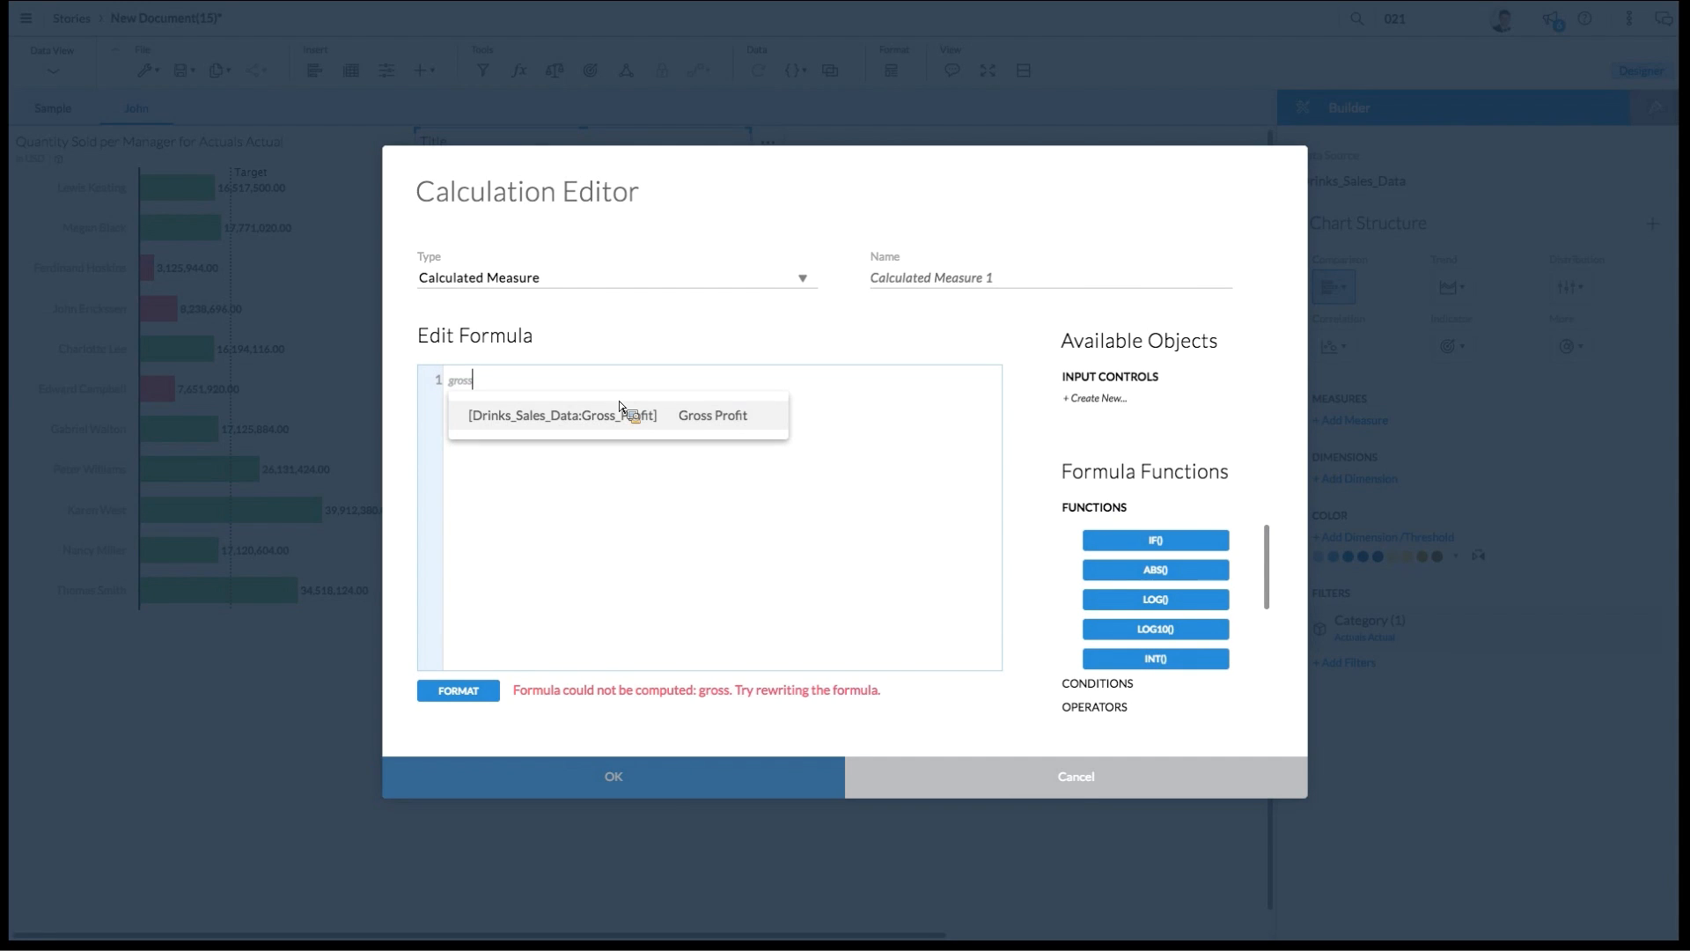
left_click(622, 407)
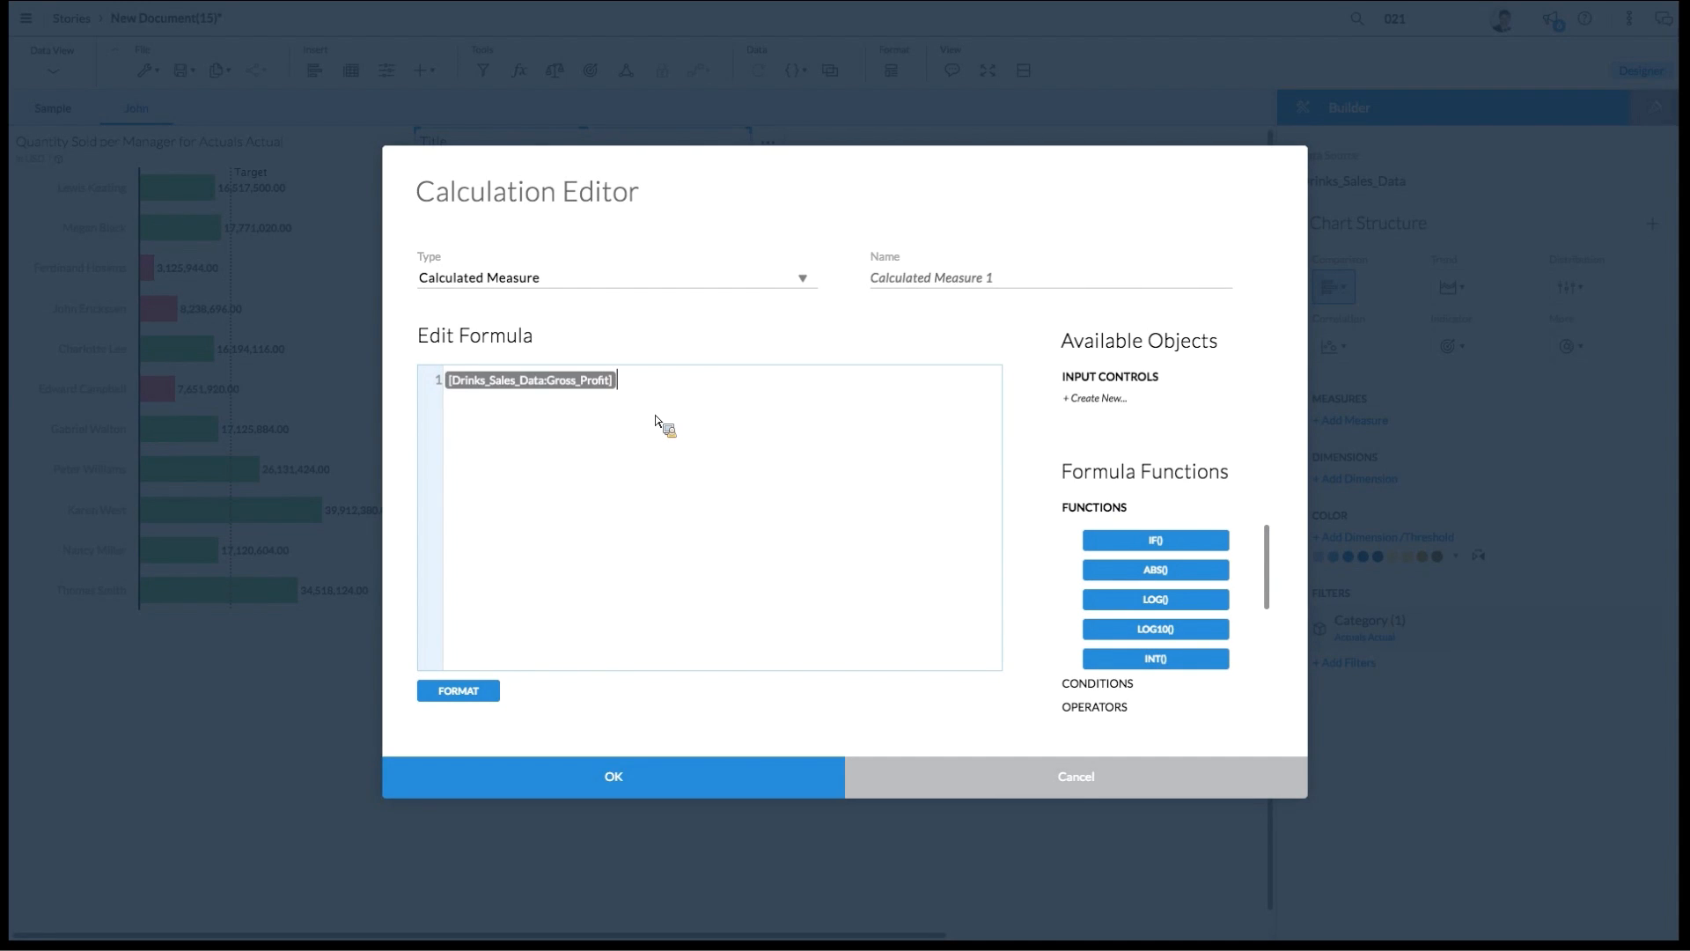
type("/ ")
type("sal")
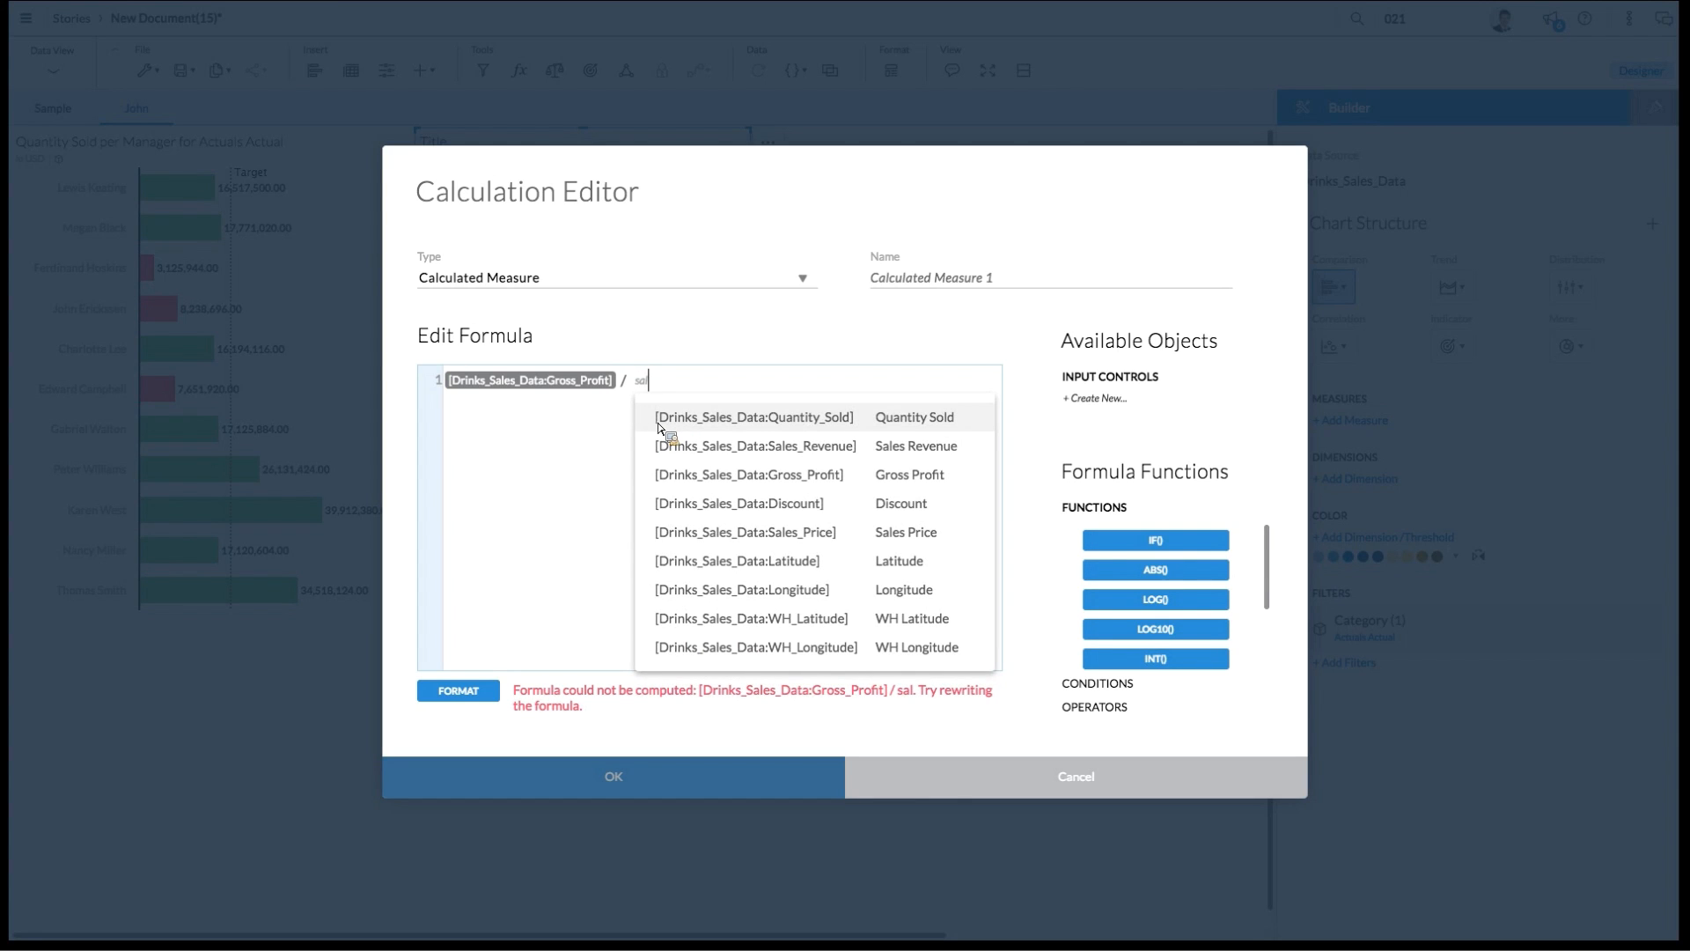
left_click(804, 453)
type("* 100")
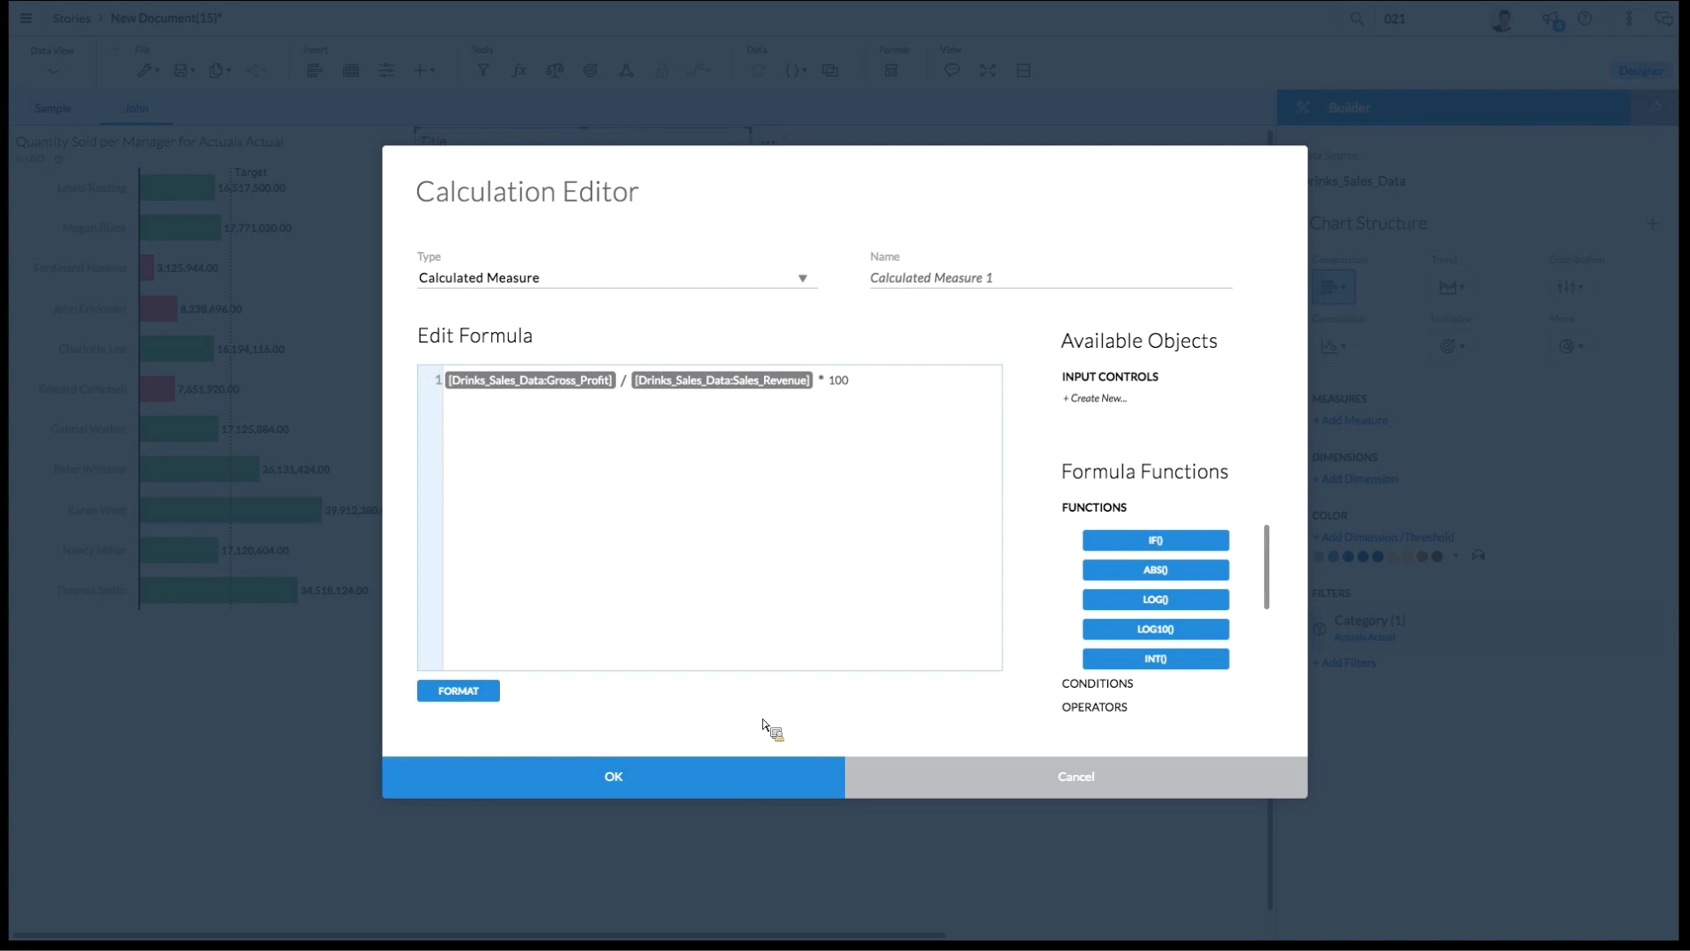
left_click(755, 779)
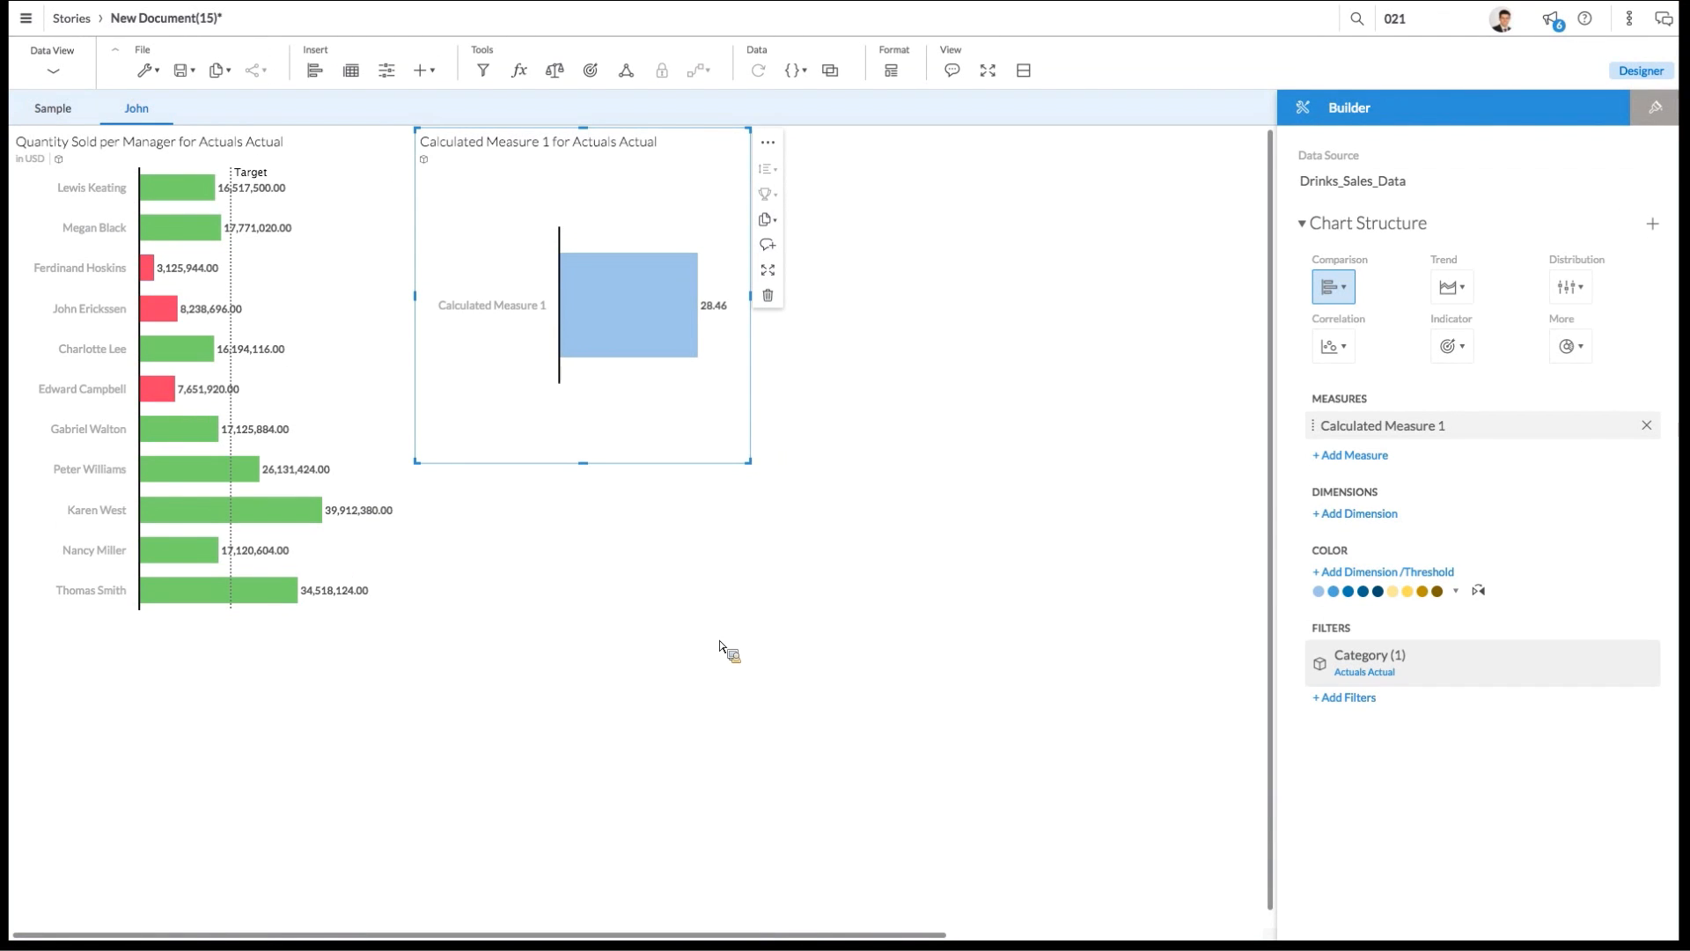
Step: Change the calculated measure chart to a Numeric Point indicator
mouse_move(641, 359)
left_click(1453, 348)
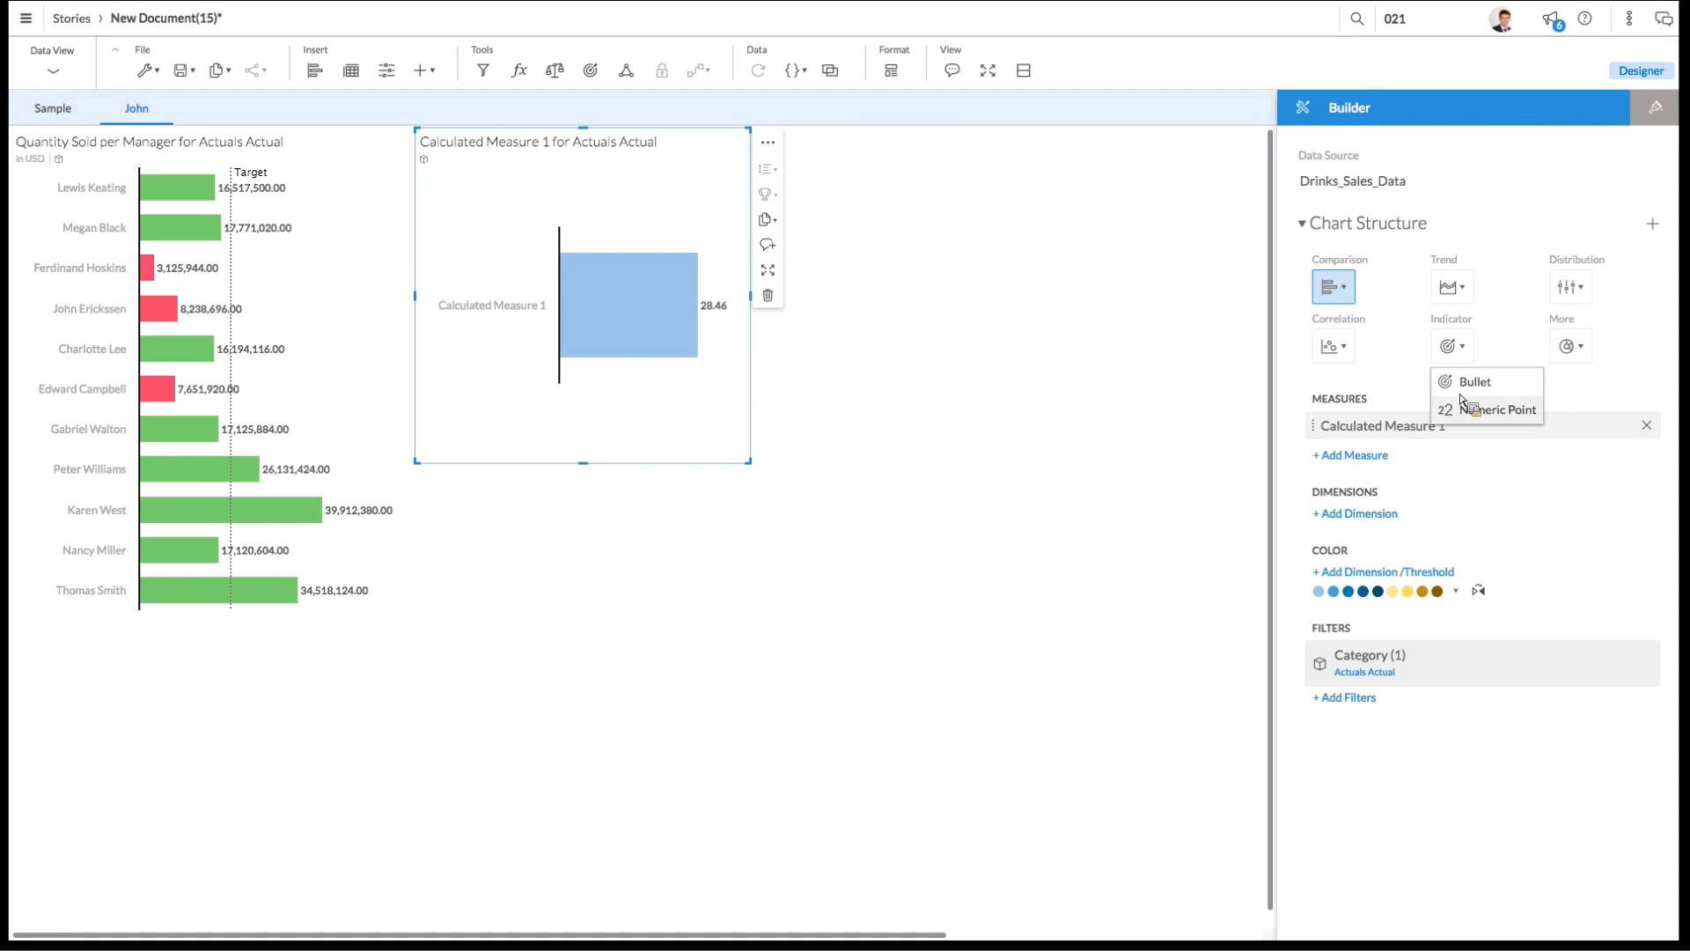
left_click(1483, 411)
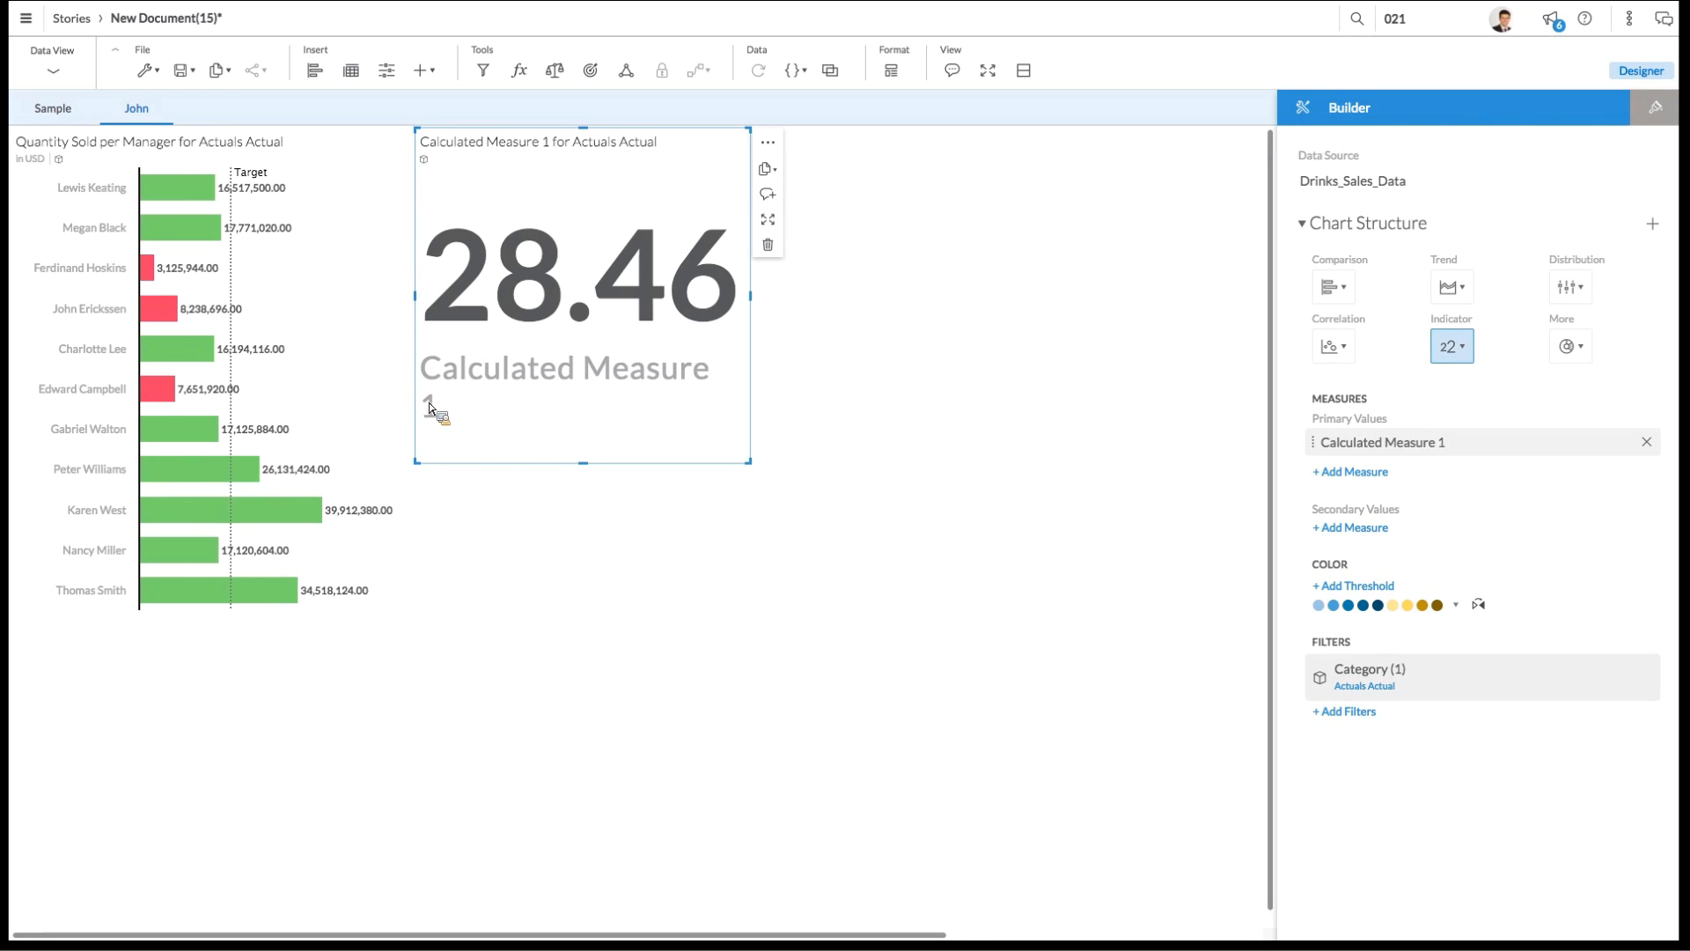
Step: Rename the numeric point chart's title to "Gross Margin (%)"
triple_click(647, 142)
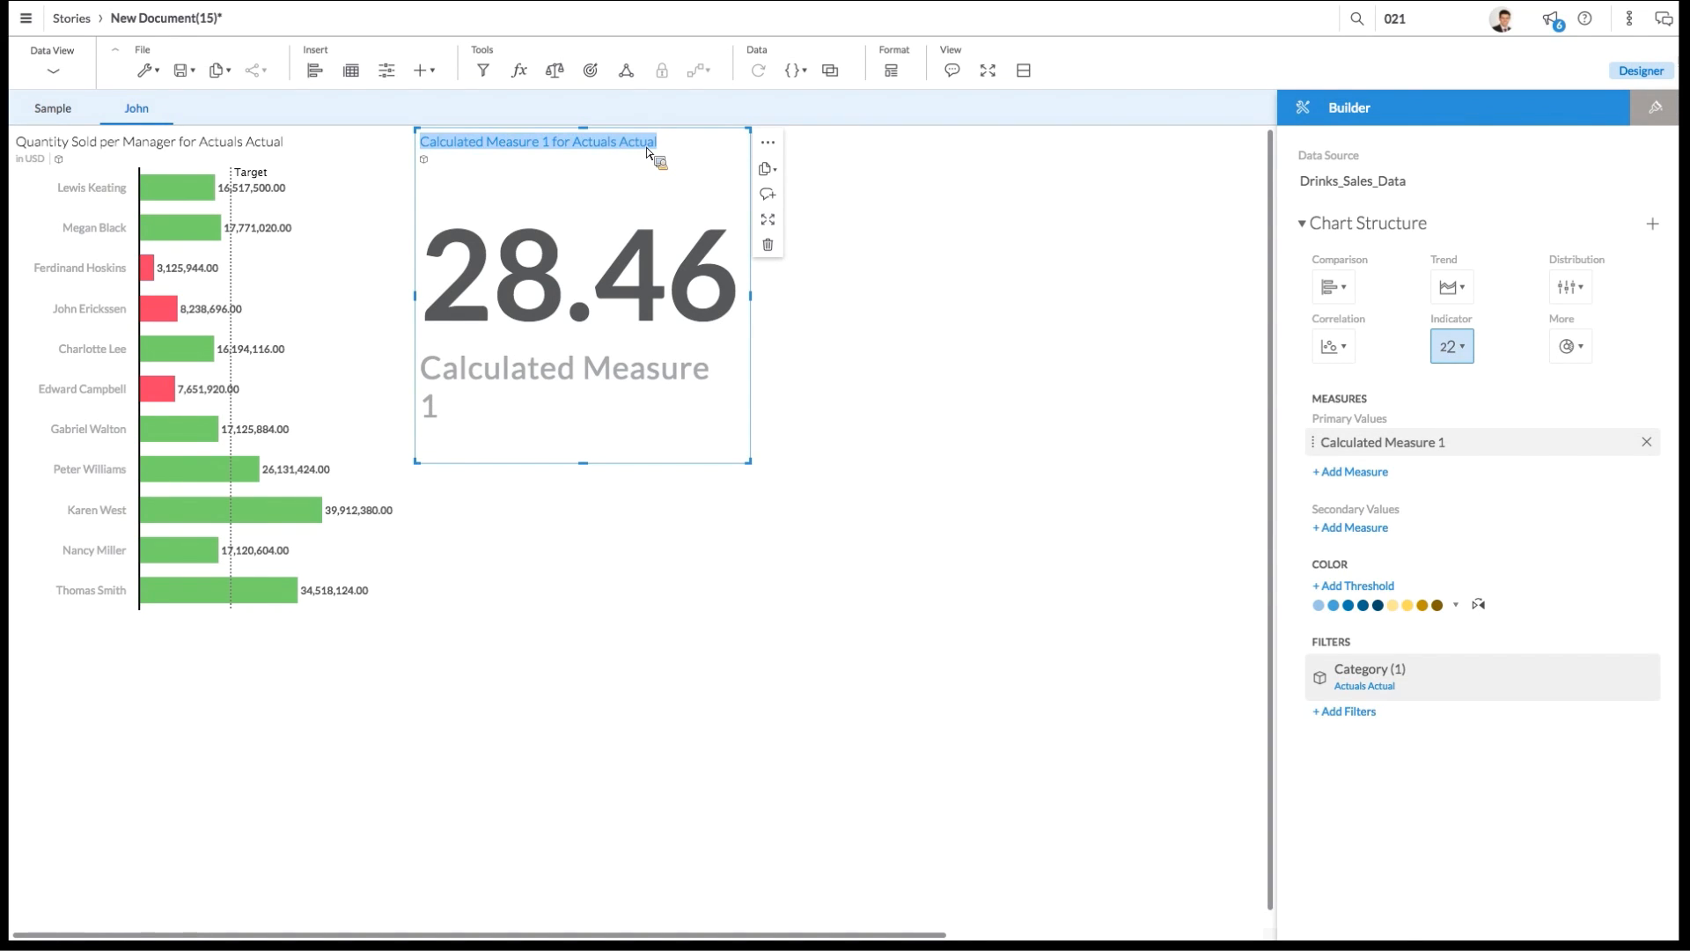
key("BackSpace")
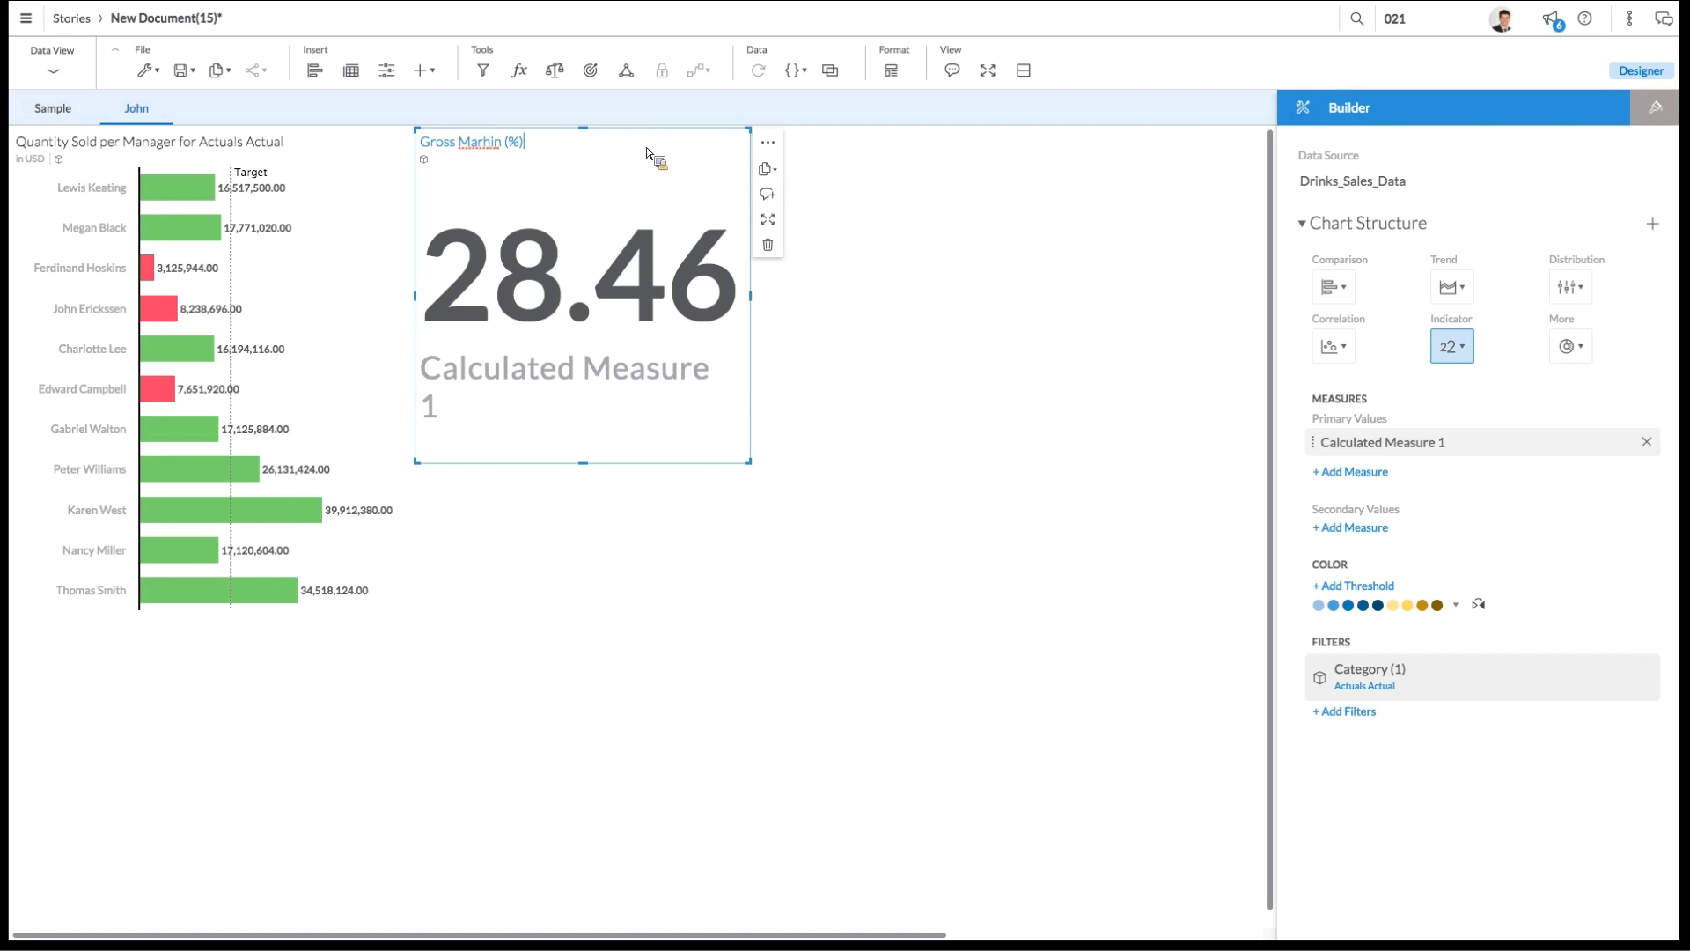
left_click(493, 148)
key("BackSpace")
type("g")
left_click(804, 536)
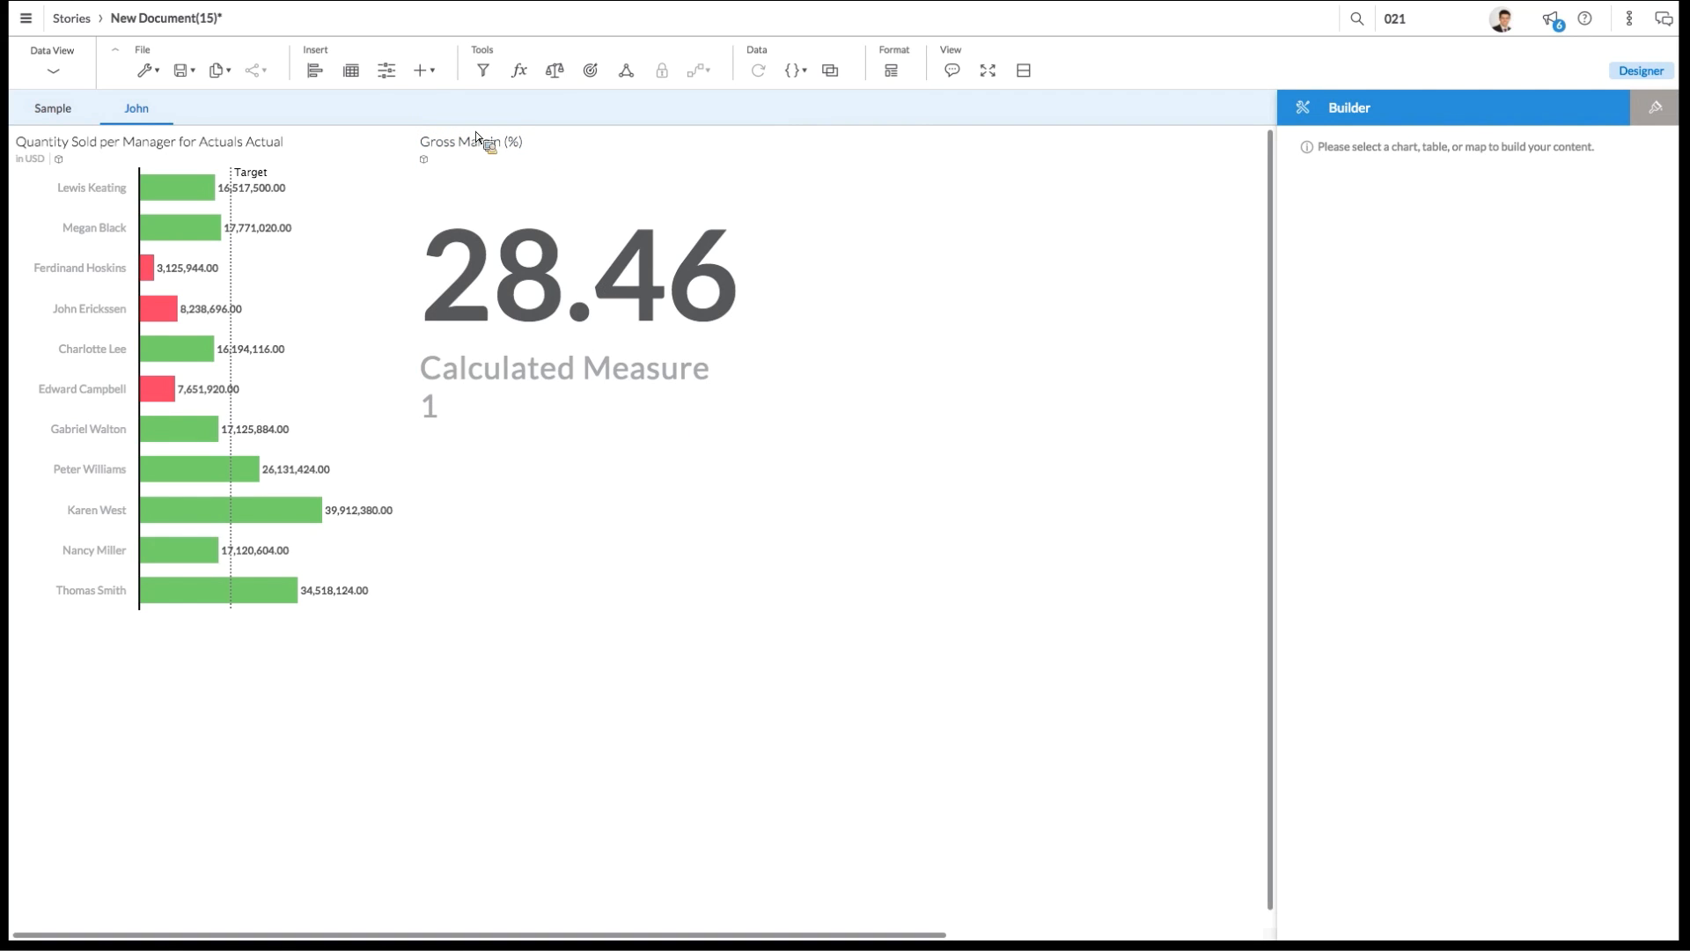
Step: Insert a table based on Drinks_Sales_Data, add the Location dimension to its columns, and look through them
left_click(435, 71)
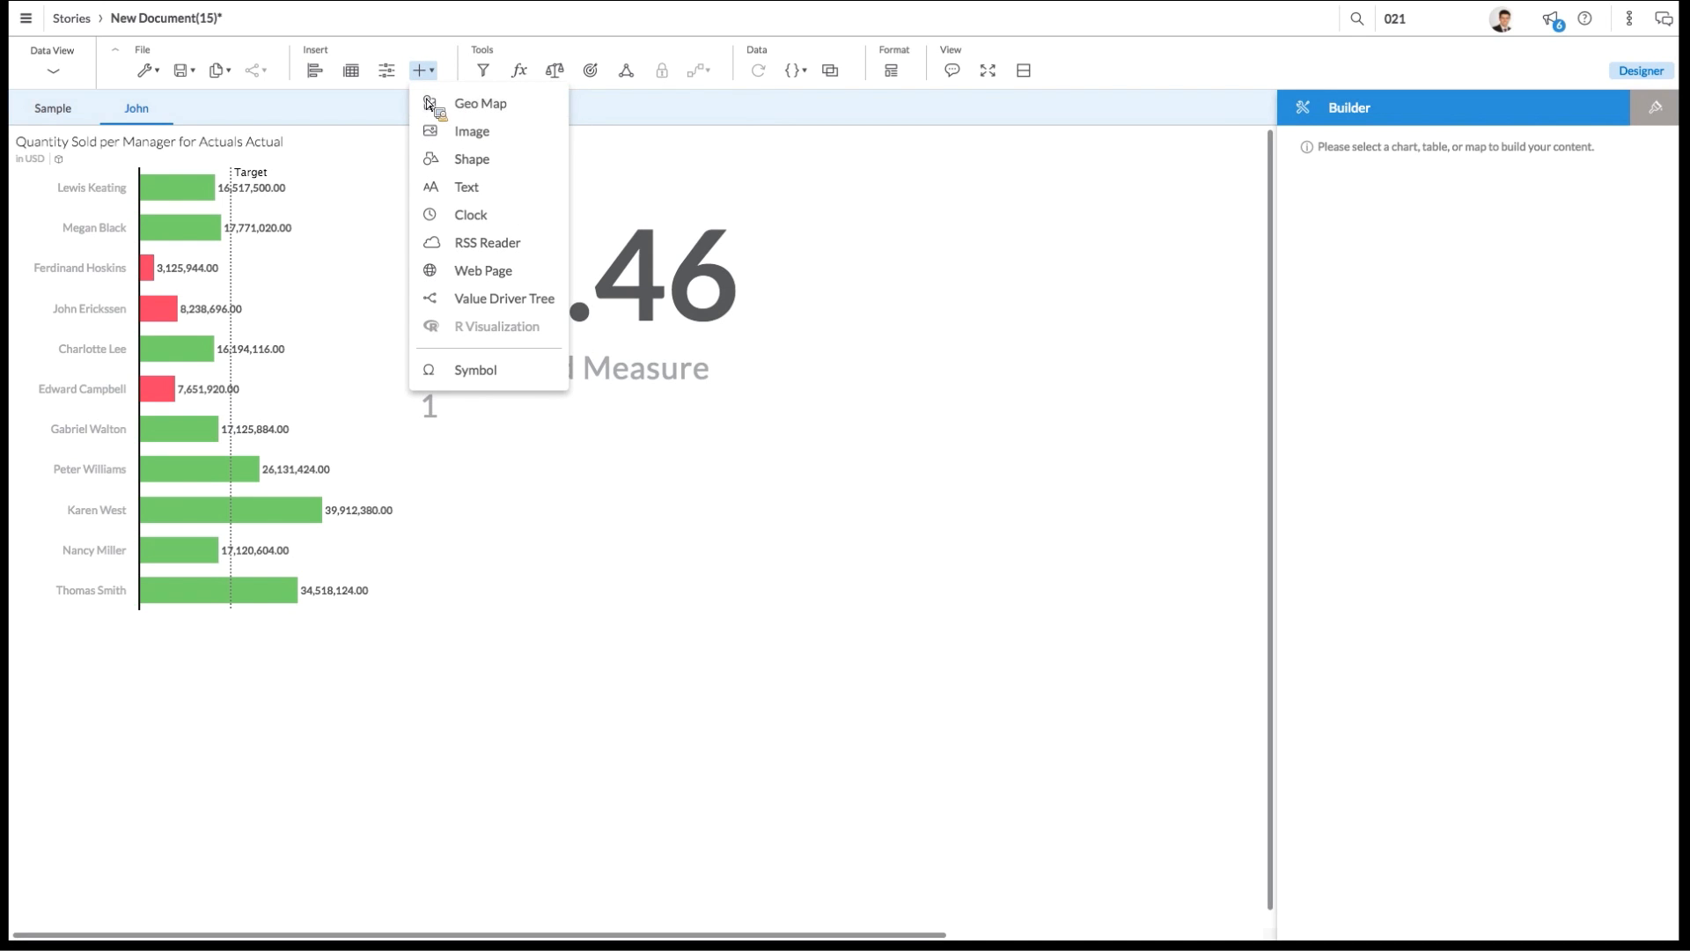
left_click(355, 72)
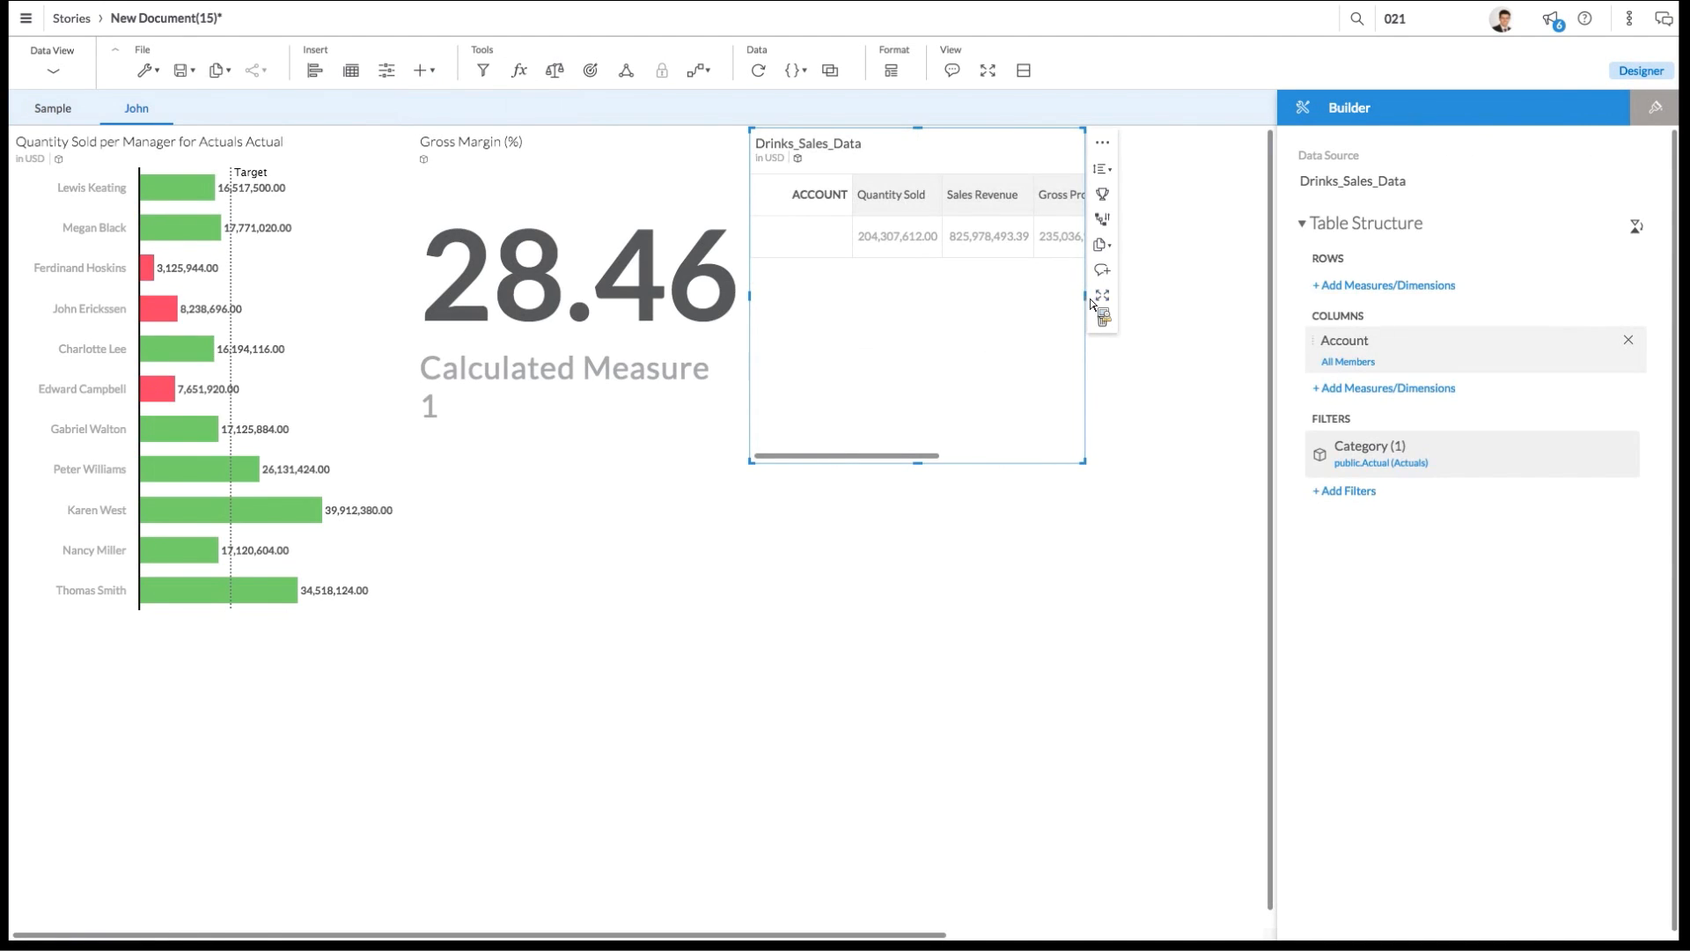
scroll(1094, 378, "right", 5)
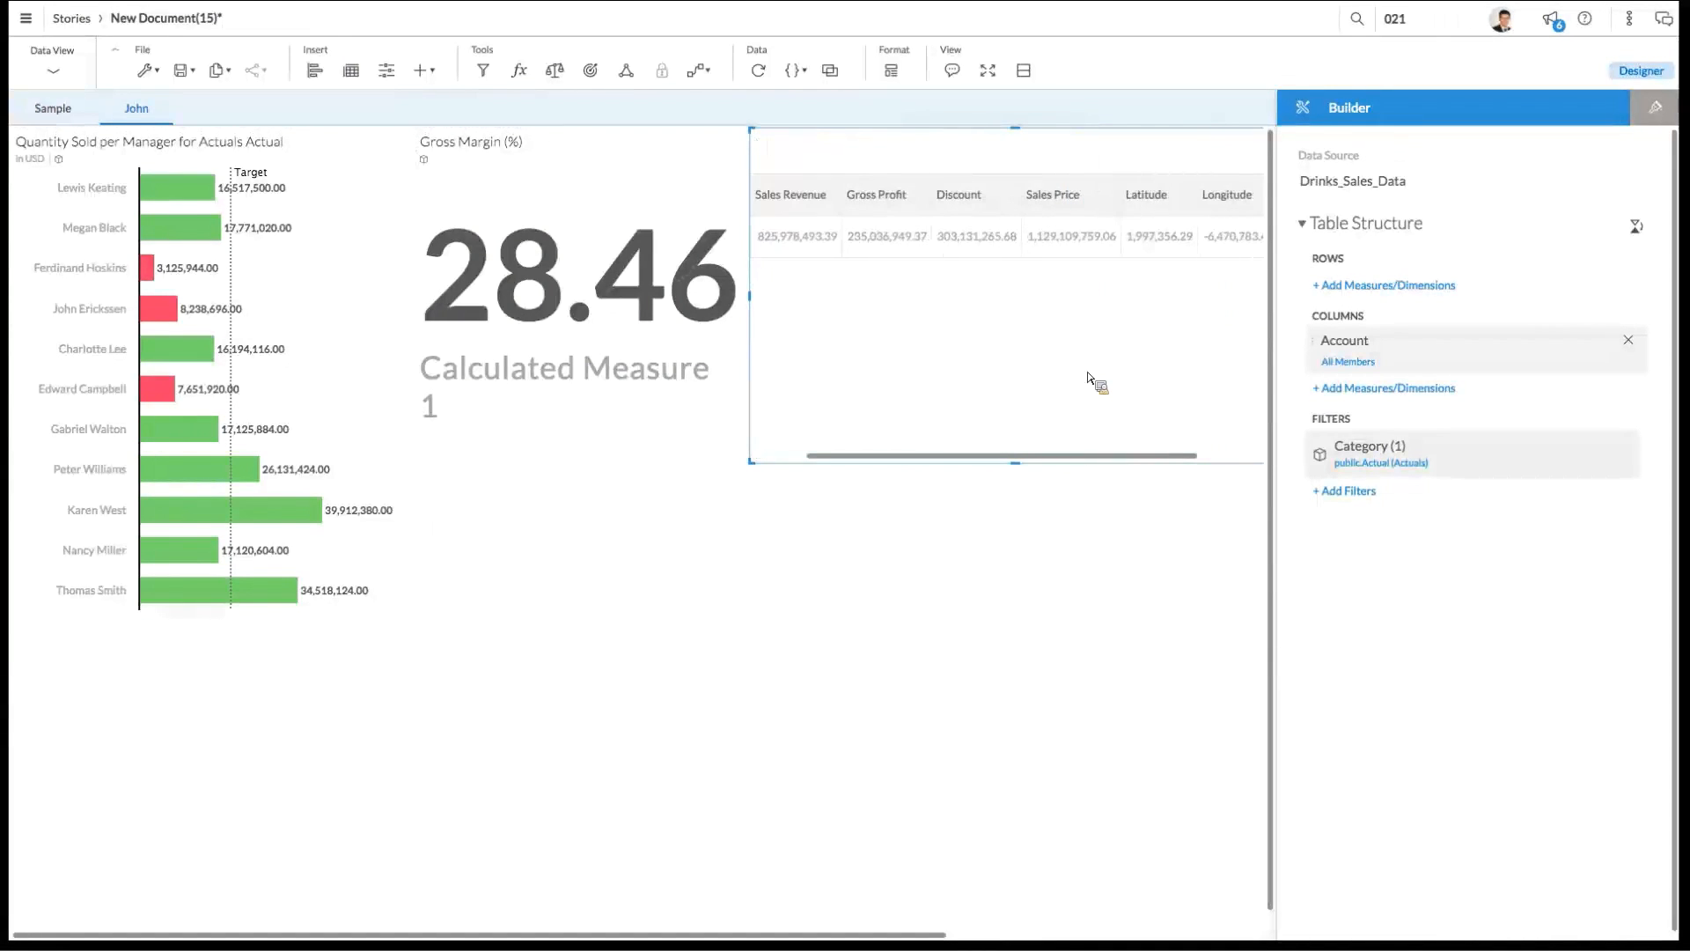
left_click(1403, 388)
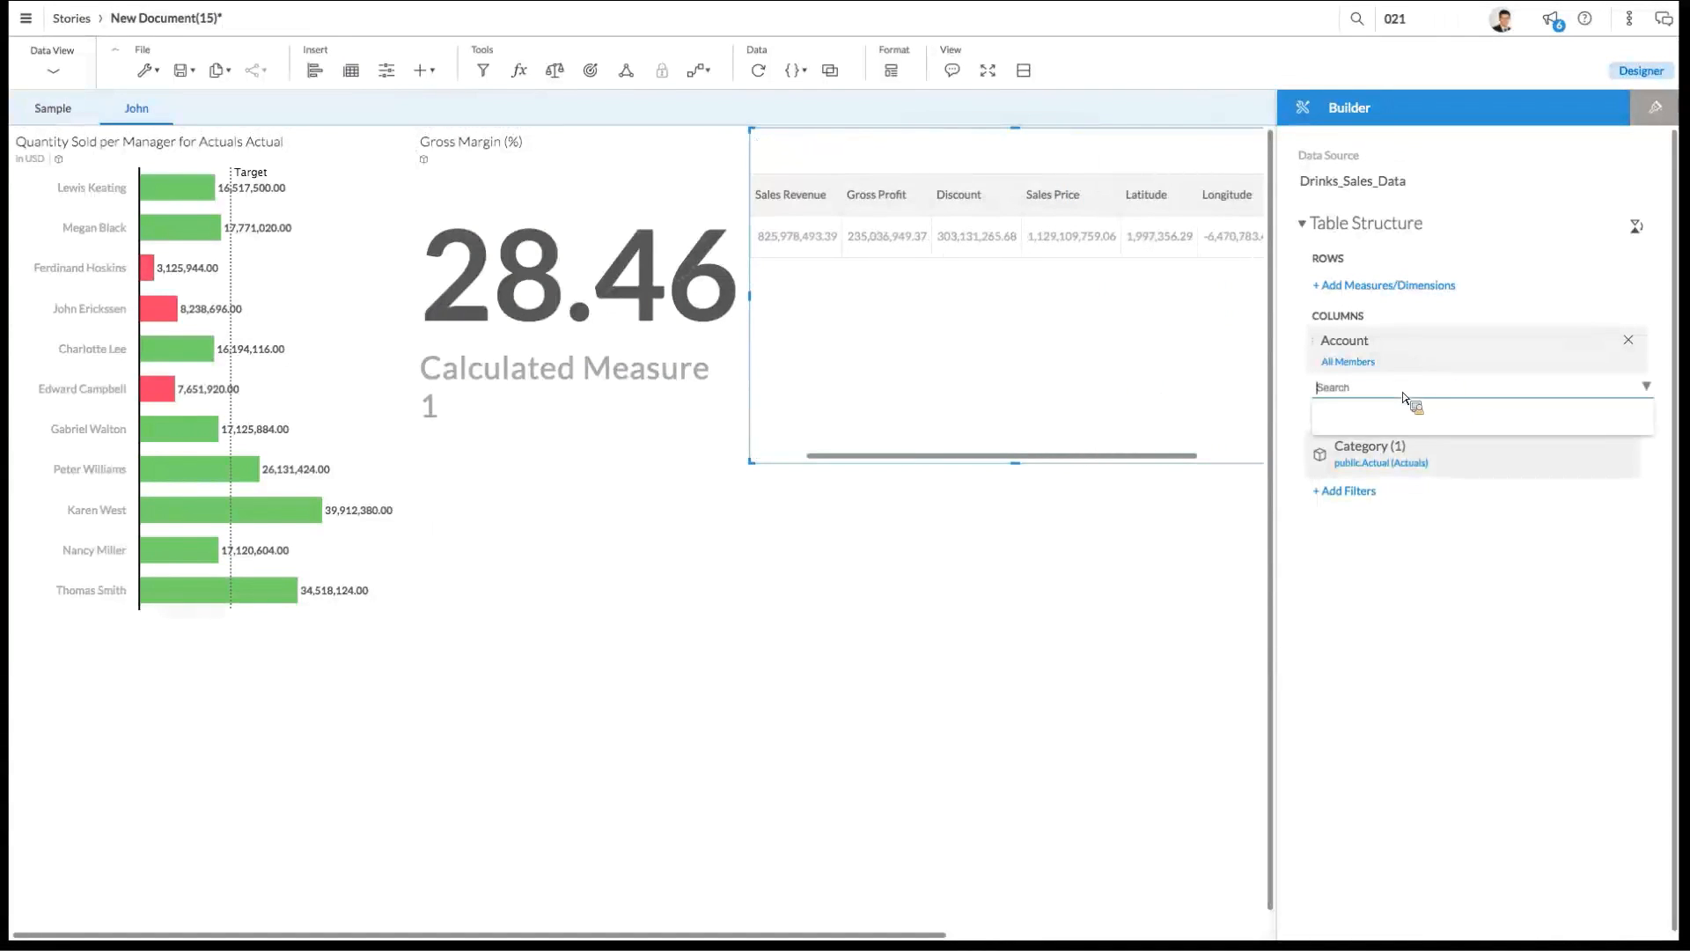
left_click(1394, 503)
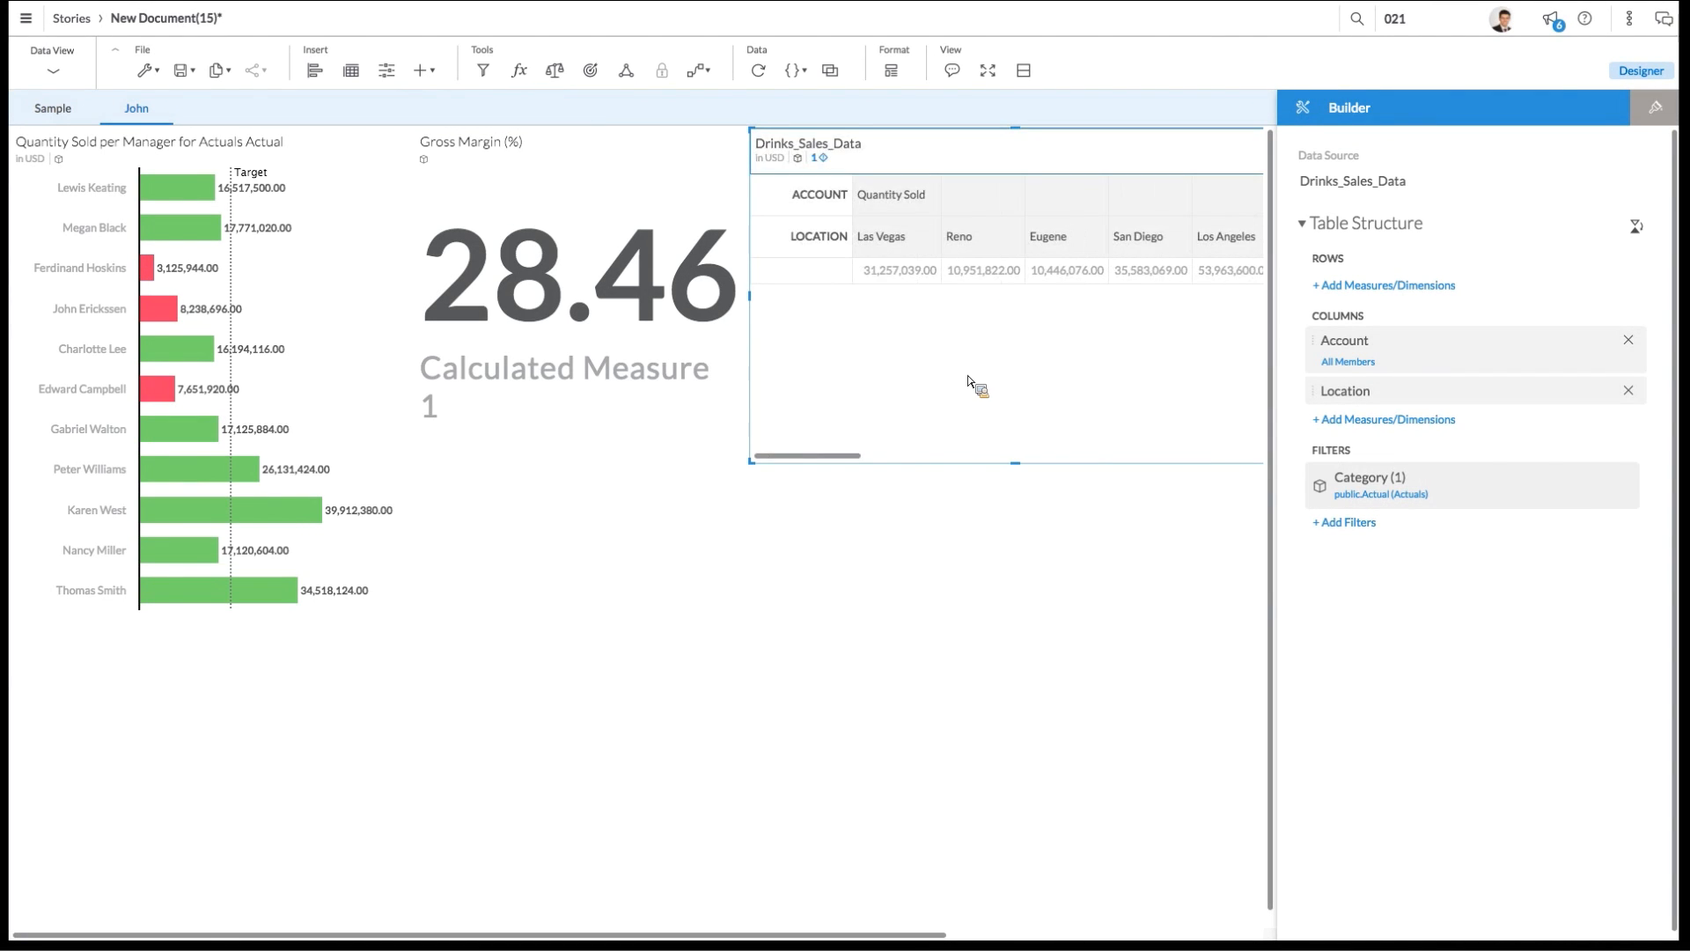
scroll(969, 383, "right", 10)
scroll(969, 383, "left", 8)
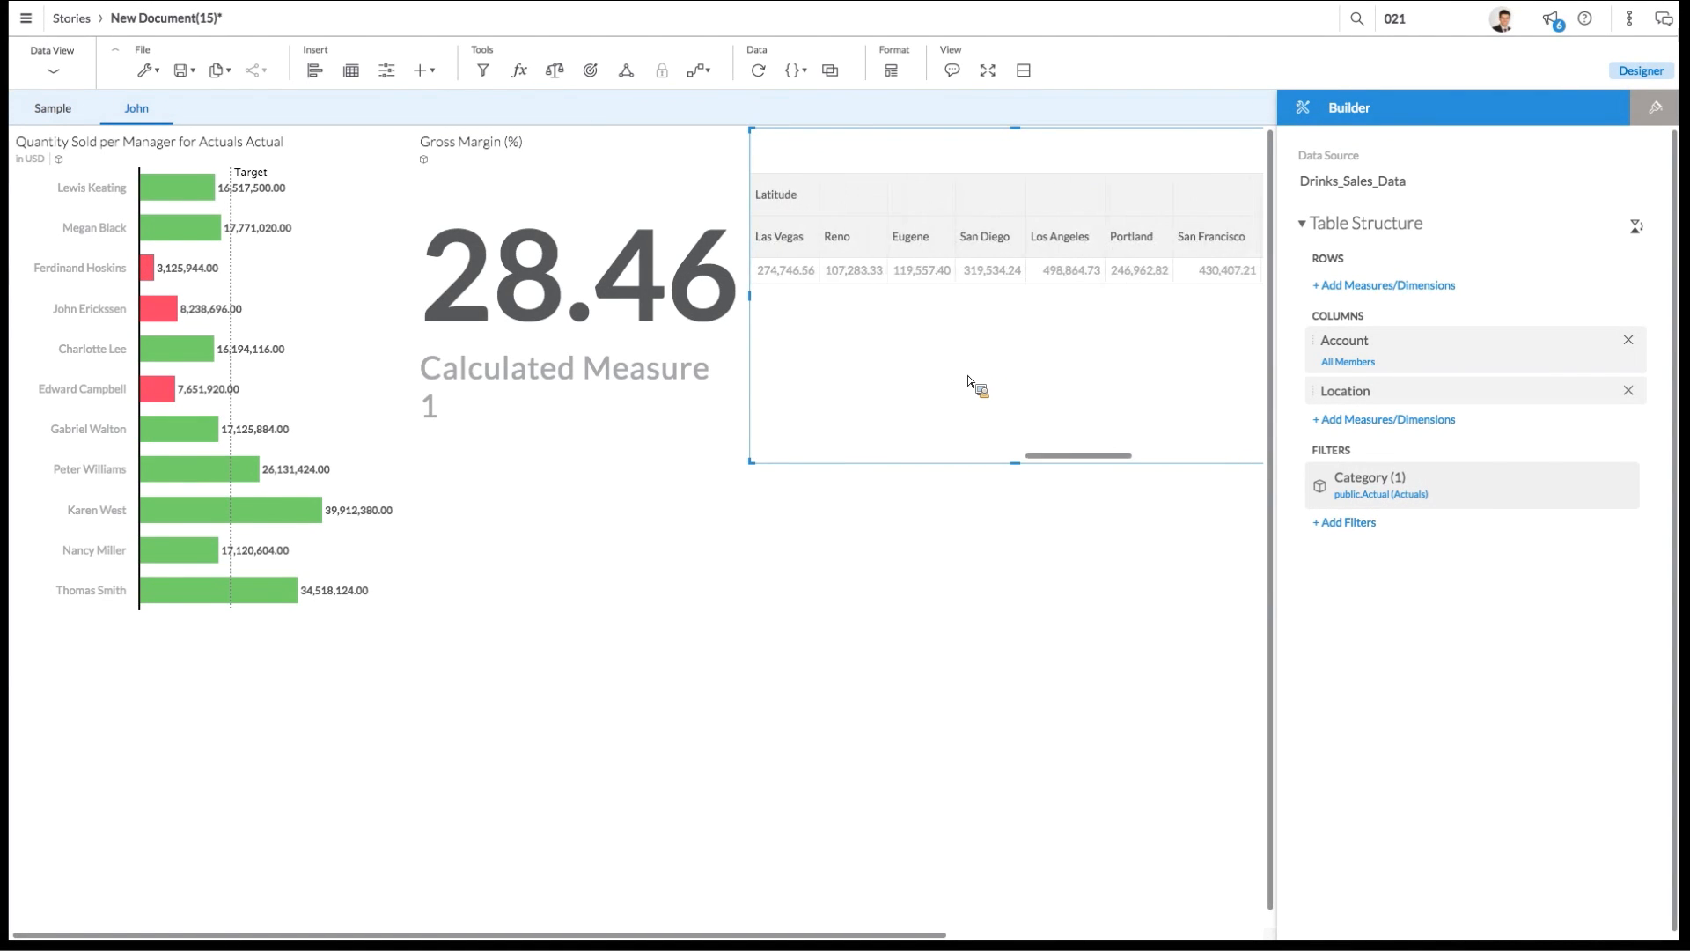
scroll(969, 382, "left", 2)
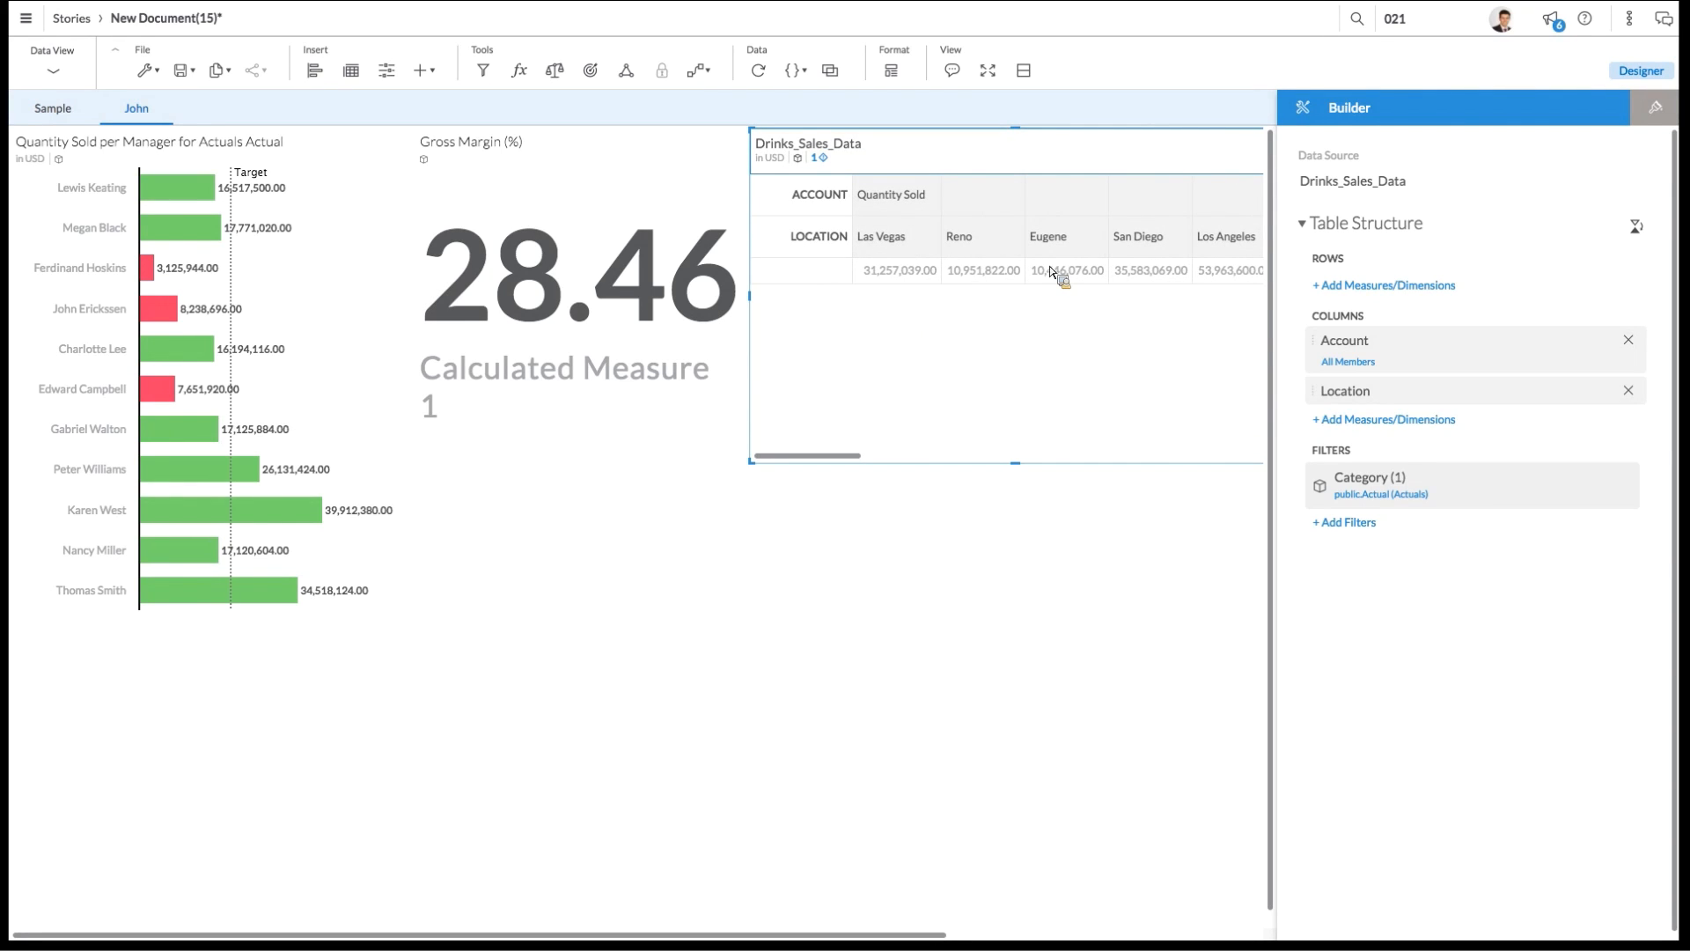
scroll(1059, 276, "right", 5)
scroll(1058, 275, "left", 6)
Step: Insert a geo map below the Gross Margin indicator and widen it to about one and a half times its width
left_click(424, 71)
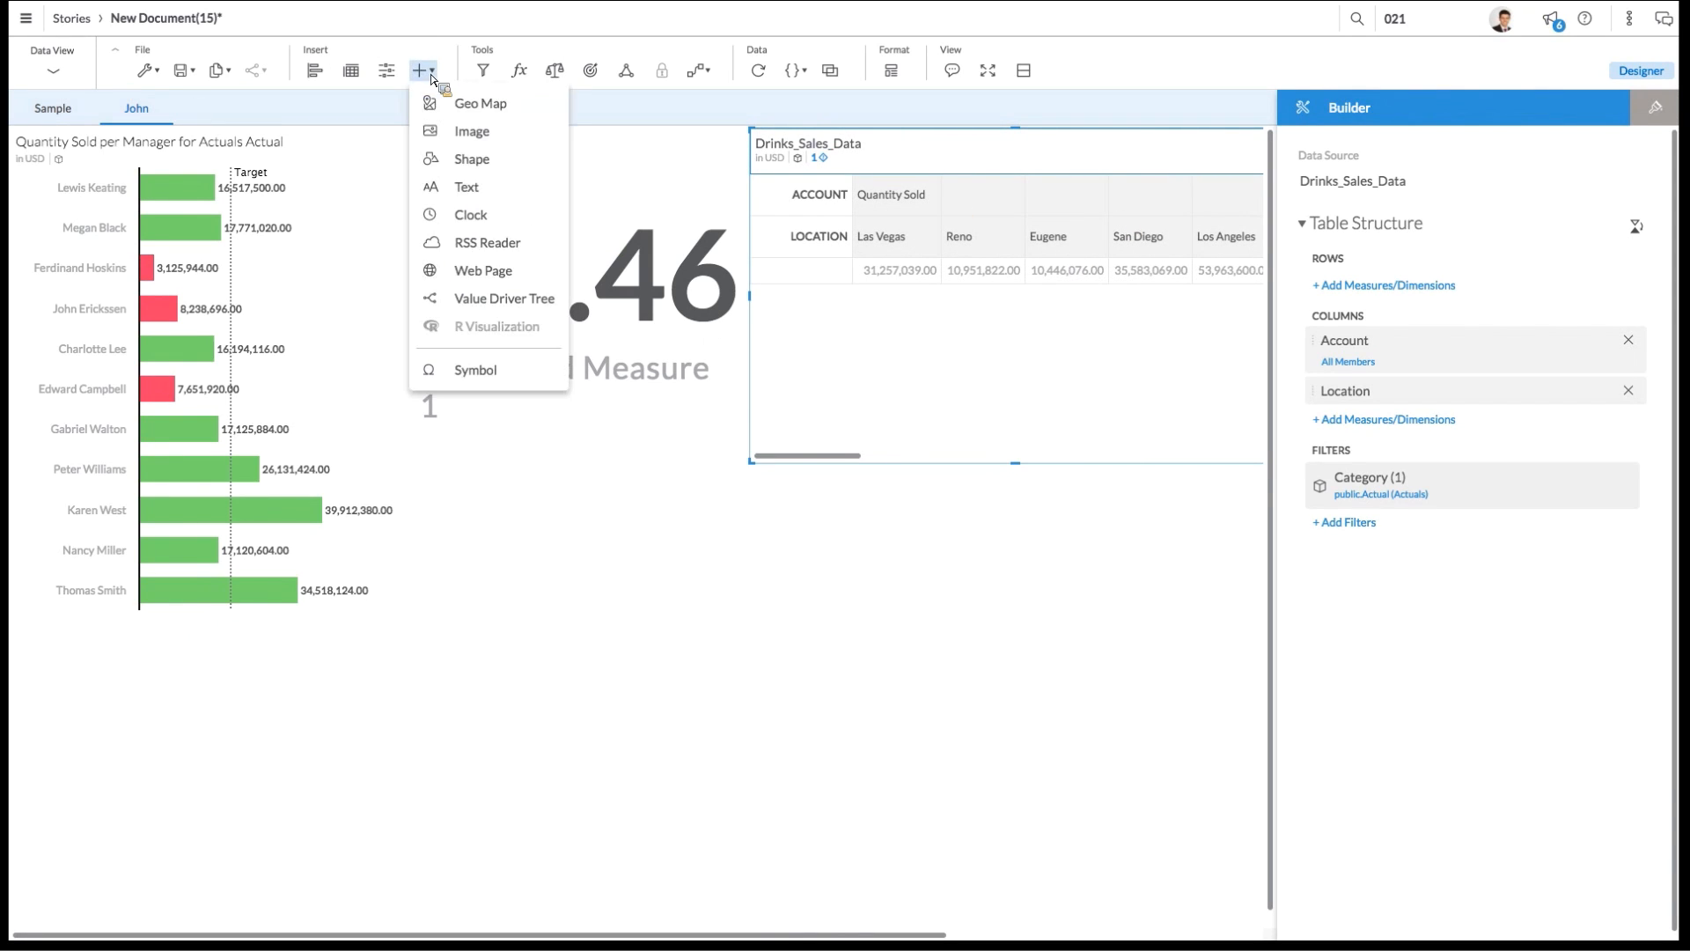
left_click(475, 103)
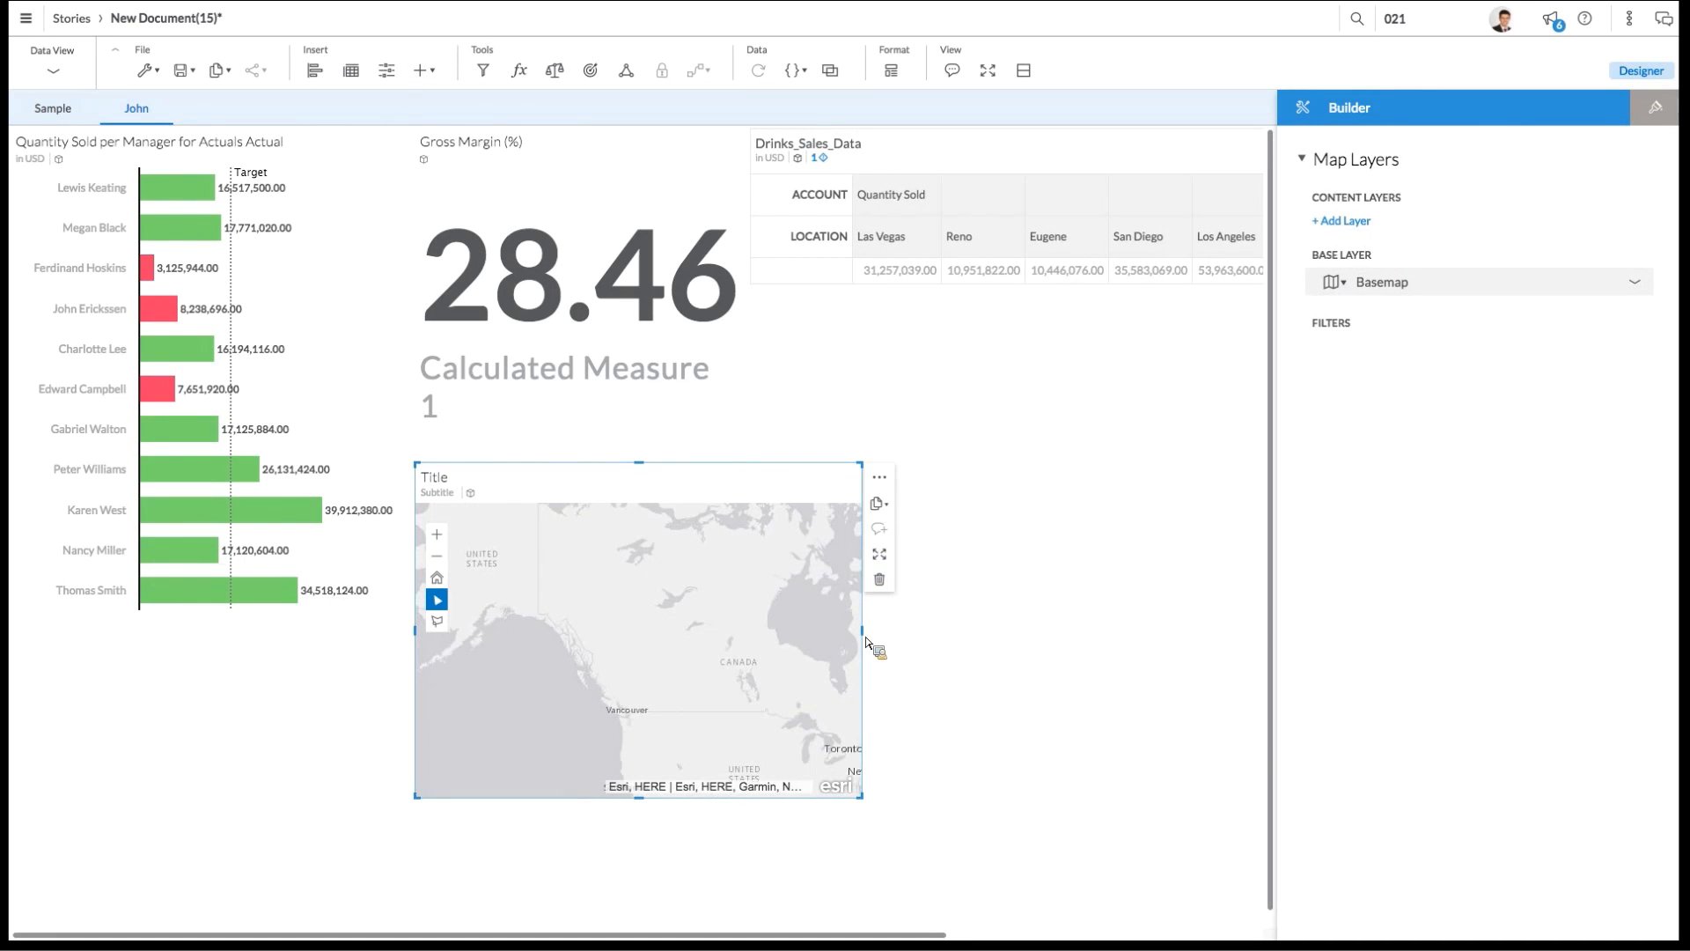
left_click_drag(862, 631, 1098, 640)
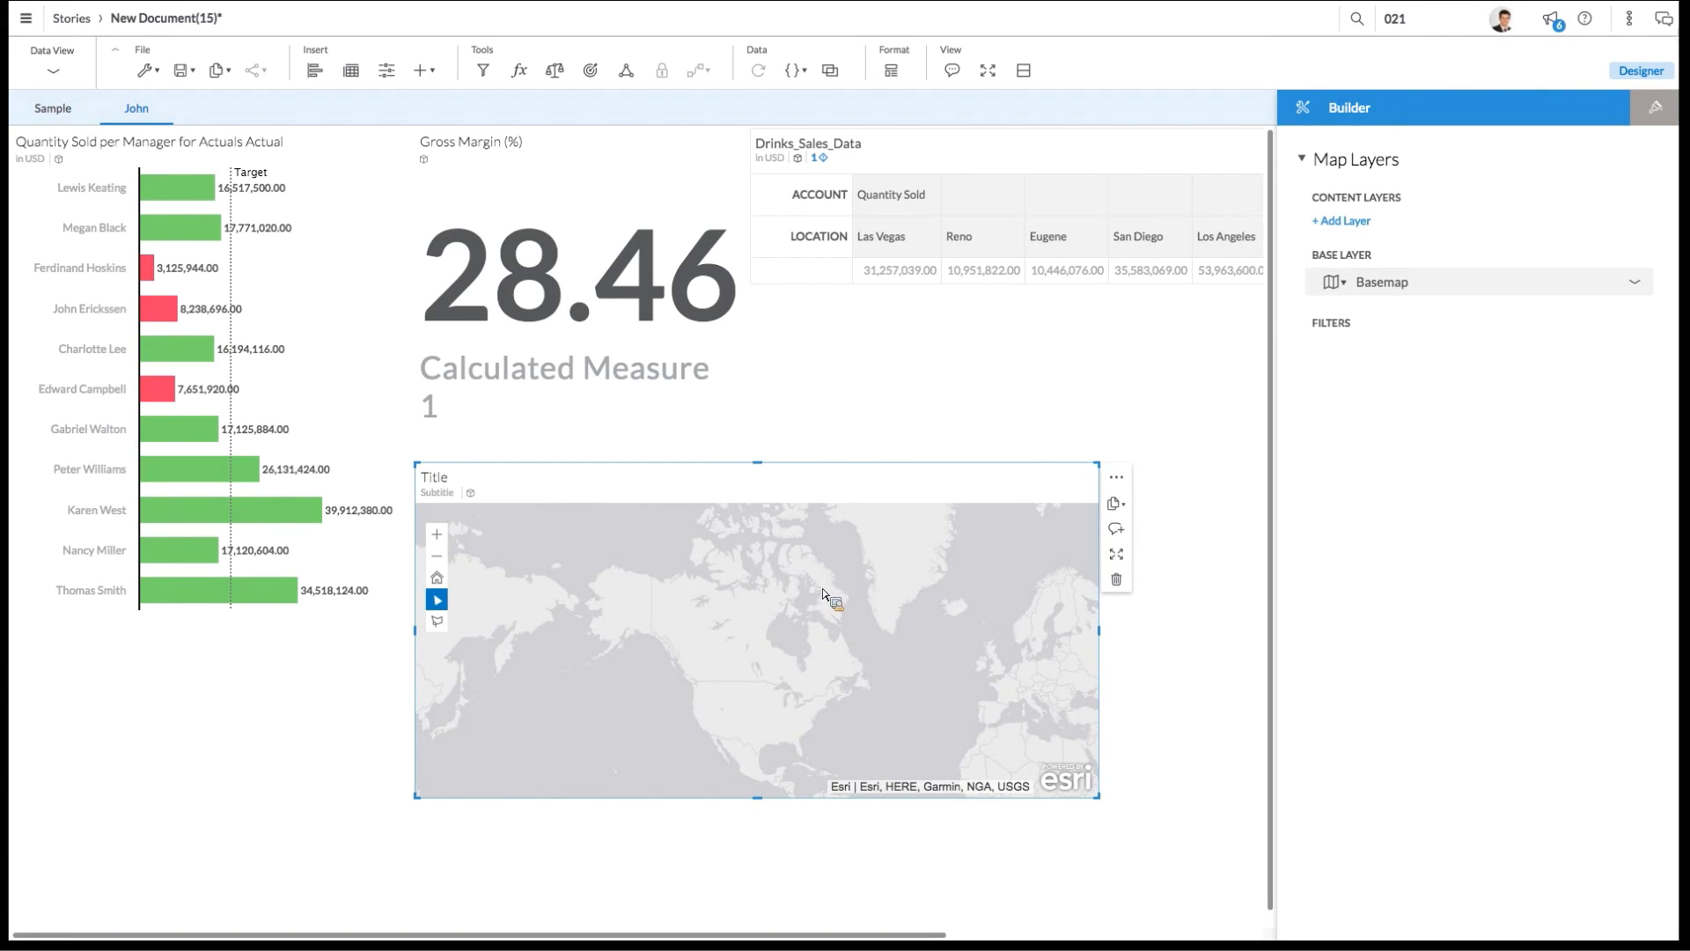
Step: Add a bubble layer to the map from the existing Drinks_Sales_Data model, with Warehouse_Loc as its location dimension
left_click(1366, 220)
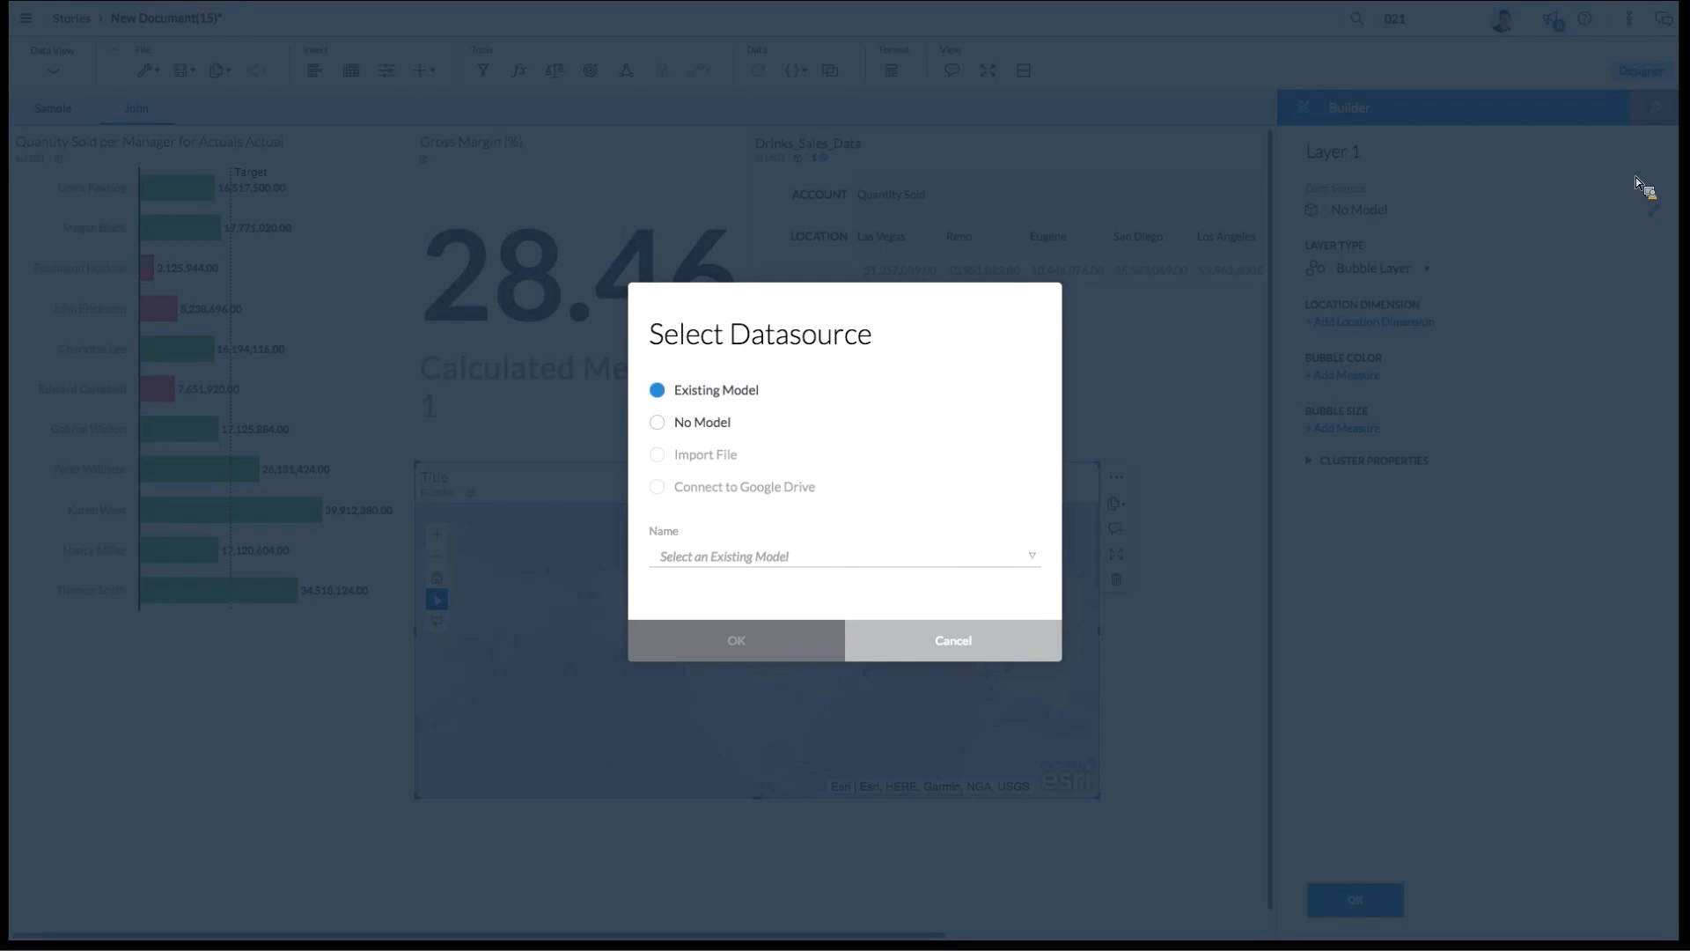
left_click(808, 562)
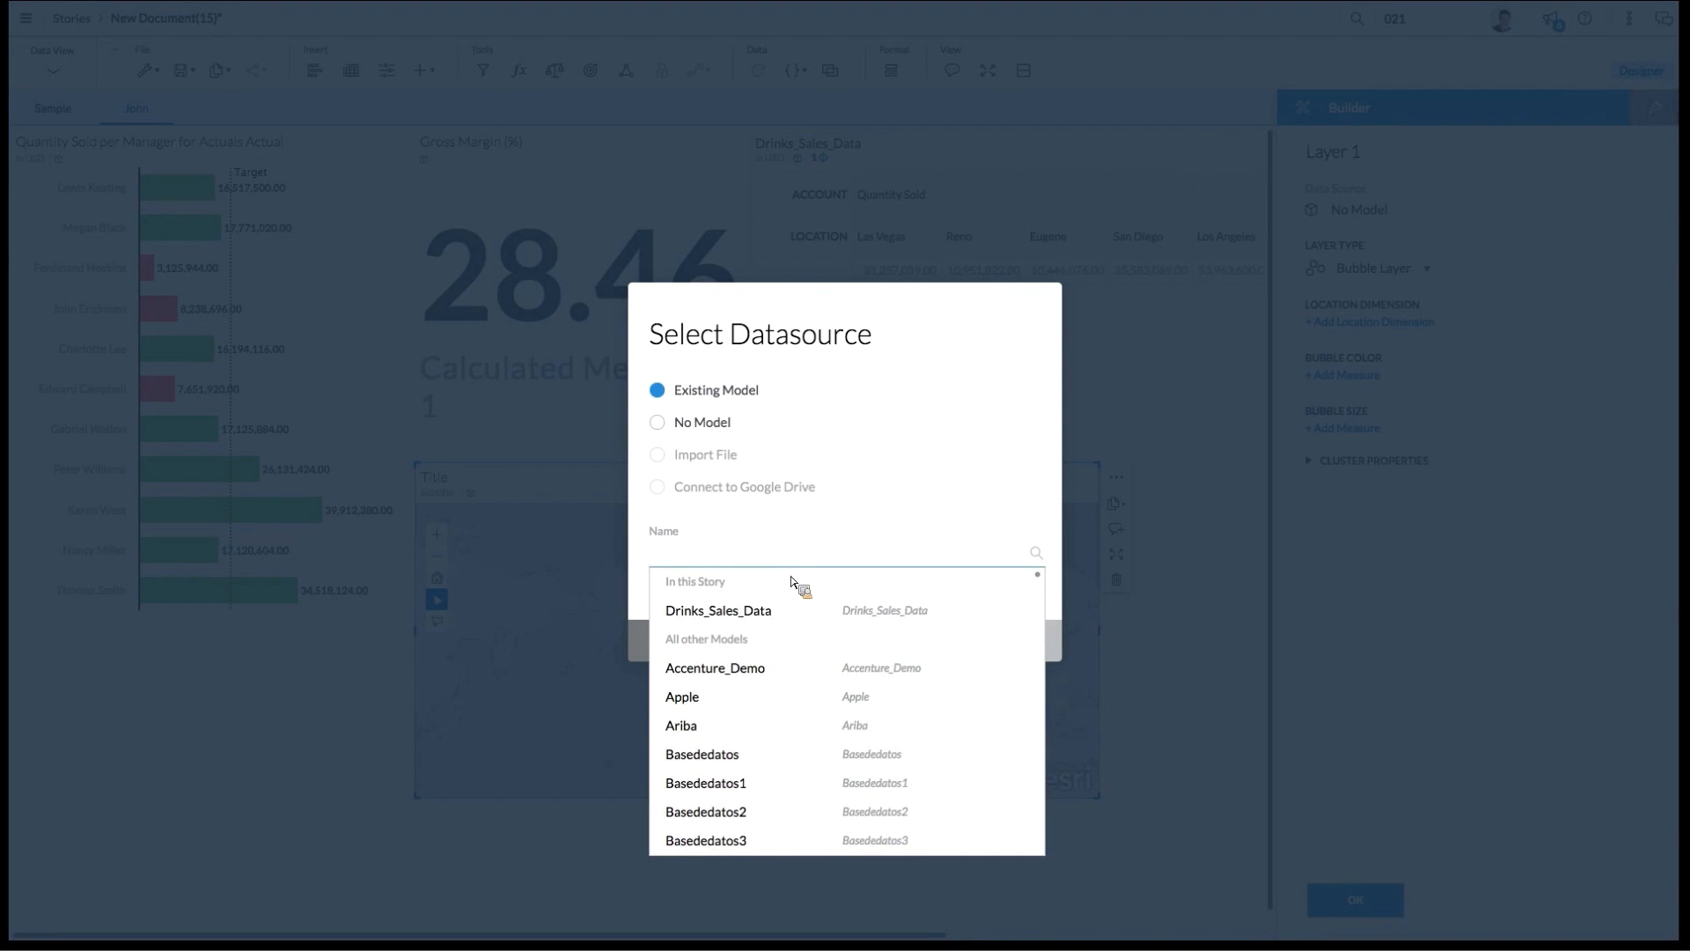
left_click(764, 610)
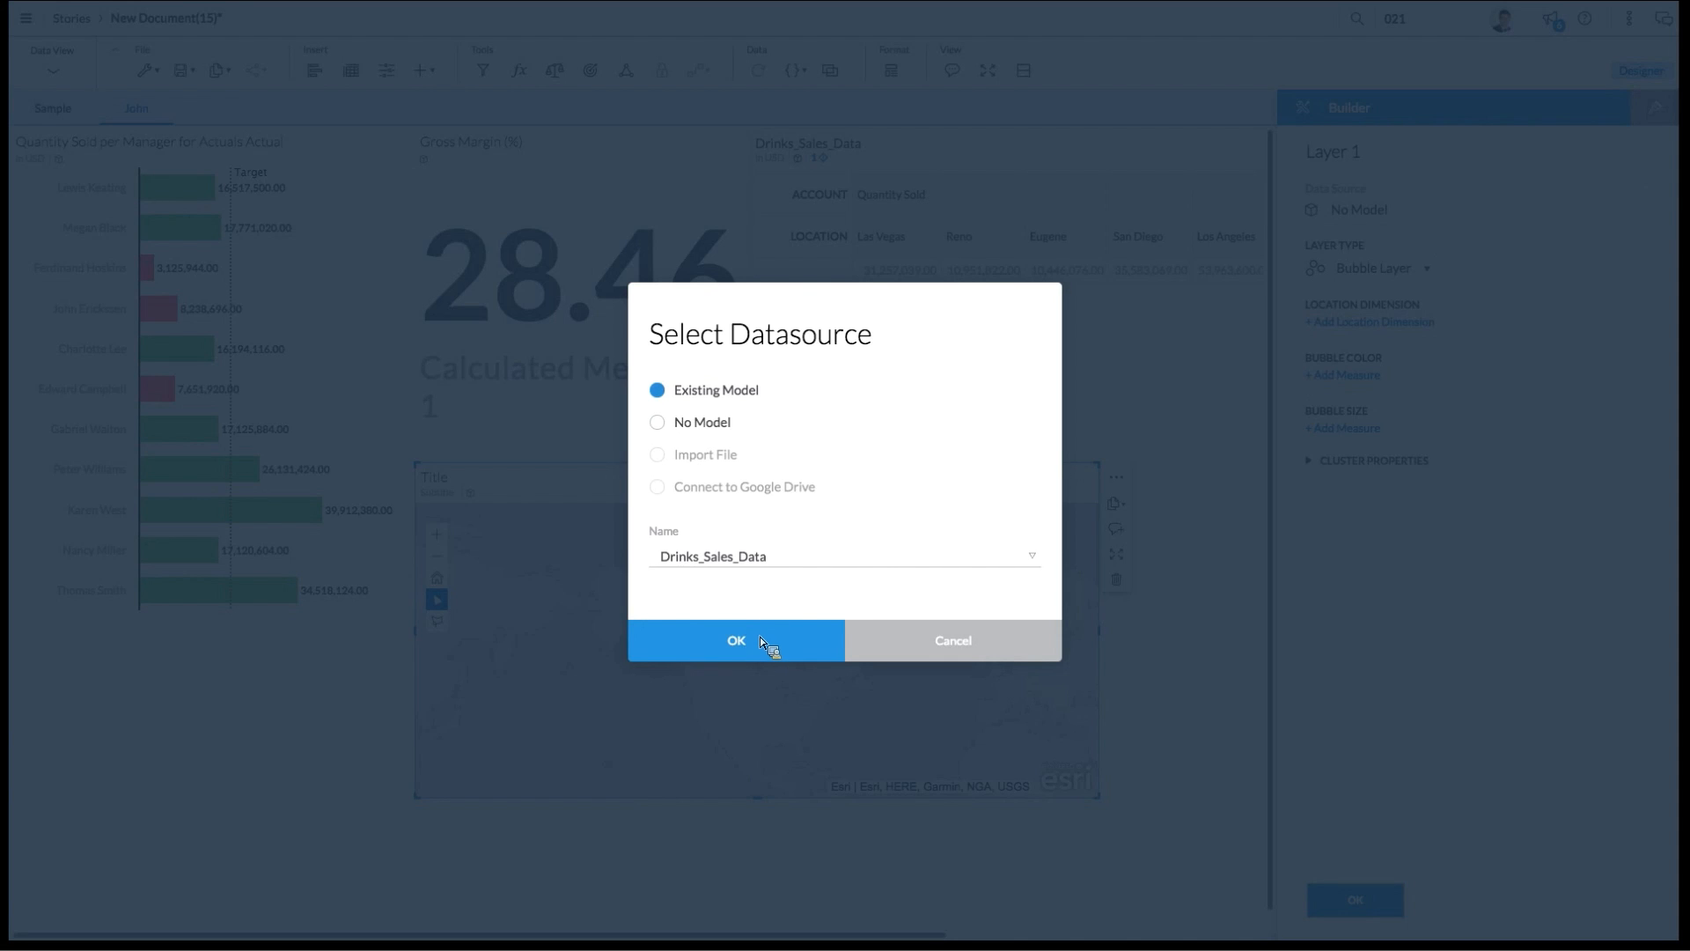
left_click(761, 639)
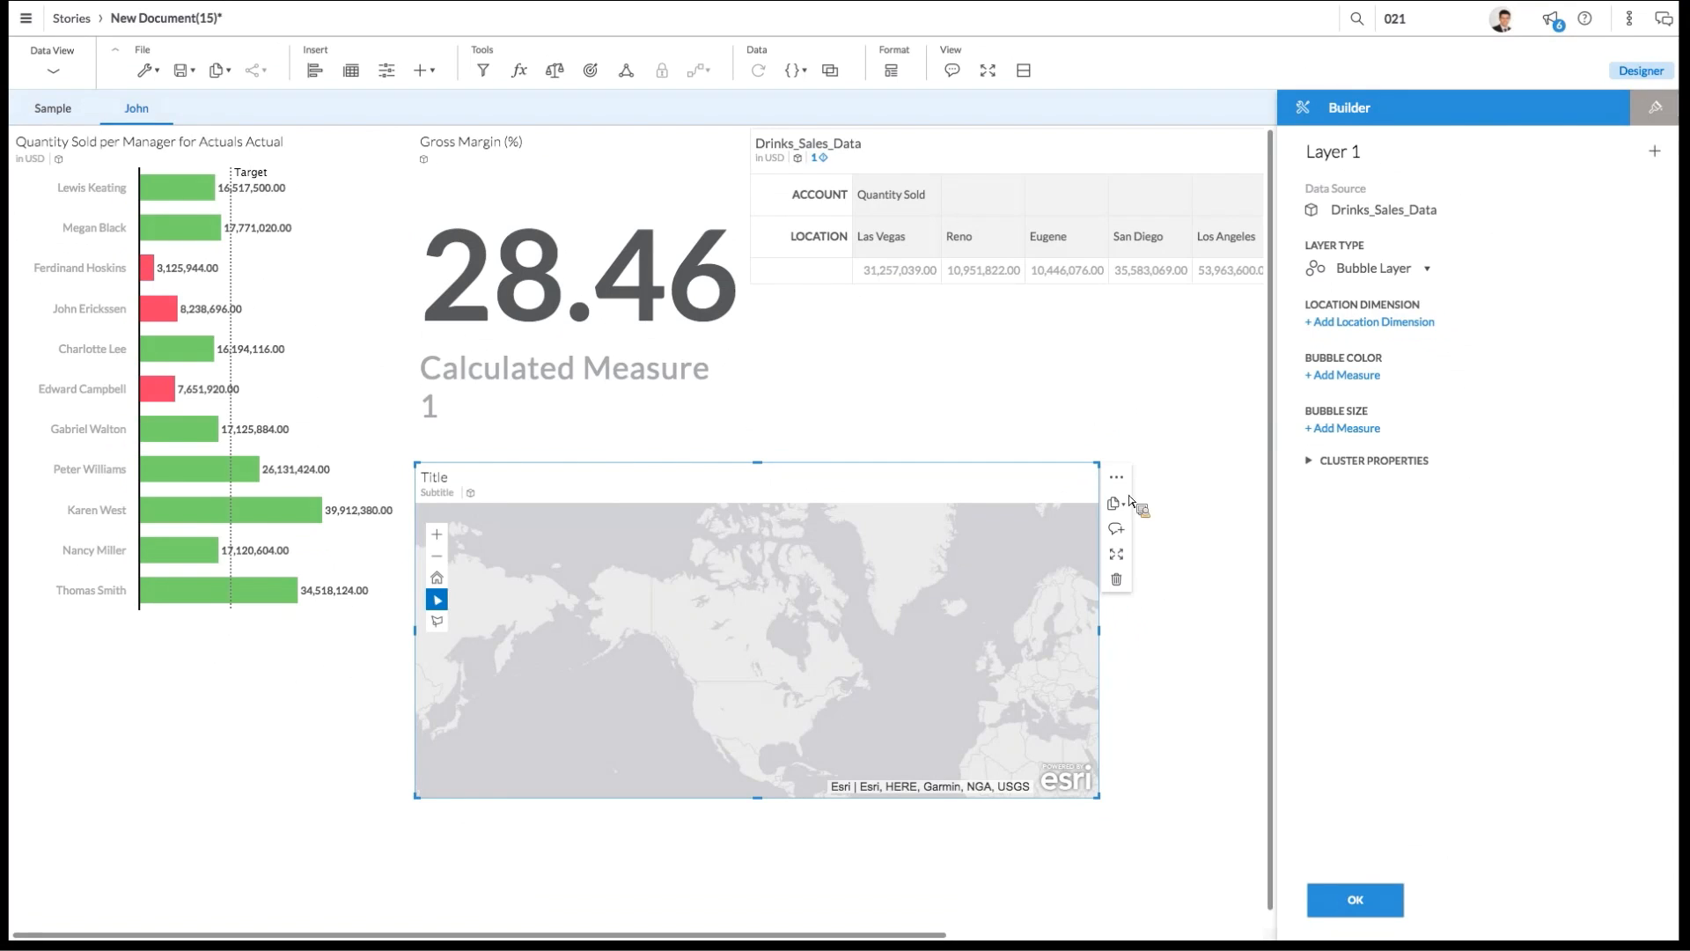
left_click(1387, 309)
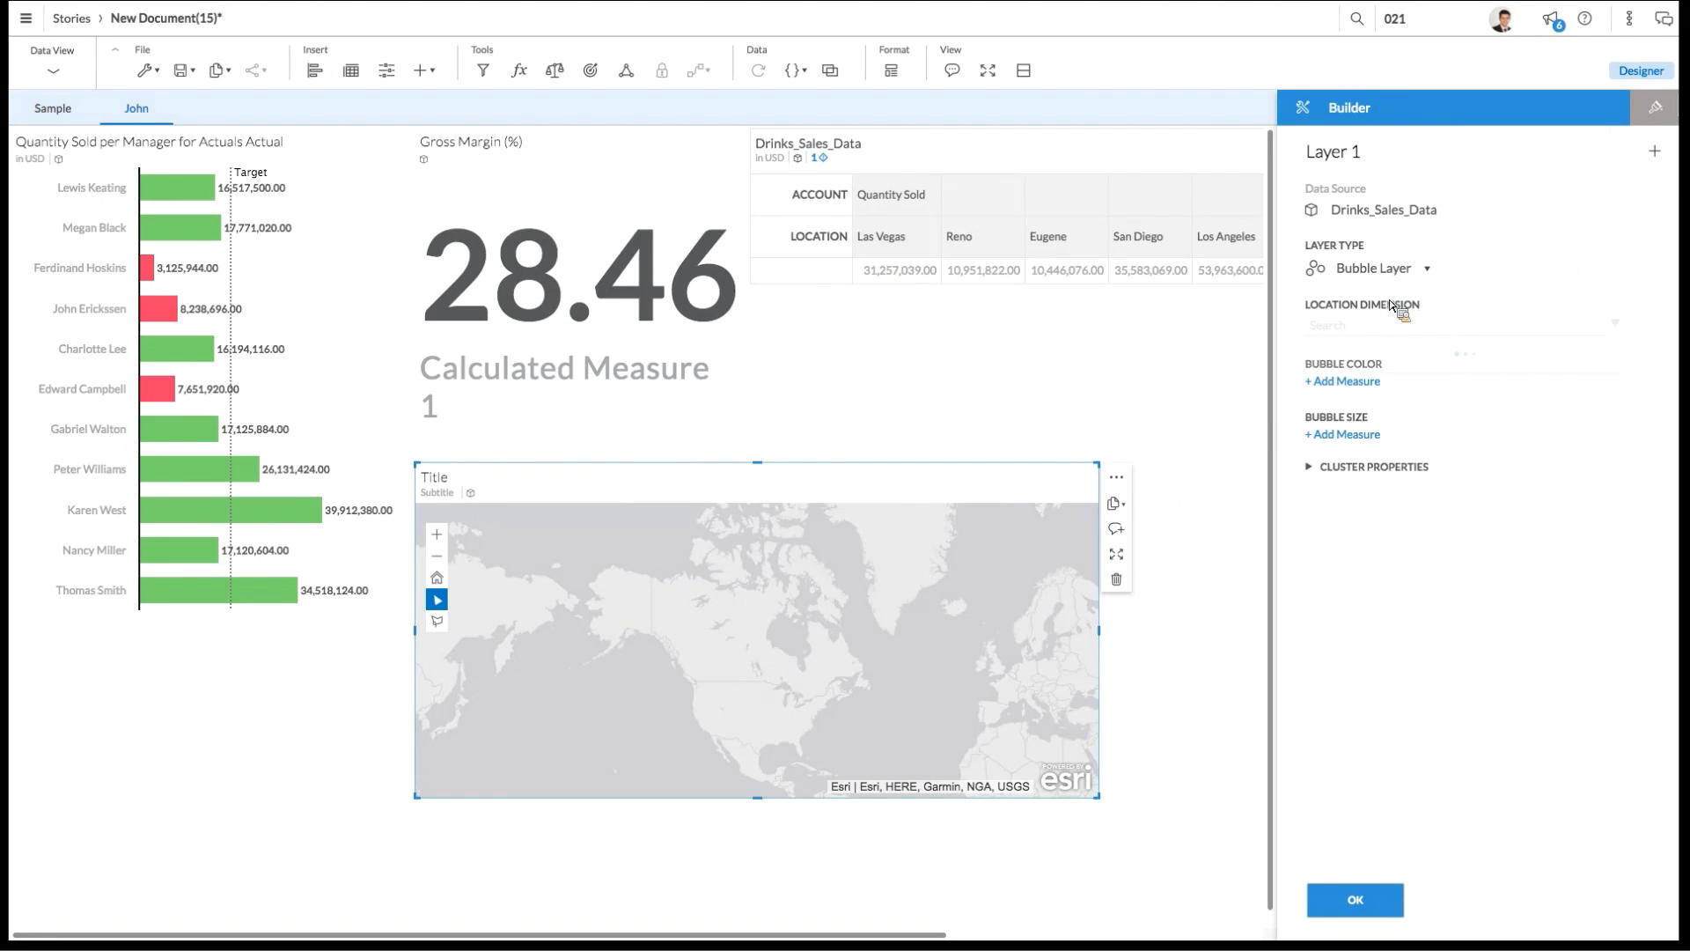
left_click(1379, 377)
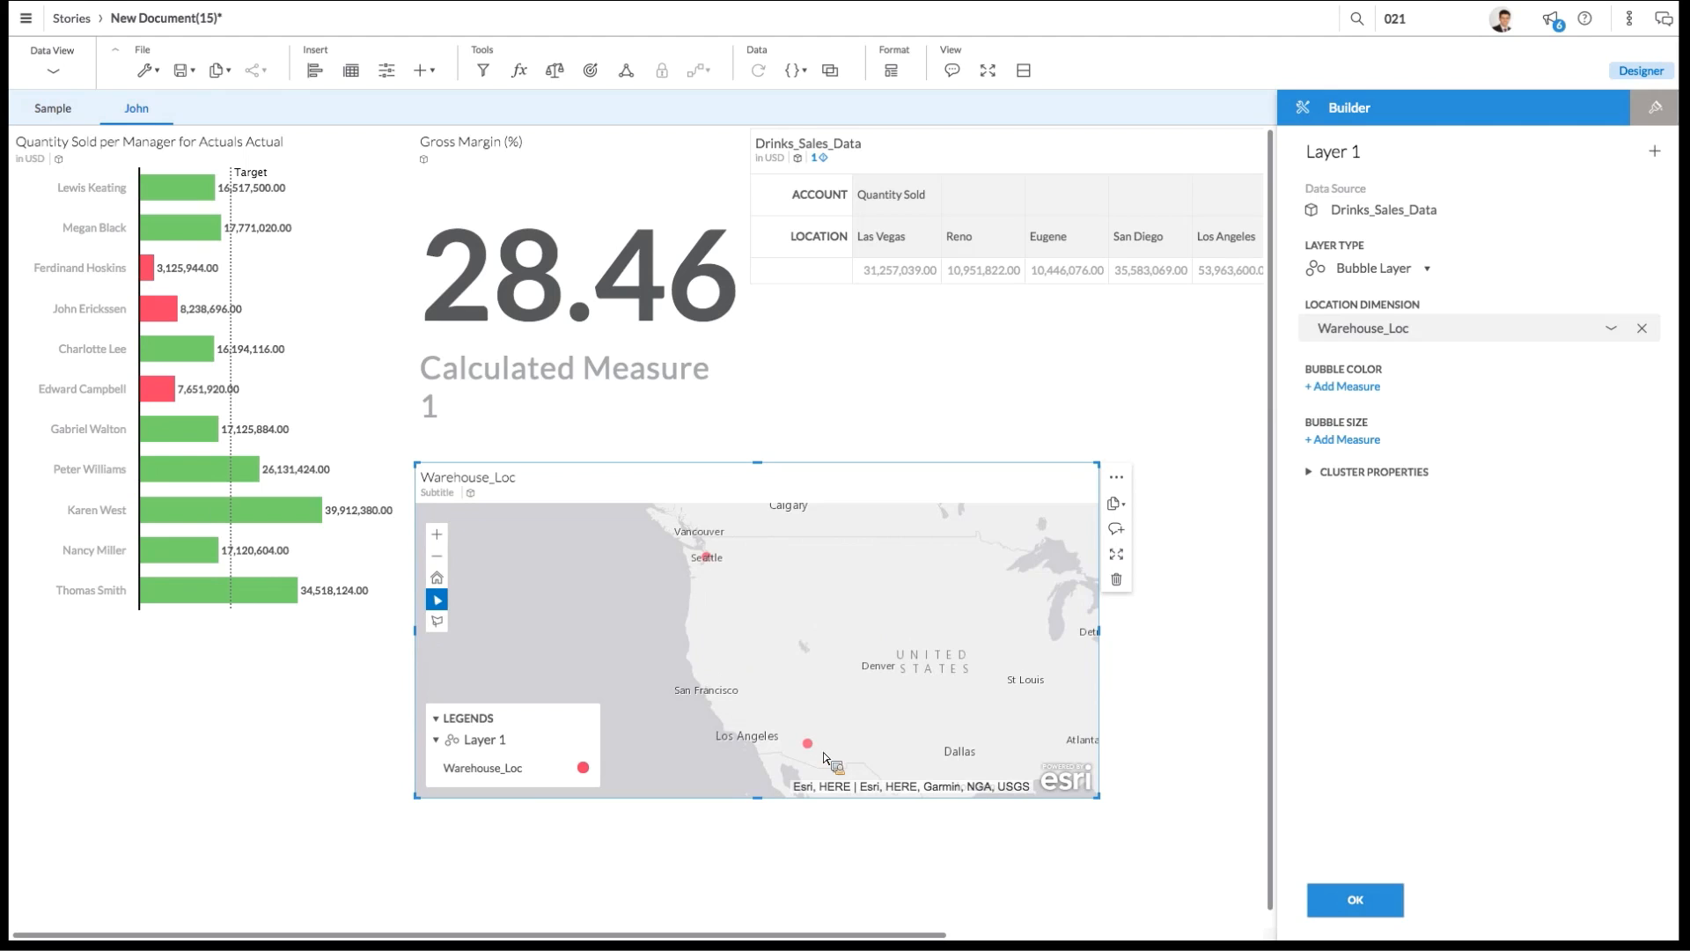
Step: Color the map bubbles by Quantity Sold and set their opacity to 42%
left_click(1373, 388)
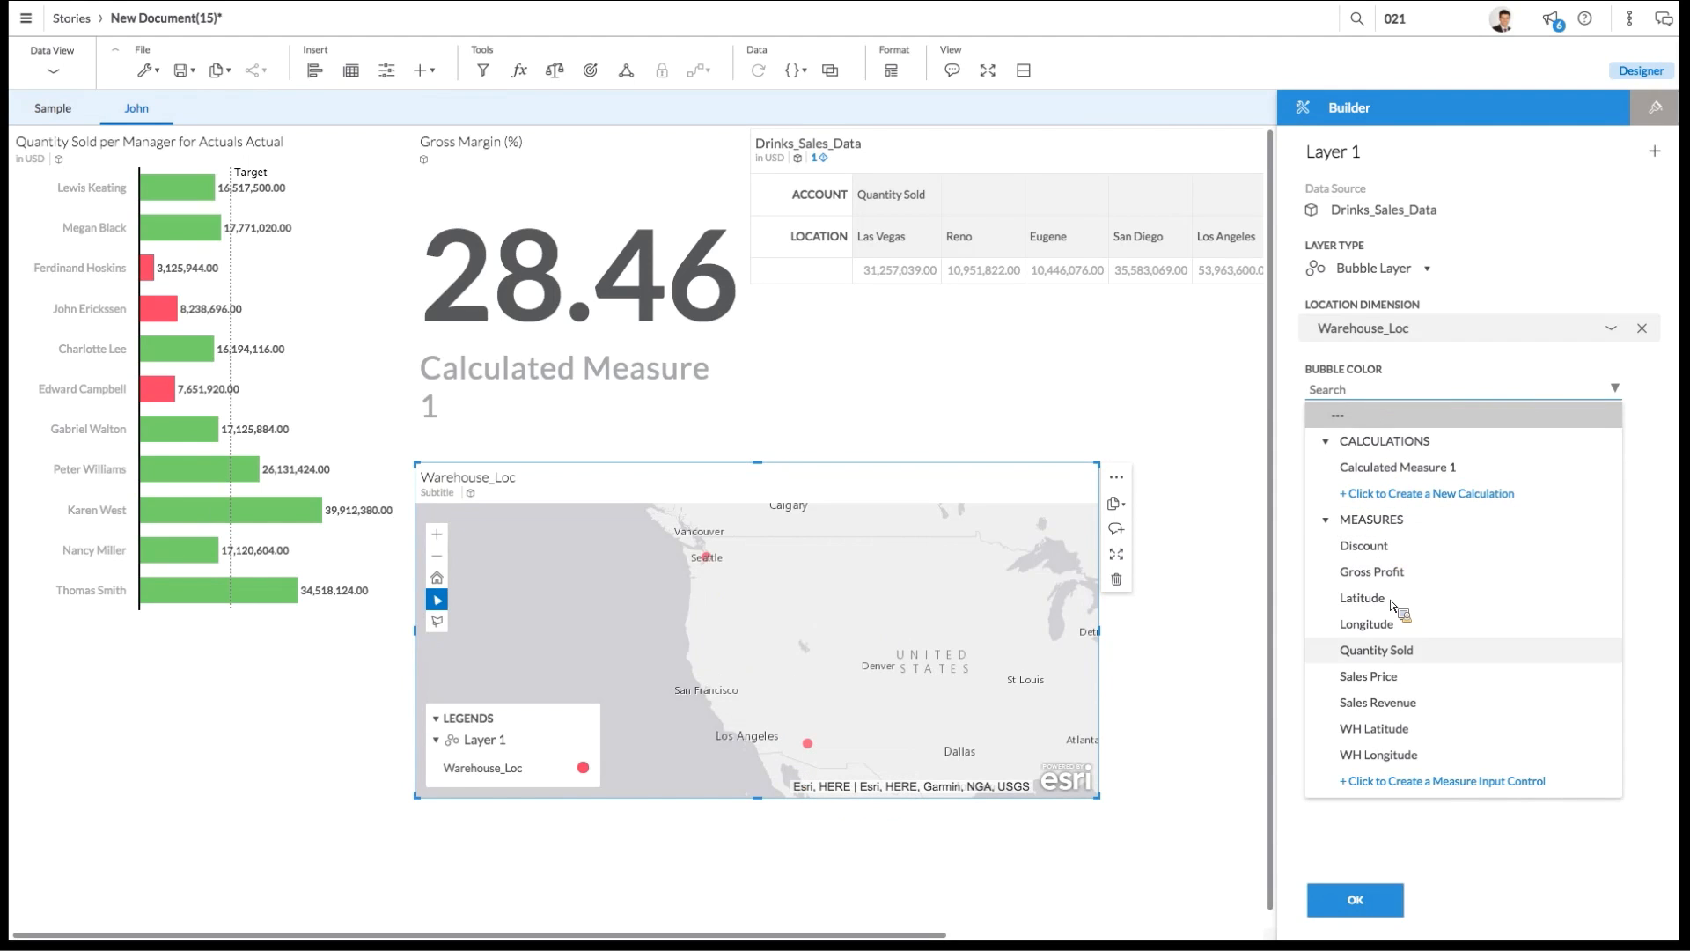
left_click(1402, 653)
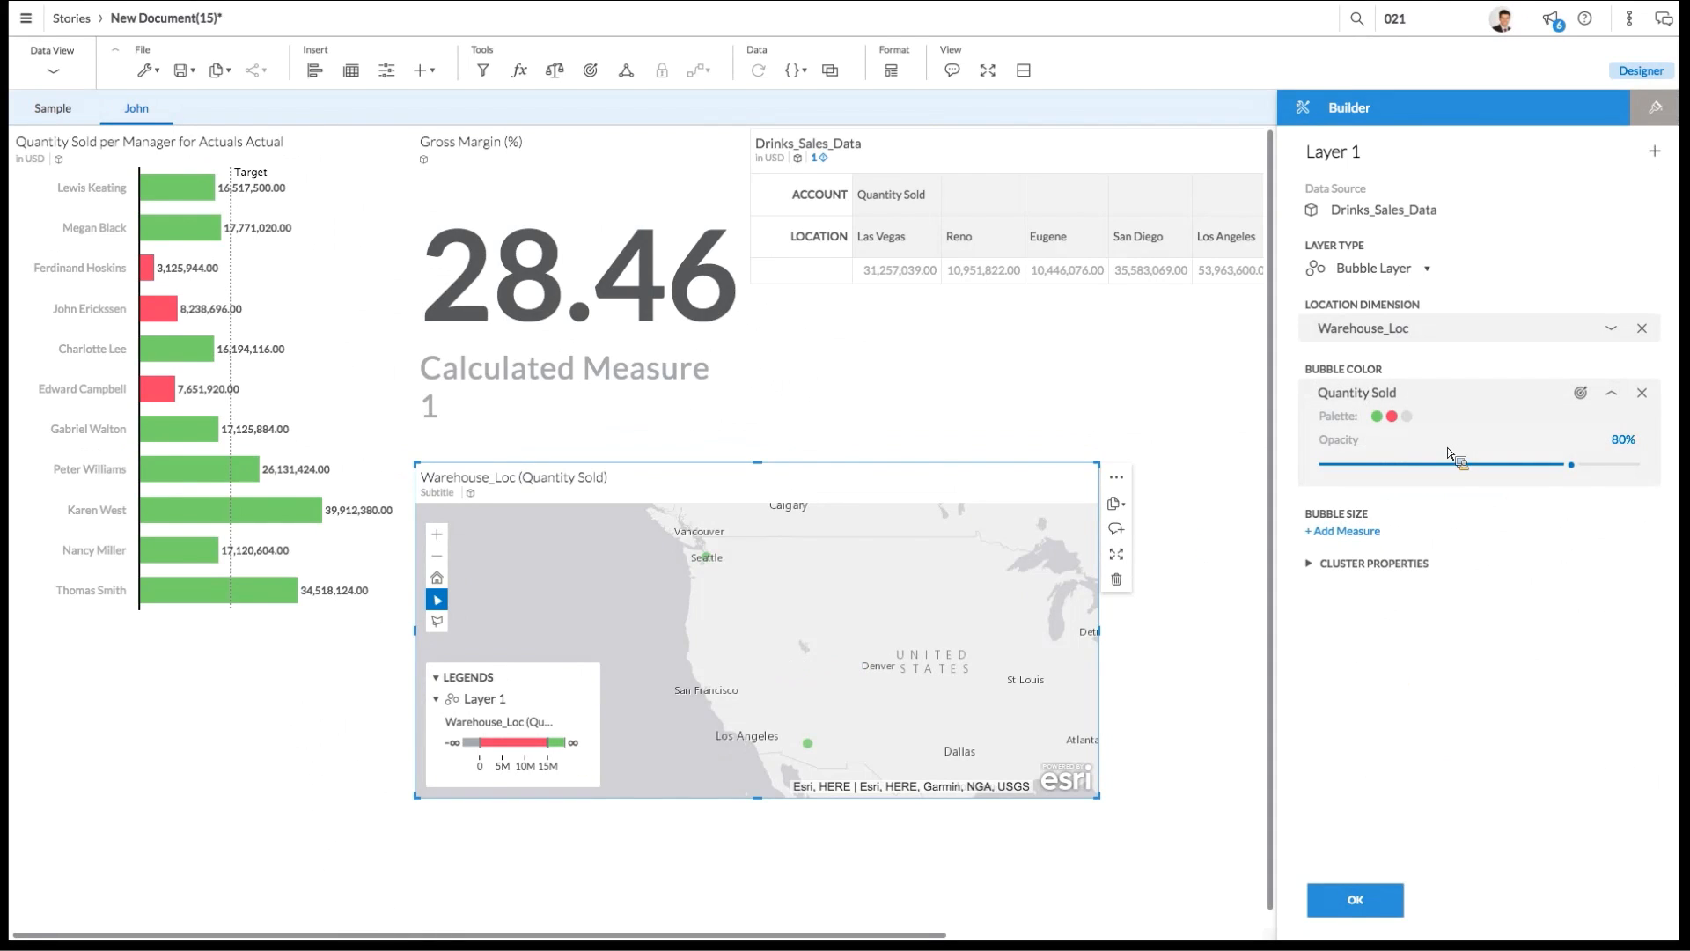
left_click_drag(1572, 466, 1634, 472)
left_click(1438, 463)
Step: Zoom in on the Seattle area of the map to examine the warehouse bubble there
left_click(439, 537)
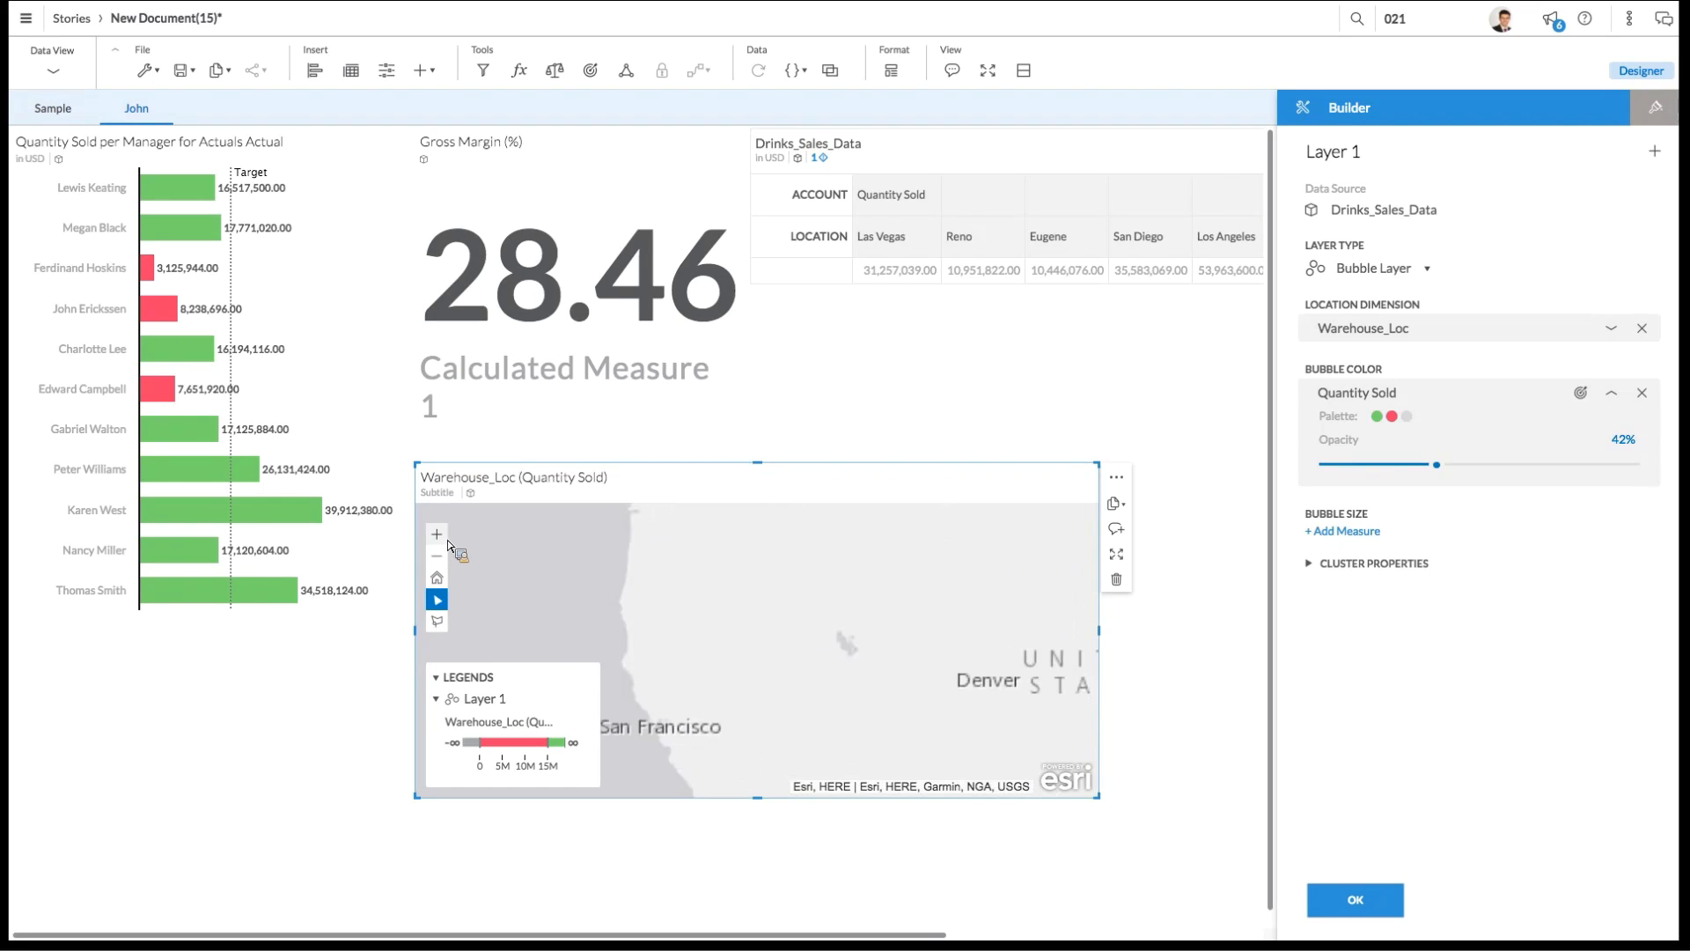
left_click_drag(776, 625, 825, 743)
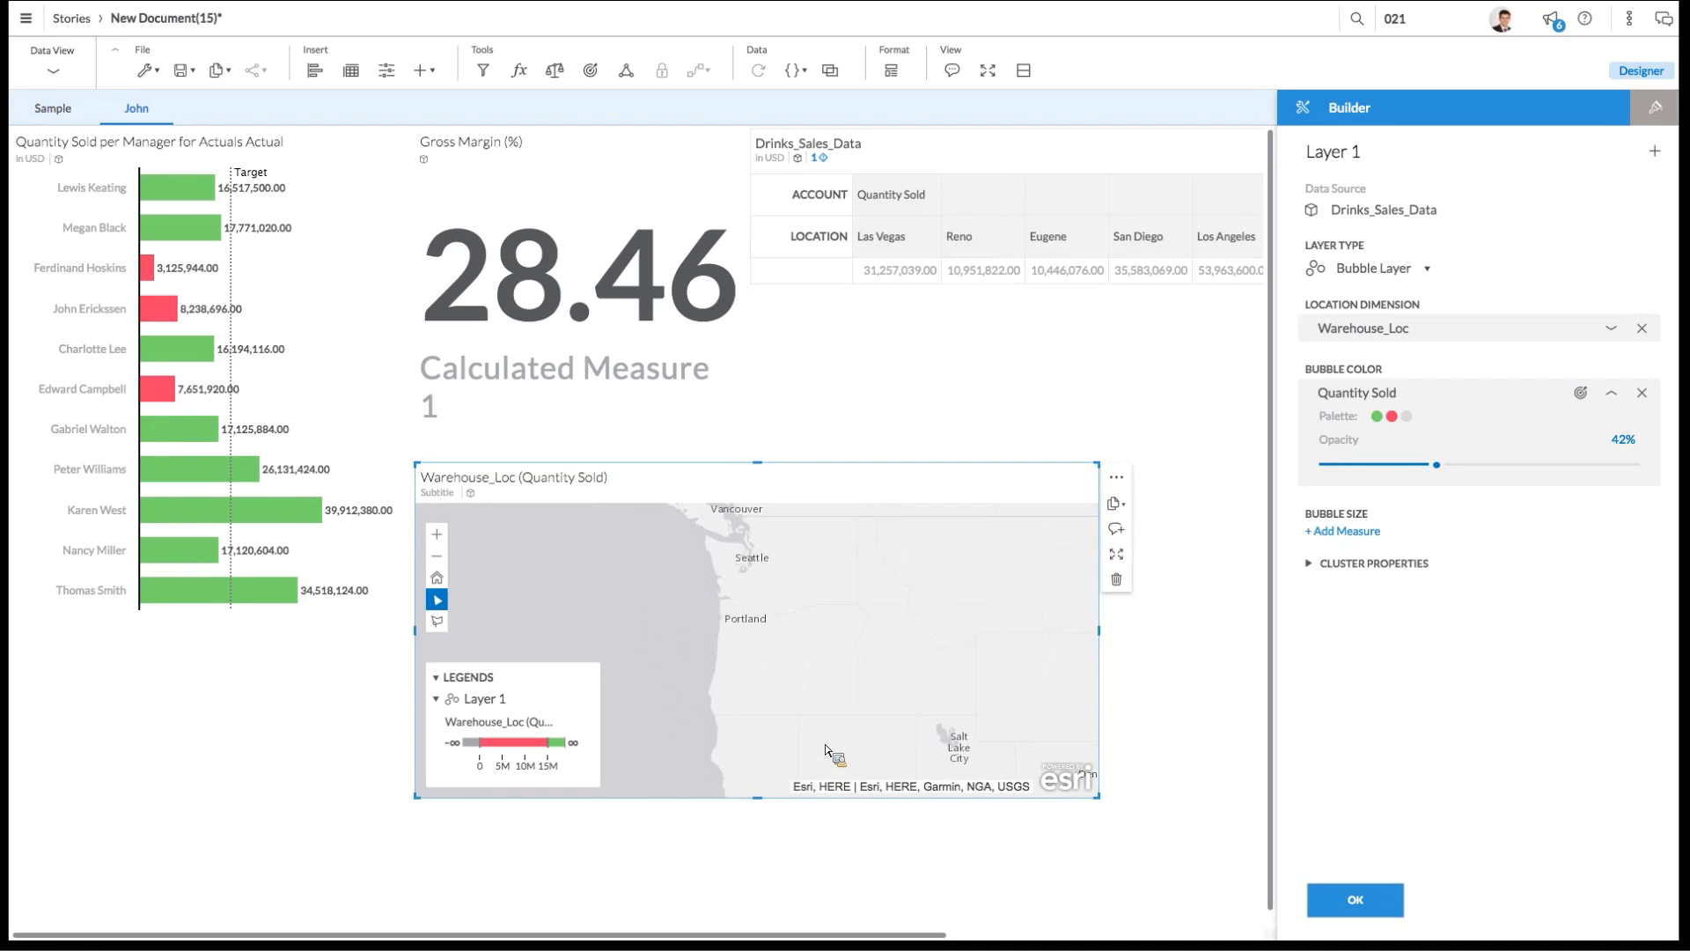
left_click_drag(839, 671, 863, 730)
left_click(441, 532)
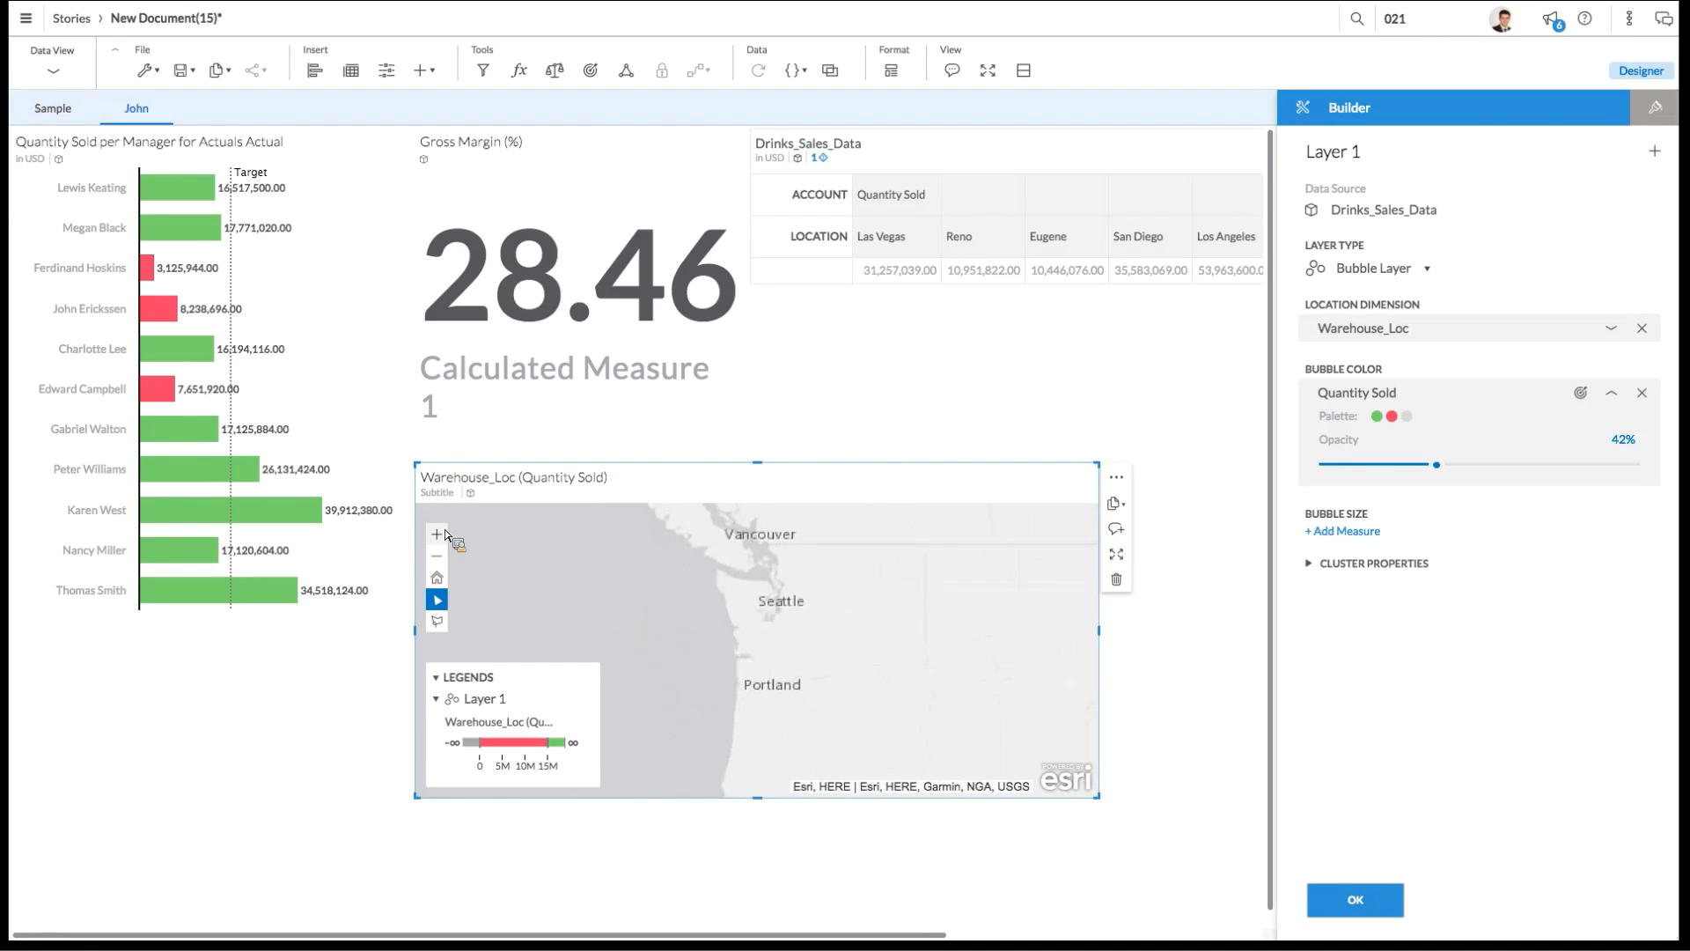
left_click(442, 532)
left_click_drag(893, 540, 861, 679)
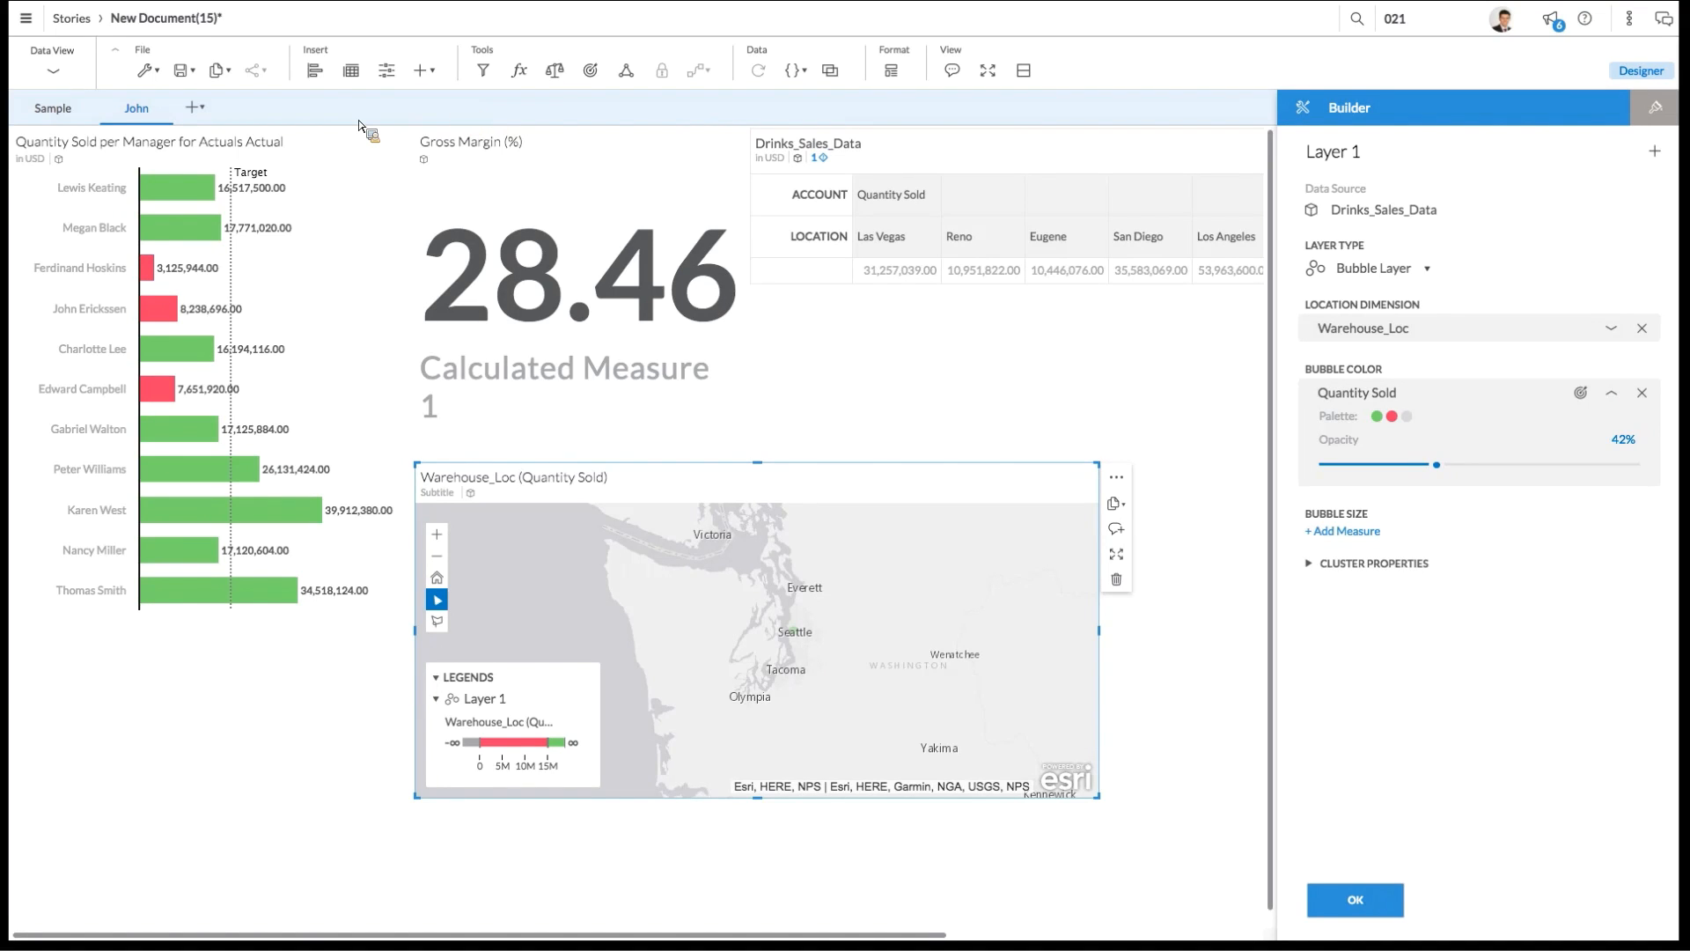
Step: Leave the current story without saving and open the JF Technologies 2.0 story from My Stories
left_click(29, 17)
mouse_move(74, 88)
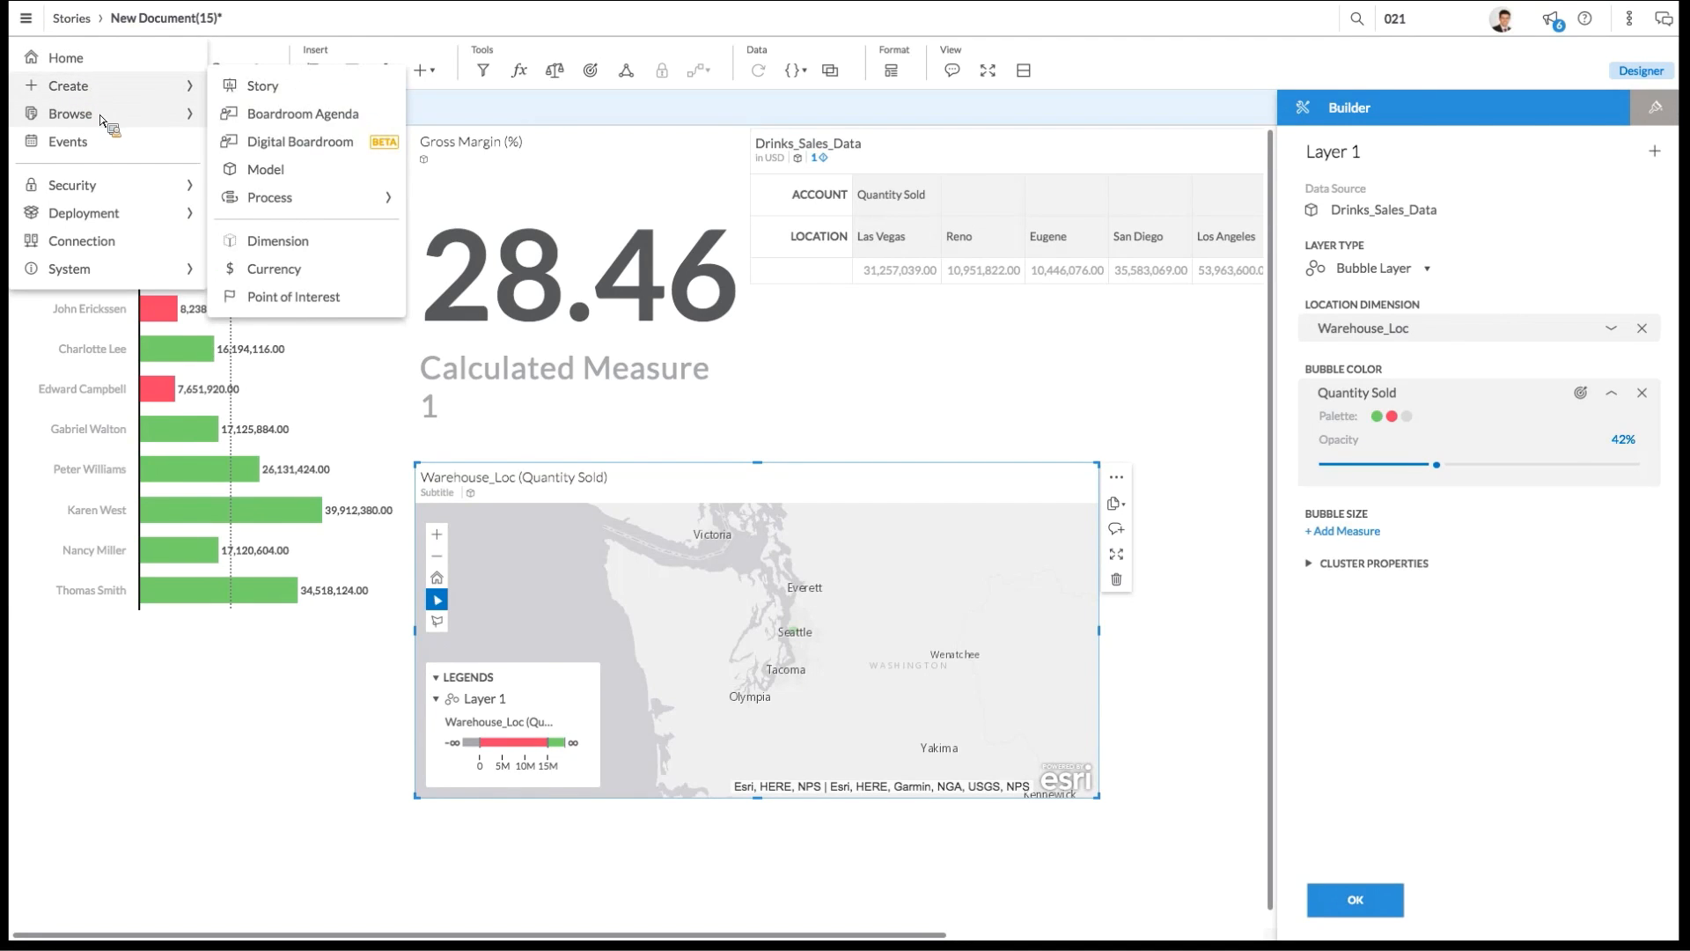
mouse_move(105, 116)
left_click(267, 114)
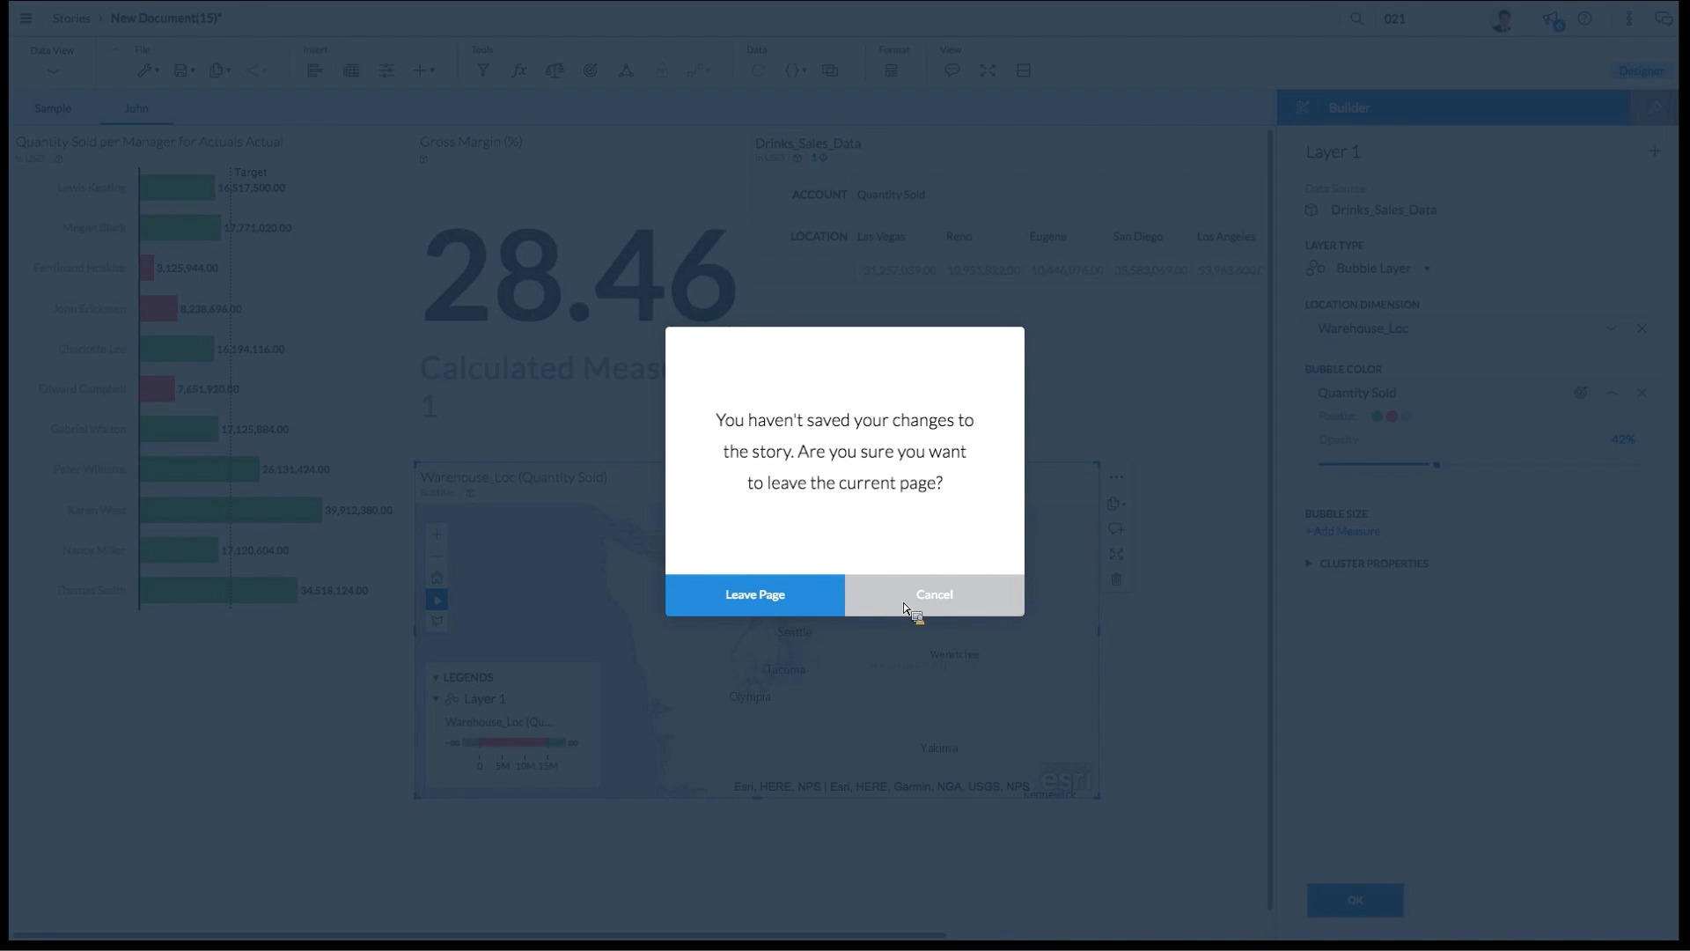
left_click(736, 594)
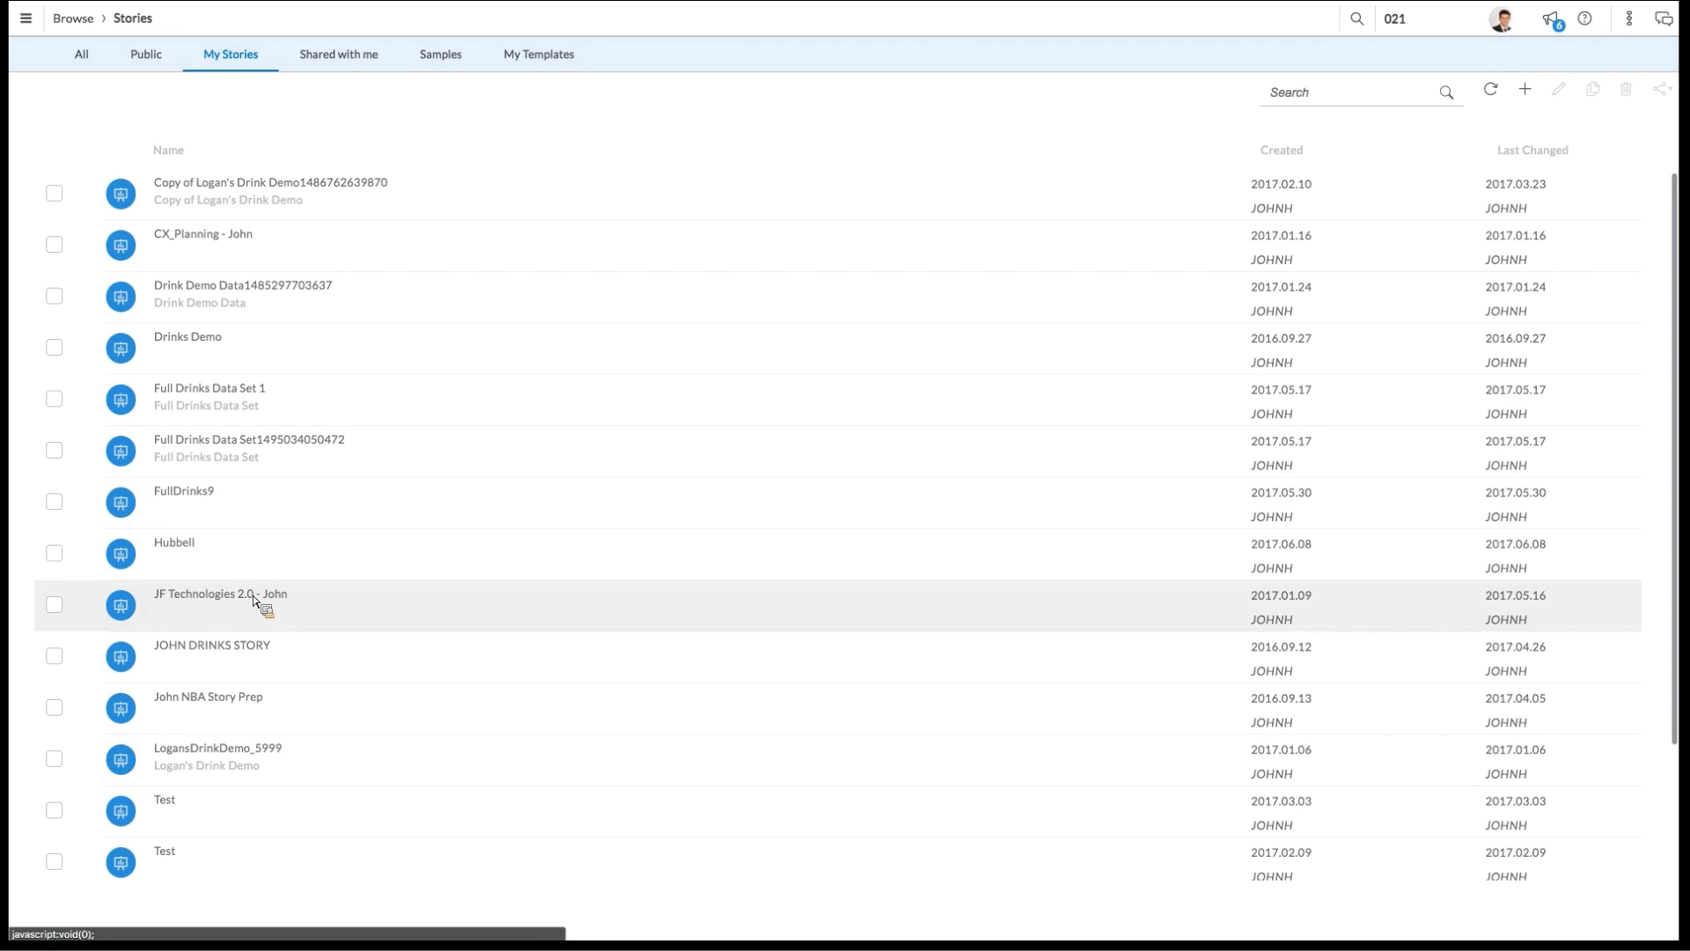
left_click(256, 604)
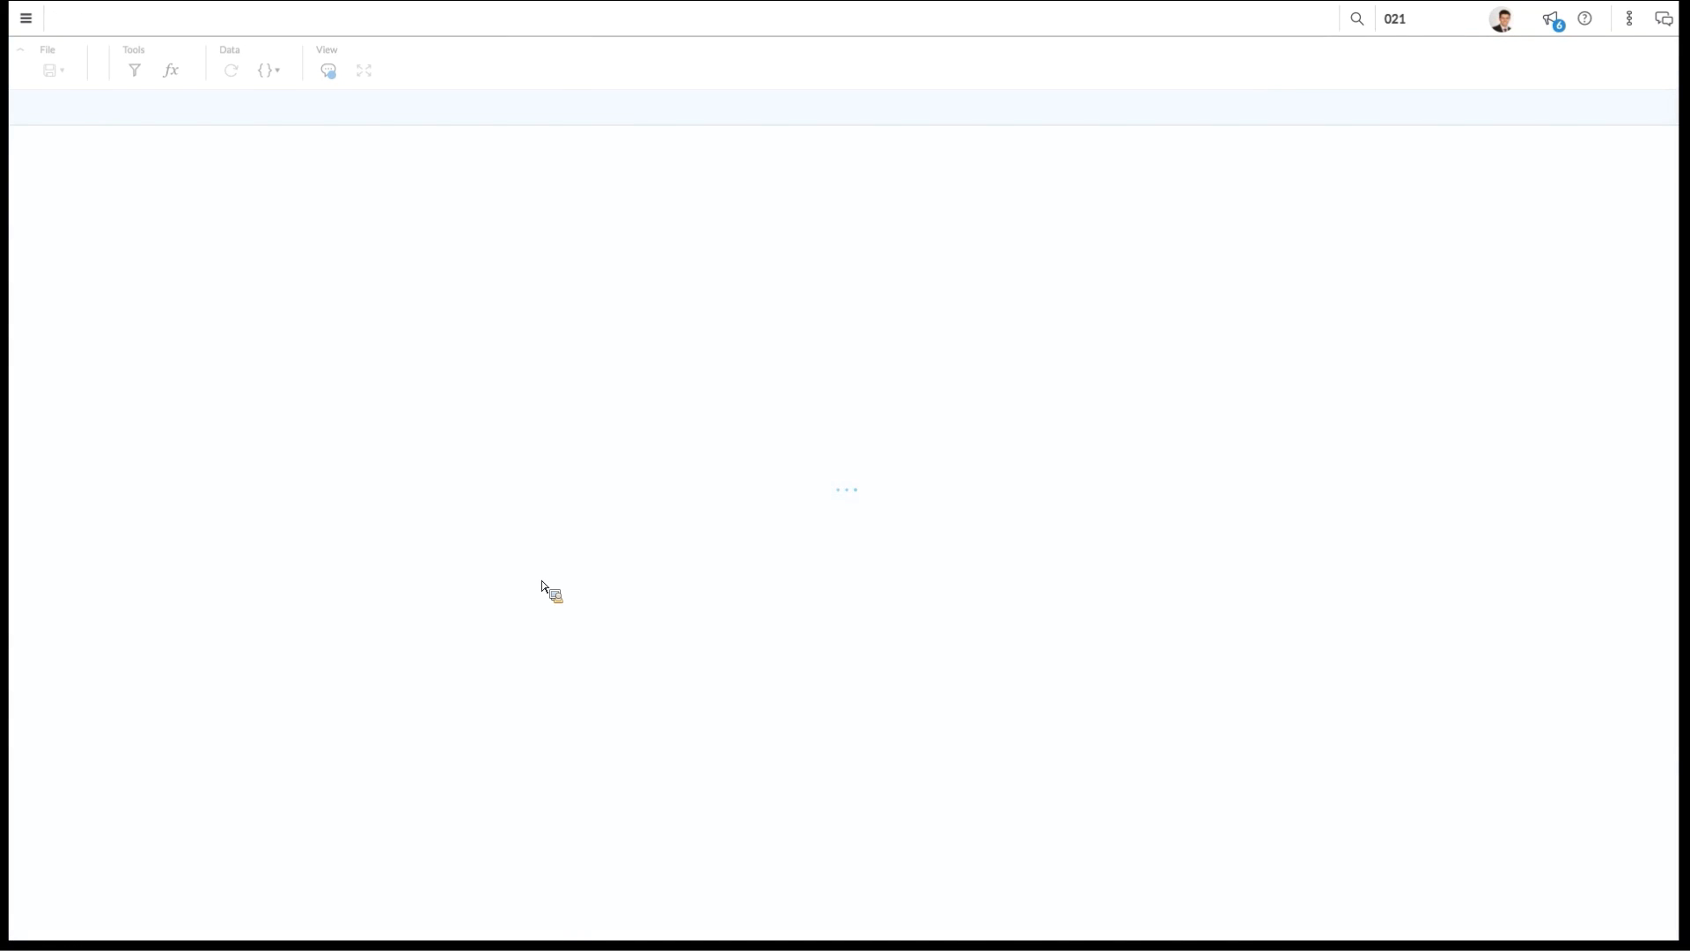
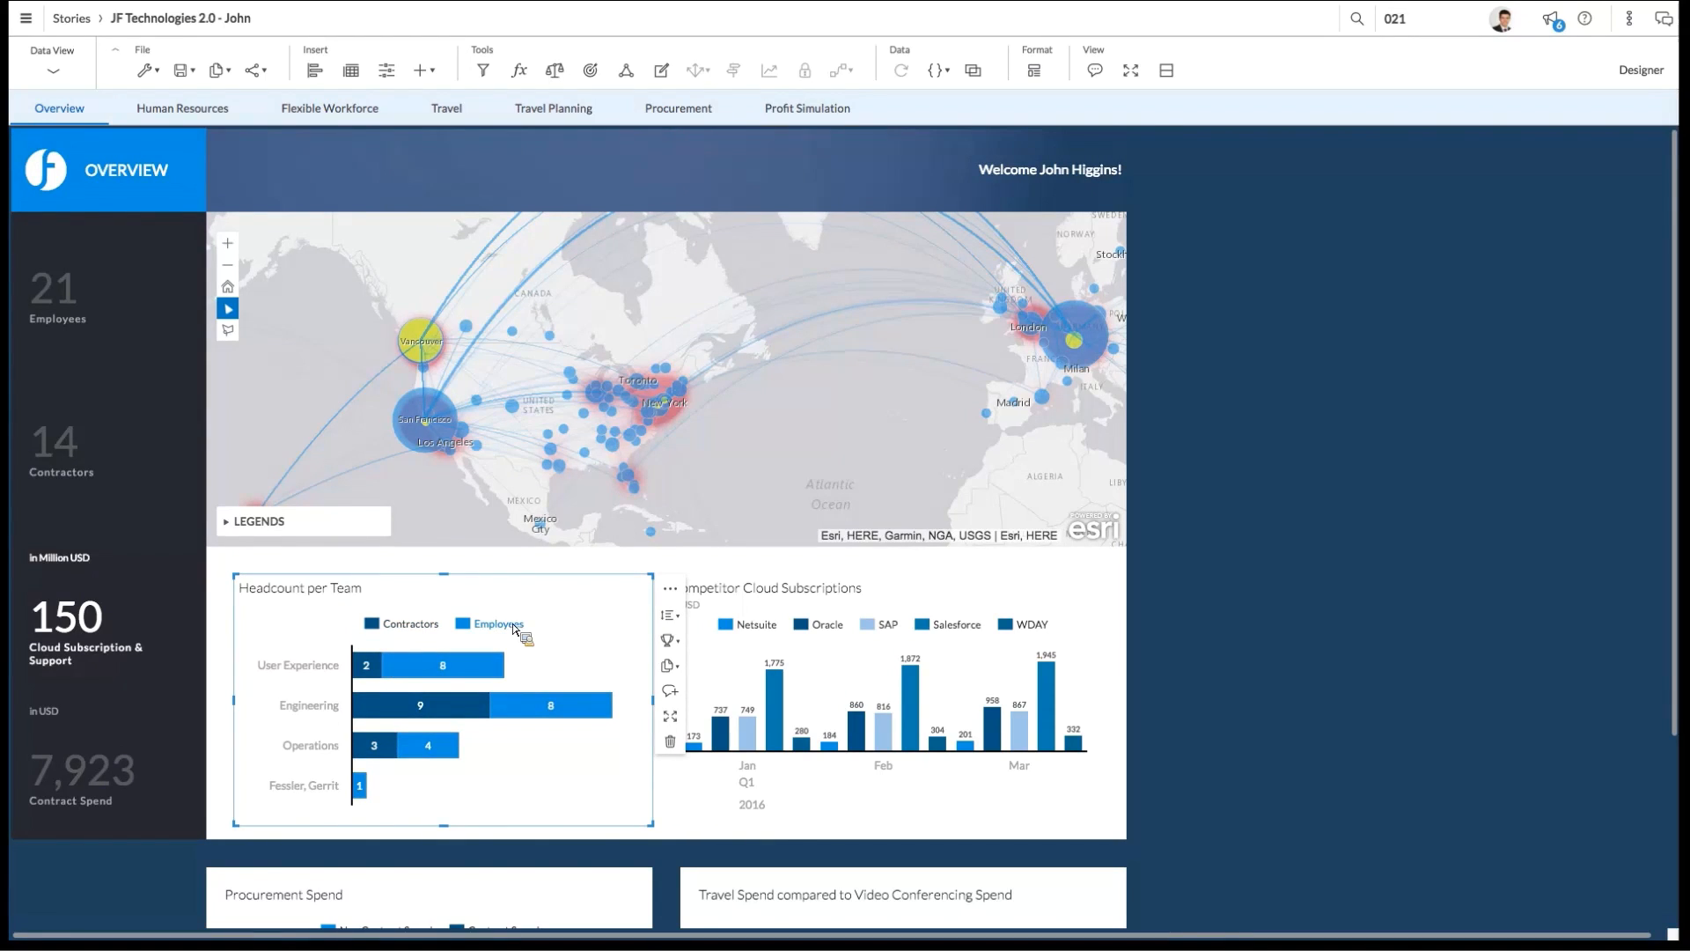
Step: Start a model link from the Headcount per Team chart between the SuccessFactors and Fieldglass models
left_click(1640, 70)
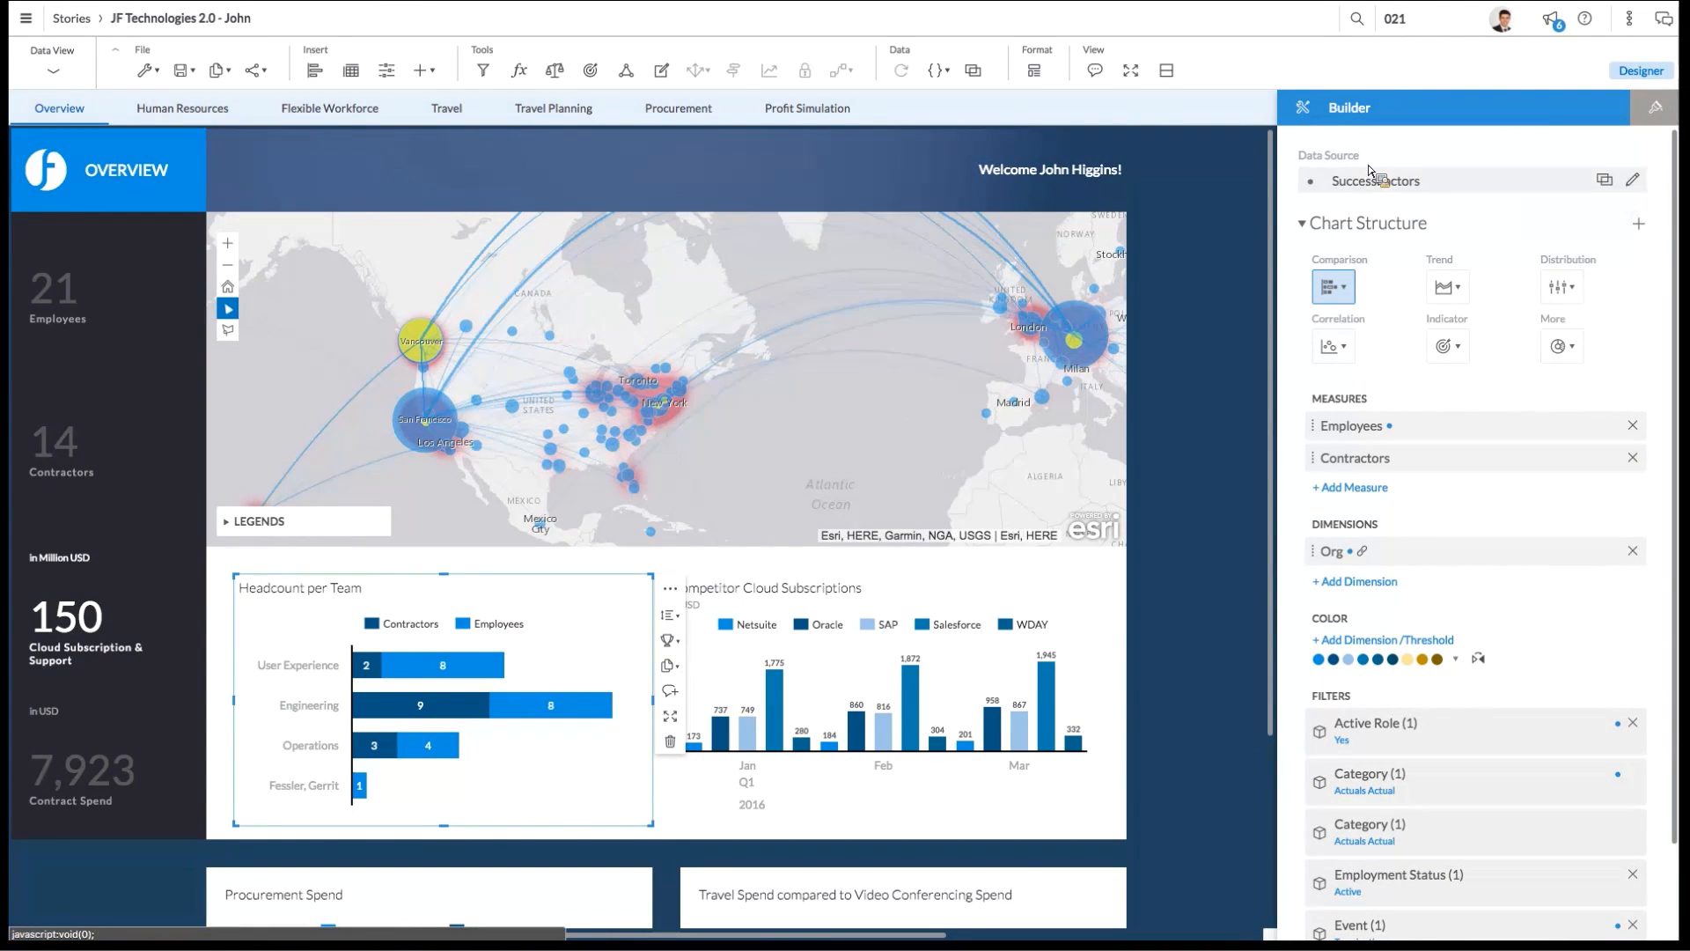
left_click(1628, 177)
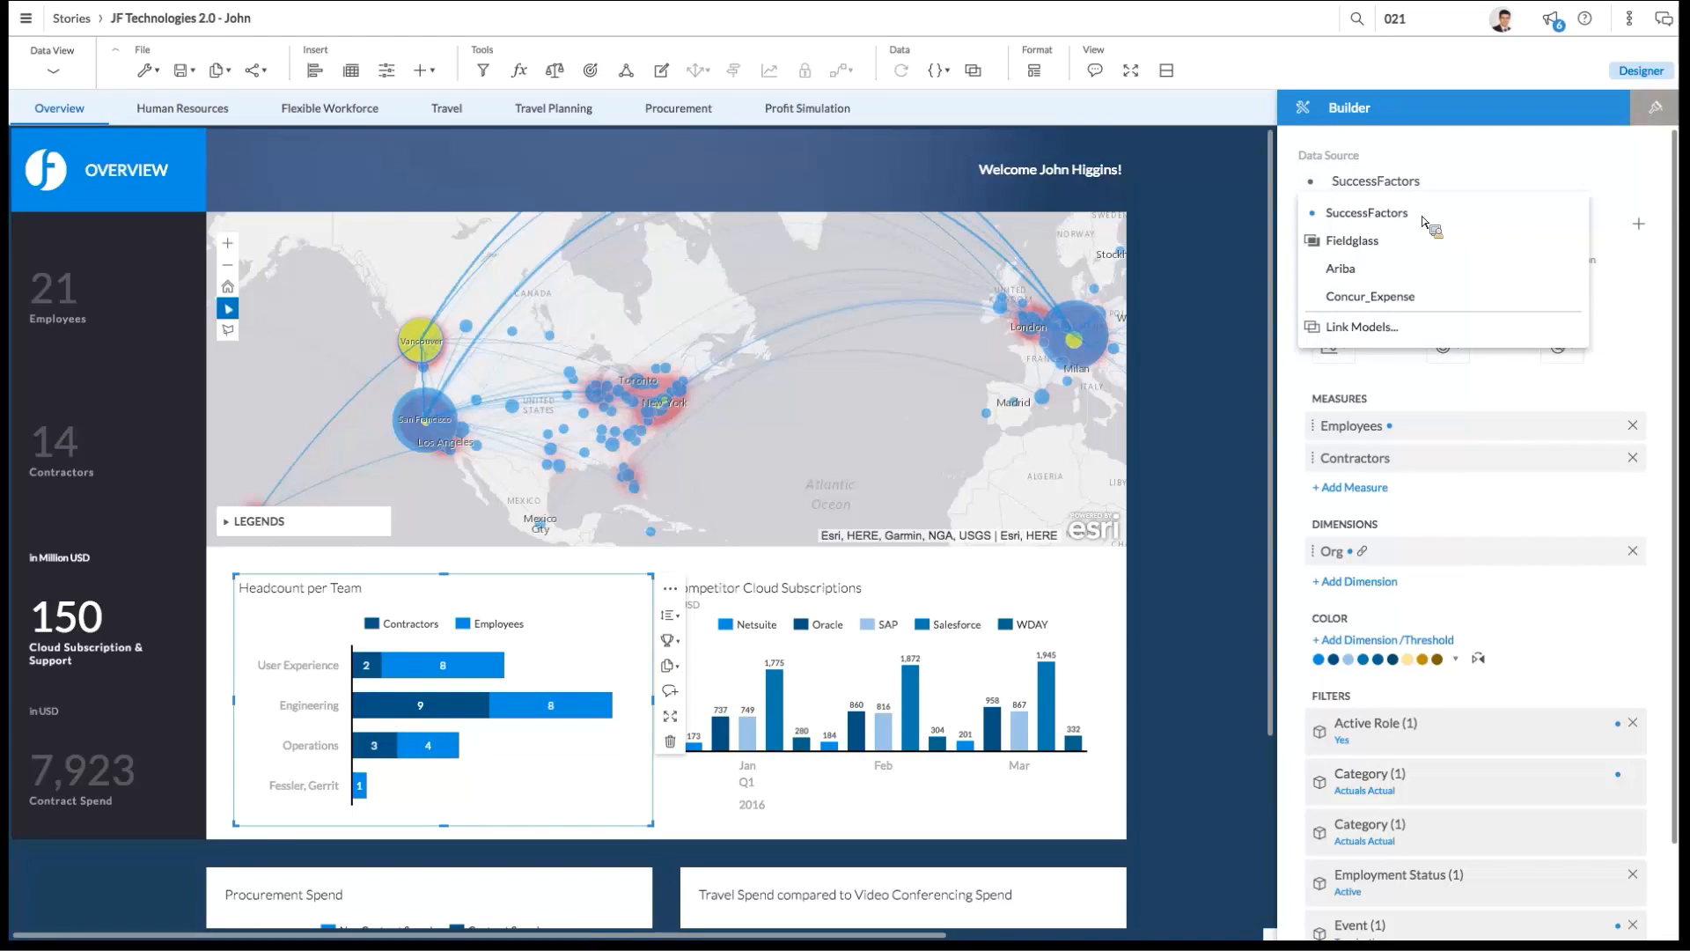
left_click(1385, 331)
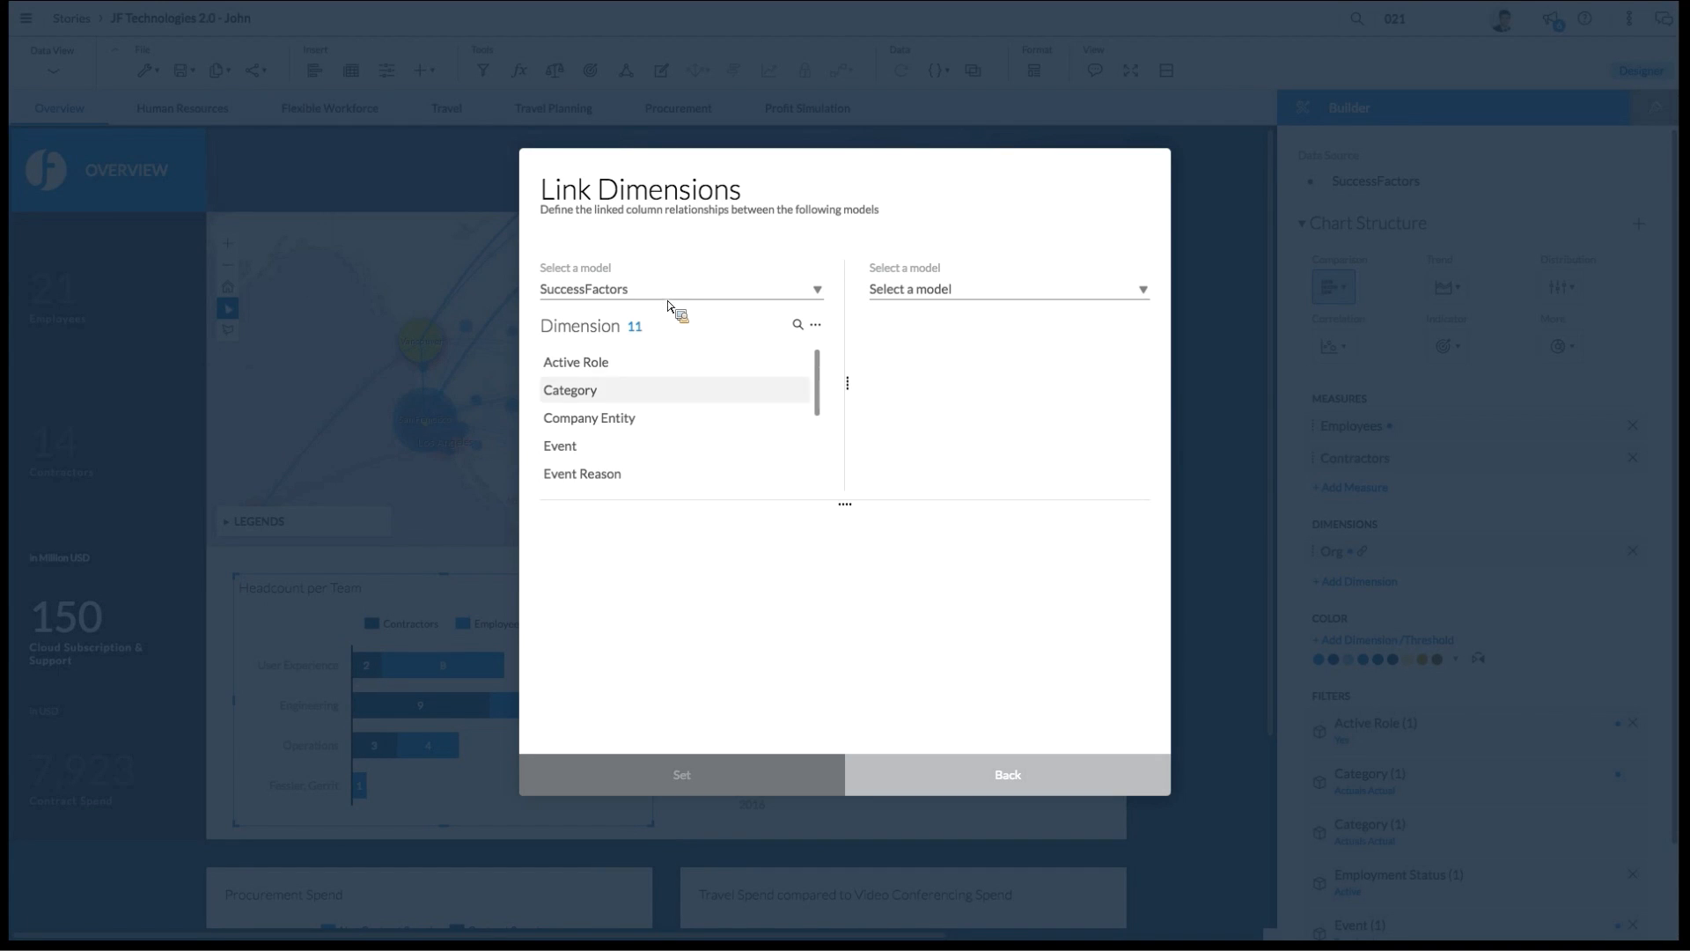
left_click(951, 291)
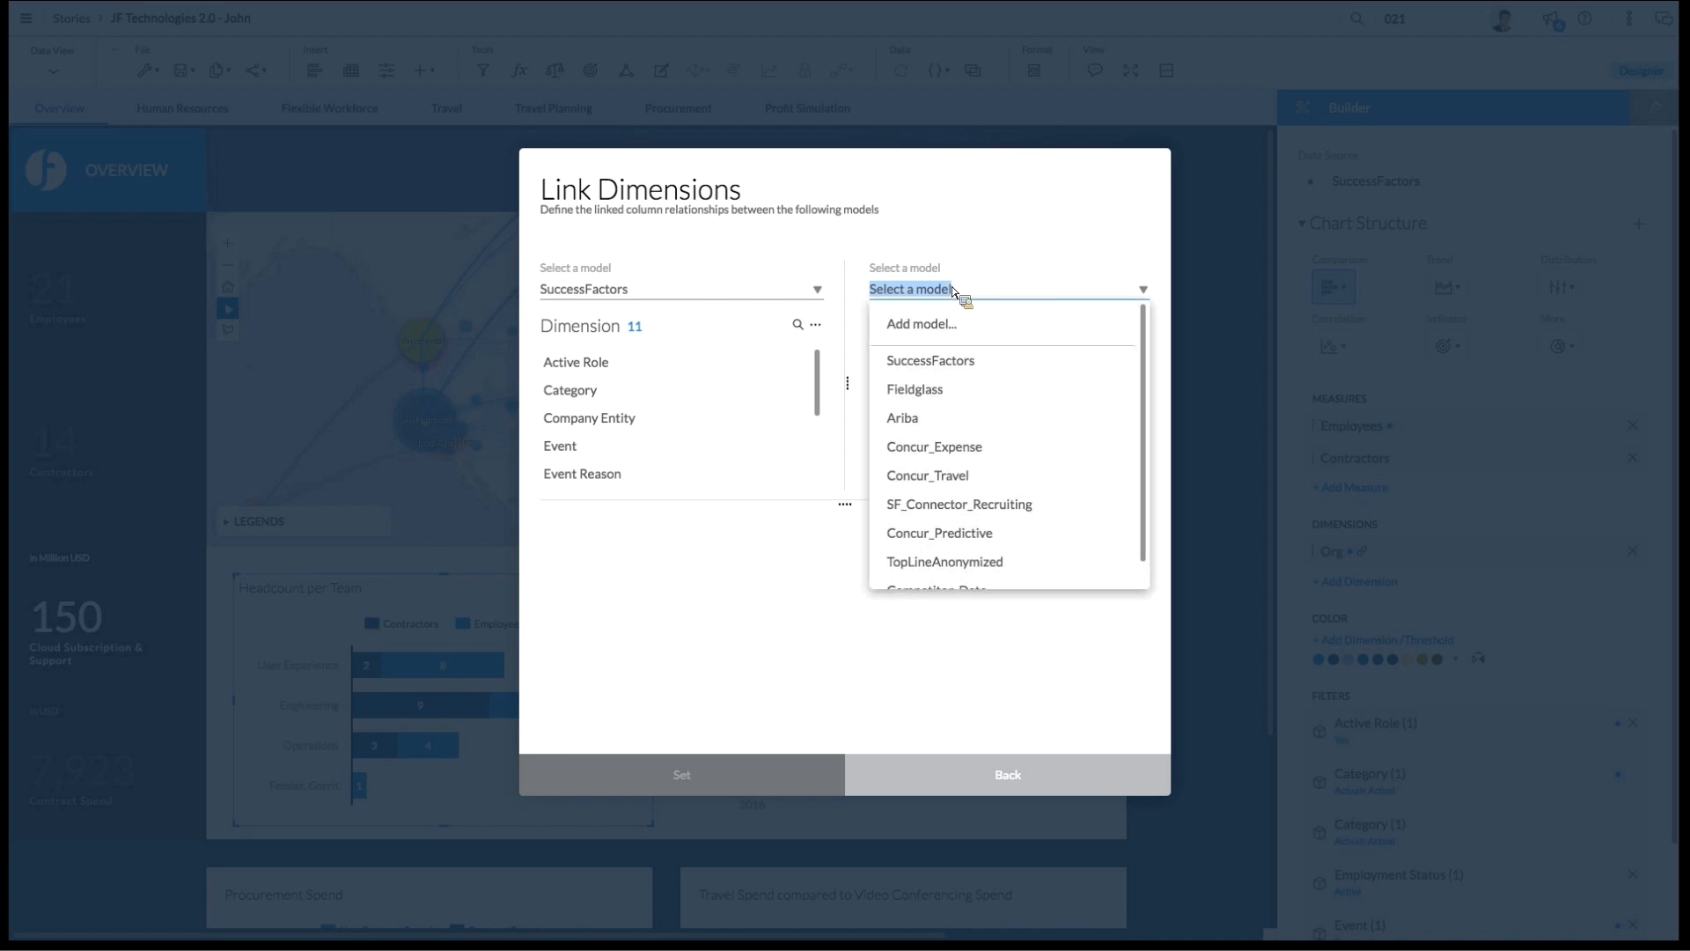
left_click(964, 390)
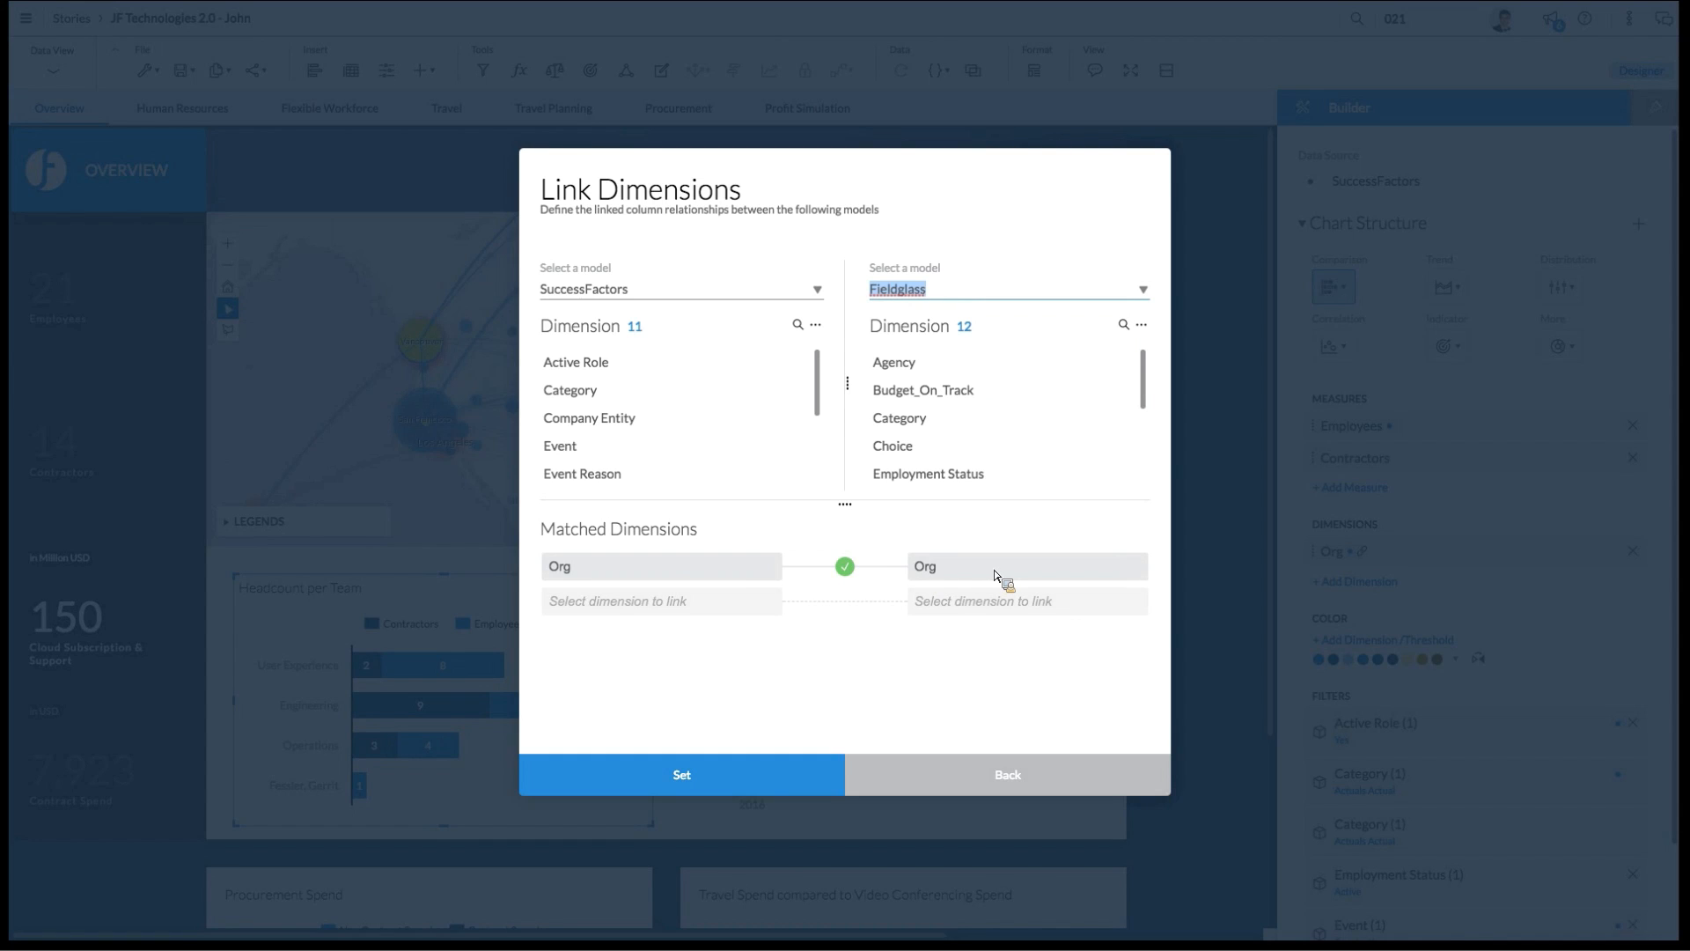
Step: Match the Category dimensions of SuccessFactors and Fieldglass, remove the Org match and apply the link
left_click(649, 391)
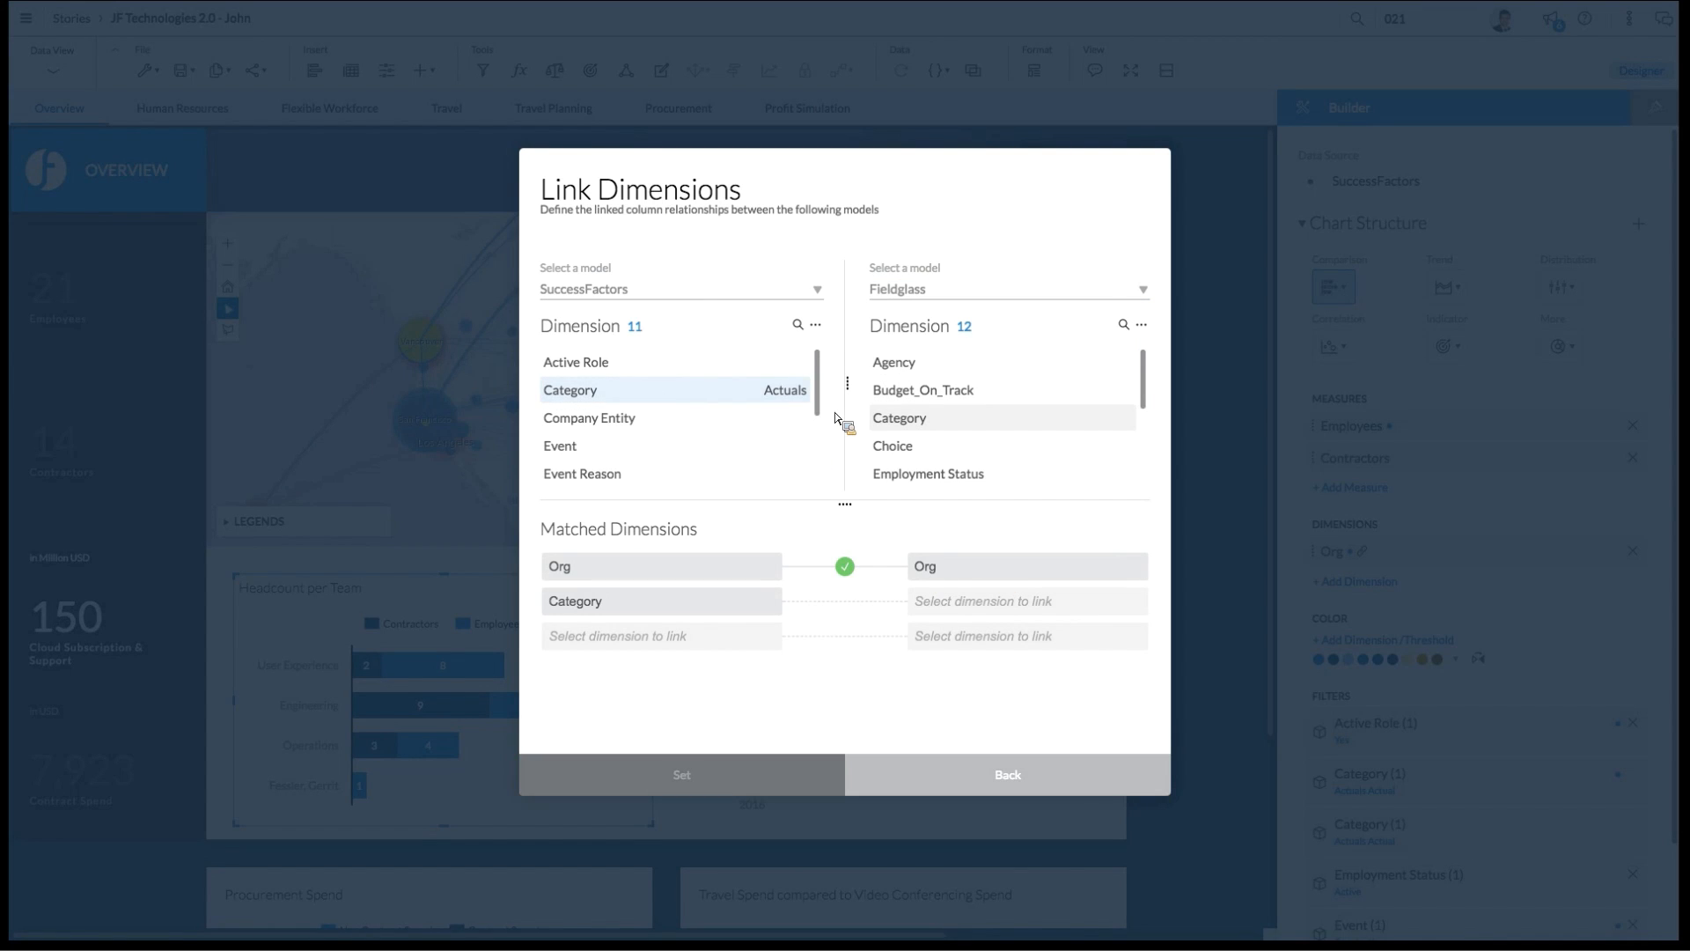
left_click(875, 418)
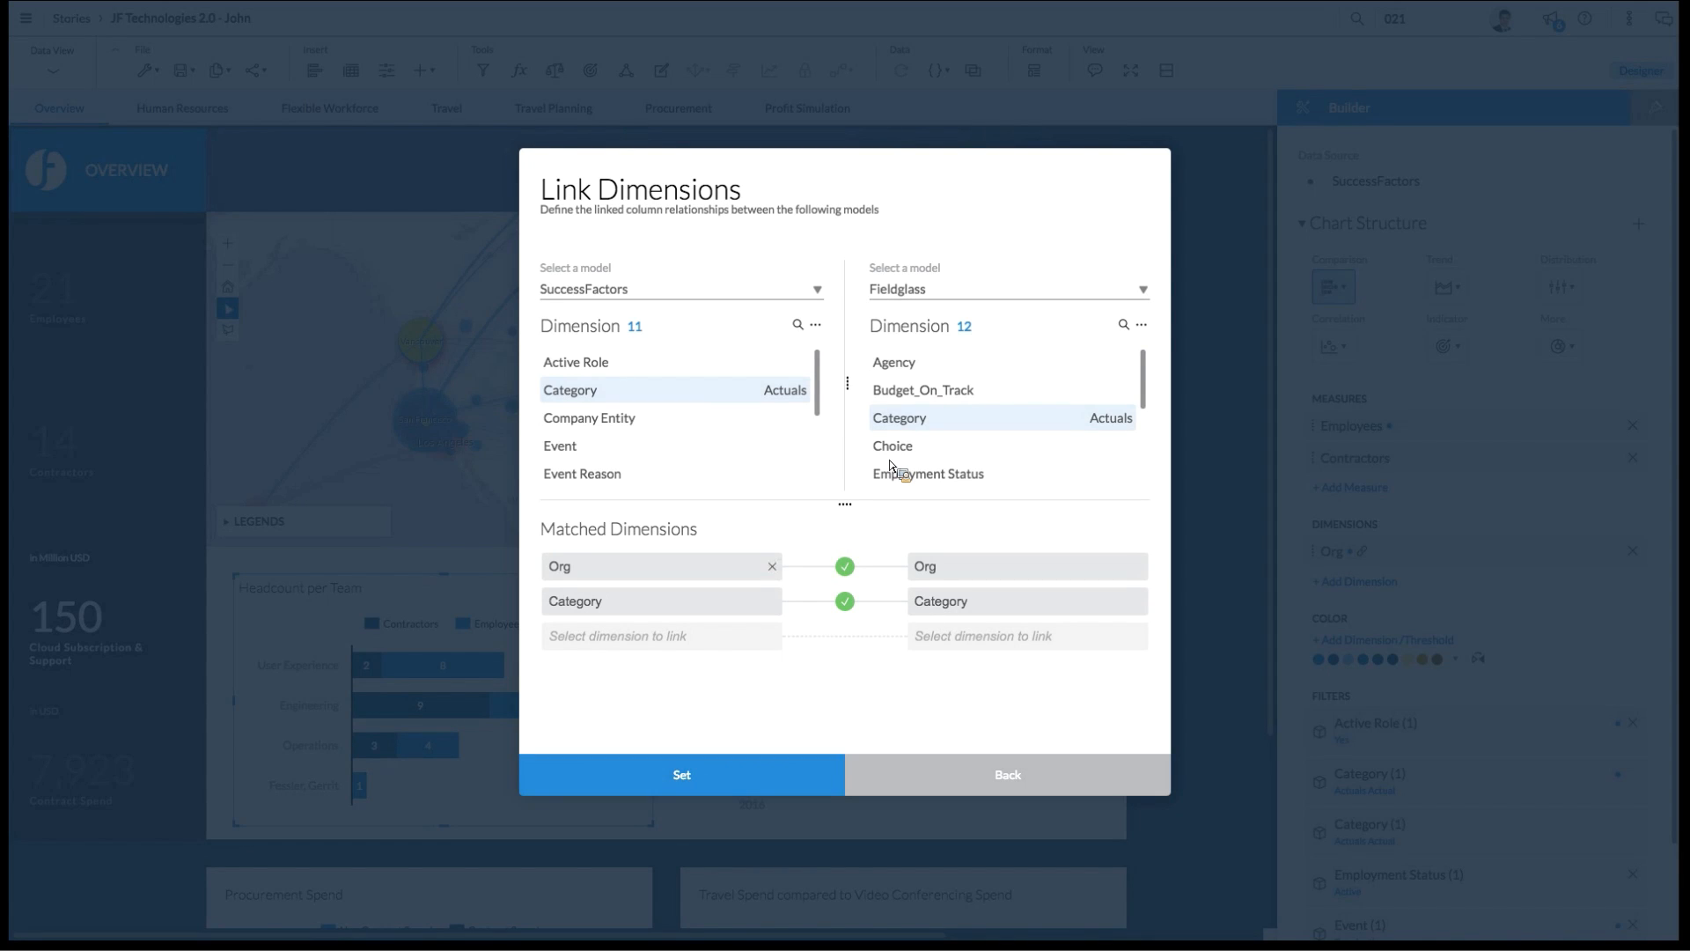
left_click(772, 566)
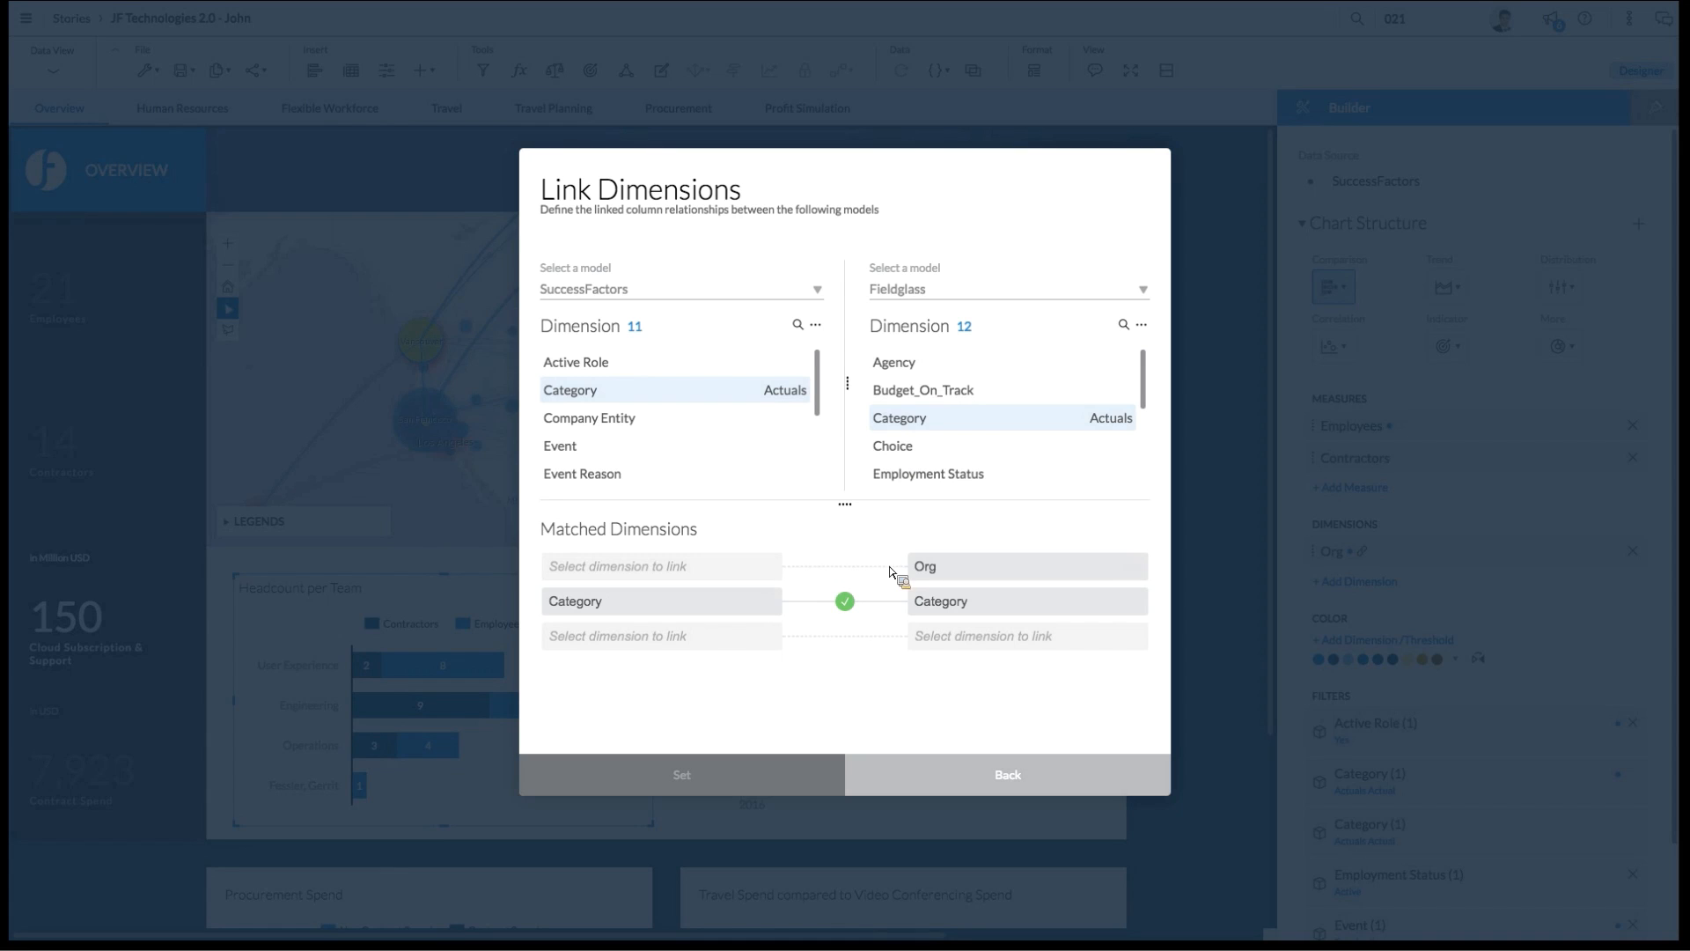
left_click(1138, 567)
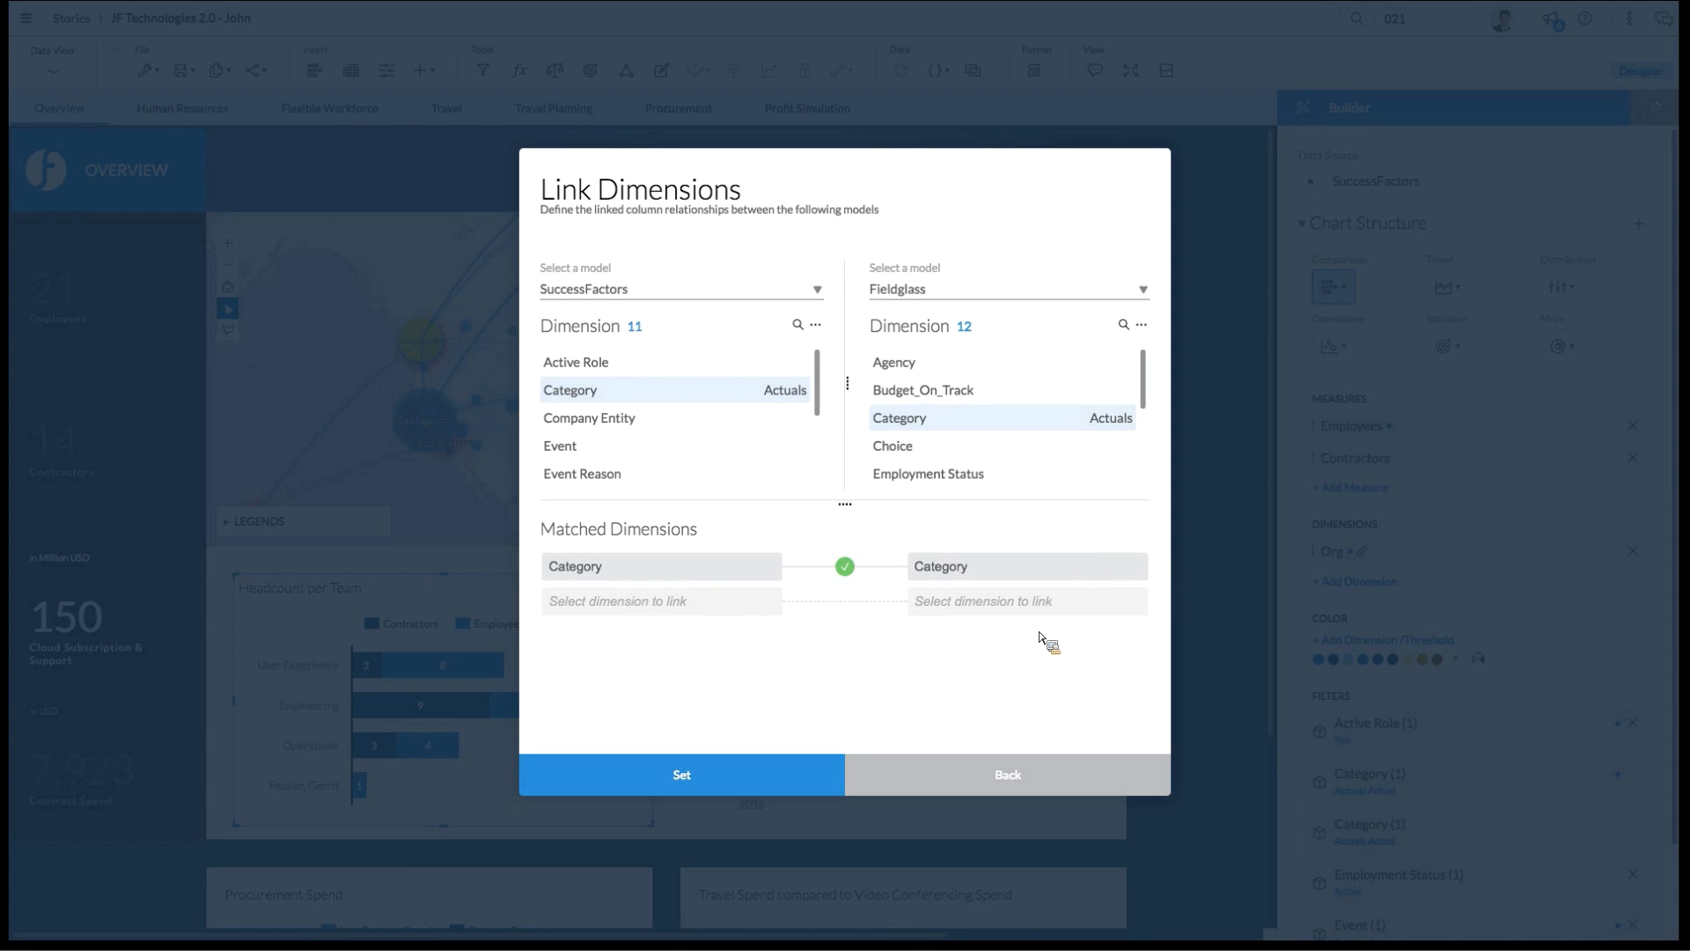
left_click(709, 783)
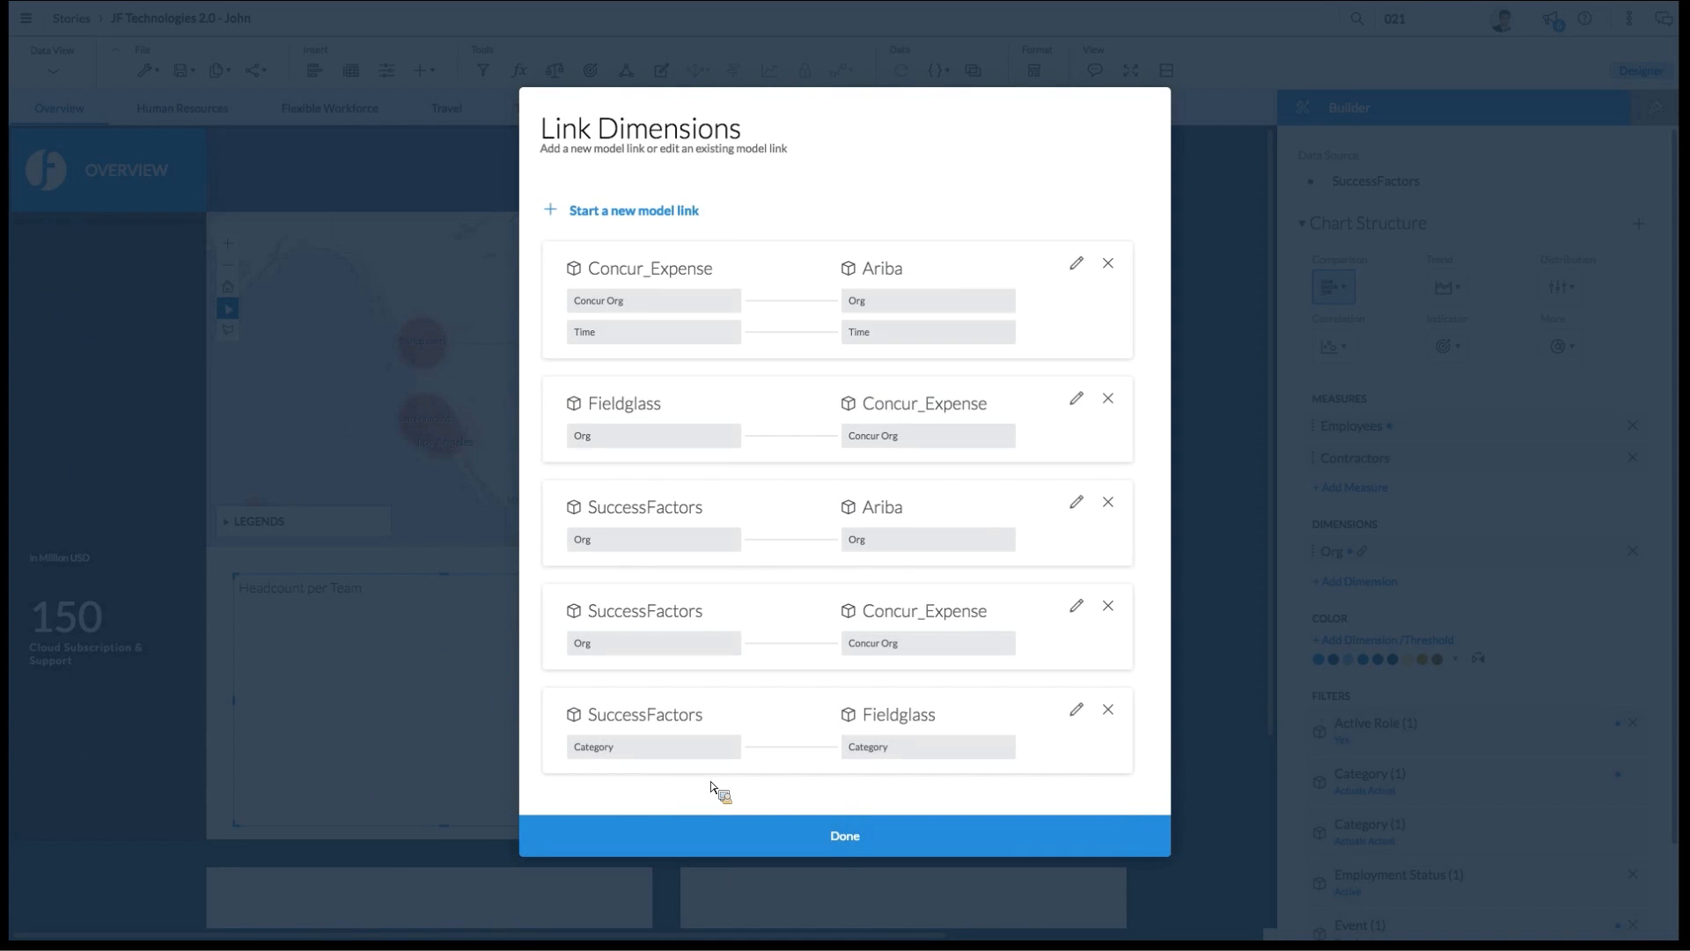
left_click(817, 836)
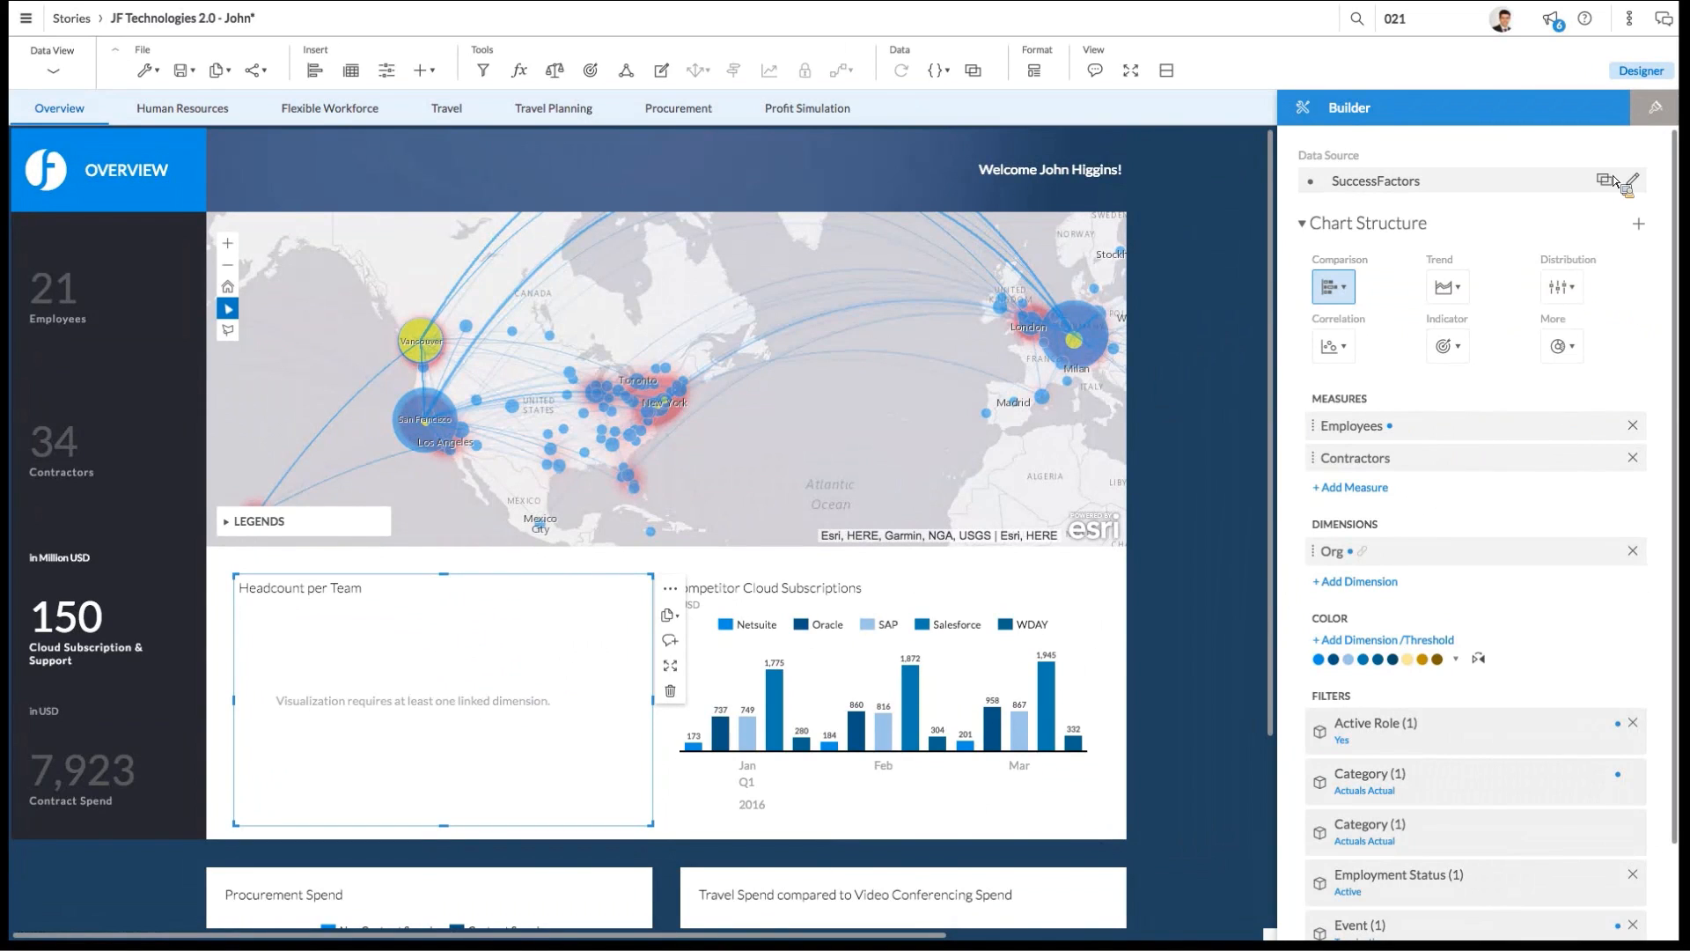
left_click(1611, 180)
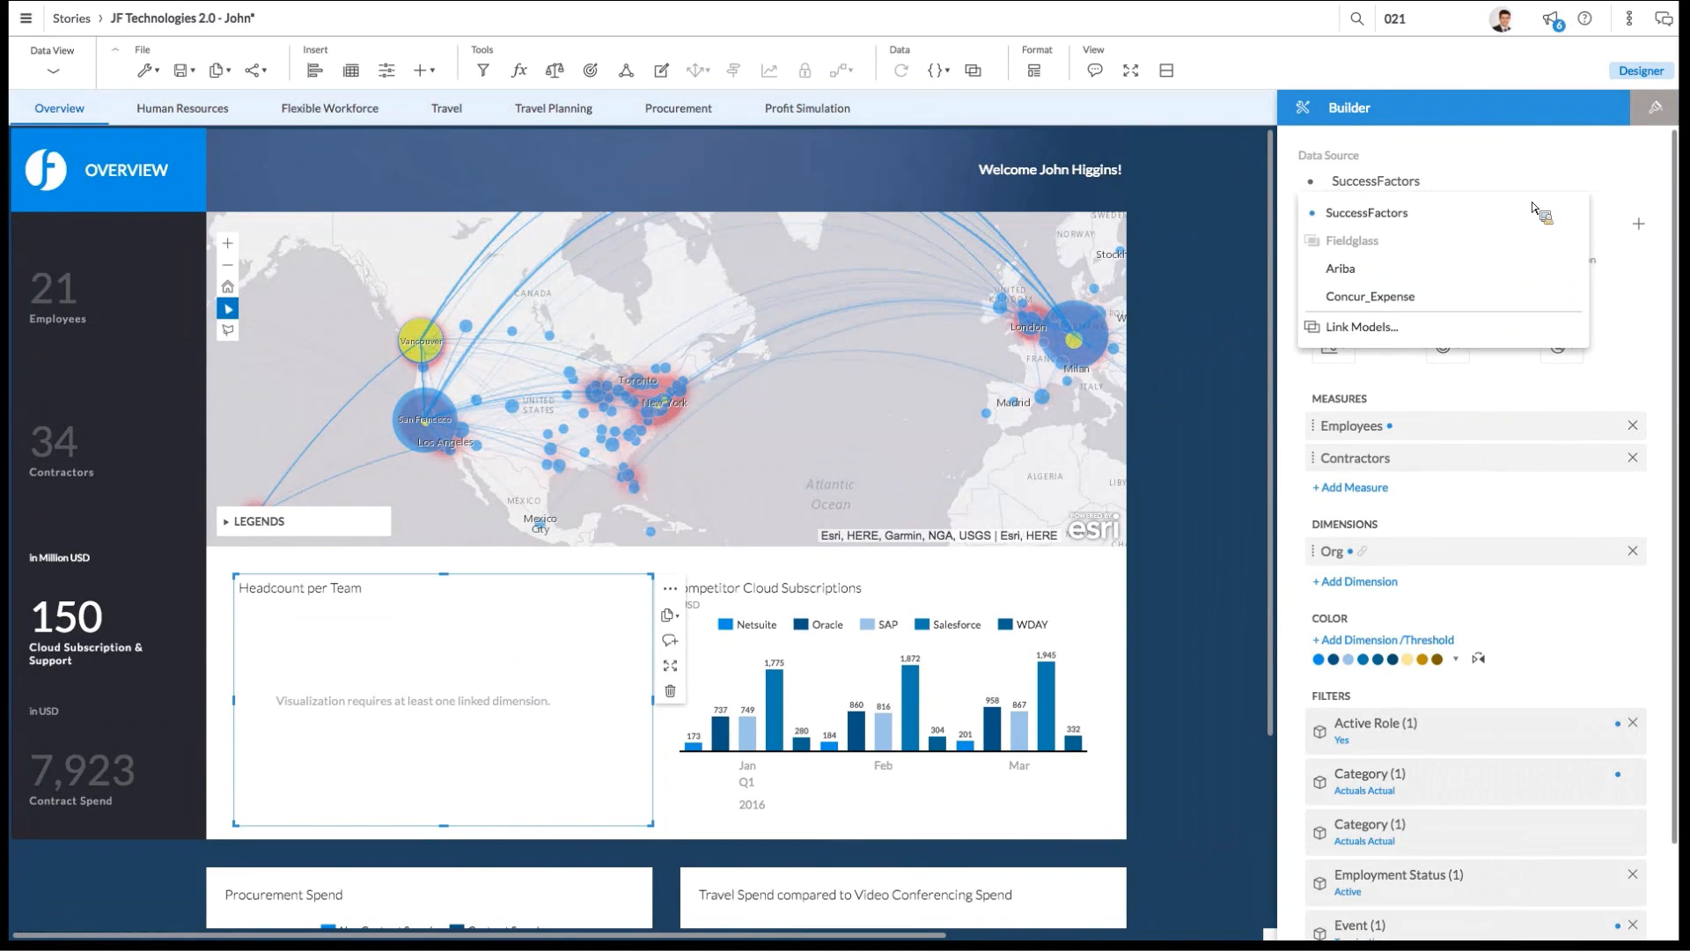
left_click(1342, 269)
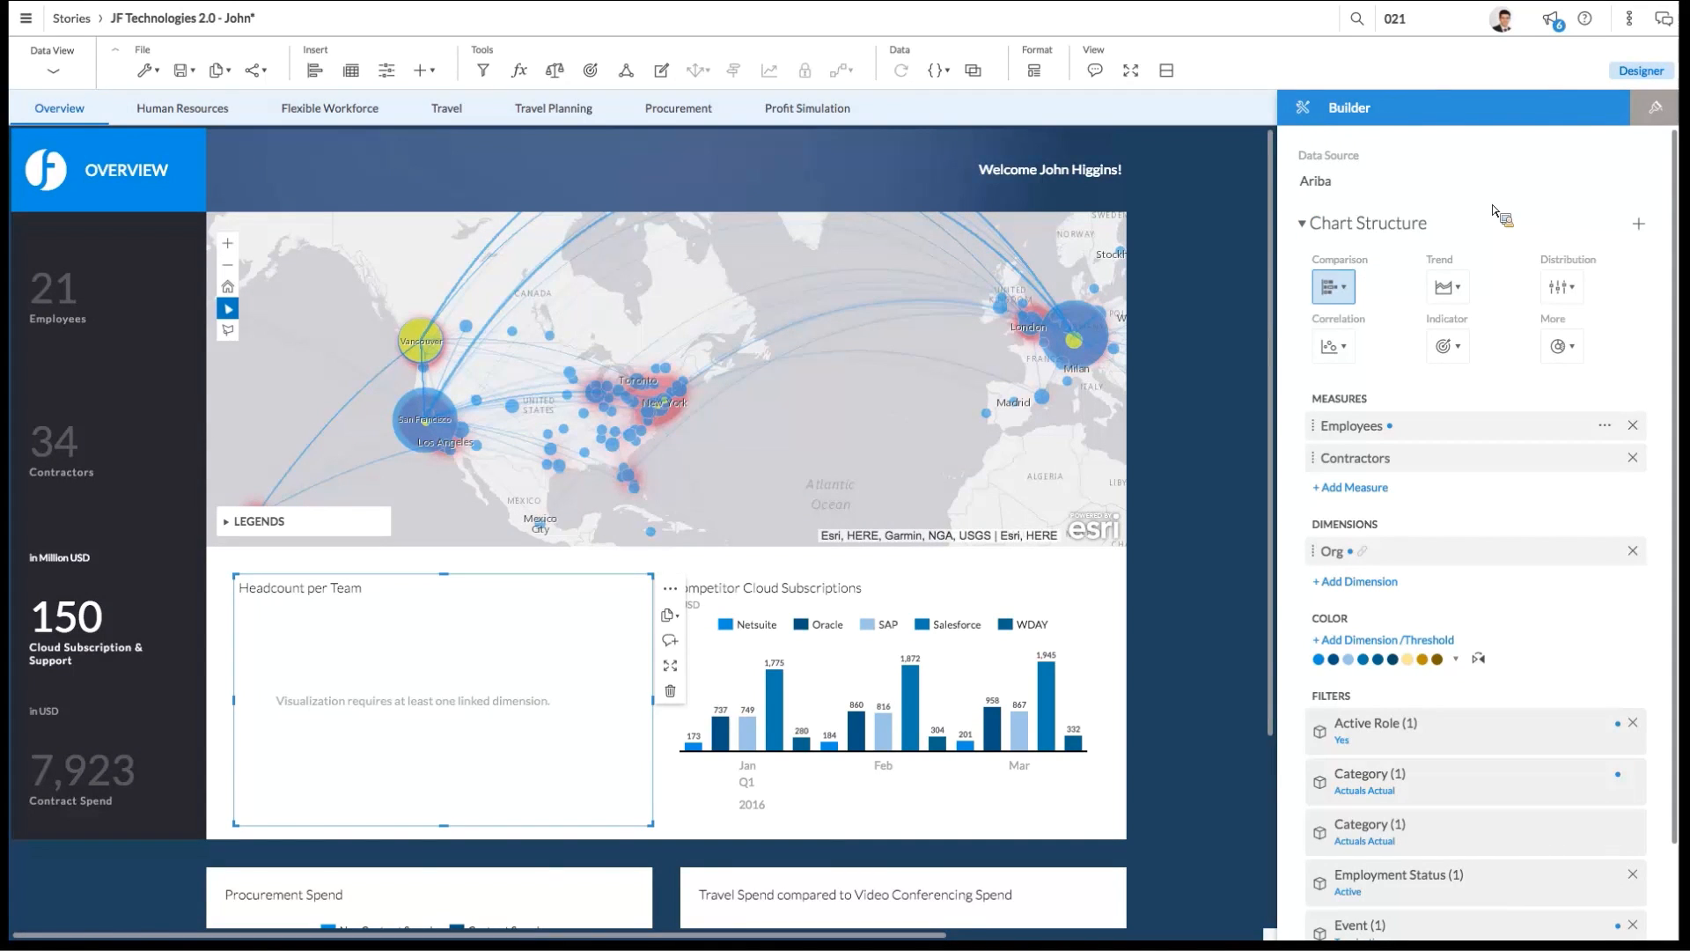
left_click(1487, 182)
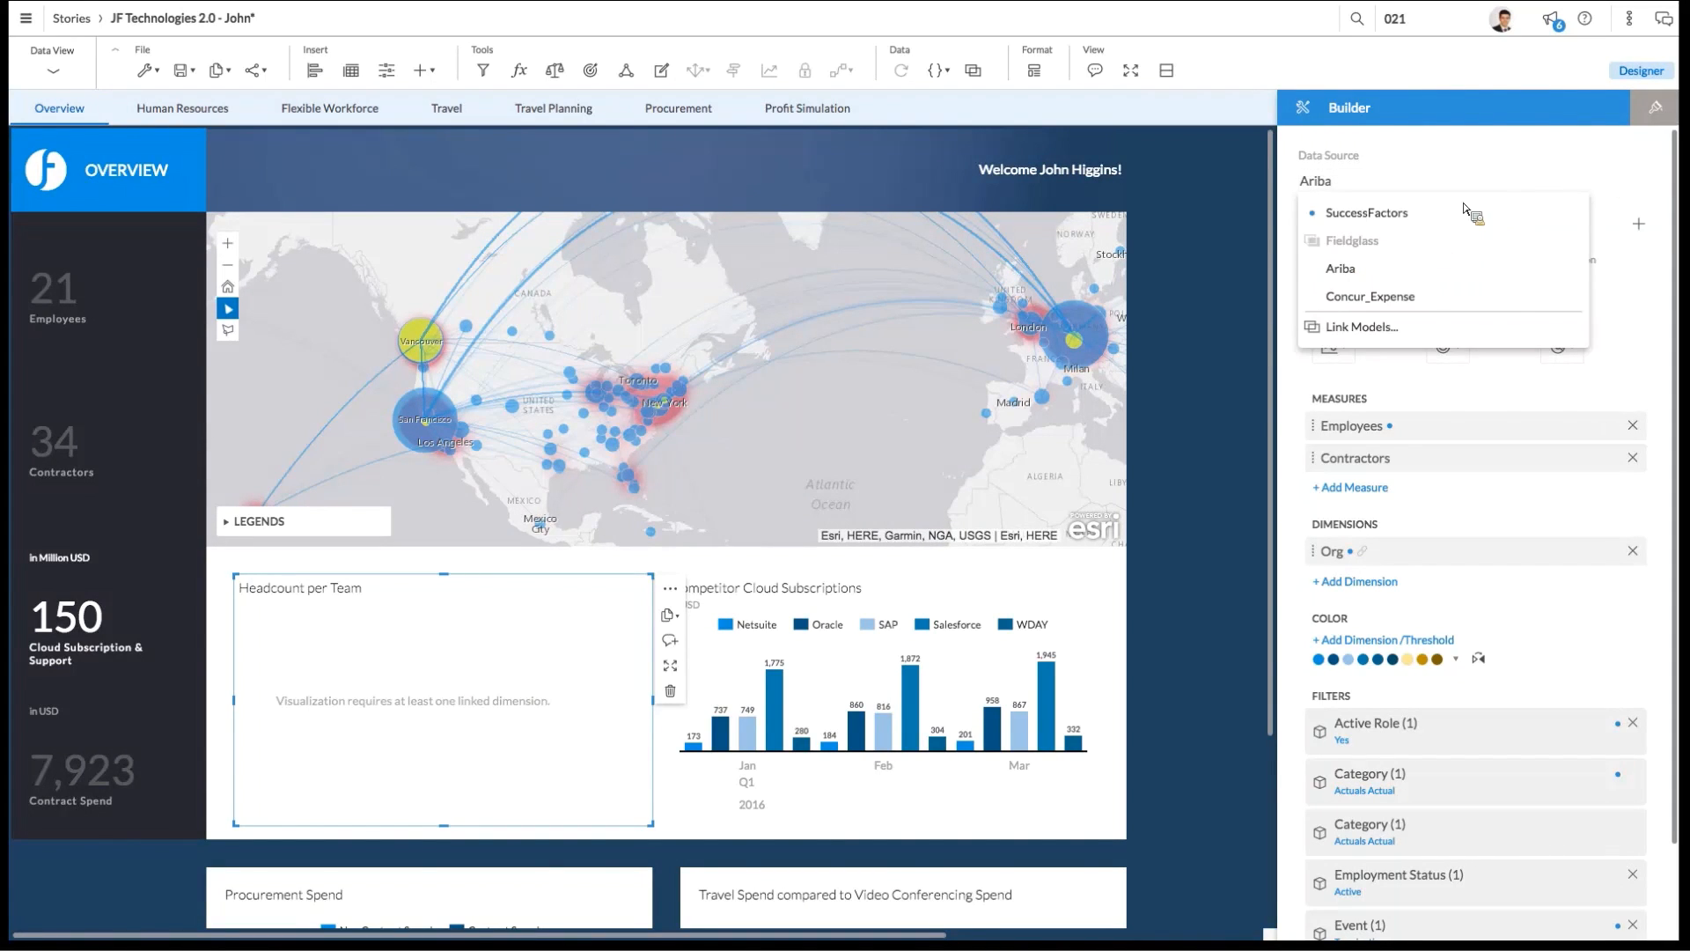
left_click(1443, 213)
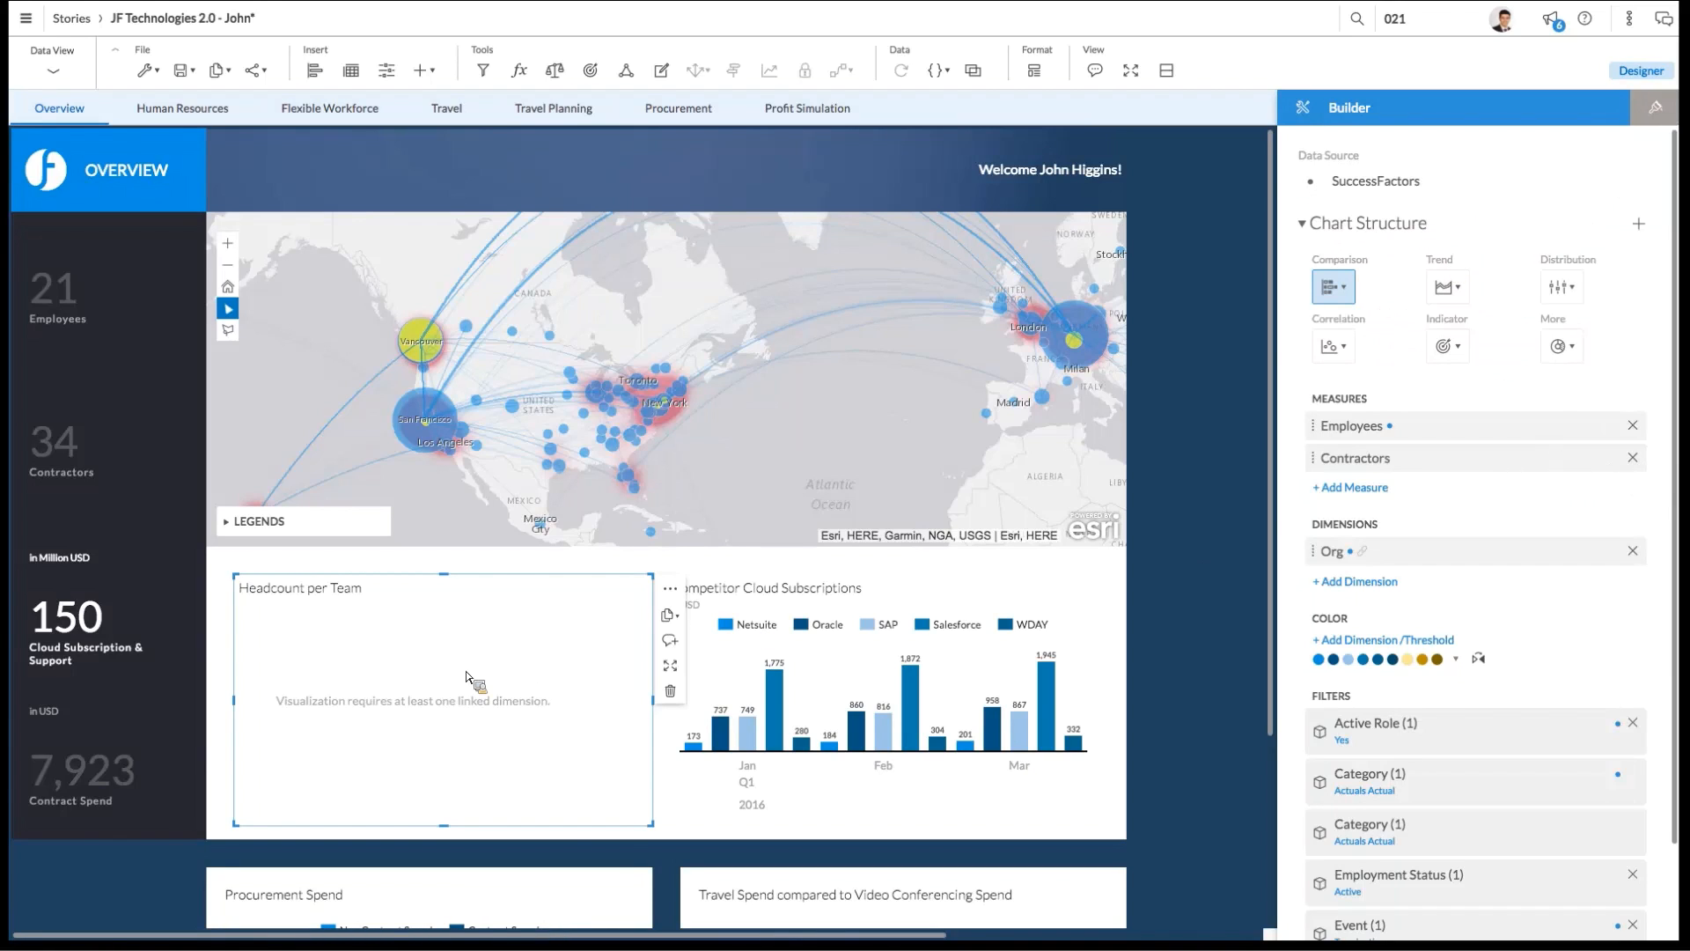
Step: Add an Org-to-Org match to the SuccessFactors and Fieldglass model link and apply it
left_click(1602, 181)
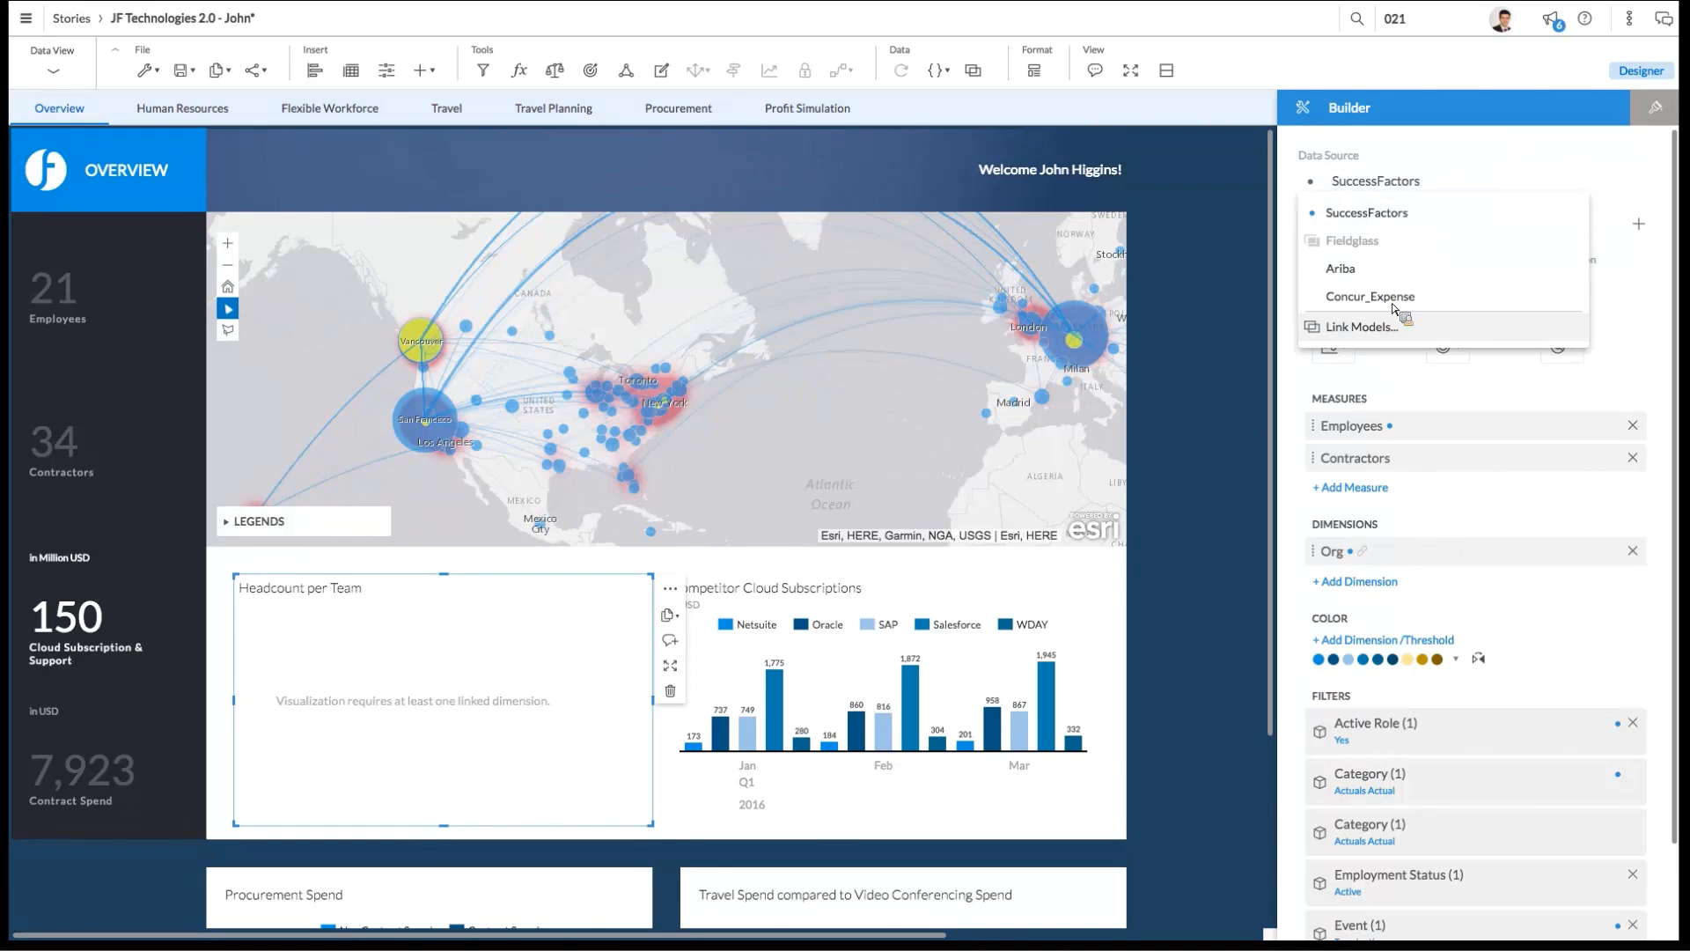
left_click(1400, 329)
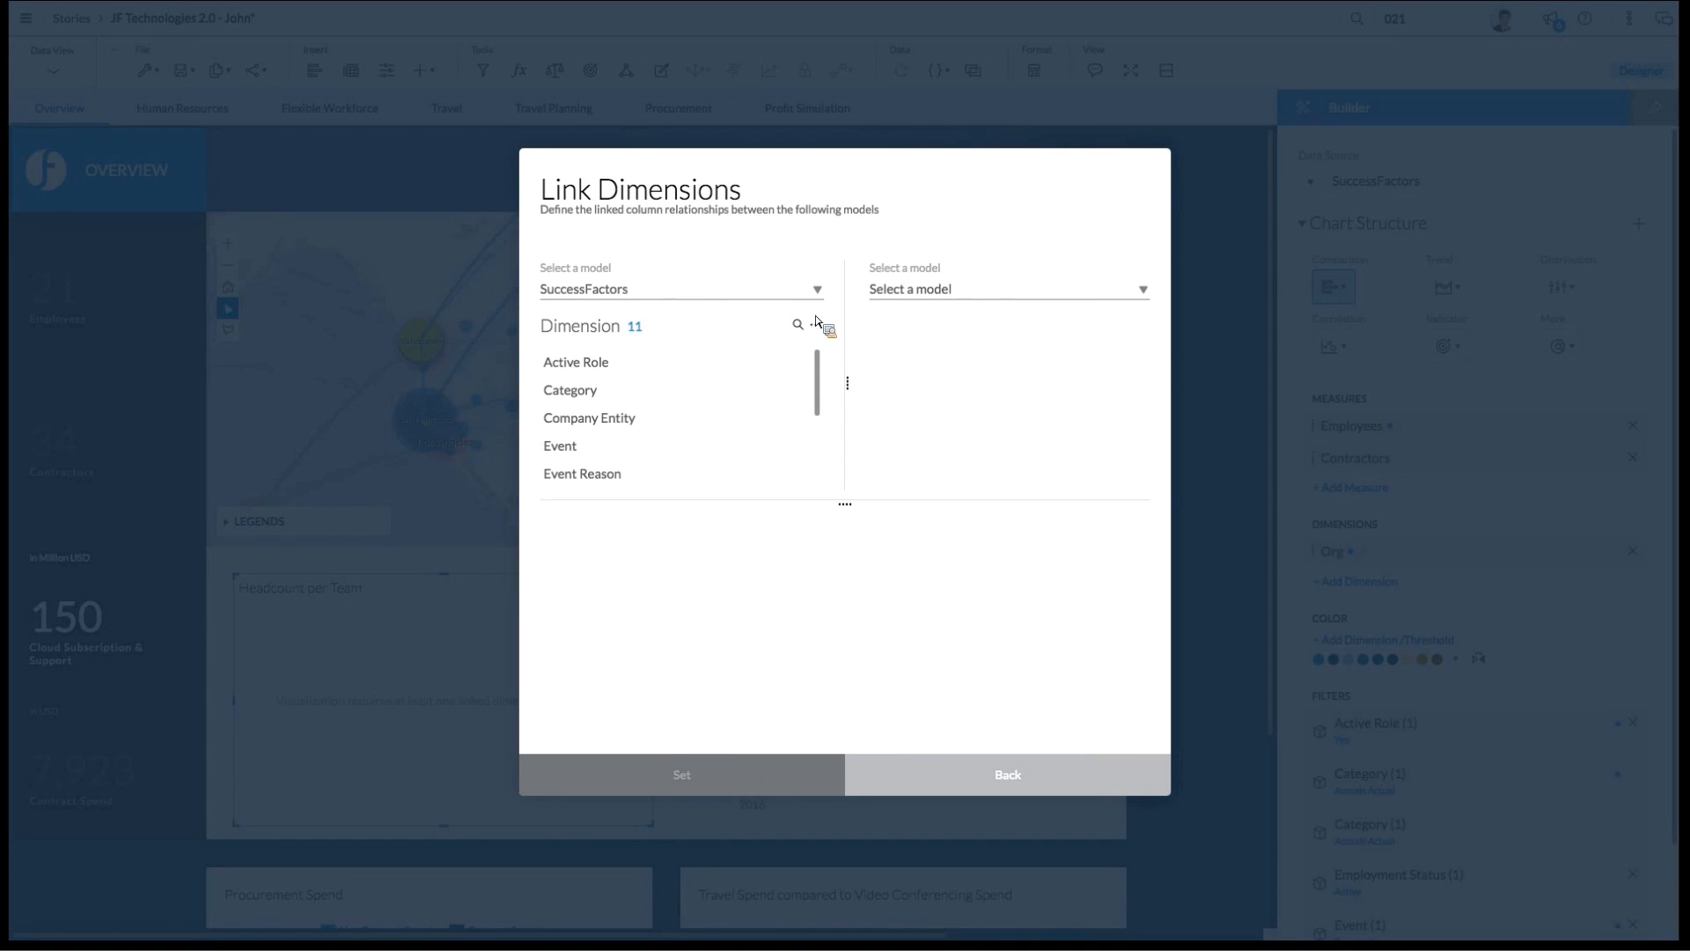
left_click(972, 290)
left_click(978, 388)
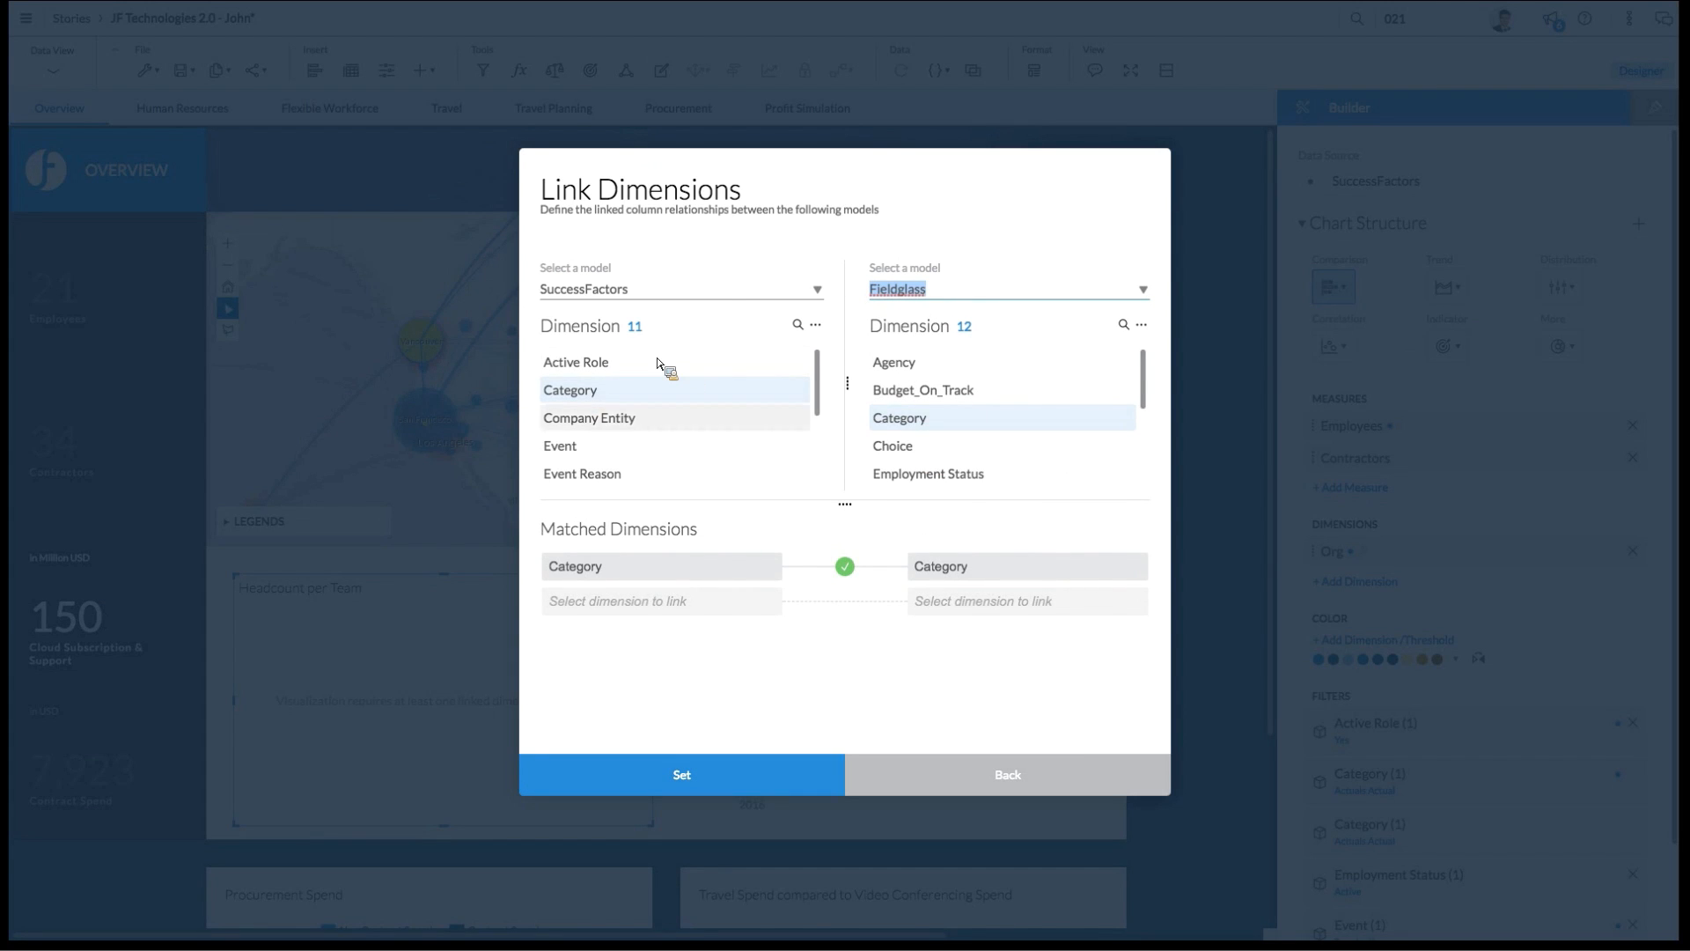
scroll(660, 392, "down", 3)
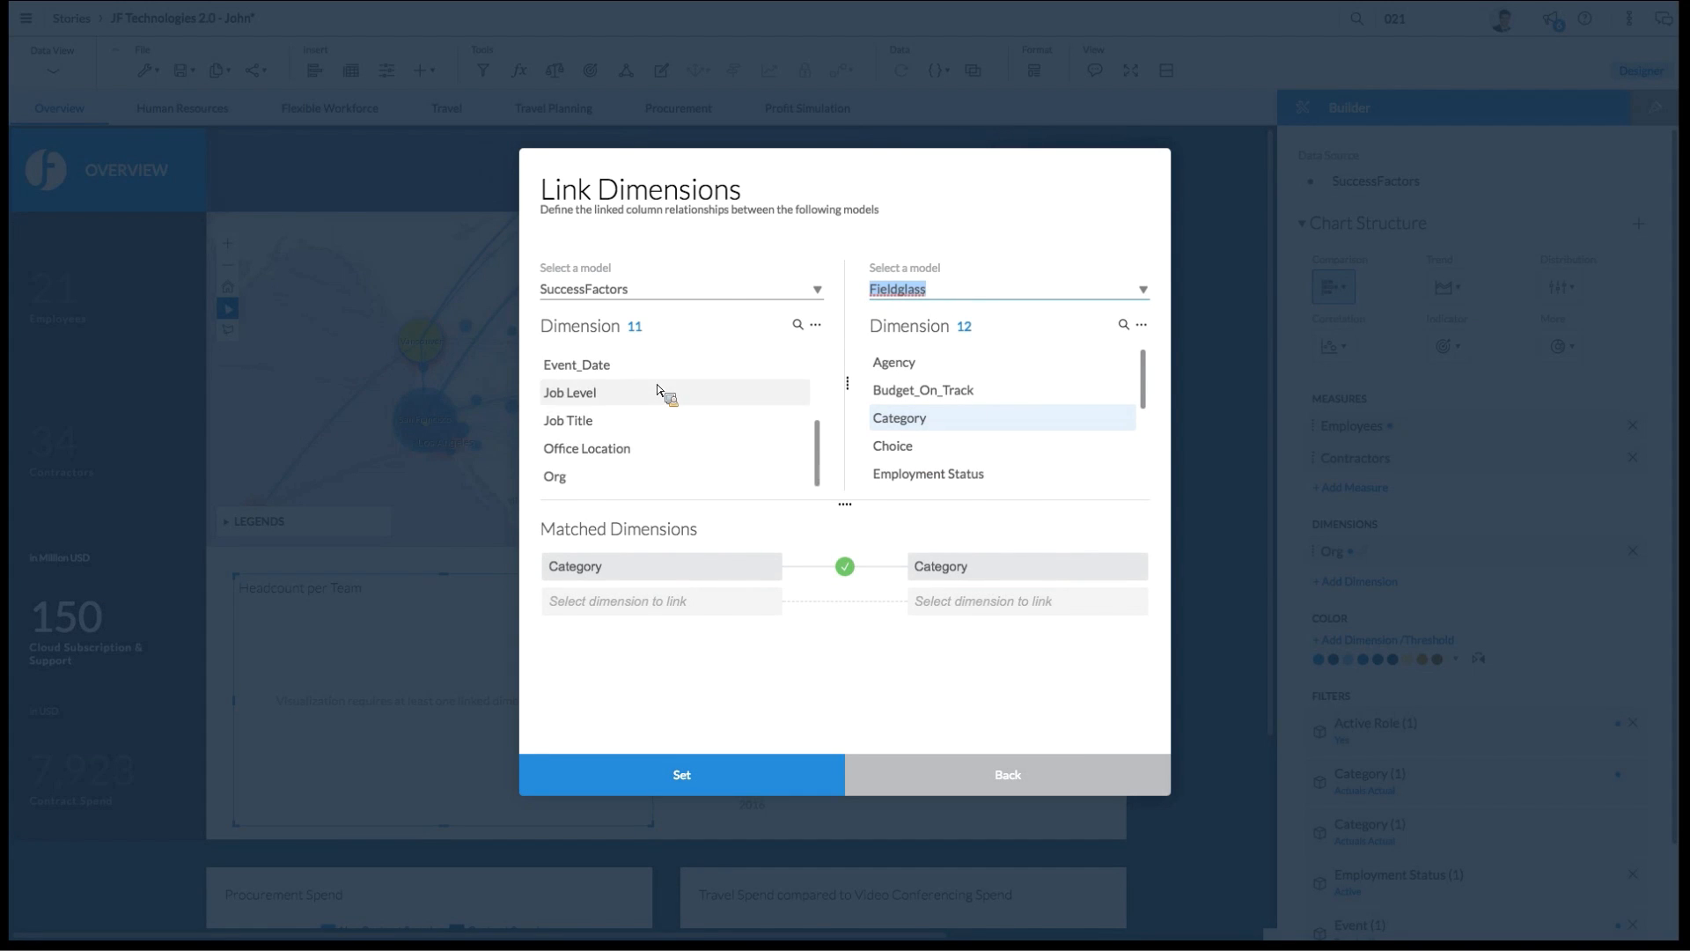
left_click(617, 479)
scroll(941, 381, "down", 5)
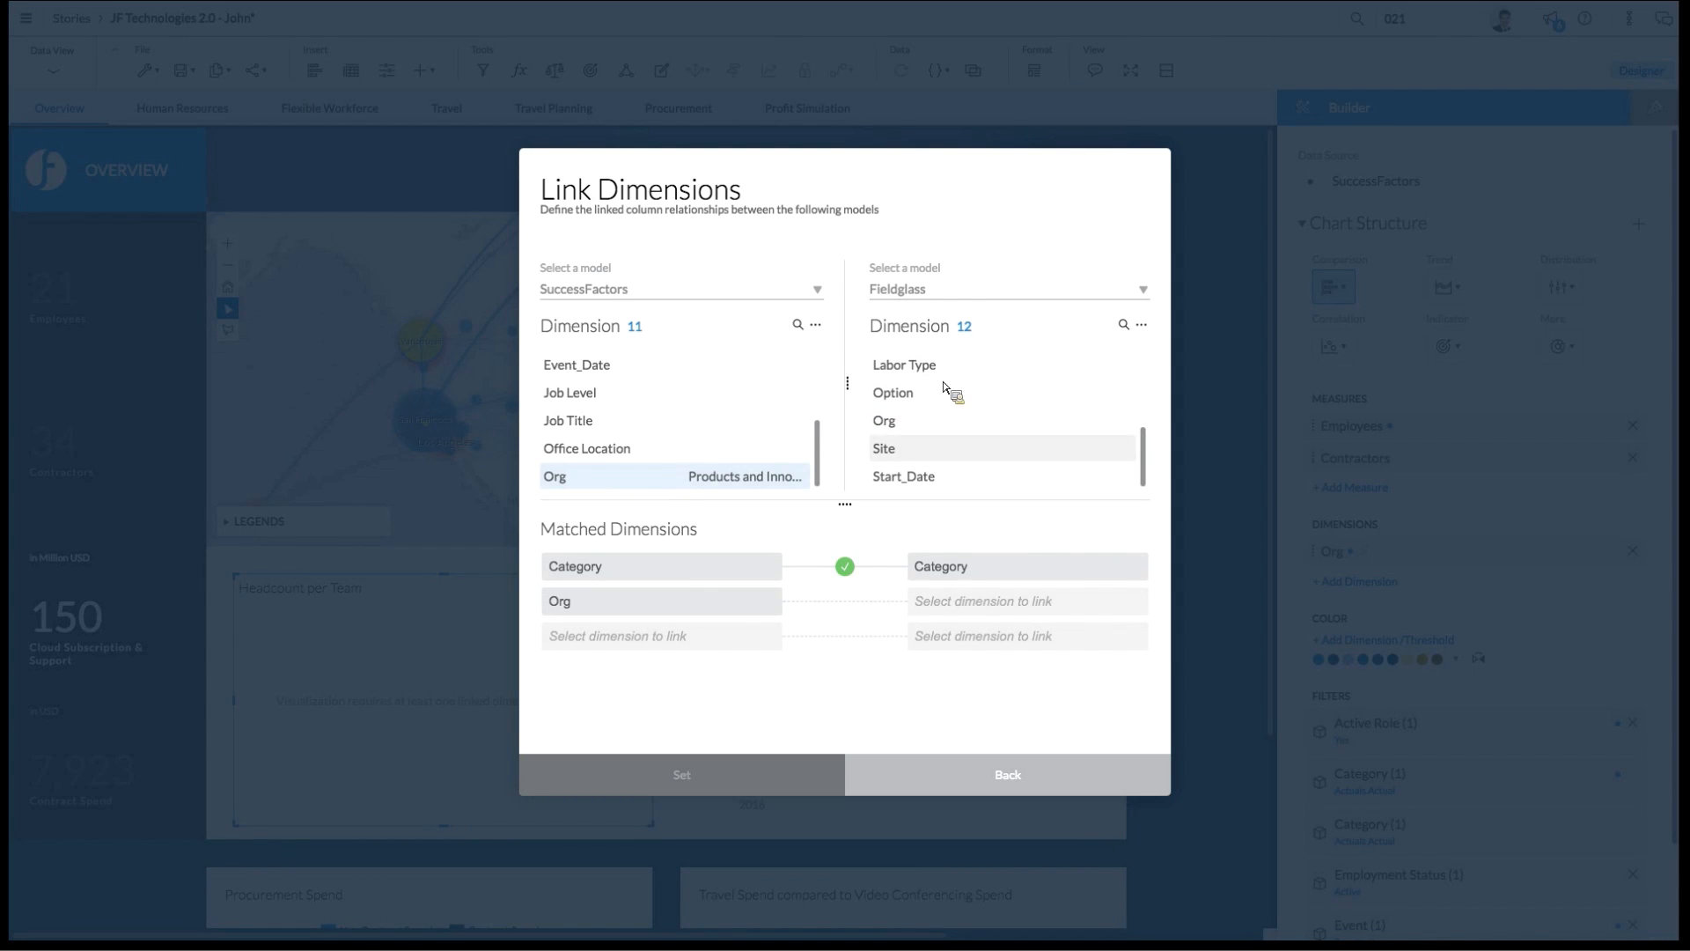
left_click(954, 421)
left_click(803, 776)
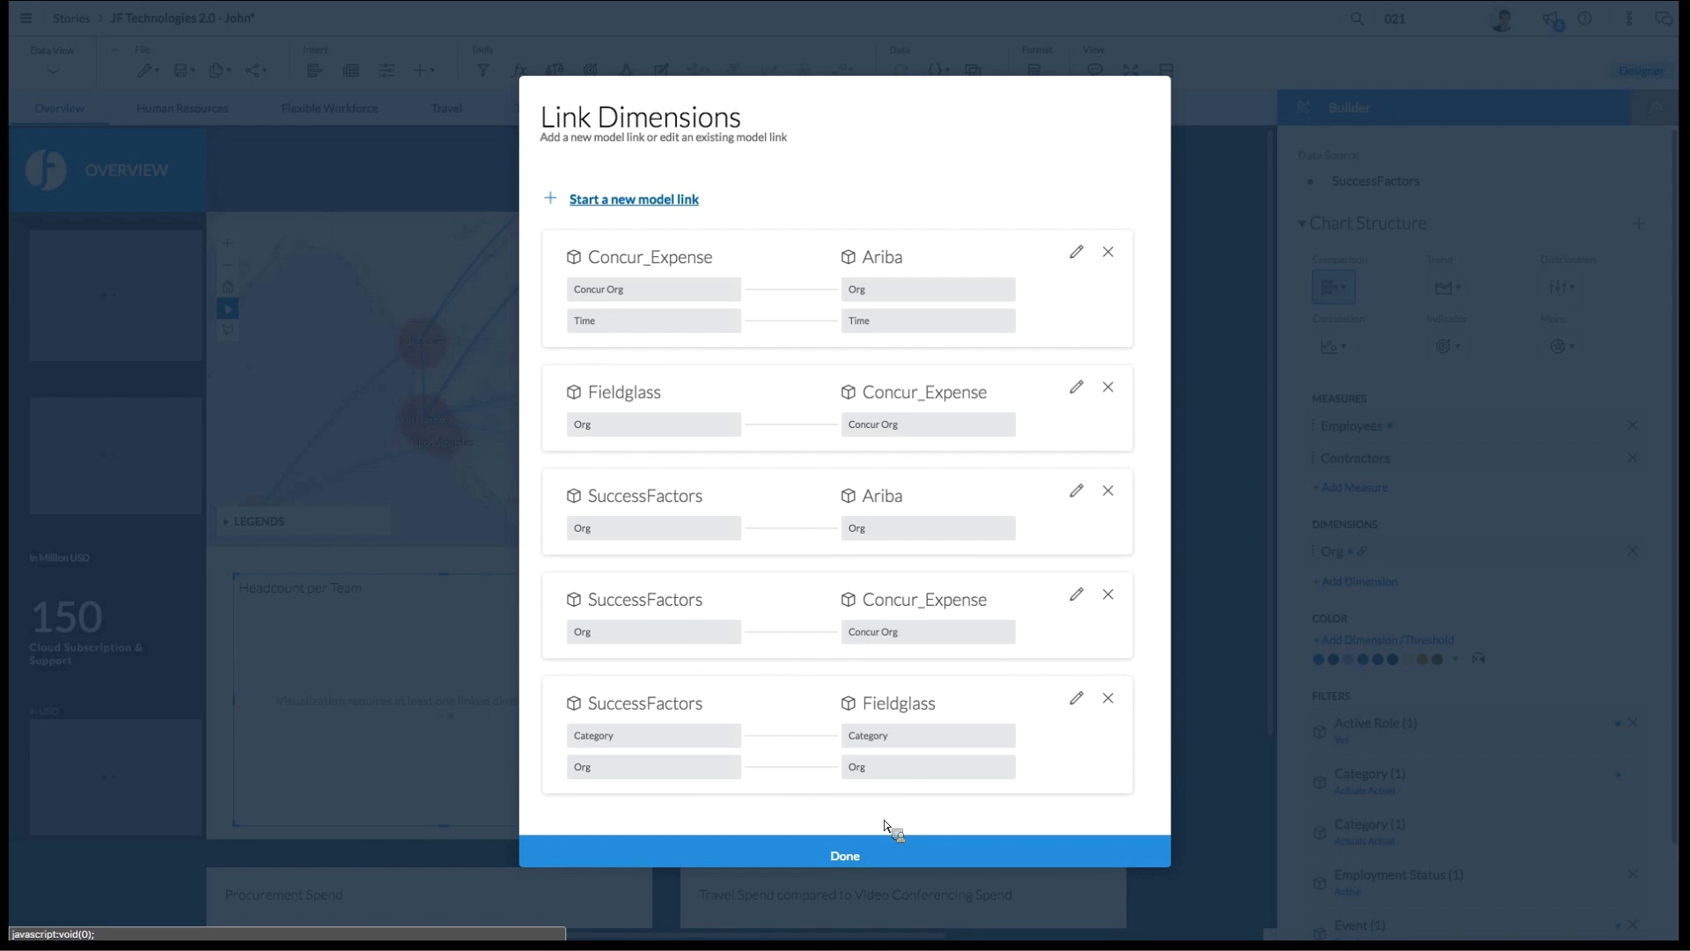
left_click(875, 852)
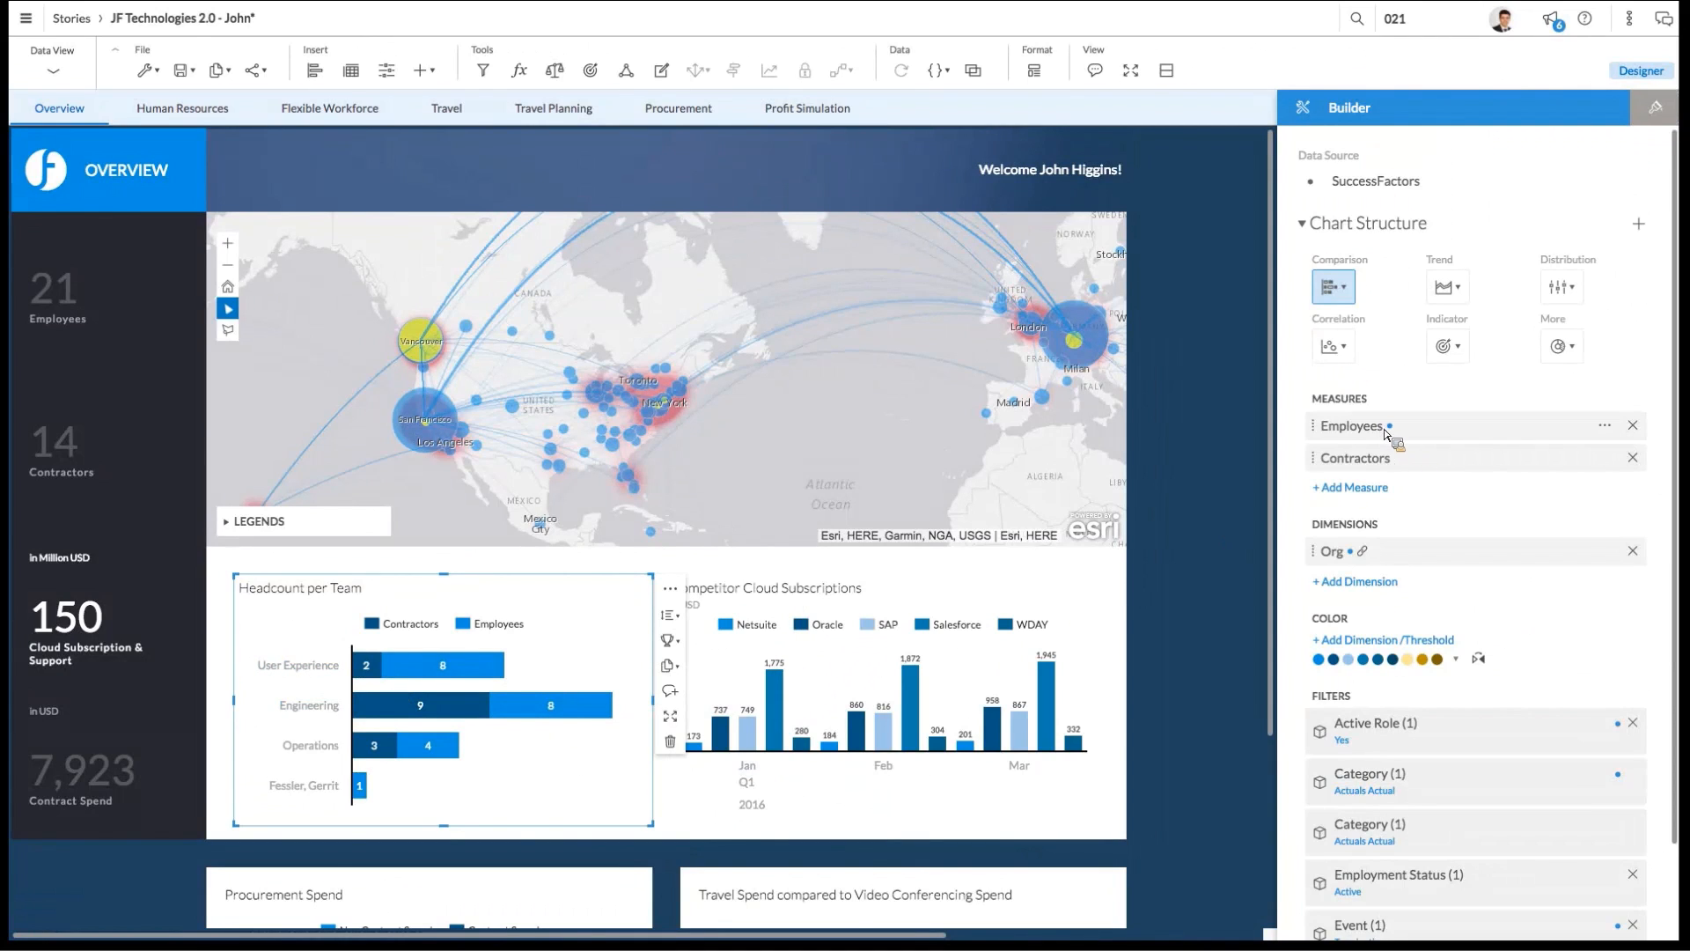
Step: Remove the Contractors measure from the Headcount per Team chart and add it again from the Fieldglass model
mouse_move(1395, 432)
left_click(1632, 457)
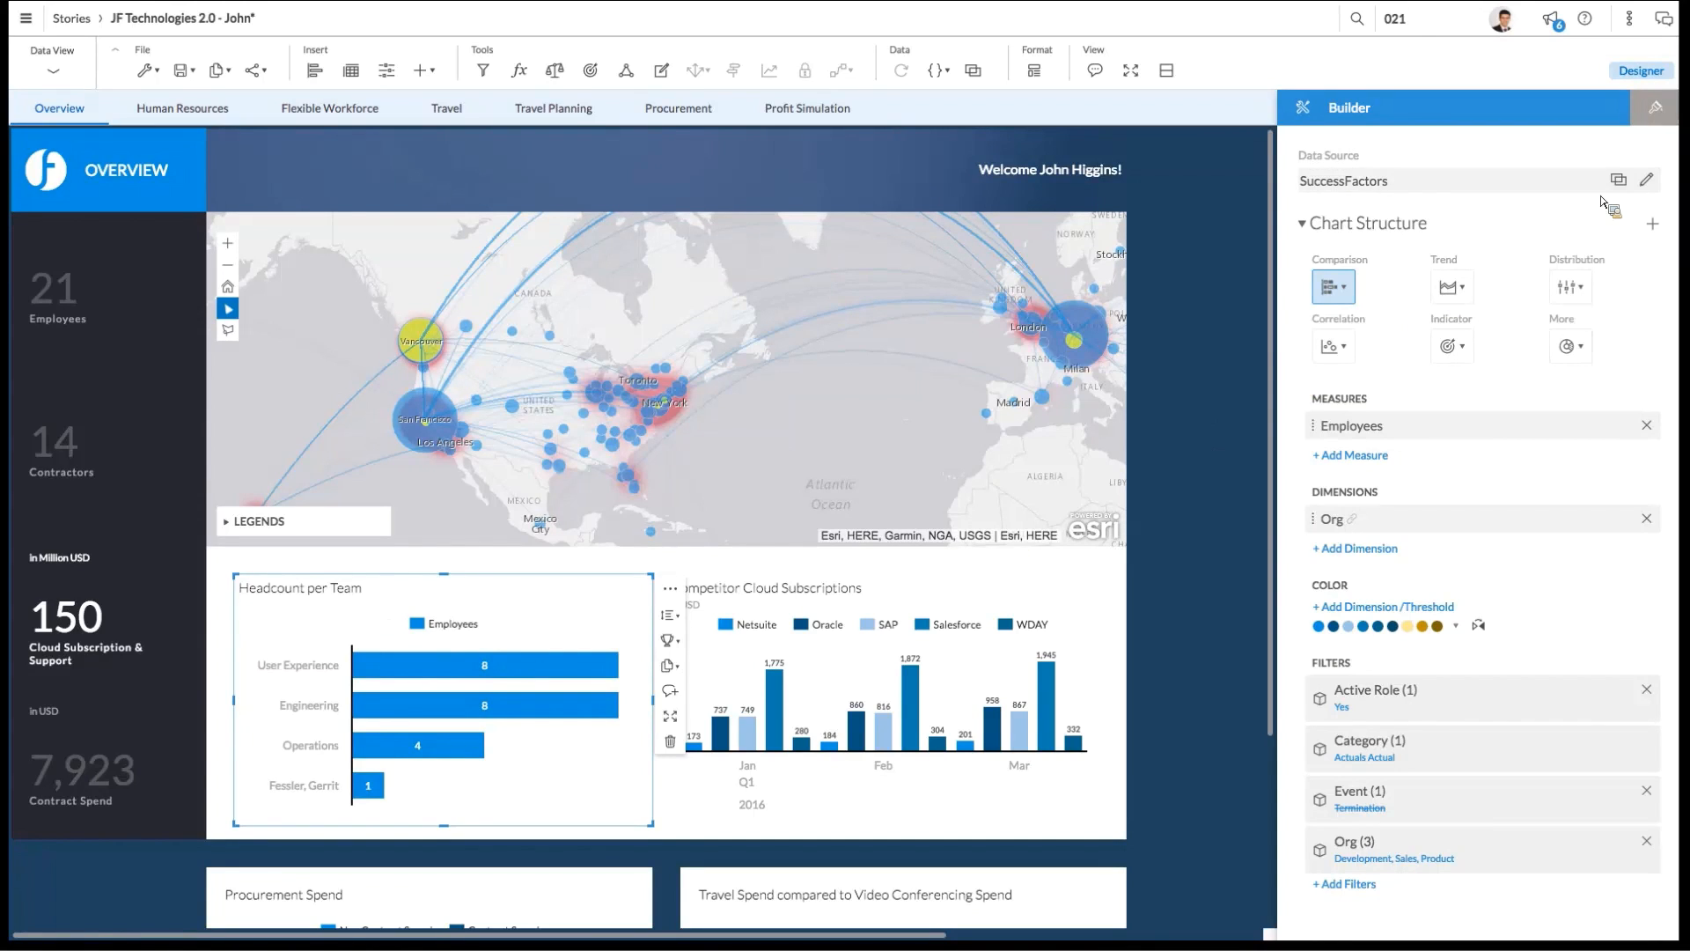
left_click(1618, 181)
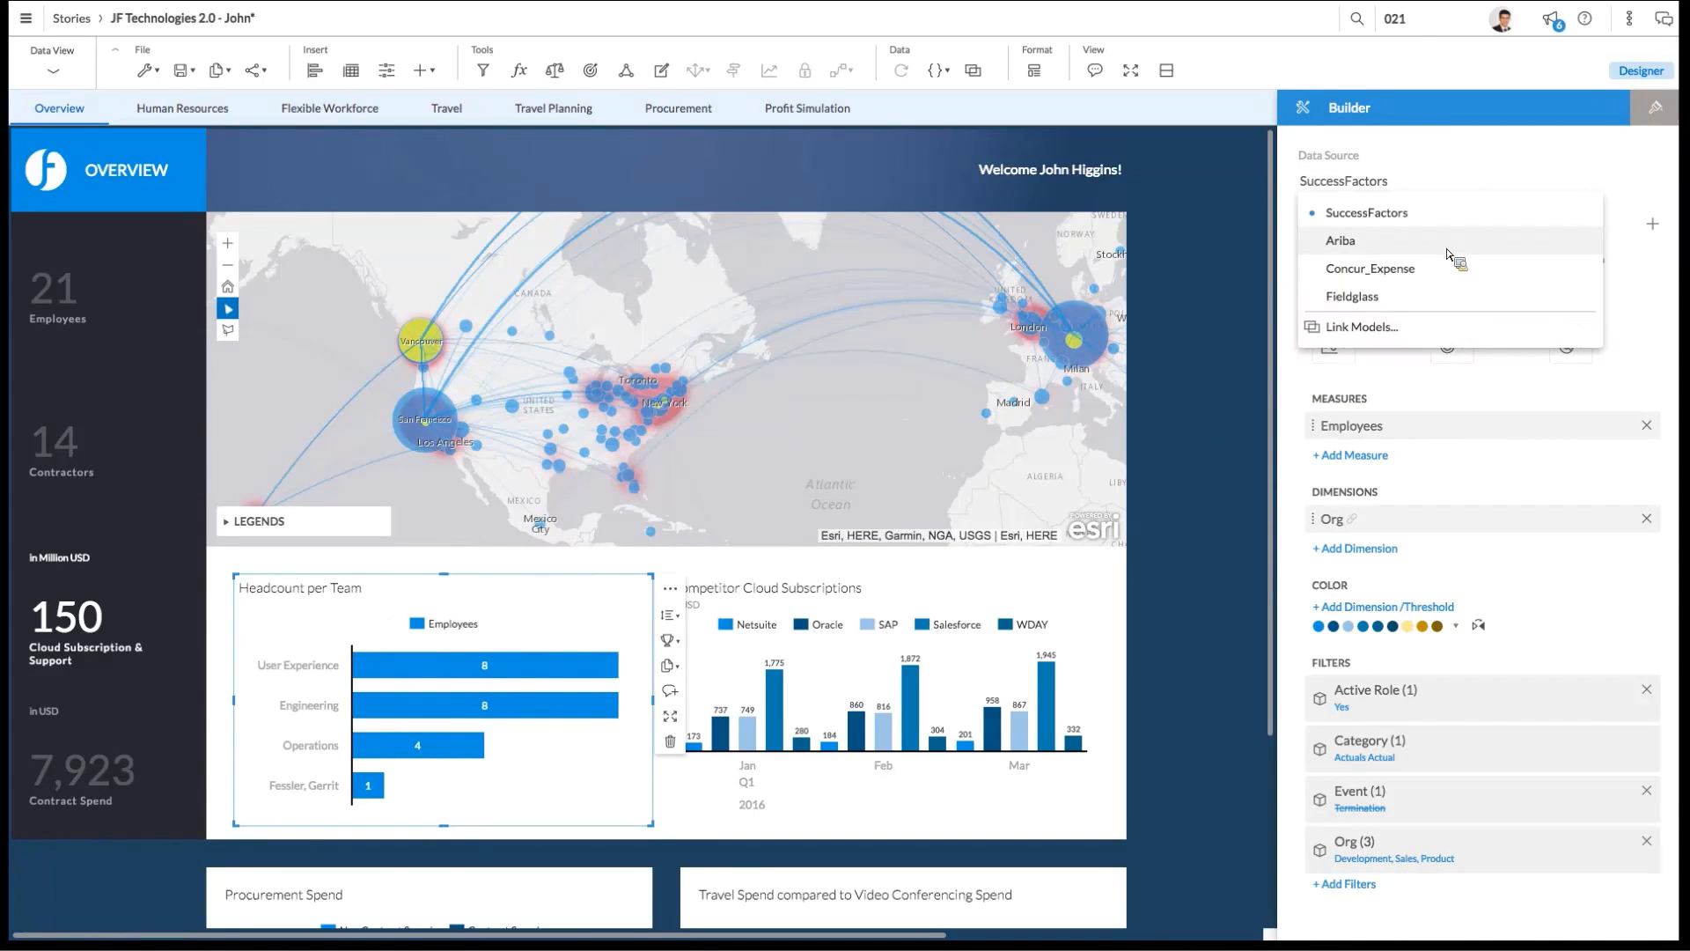
left_click(1441, 296)
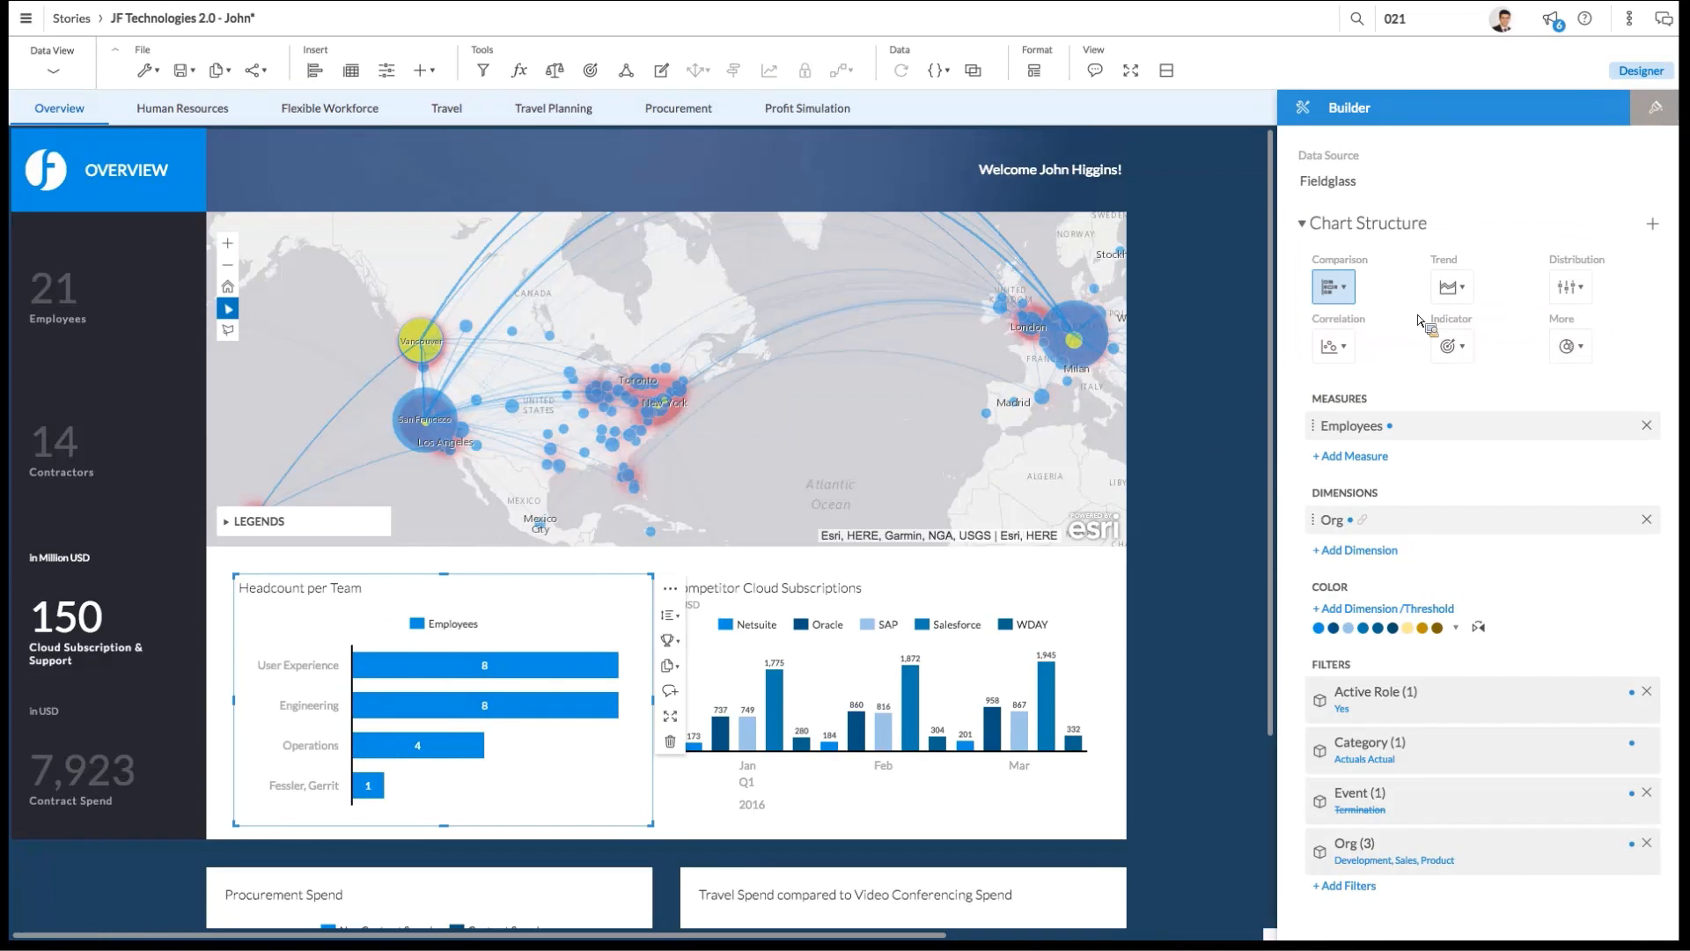
left_click(1382, 454)
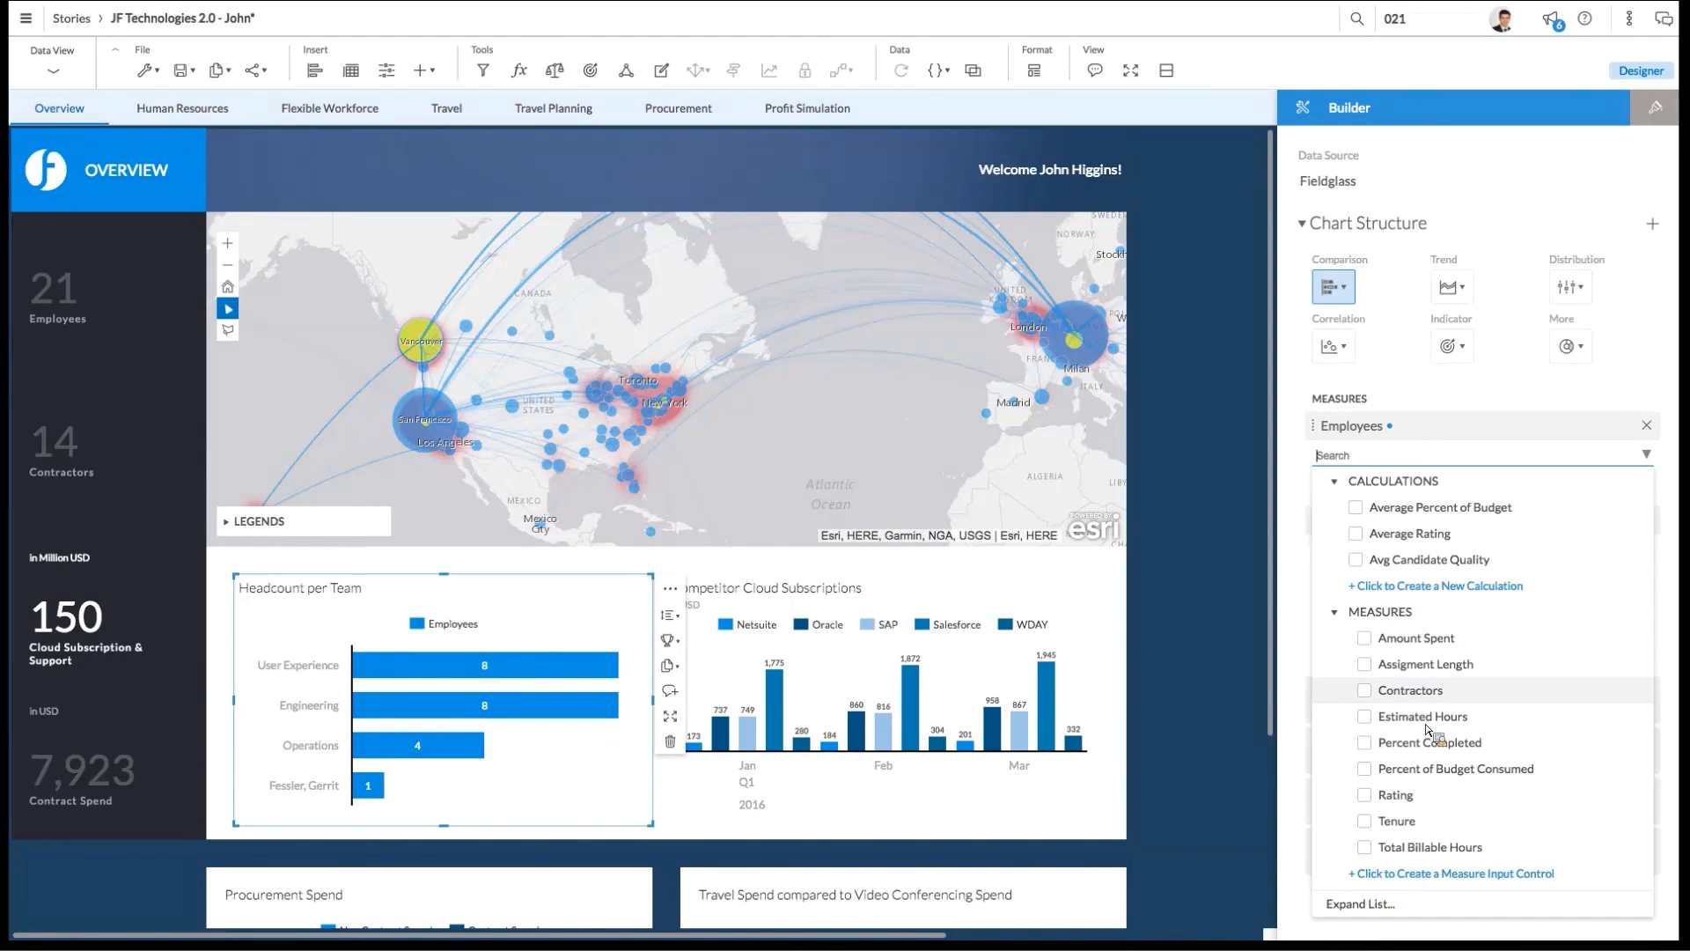
left_click(1365, 690)
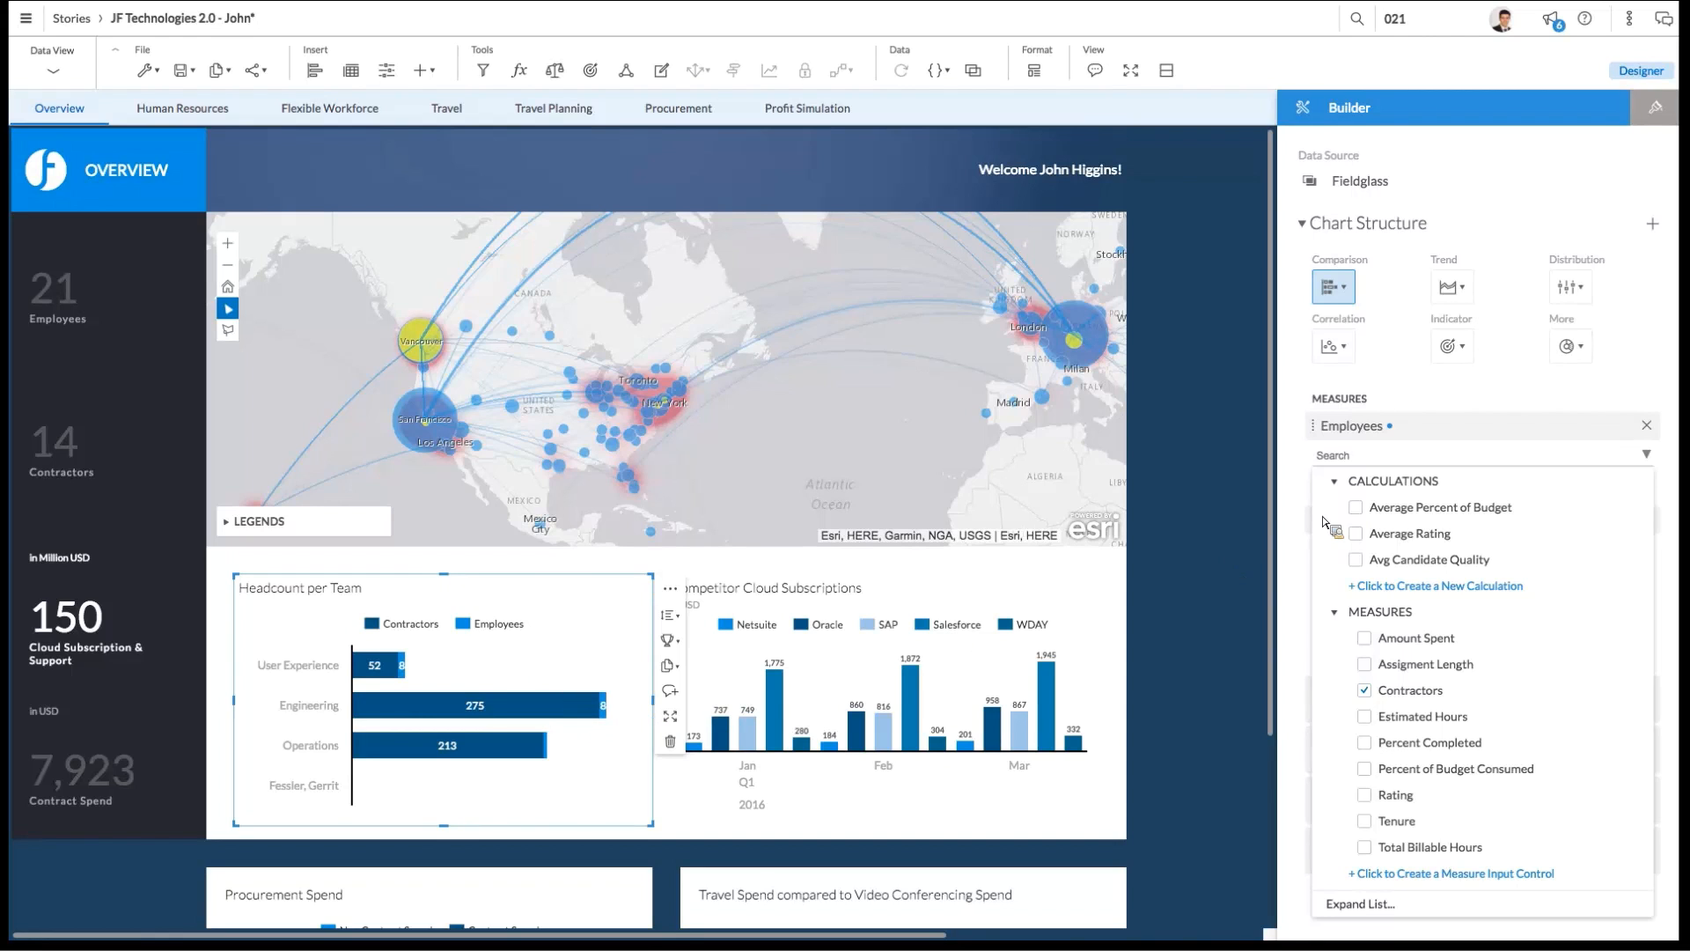
left_click(1235, 514)
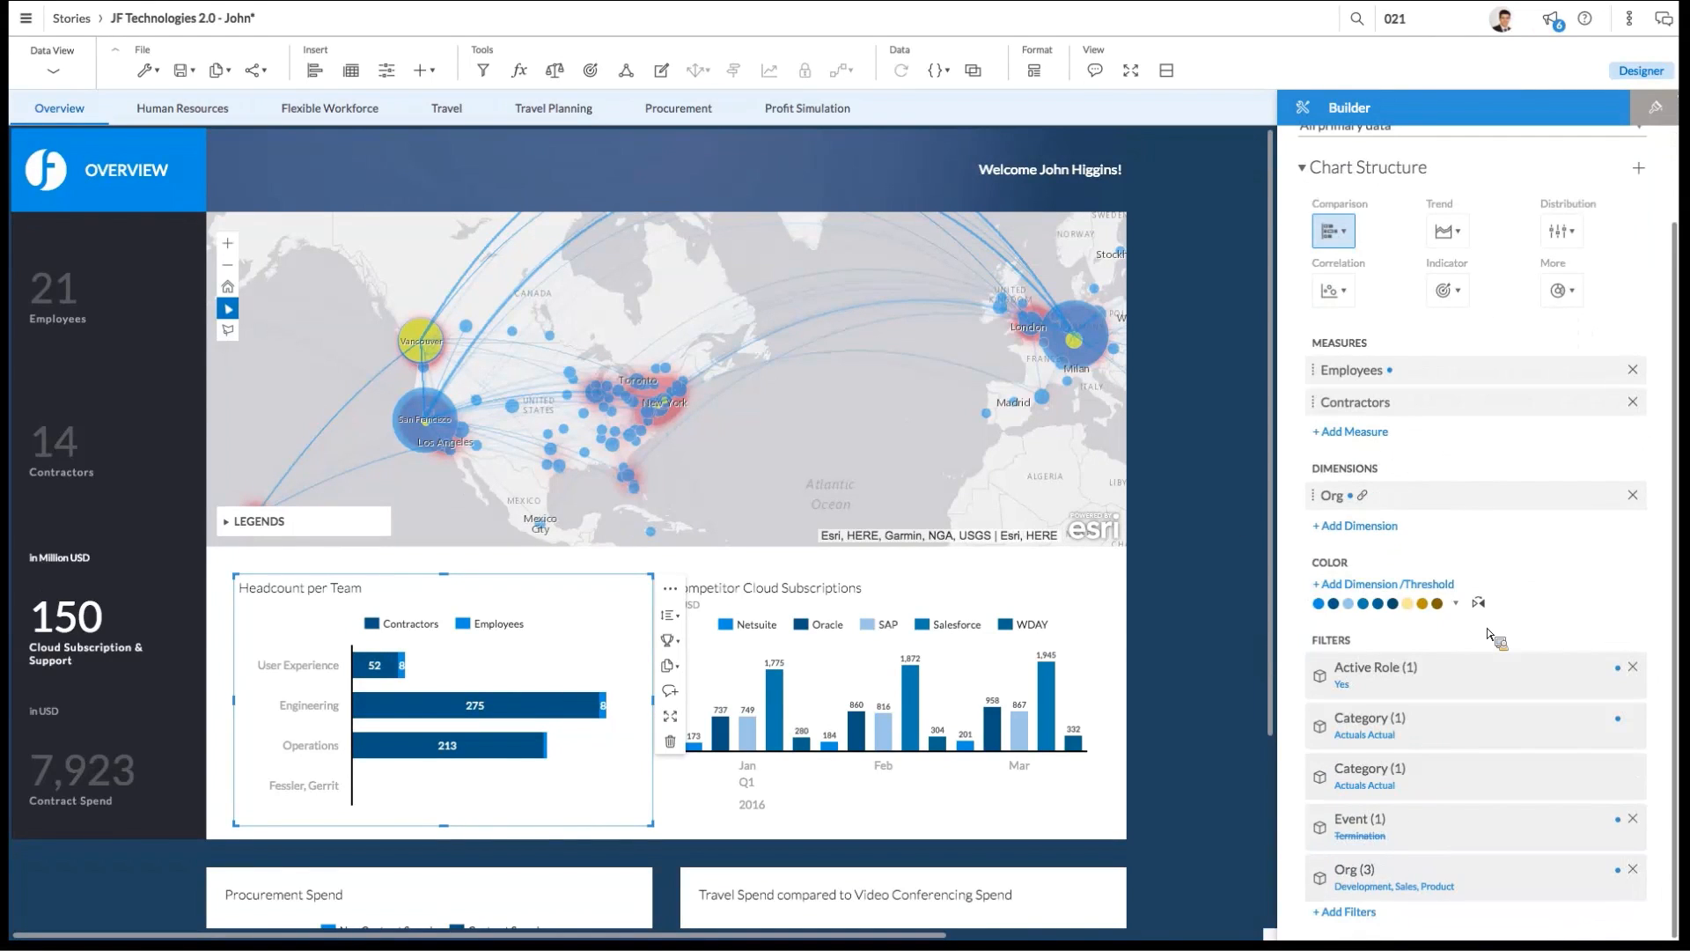
Step: Add an Employment Status filter limited to Active members to the Headcount per Team chart
left_click(1355, 910)
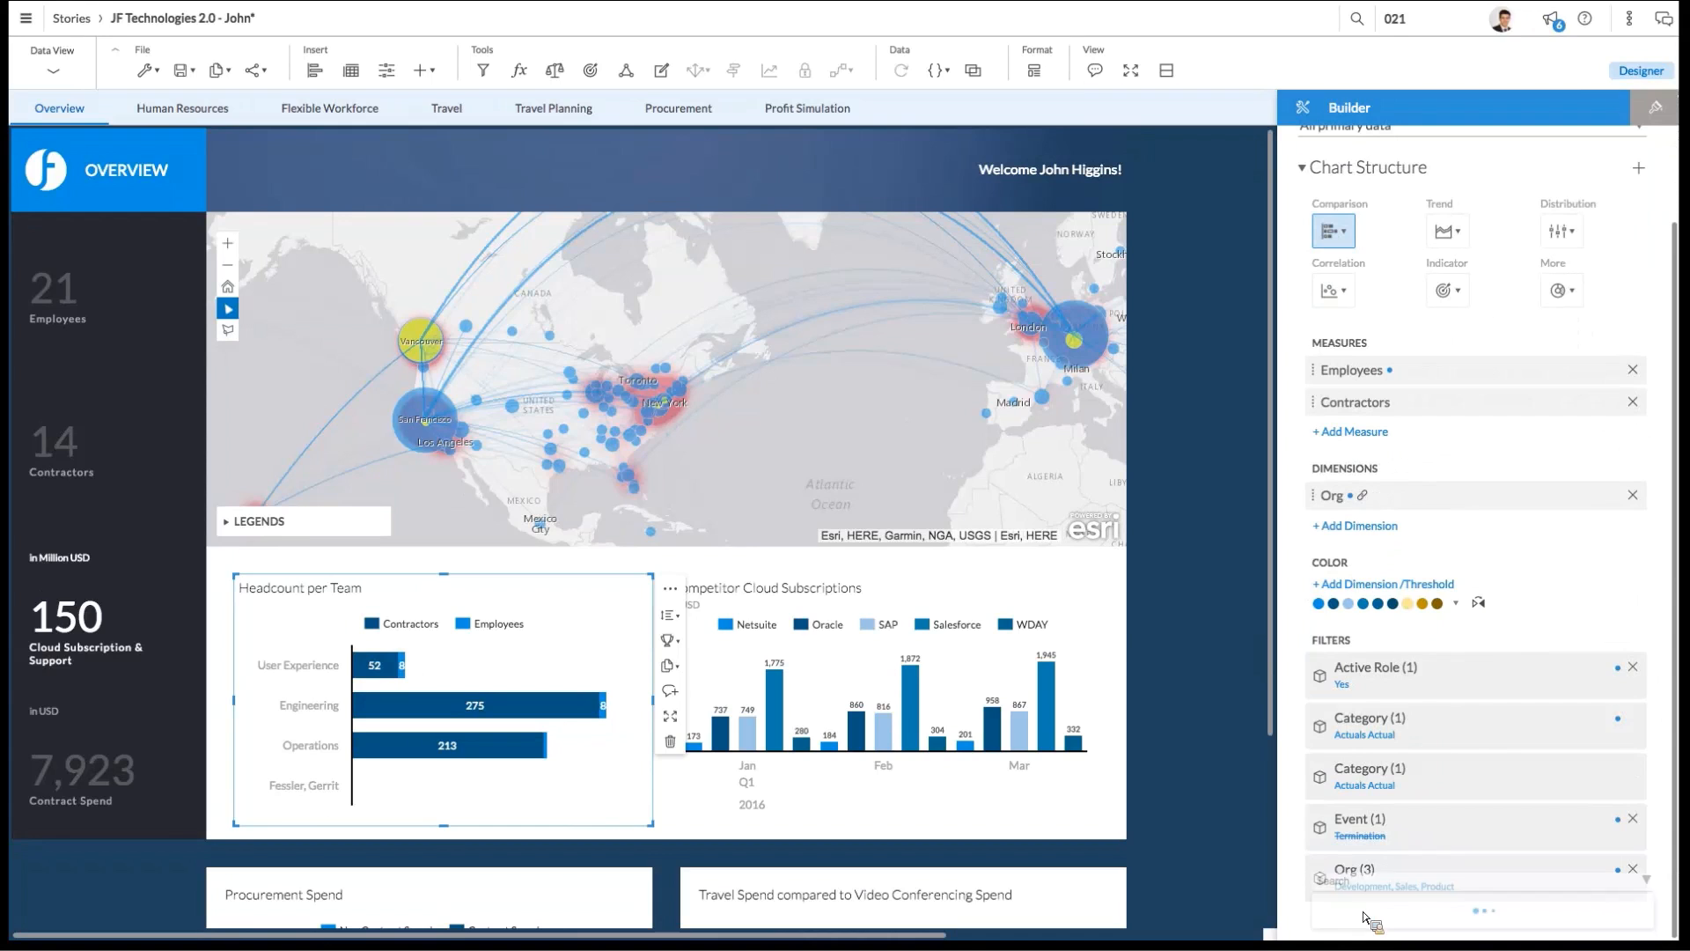
left_click(1426, 746)
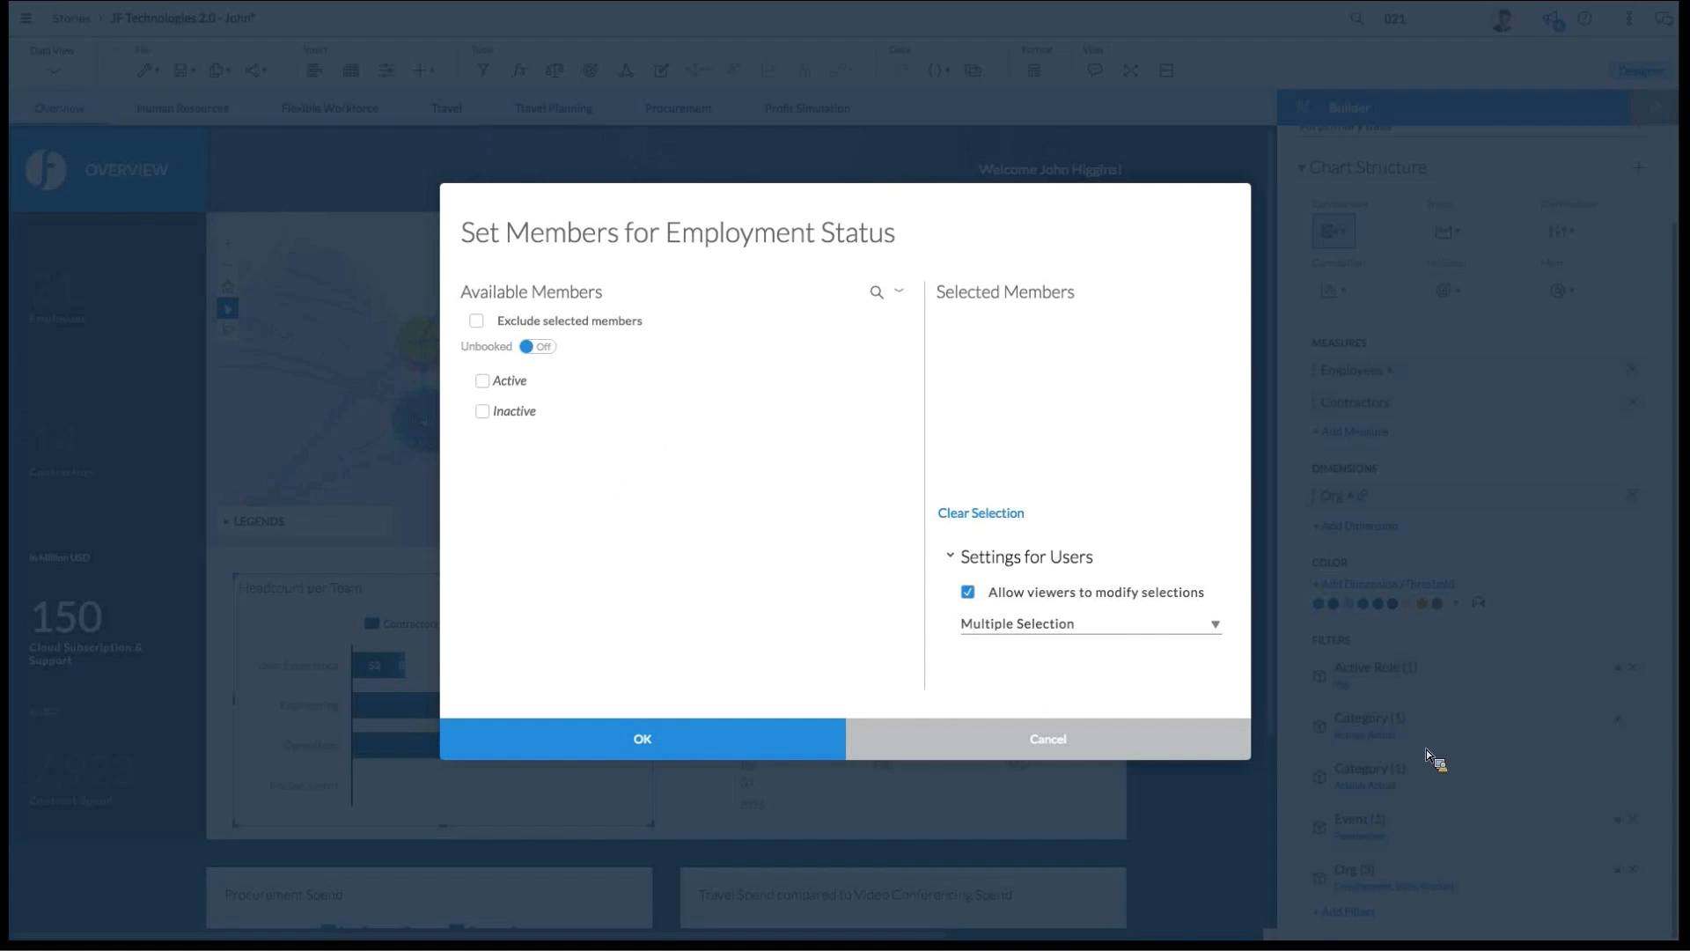
left_click(484, 381)
left_click(739, 743)
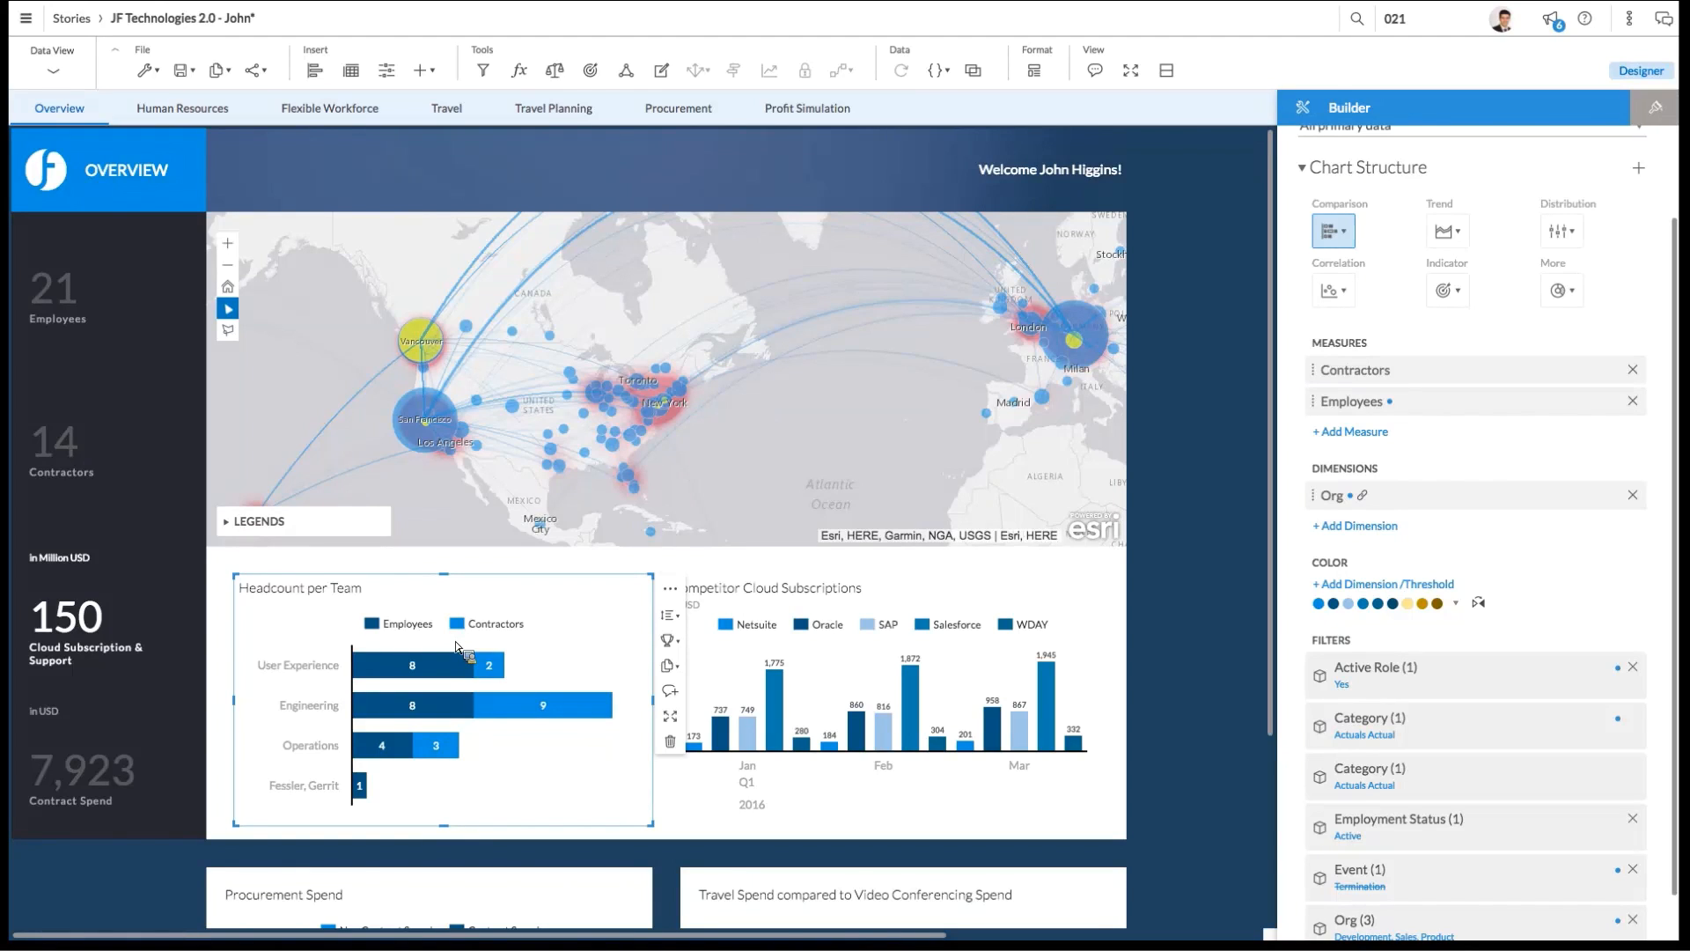
mouse_move(394, 683)
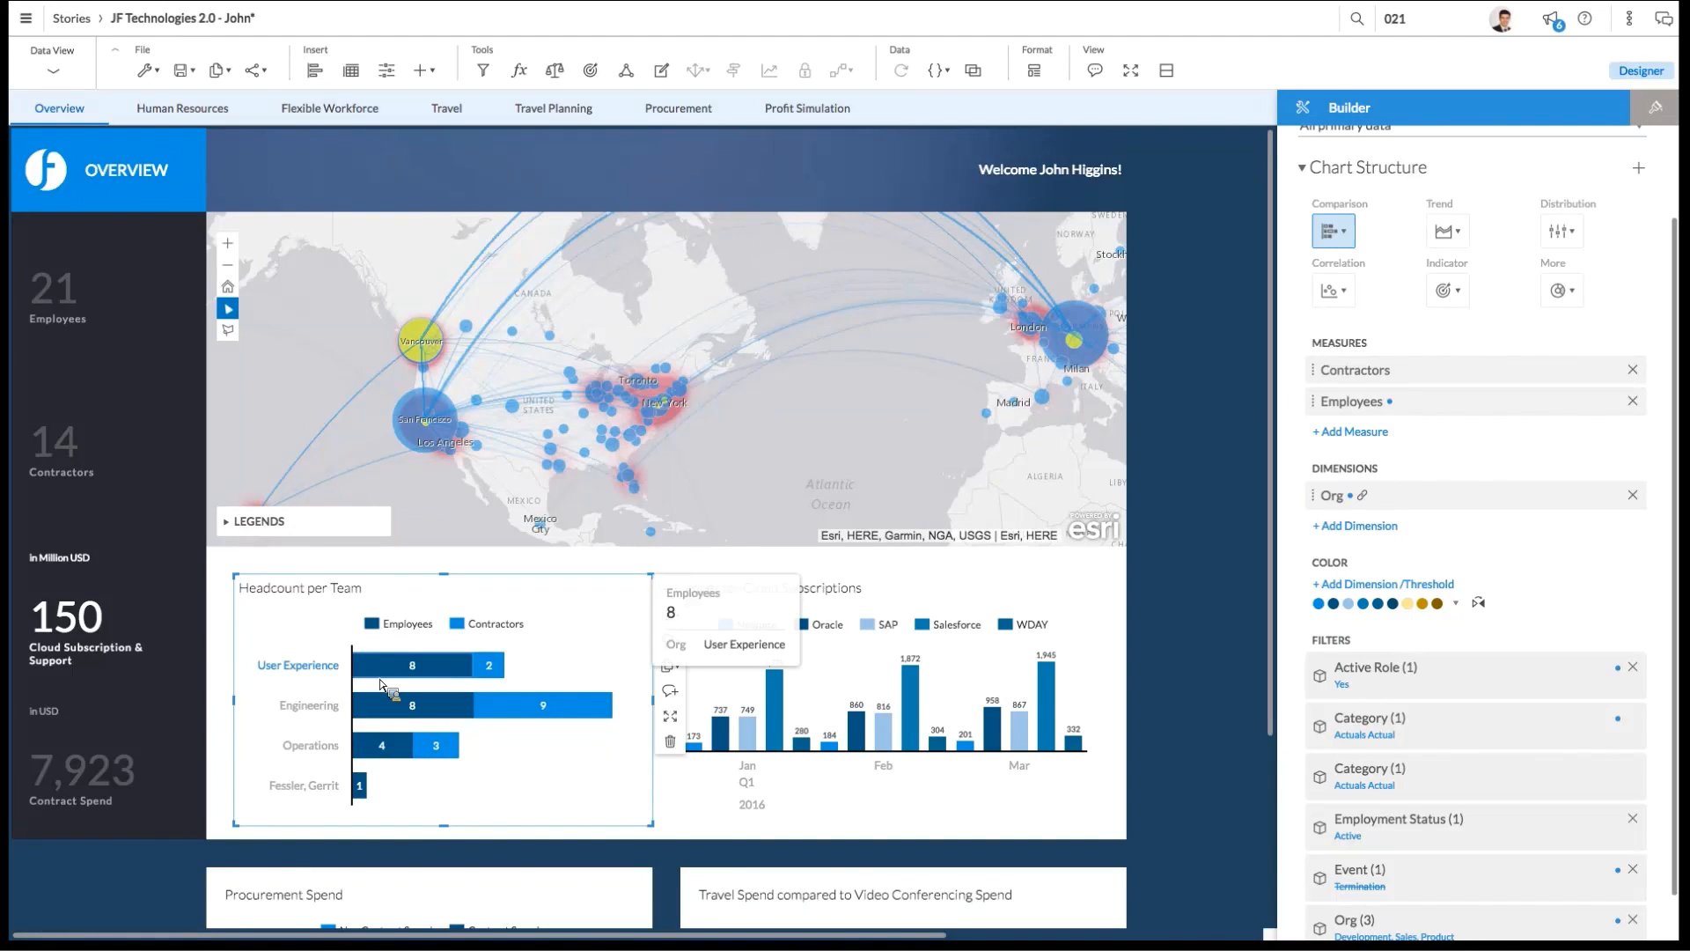
mouse_move(503, 672)
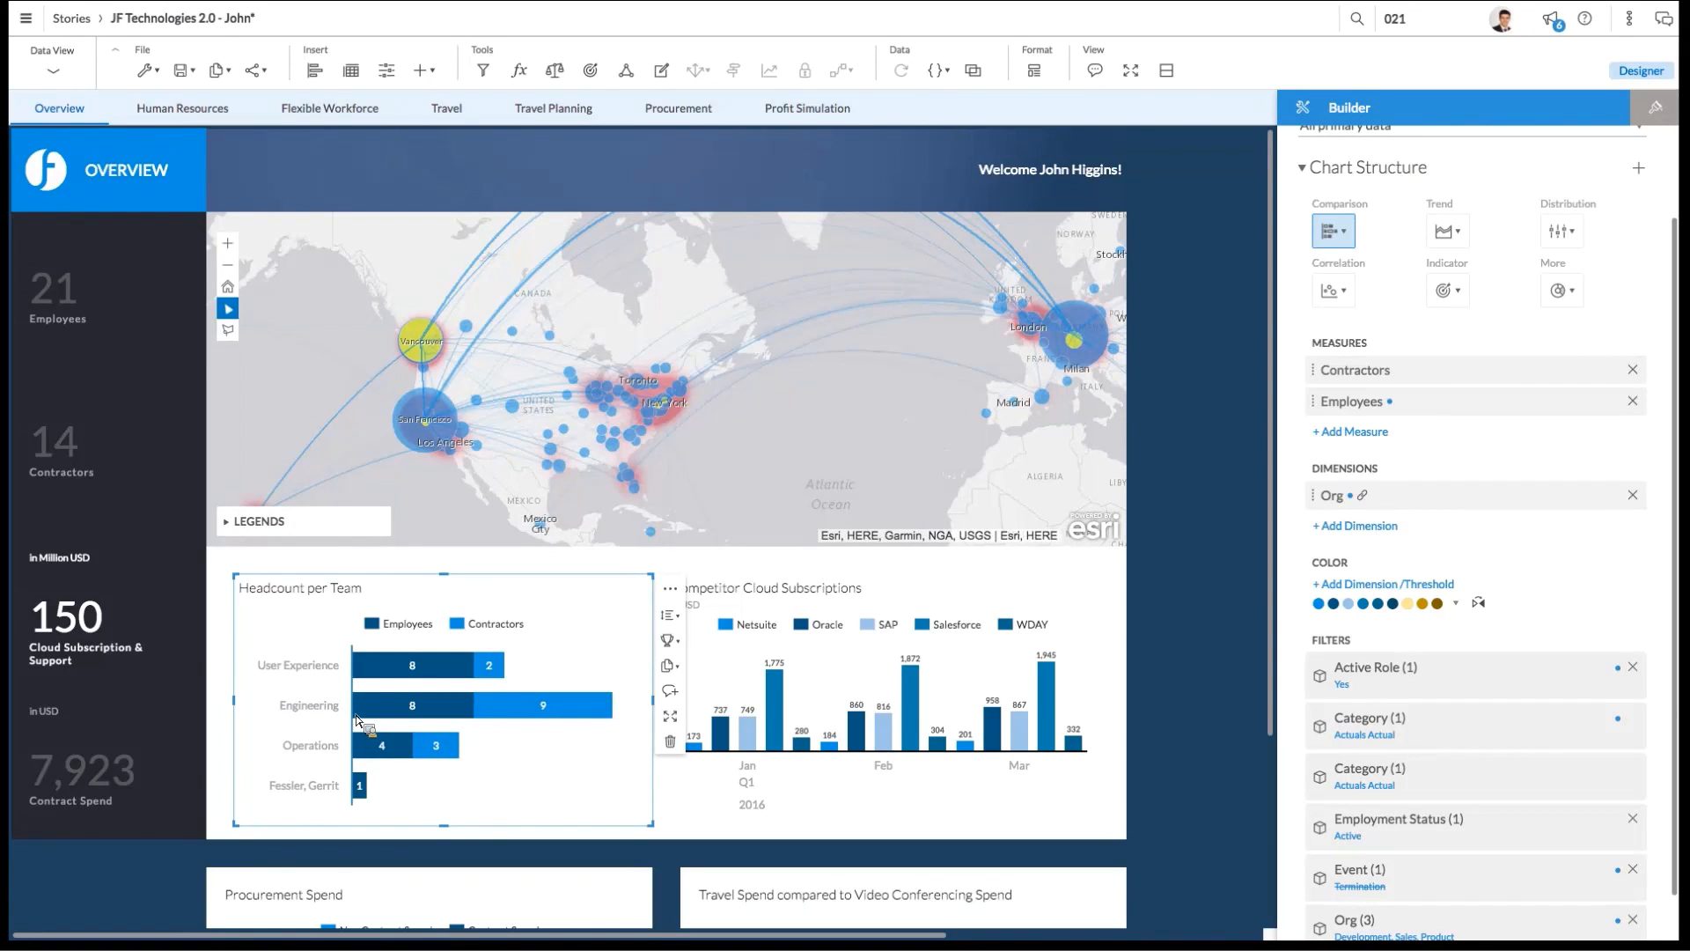
mouse_move(361, 720)
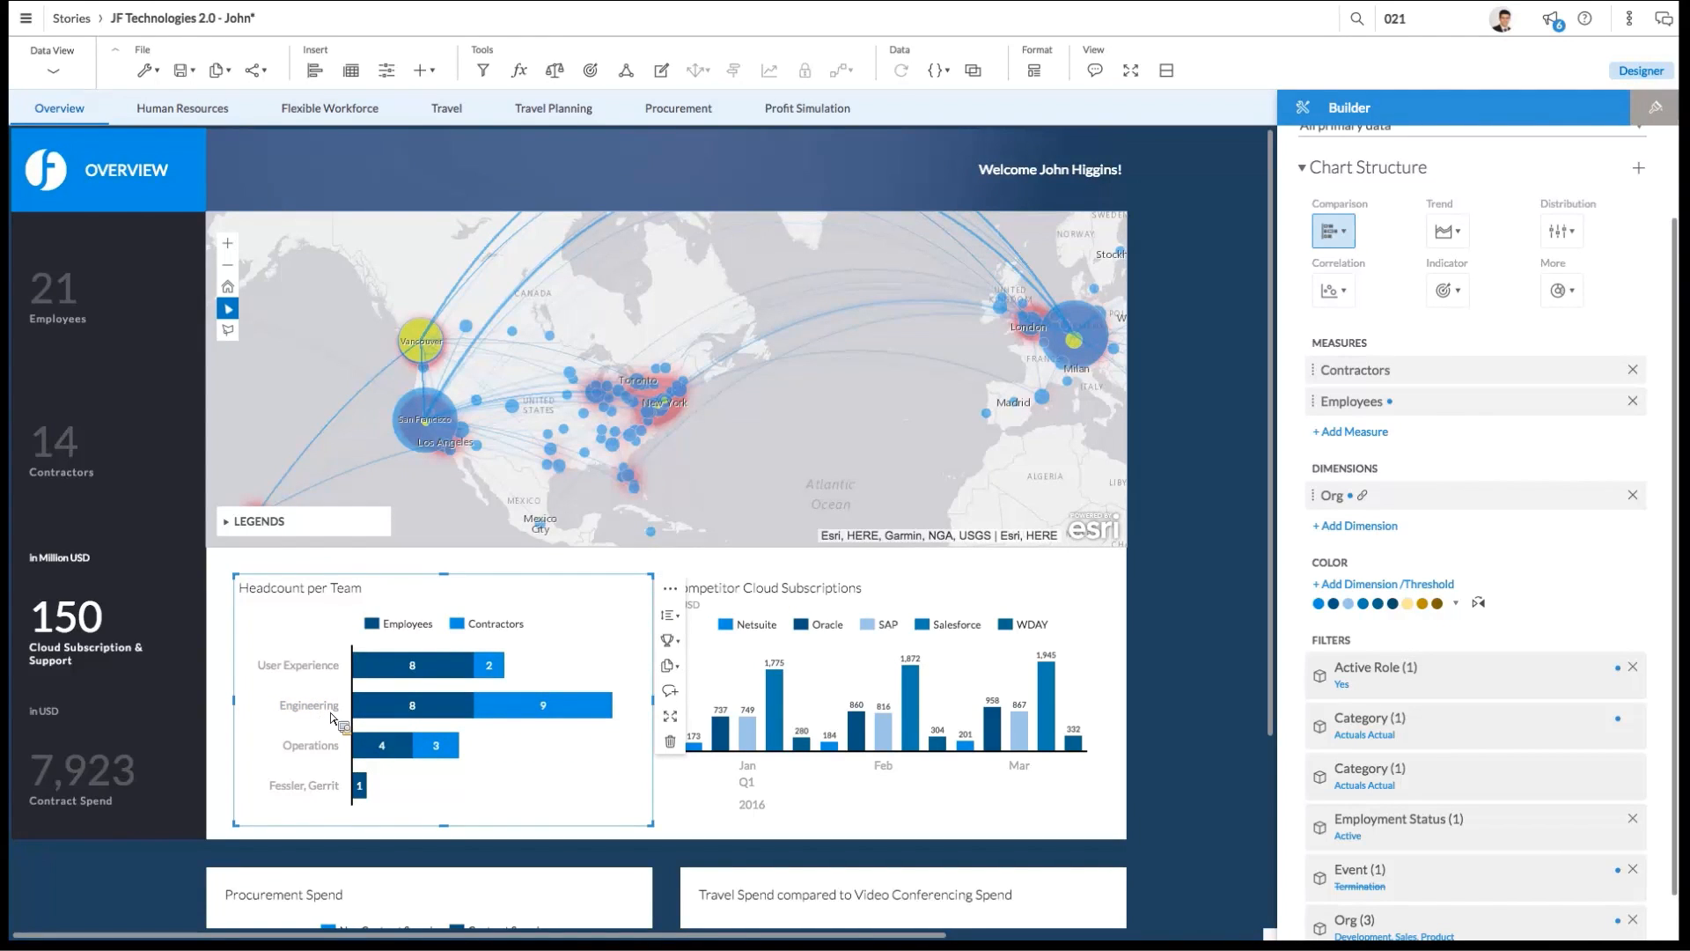
Step: Hide the SF Employees, Destinations, Carbon Footprint and Layer 4 content layers of the Overview map
left_click(1210, 486)
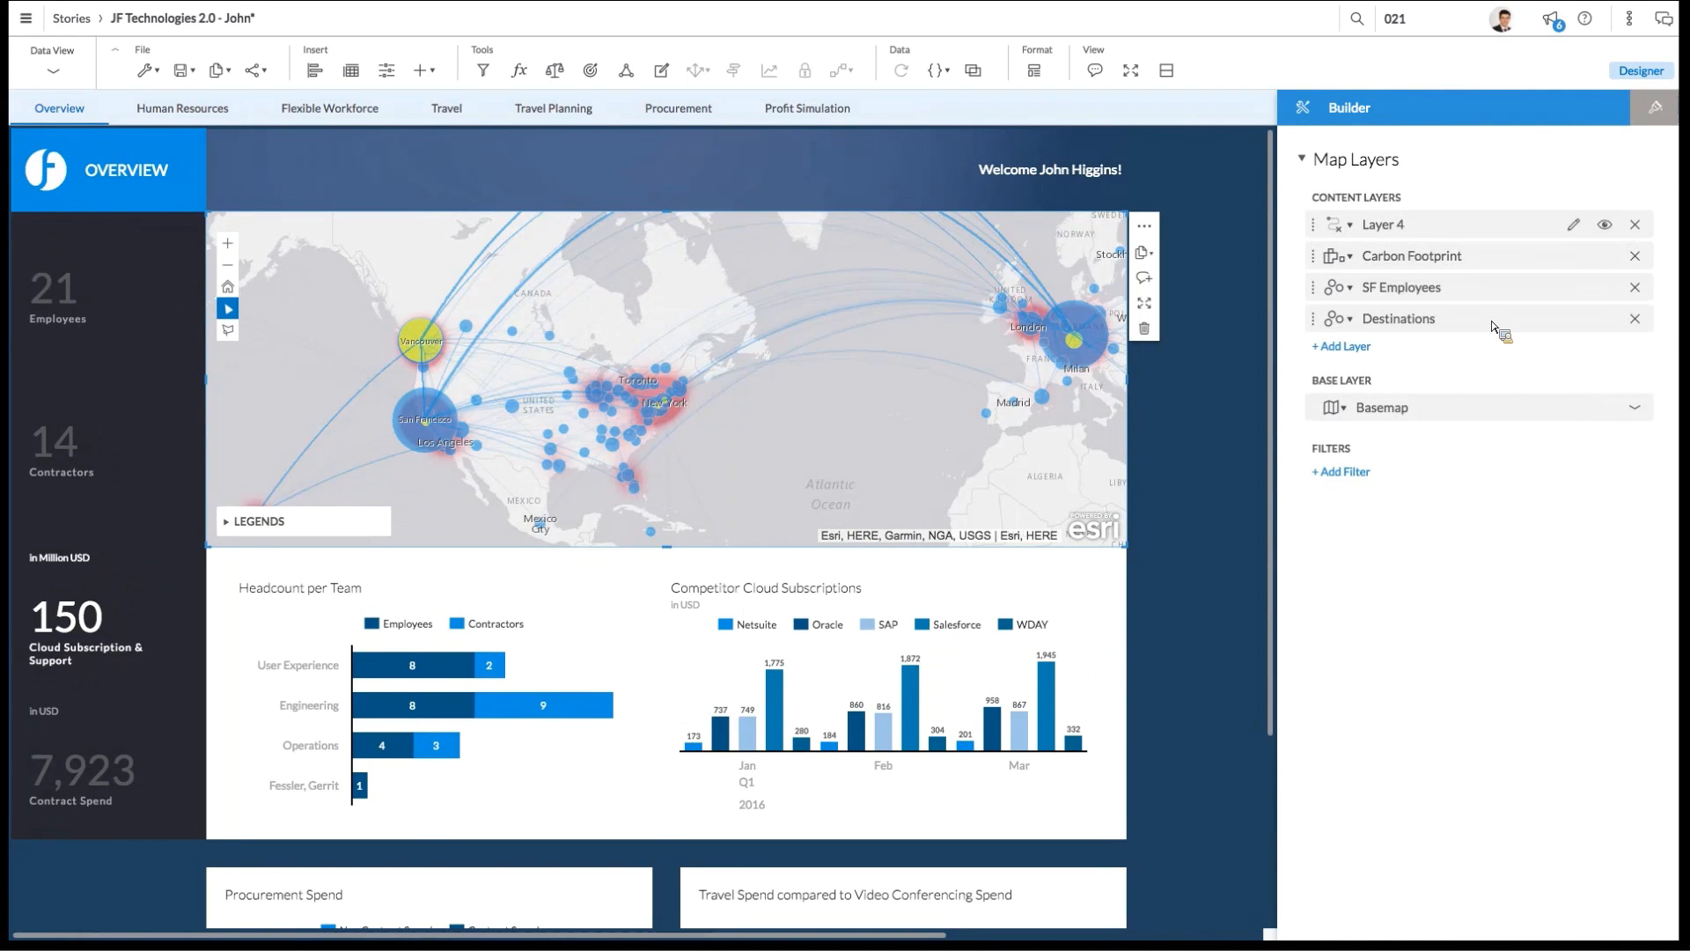
mouse_move(1576, 323)
left_click(1603, 287)
left_click(1604, 318)
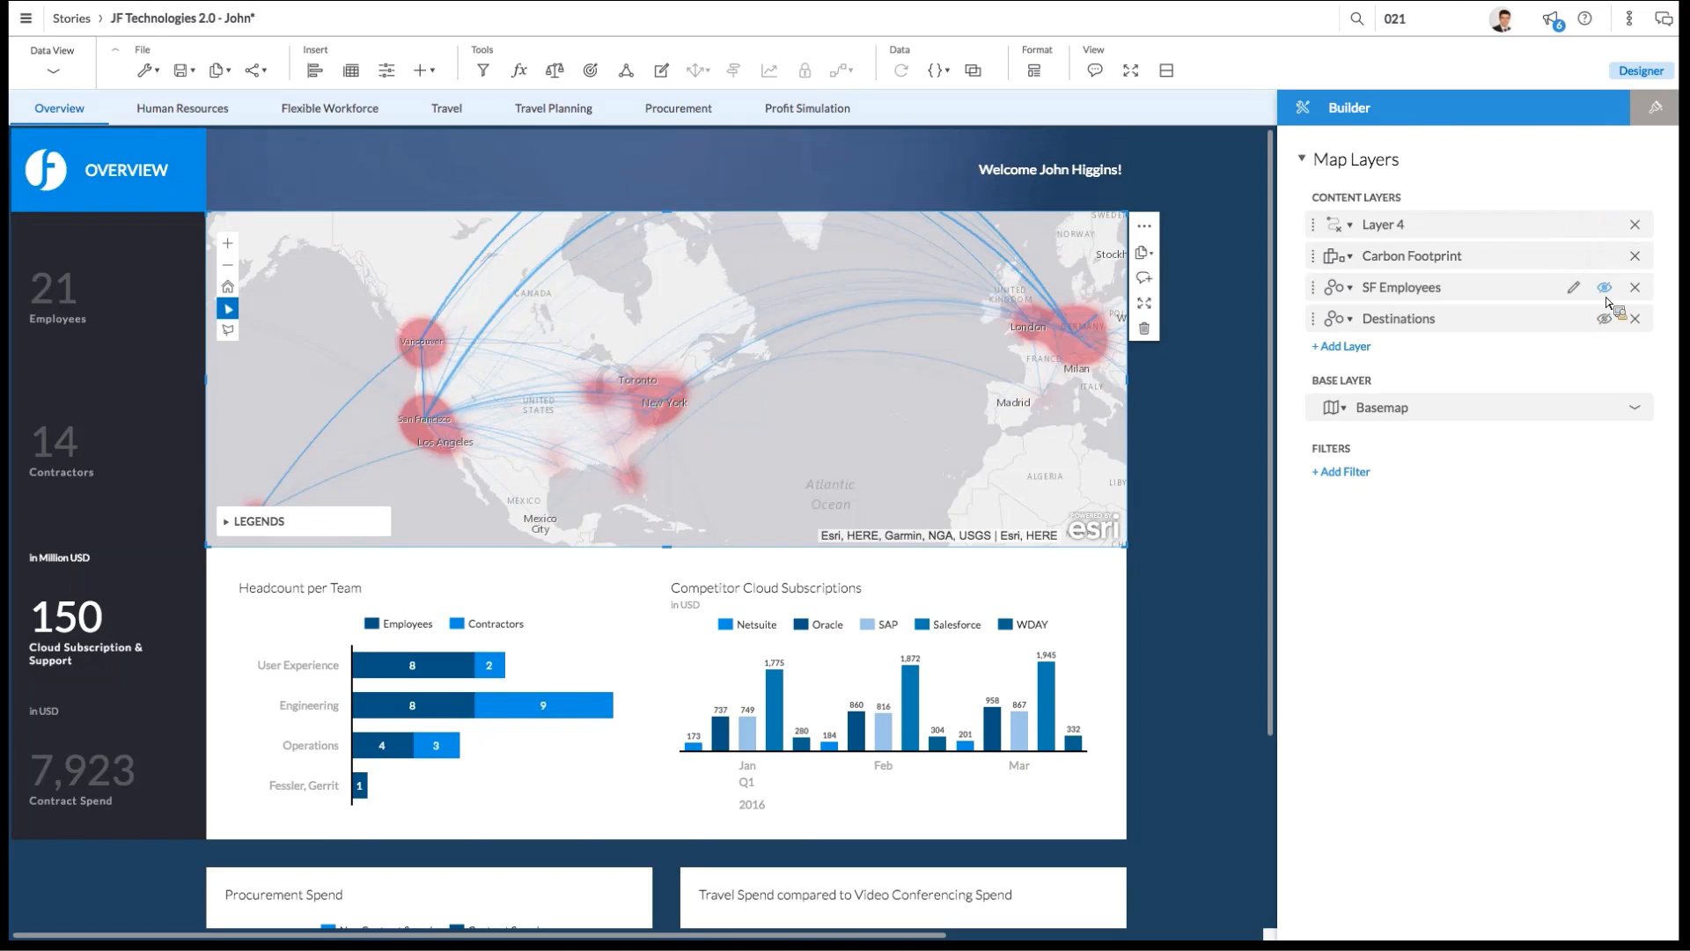
left_click(1604, 255)
left_click(1604, 225)
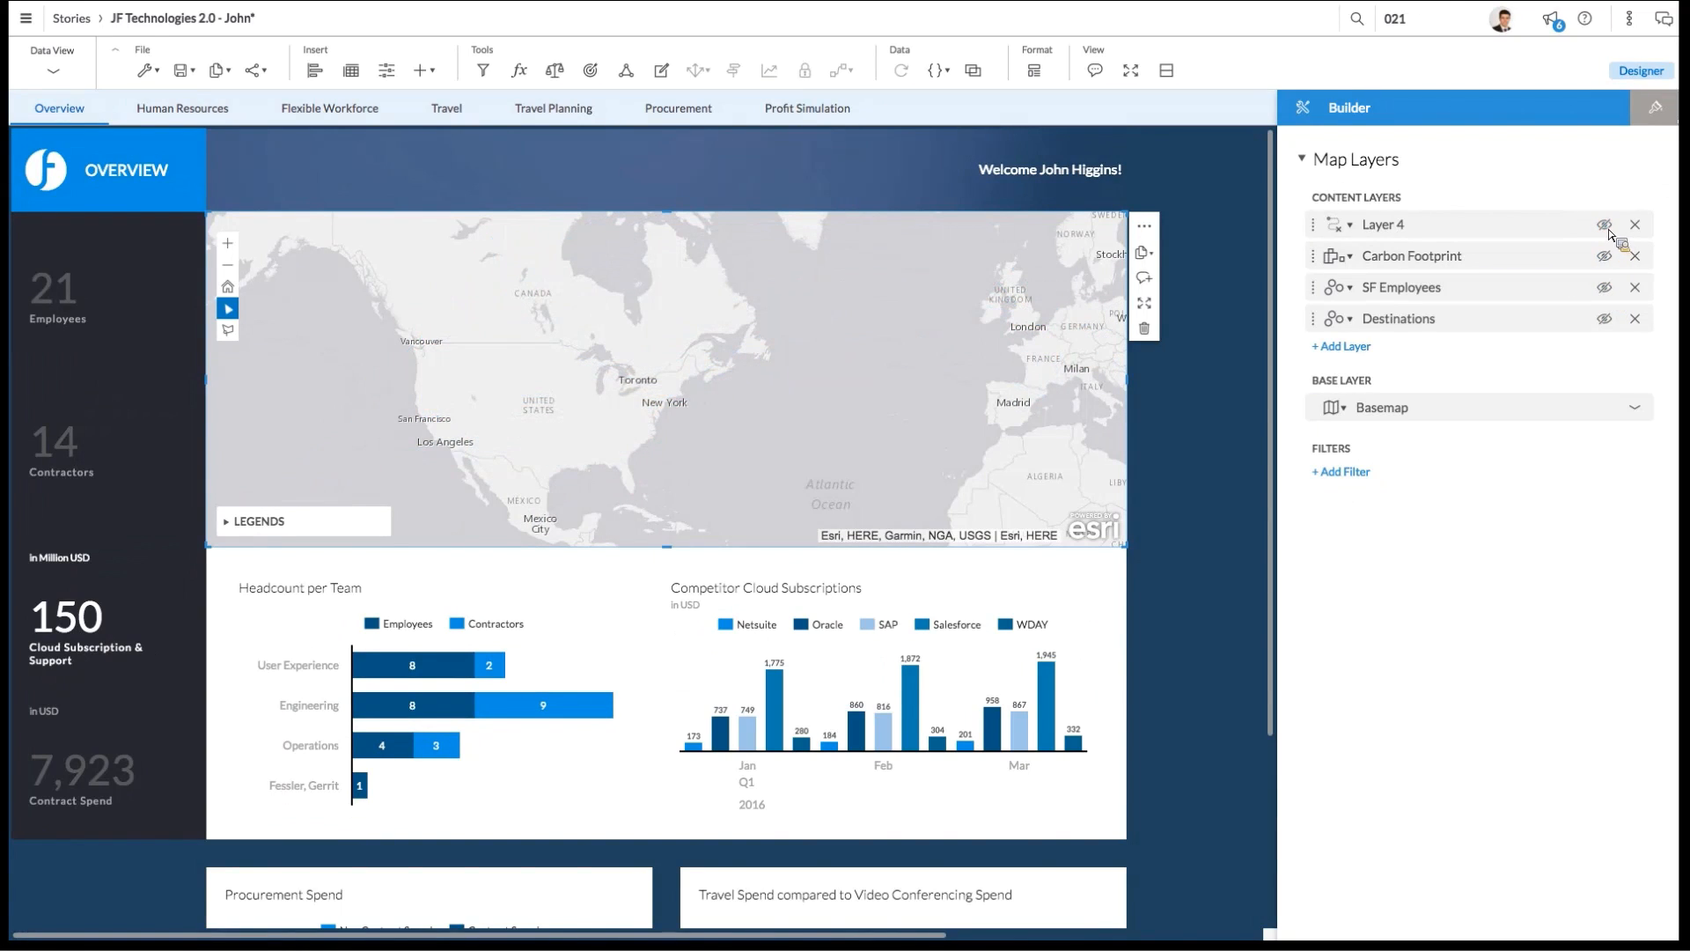
Step: Show the SF Employees, Destinations, Layer 4 and Carbon Footprint layers on the map again, one at a time
left_click(1604, 287)
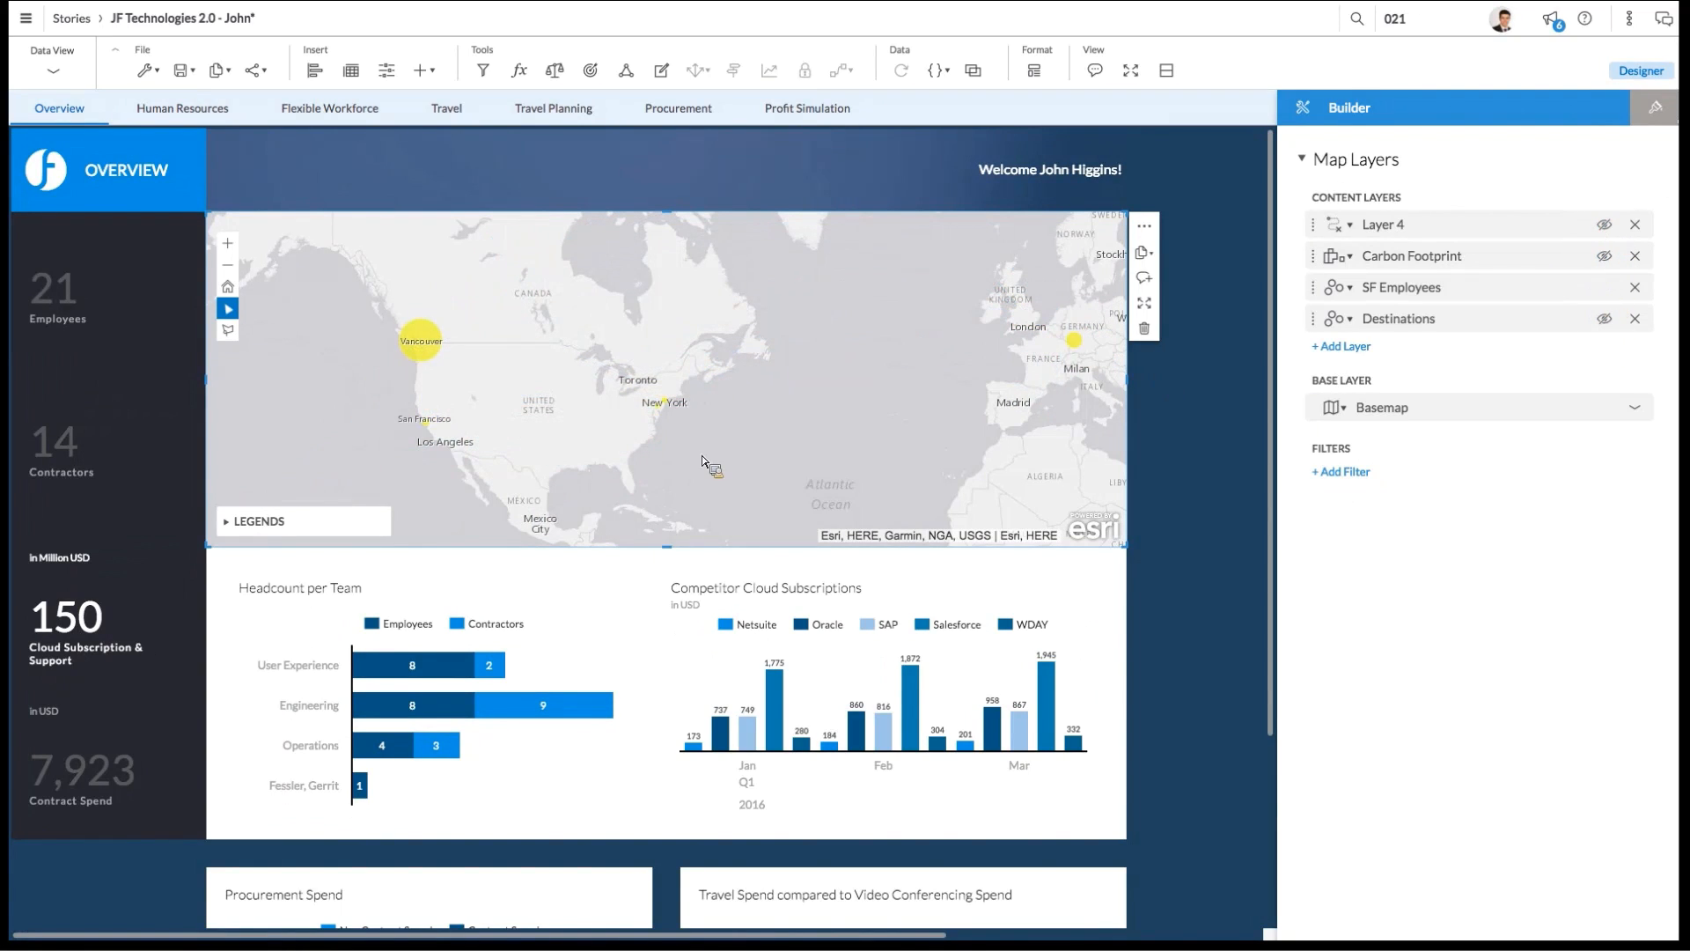
mouse_move(416, 344)
left_click(1604, 321)
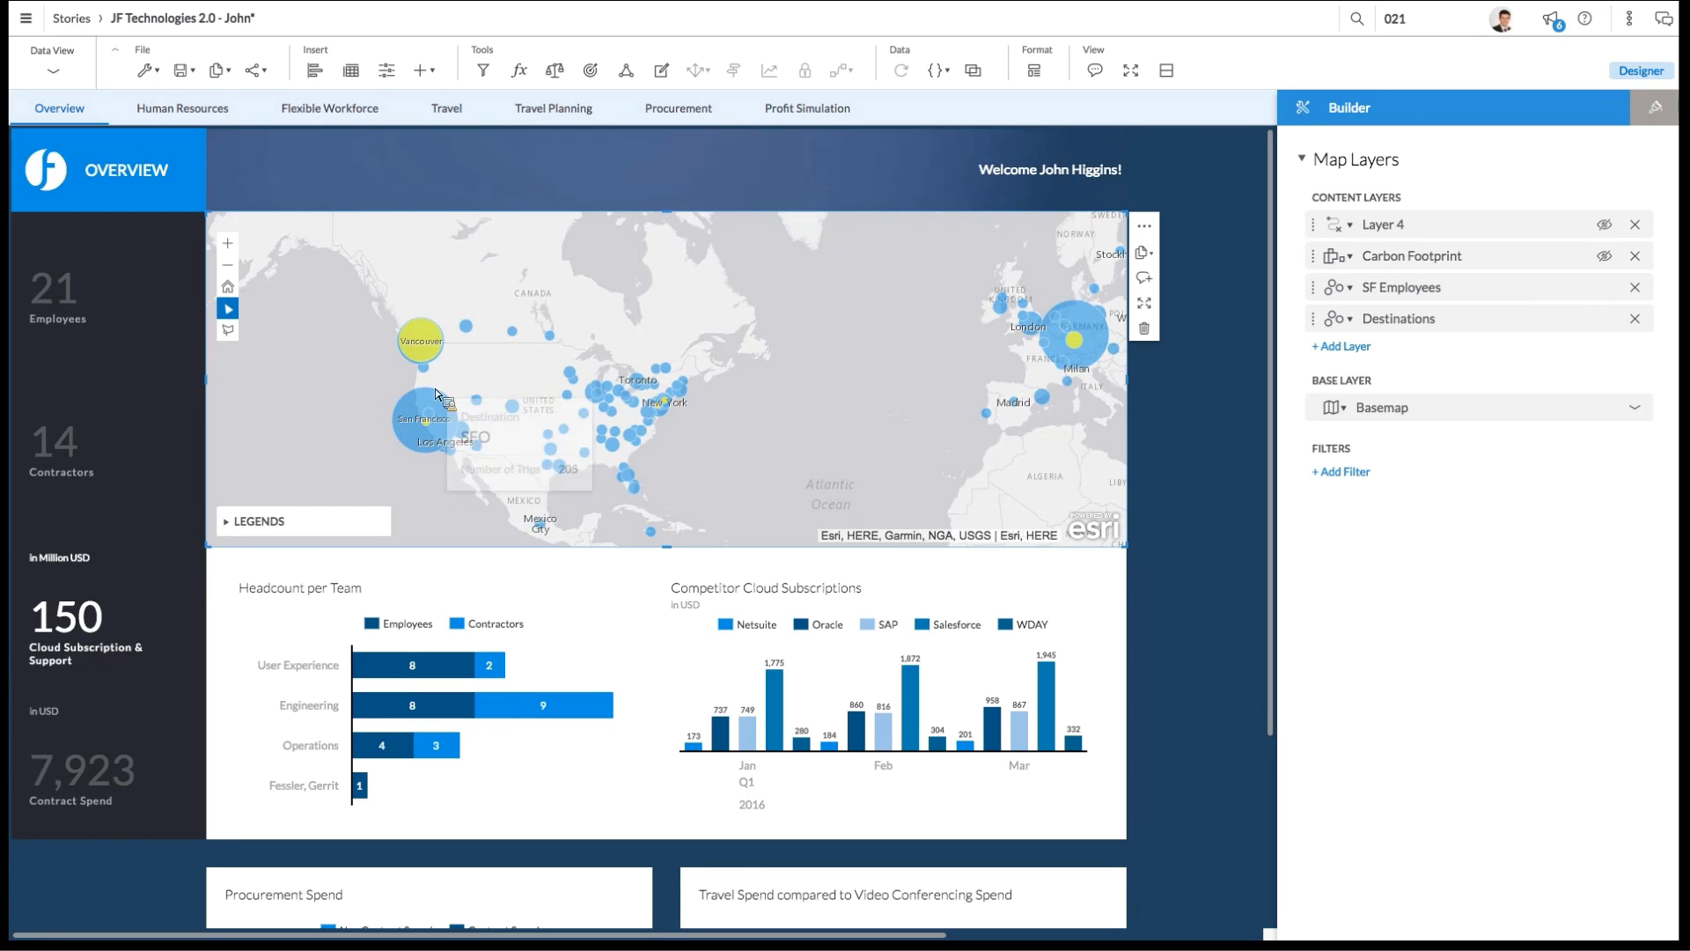
mouse_move(457, 399)
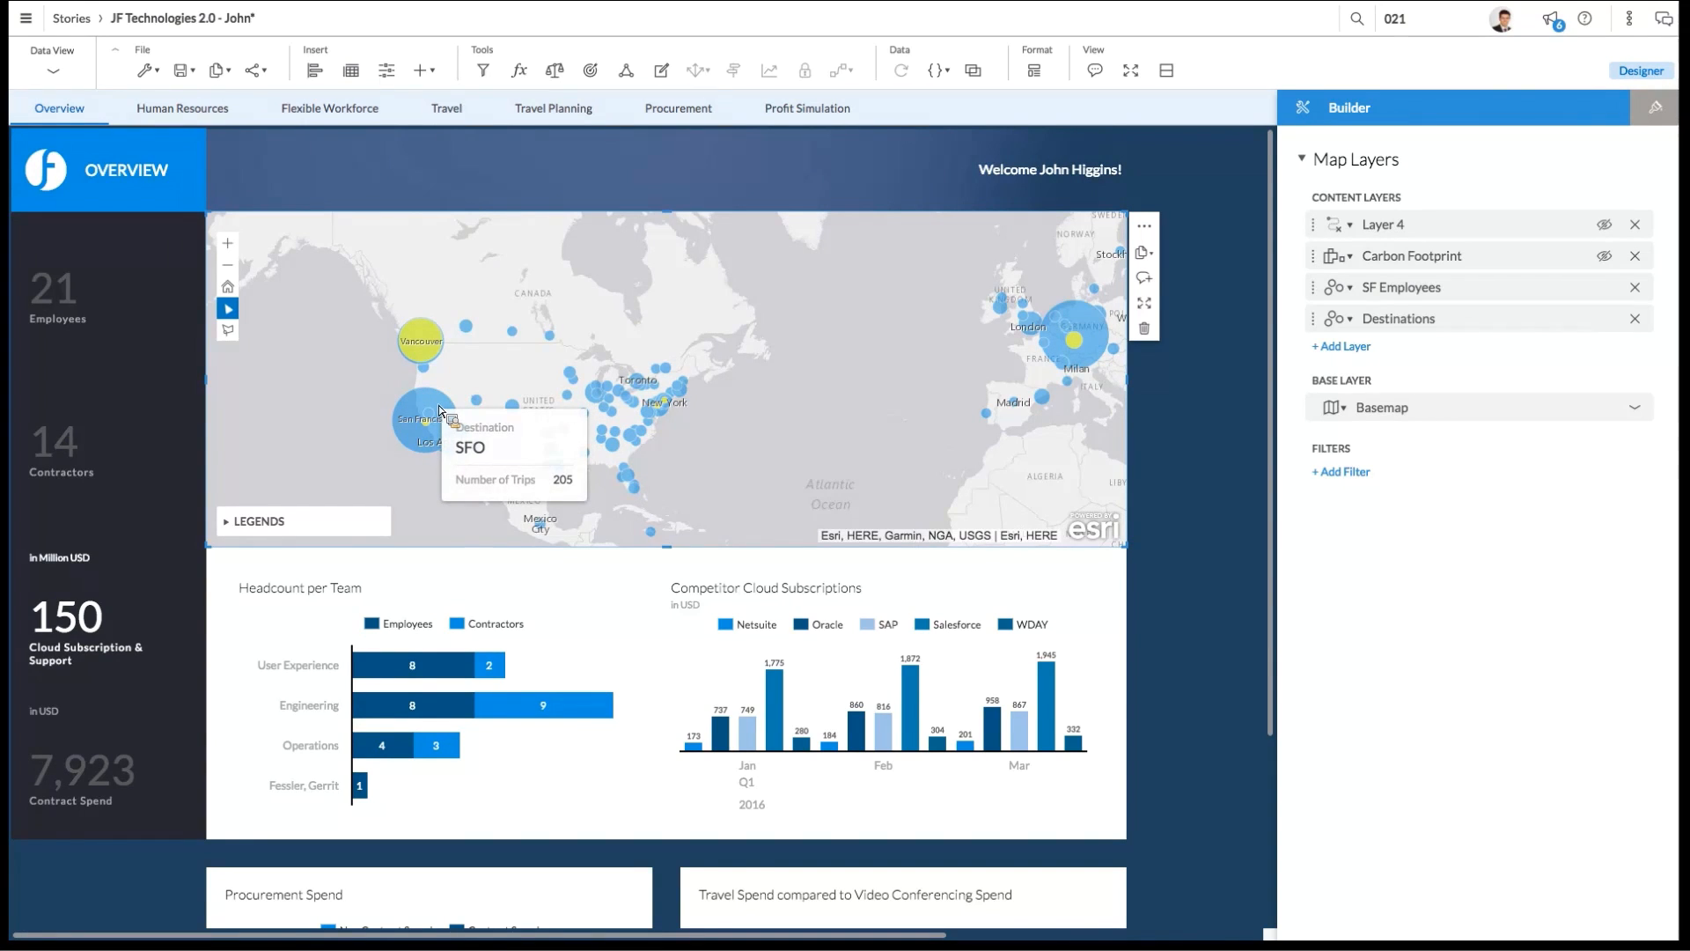
mouse_move(1078, 339)
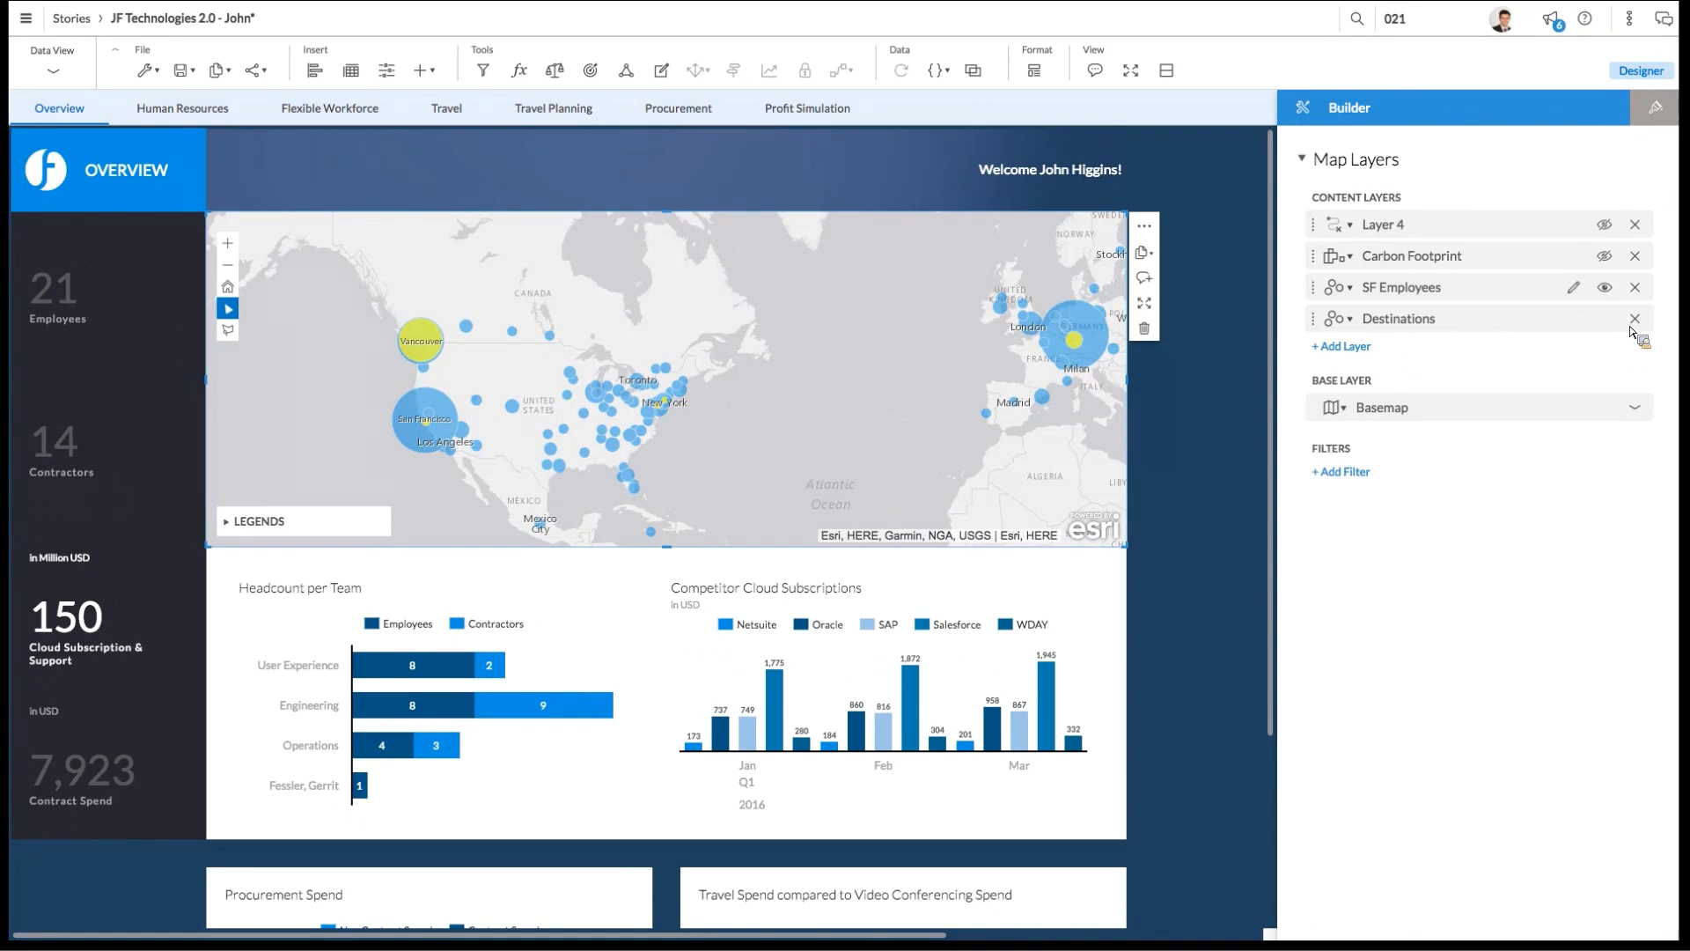
left_click(1603, 224)
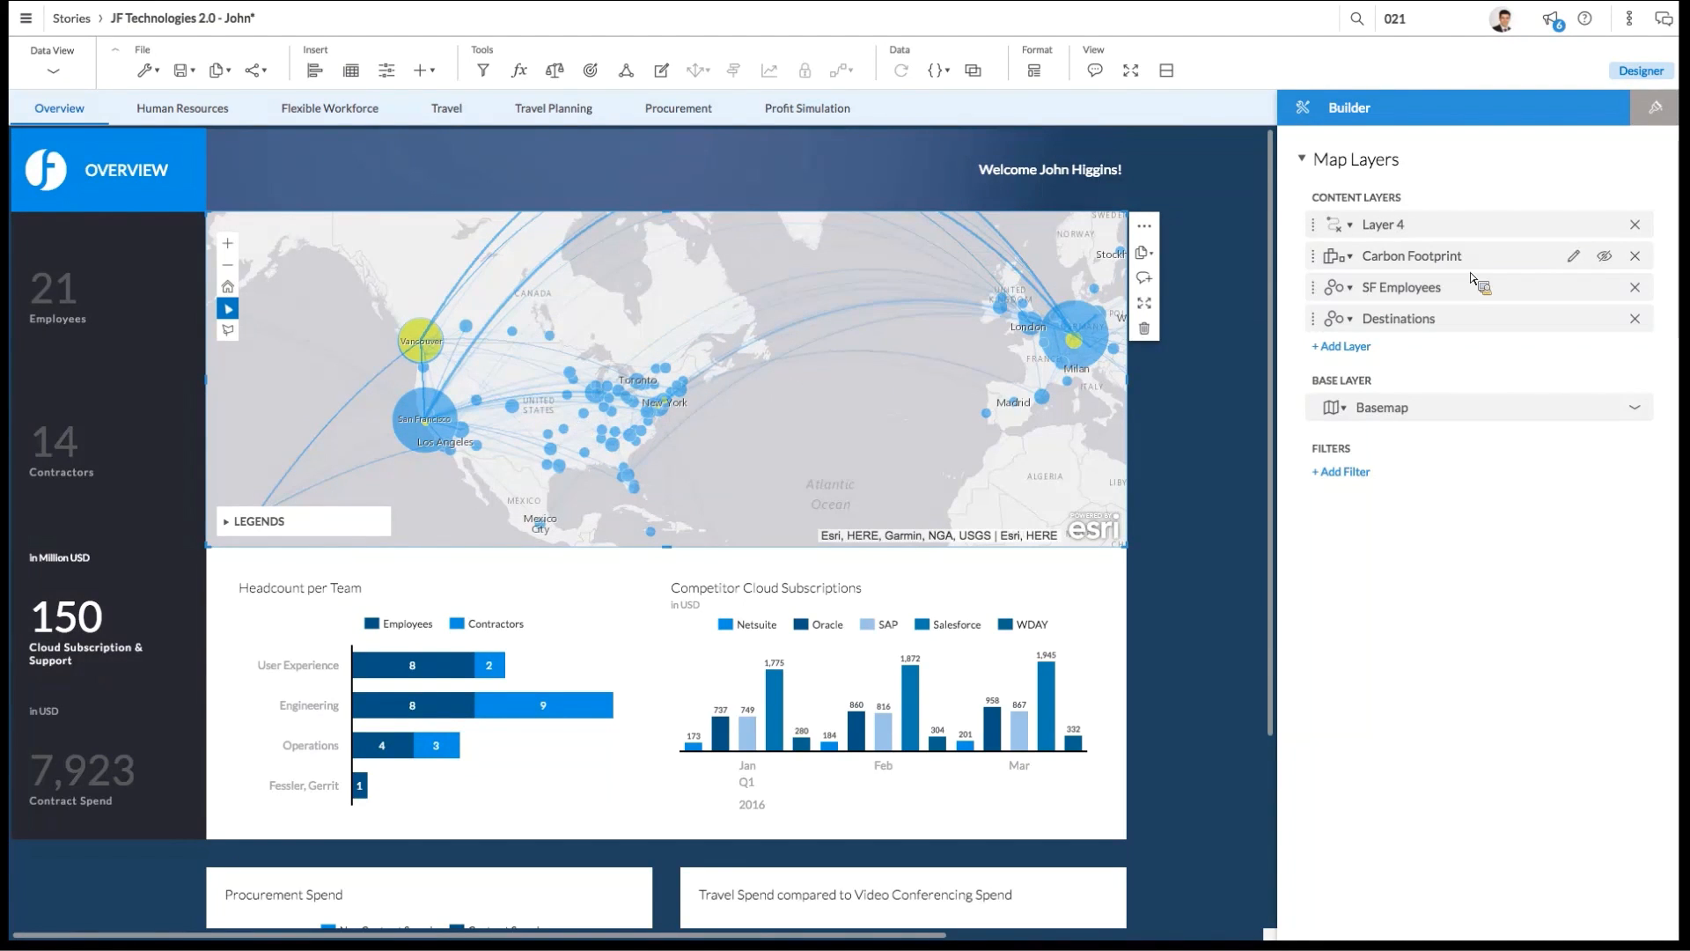
left_click(1604, 256)
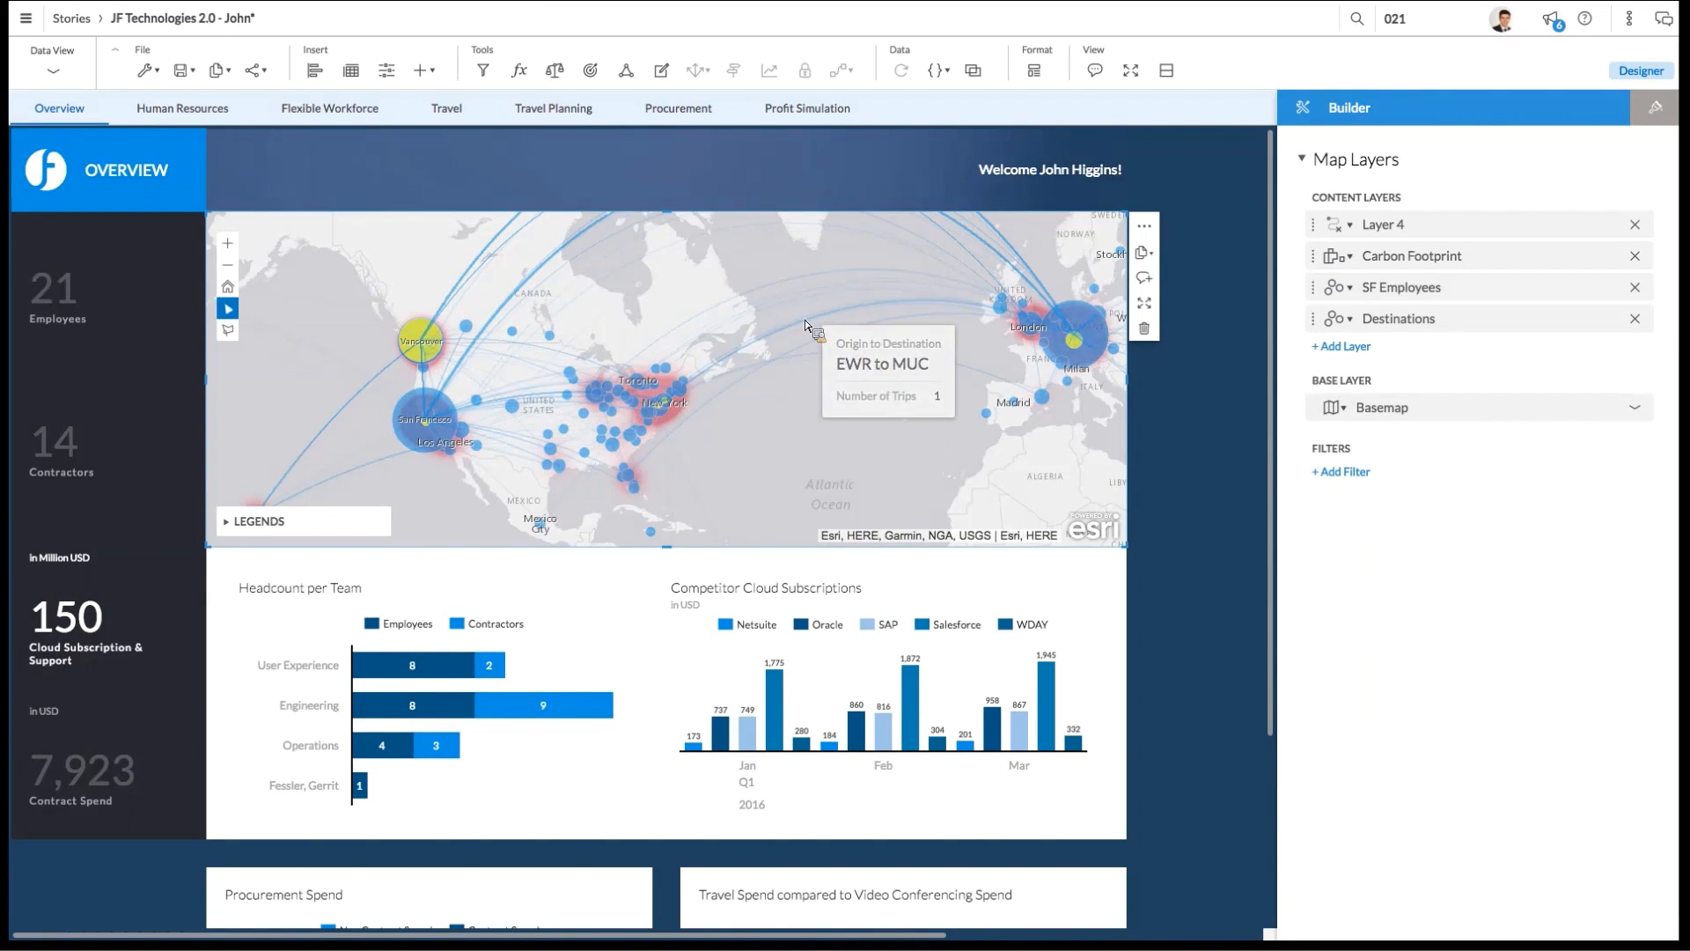
Step: Configure Linked Analysis so that the map's interactions apply to the entire story
left_click(626, 71)
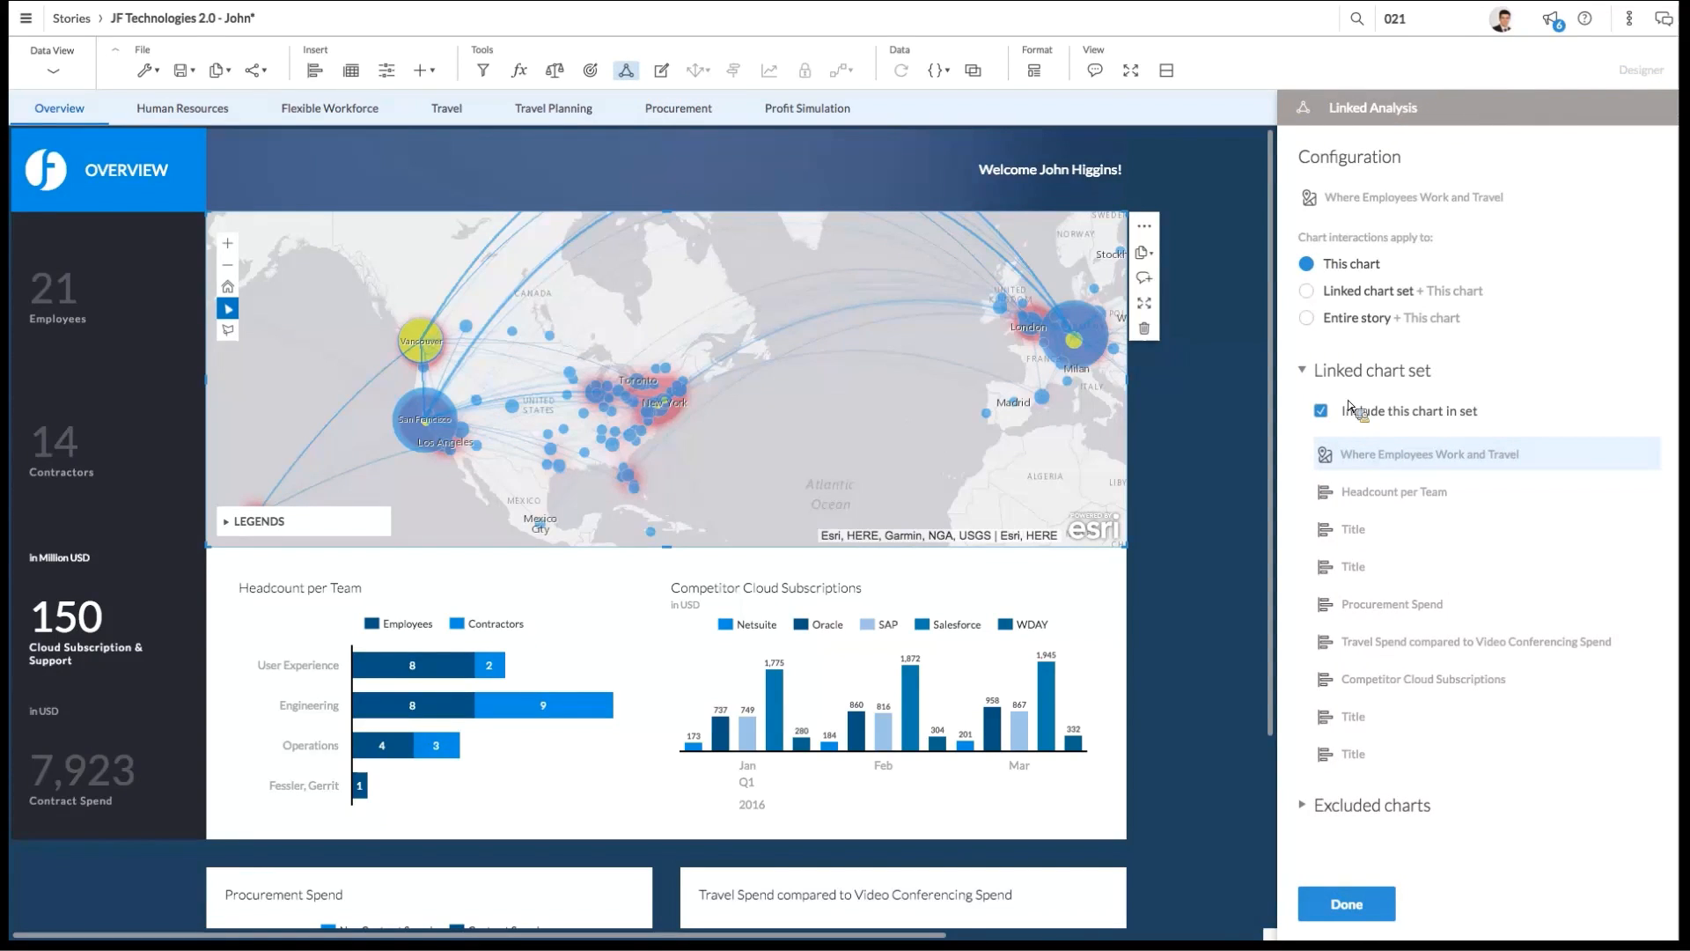
left_click(1311, 329)
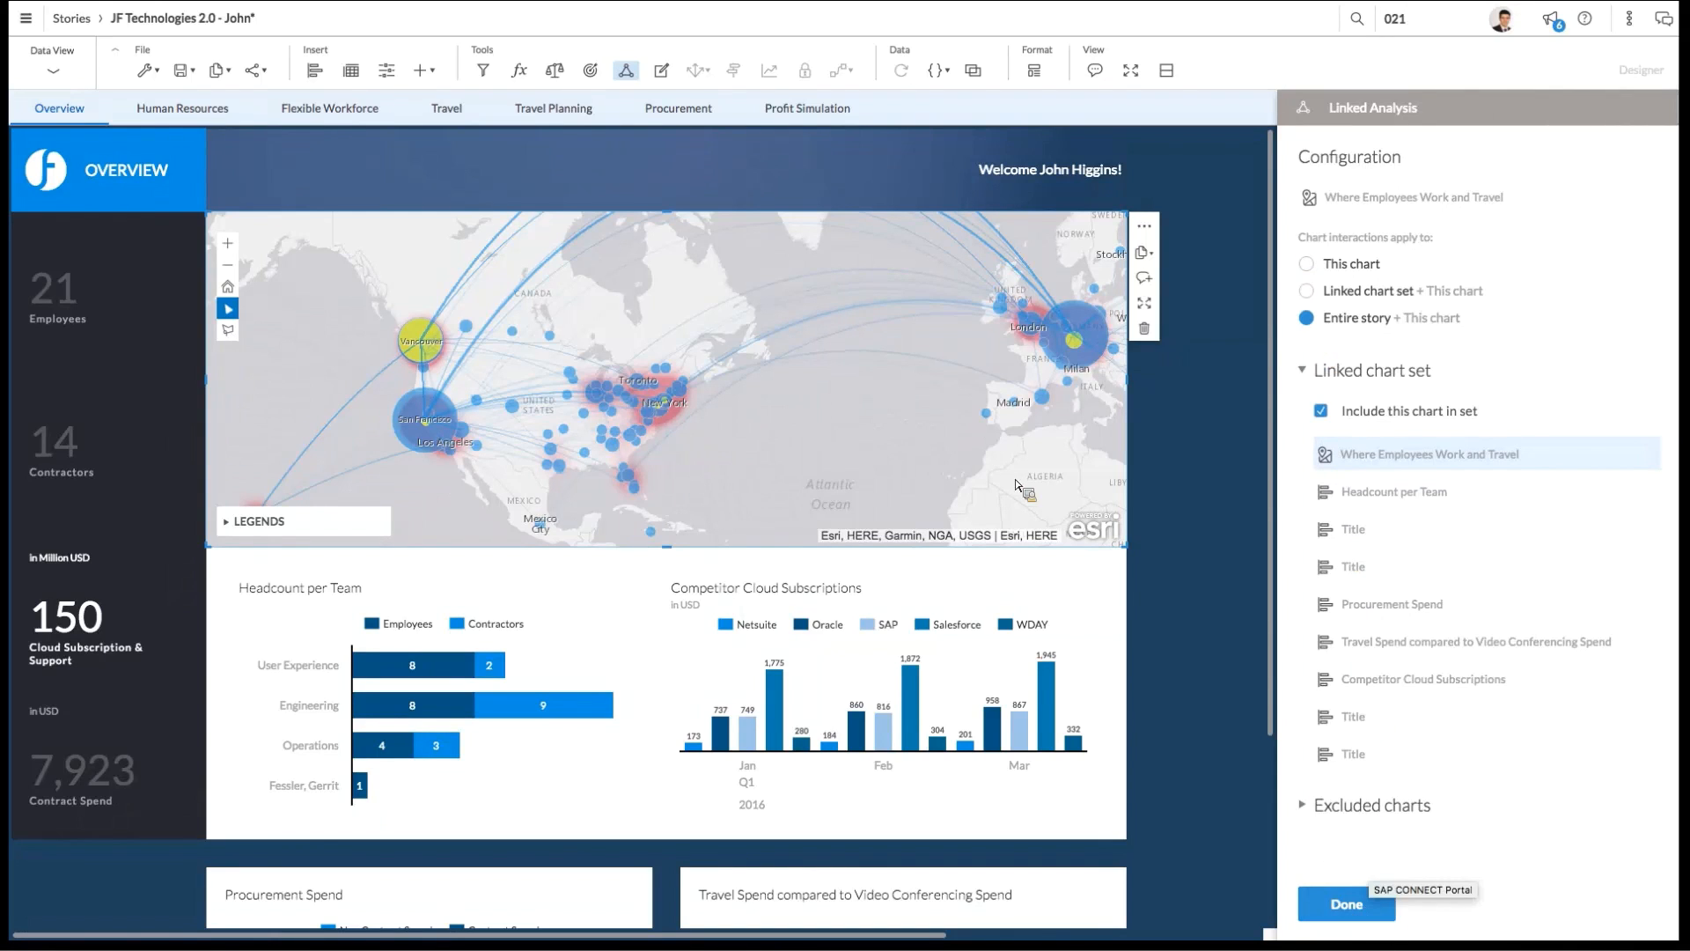
left_click(1339, 902)
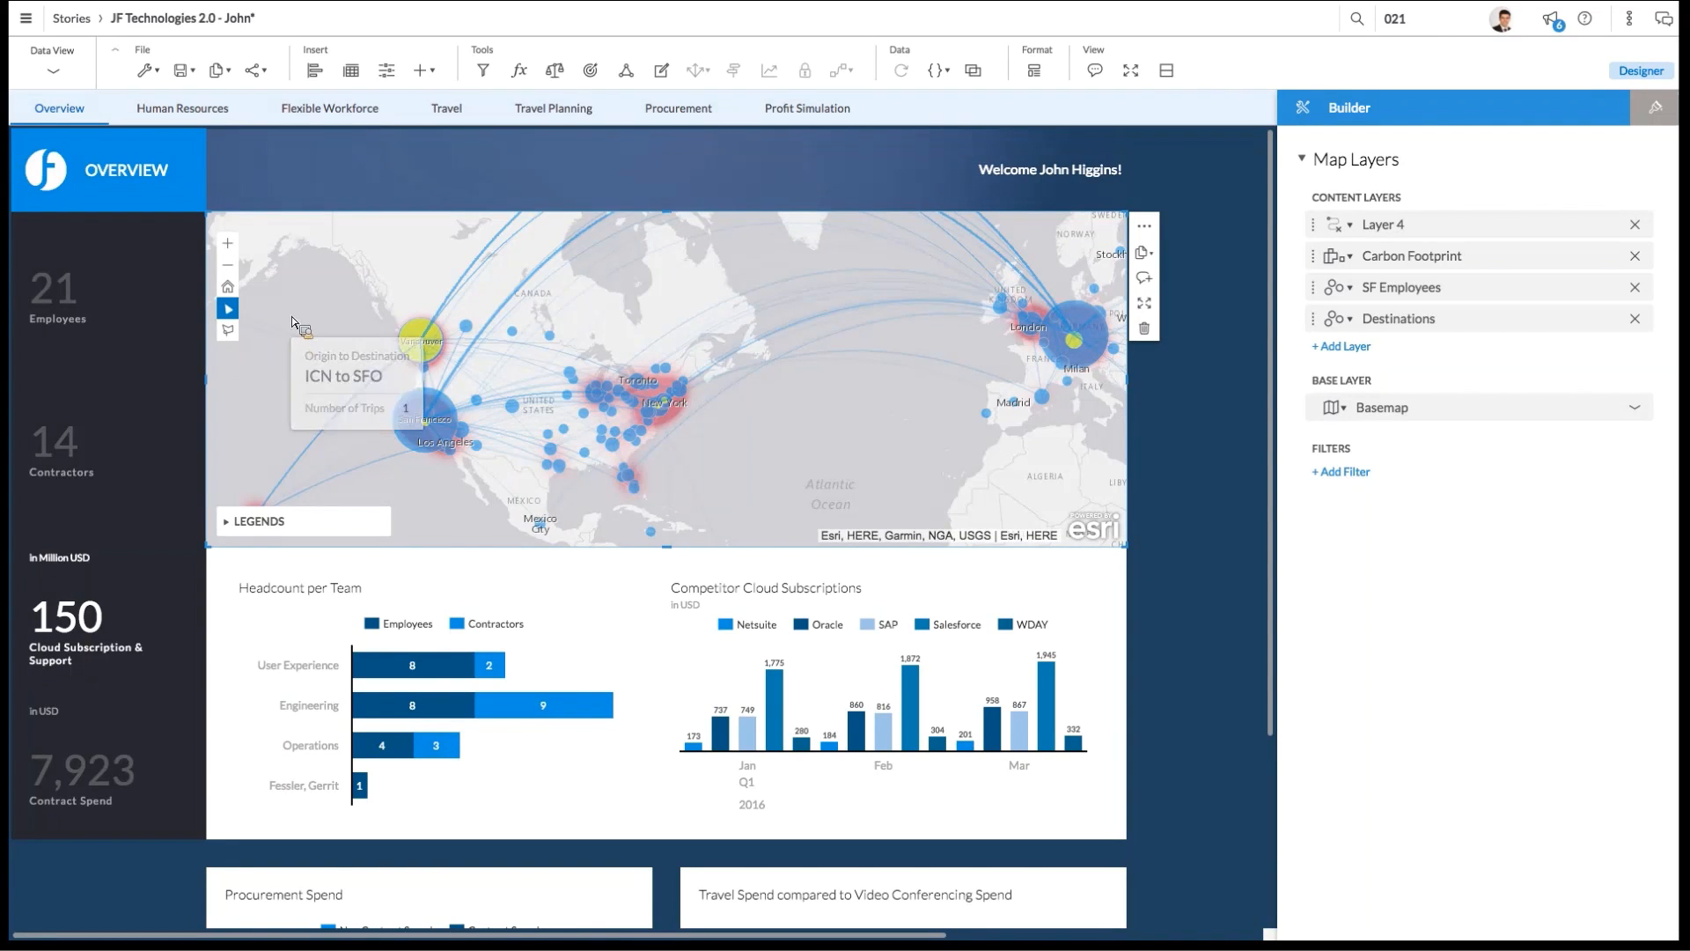
Step: Draw a circular selection around the North American west coast on the map and filter the story to it
left_click(228, 335)
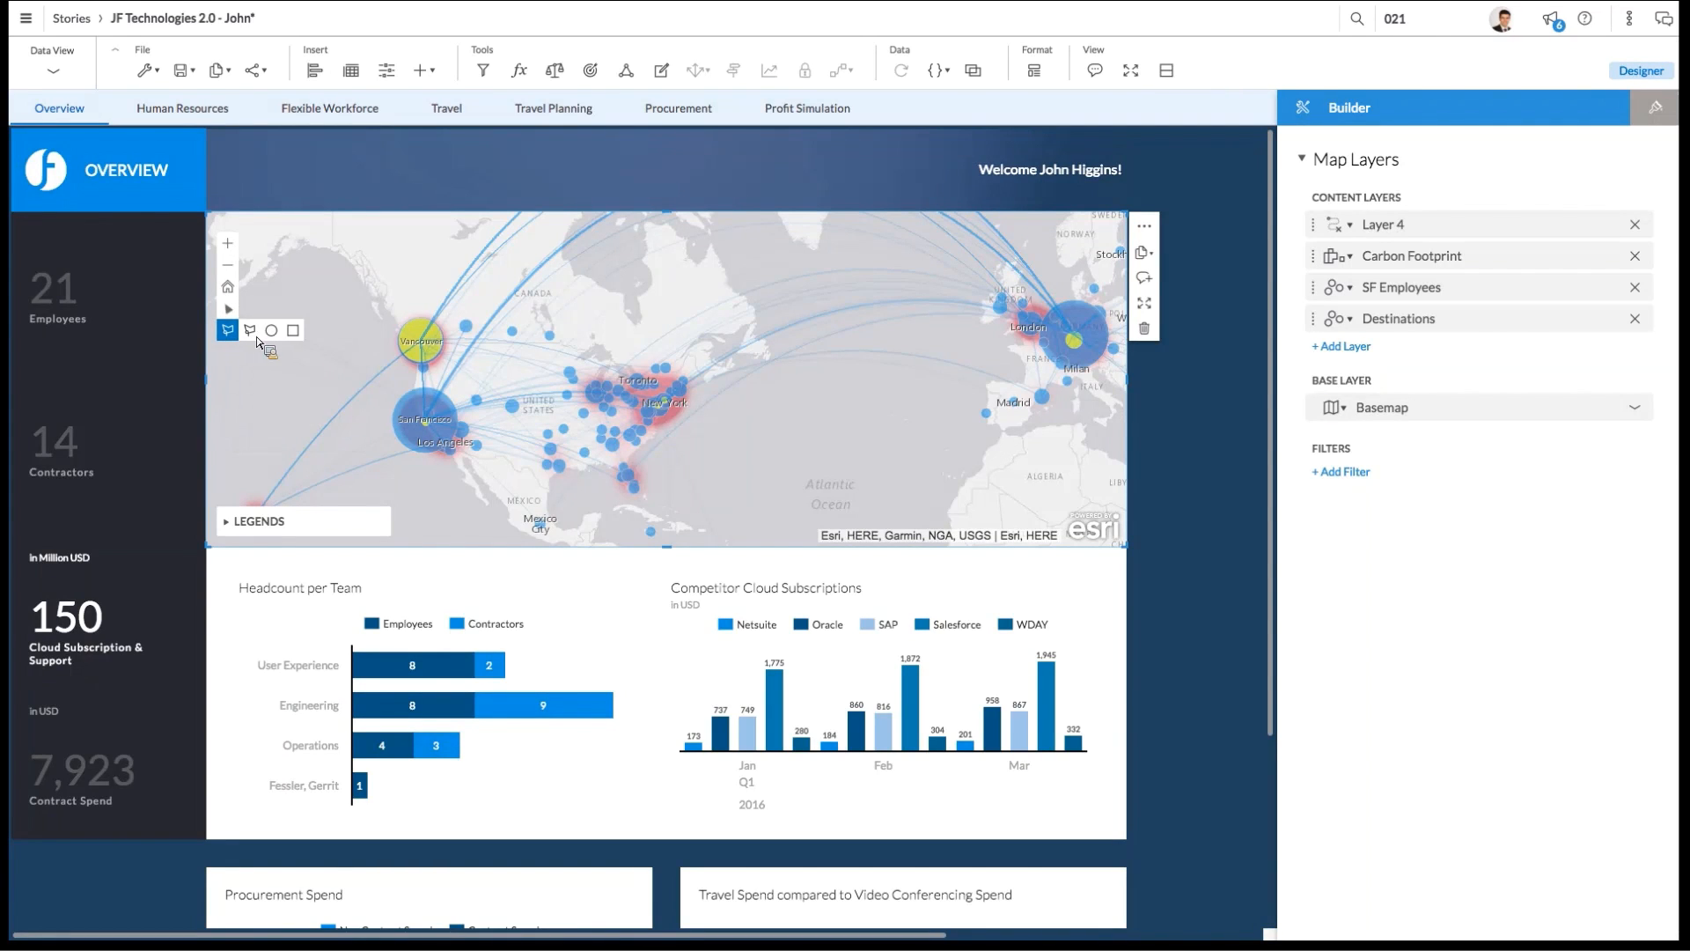
left_click(274, 334)
mouse_move(379, 358)
left_mouse_down()
mouse_move(512, 412)
mouse_move(510, 439)
left_mouse_up()
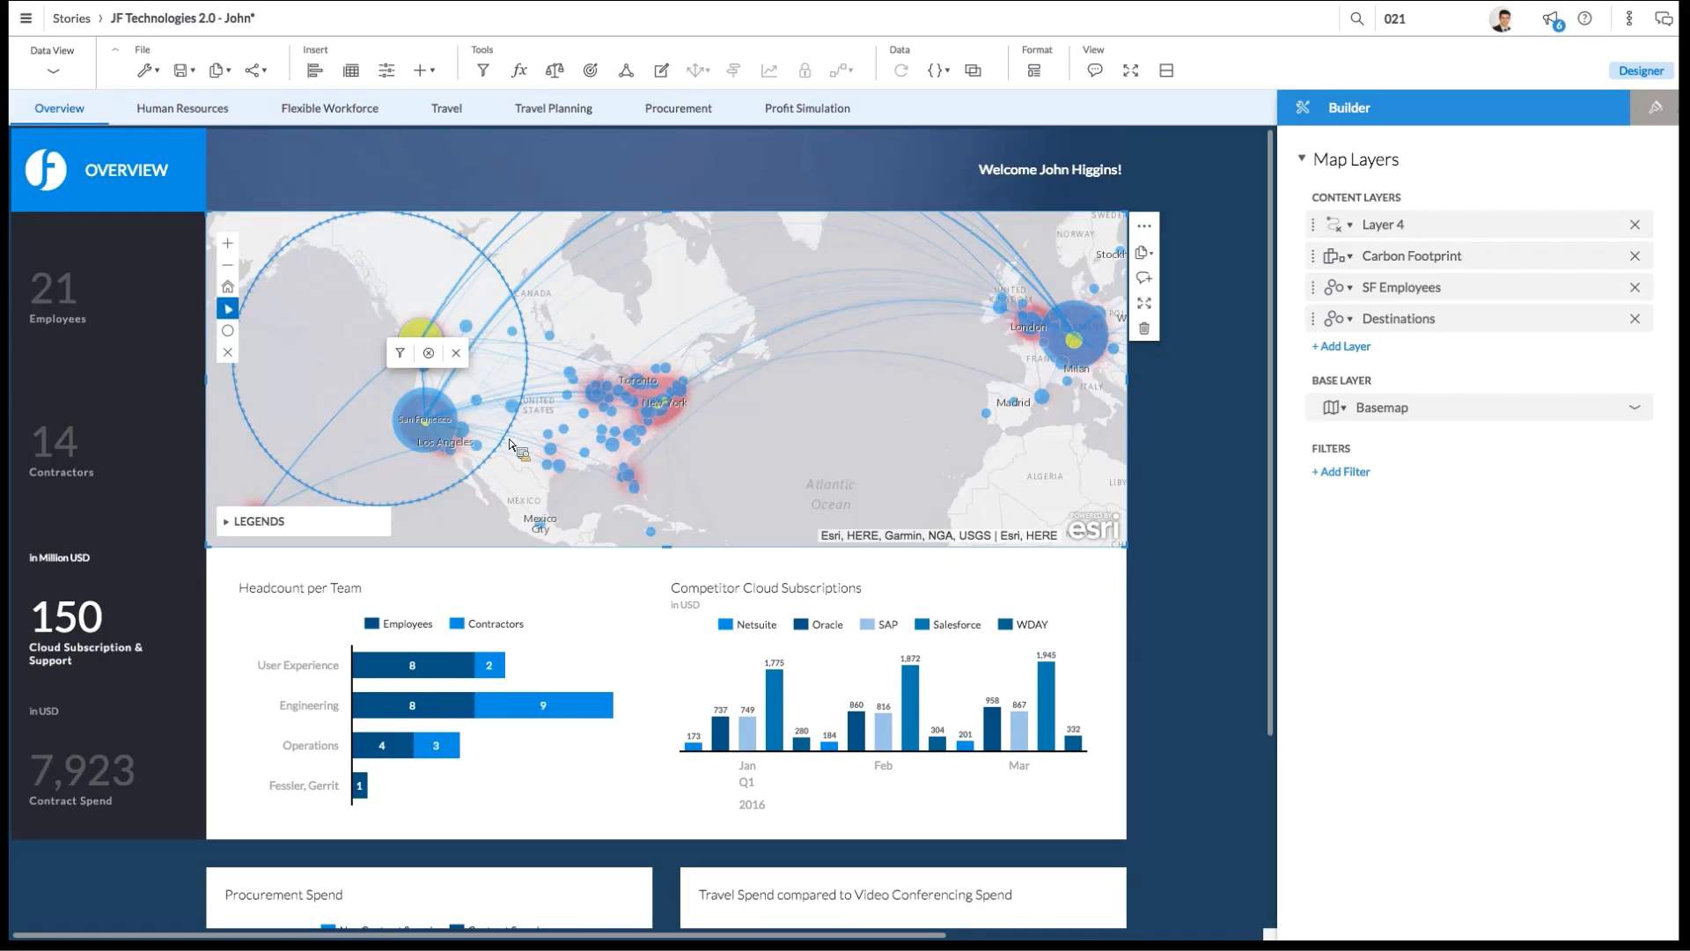
left_click(401, 355)
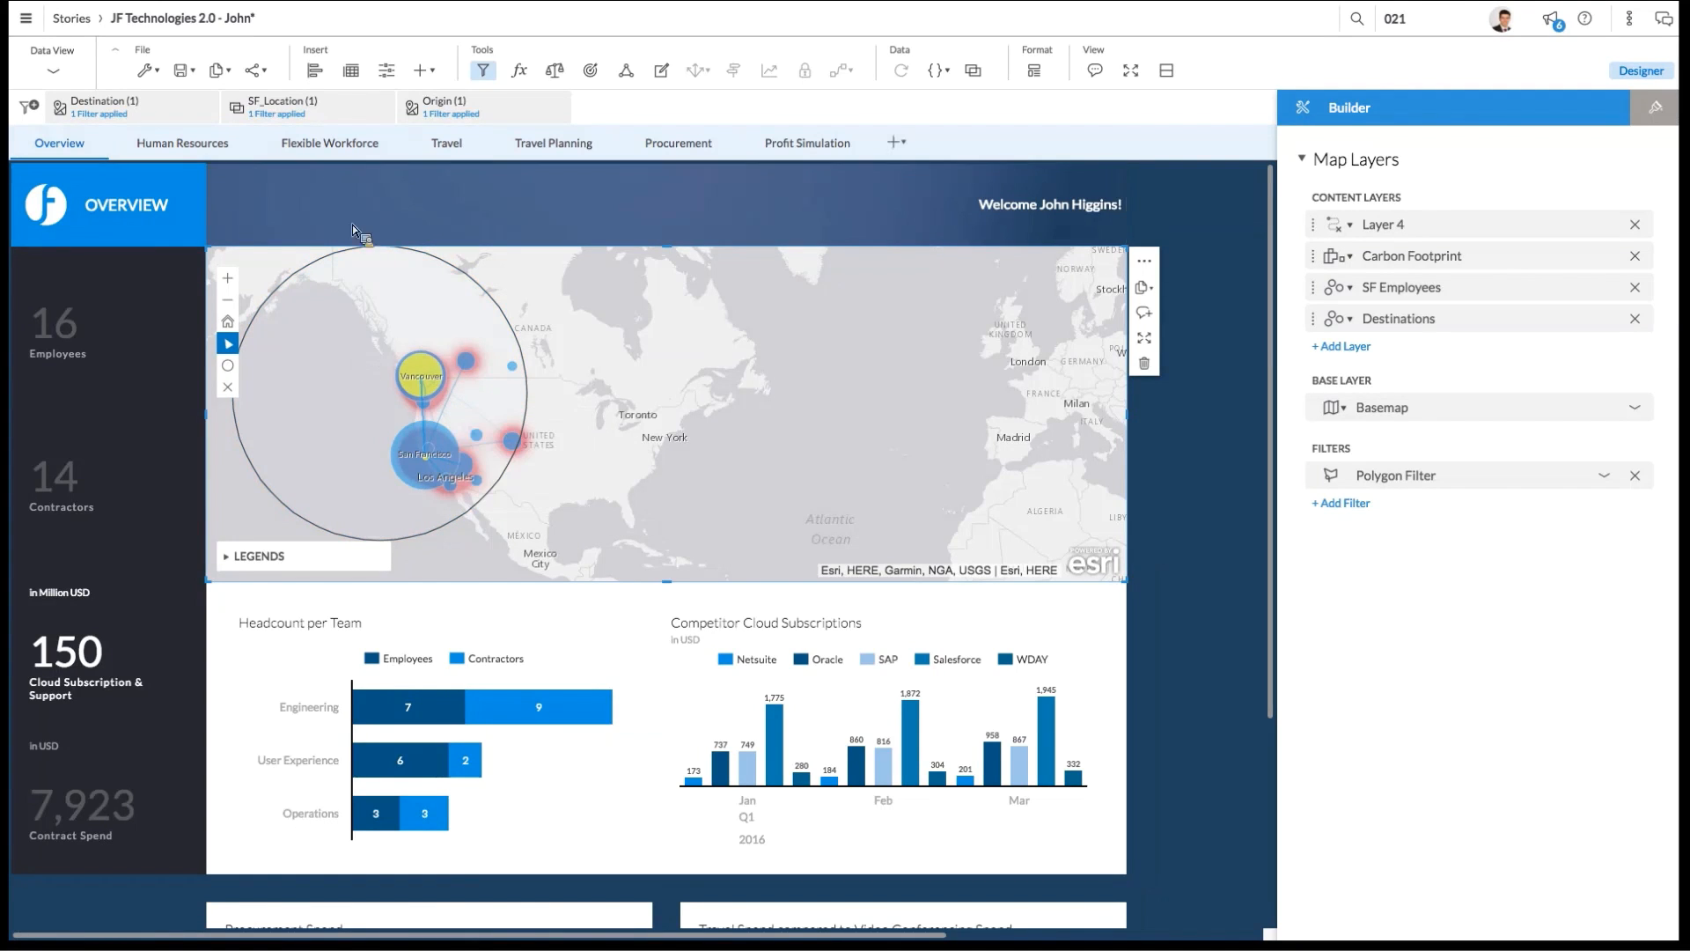
Step: View the Flexible Workforce and Travel Planning pages with the map filter applied and return to Overview
left_click(321, 155)
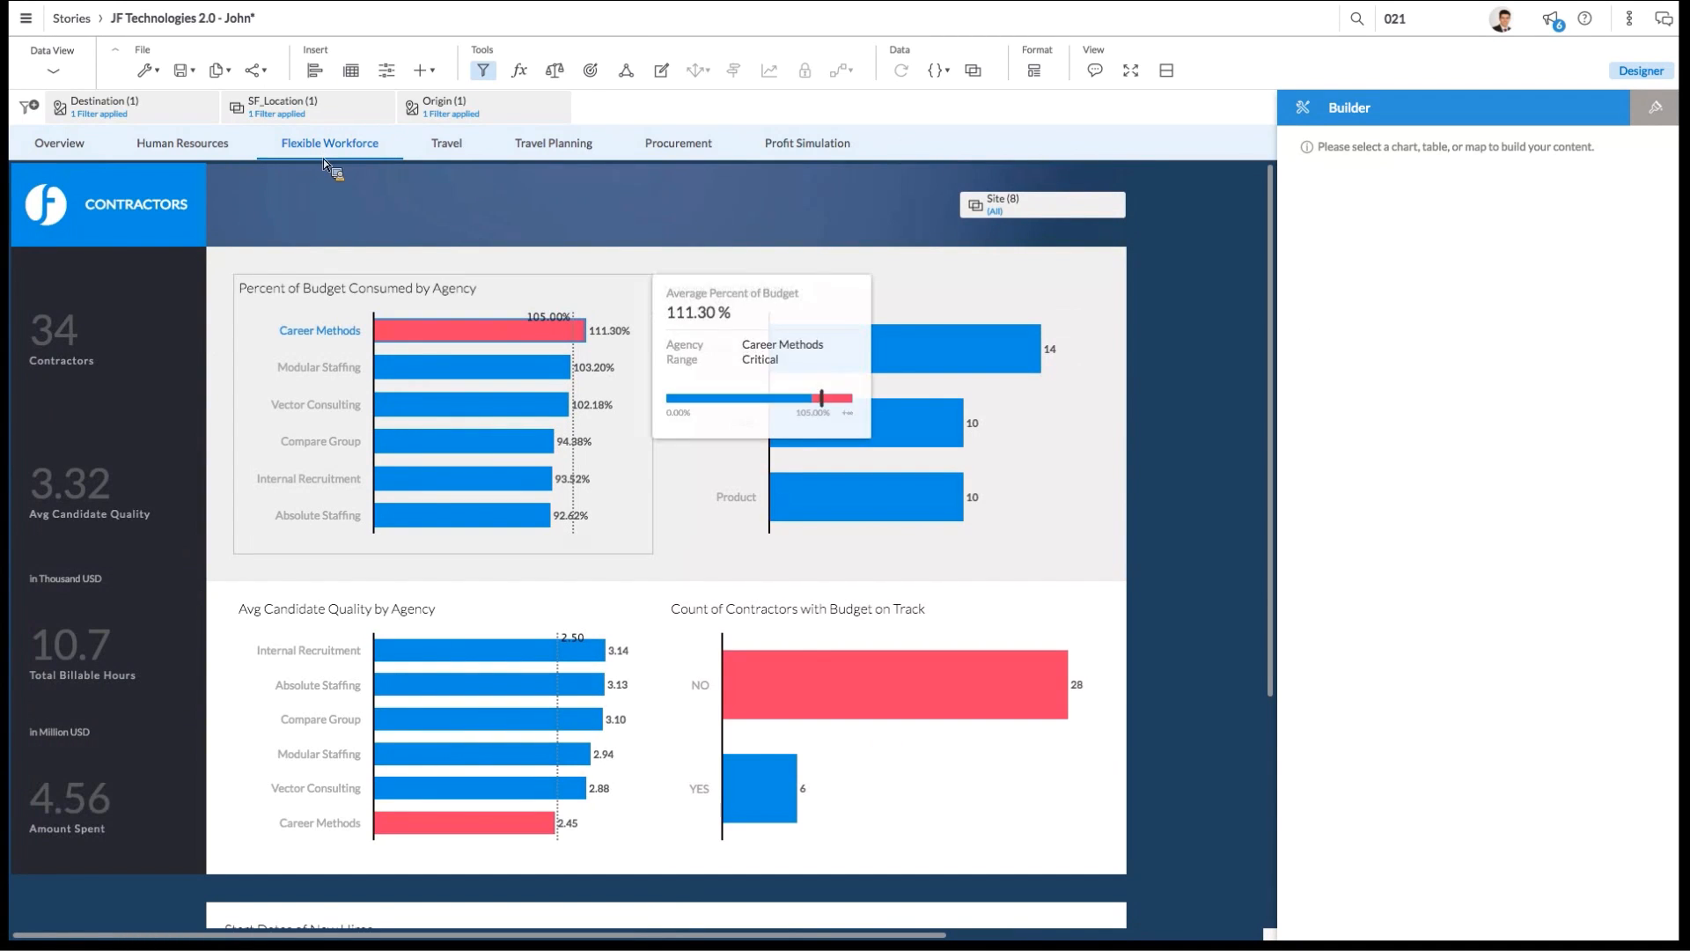
left_click(542, 155)
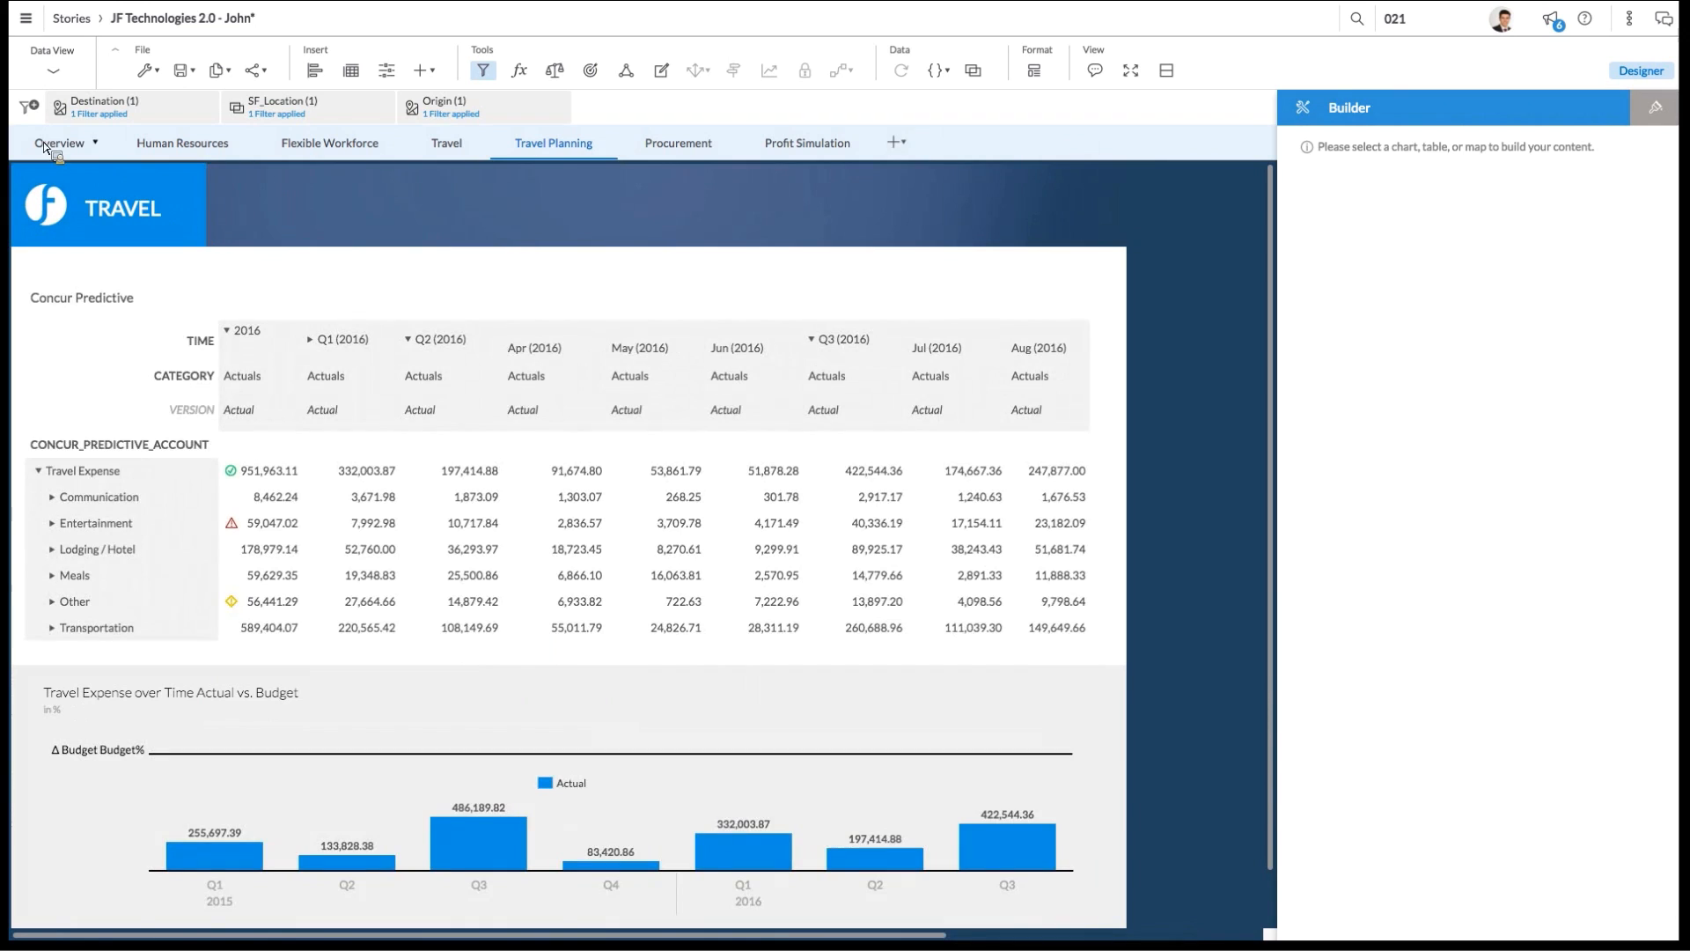
left_click(58, 148)
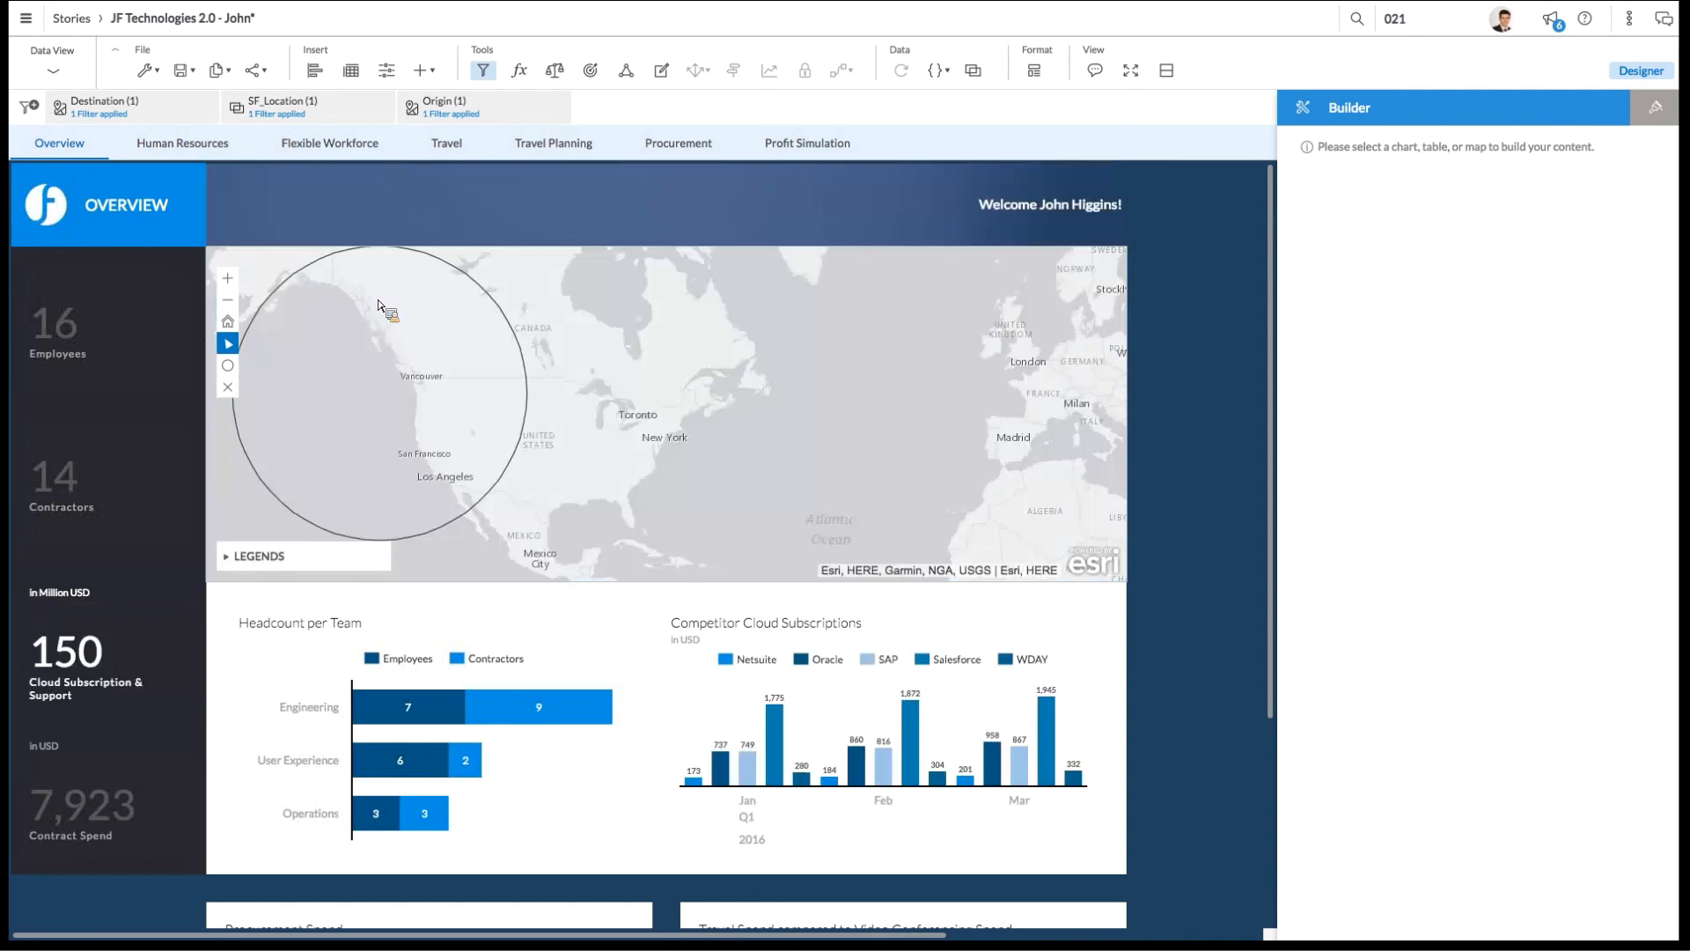
Step: Remove the circular polygon filter from the Overview map
left_click(441, 320)
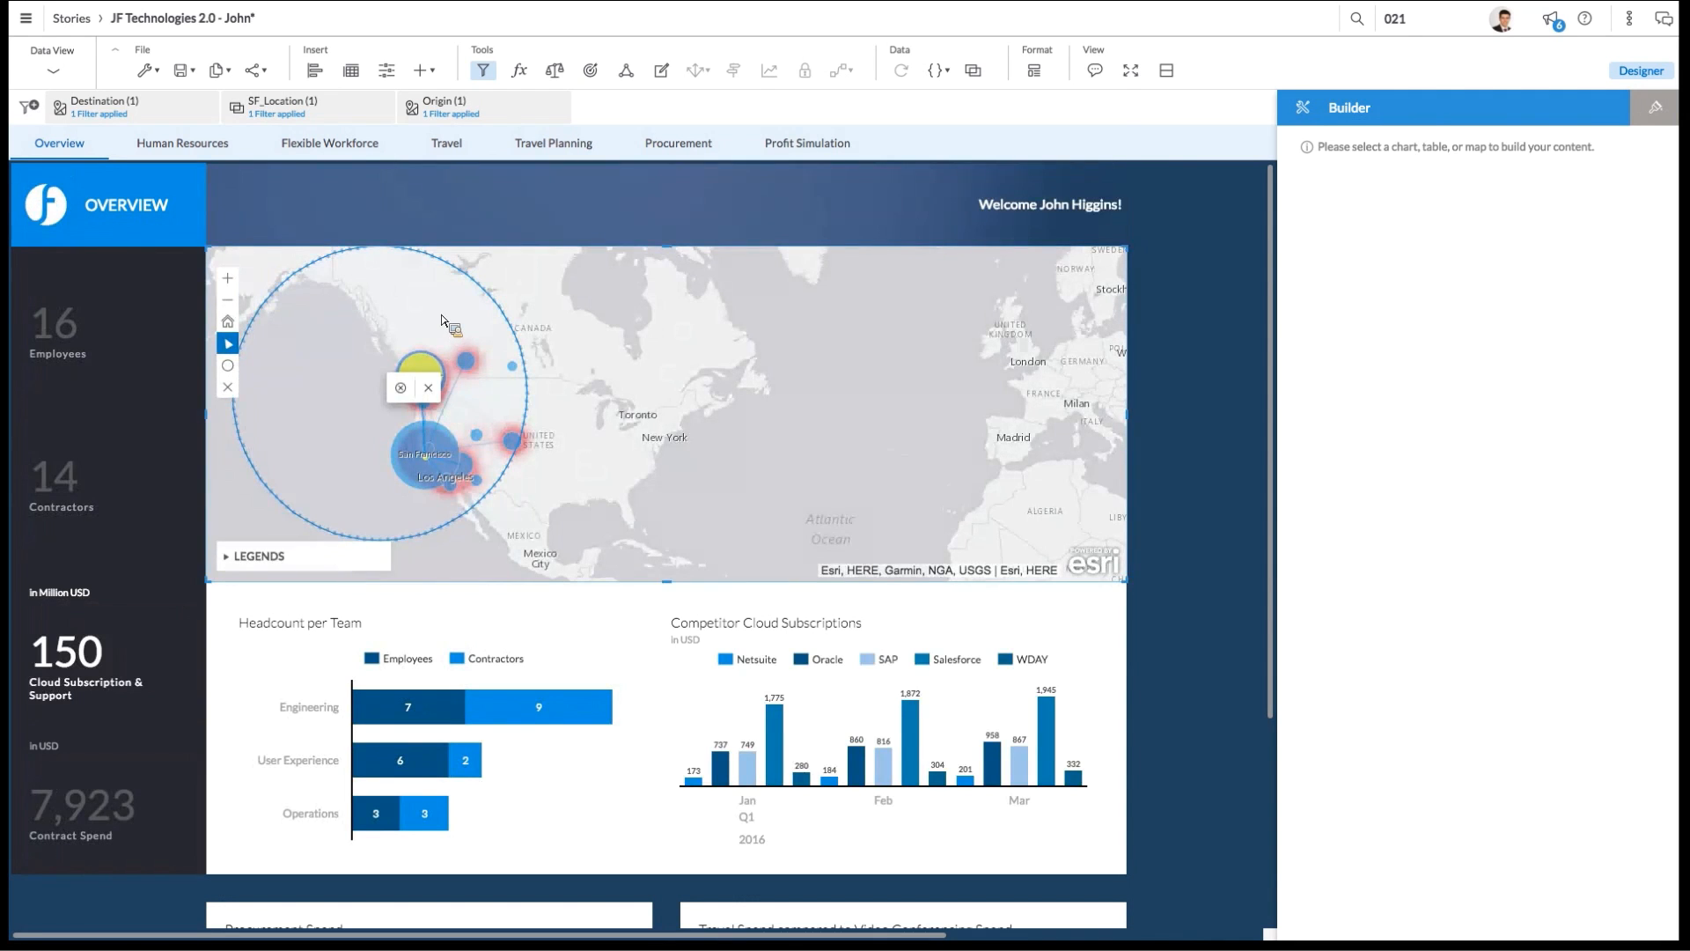
left_click(431, 390)
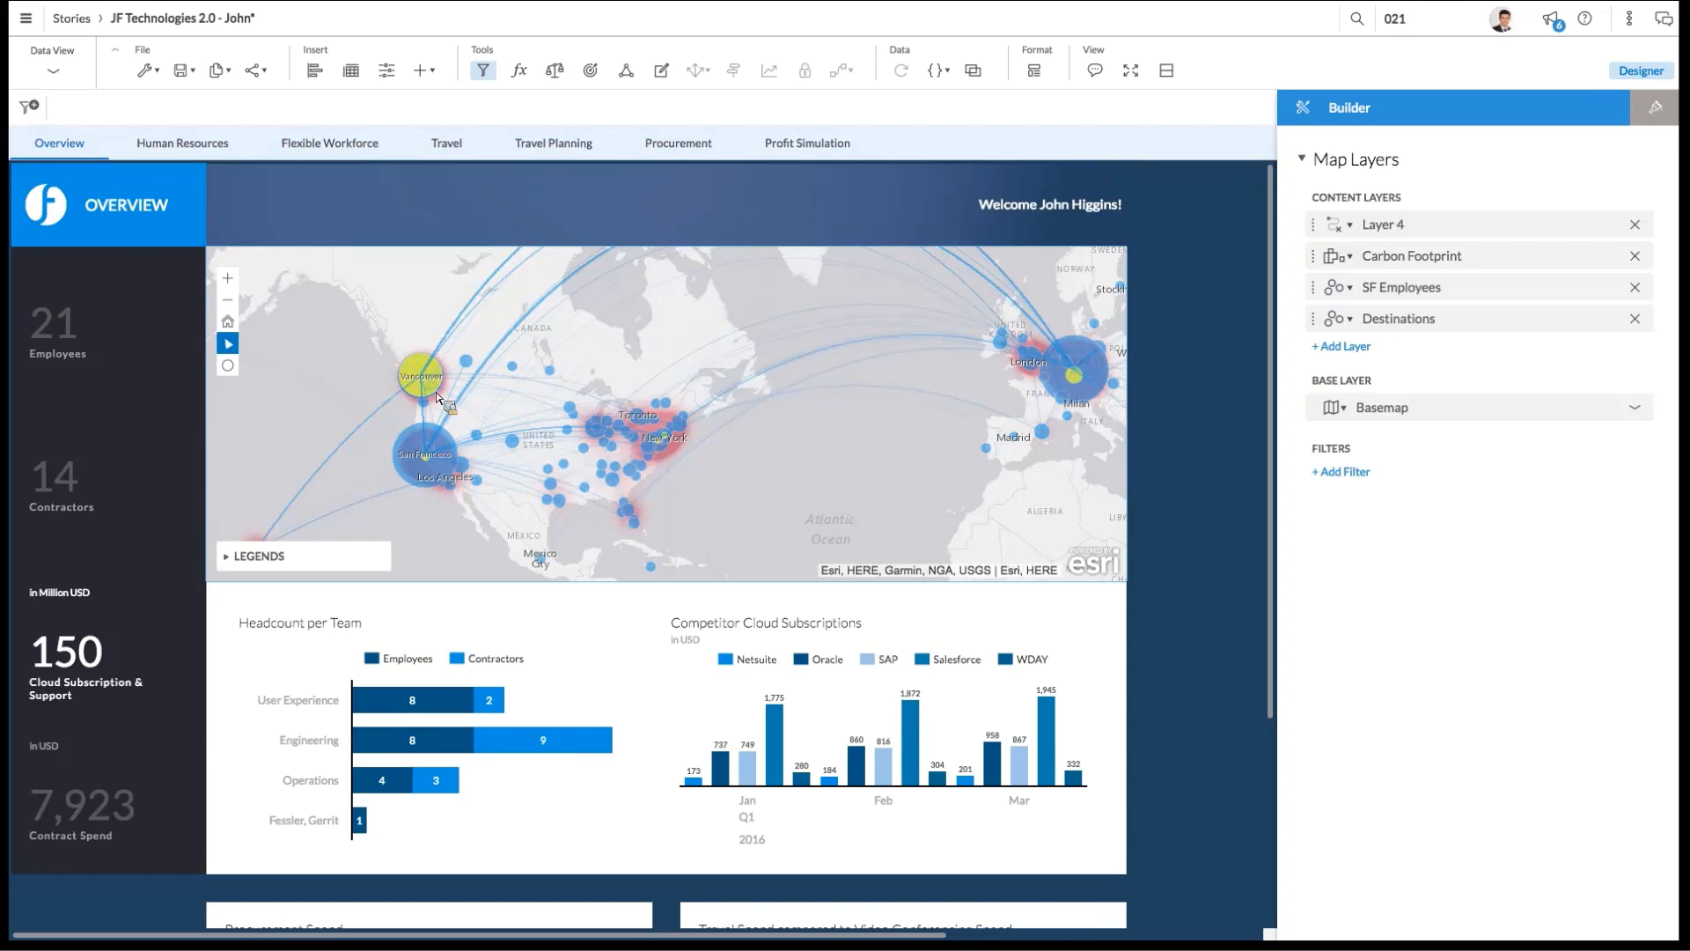
Step: Save the story and share it with a colleague, entering their username and granting Full Control access
left_click(185, 71)
left_click(220, 110)
left_click(261, 71)
left_click(294, 106)
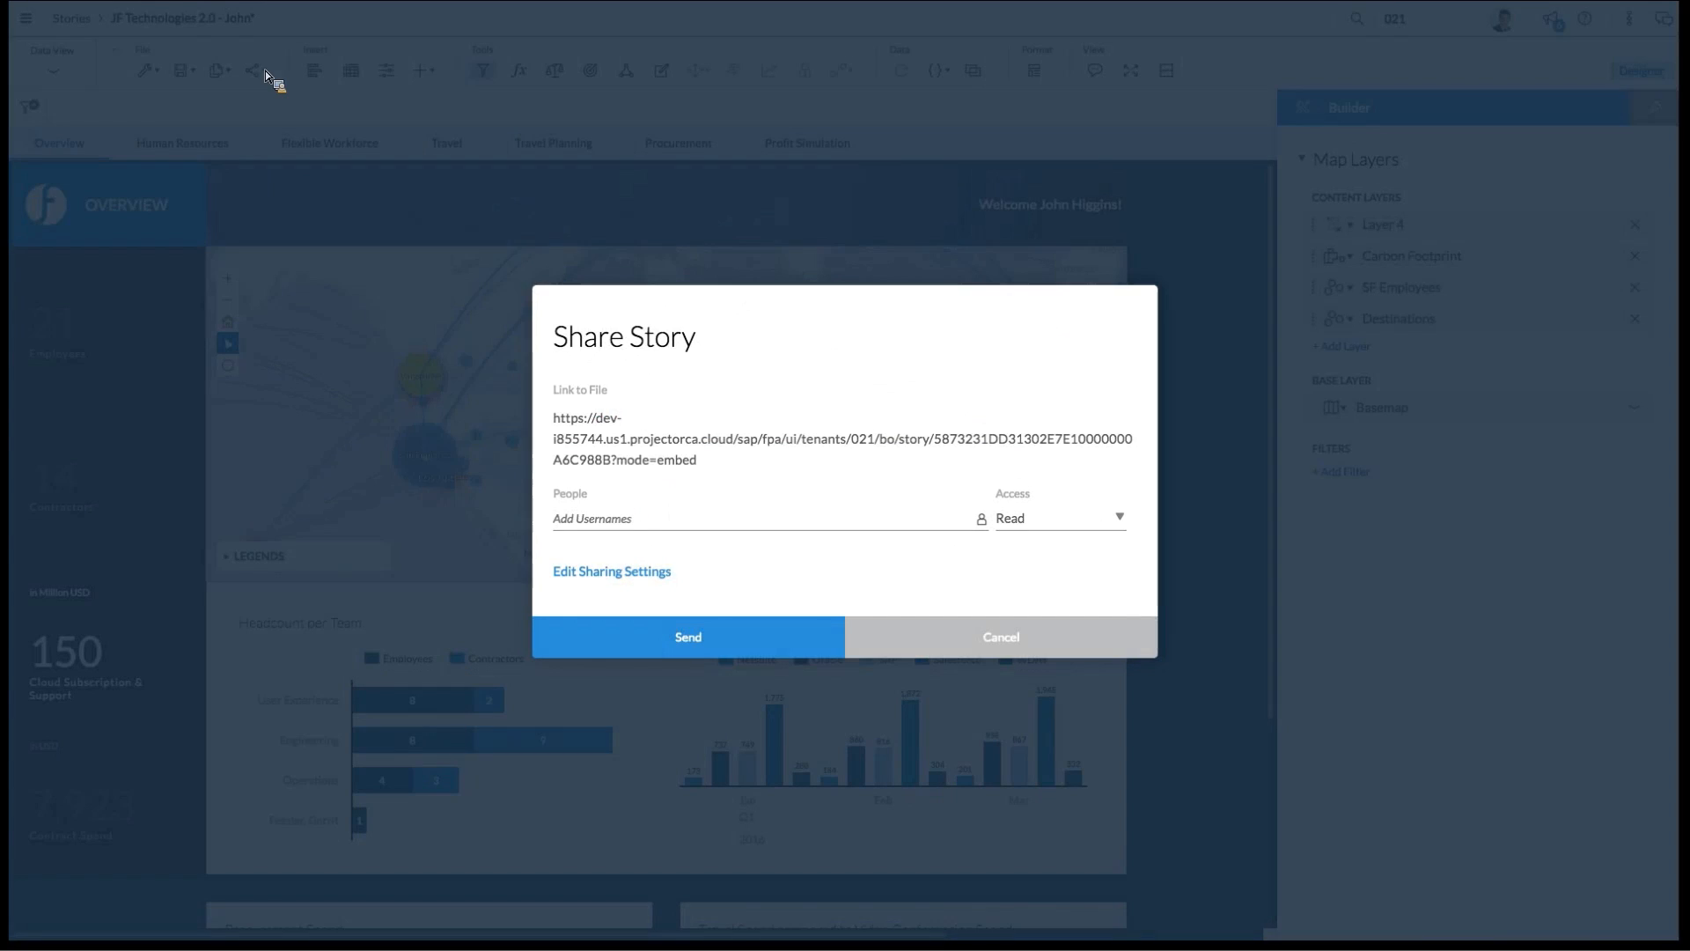
left_click(762, 530)
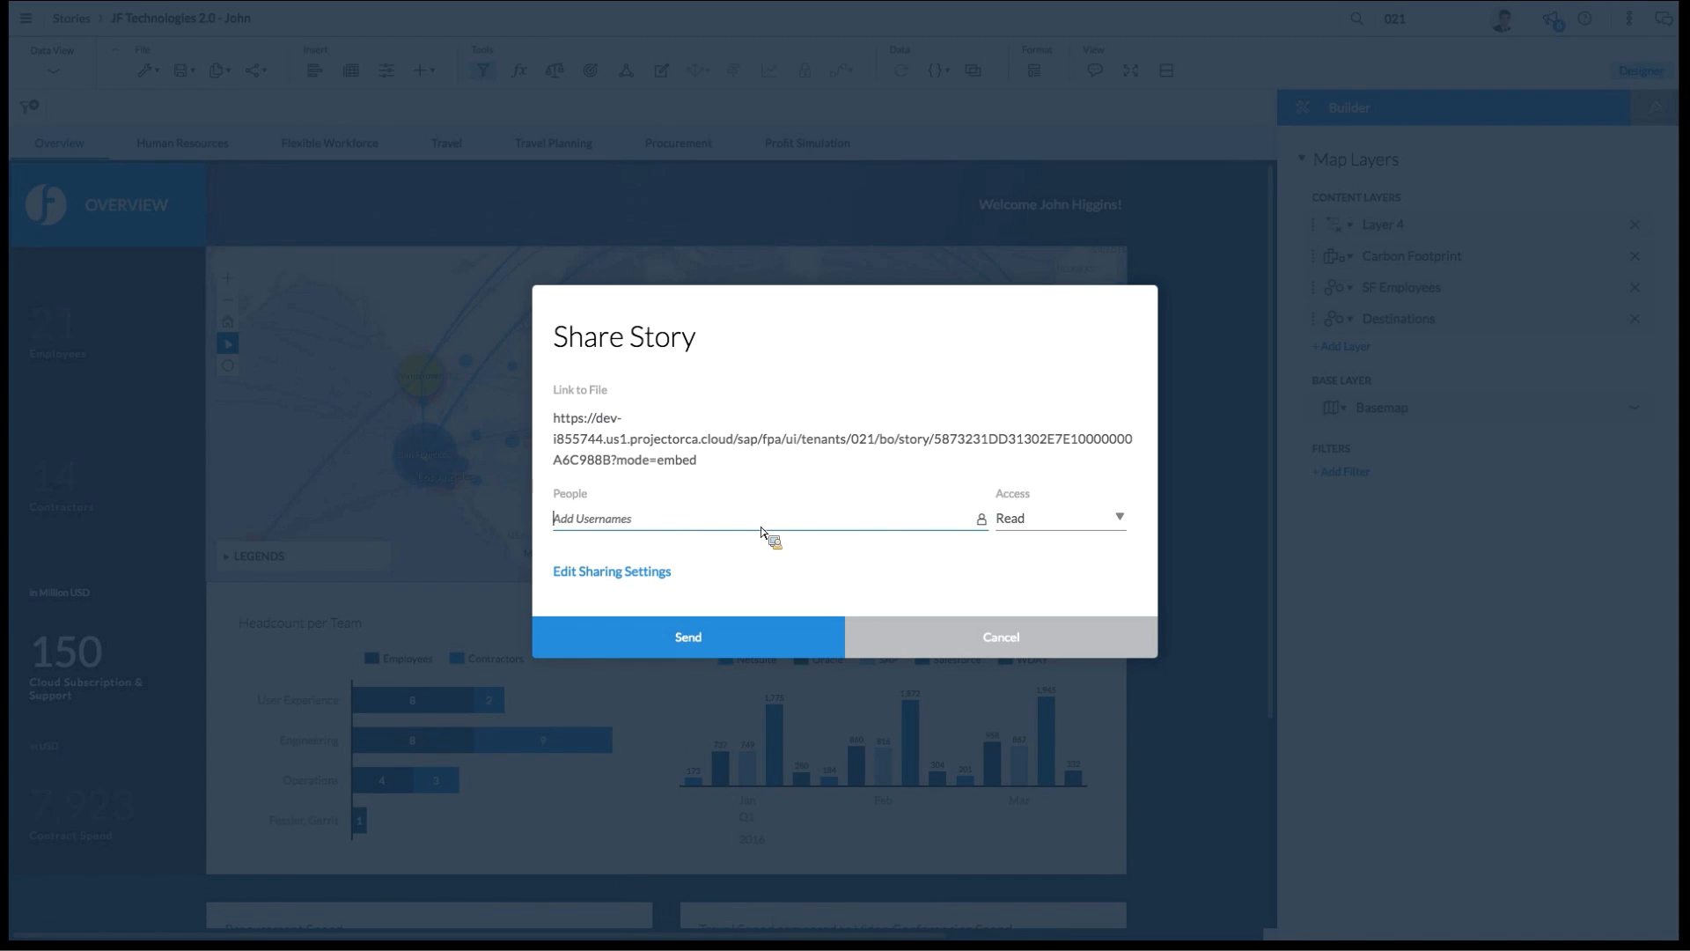
type("Logan")
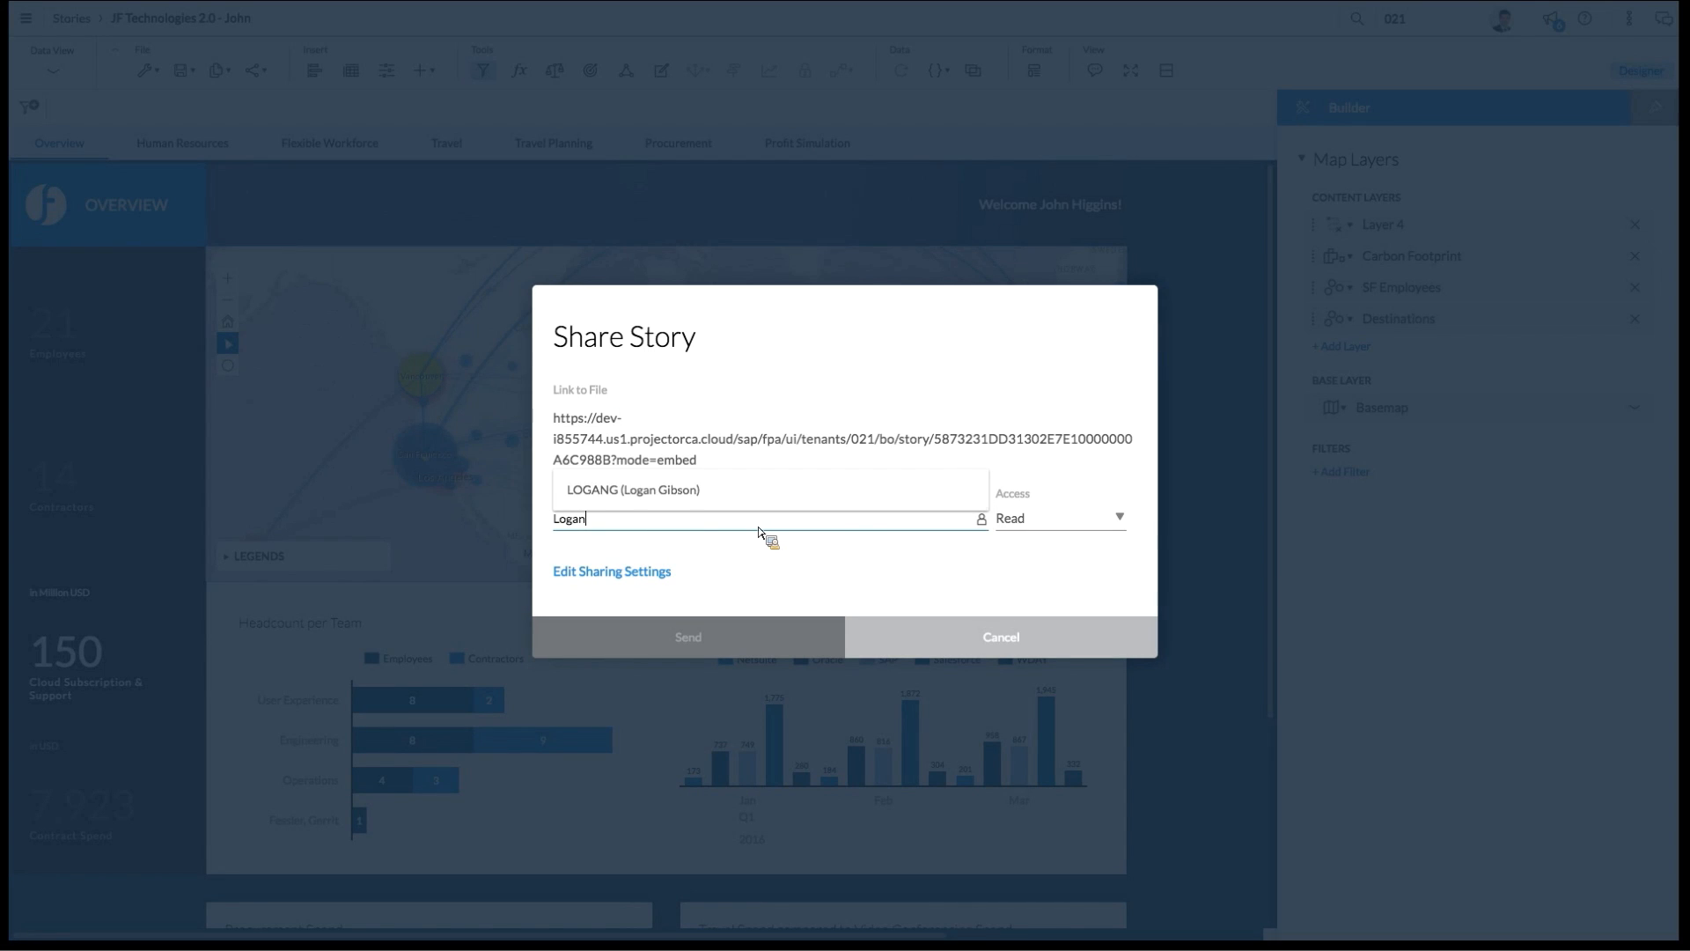
left_click(698, 490)
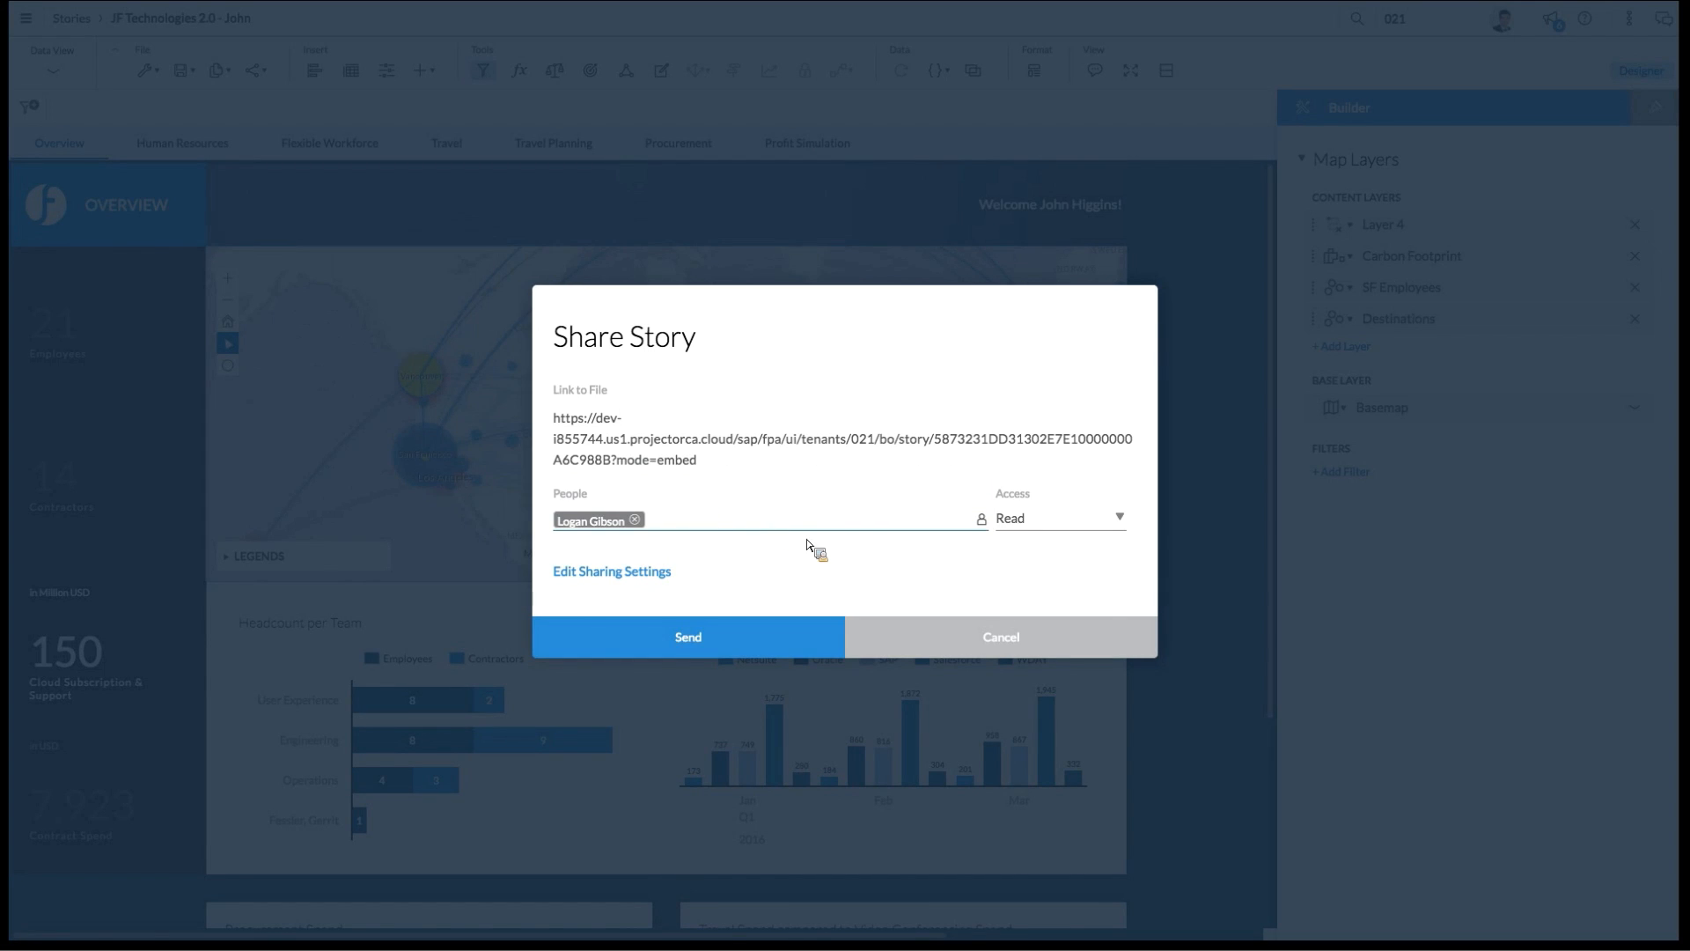
left_click(1118, 520)
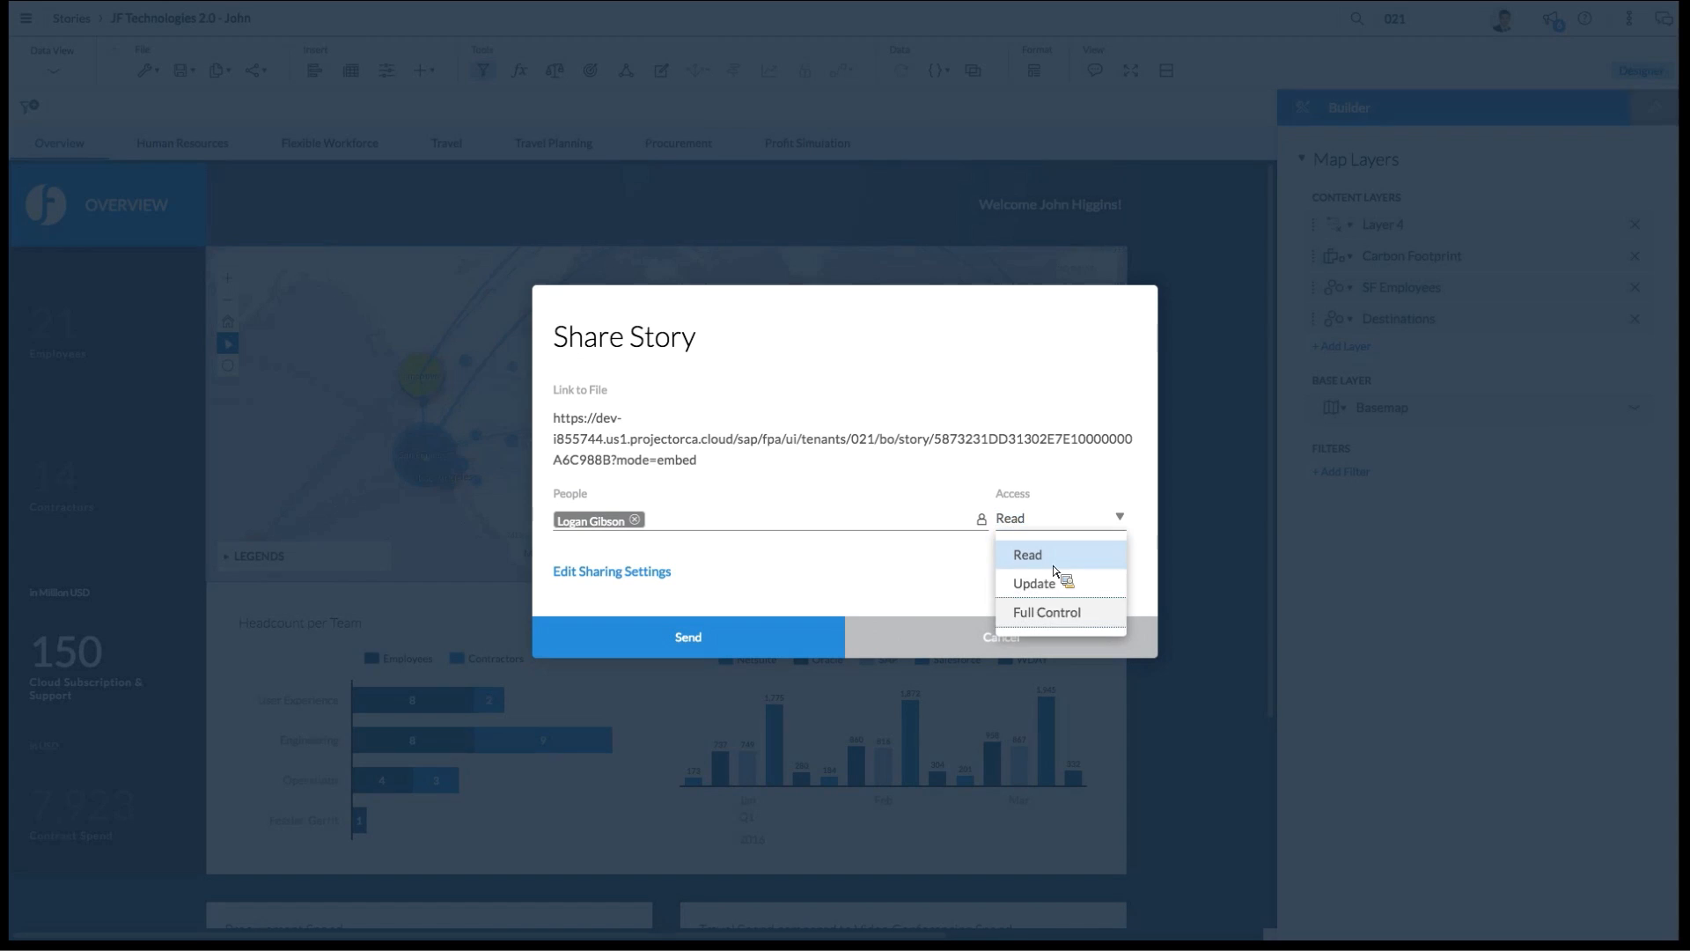
left_click(1065, 613)
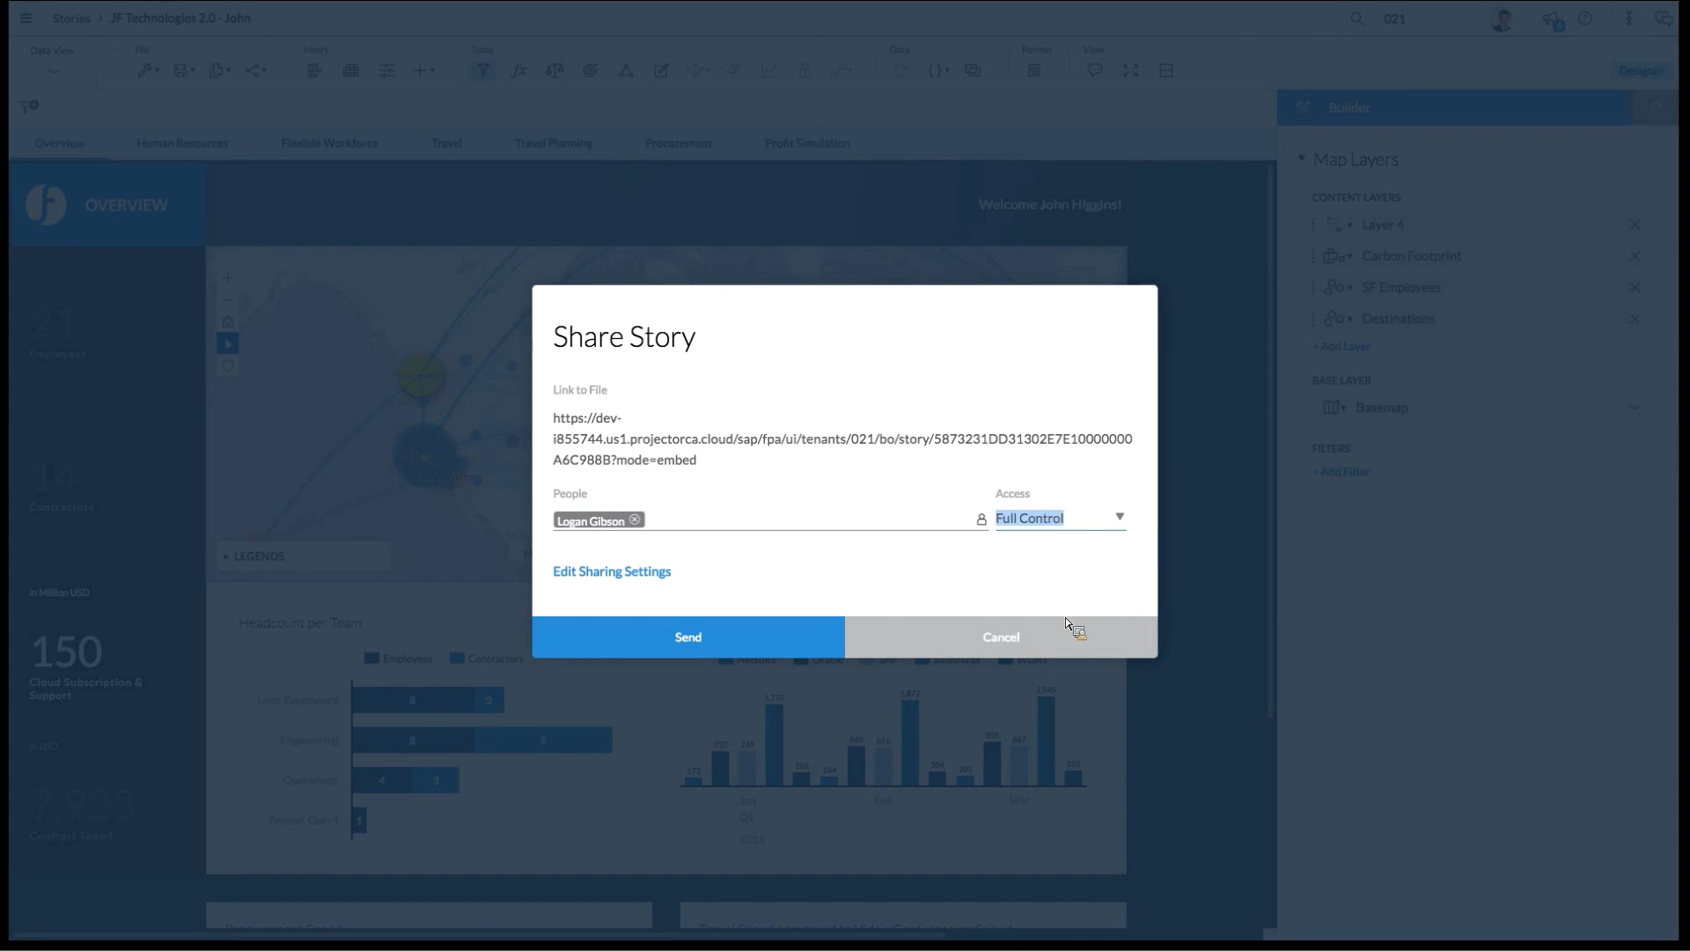
left_click(795, 643)
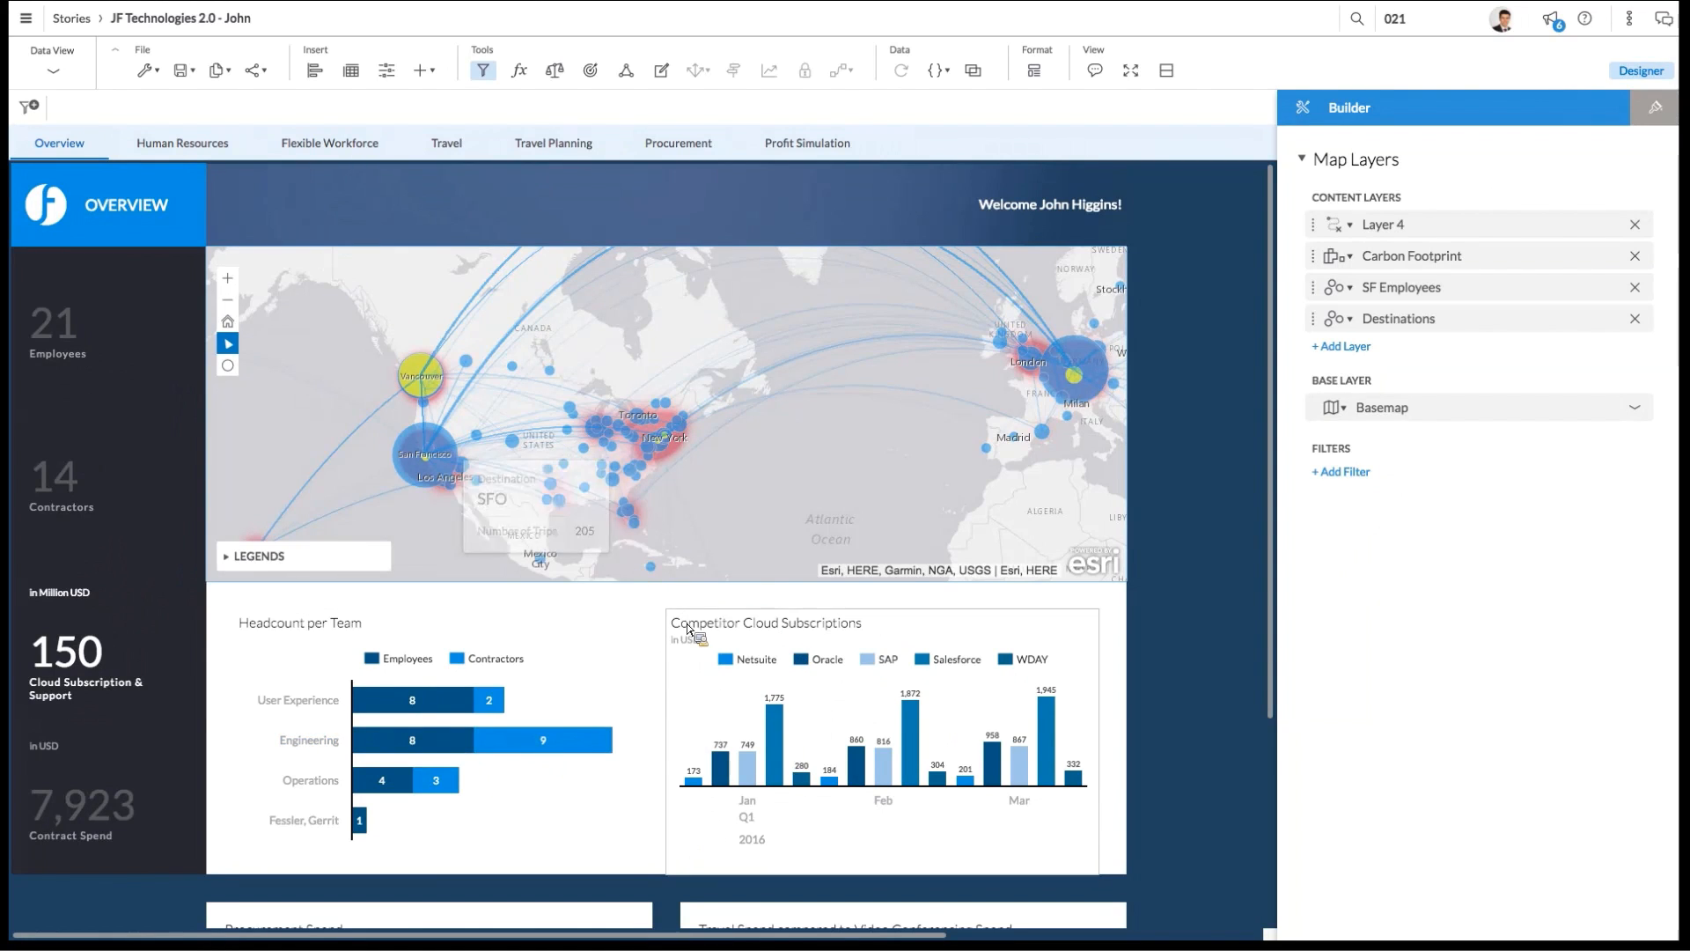
Step: Place a comment on the Headcount per Team chart that mentions a colleague and thanks them
mouse_move(731, 784)
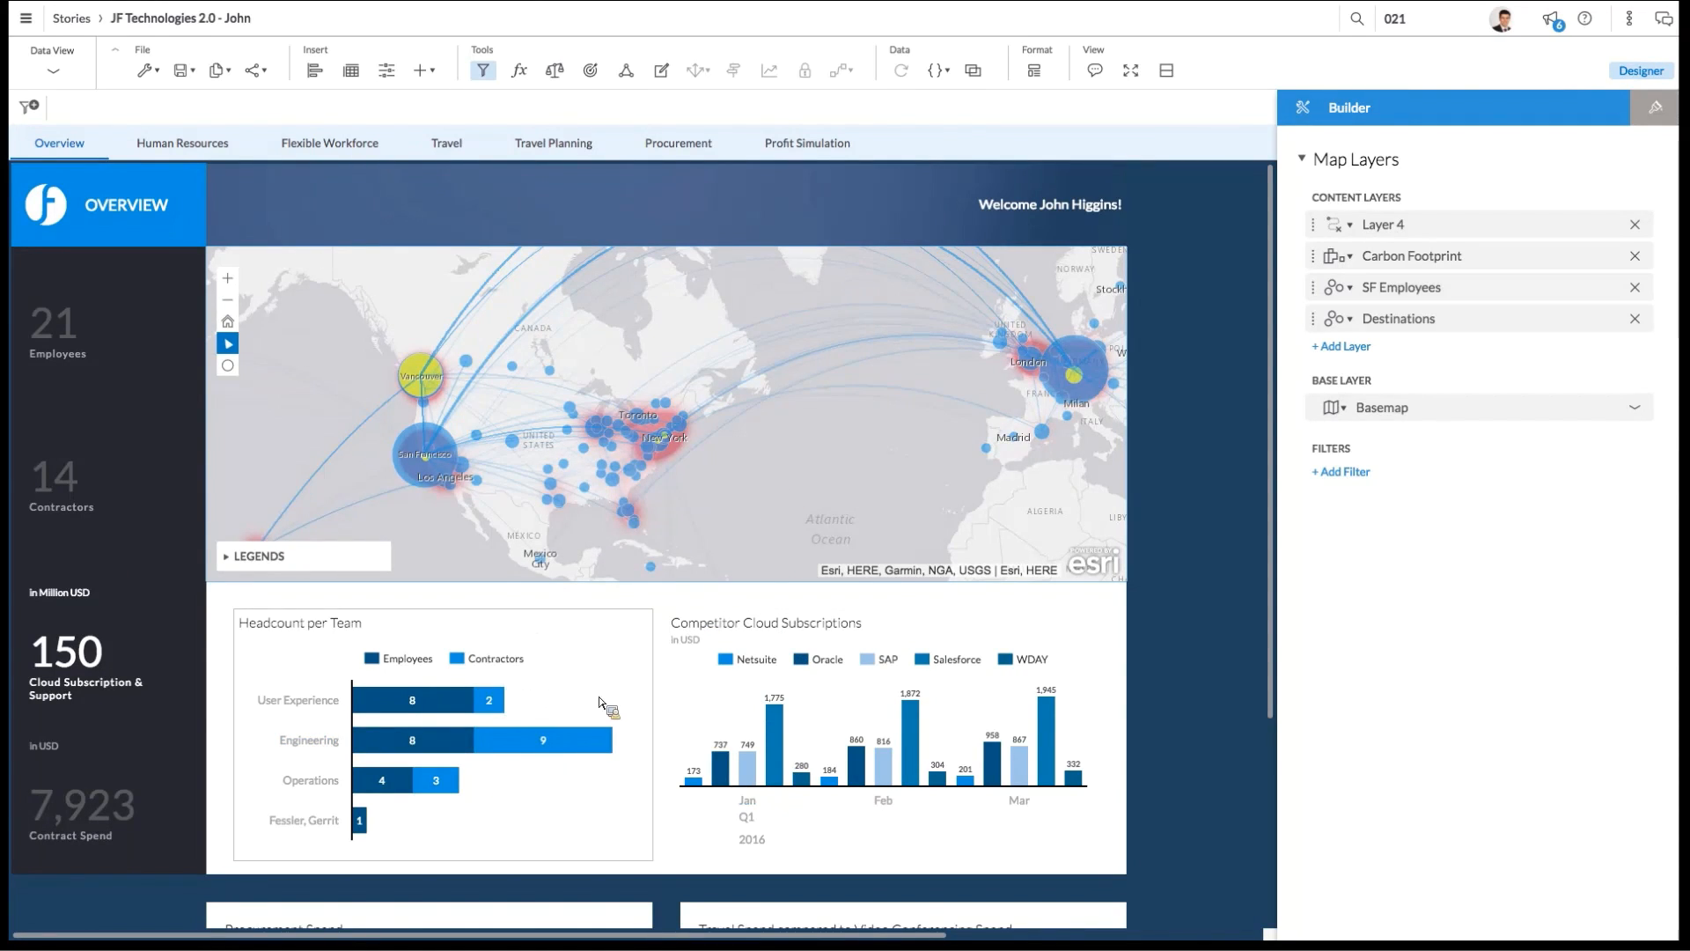
left_click(453, 748)
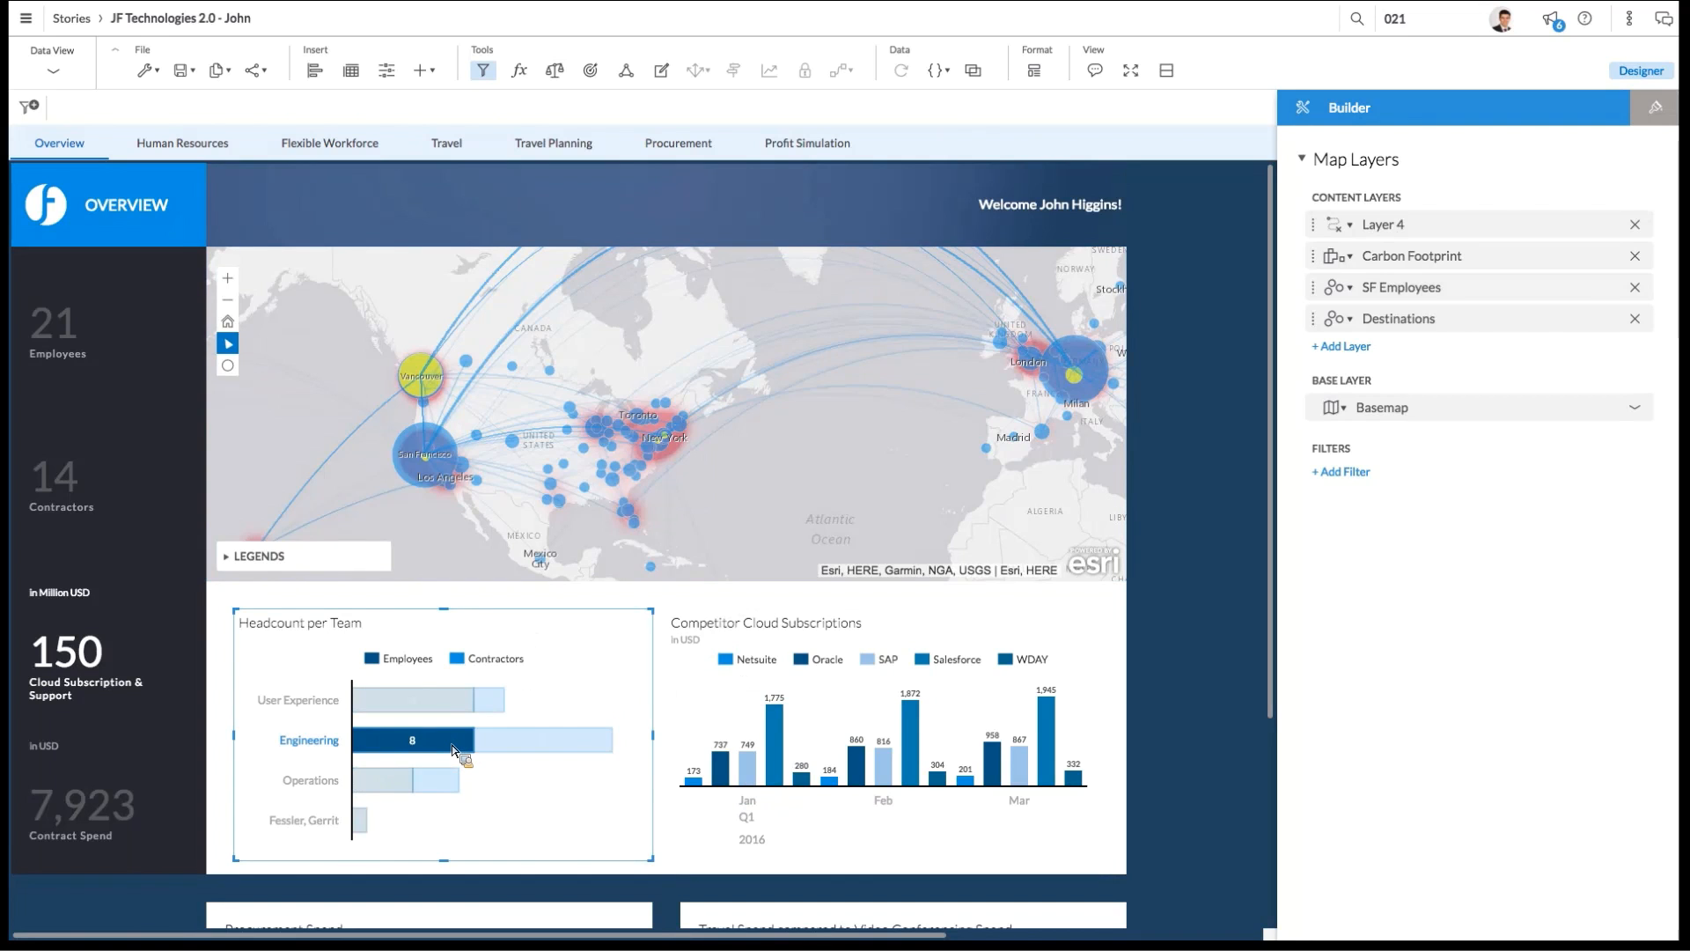
left_click(331, 742)
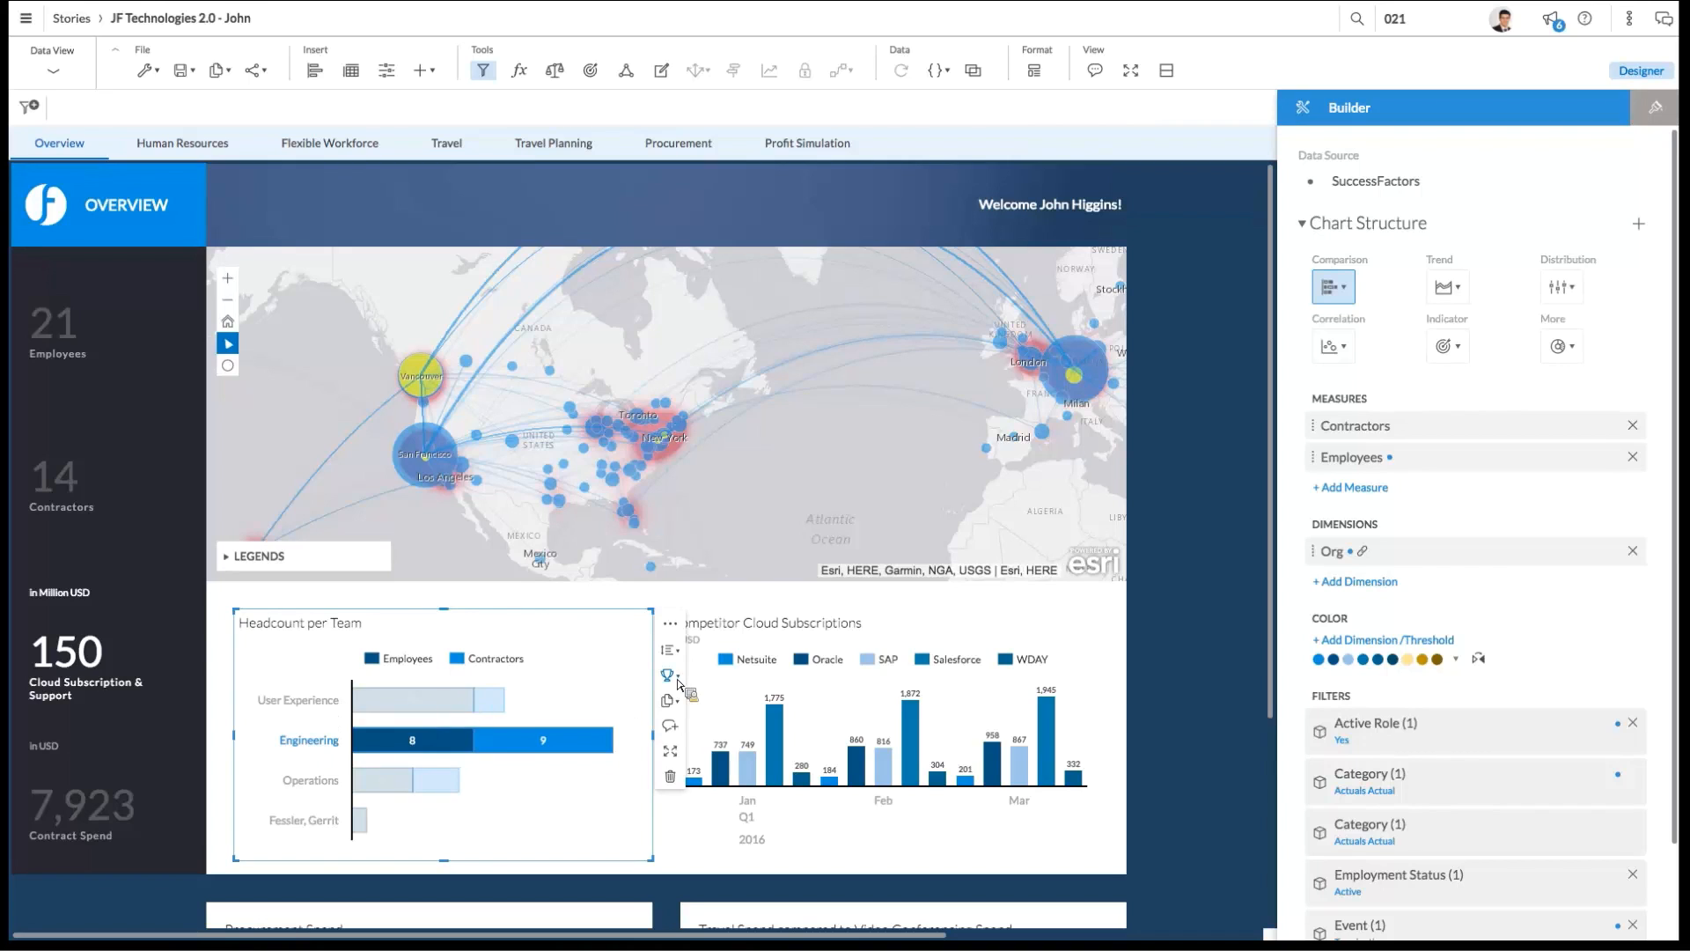
left_click(683, 726)
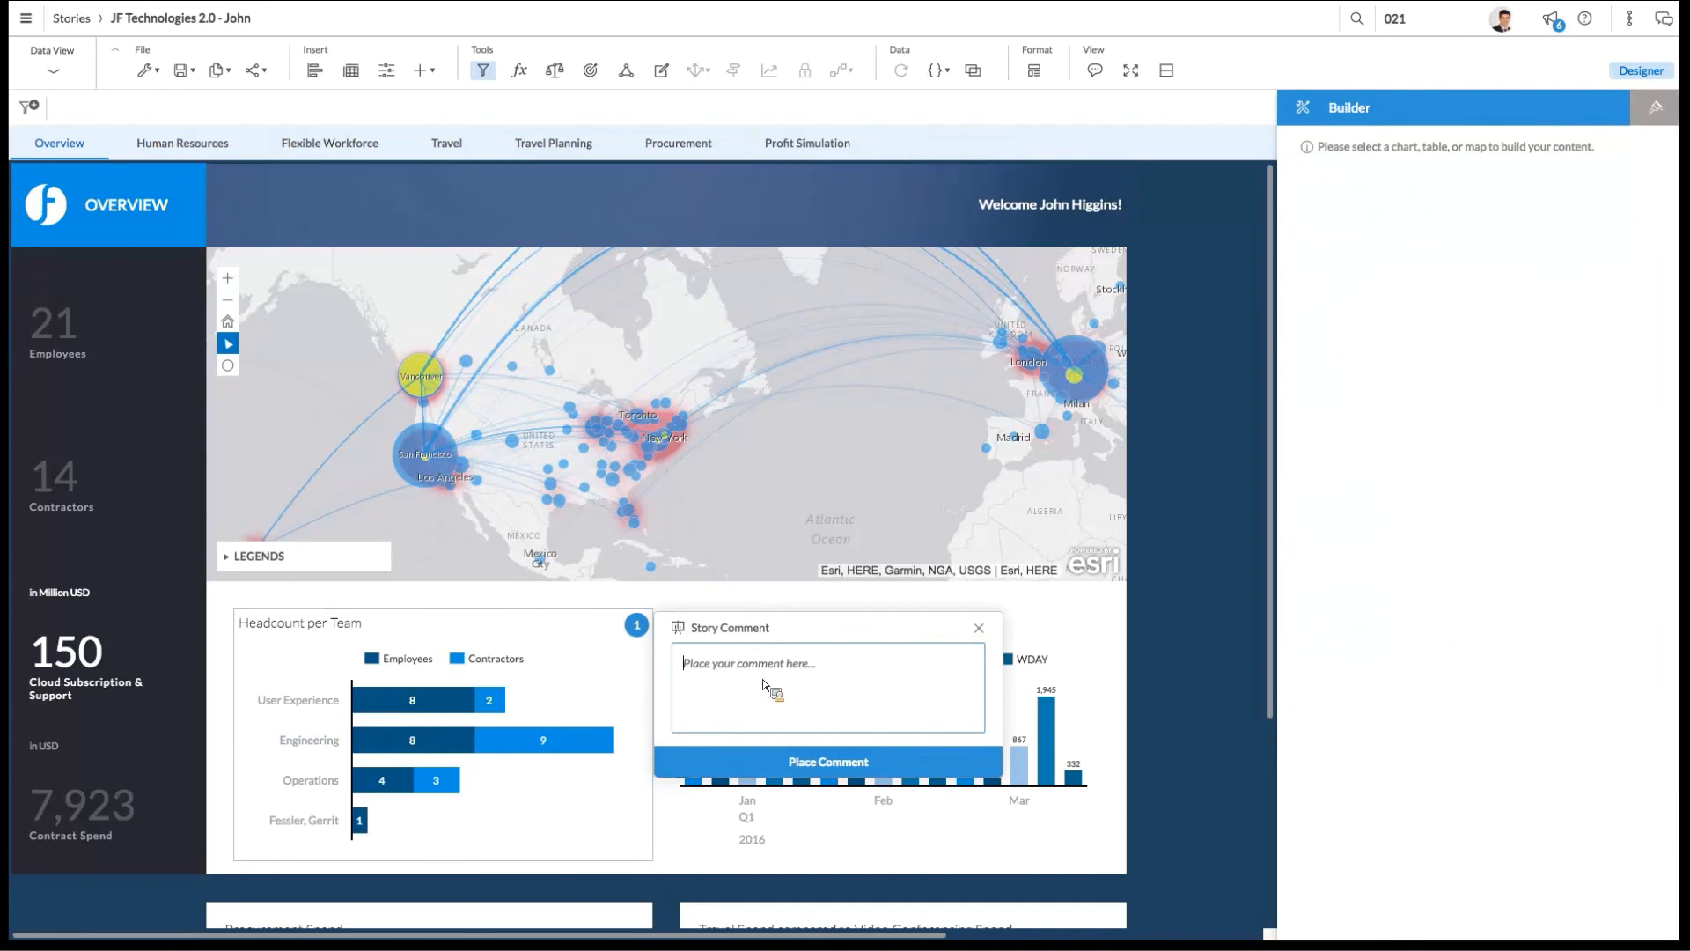
type("@")
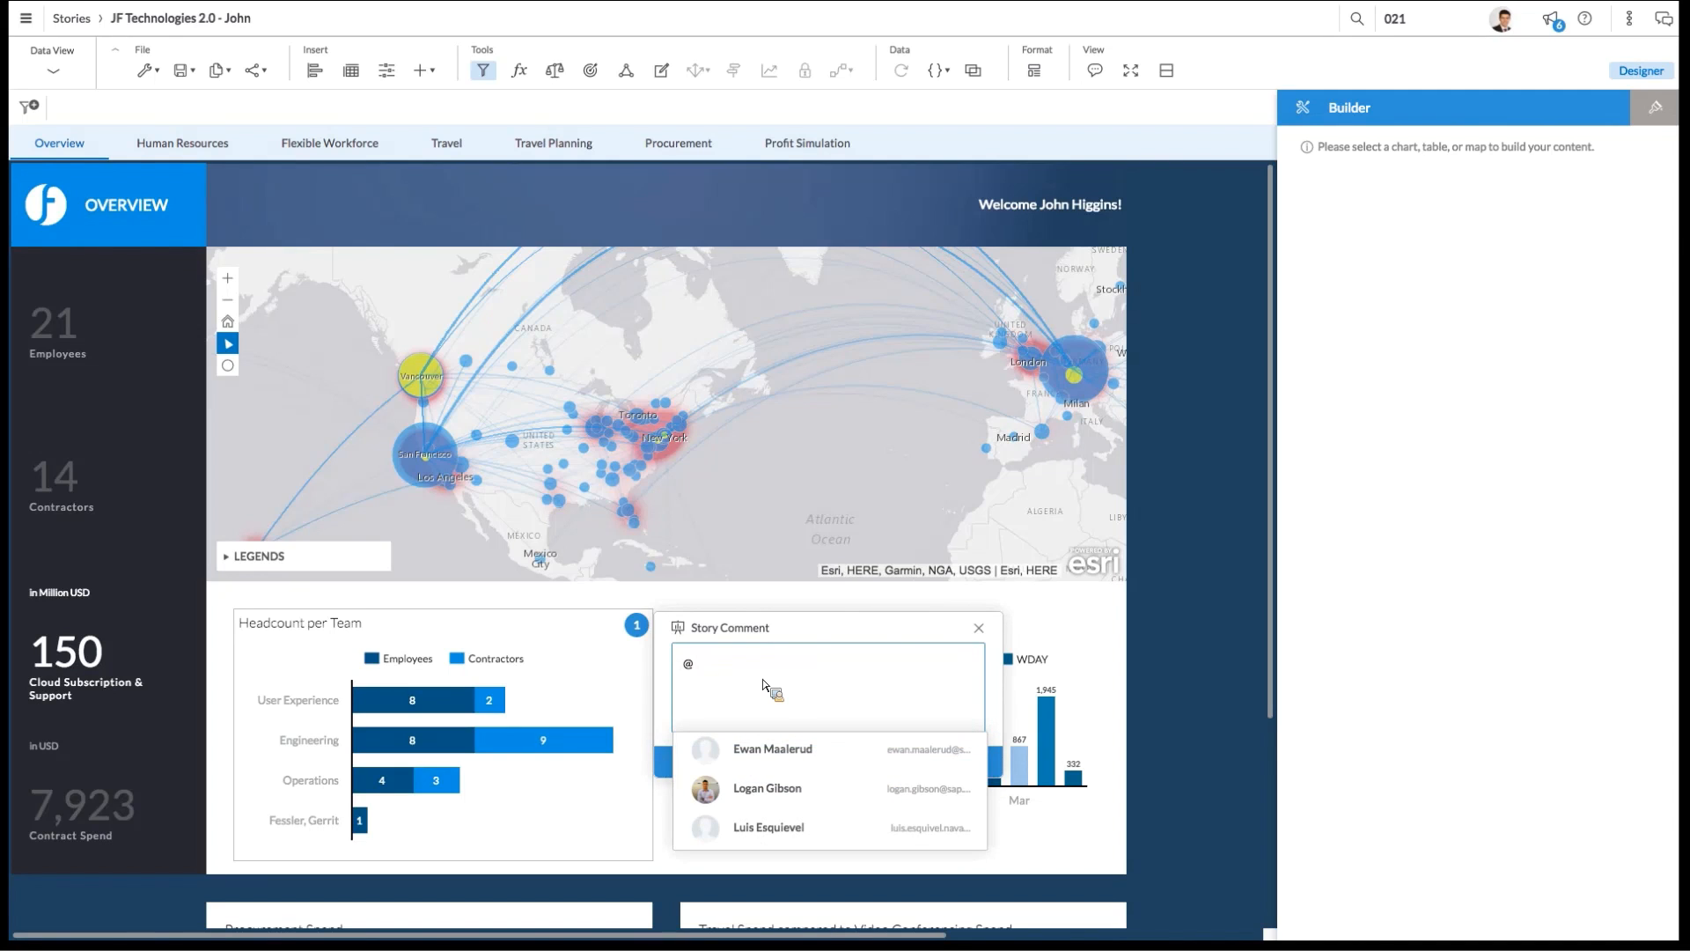
key("Down")
key("Down")
key("Down")
left_click(822, 832)
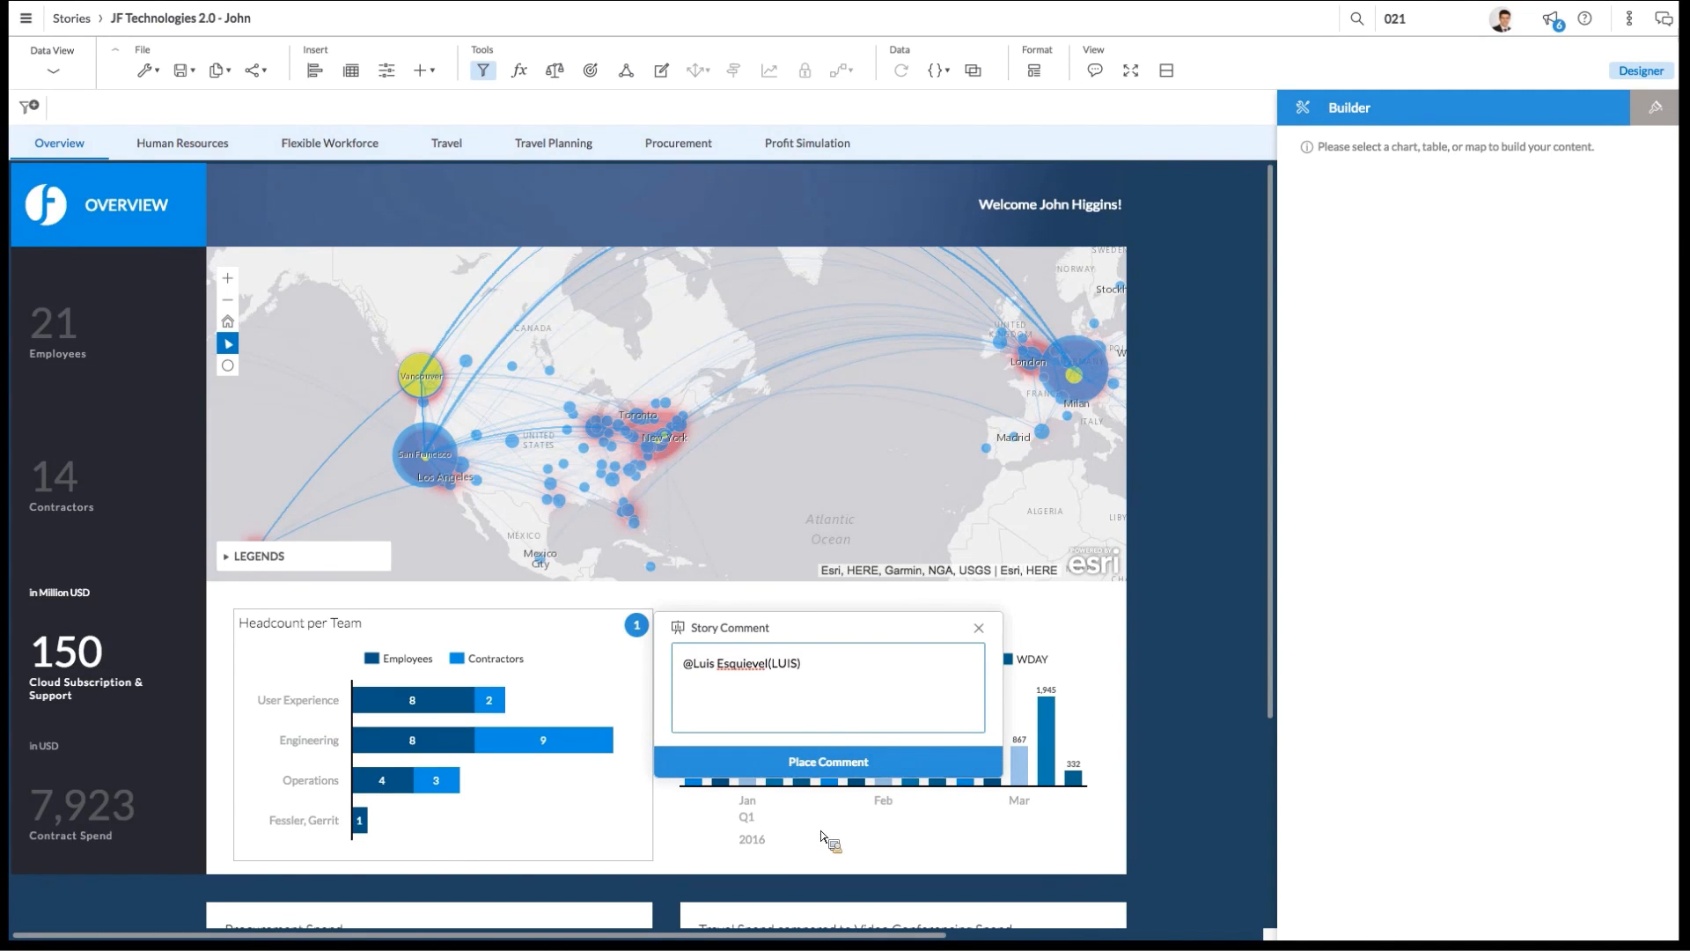
type("Thanks Luis....")
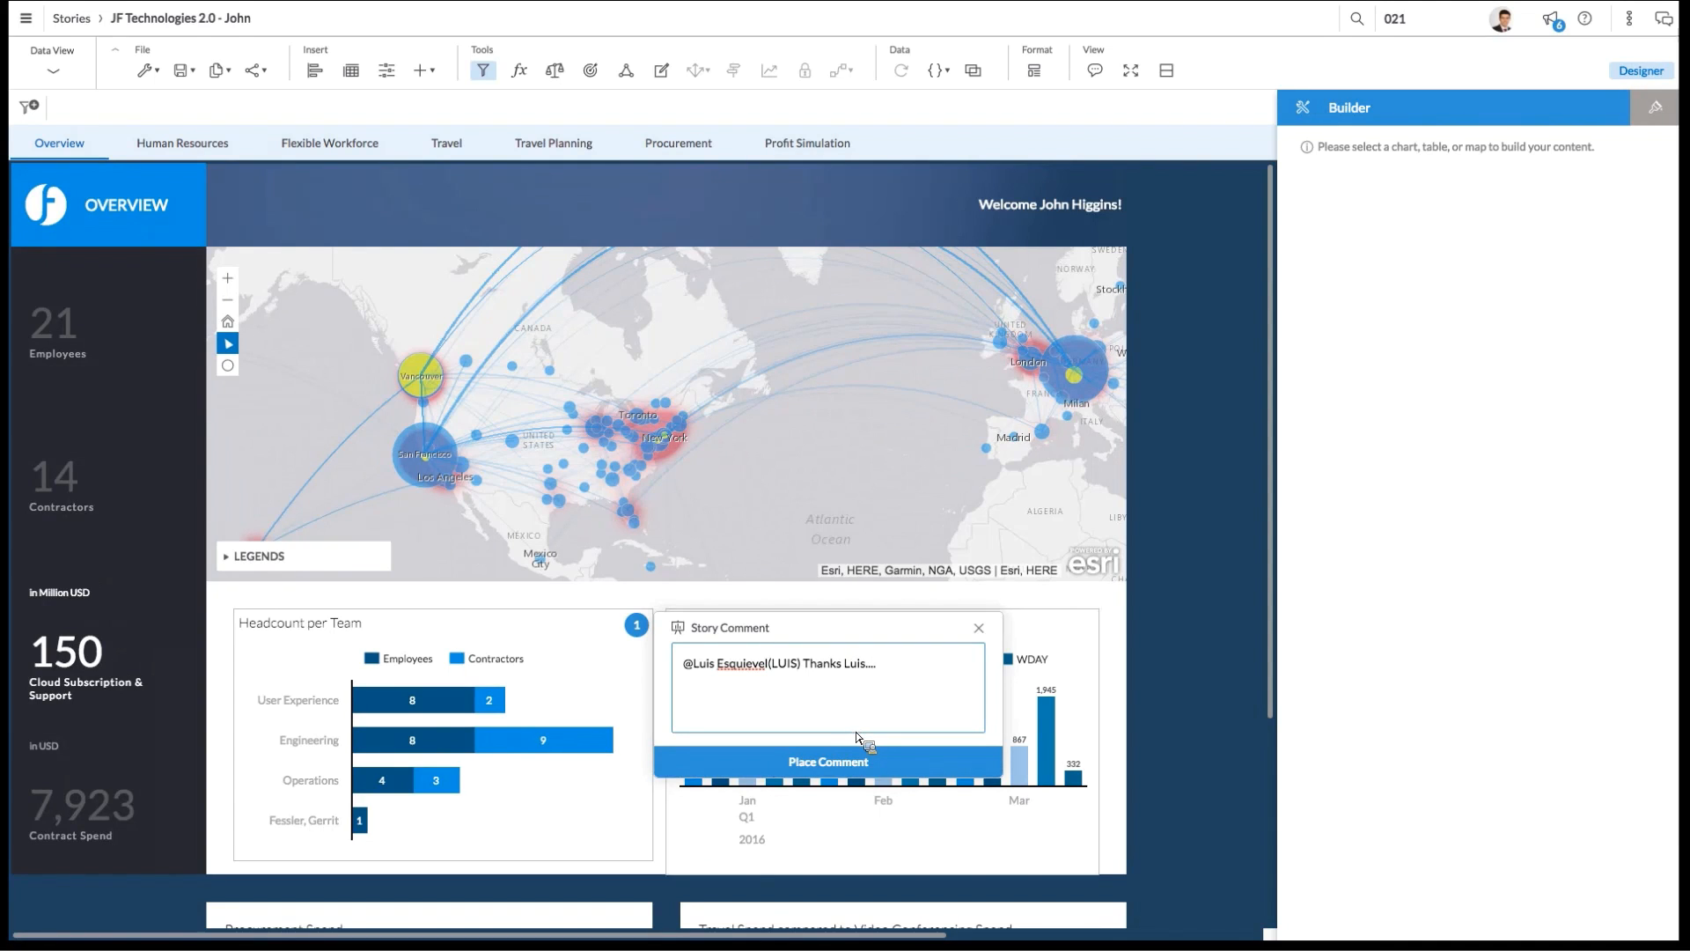
left_click(948, 766)
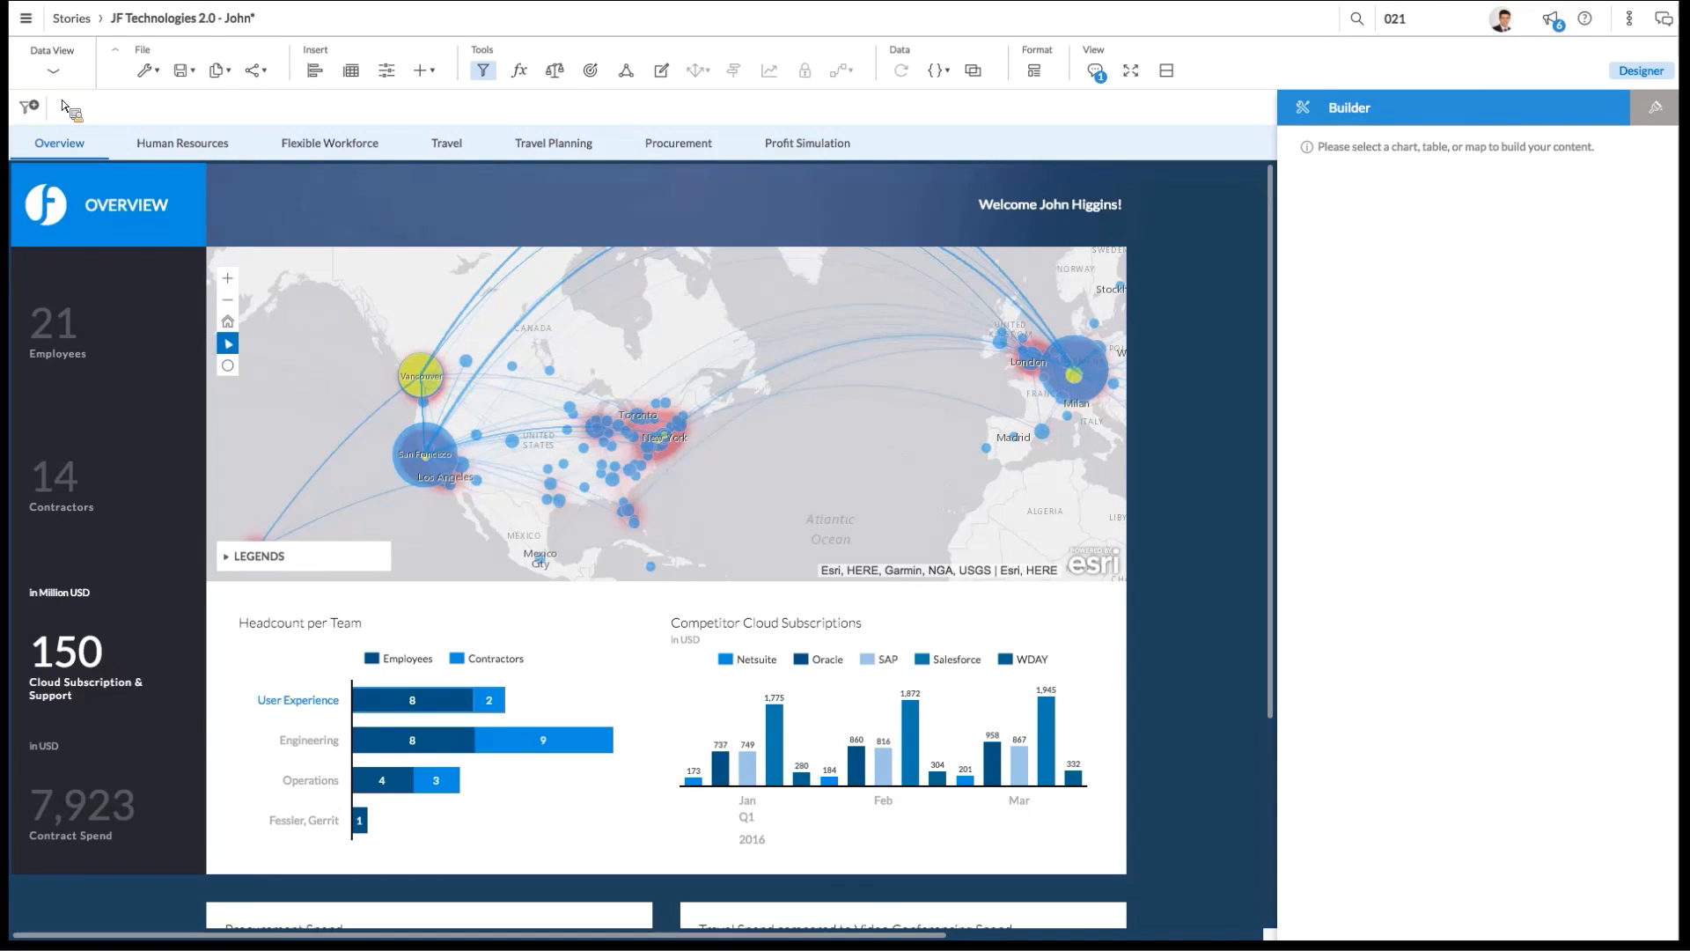
Step: Leave the story for the Home page without saving its changes
left_click(25, 17)
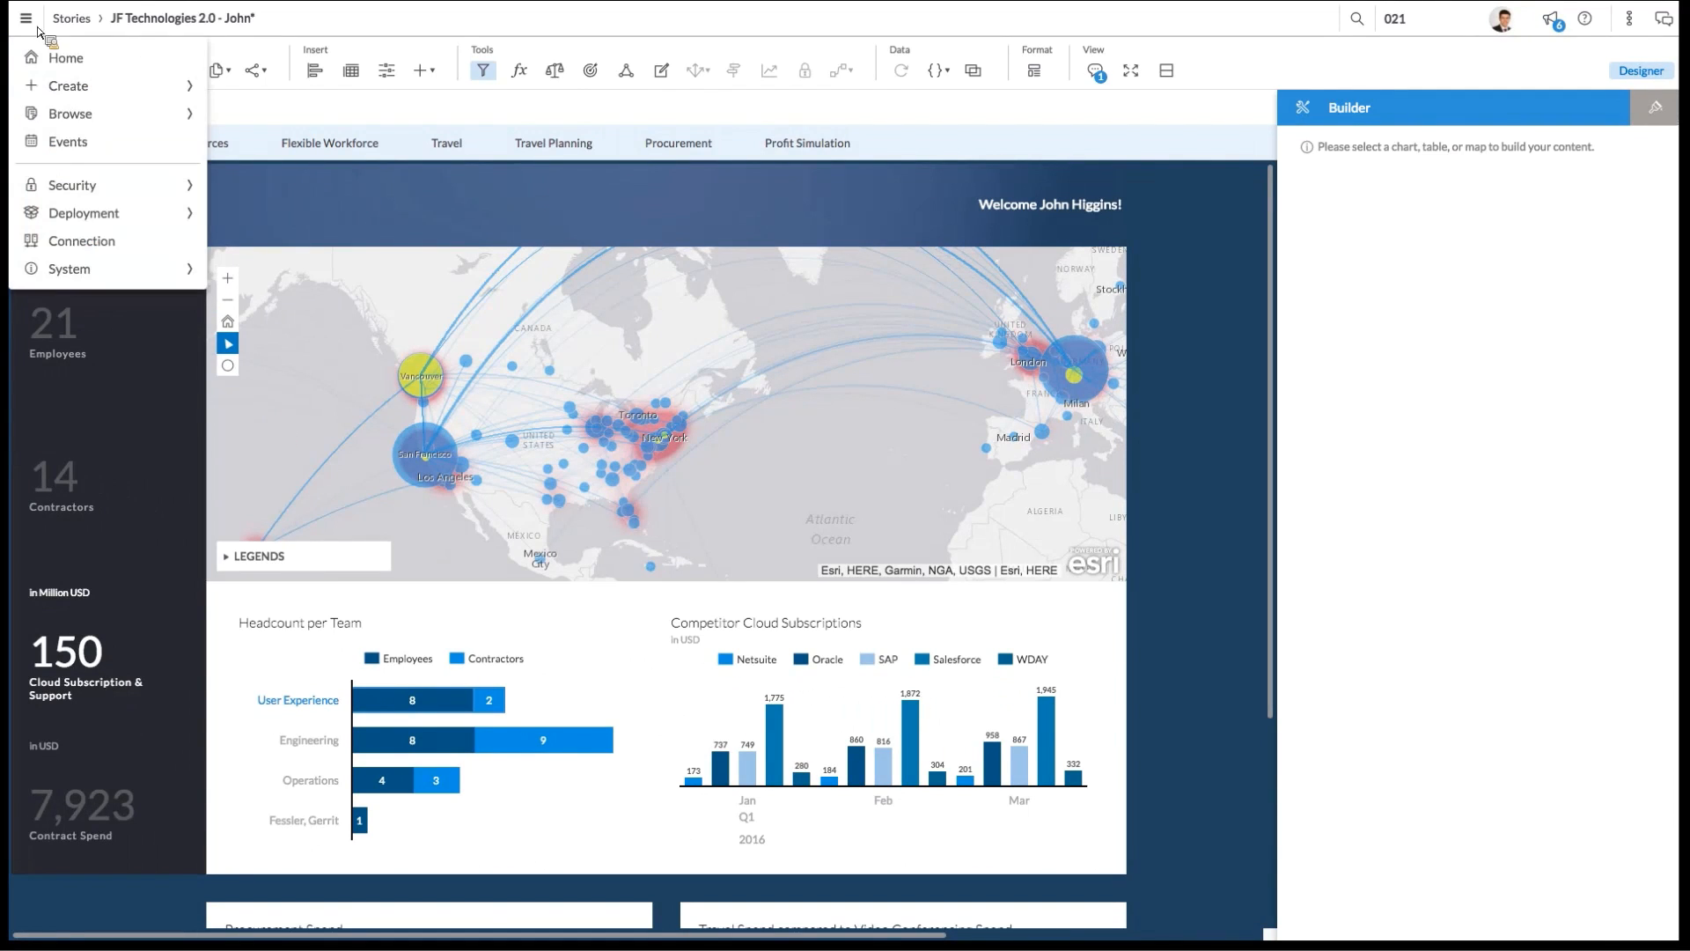
left_click(62, 60)
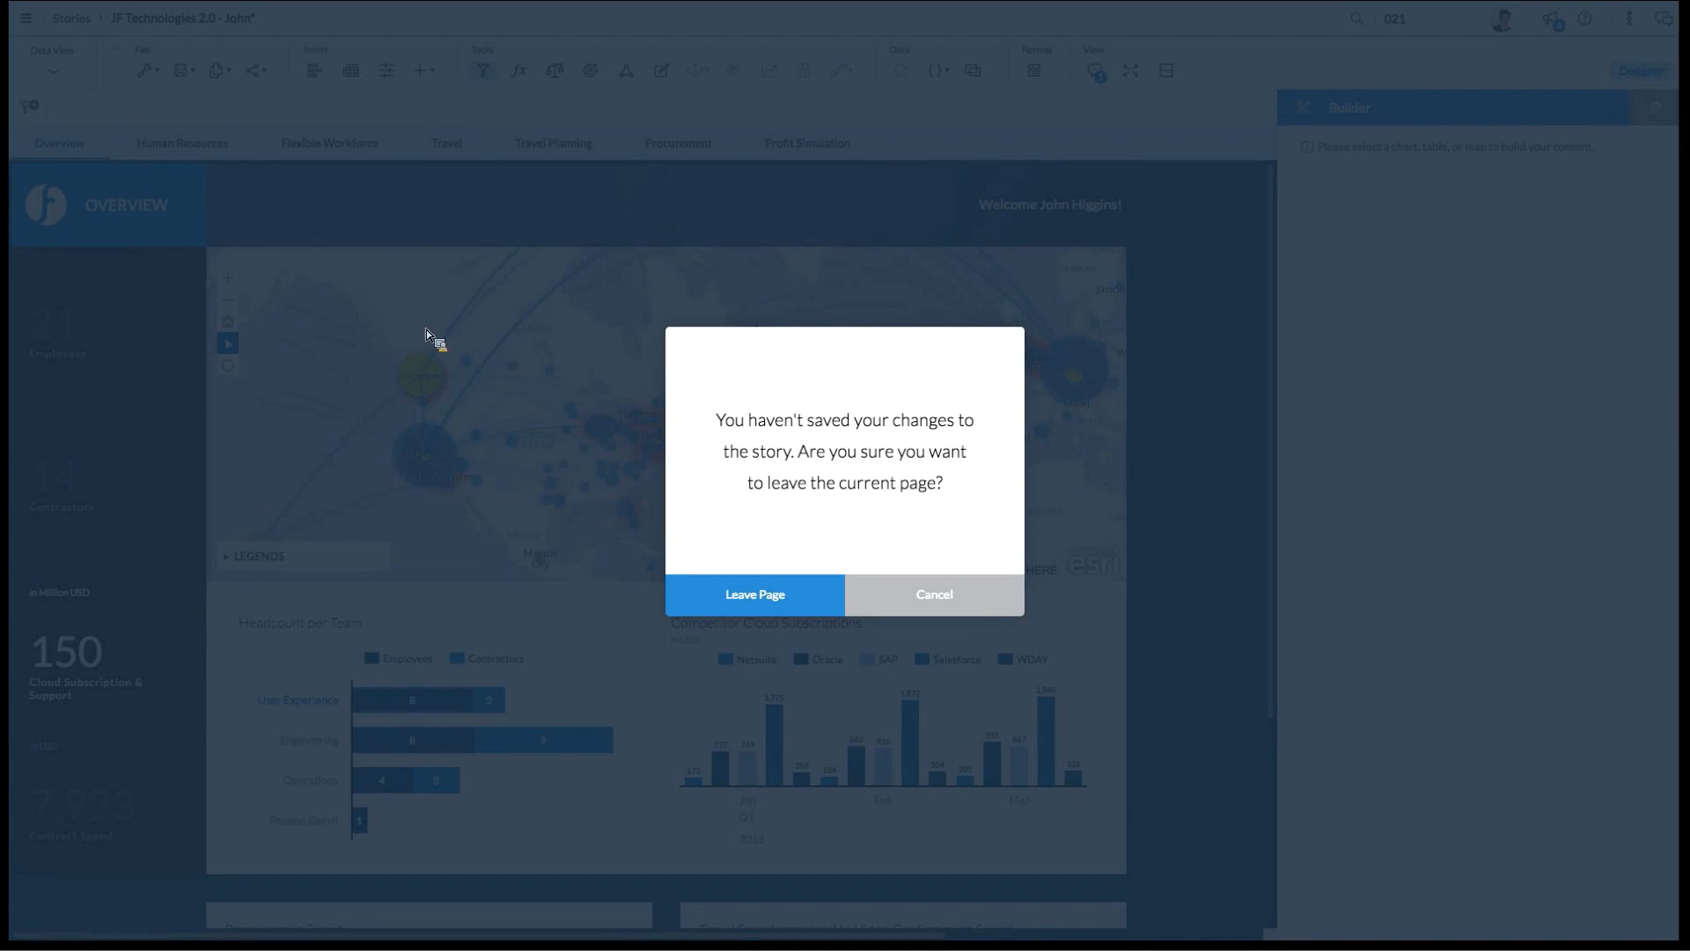
left_click(769, 612)
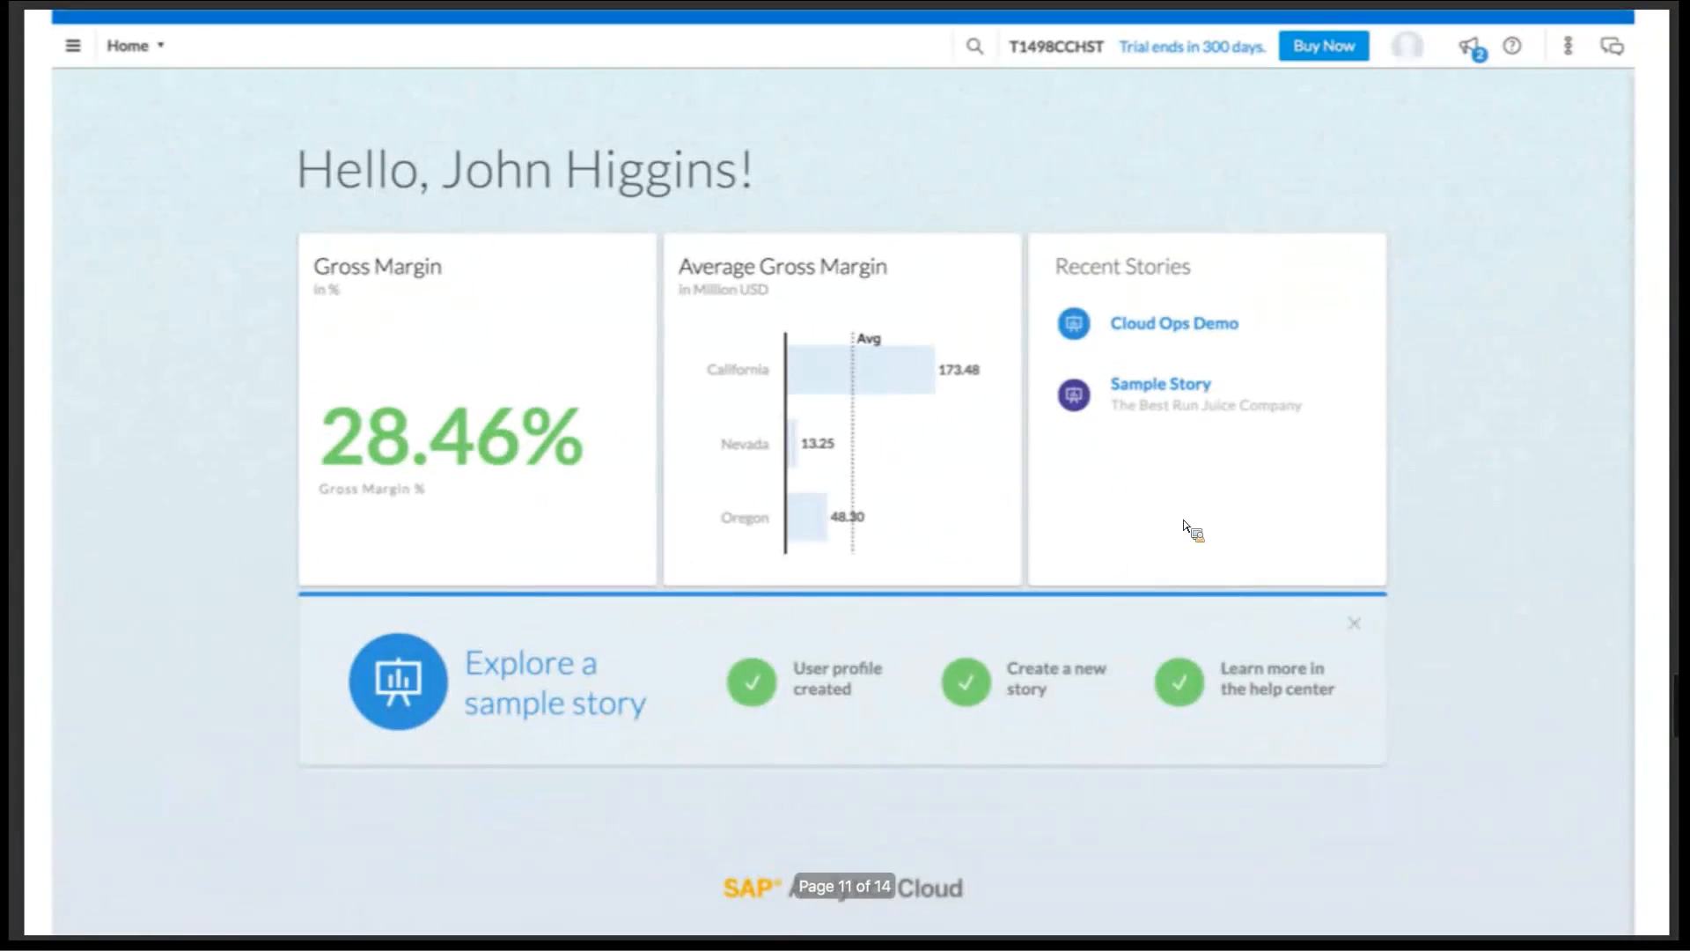
key("Left")
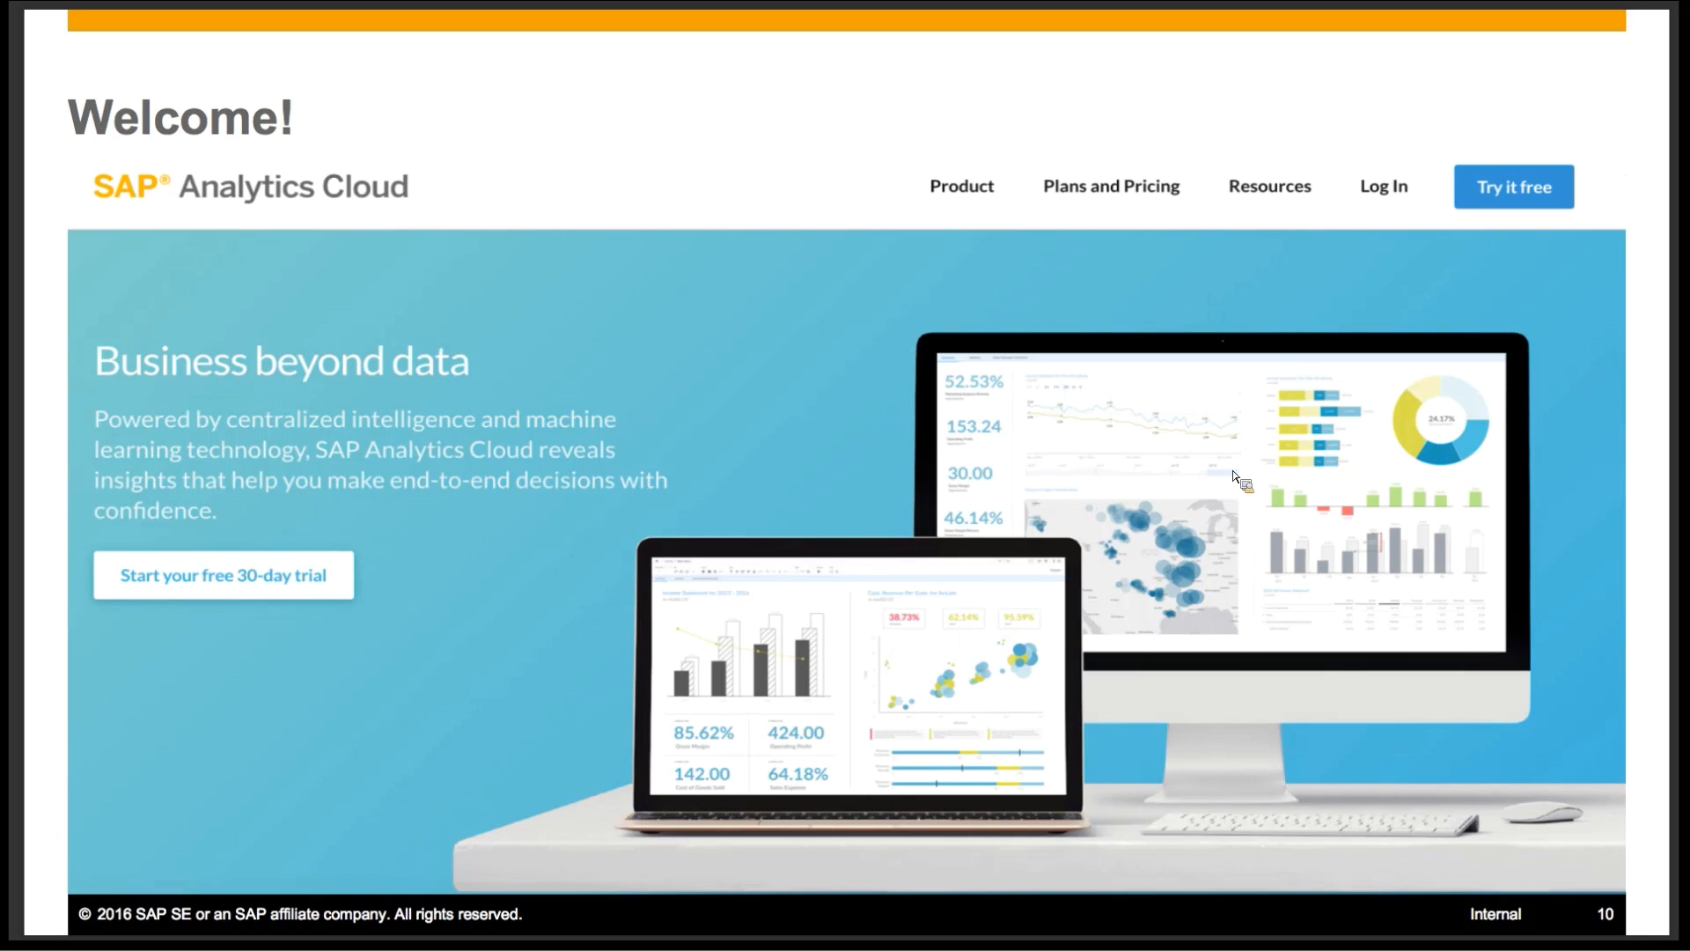
key("Right")
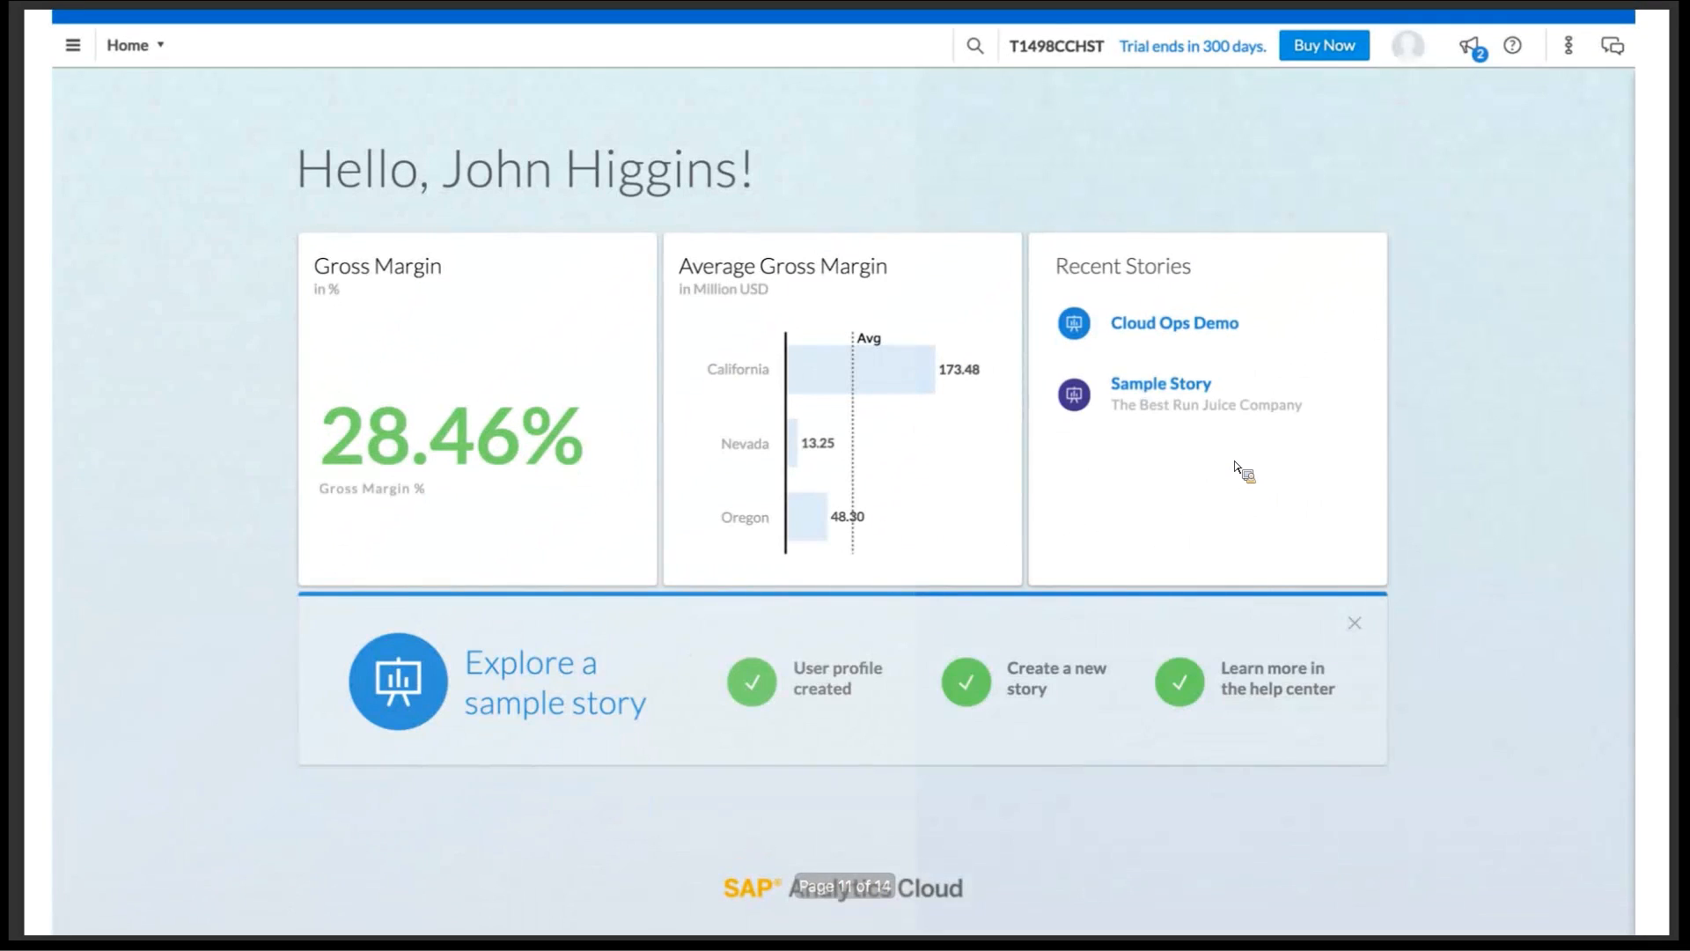
key("Right")
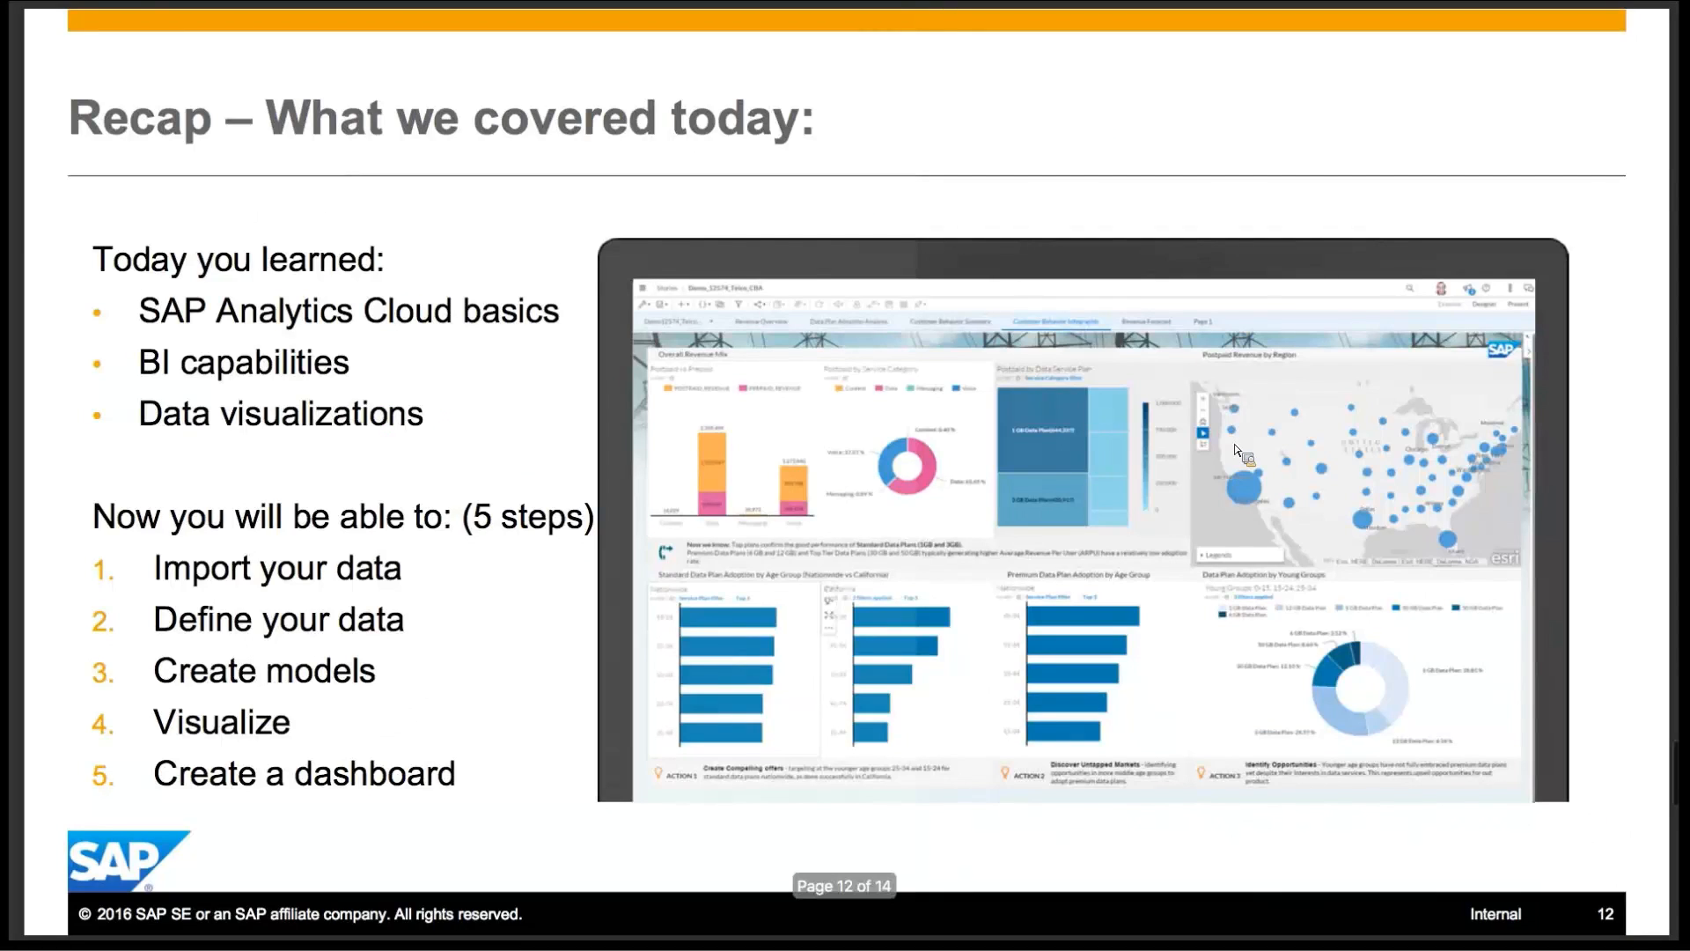
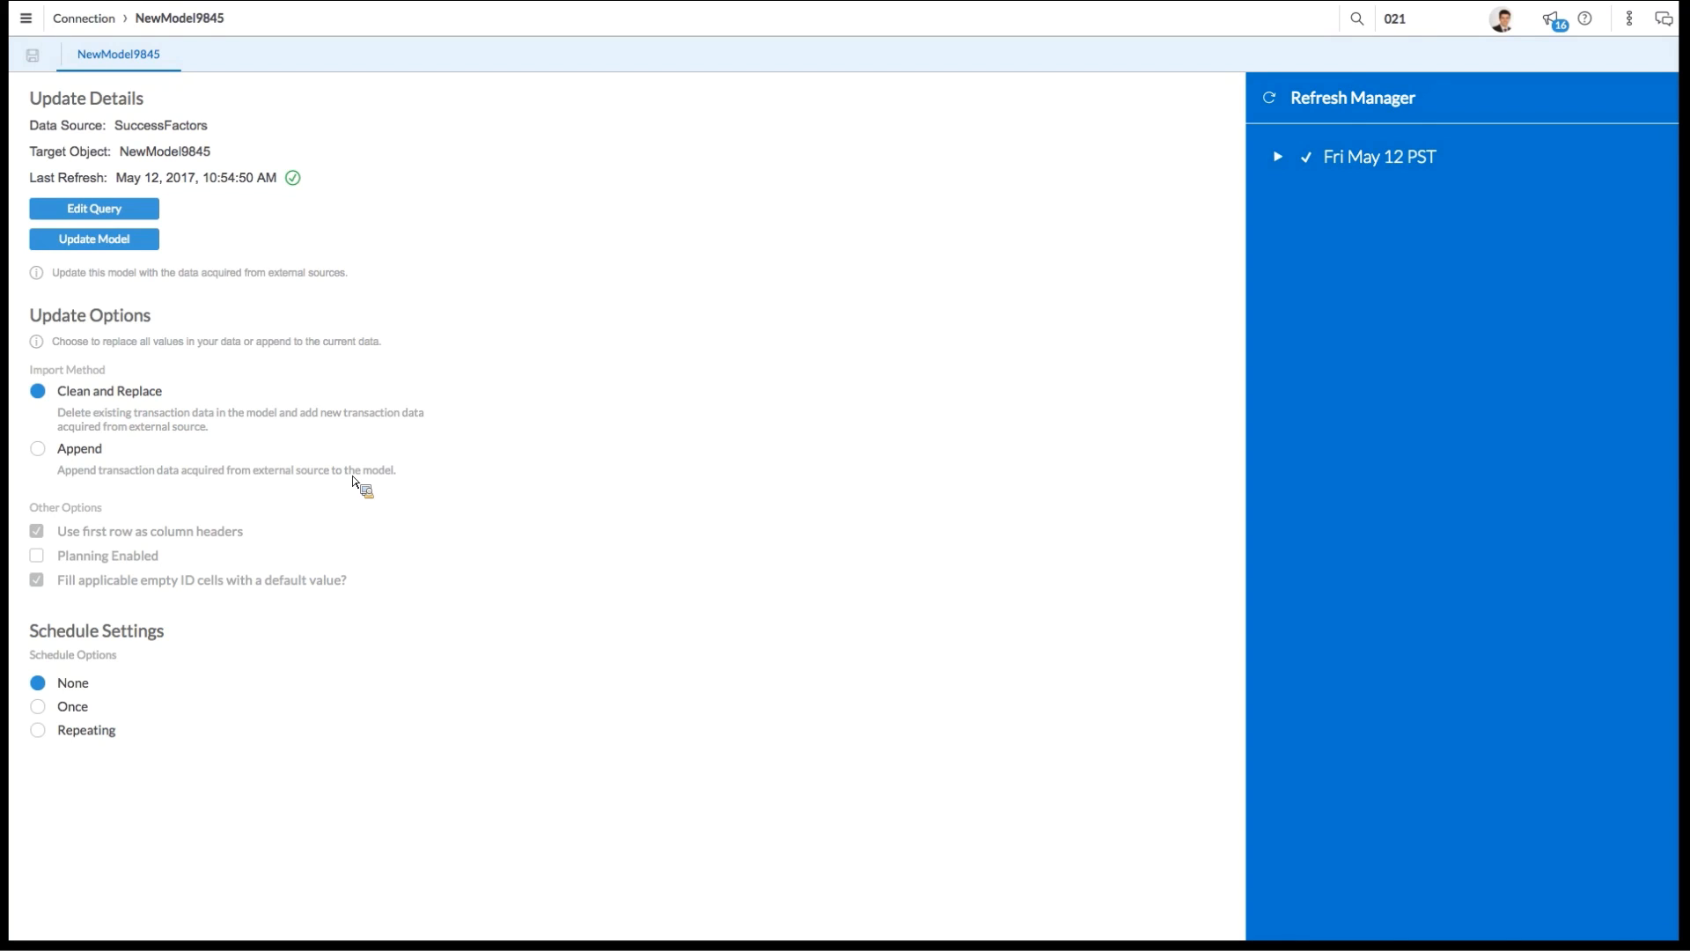
Step: Go back to the Connection area, view the Connections list, and reopen the NewModel9845 import settings from Schedule Status
left_click(28, 19)
left_click(28, 18)
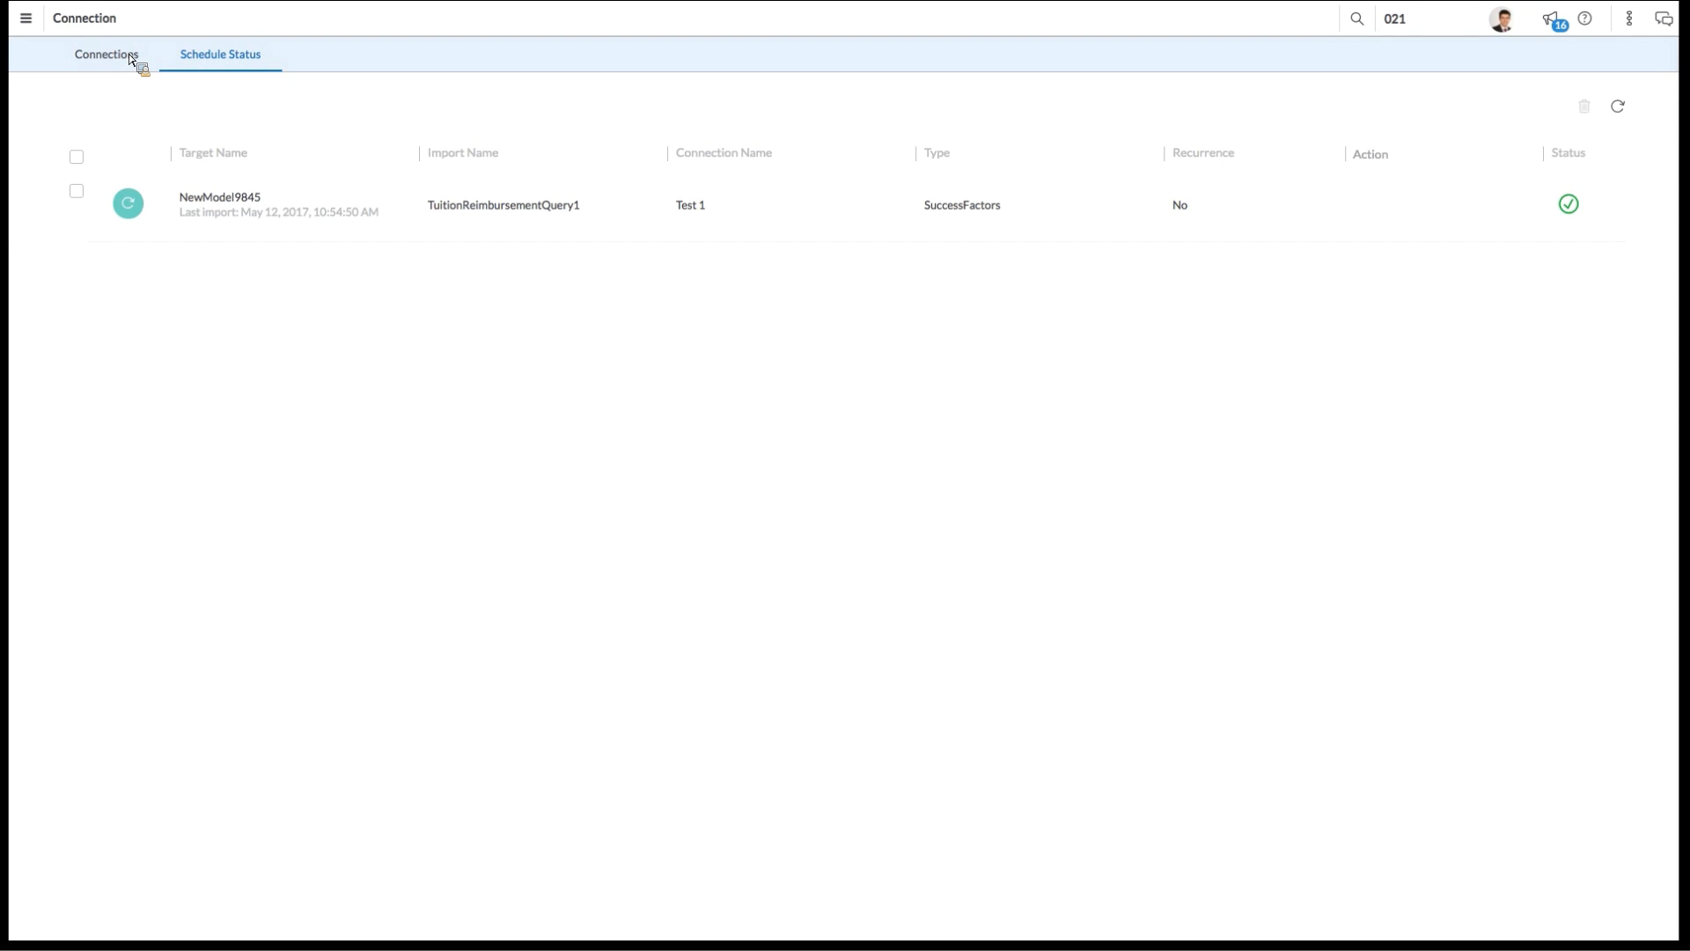
left_click(131, 58)
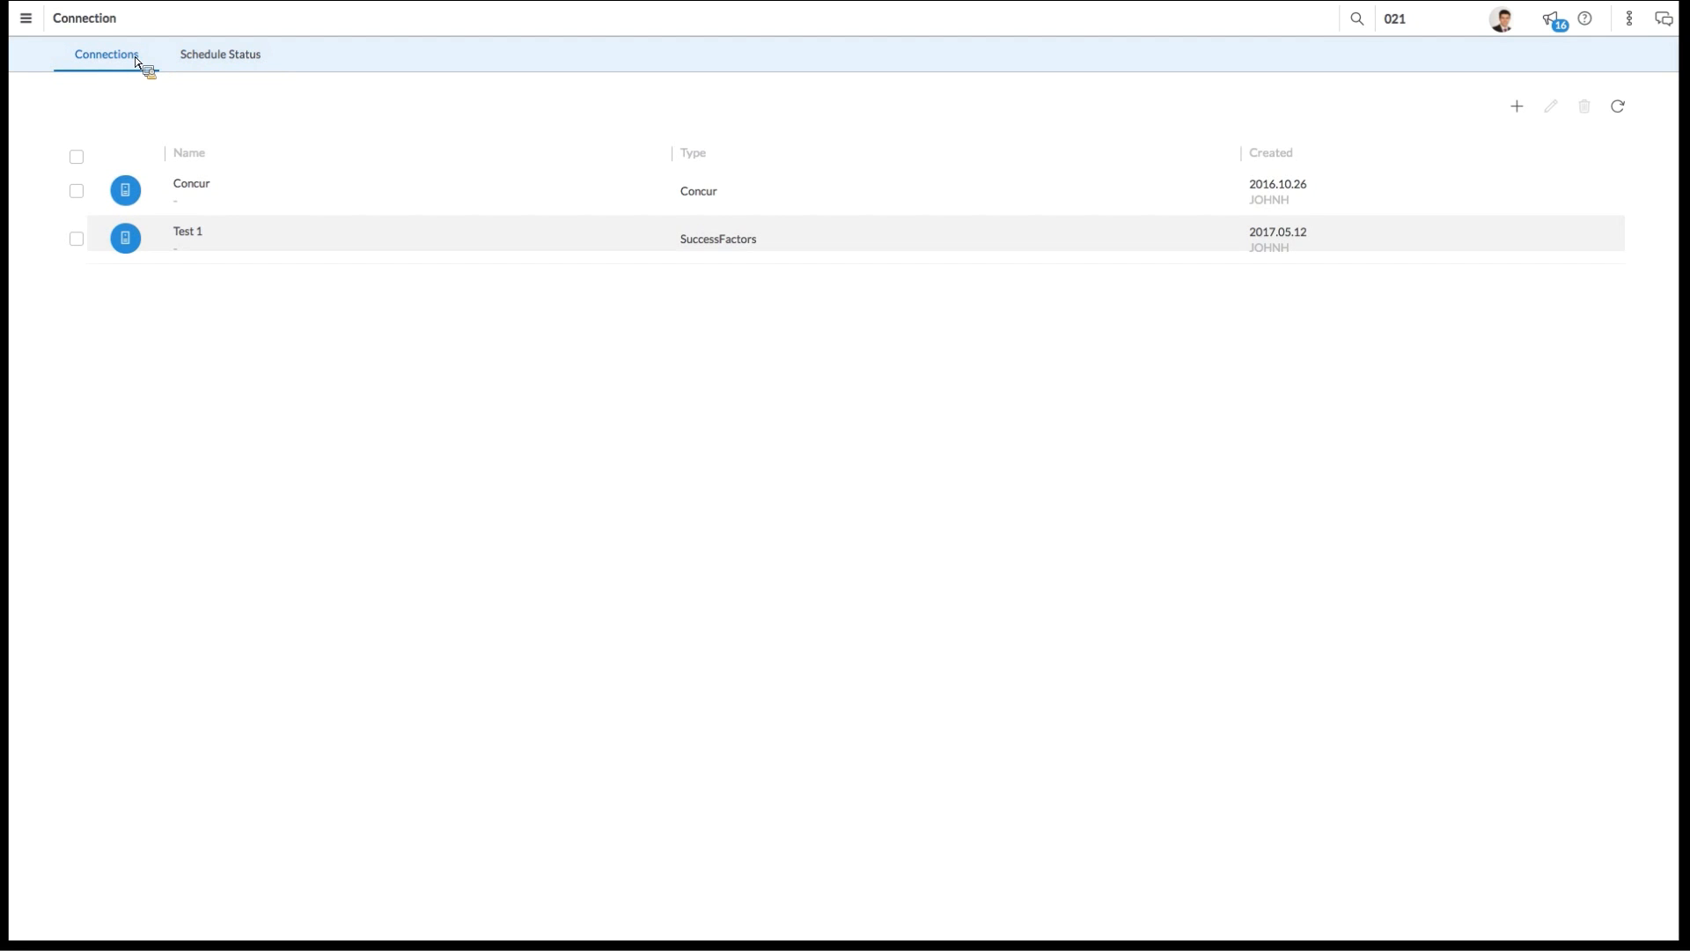
left_click(226, 59)
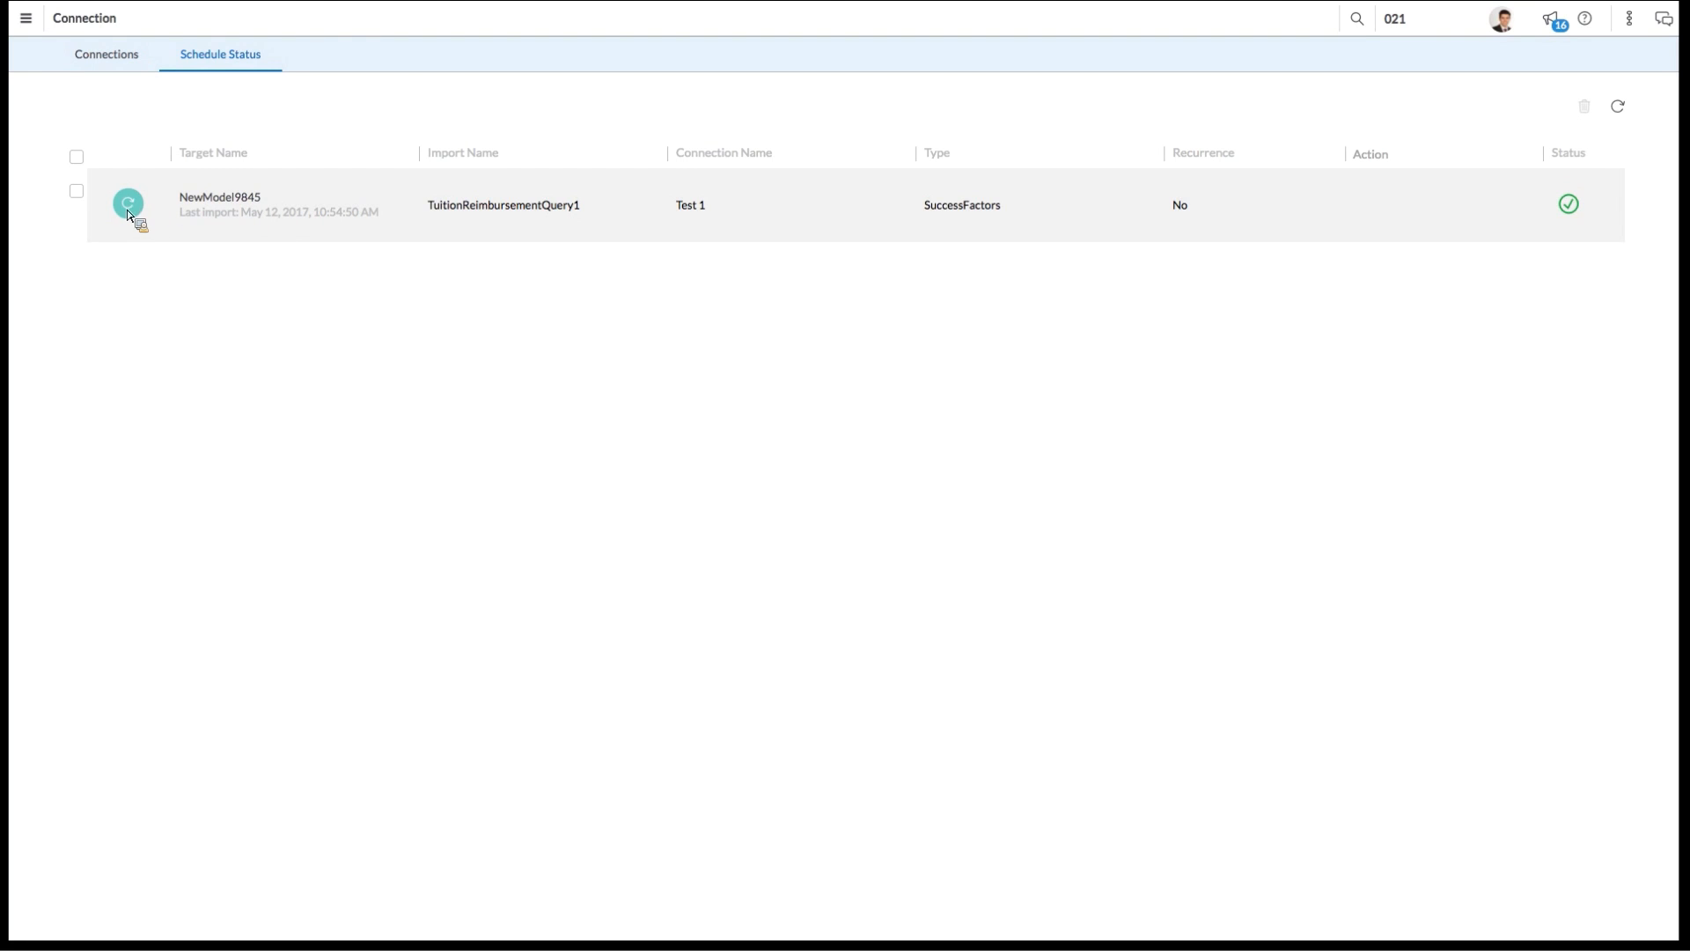
left_click(89, 205)
left_click(277, 208)
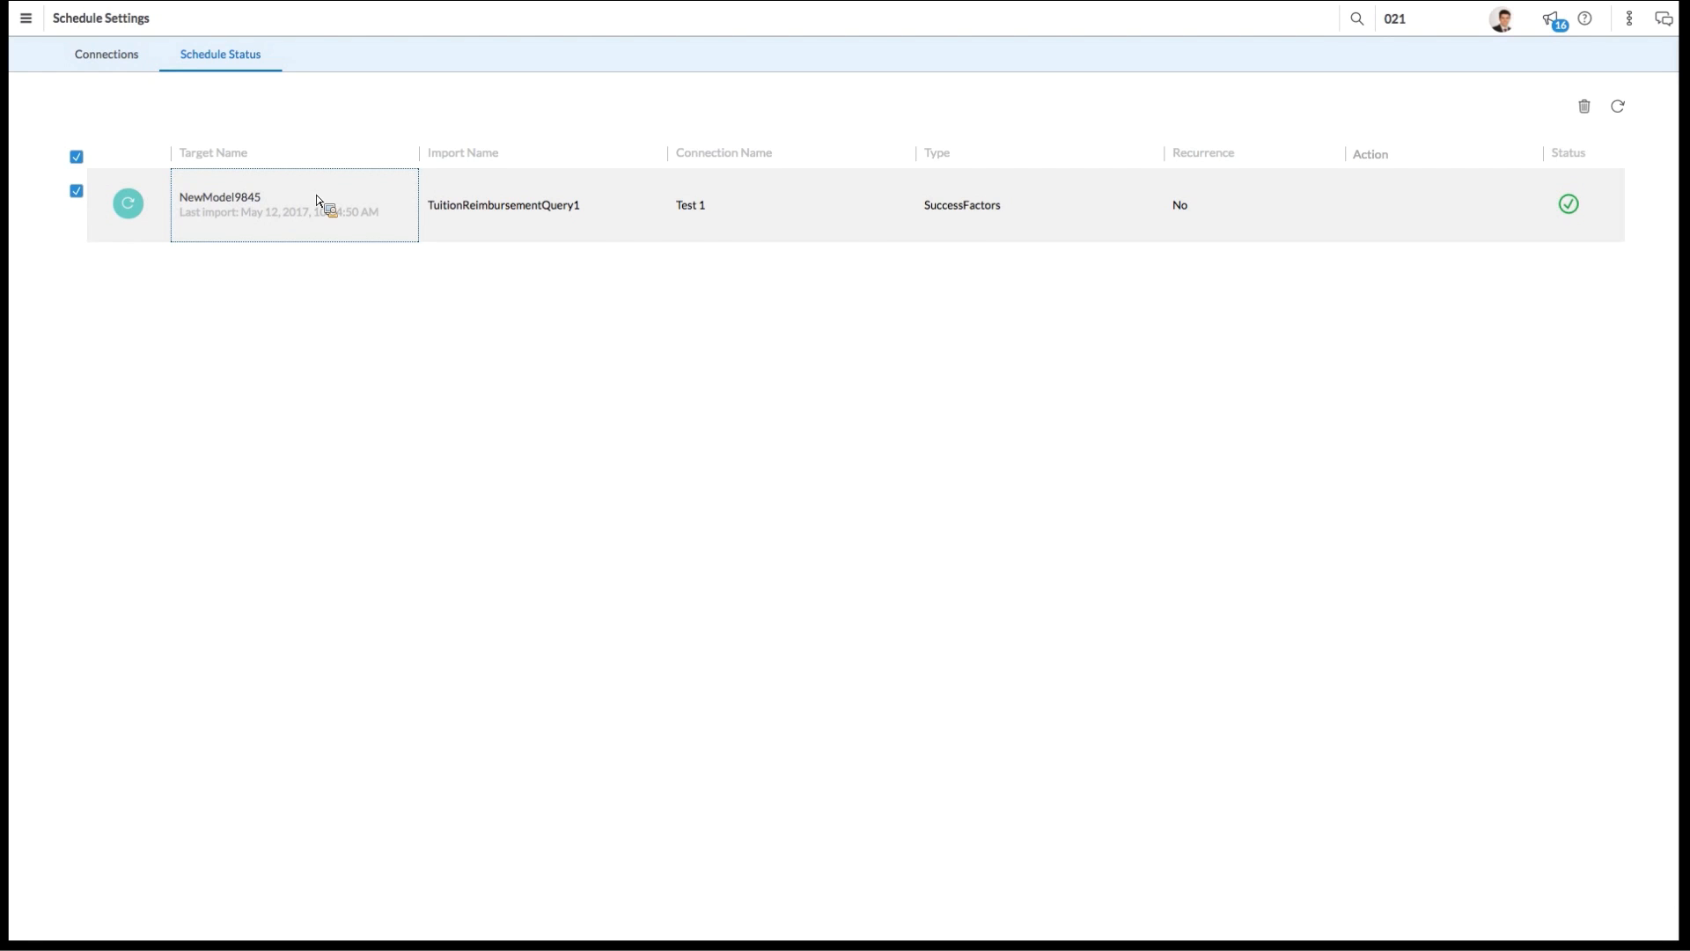
left_click(314, 197)
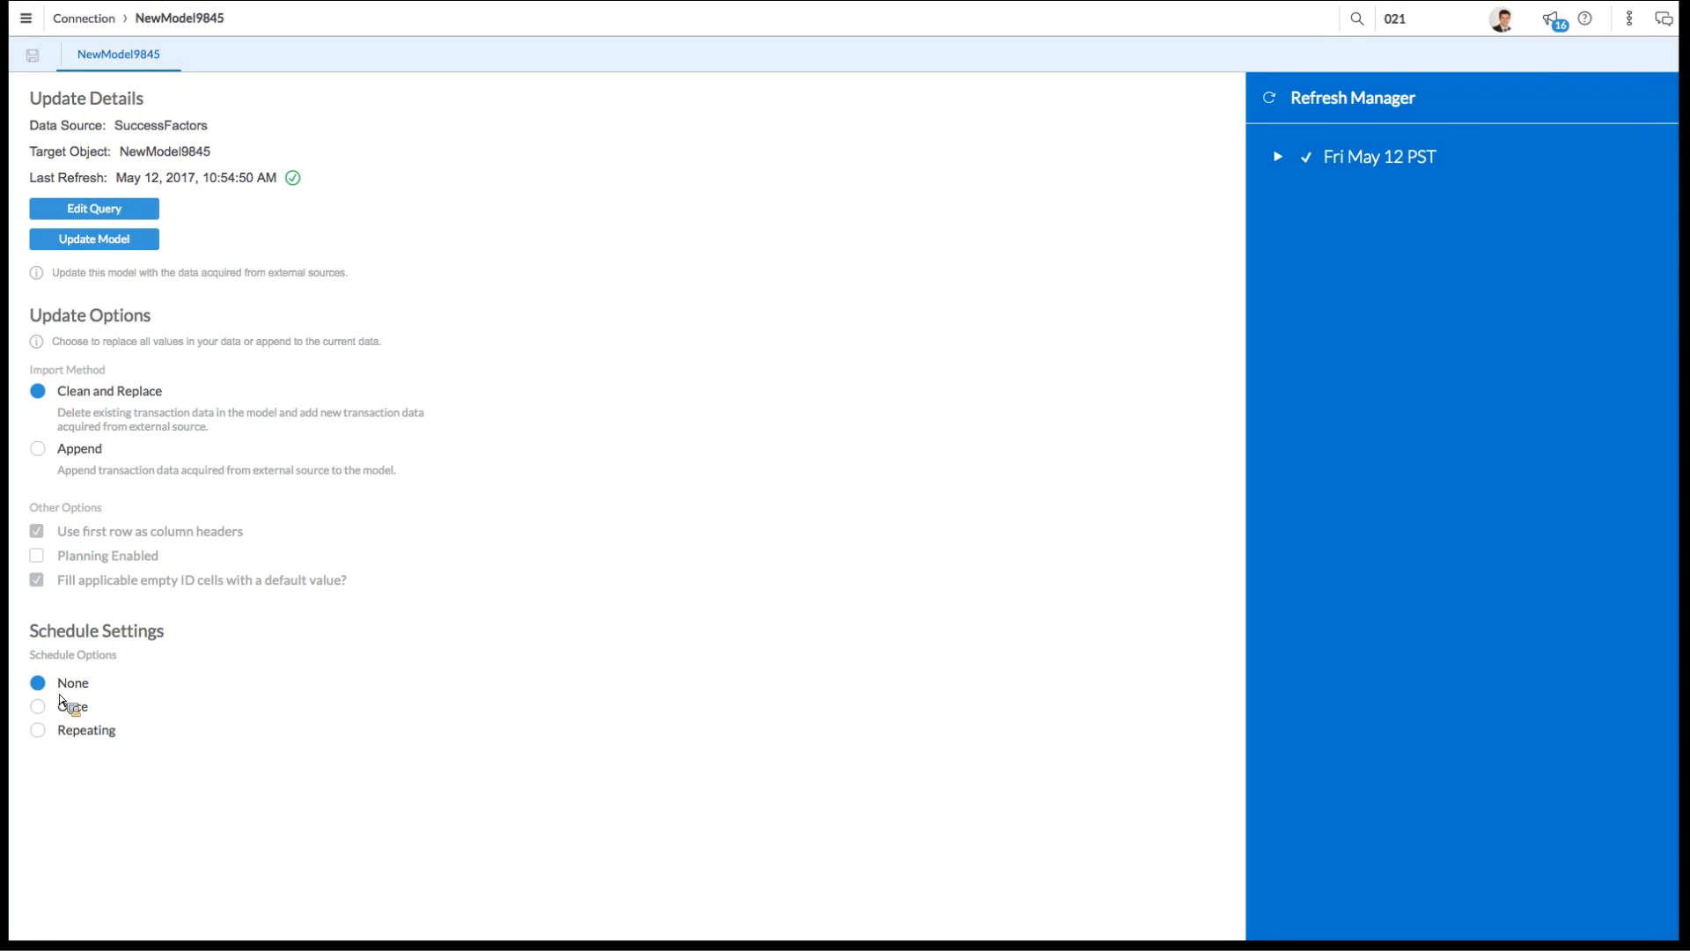
Step: Set the NewModel9845 import schedule to repeat every 1 day and try to choose an end date
left_click(40, 736)
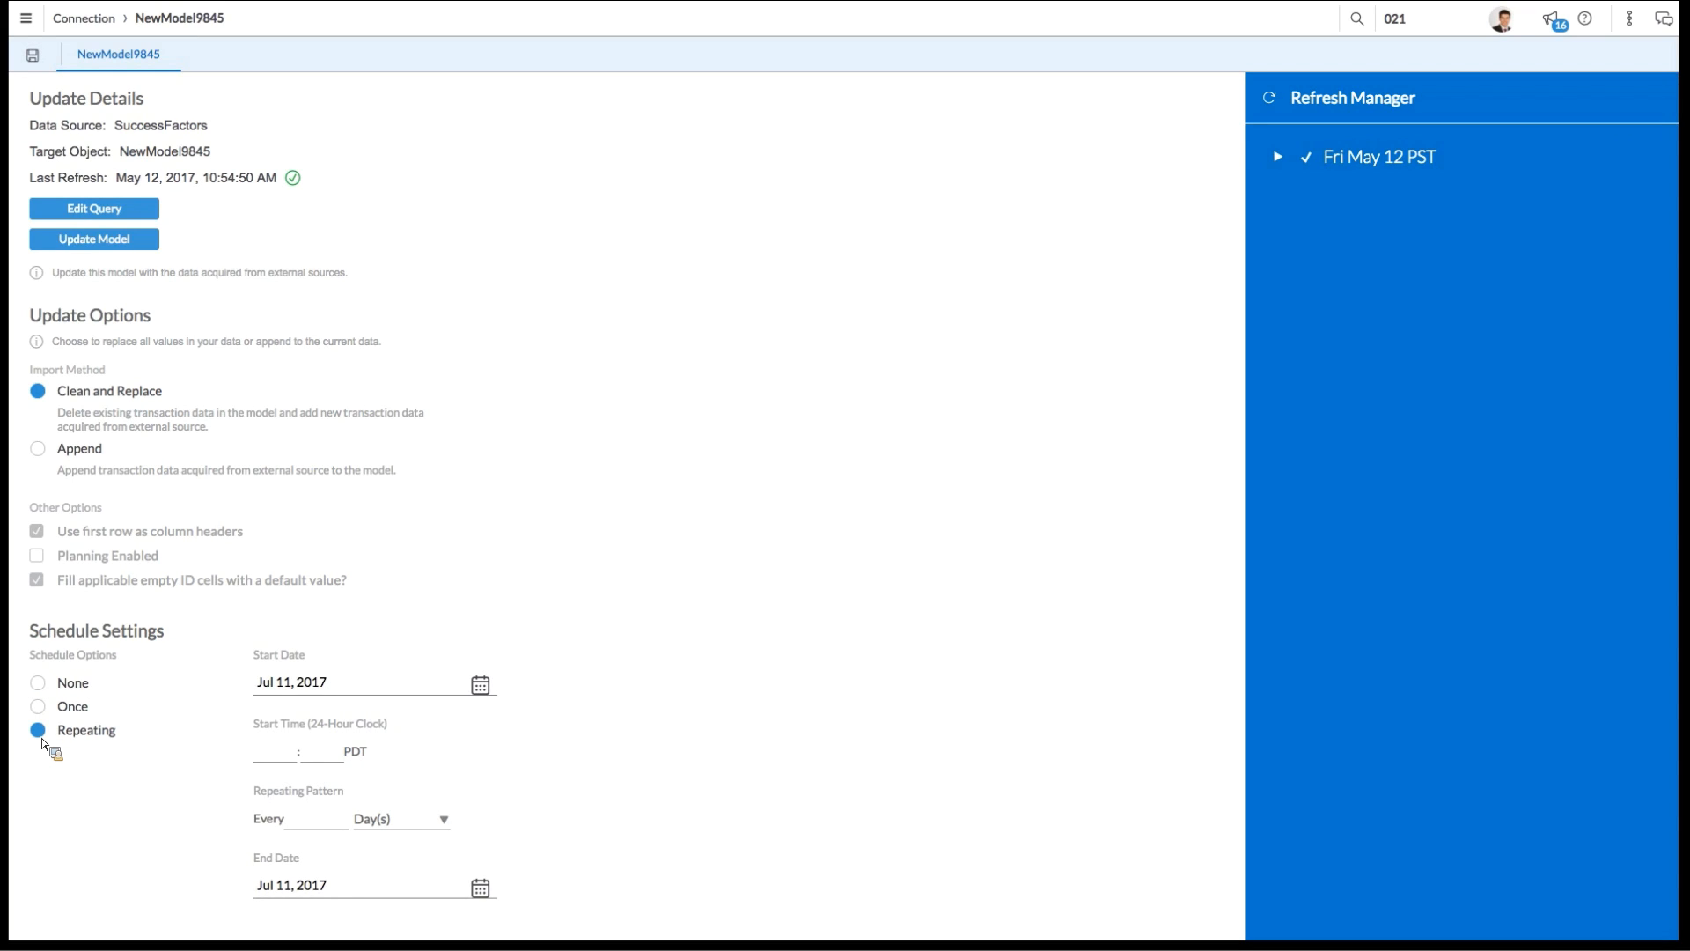
left_click(339, 826)
type("1")
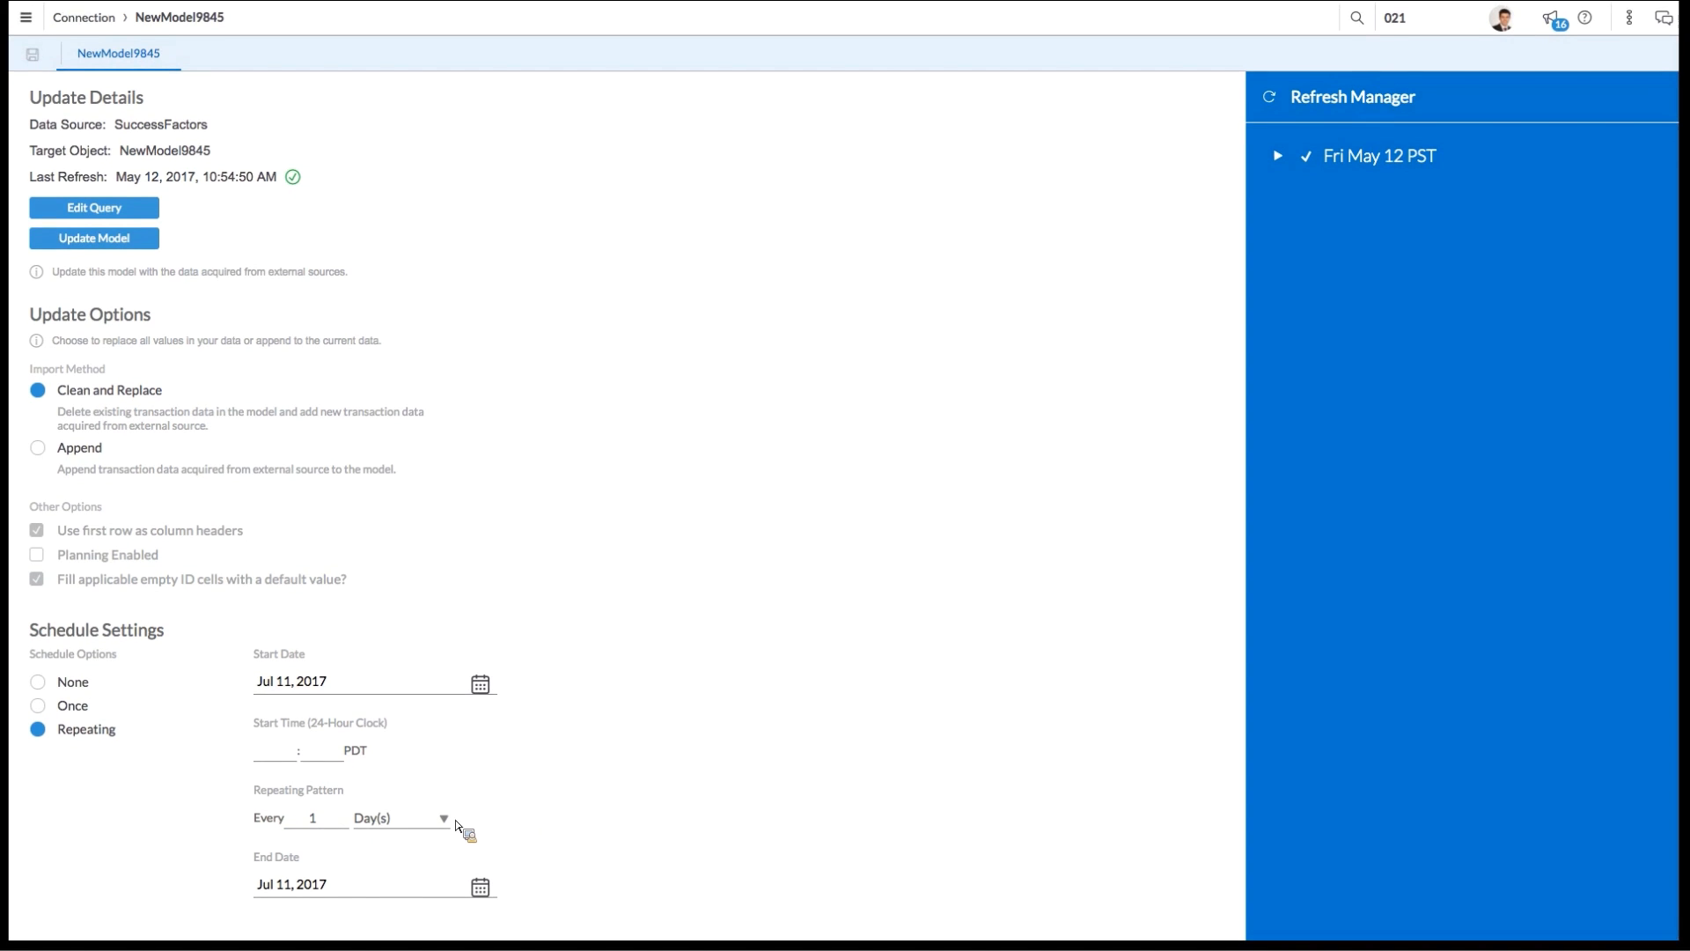
left_click(479, 889)
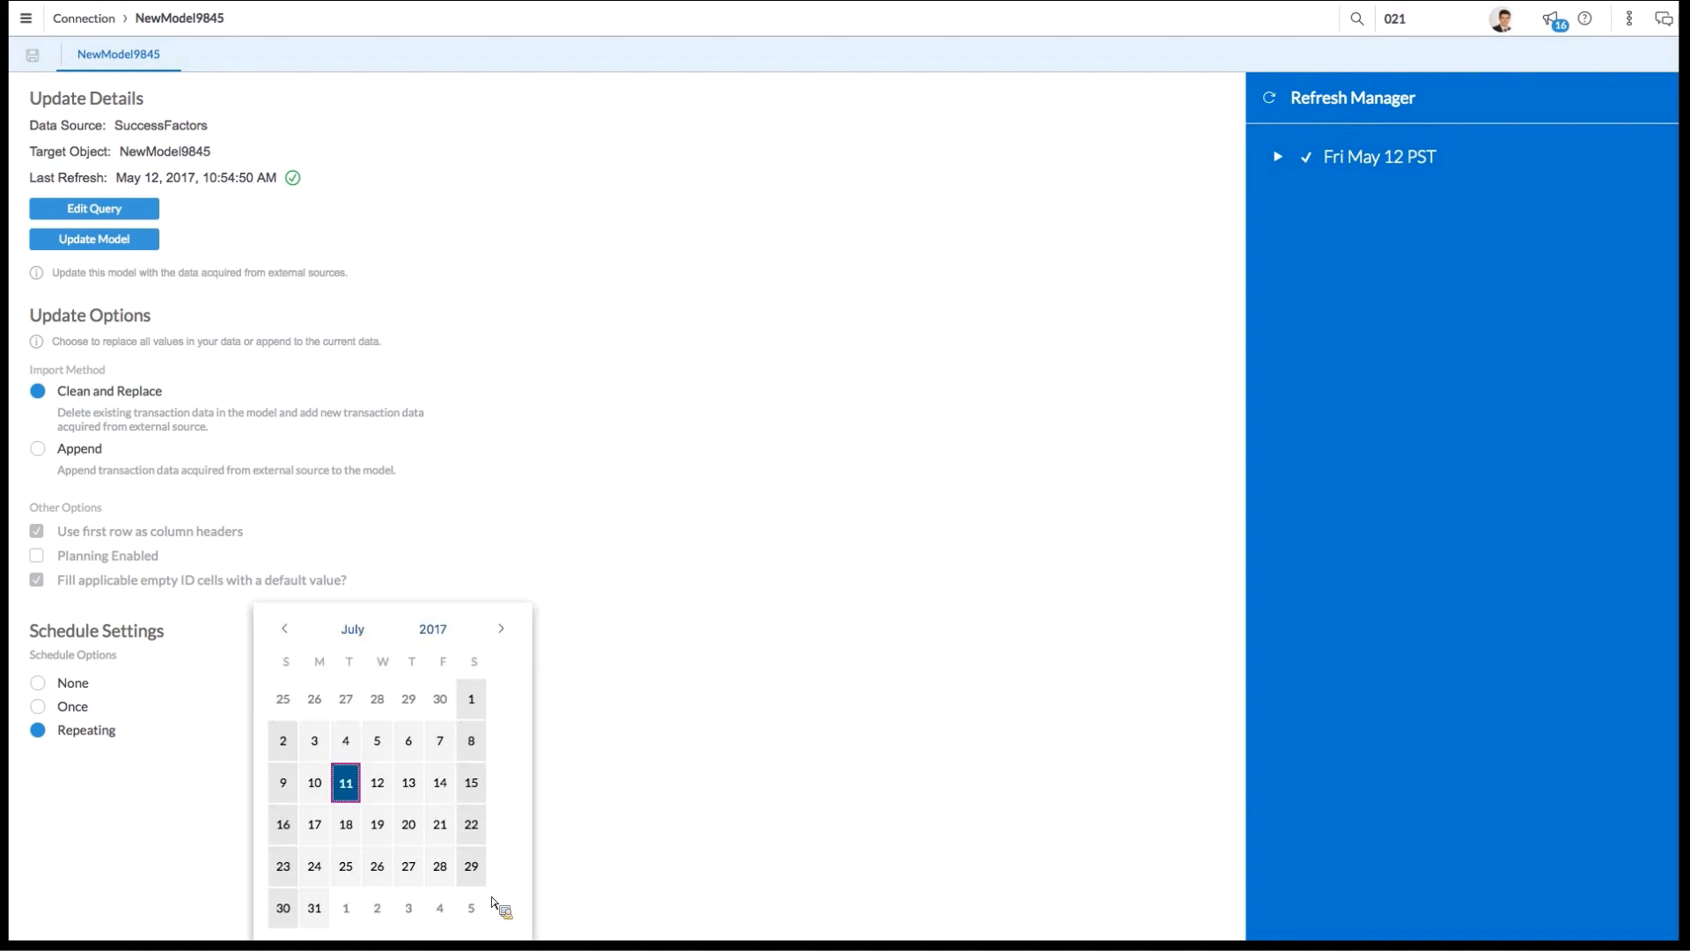
left_click(364, 913)
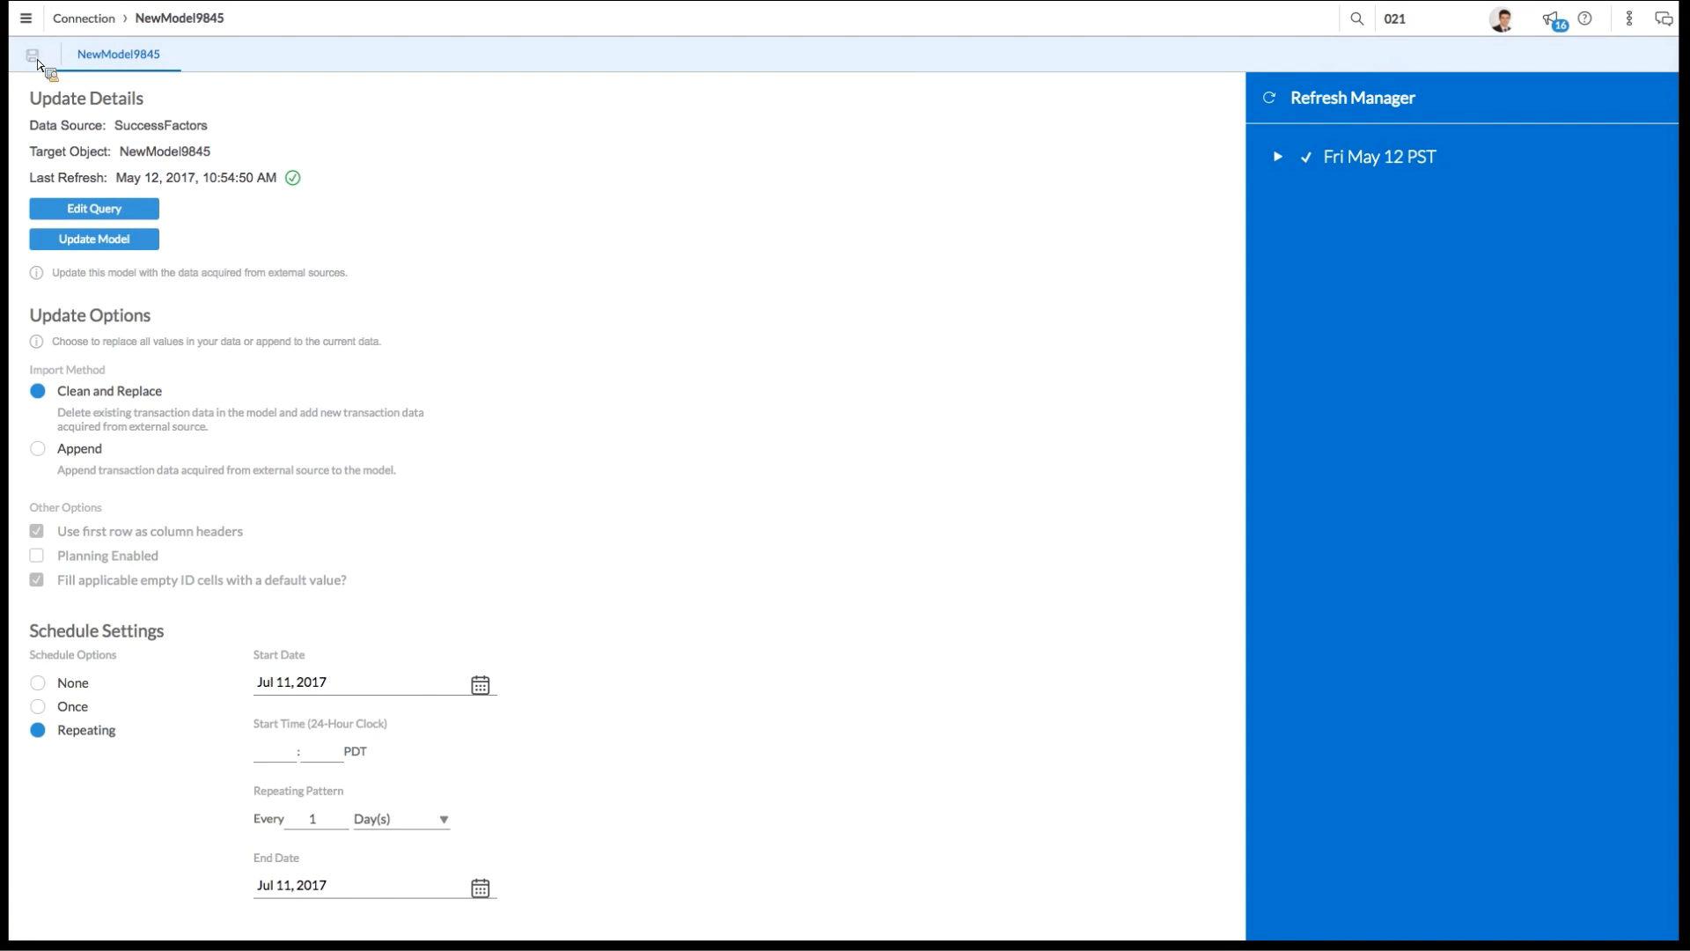
Step: Return to the Home page and open the list of models
left_click(28, 20)
left_click(377, 236)
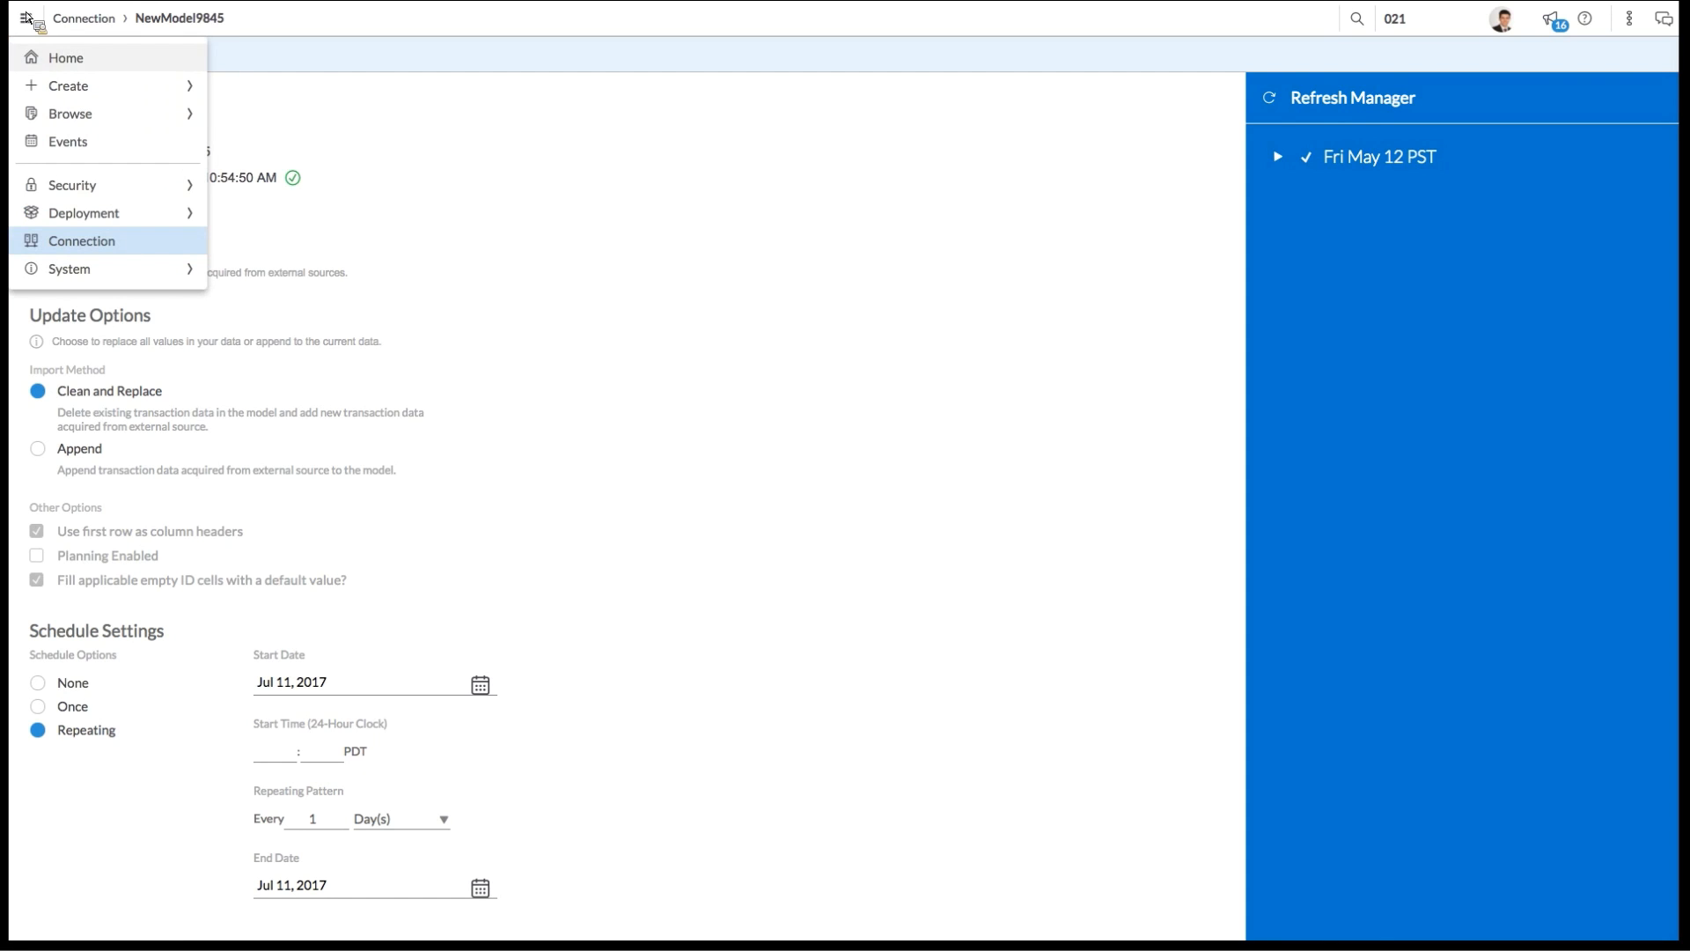
left_click(65, 60)
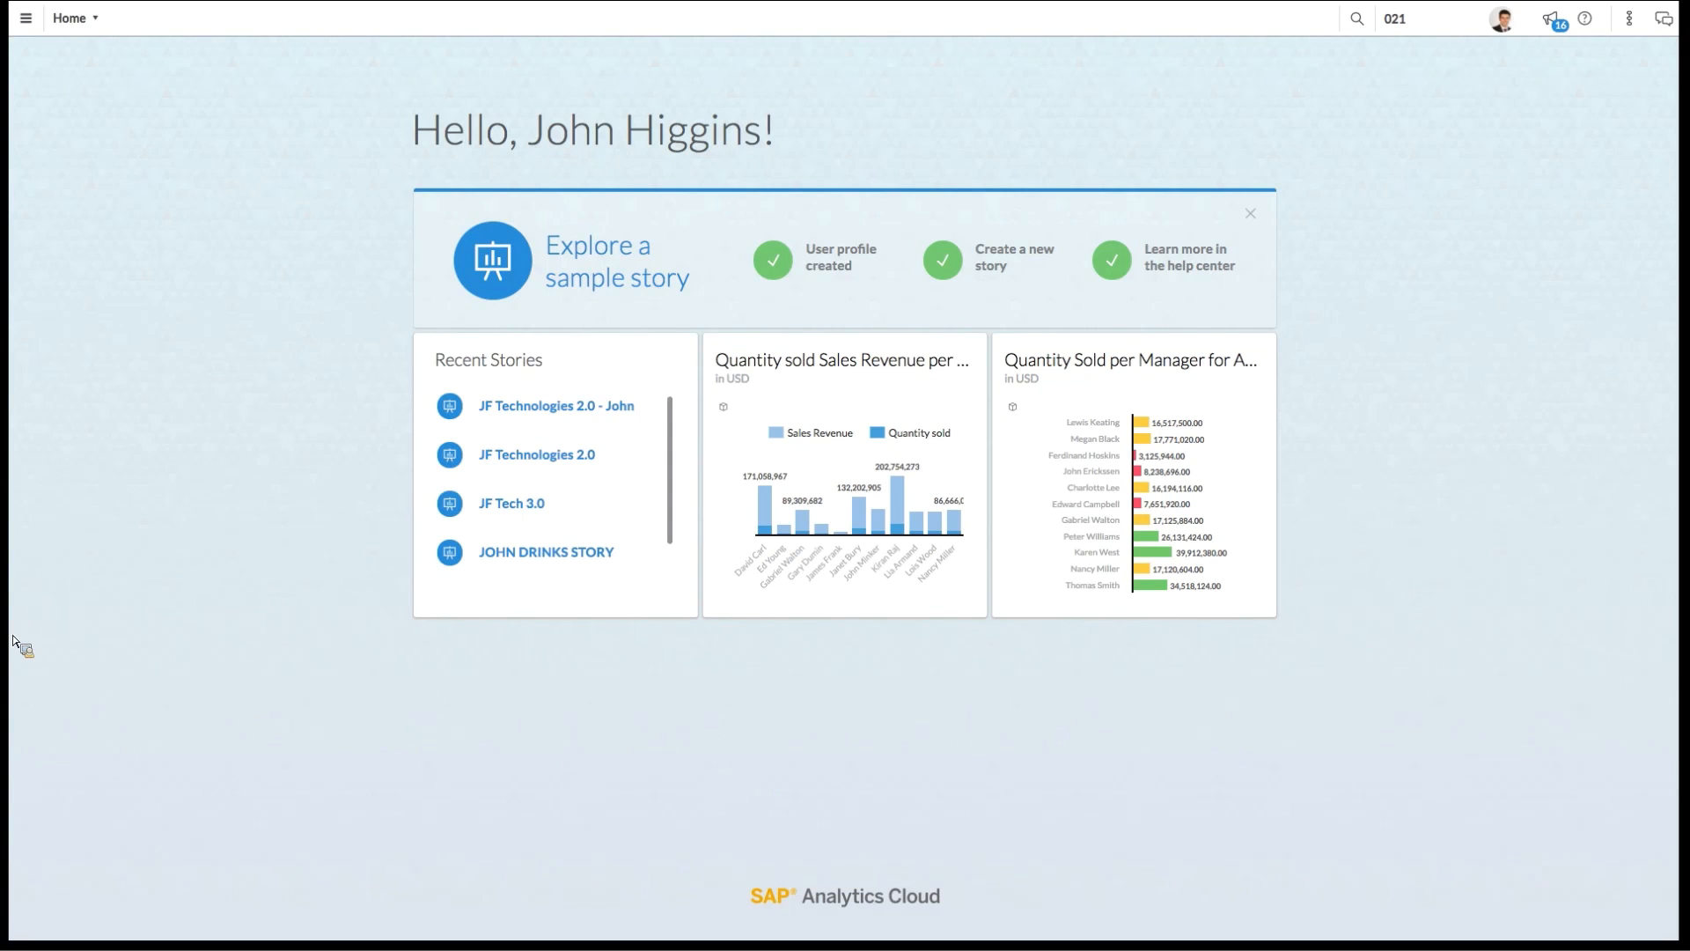
left_click(35, 19)
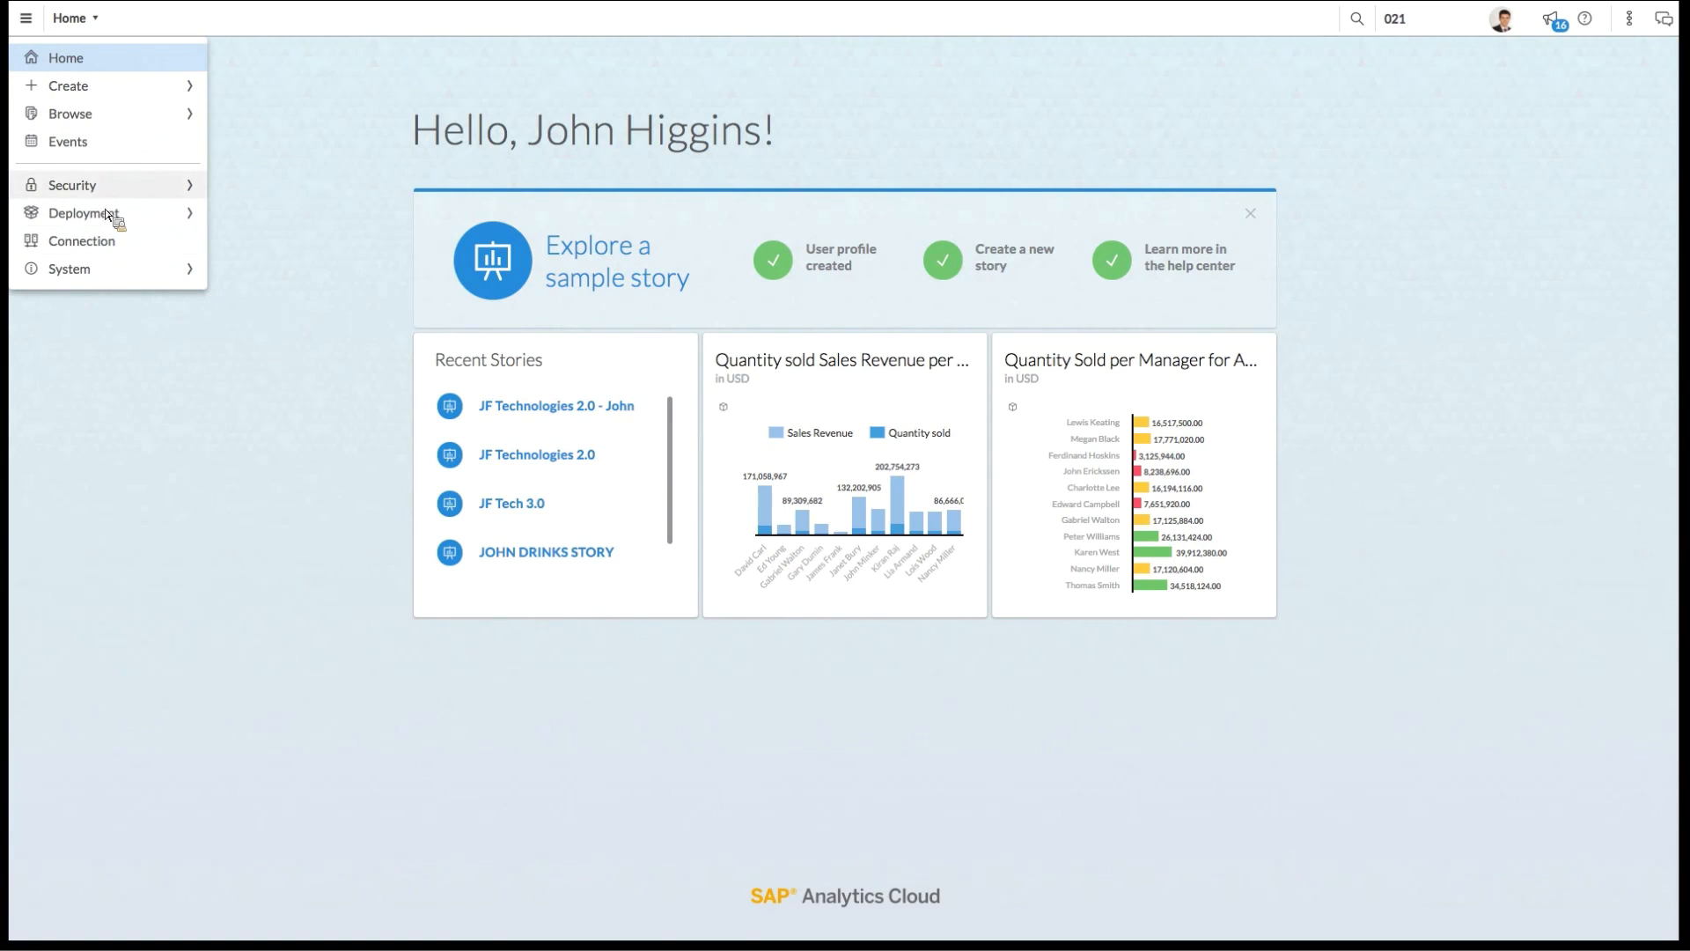
left_click(111, 122)
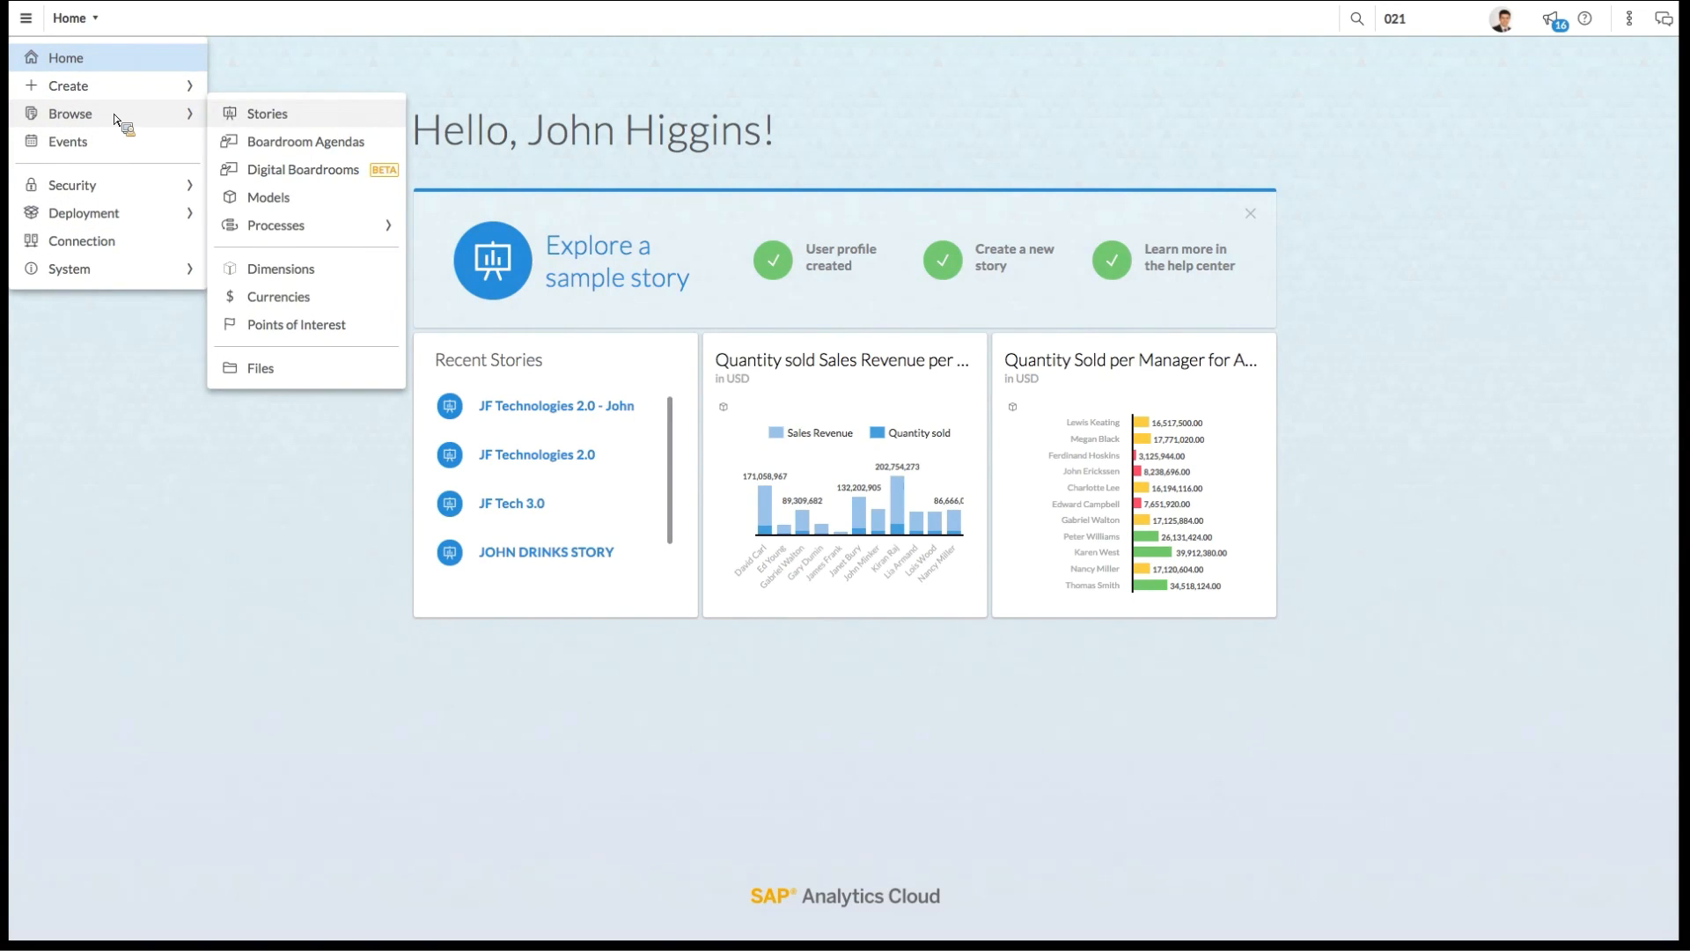
left_click(308, 200)
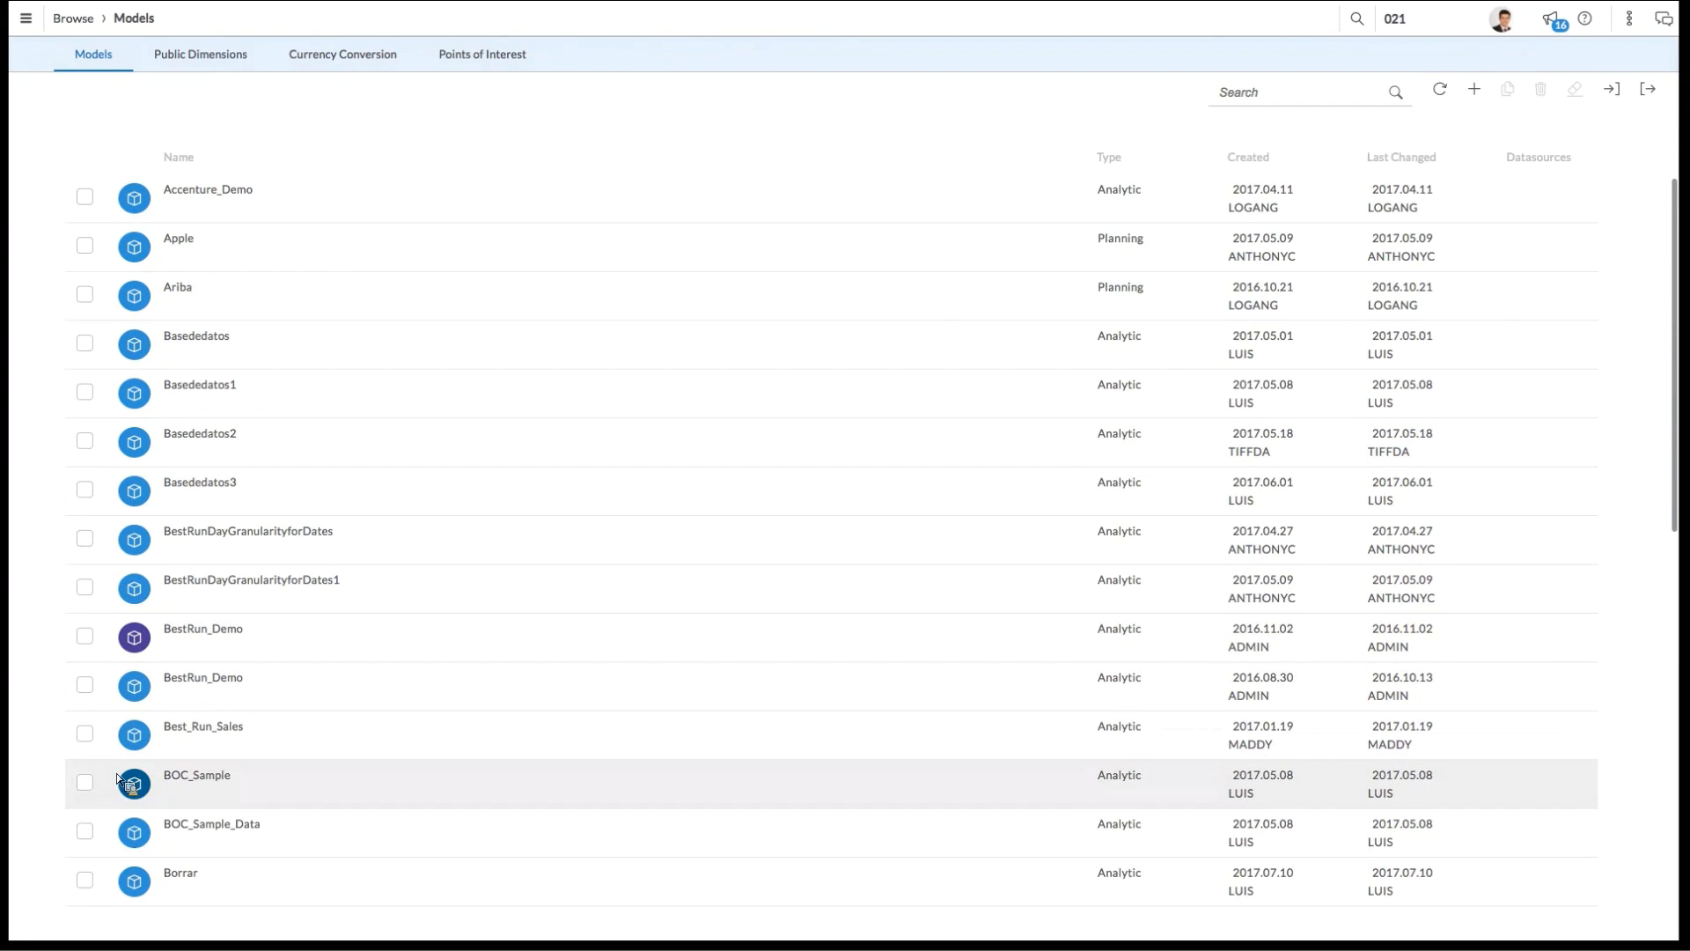
Step: Import Sheet1 of the copied Drink Demo workbook from the local system into the BOC_Sample model and accept the data sample
left_click(85, 781)
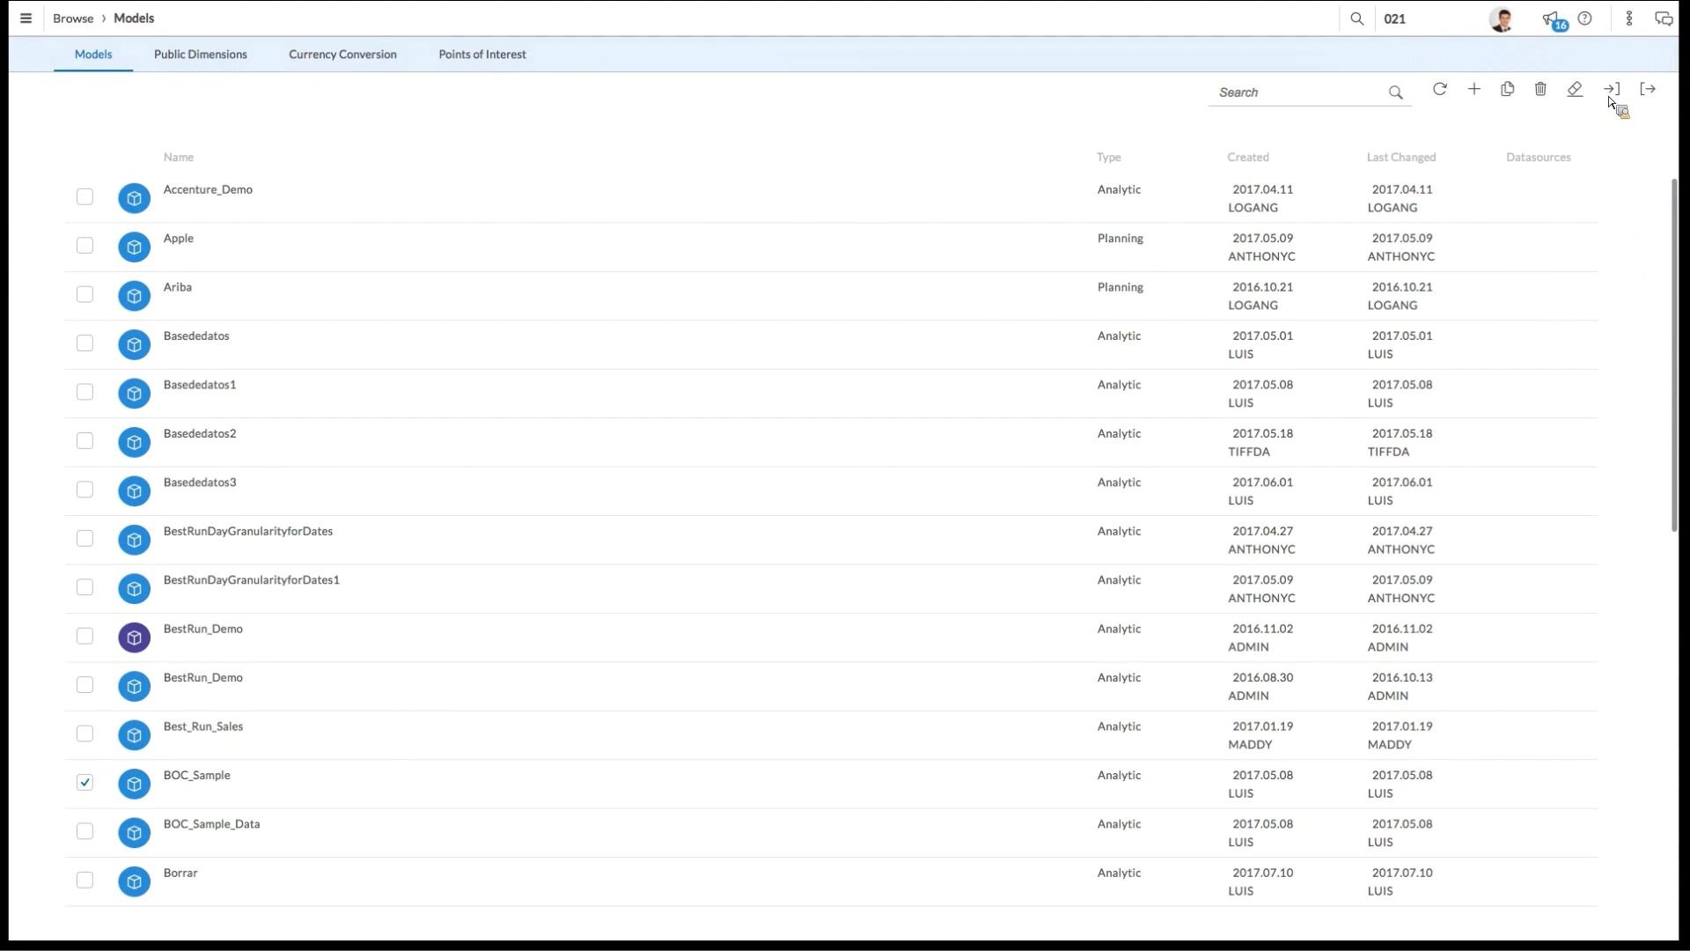
left_click(1574, 103)
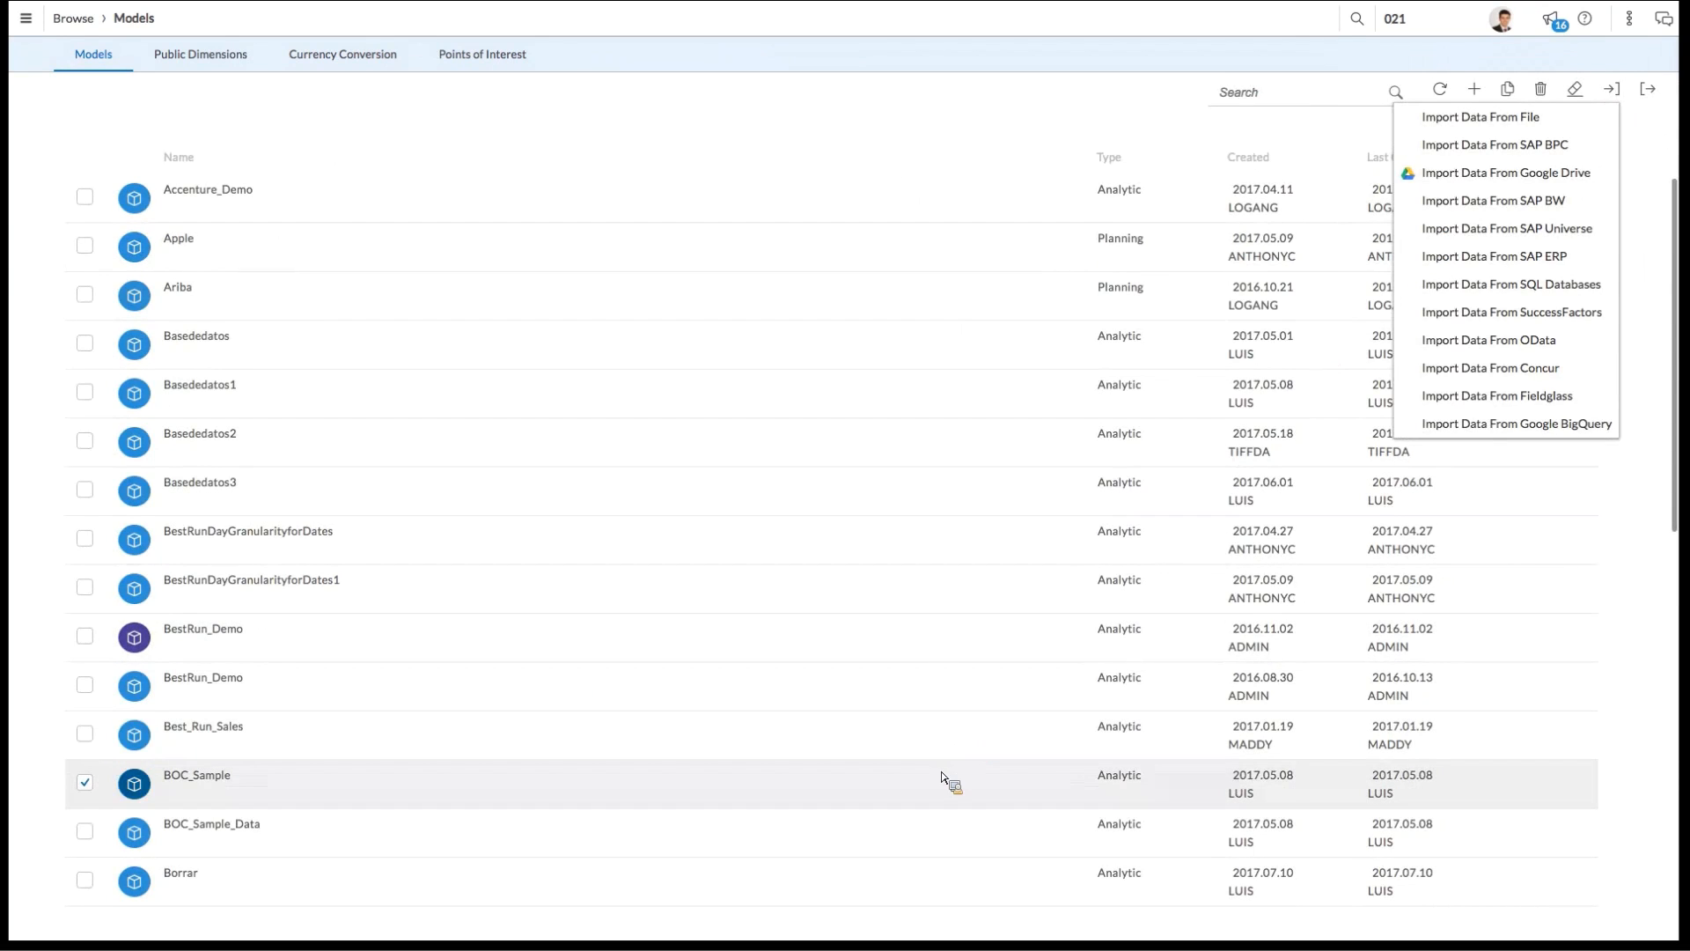
left_click(1514, 128)
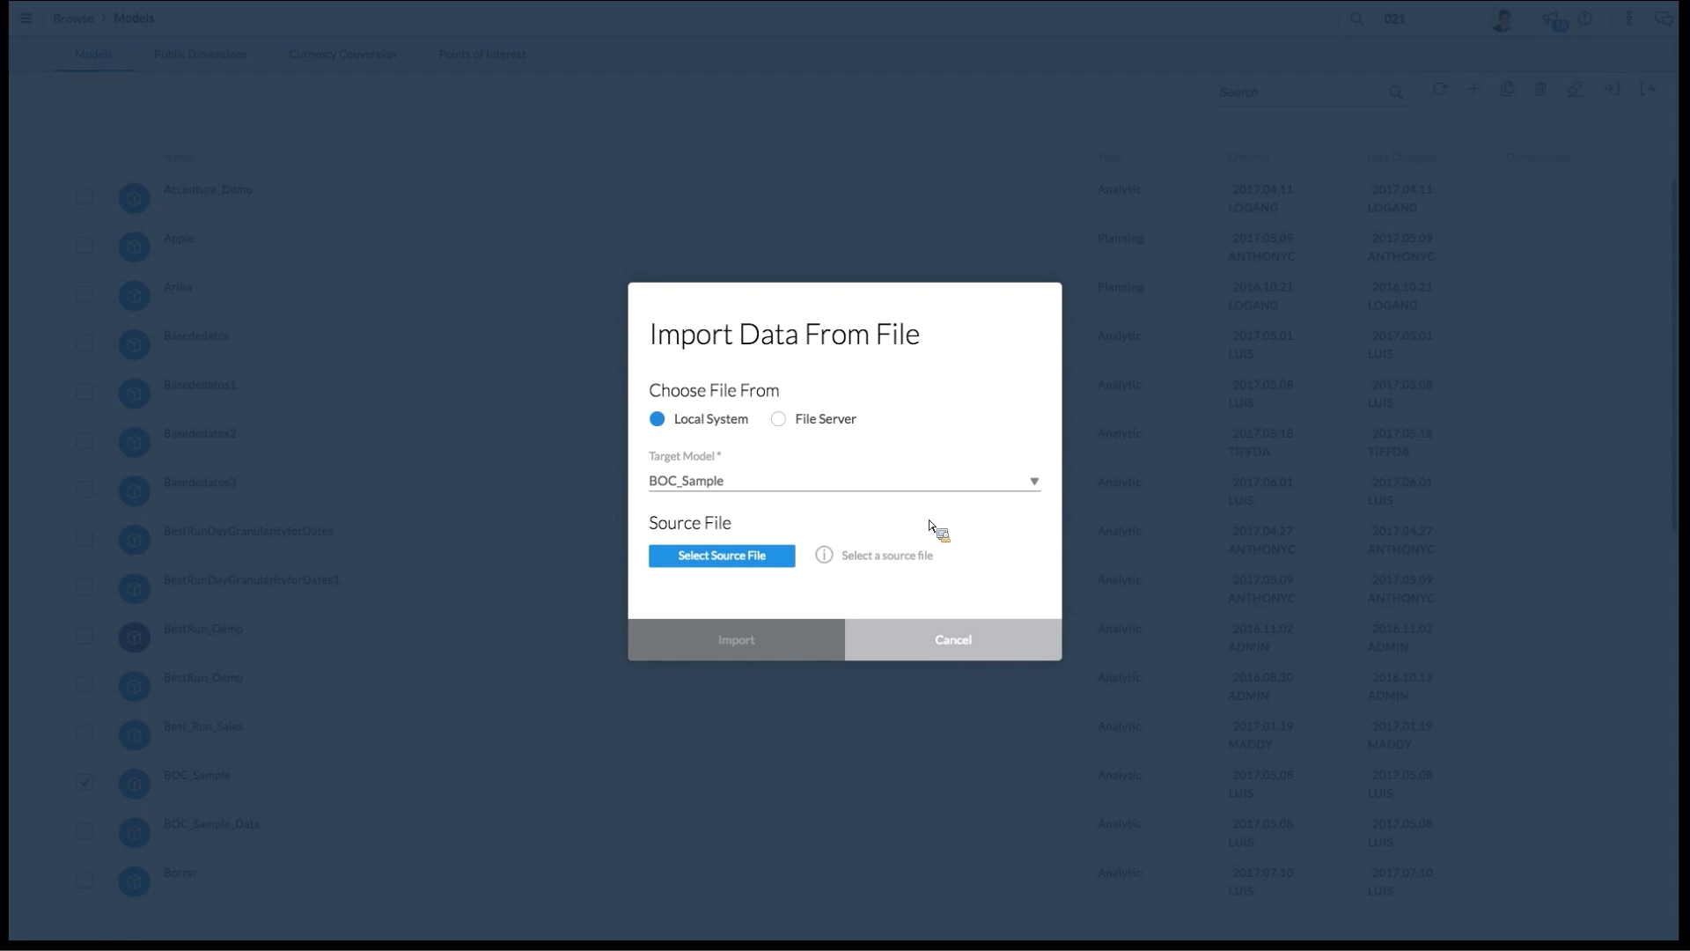
left_click(758, 563)
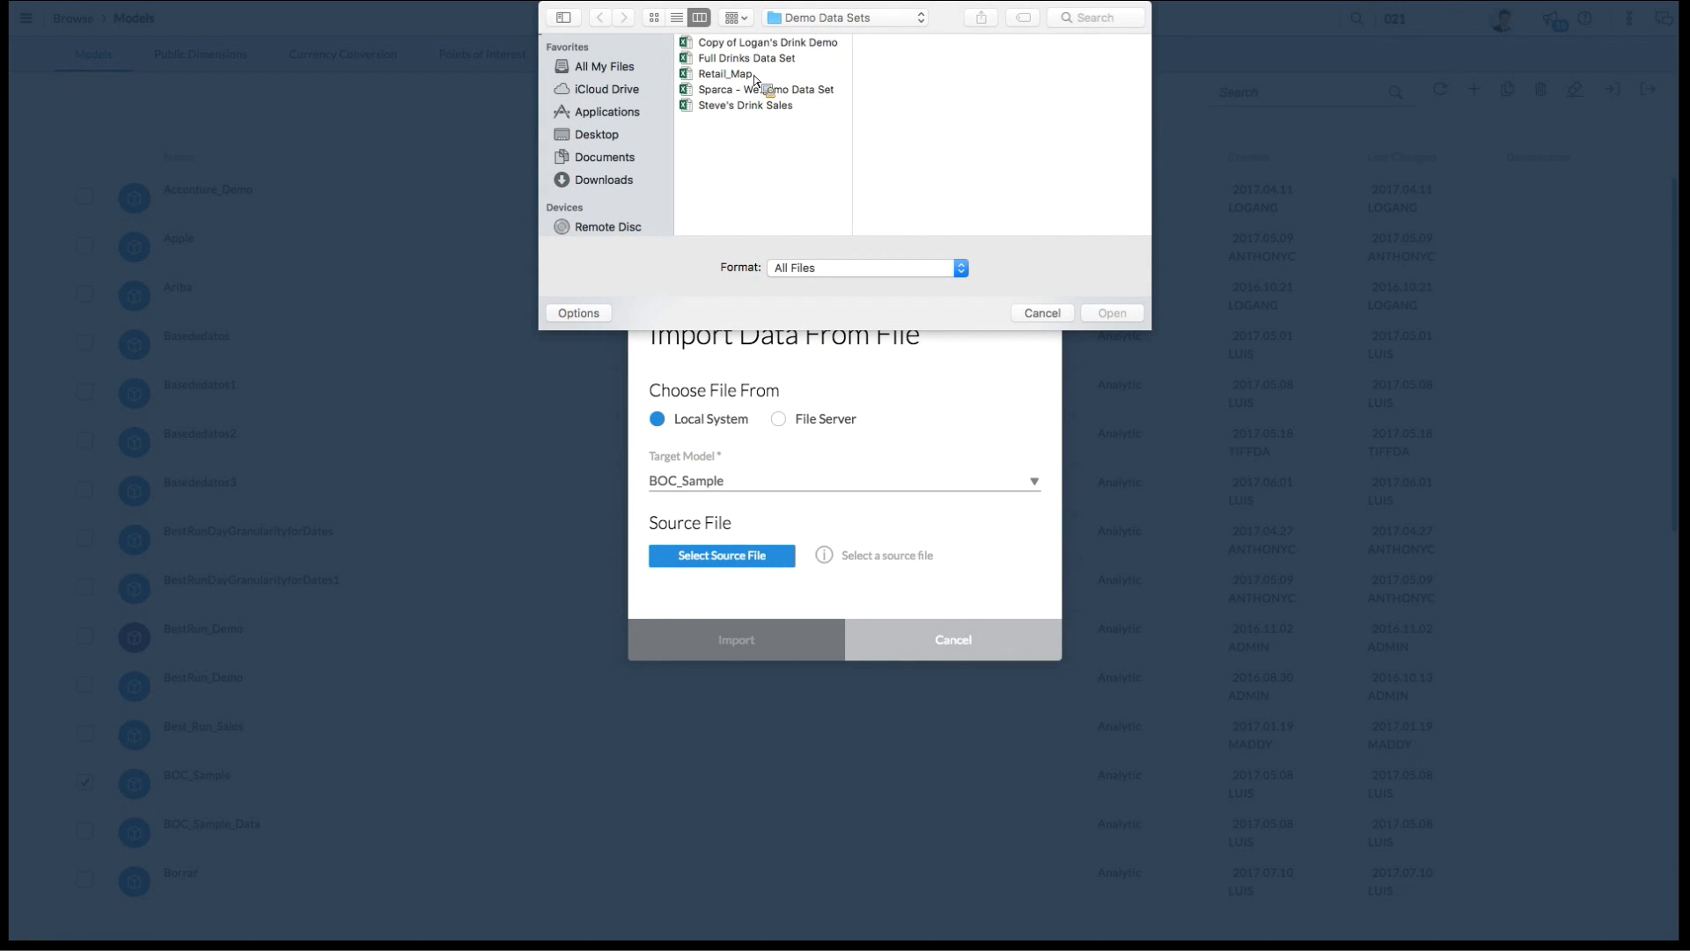
left_click(775, 44)
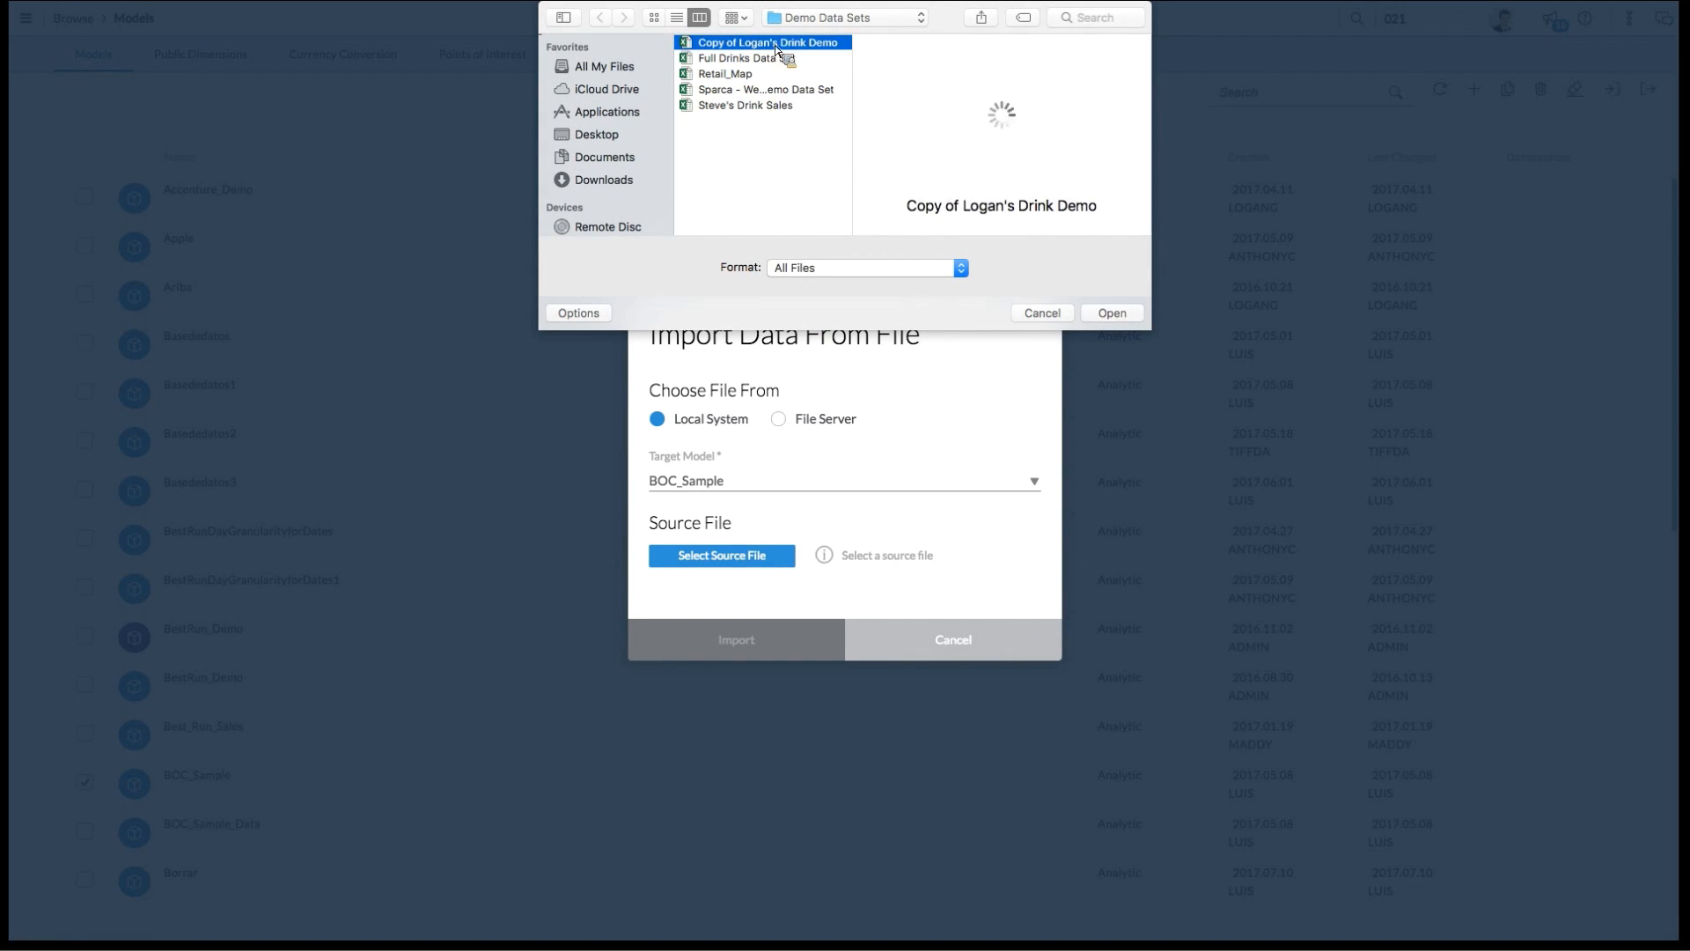
left_click(1136, 318)
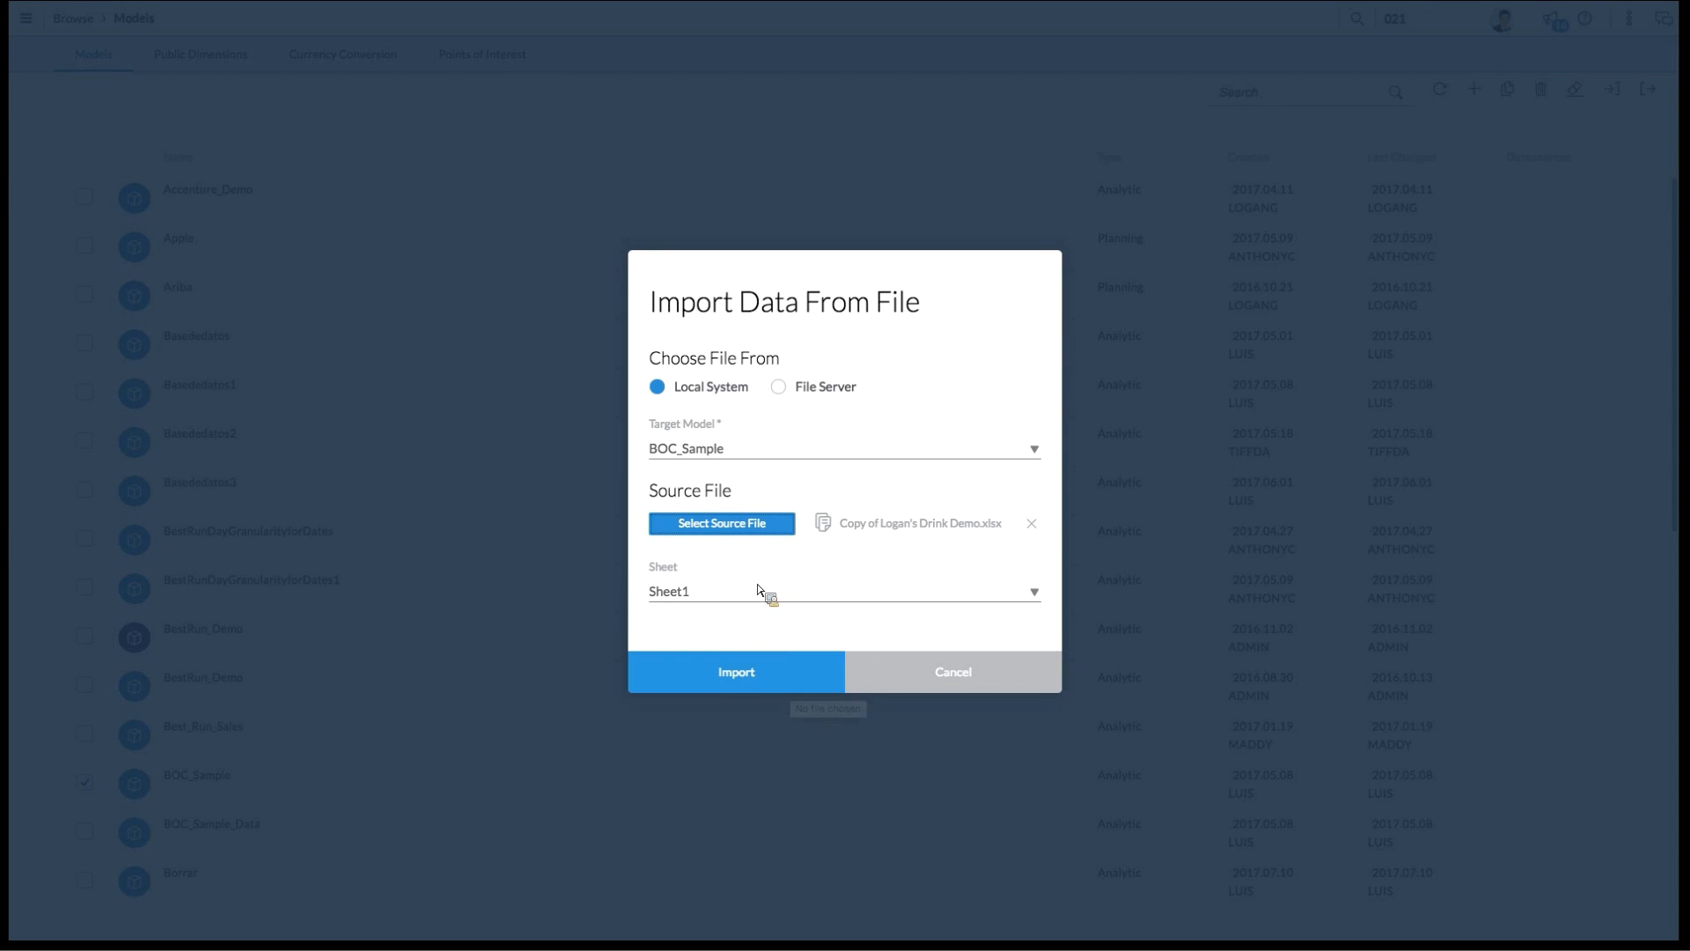
left_click(752, 674)
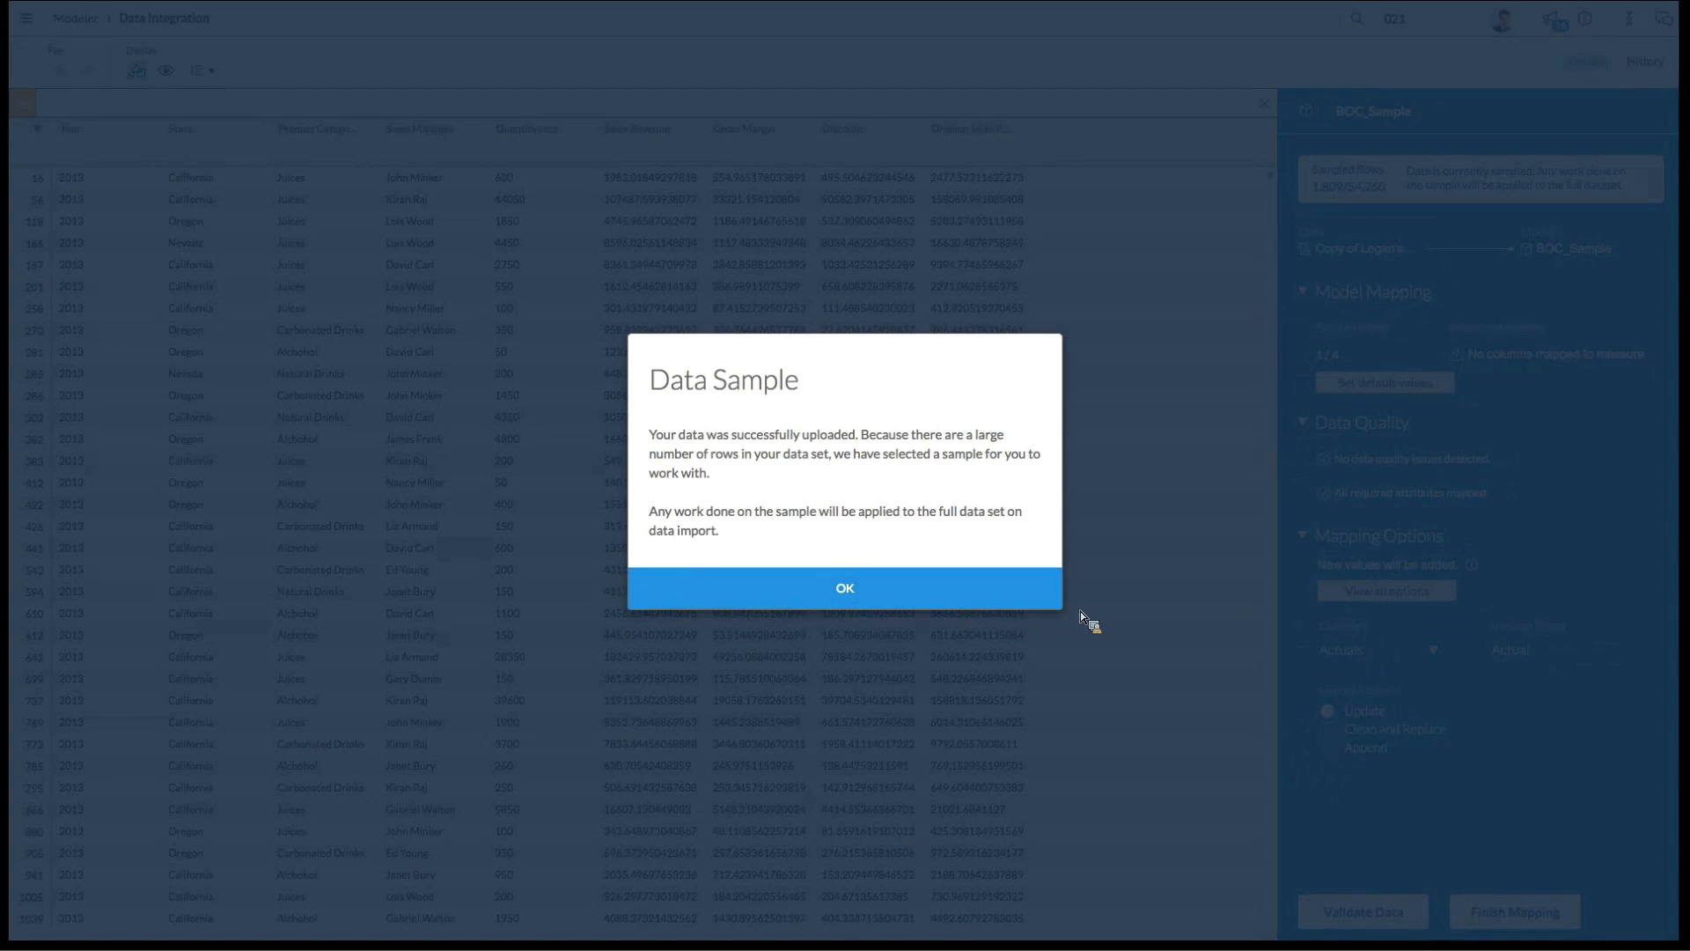
left_click(980, 602)
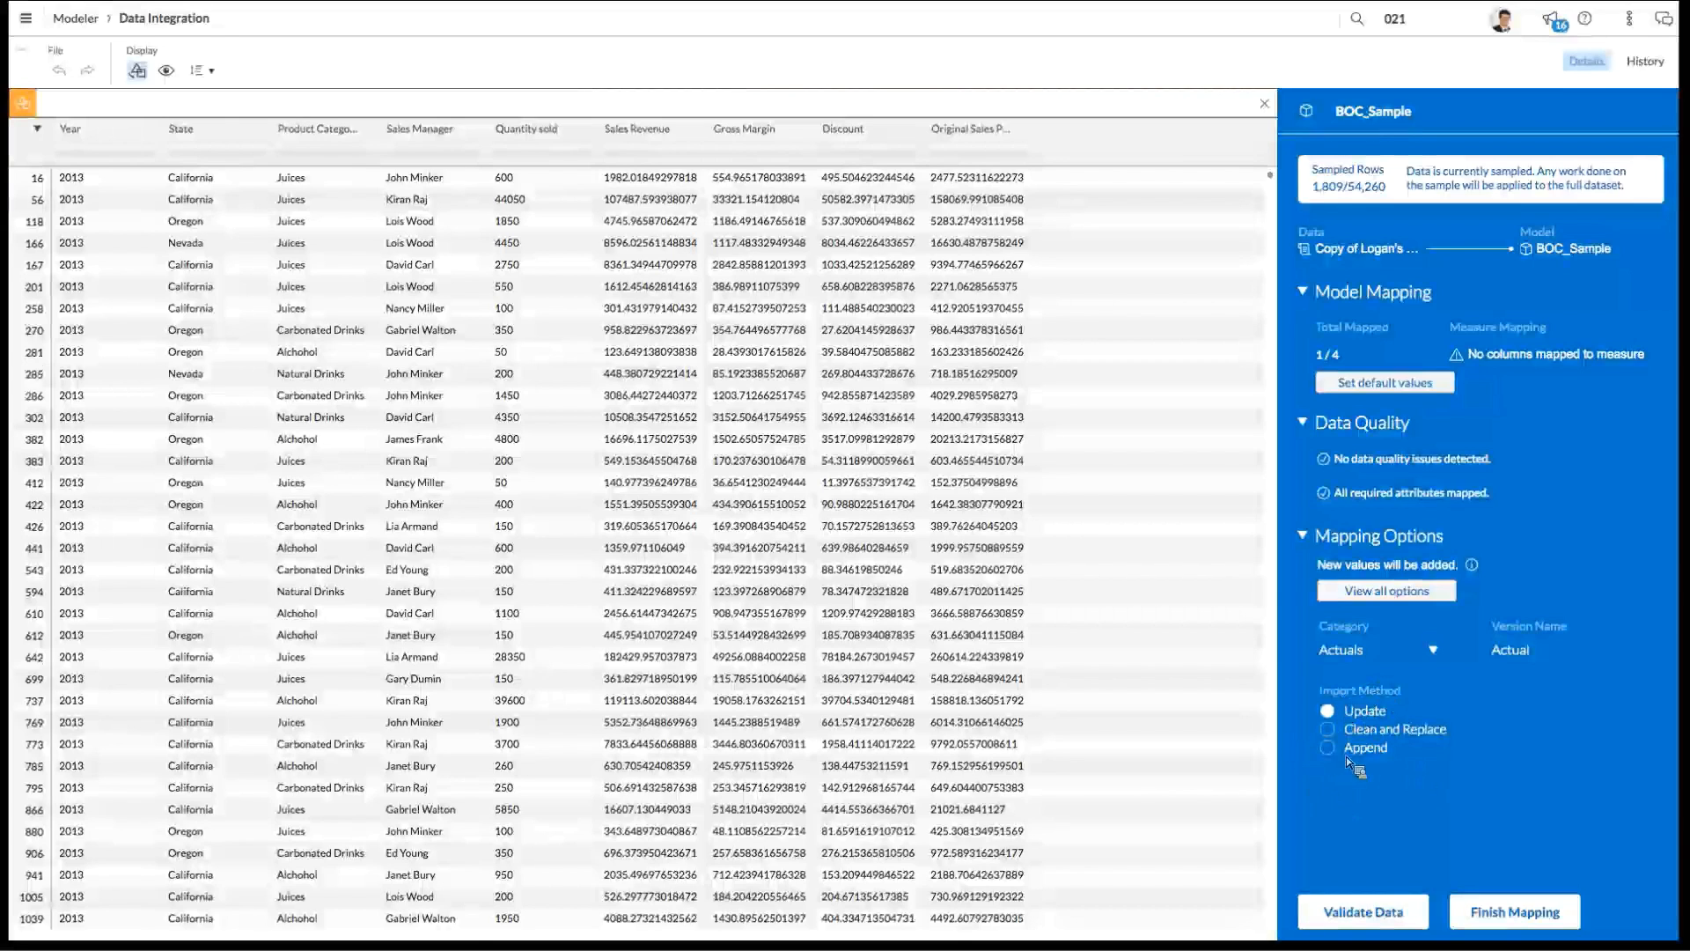
Step: Leave the BOC_Sample data integration without saving and return to the Home page
left_click(25, 18)
left_click(67, 65)
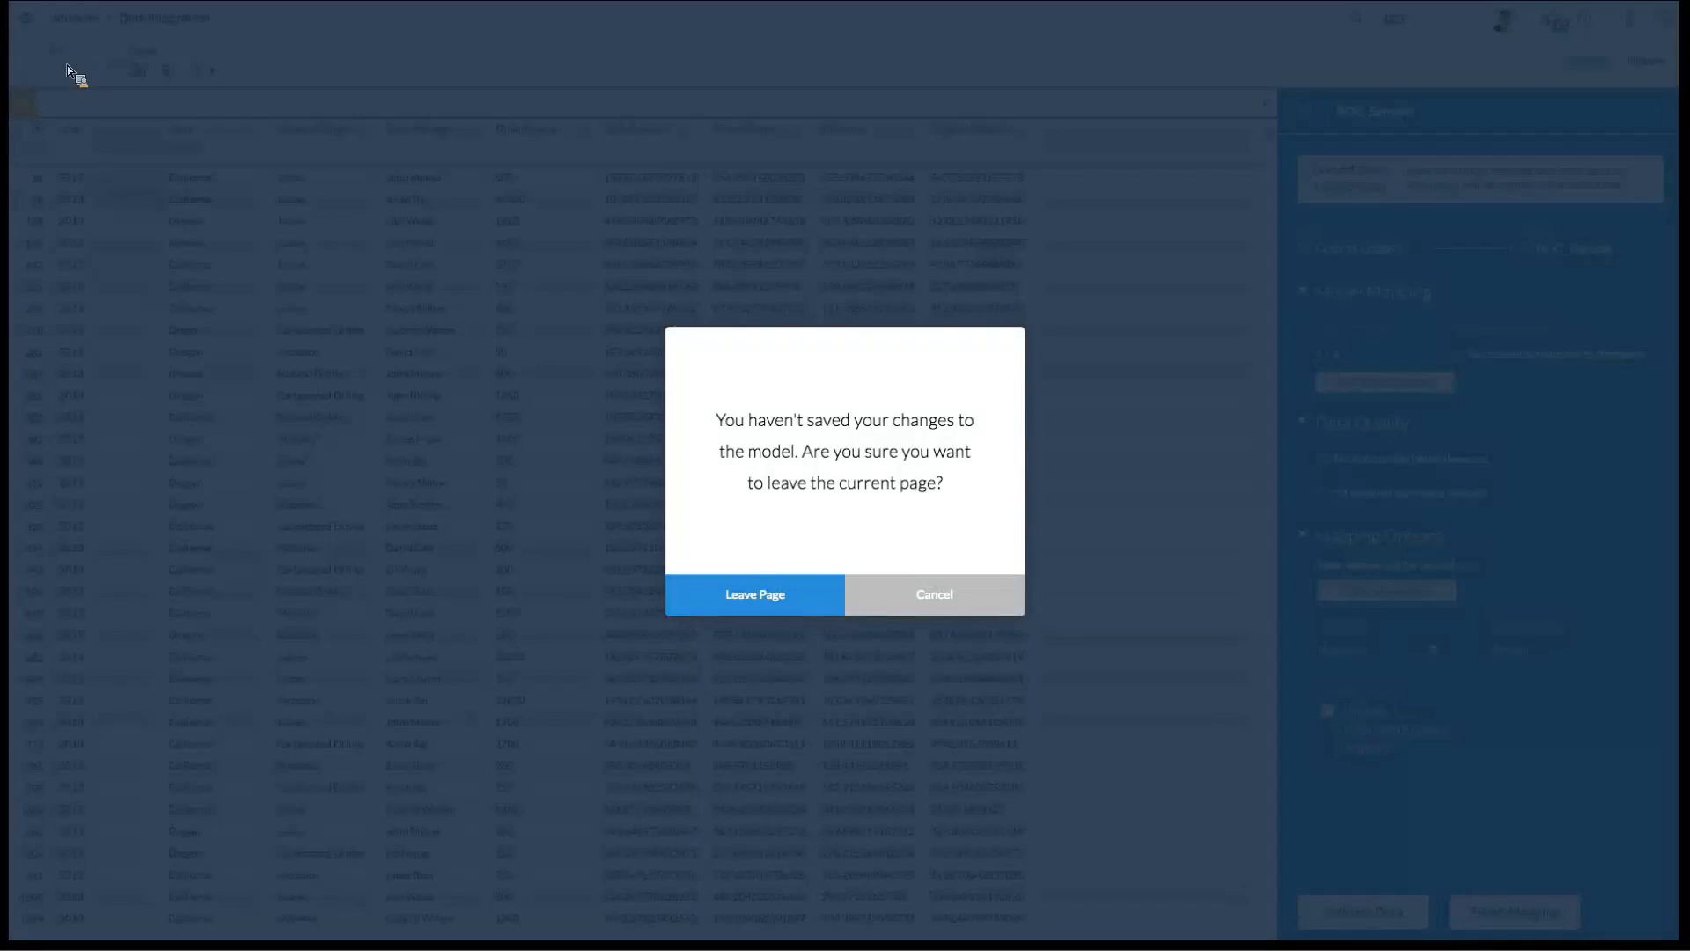
left_click(667, 597)
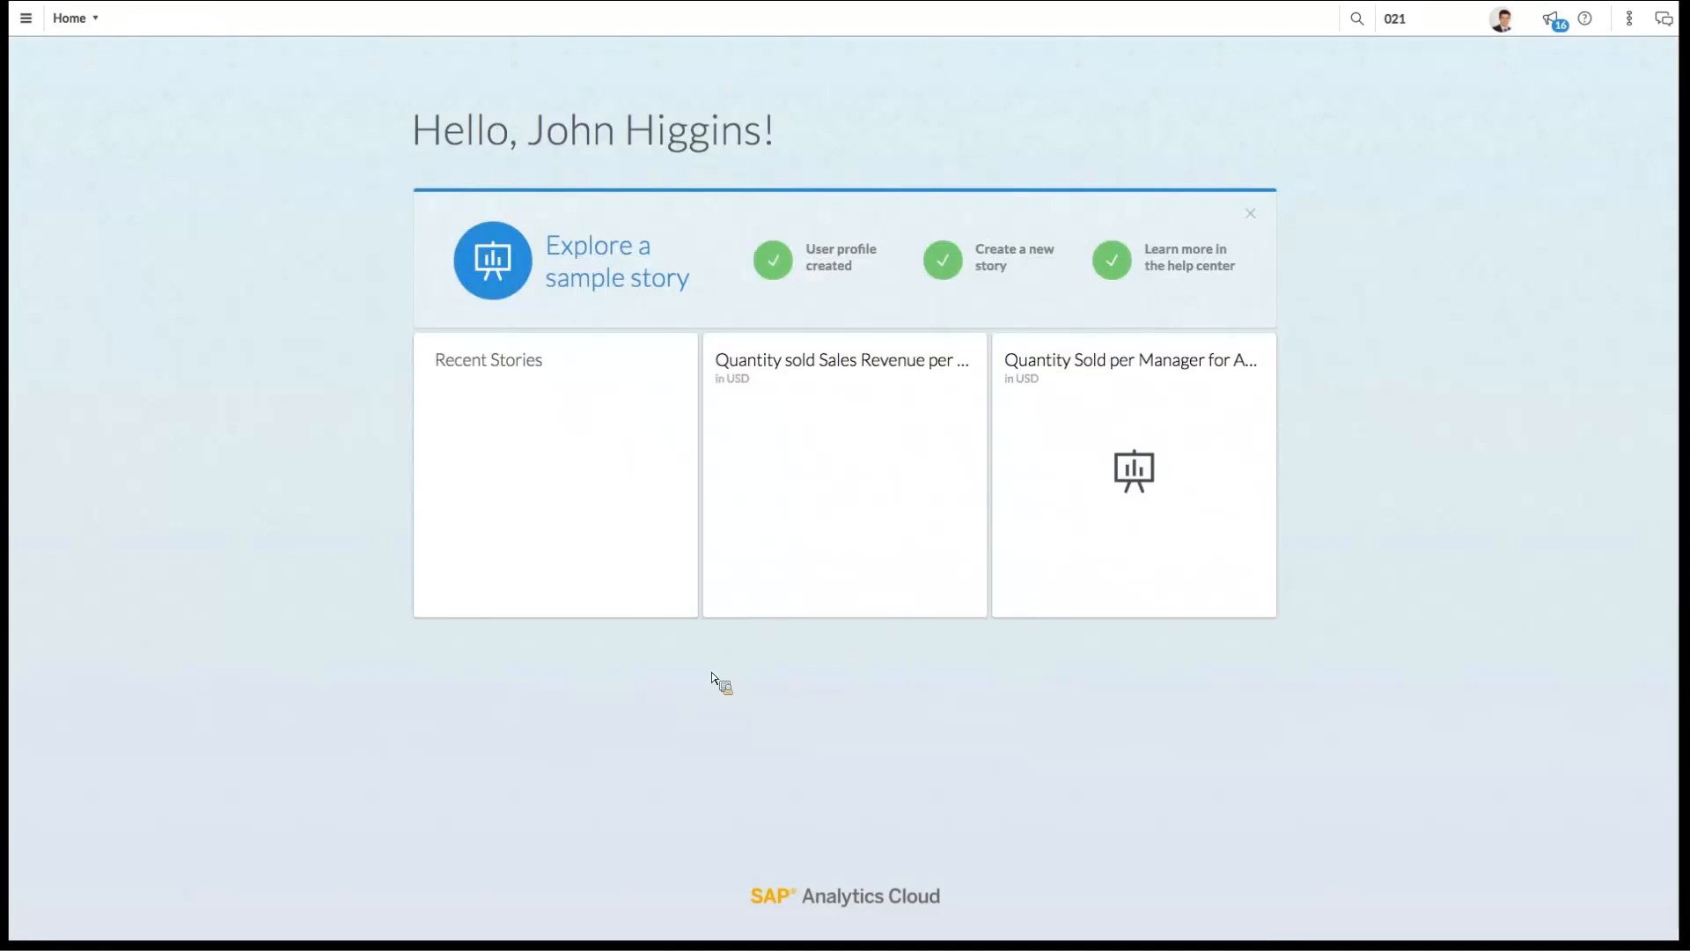